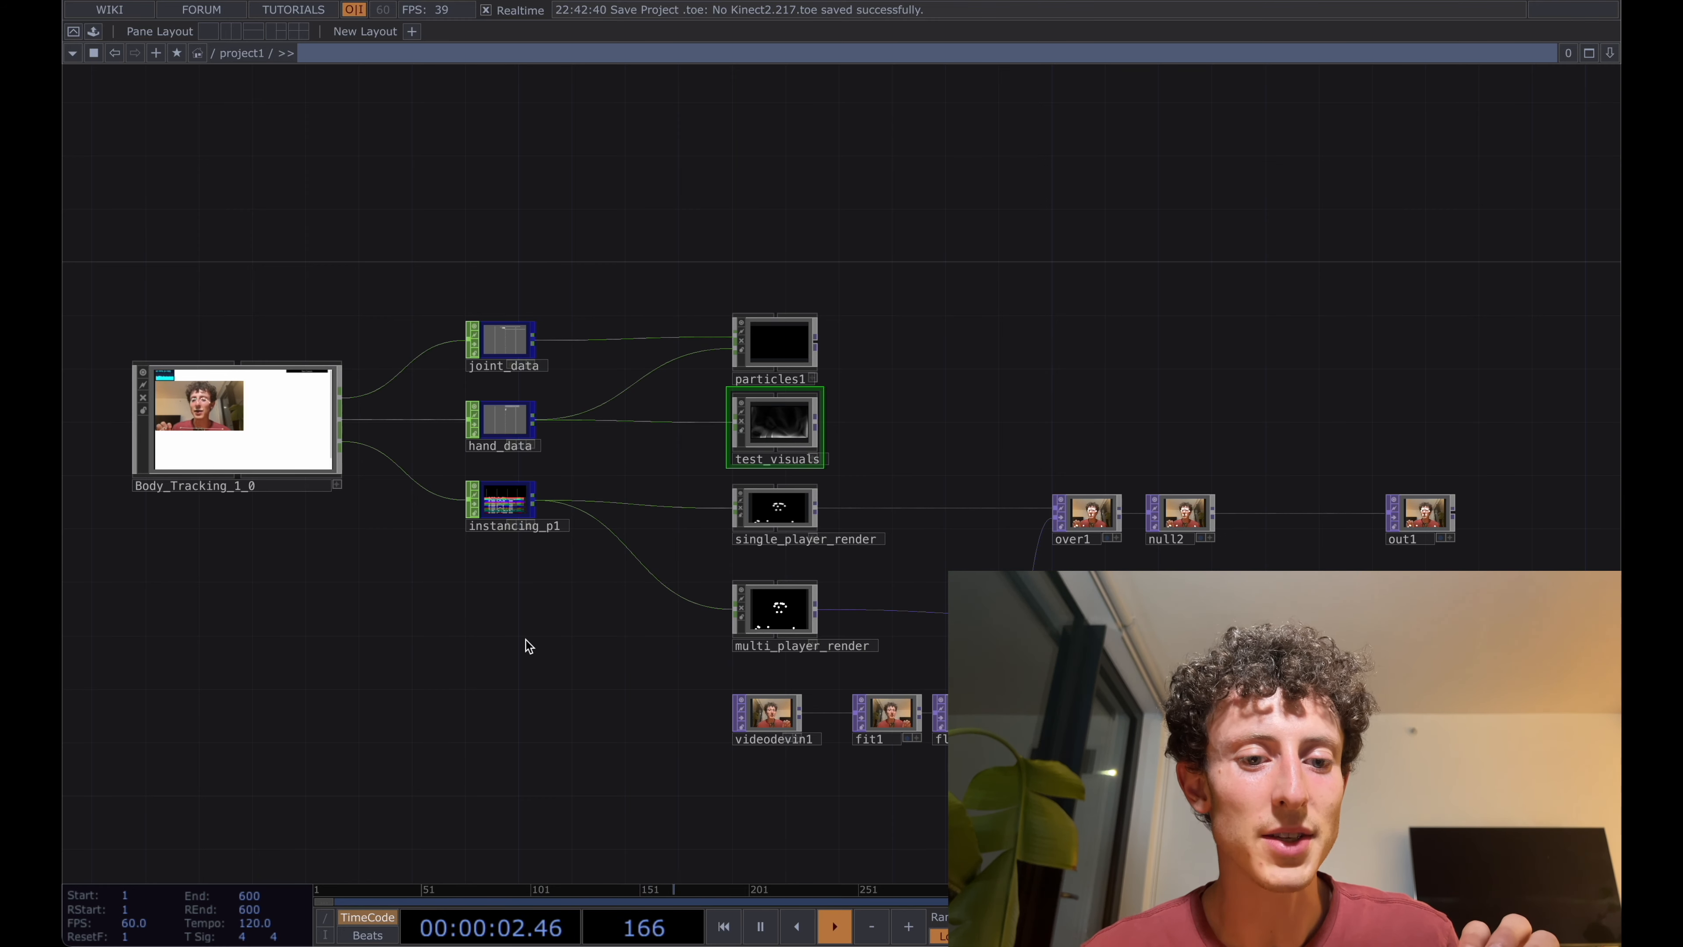
- Look through the No Kinect2 project folder for the No Kinect2.toe project and the Body_Tracking_1_0.tox component
click(272, 423)
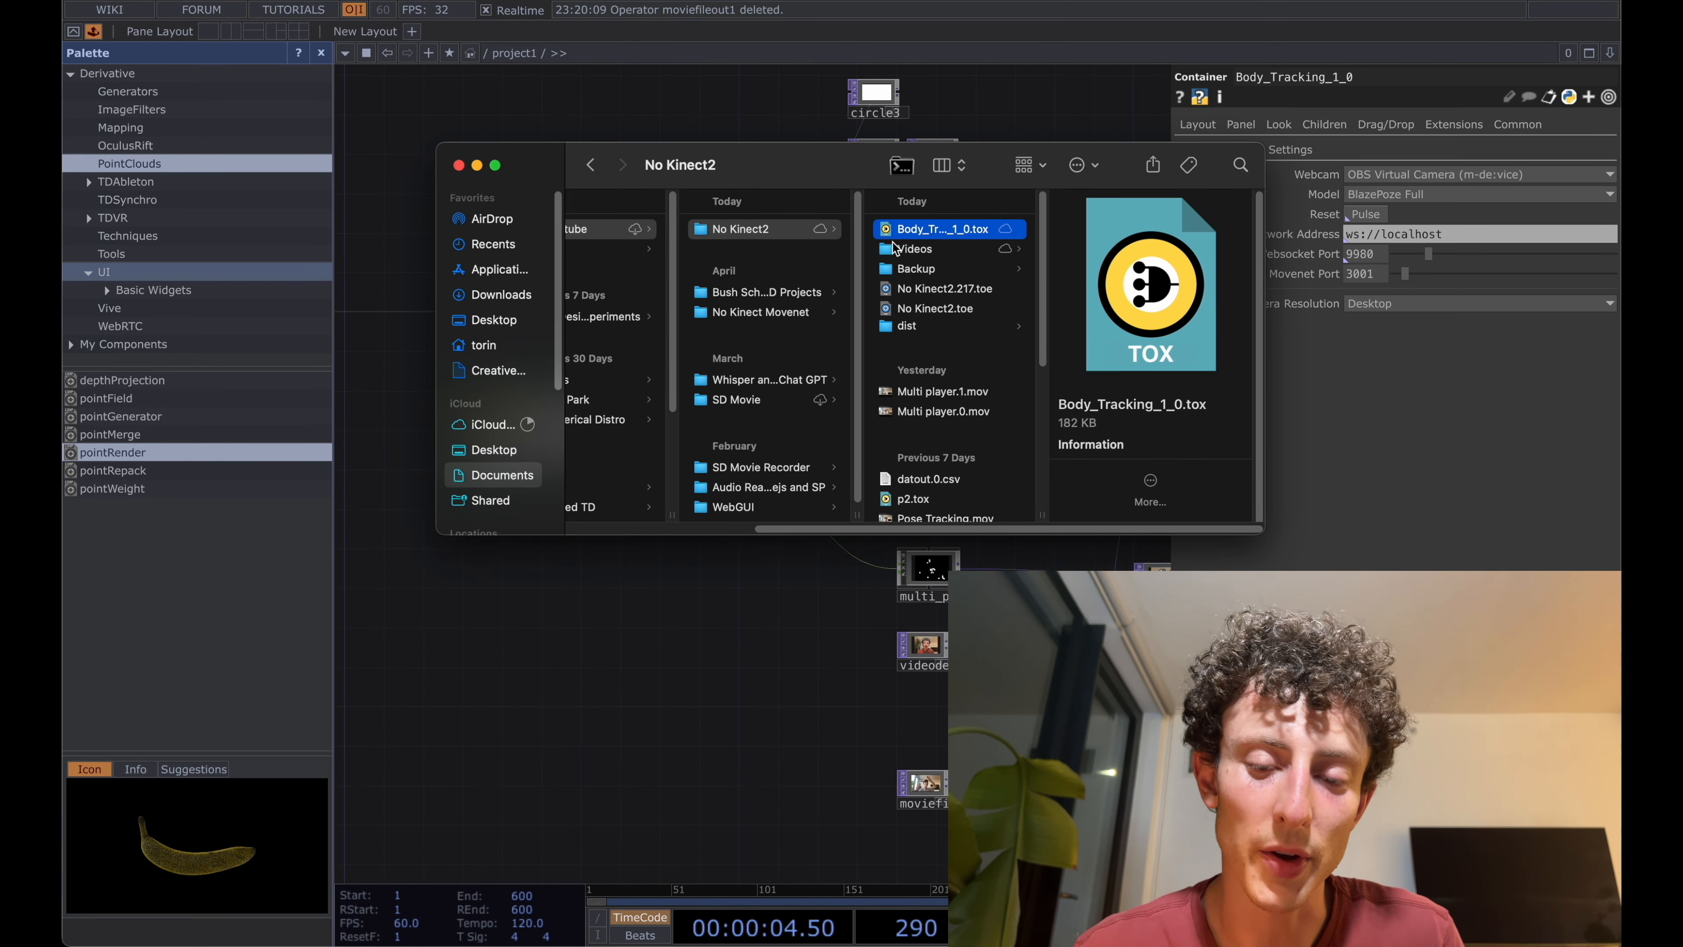
click(931, 311)
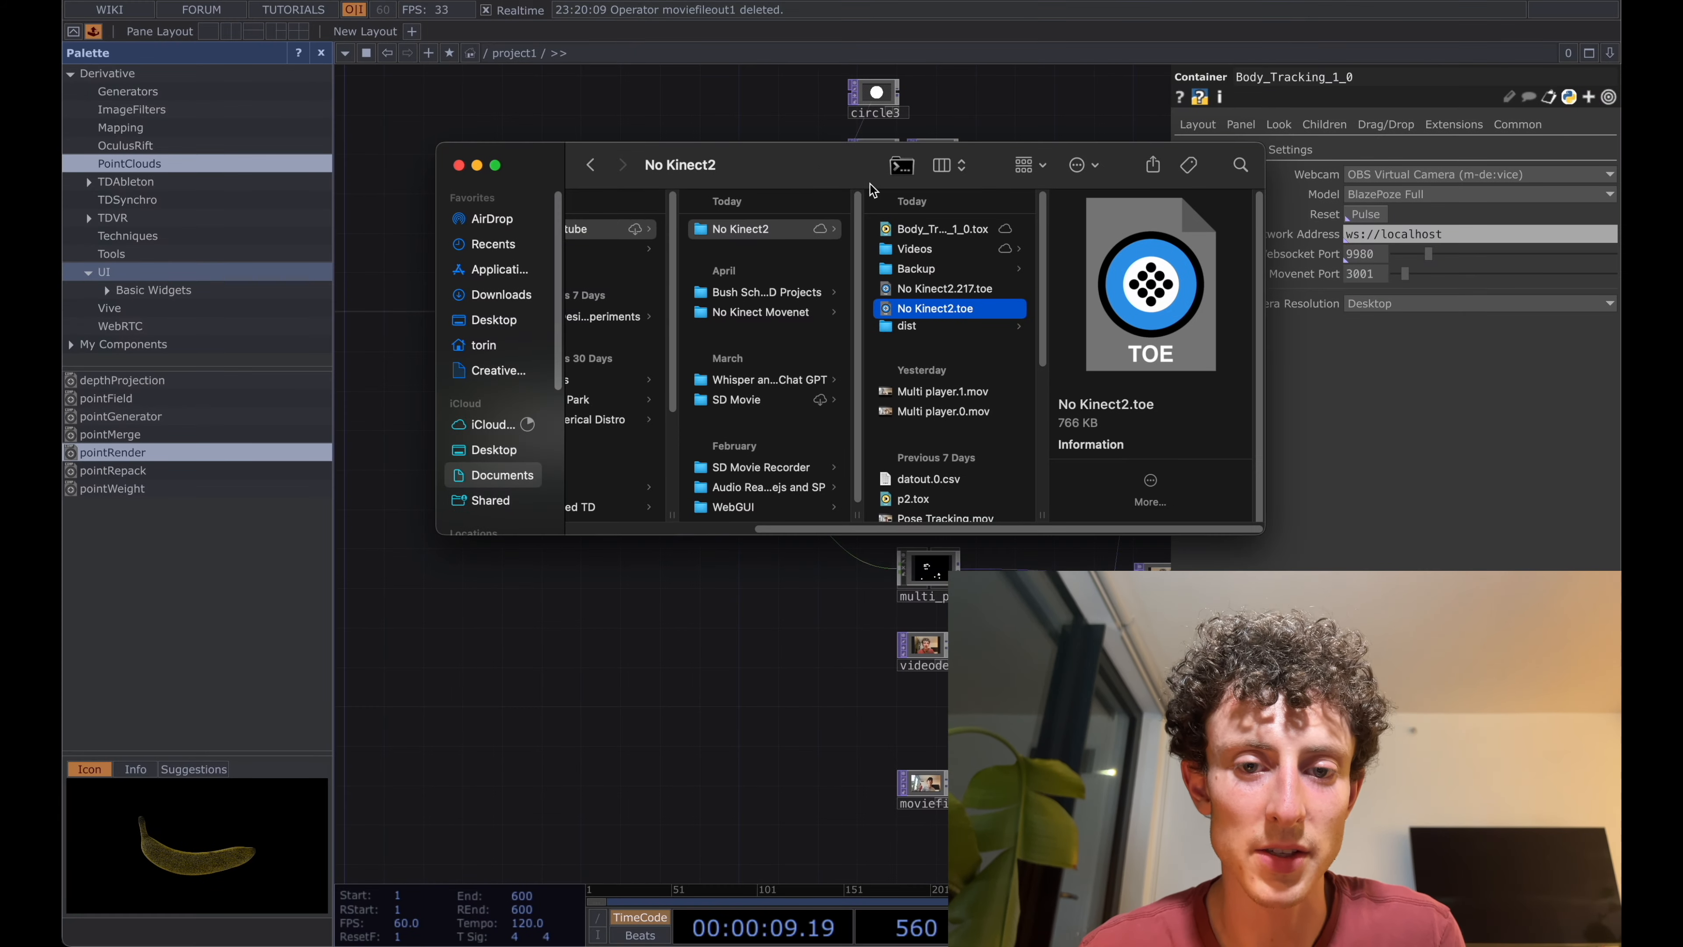
drag(871, 185, 822, 187)
click(961, 250)
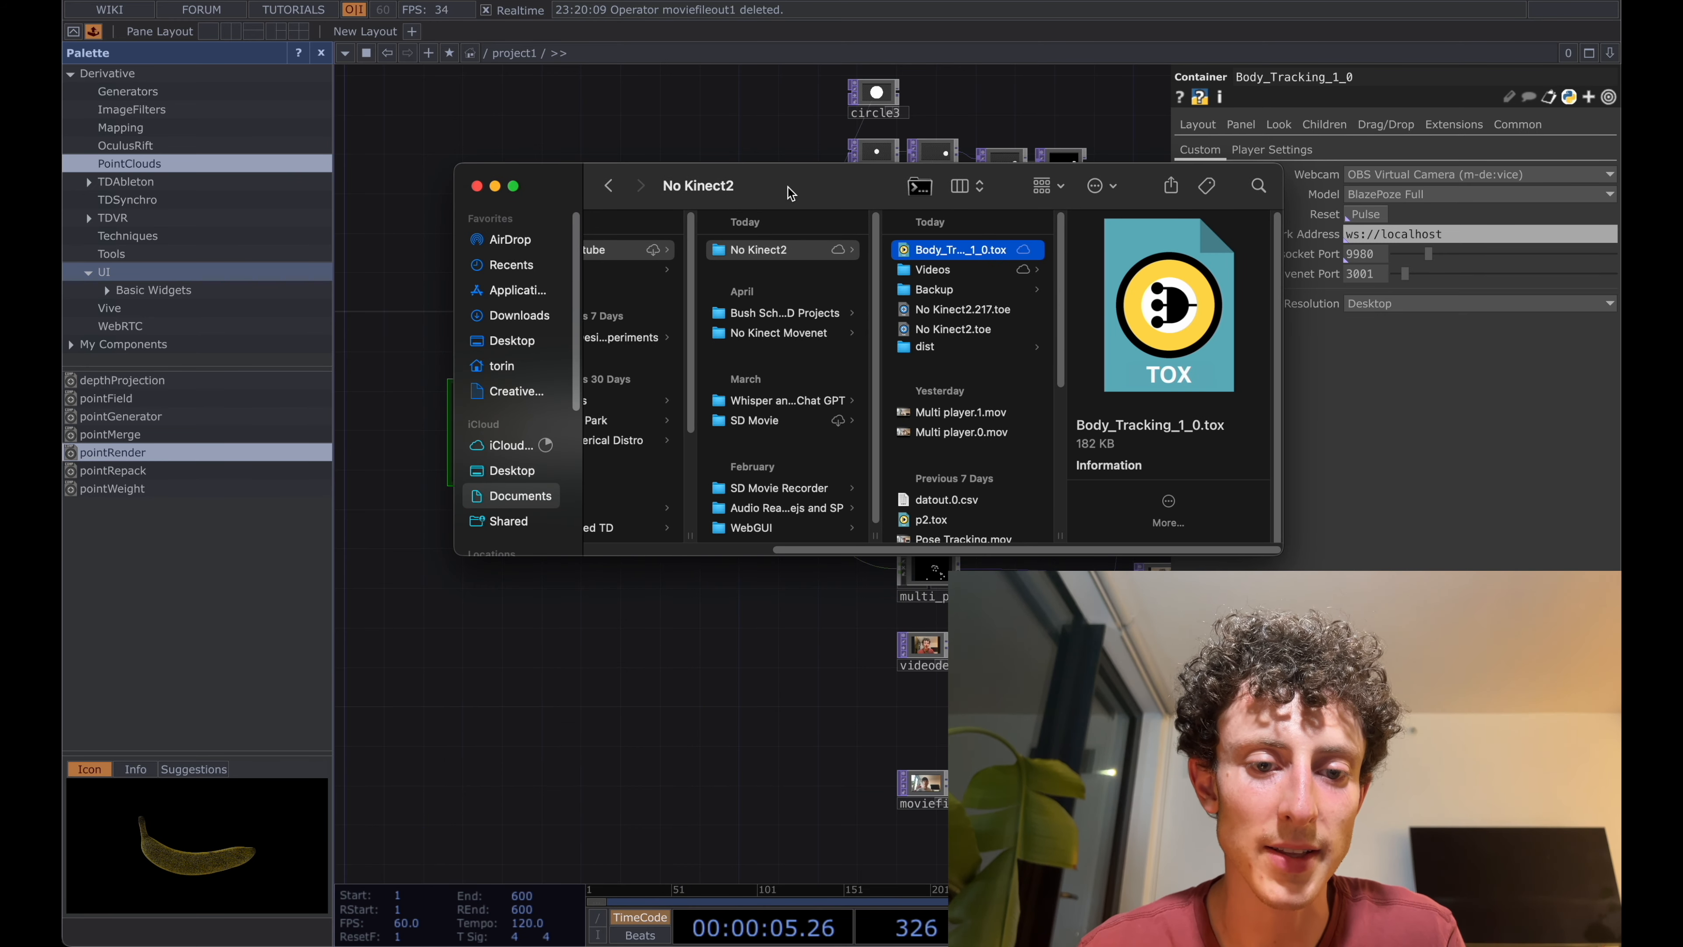
drag(789, 192, 1097, 192)
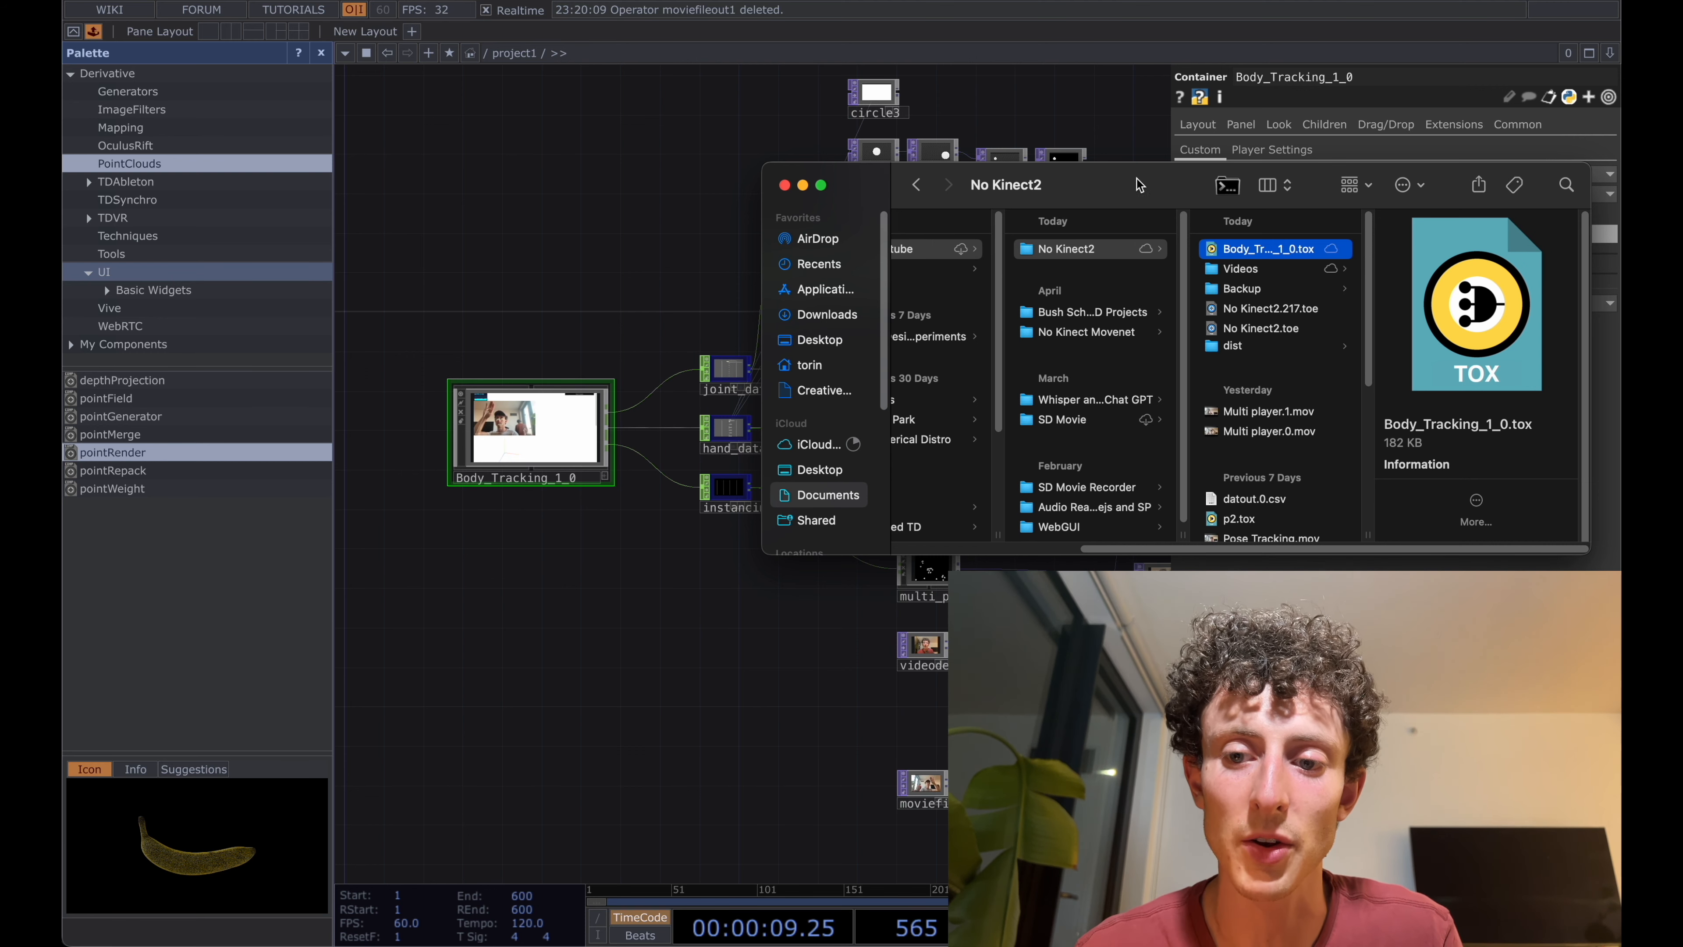
drag(1138, 185, 855, 179)
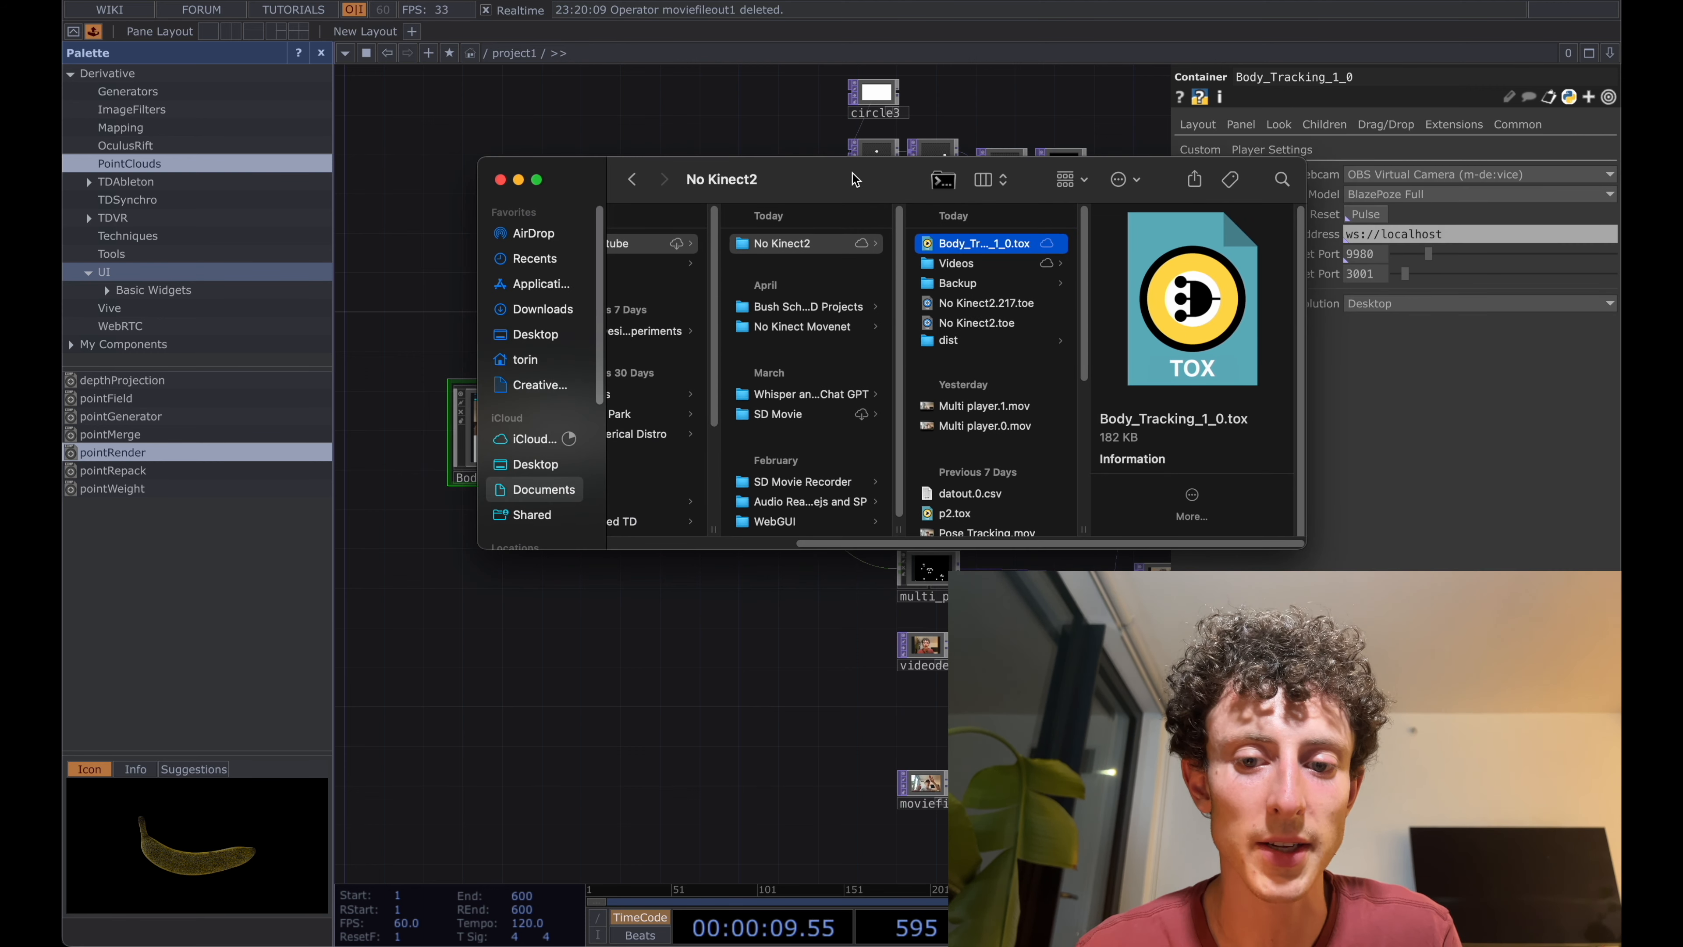
- Examine the contents of the dist folder stored alongside Body_Tracking_1_0.tox, and compare with the body tracking component's preview in the network
click(952, 341)
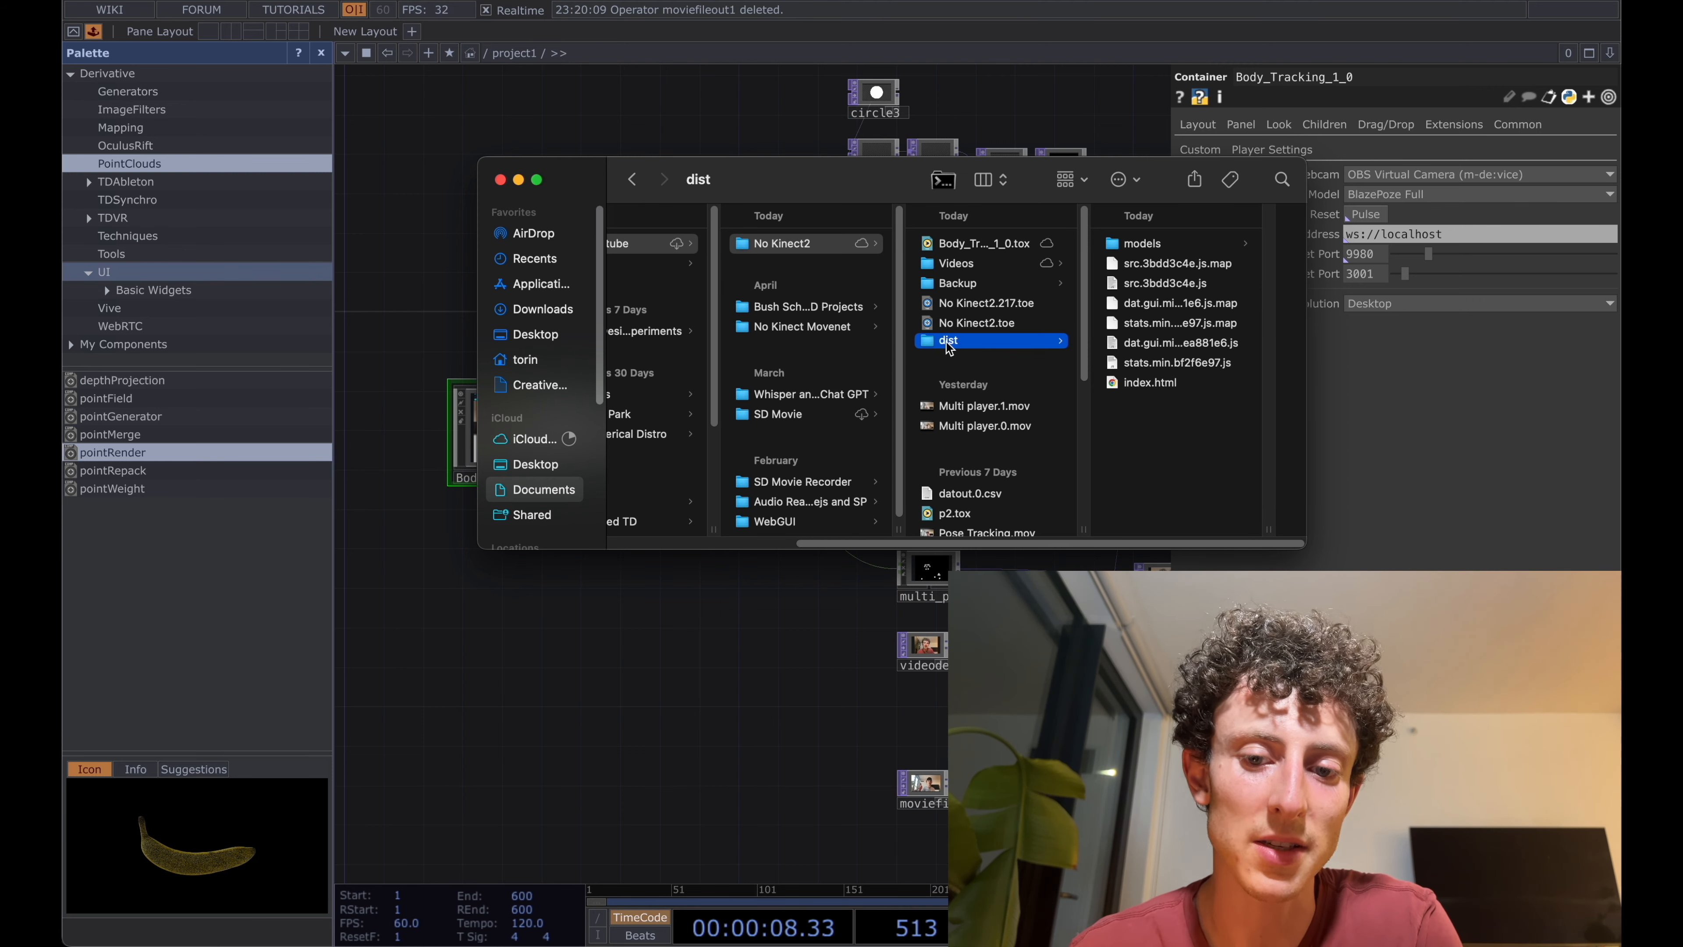
drag(839, 196, 865, 194)
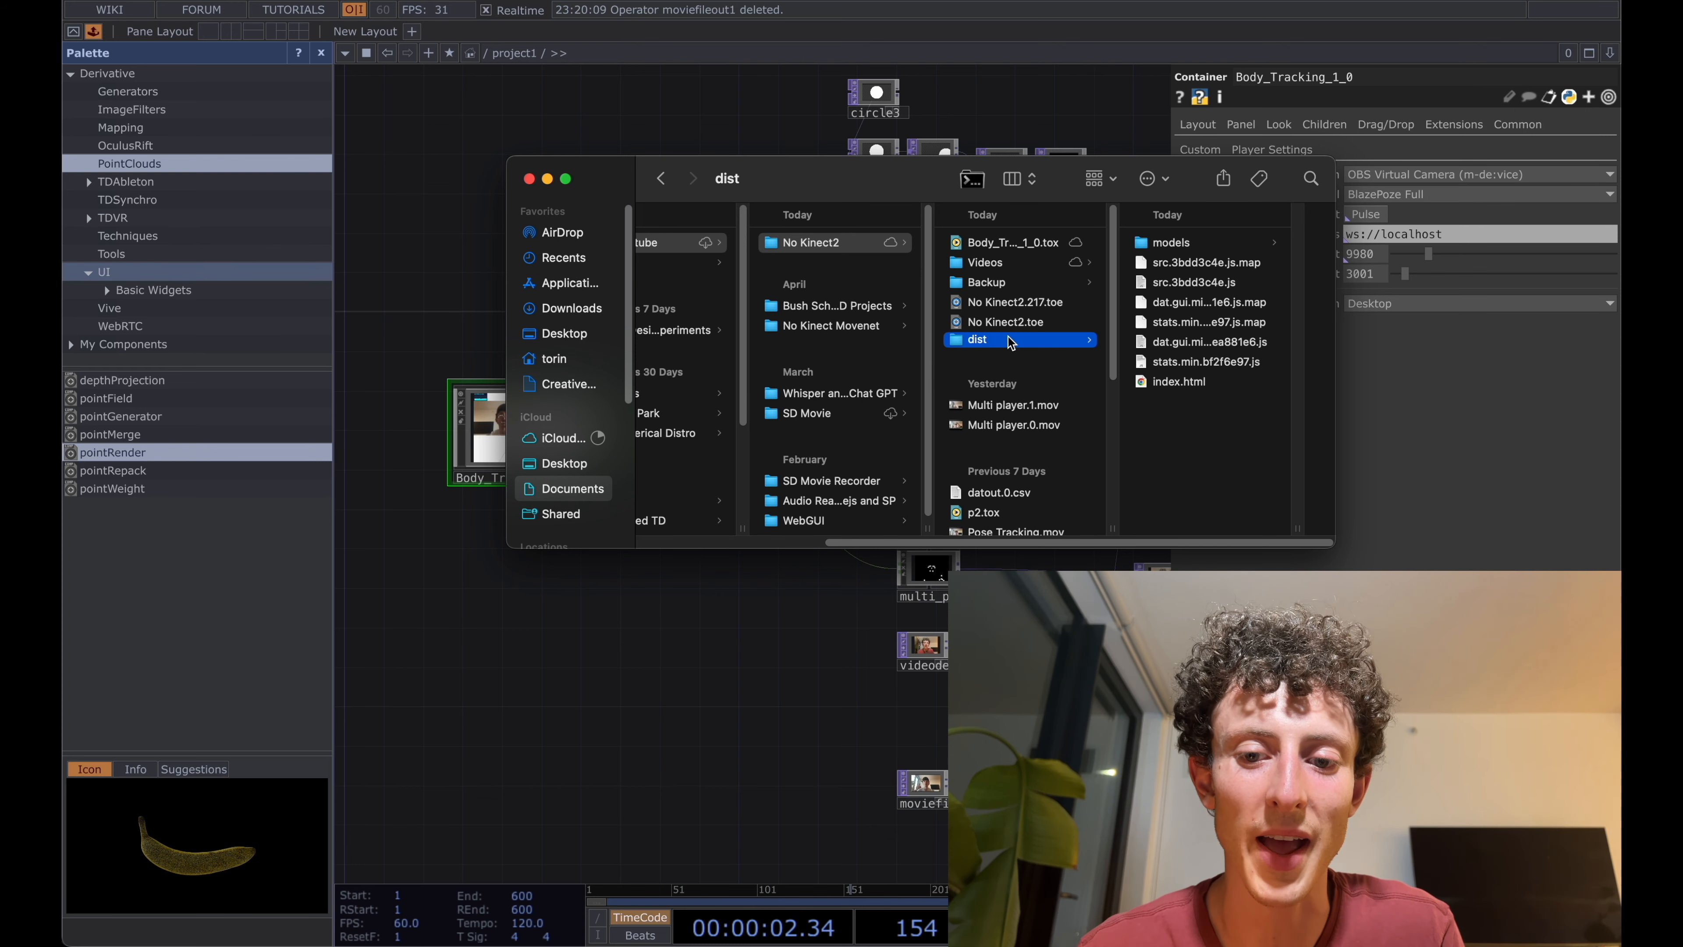
click(1004, 323)
click(1014, 243)
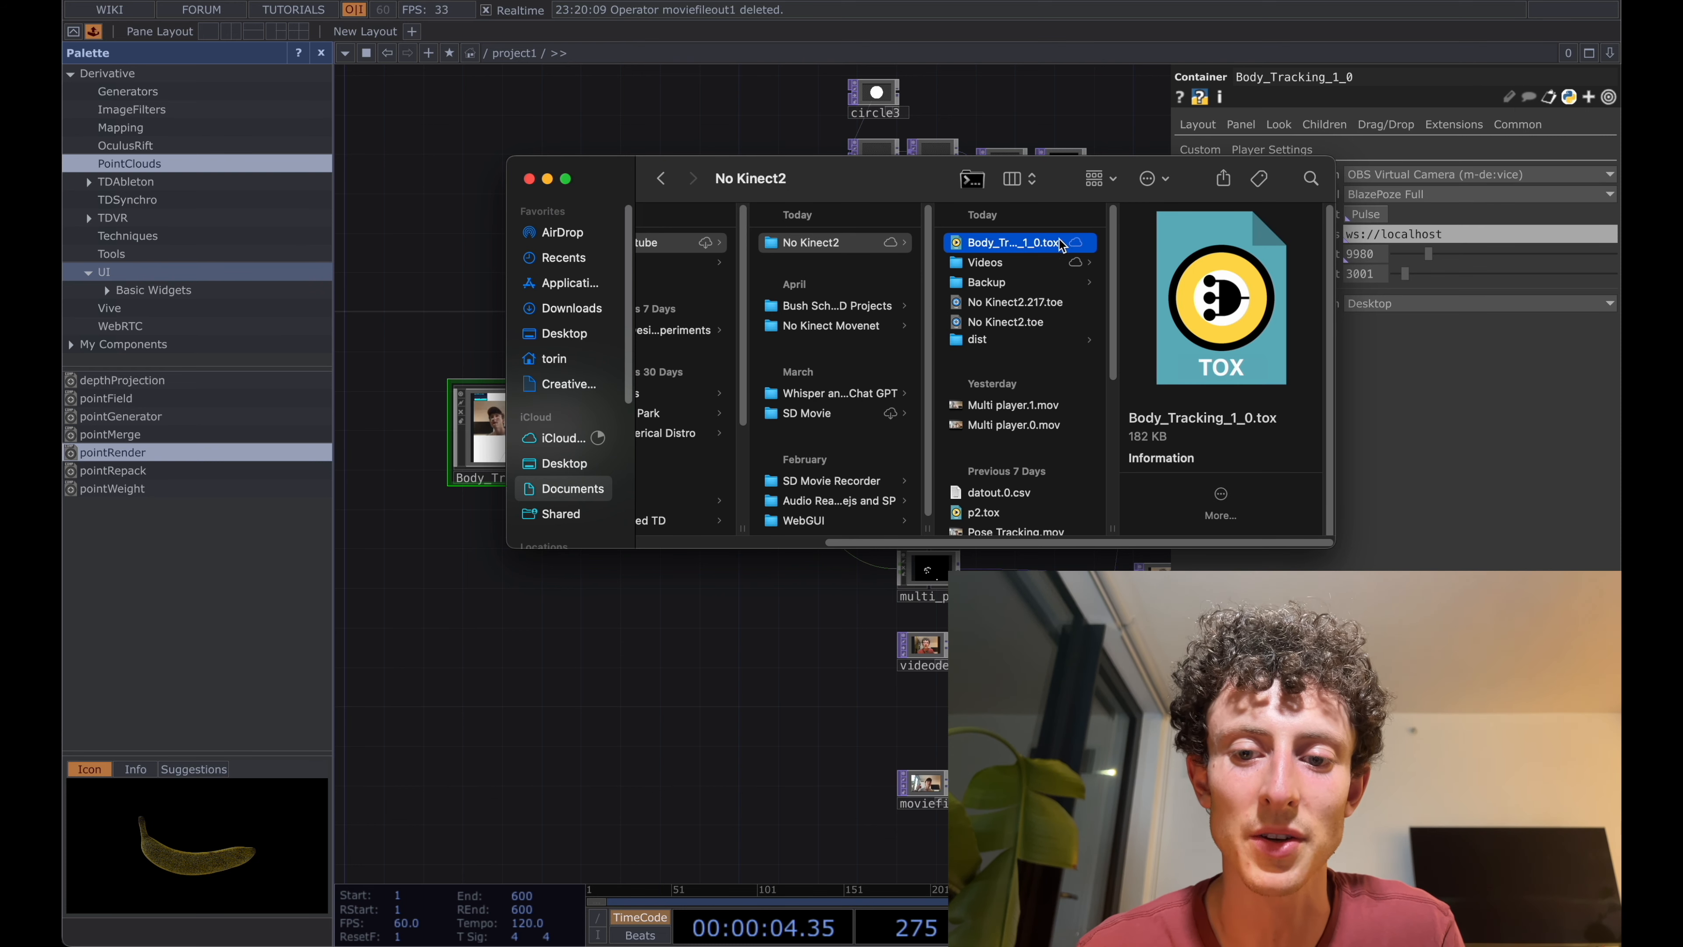
click(994, 338)
drag(830, 170, 888, 134)
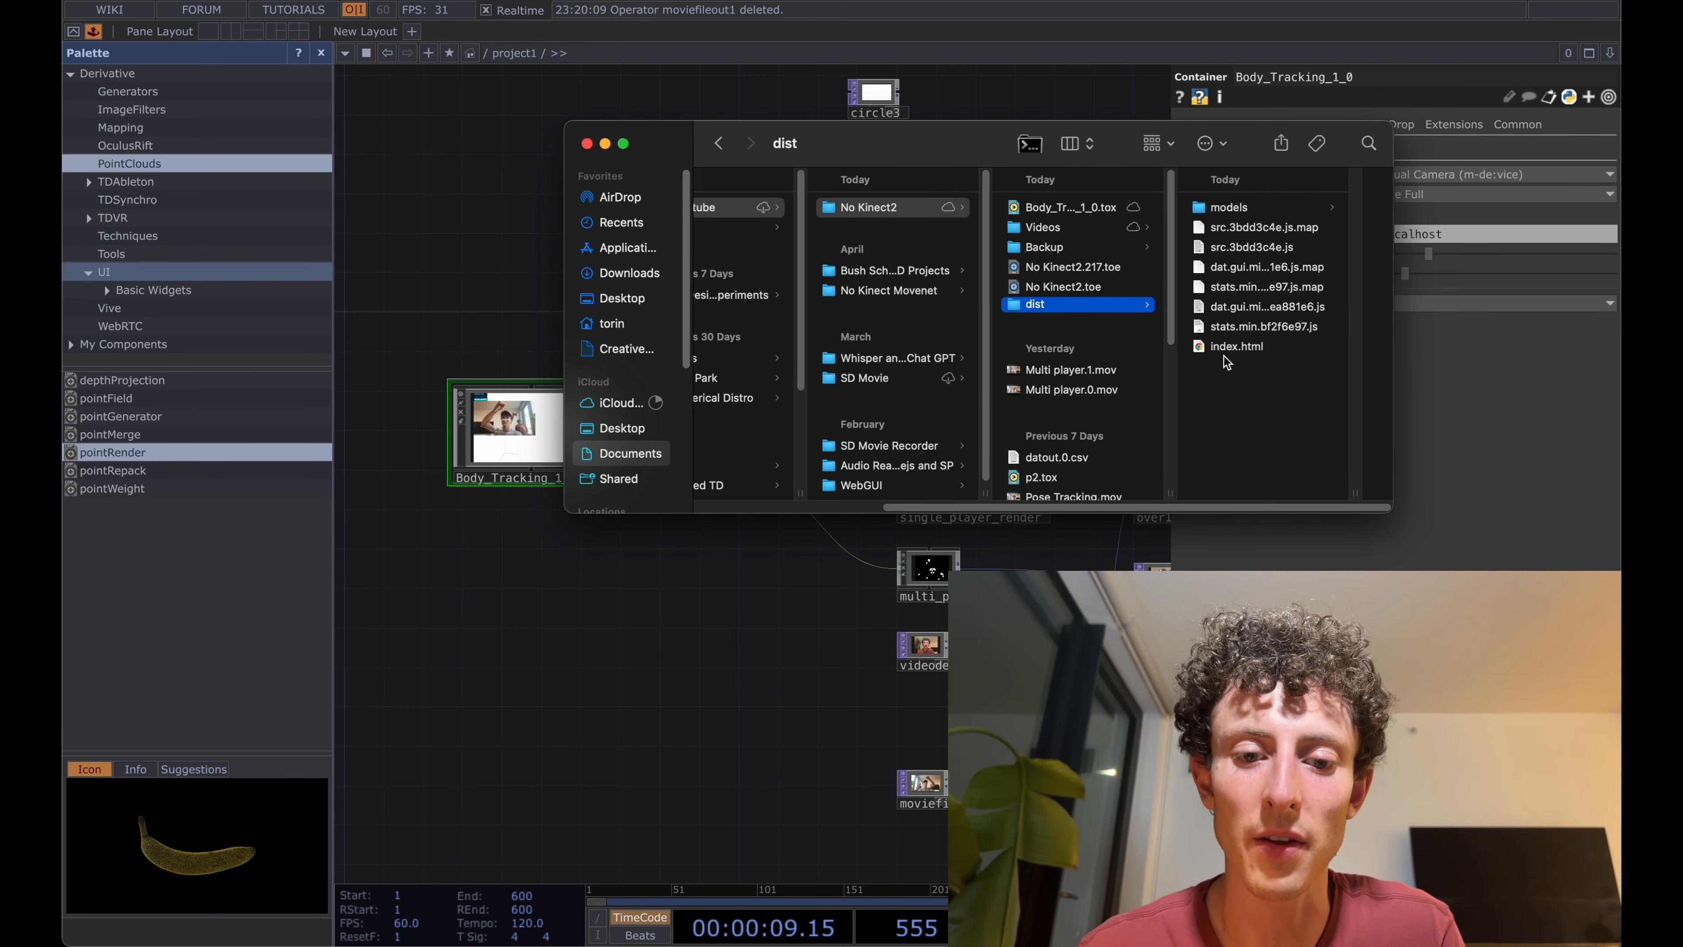
drag(934, 133, 1106, 130)
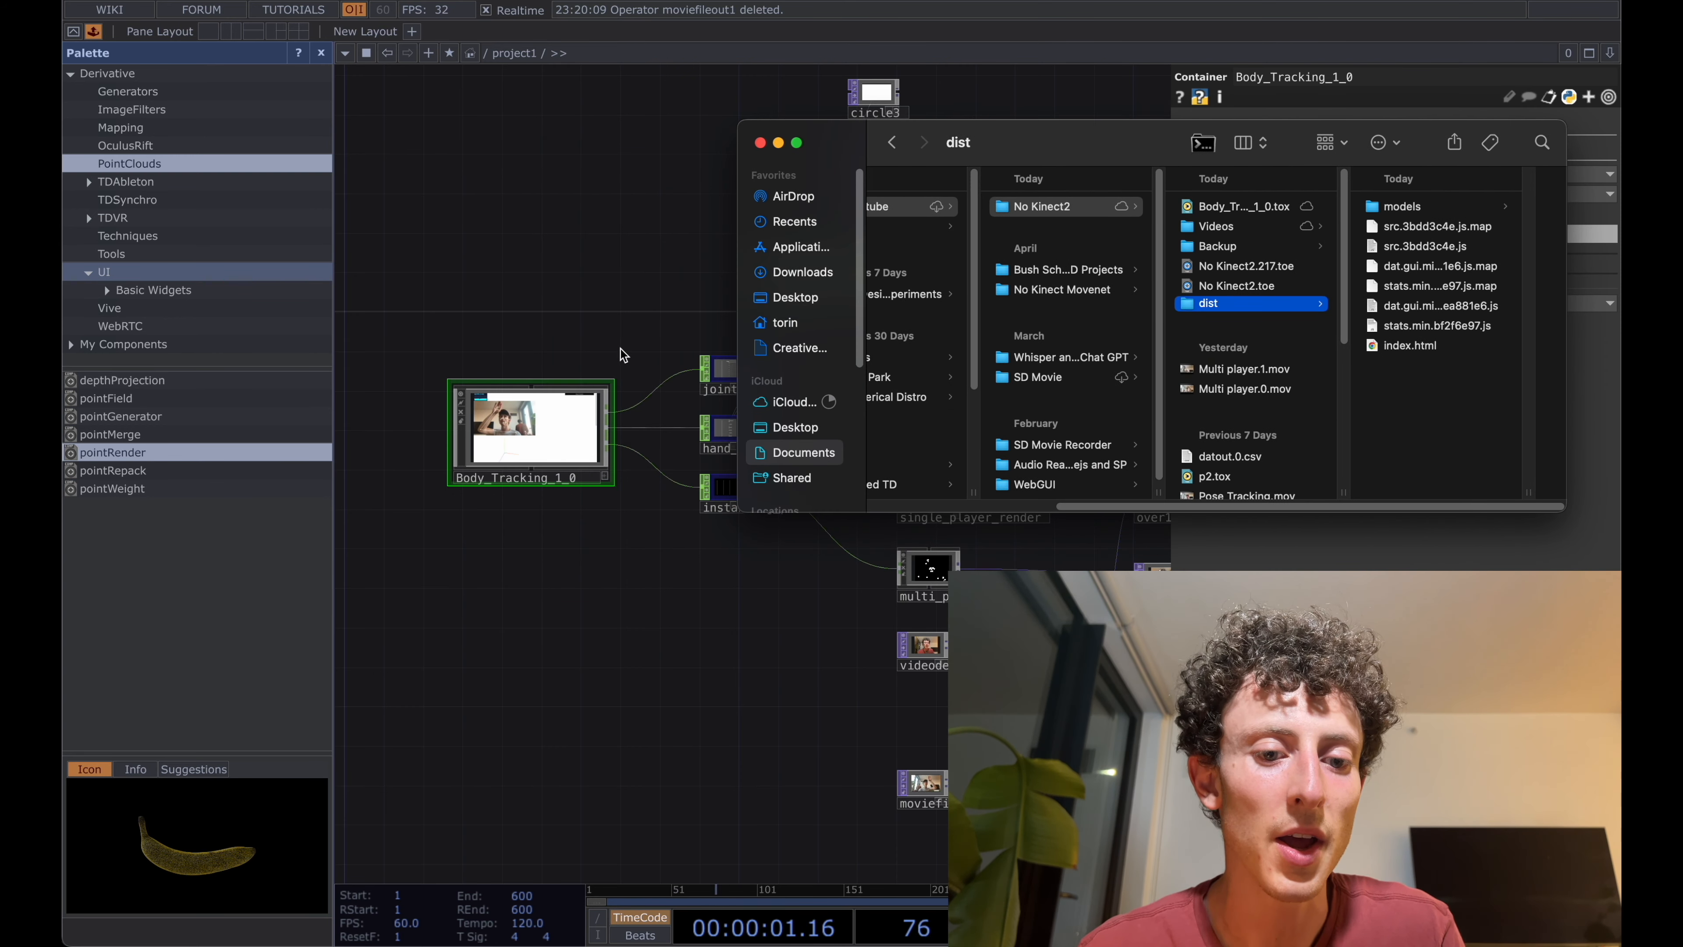
scroll(527, 431, up, 3)
scroll(523, 427, up, 2)
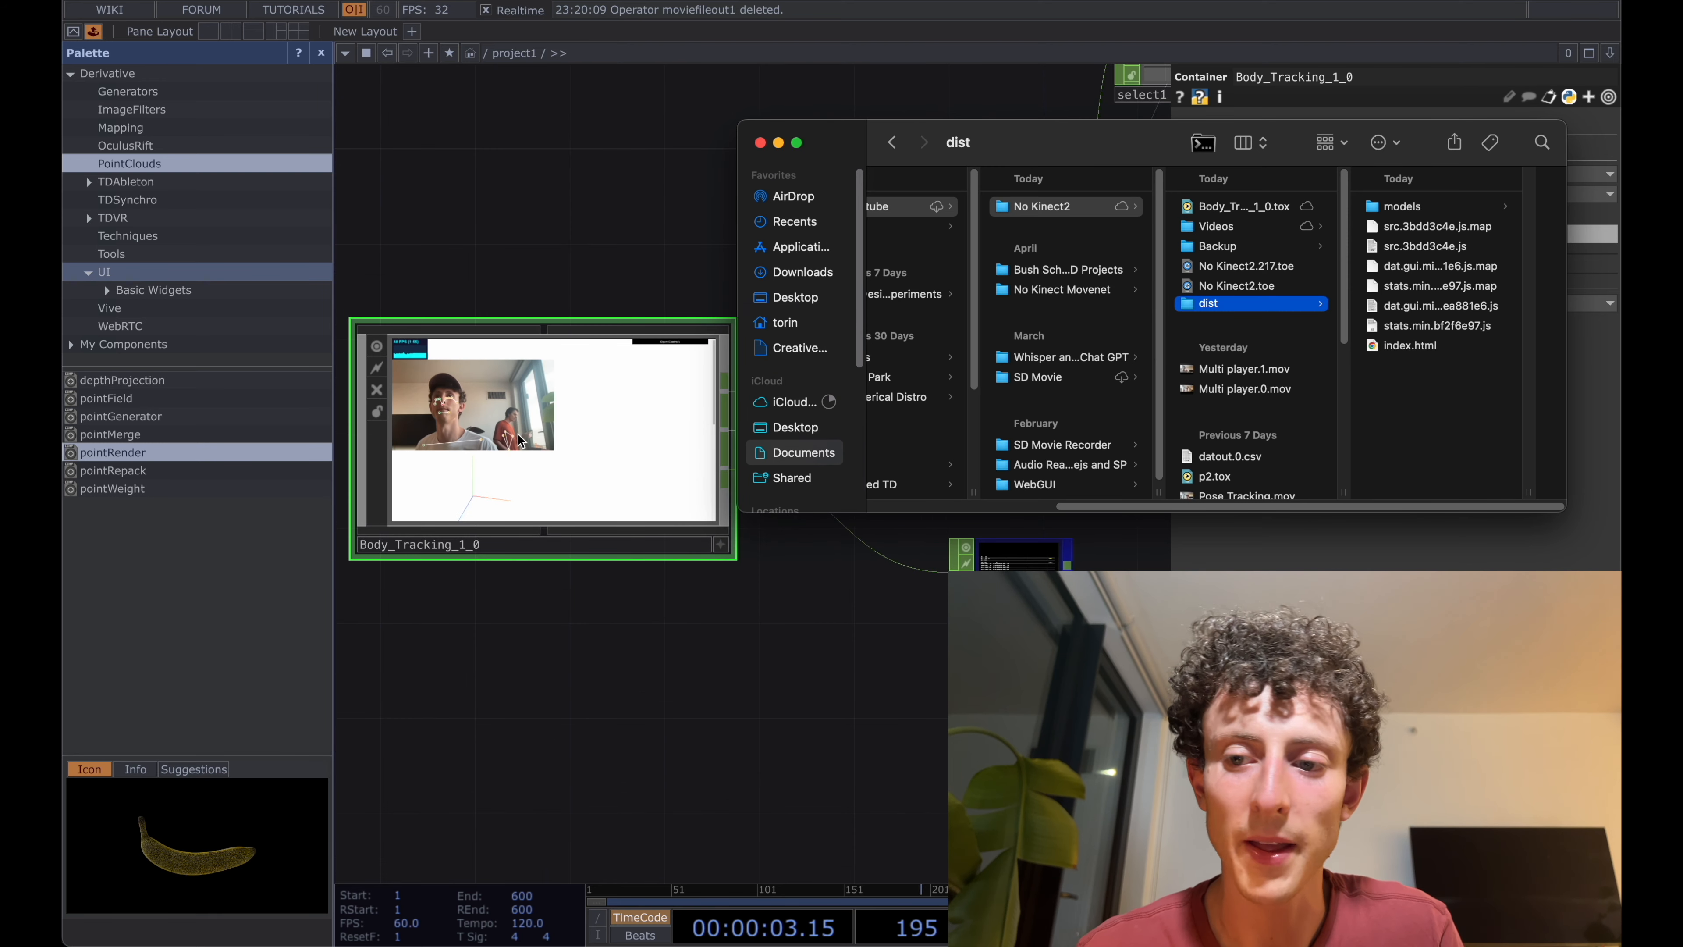
- Browse the blaze, lightning, multi-pose-lightning and thunder folders inside the dist folder's models folder
drag(1062, 138, 767, 153)
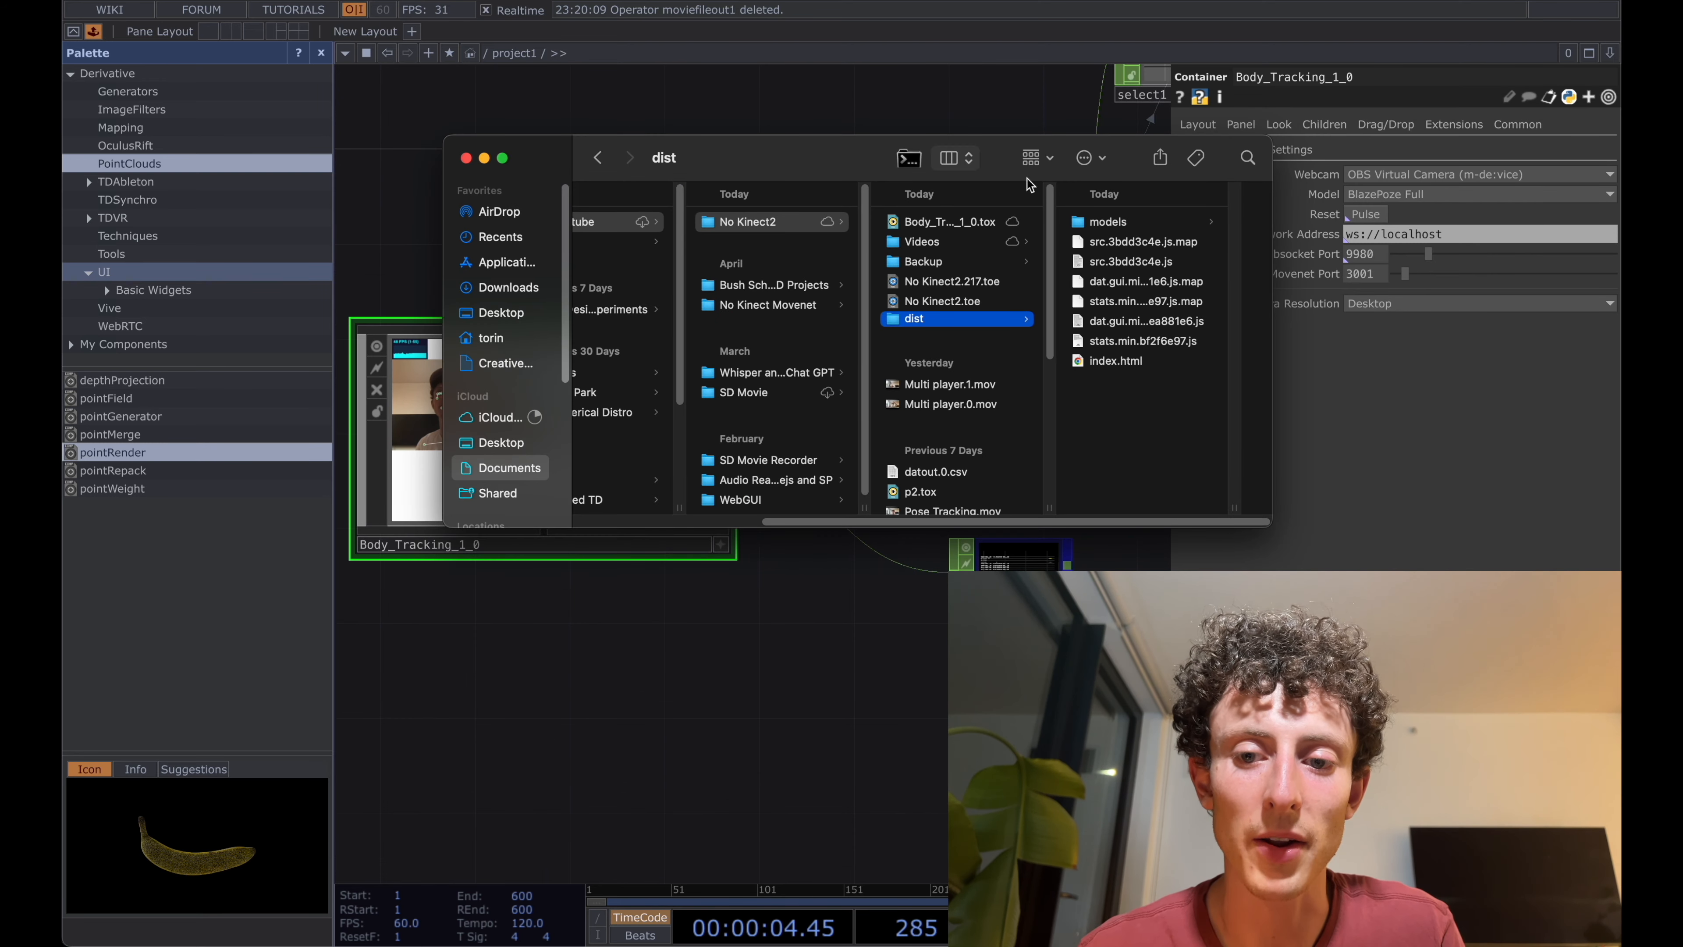
click(1110, 222)
click(1134, 221)
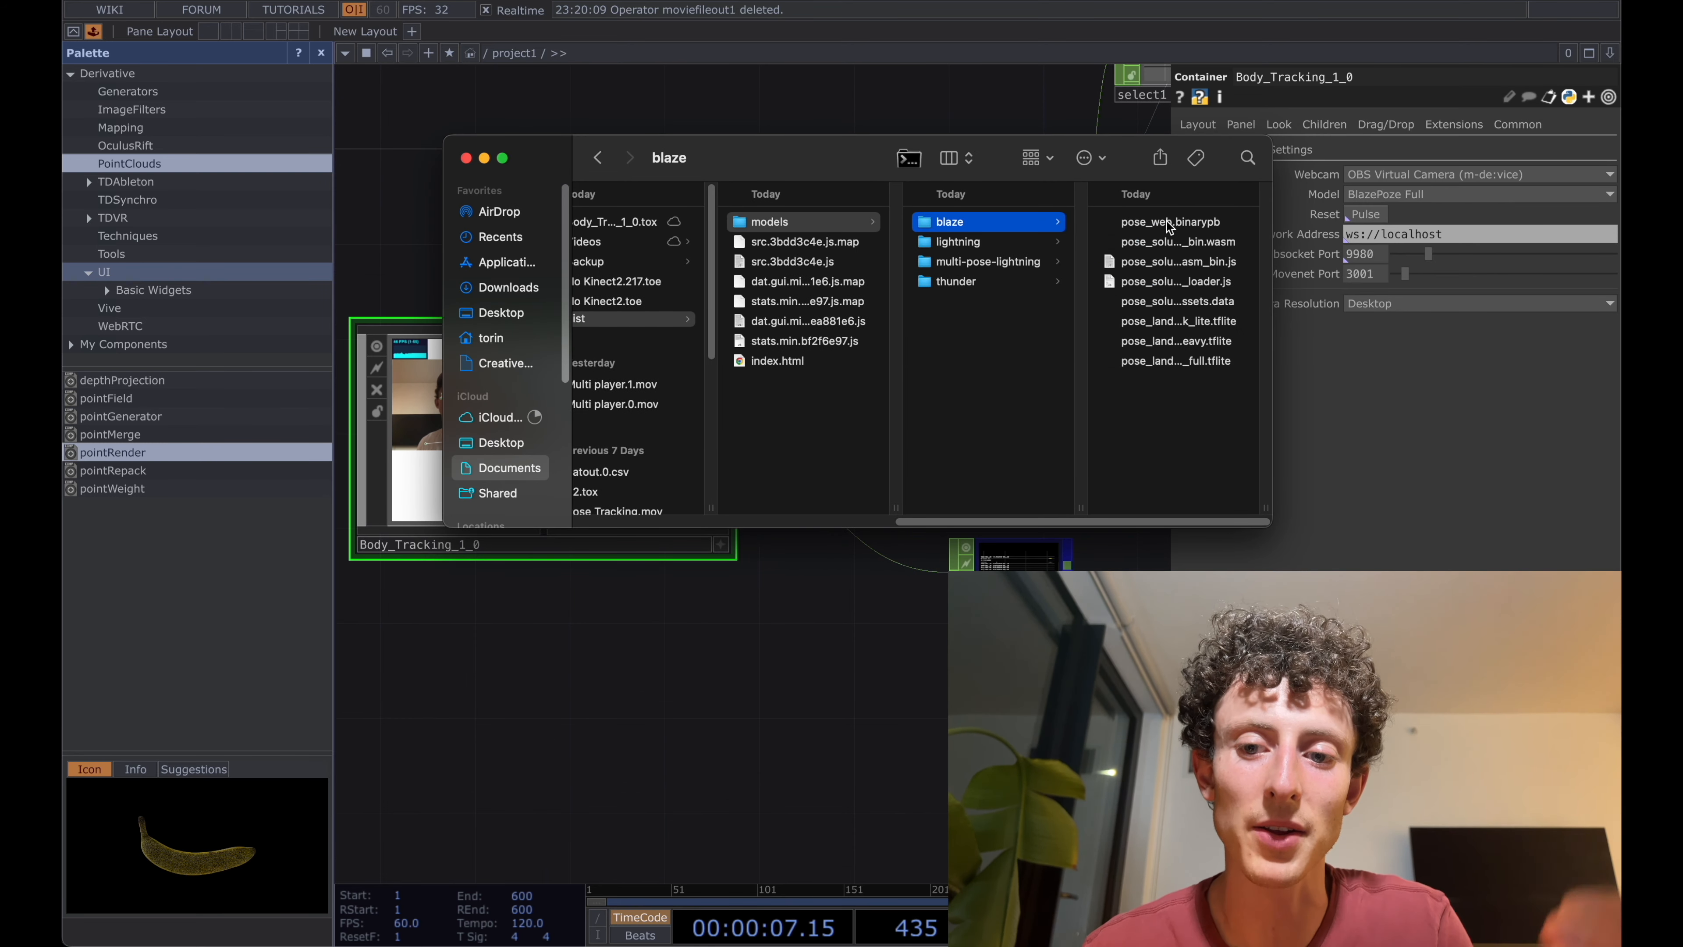
click(996, 243)
key(Down)
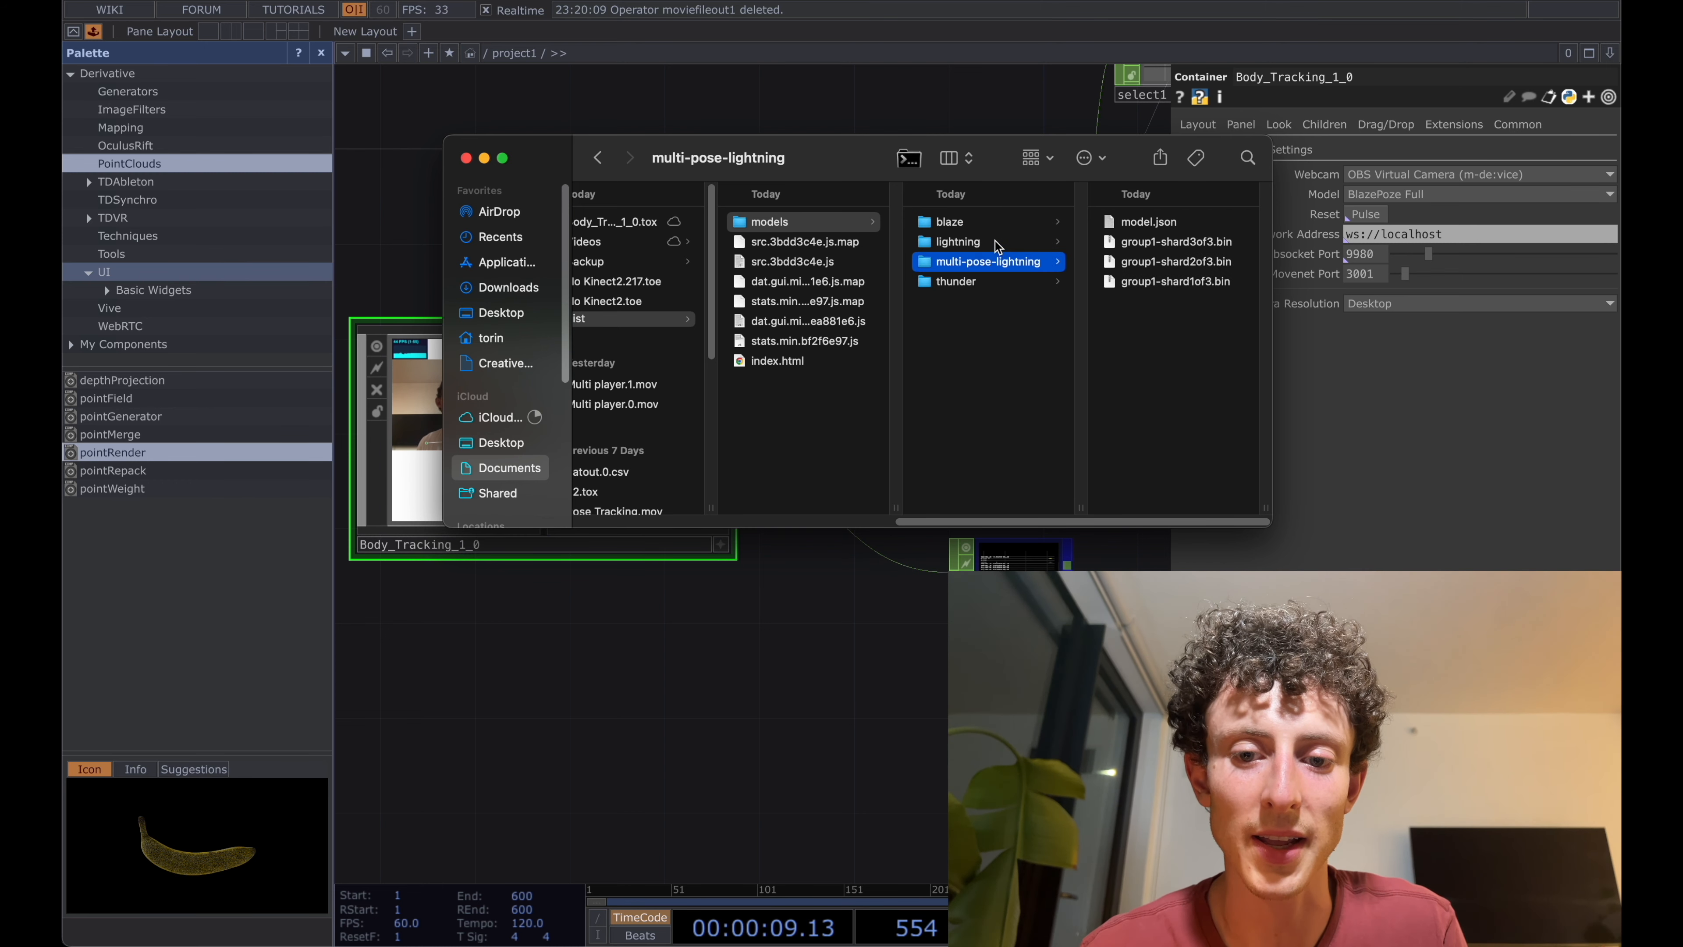
key(Down)
drag(784, 156, 782, 160)
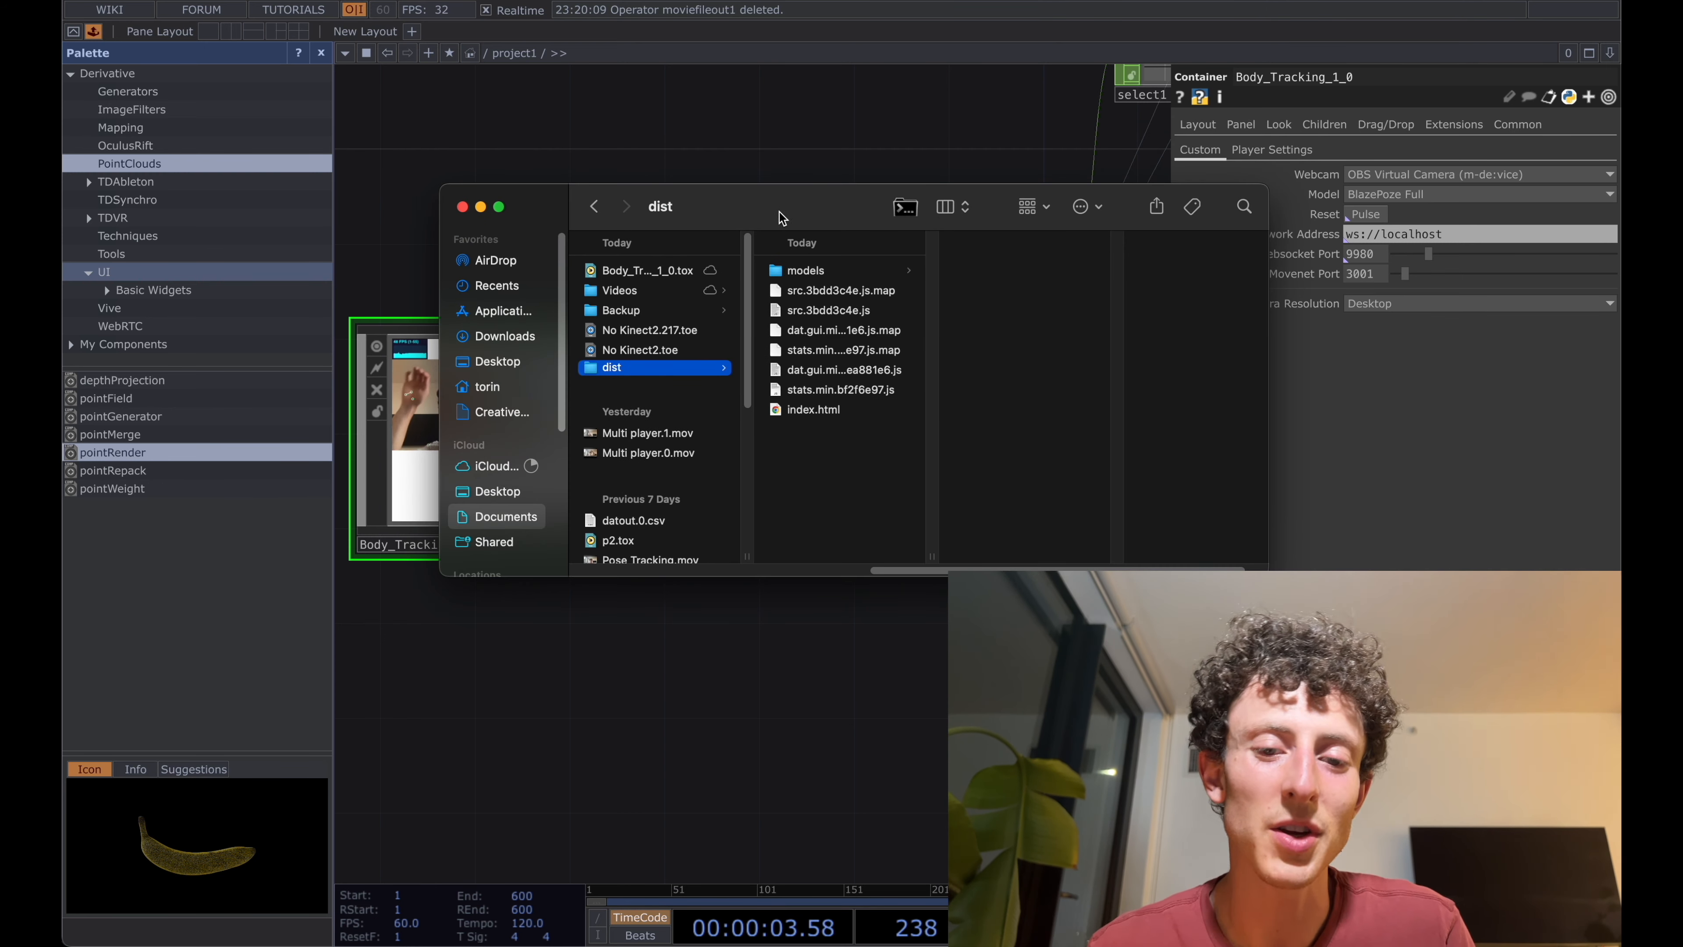
click(782, 203)
drag(782, 206, 823, 205)
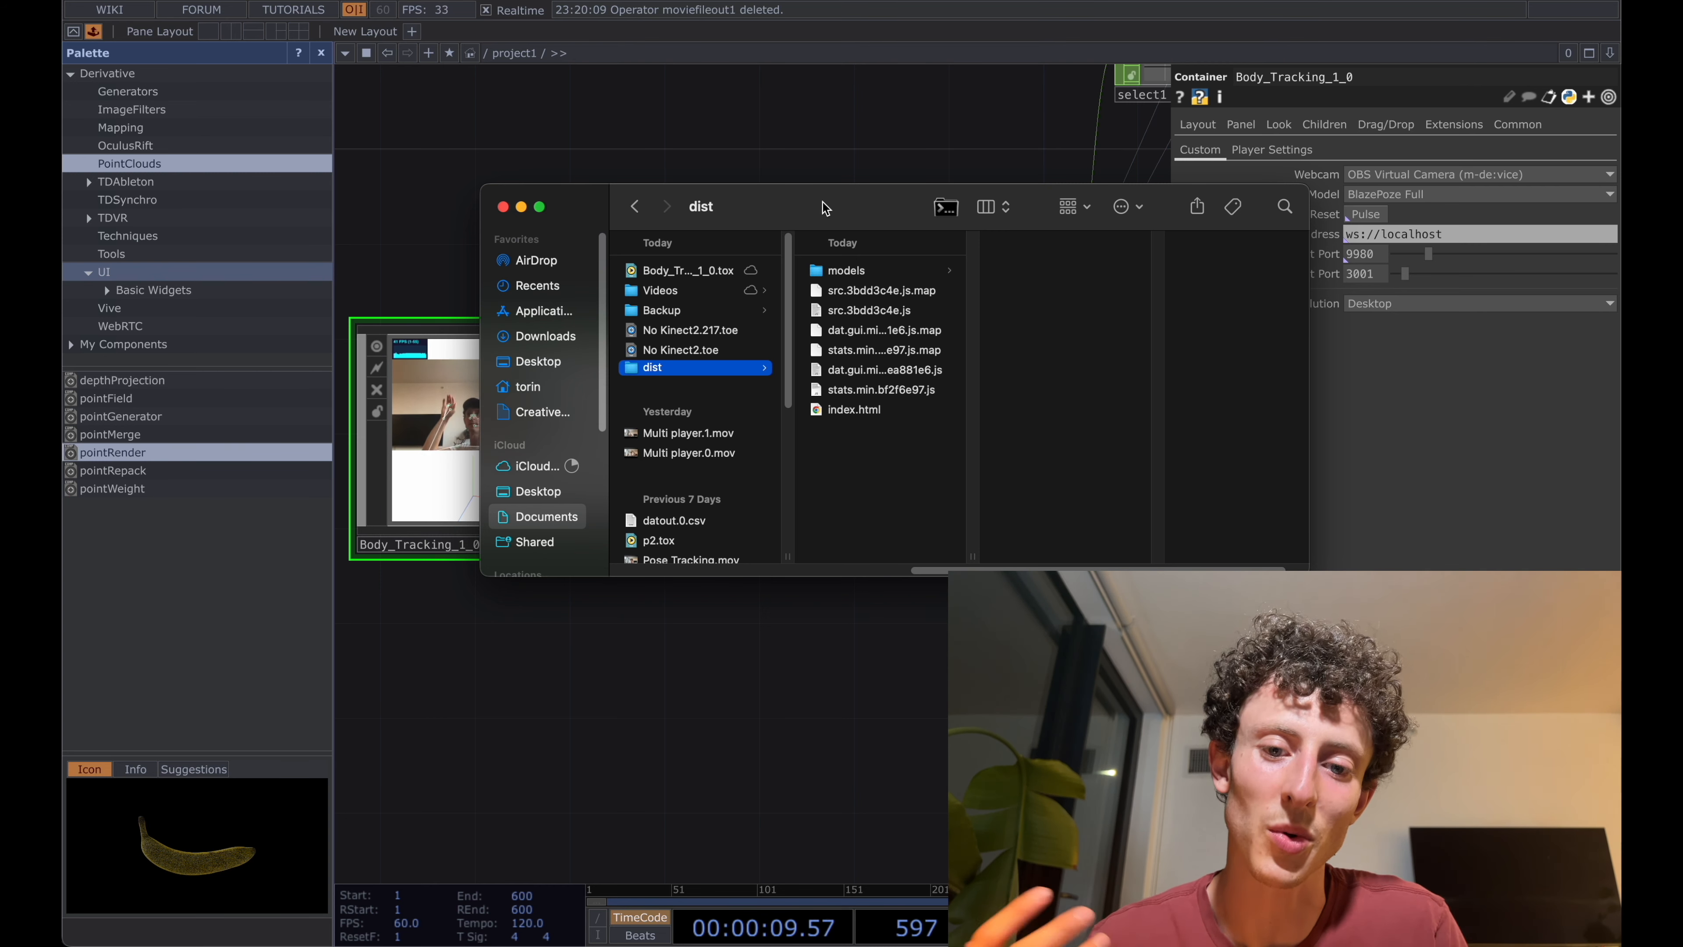
drag(823, 203, 858, 205)
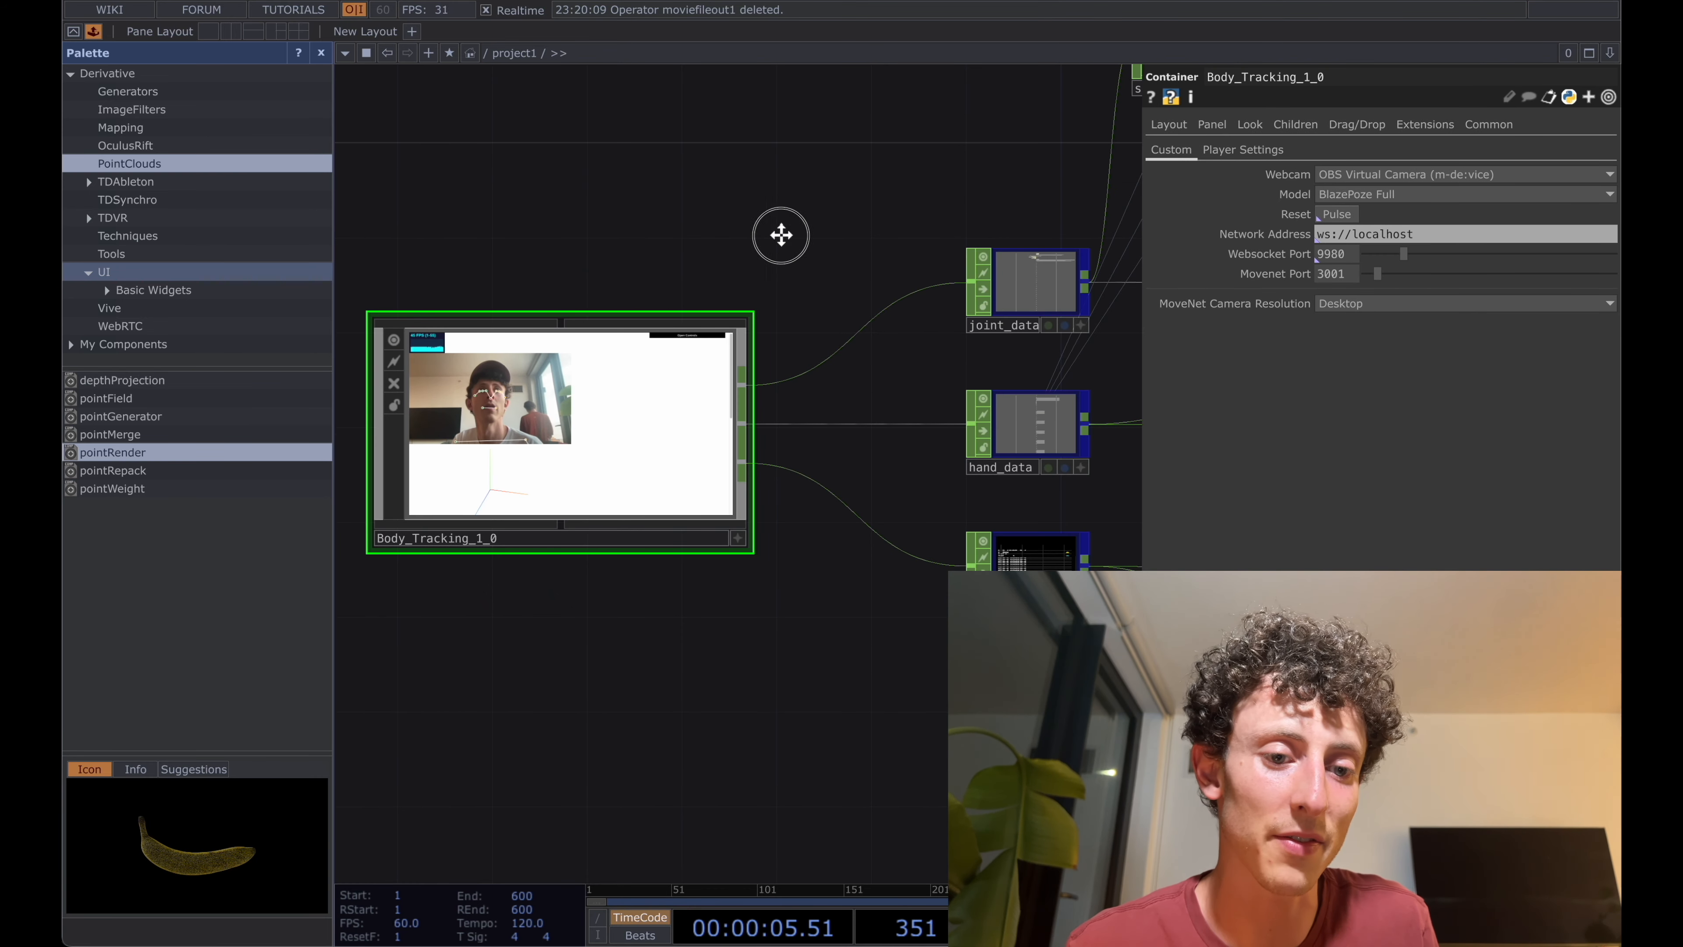
- Review the Network Address, Websocket Port and Movenet Port parameters of the Body_Tracking_1_0 component
drag(781, 233, 796, 236)
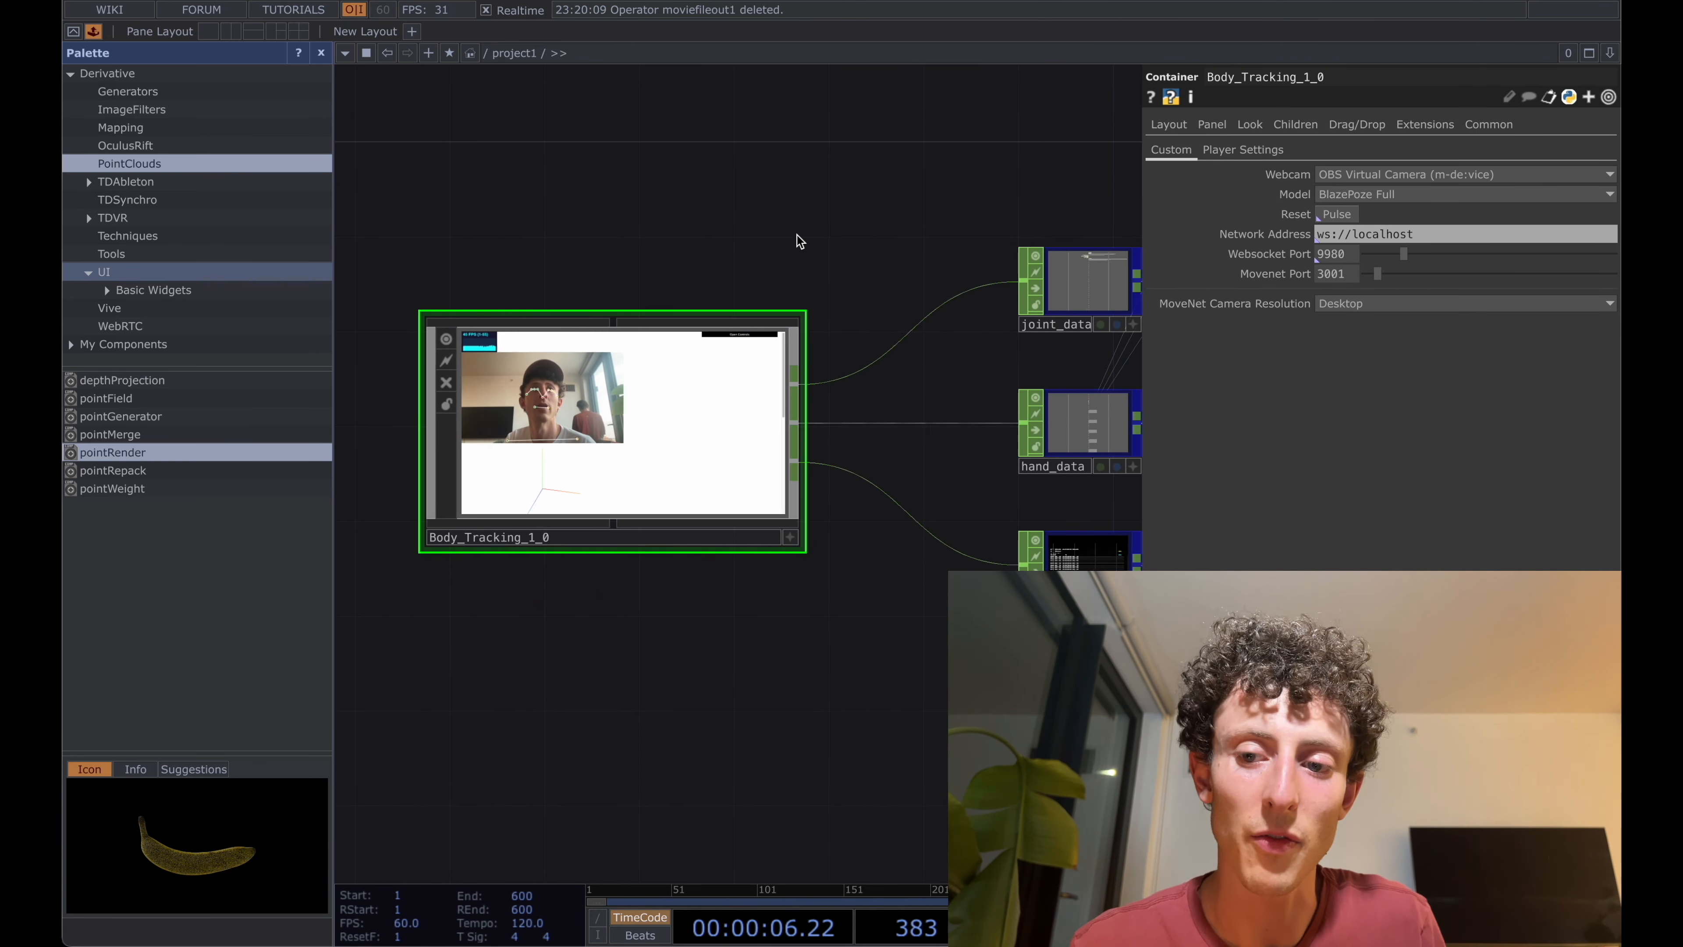
click(1451, 232)
click(1339, 253)
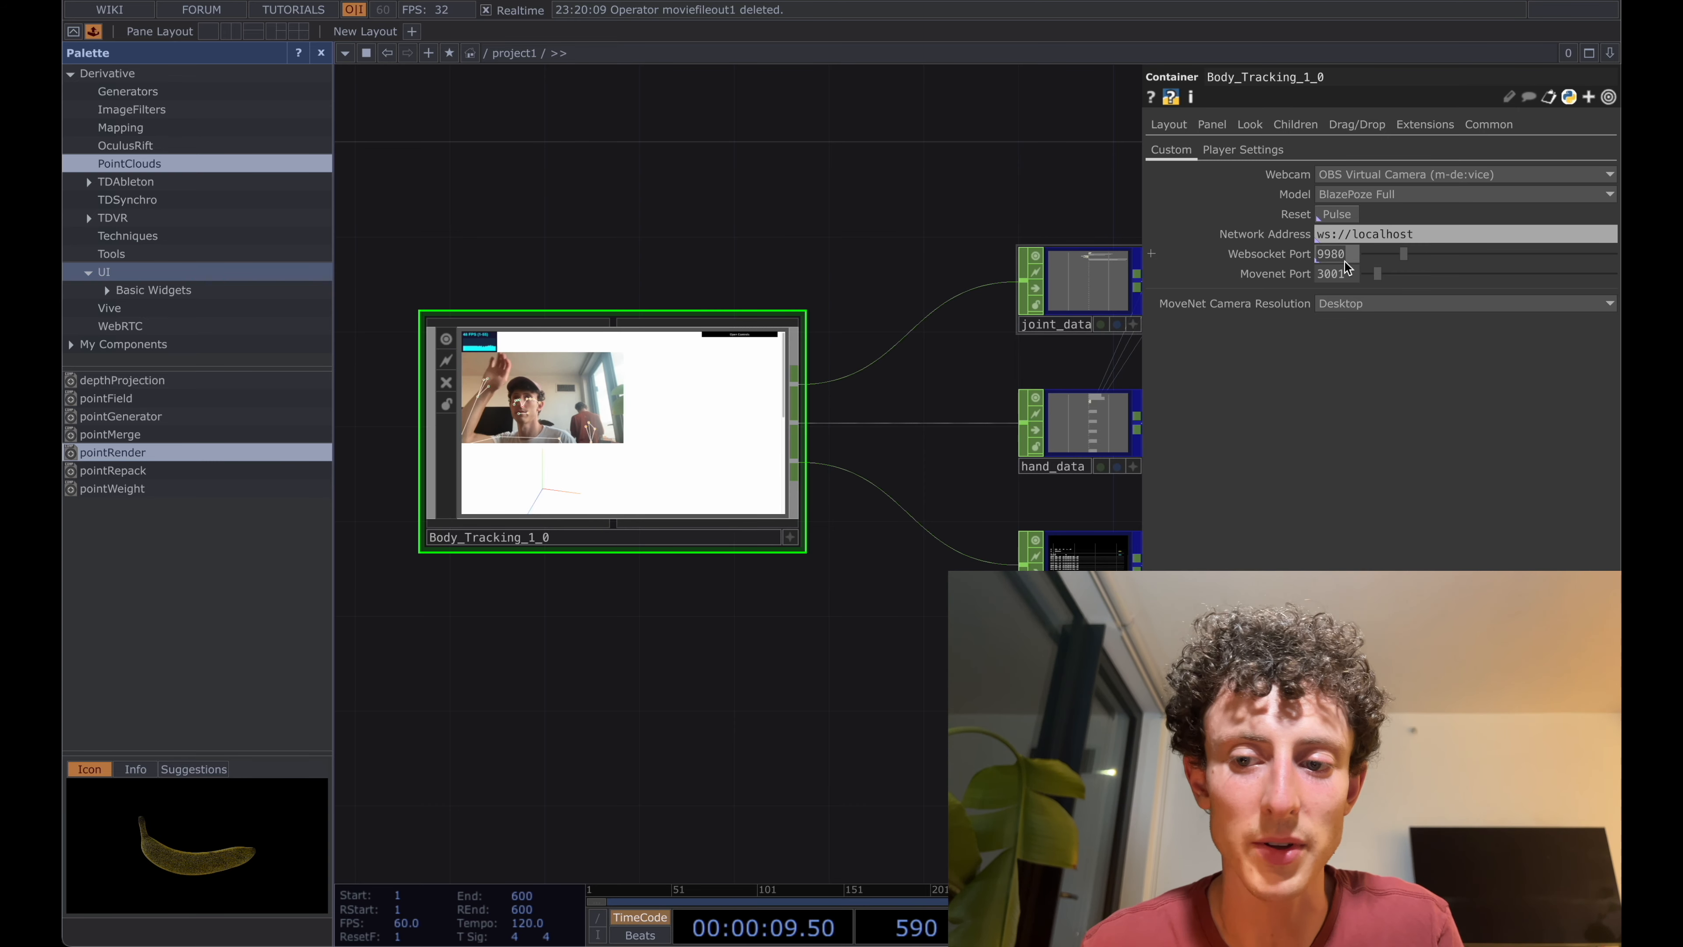
click(1340, 273)
drag(913, 226, 894, 237)
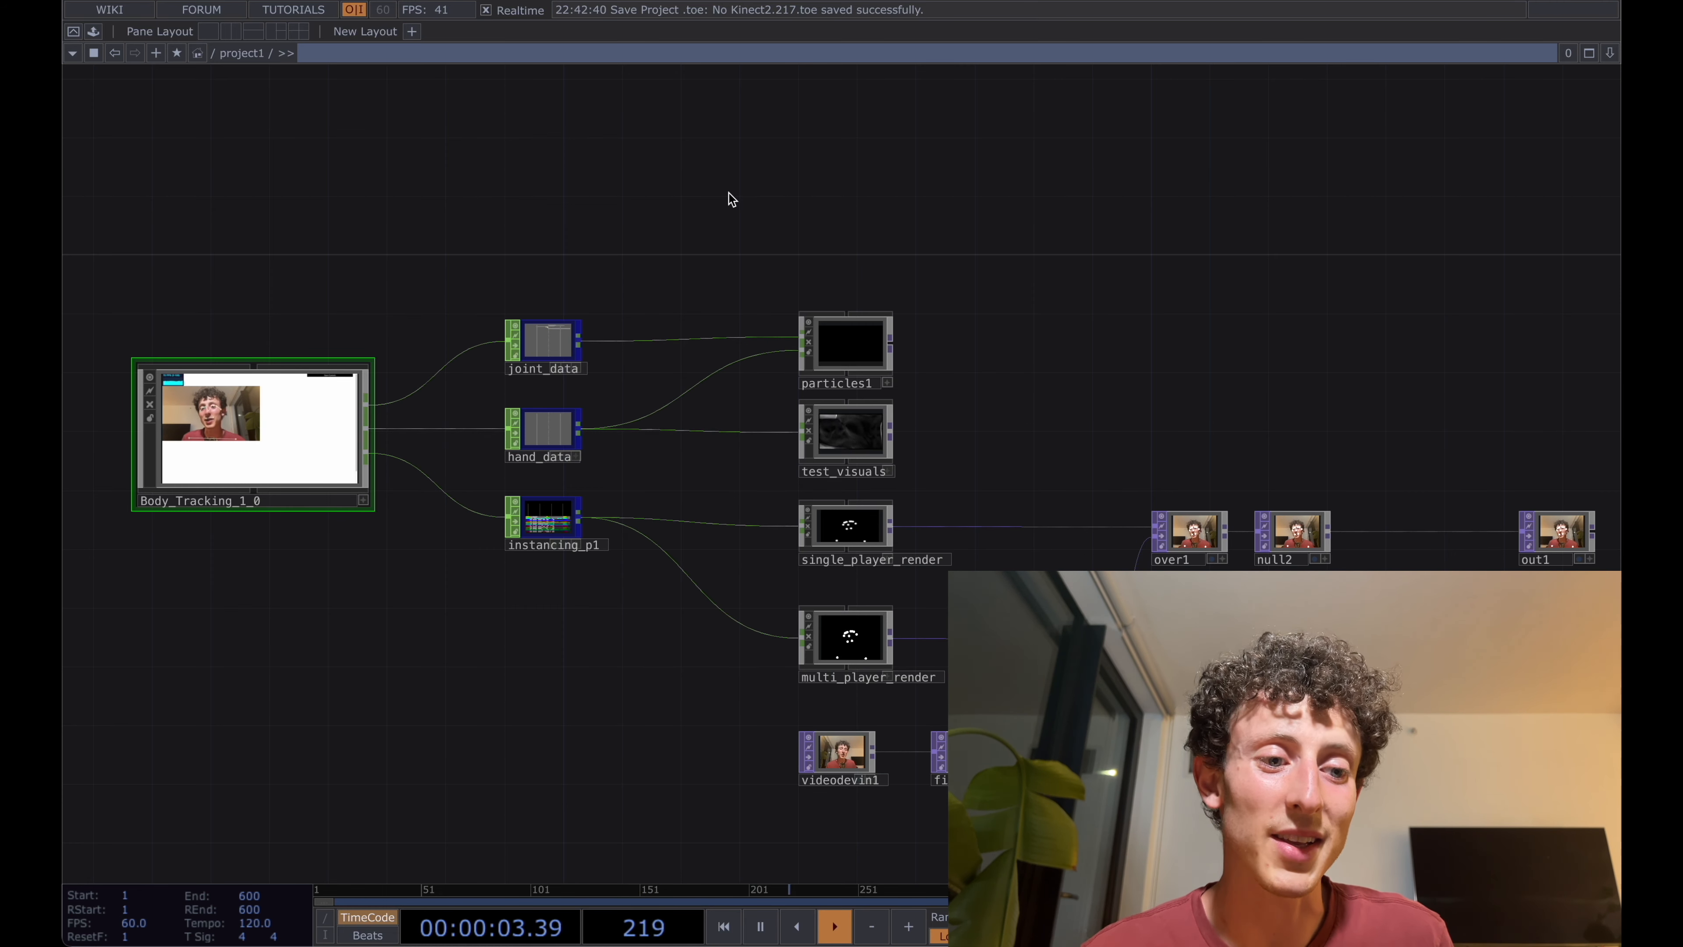
- Inspect the joint_data and hand_data operators and the single_player_render component in the project network
click(546, 350)
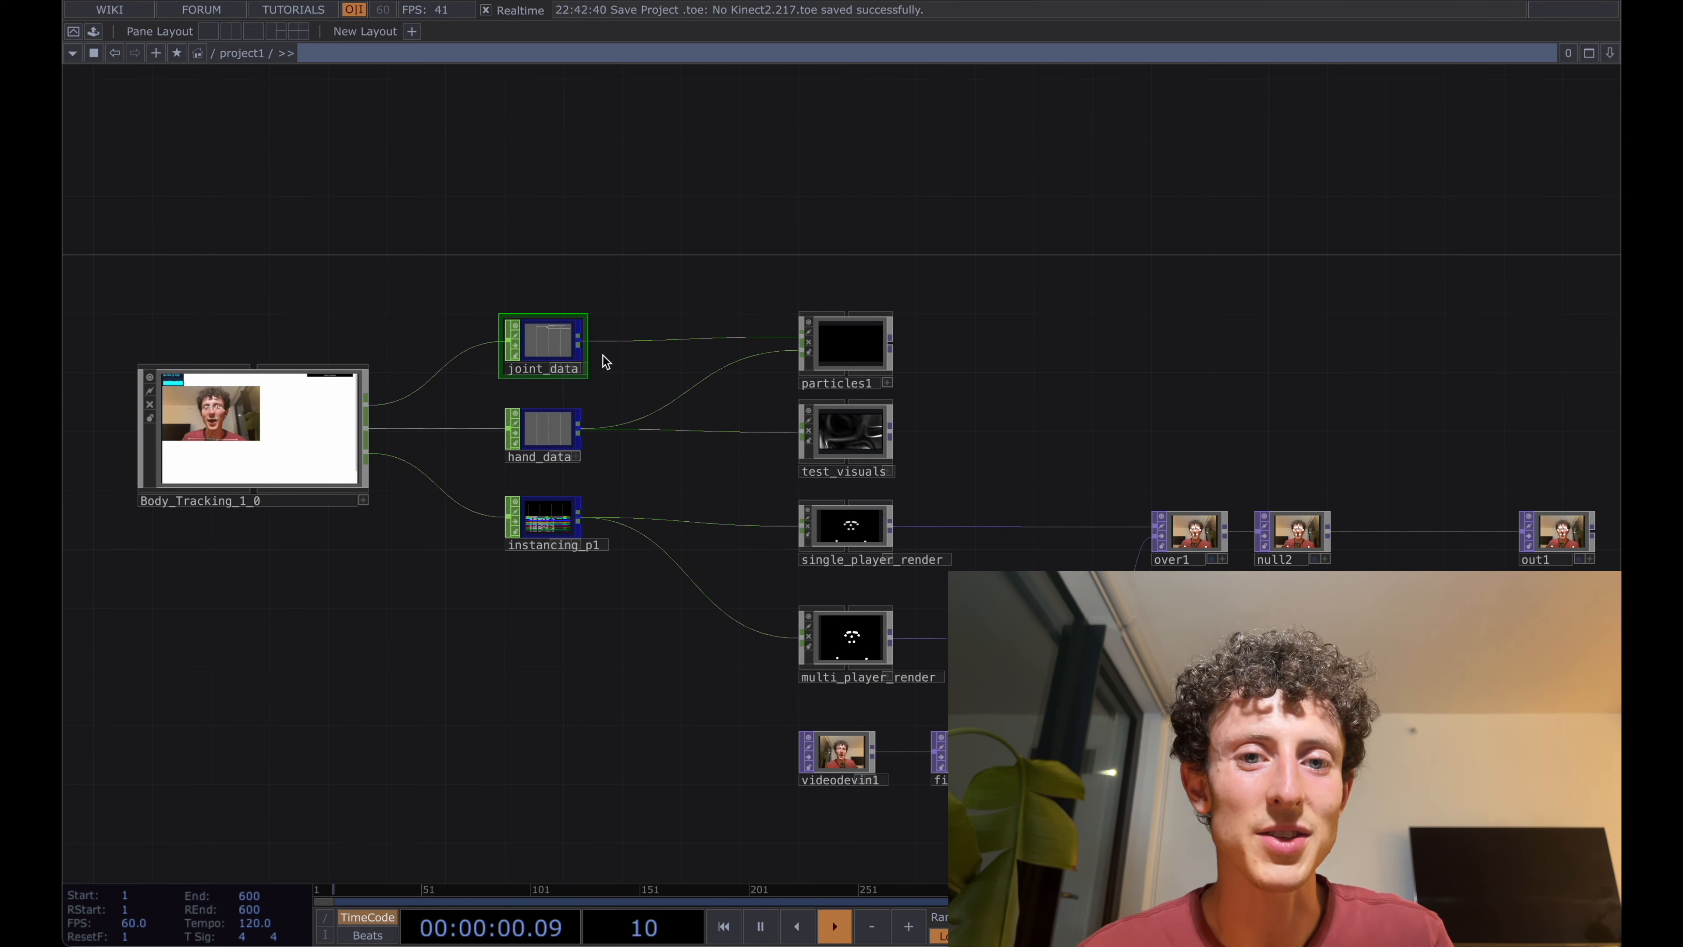
click(539, 443)
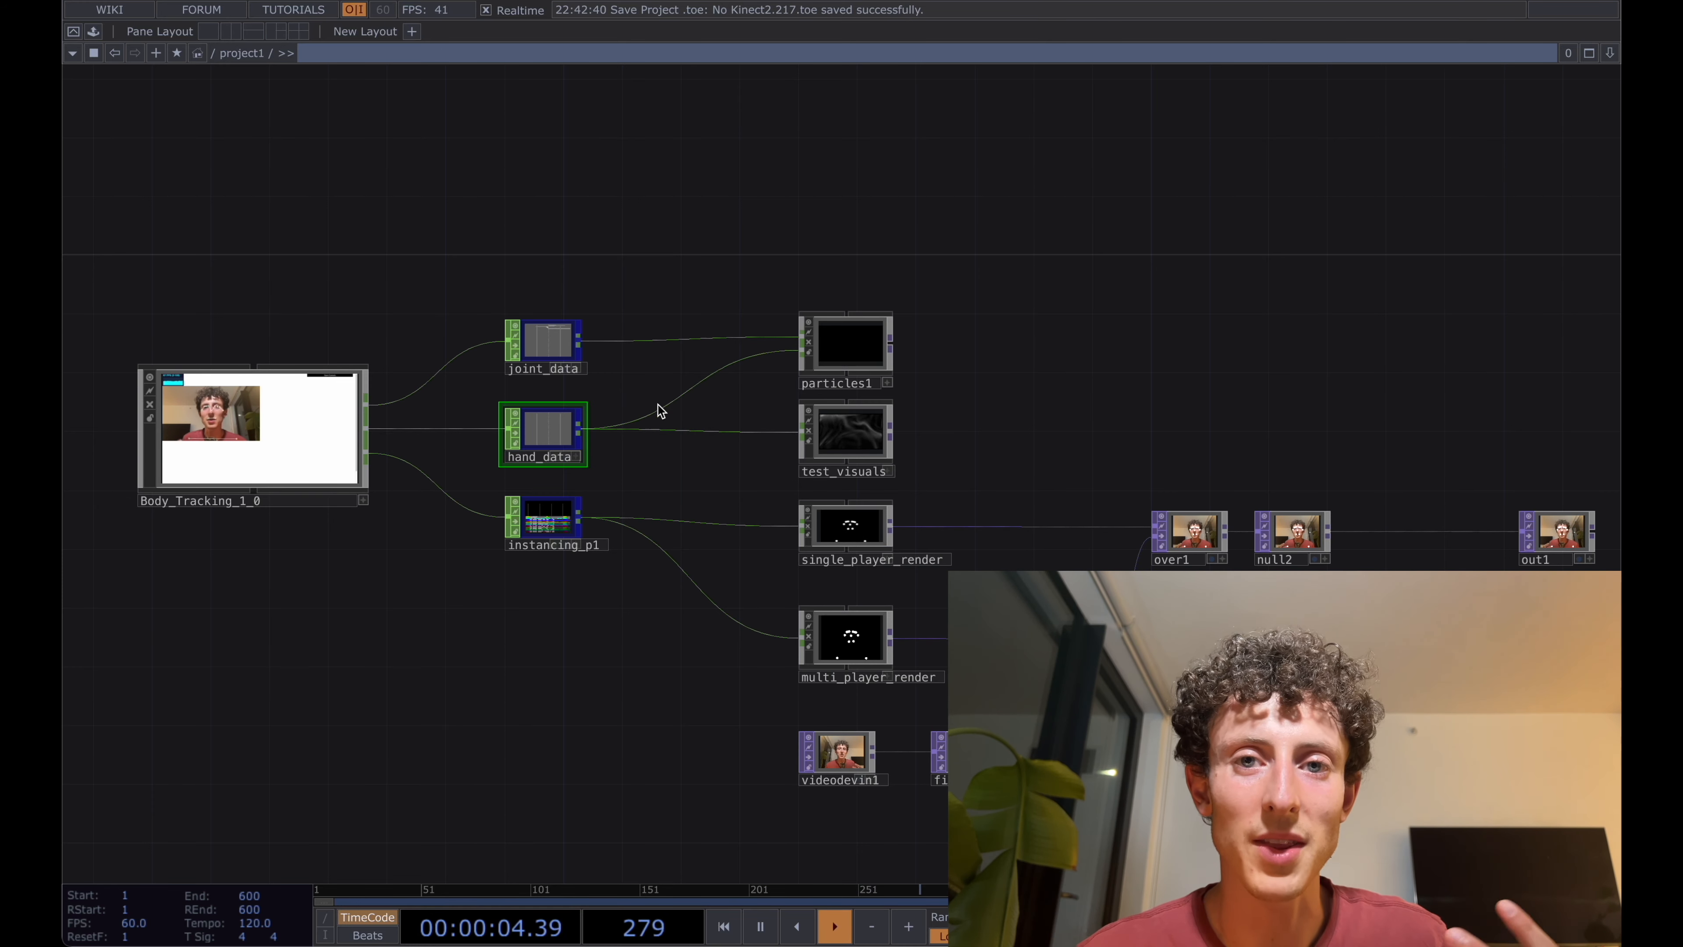
click(848, 542)
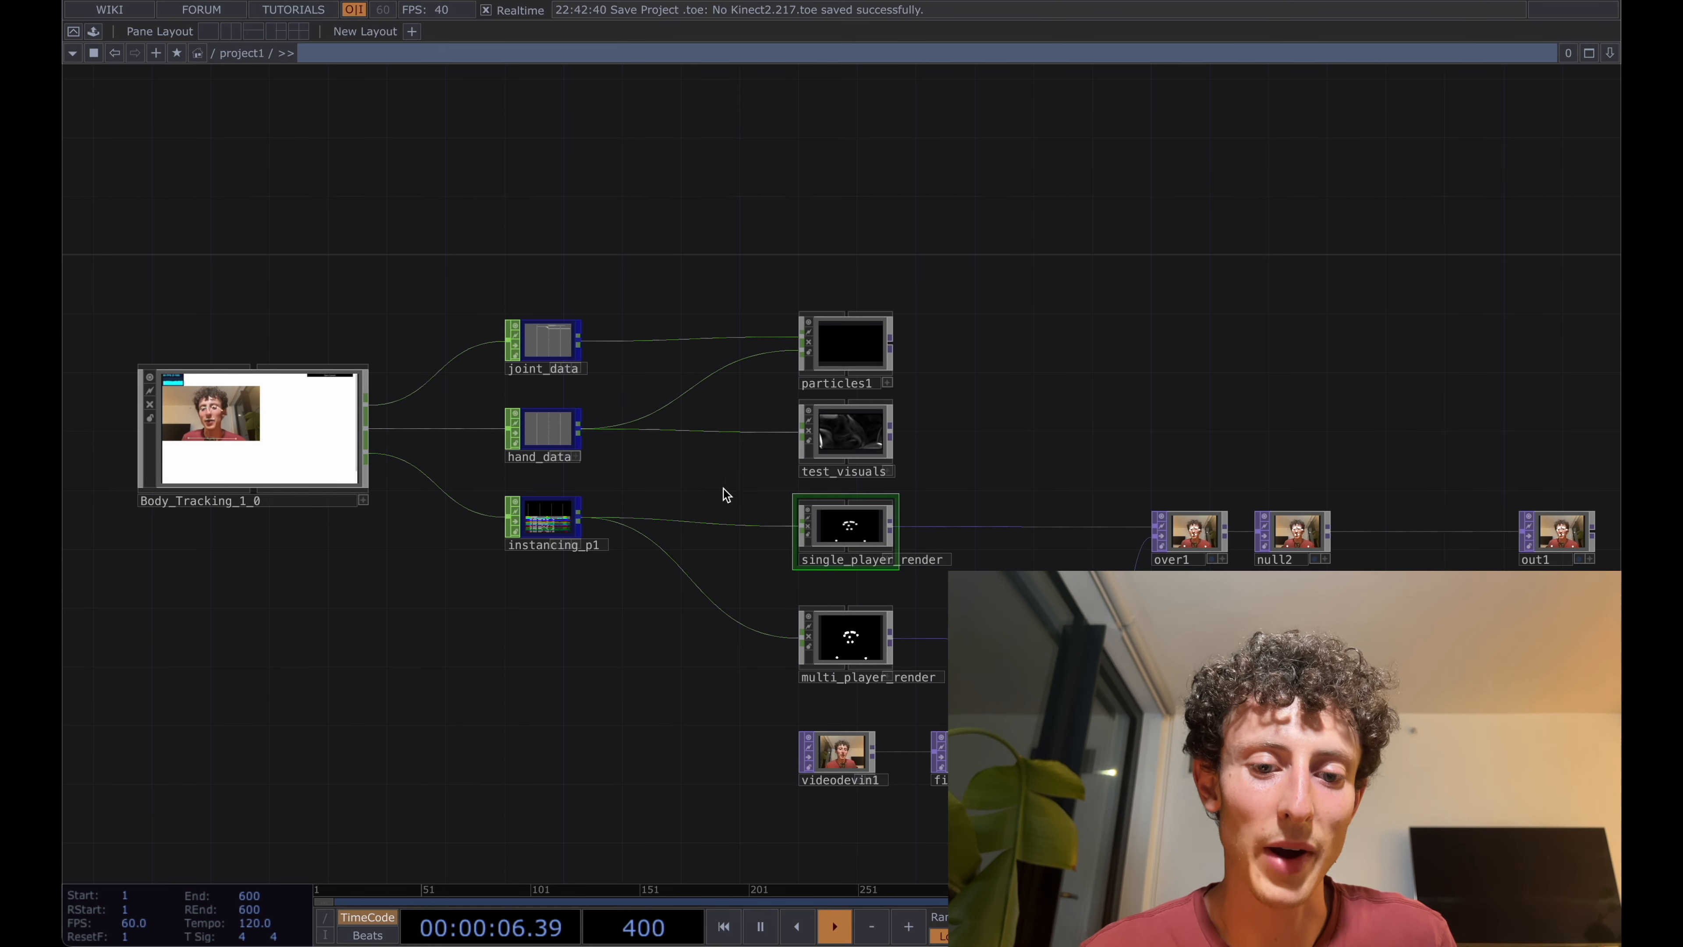
drag(688, 448, 692, 455)
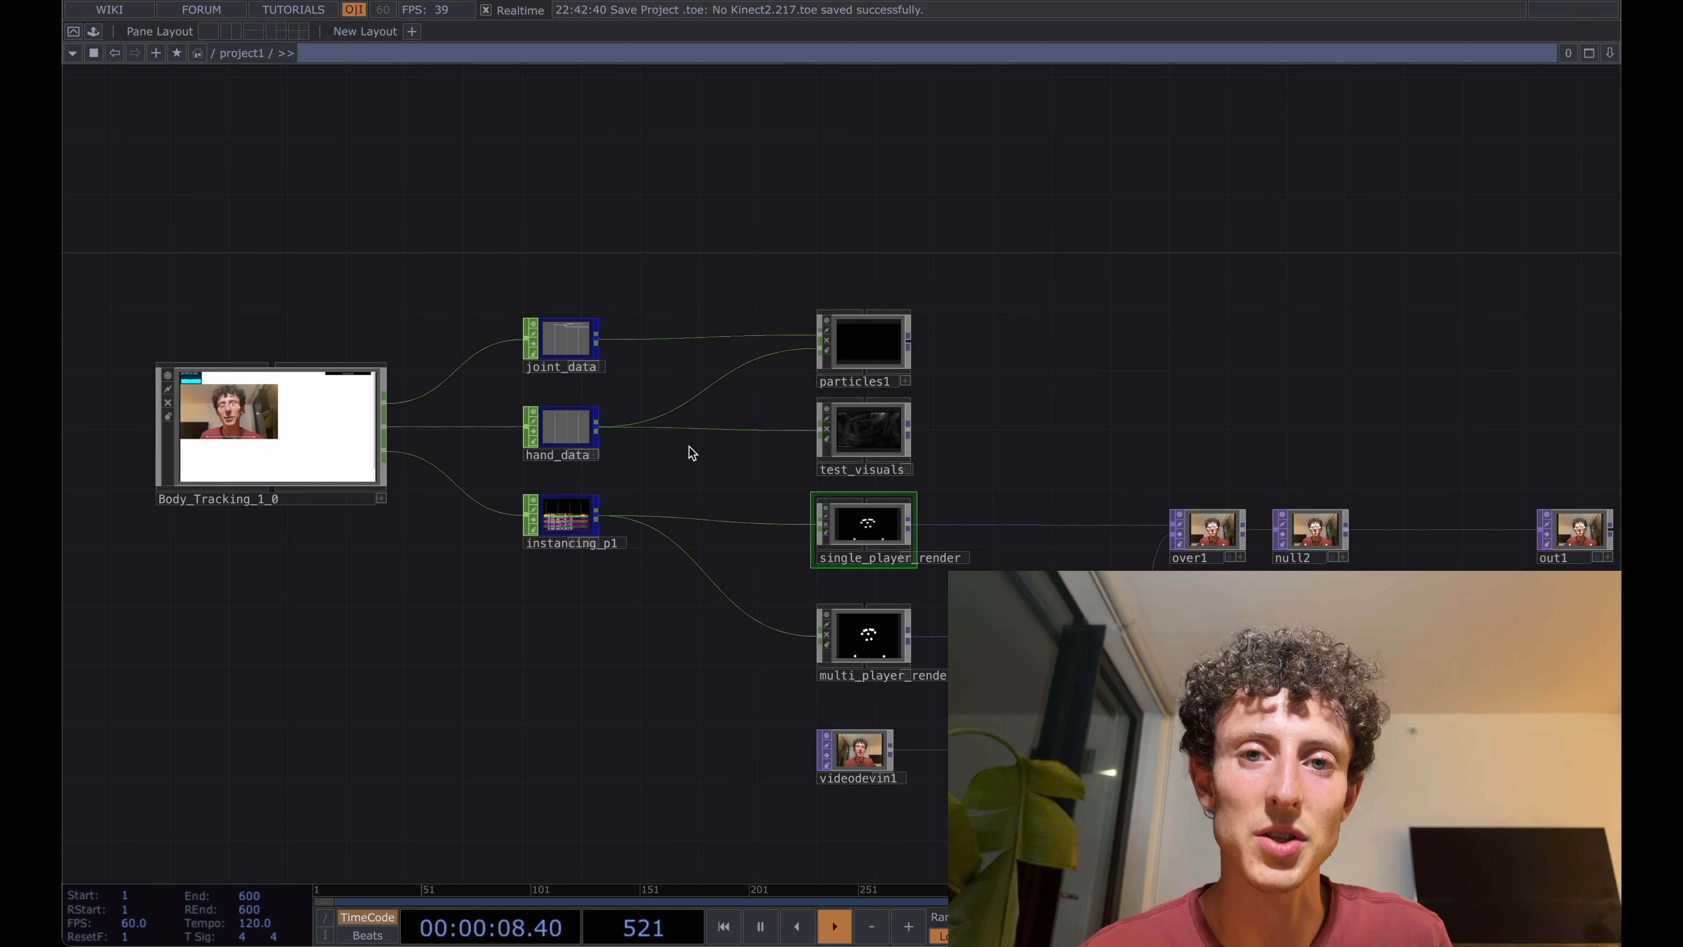
- Trace the Body_Tracking_1_0 component's three outputs to joint_data, hand_data and instancing_p1
click(573, 347)
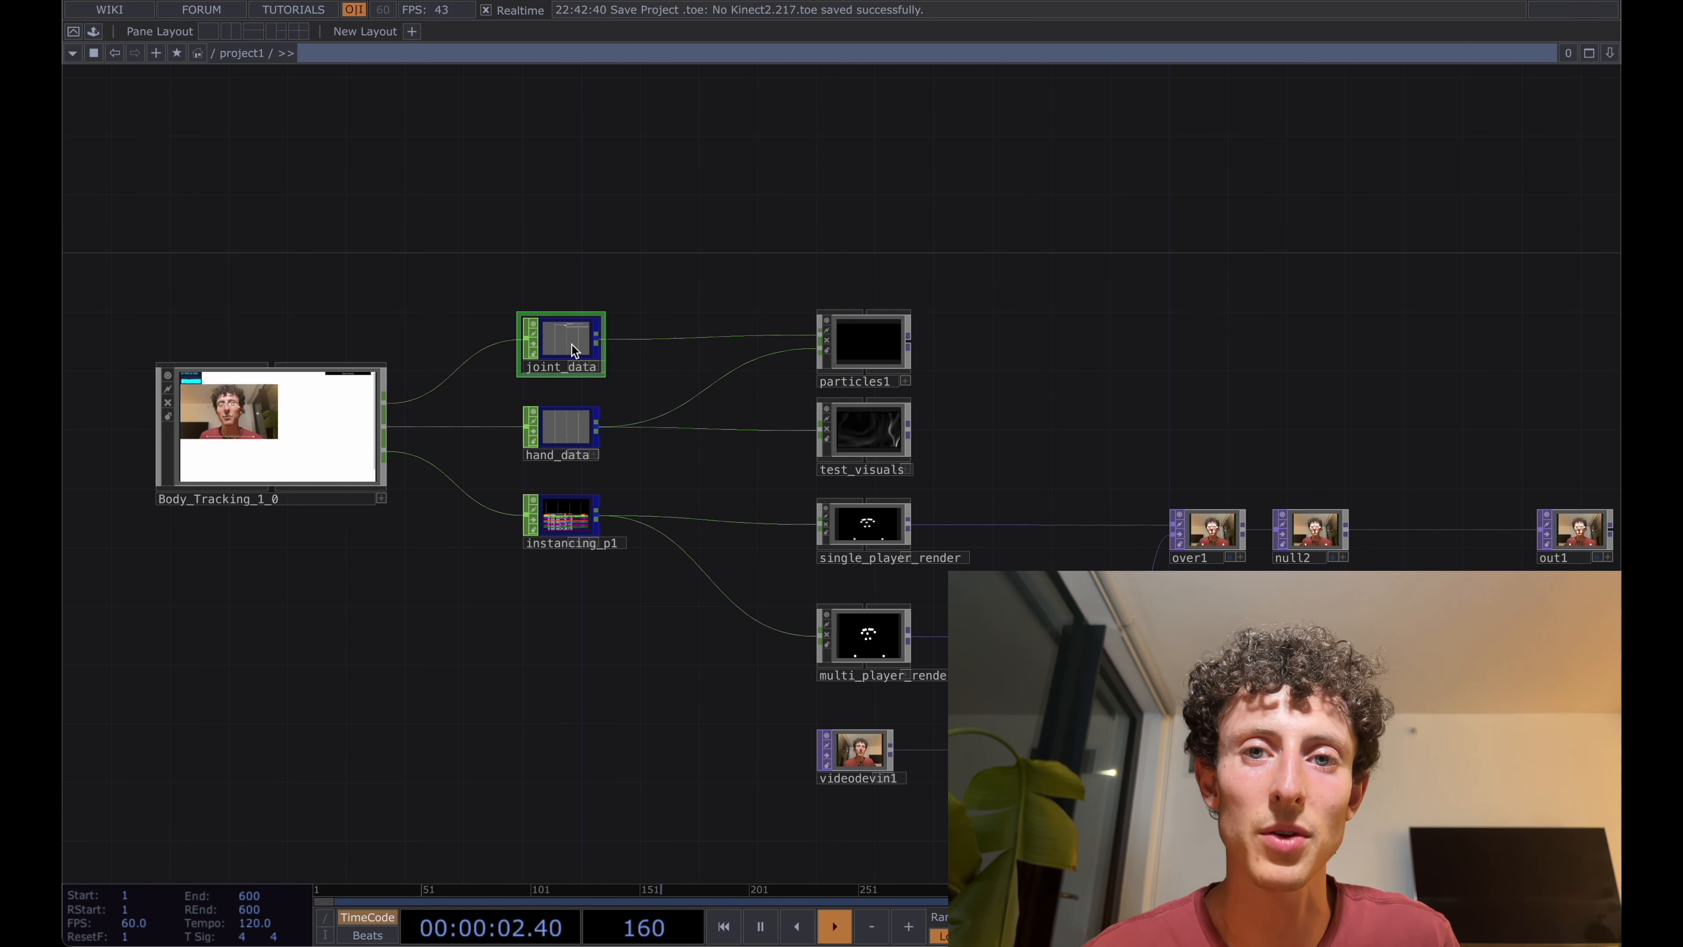
click(370, 398)
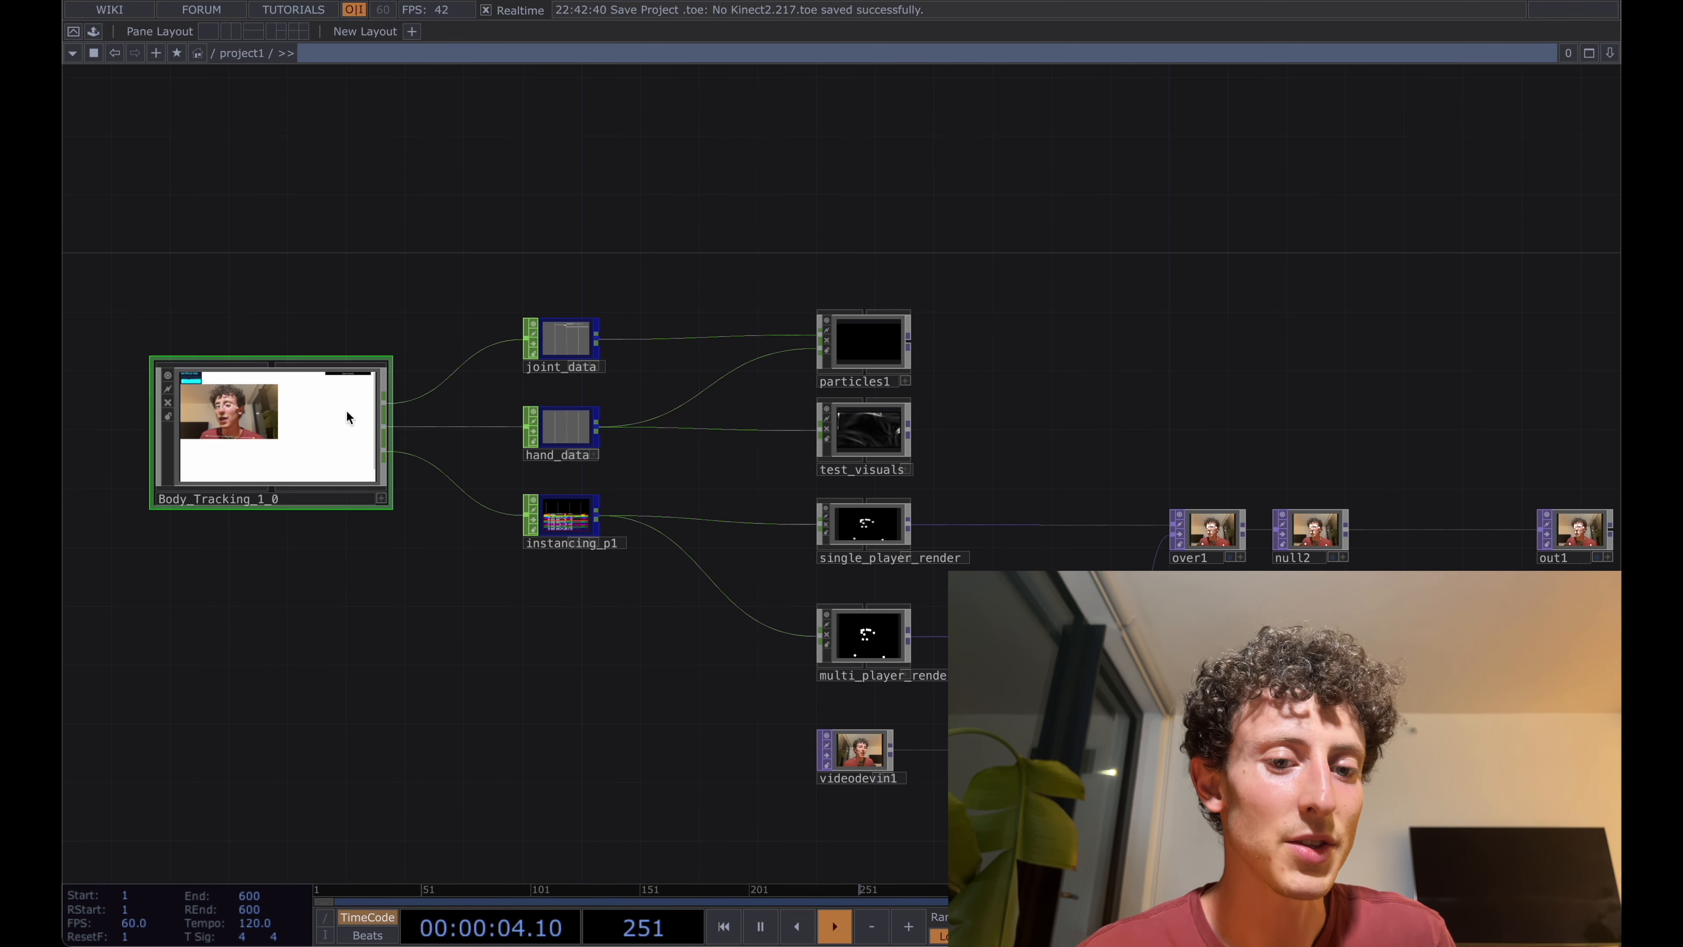
click(582, 331)
click(575, 430)
click(572, 514)
click(560, 340)
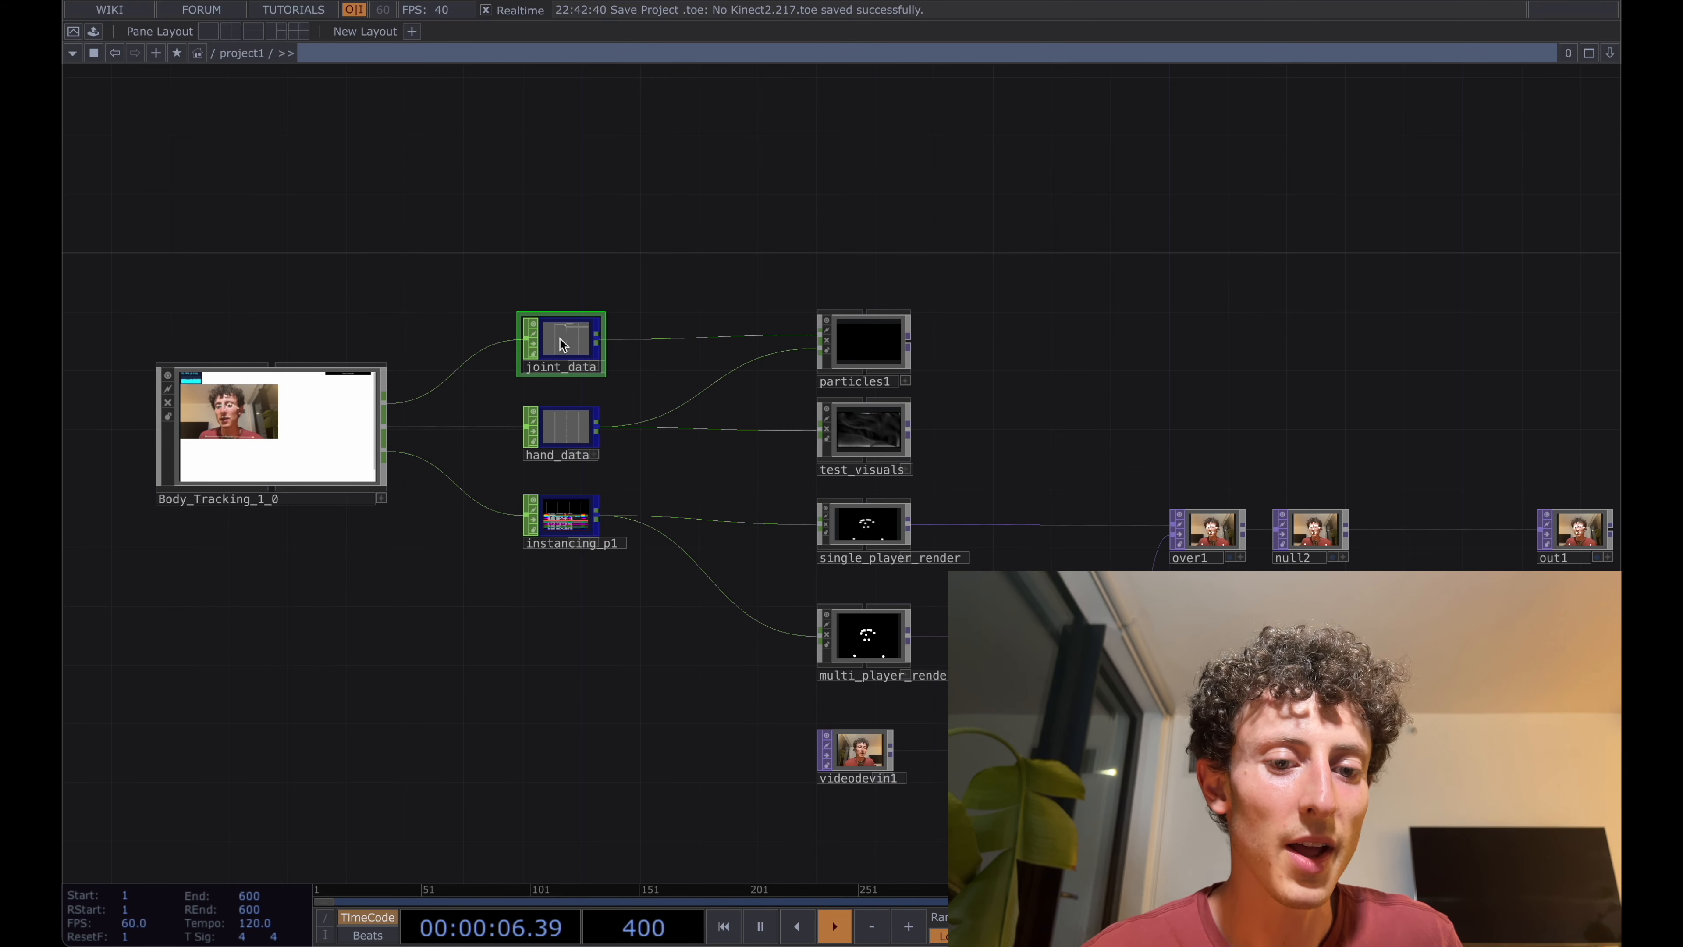
- Examine the joint_data operator up close together with its connection from the Body_Tracking_1_0 component
scroll(424, 259, up, 5)
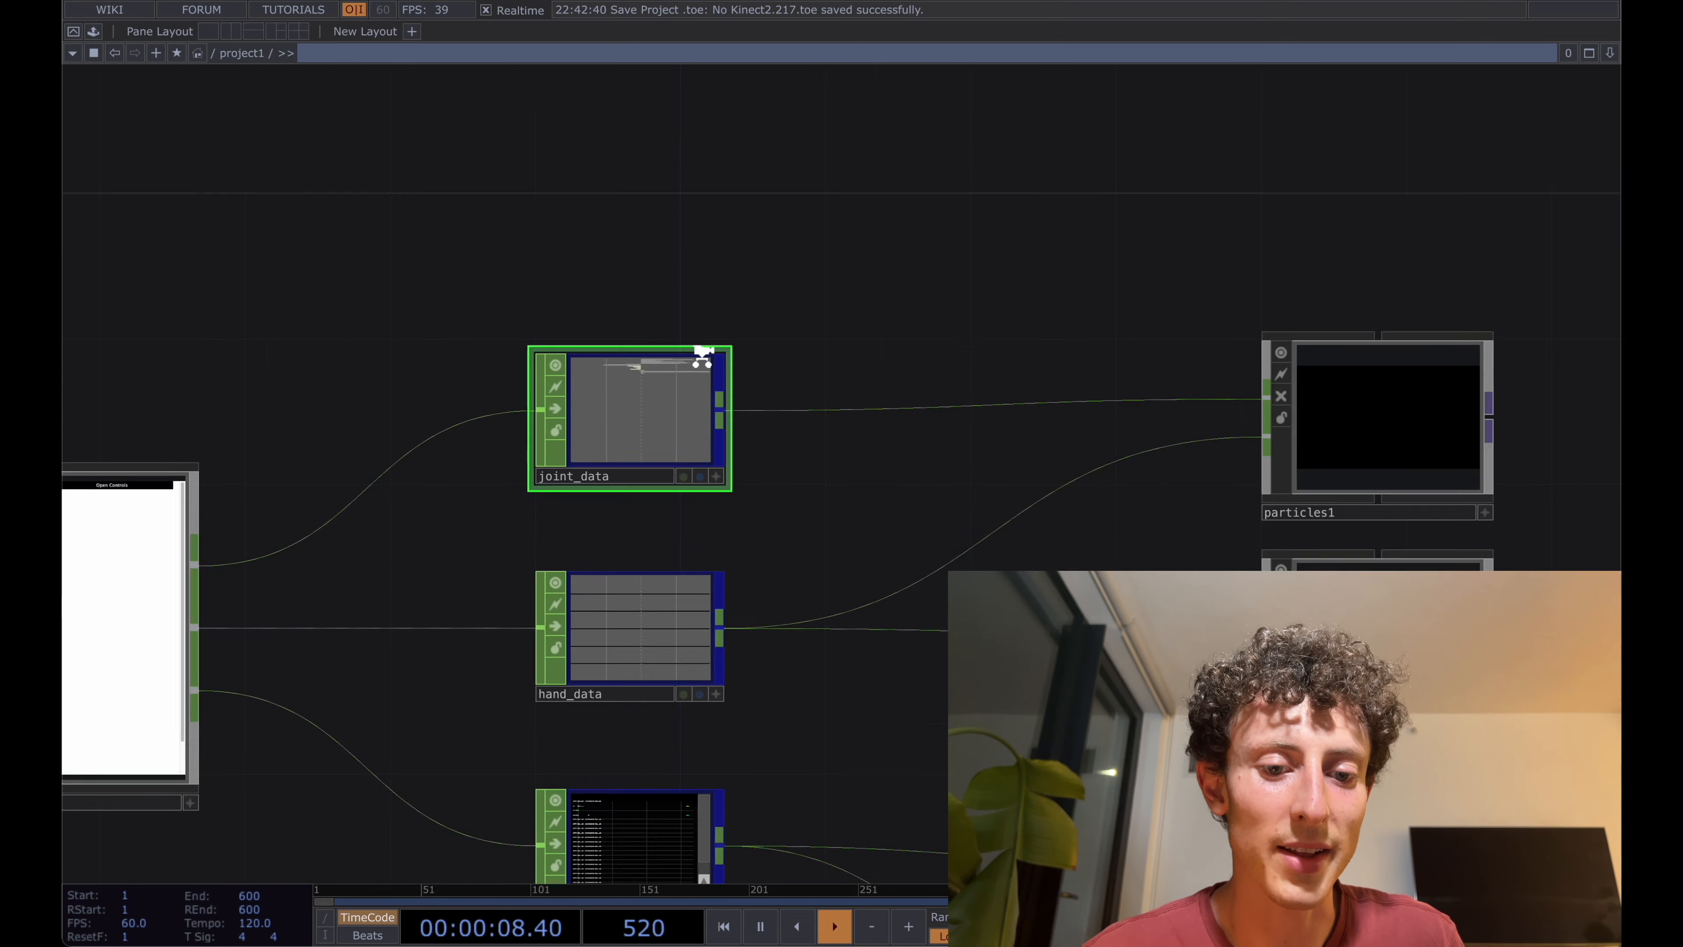
scroll(745, 258, down, 4)
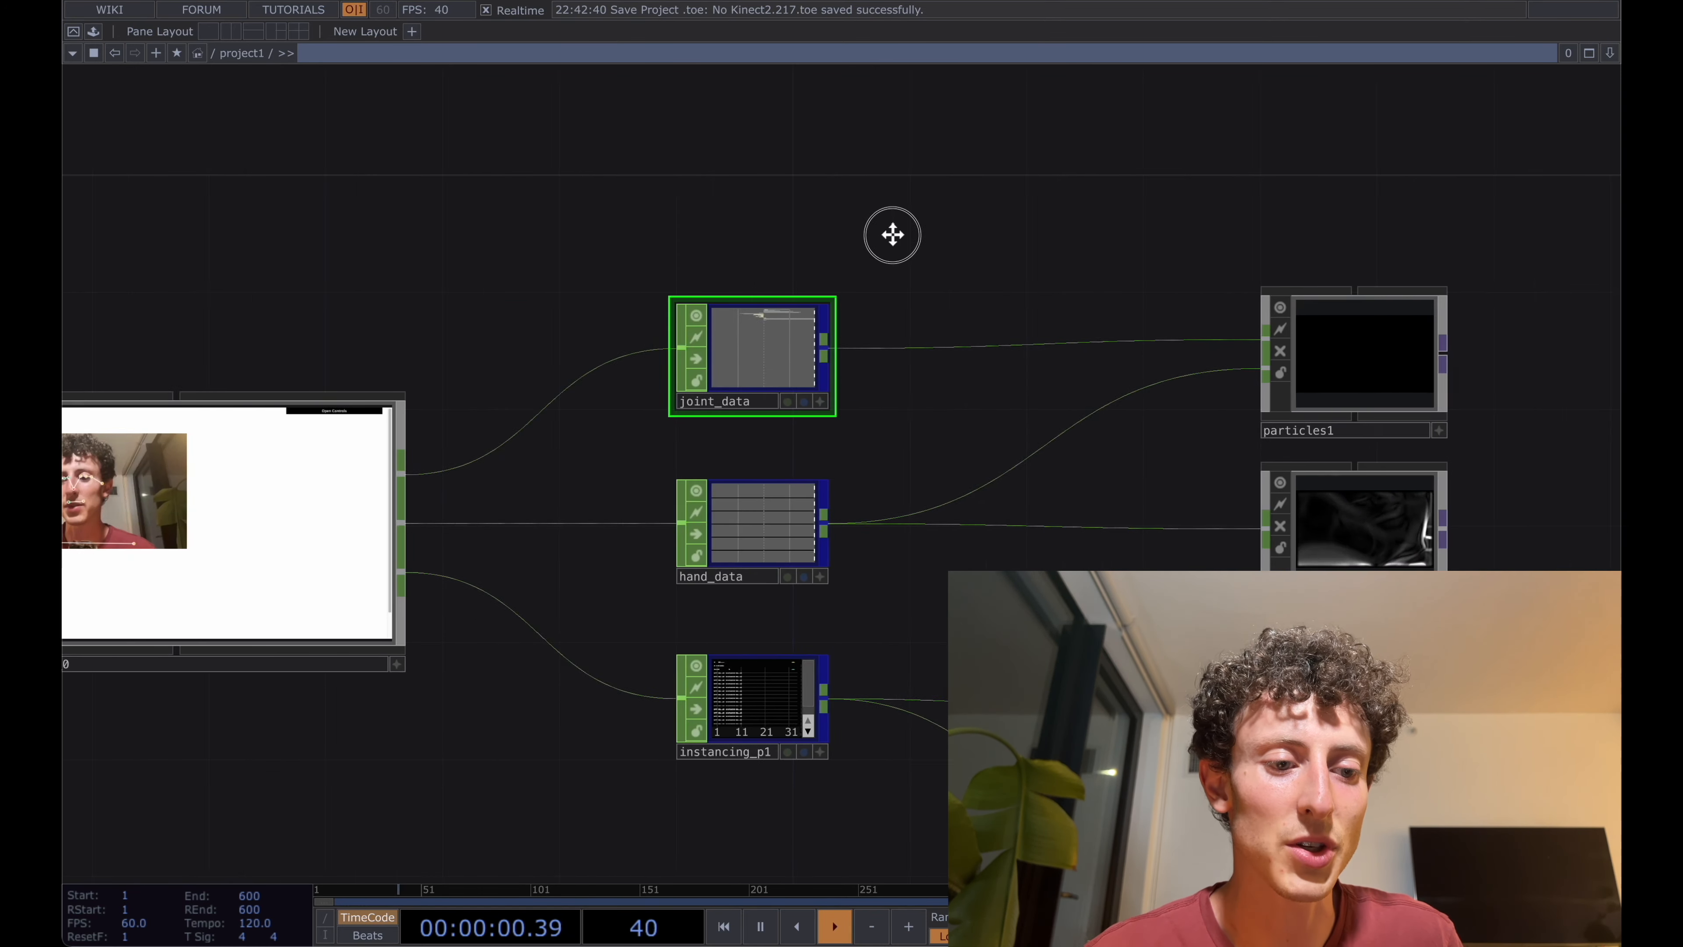
drag(892, 235, 1258, 234)
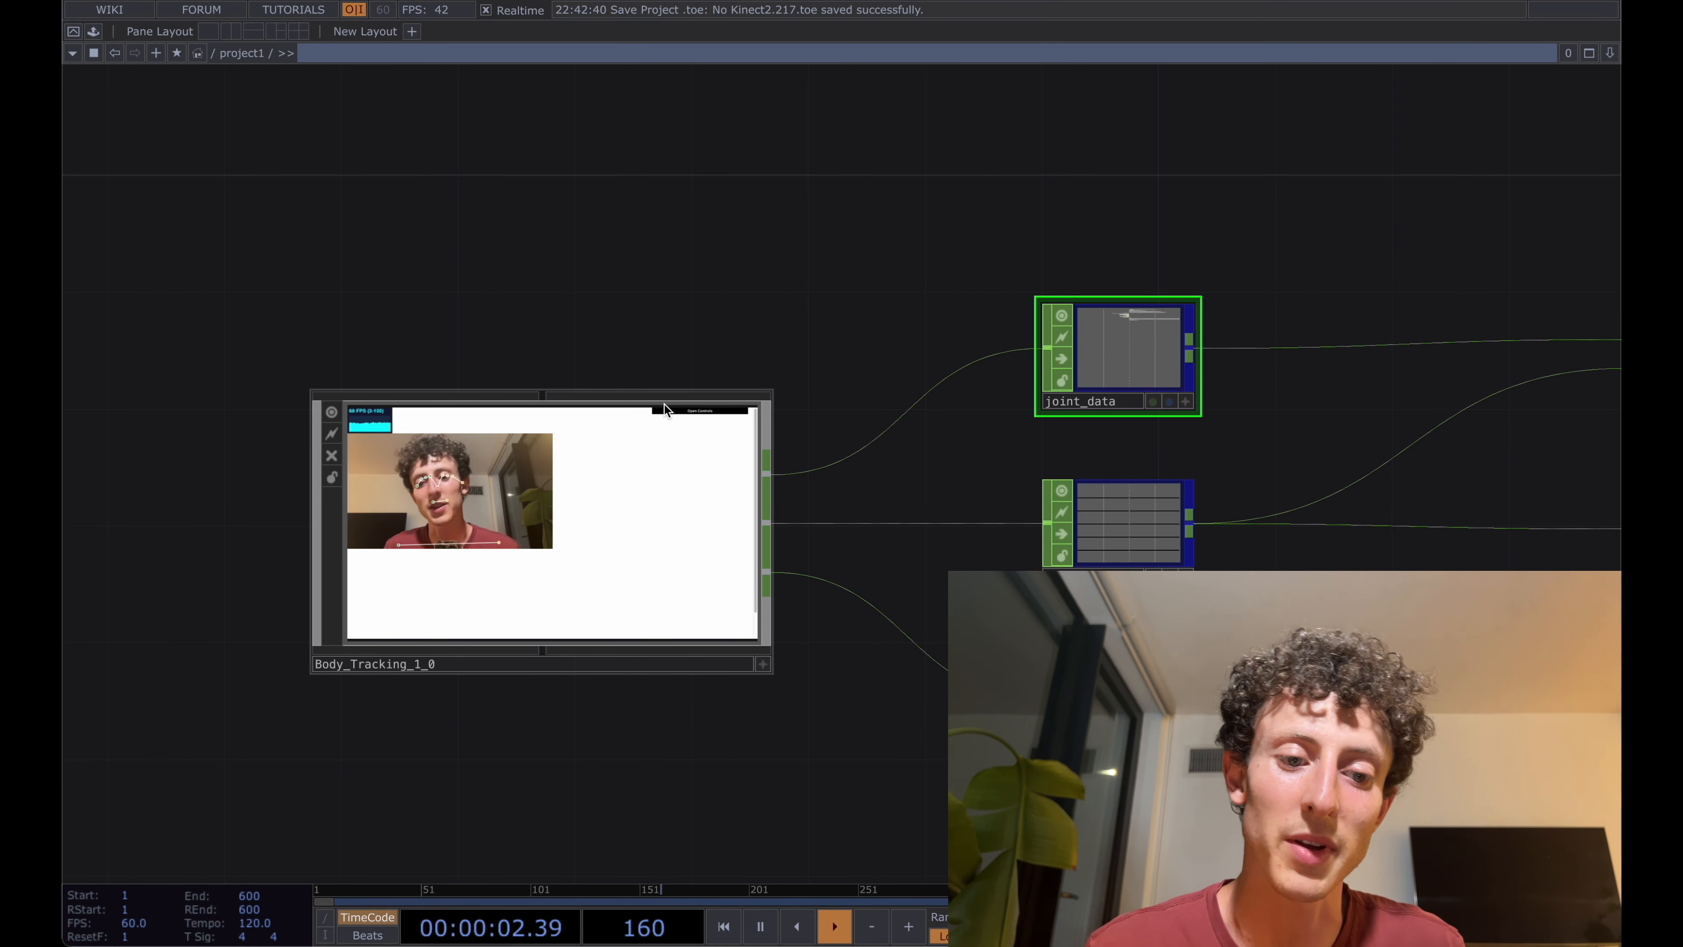
drag(657, 321, 560, 320)
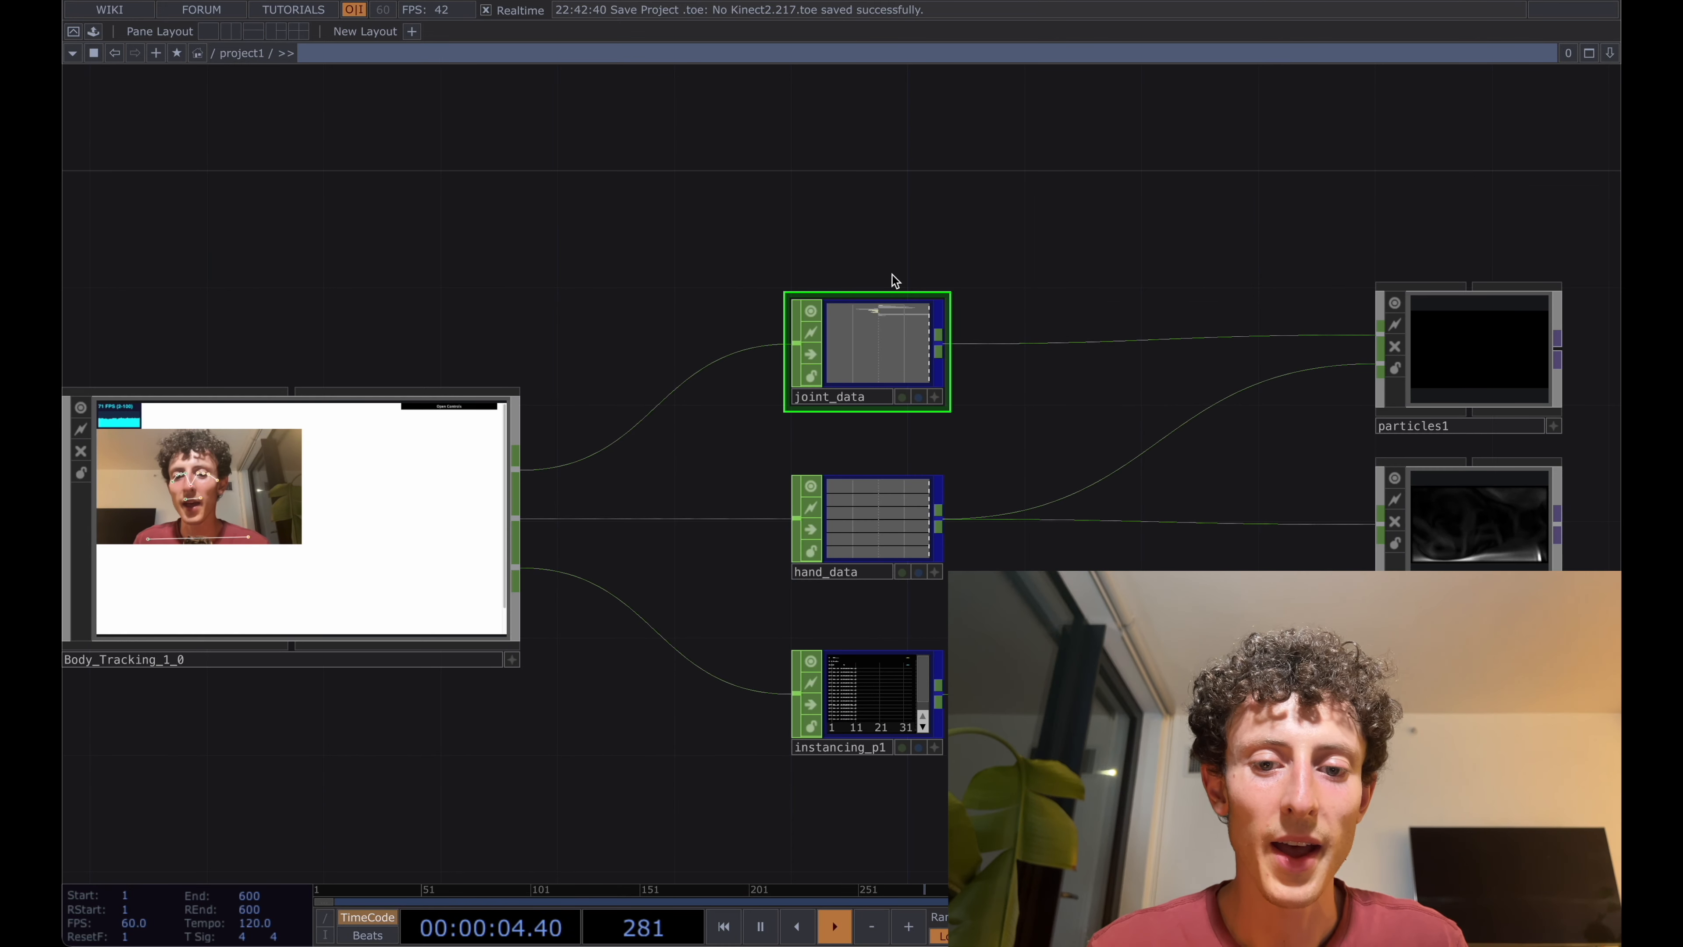
drag(992, 249, 990, 248)
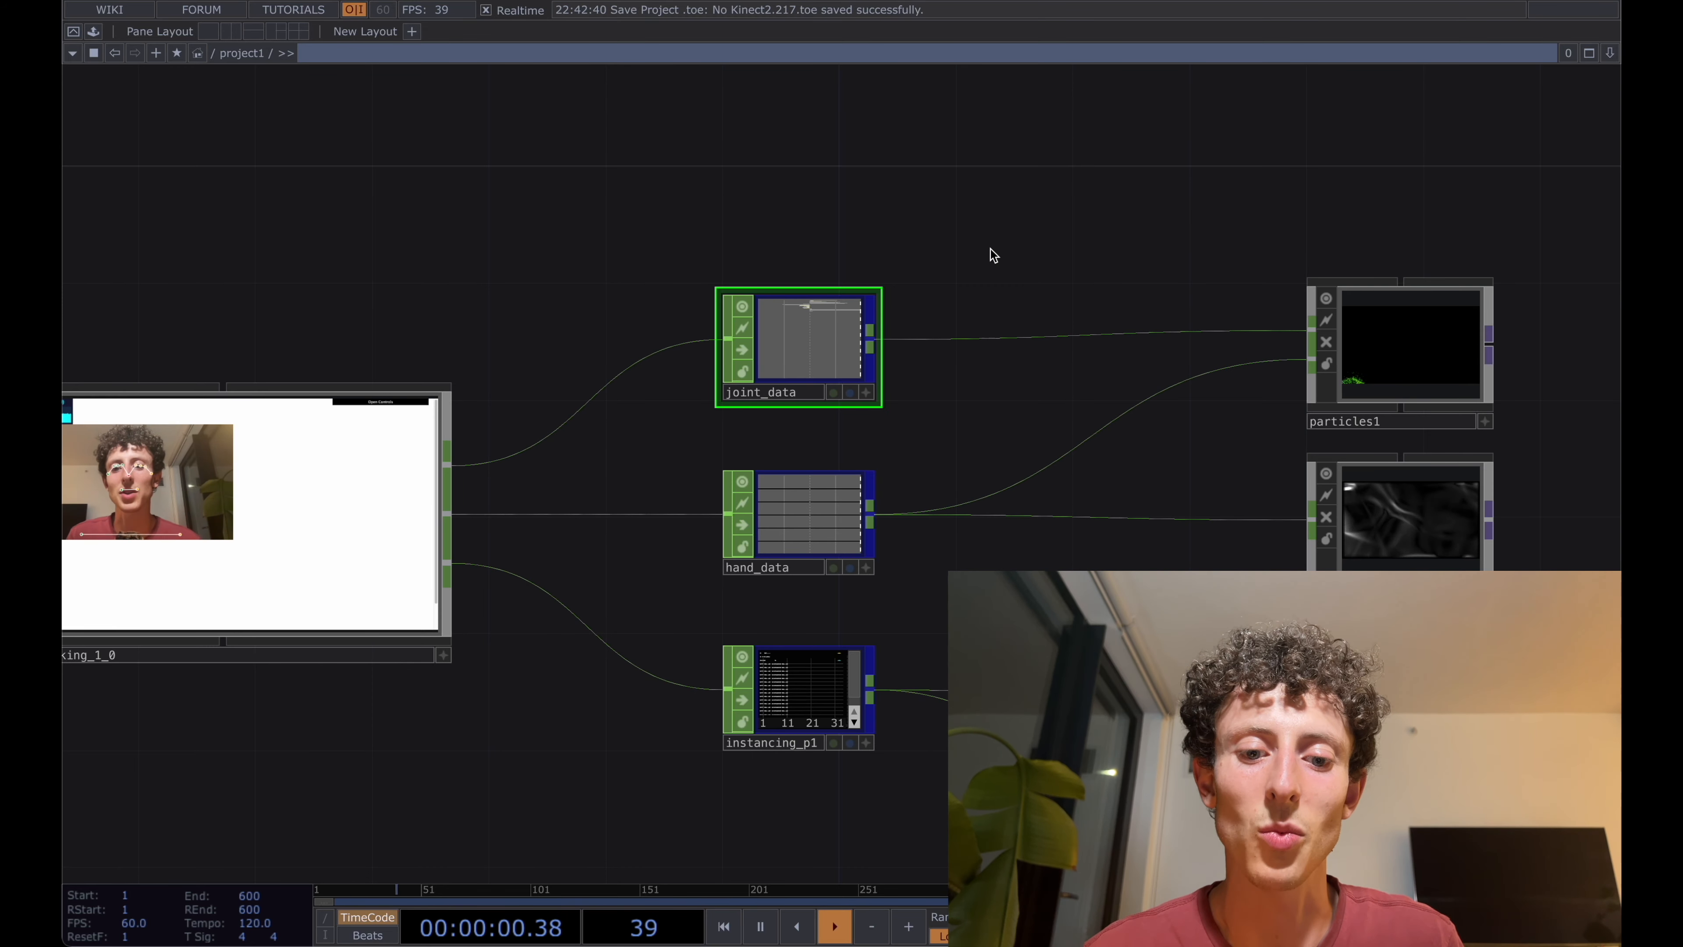
- Inspect the hand_data operator's per-player hand velocity and hand distance channels at a readable size
click(808, 514)
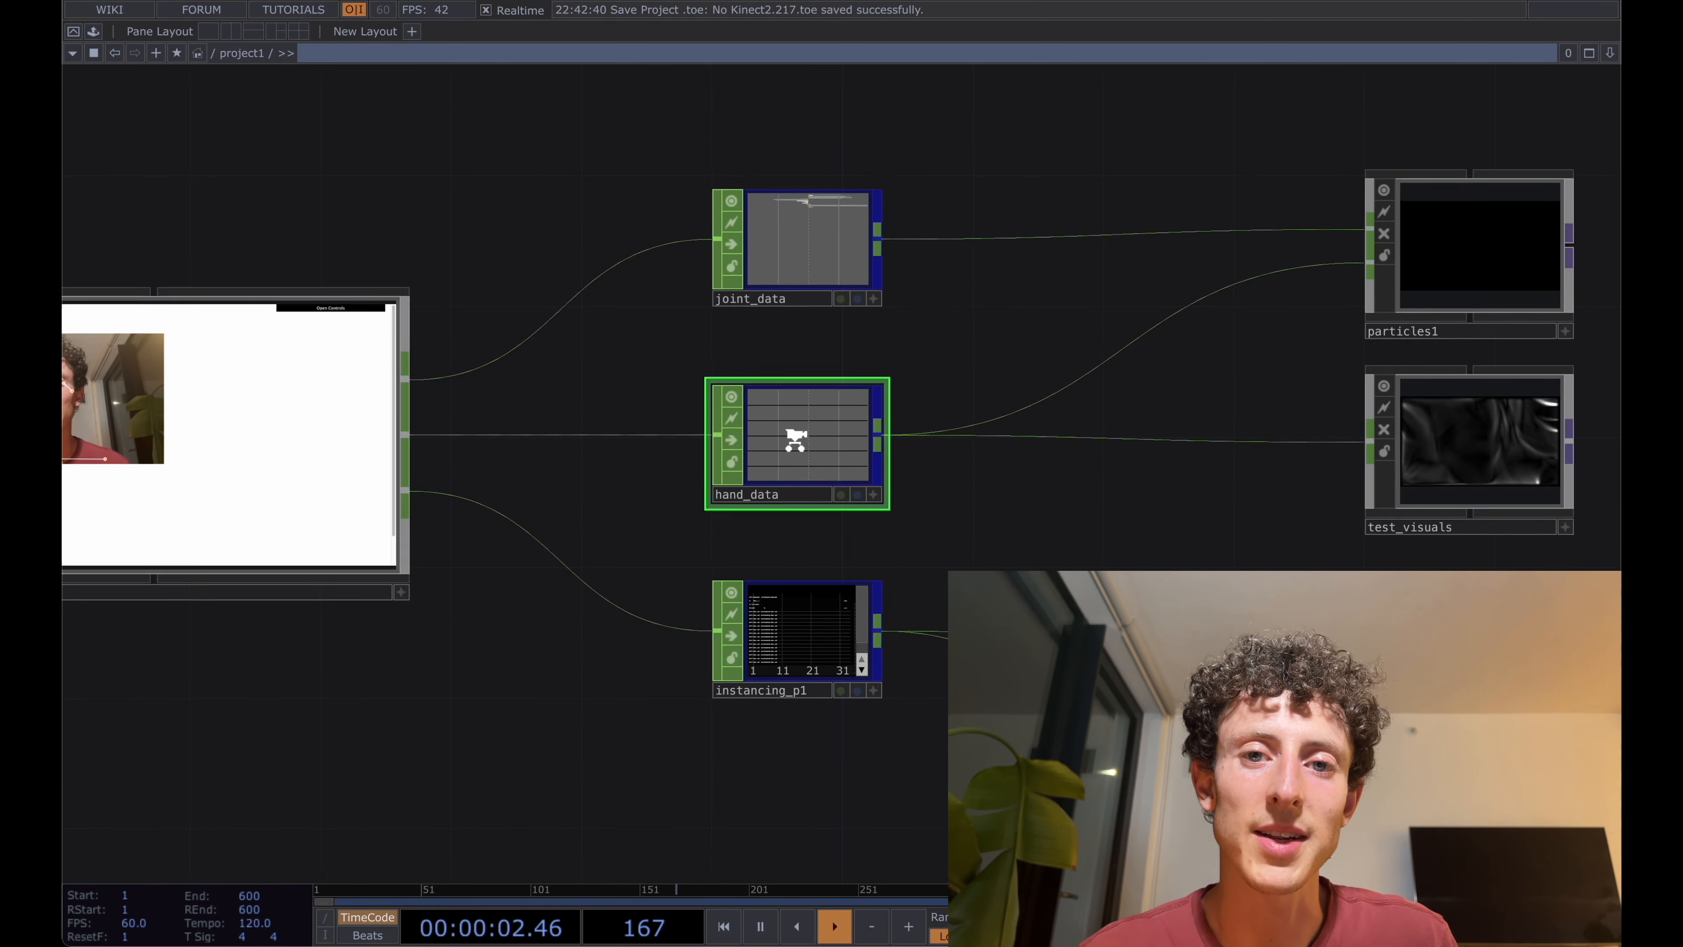
scroll(795, 439, down, 1)
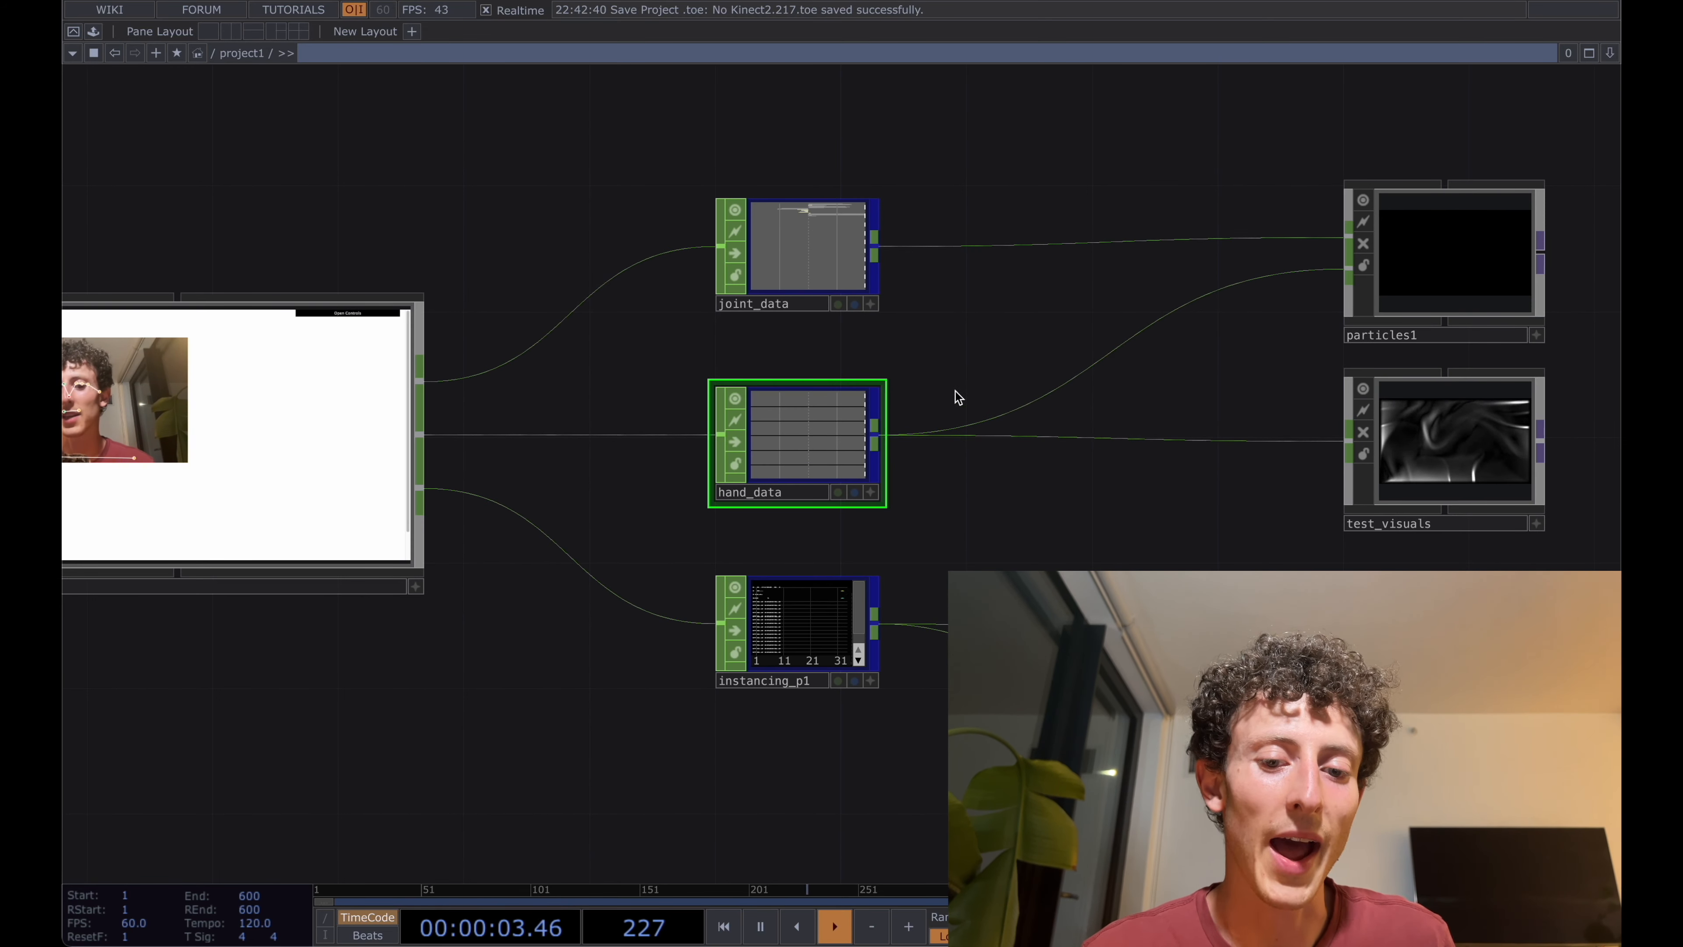
scroll(816, 452, up, 4)
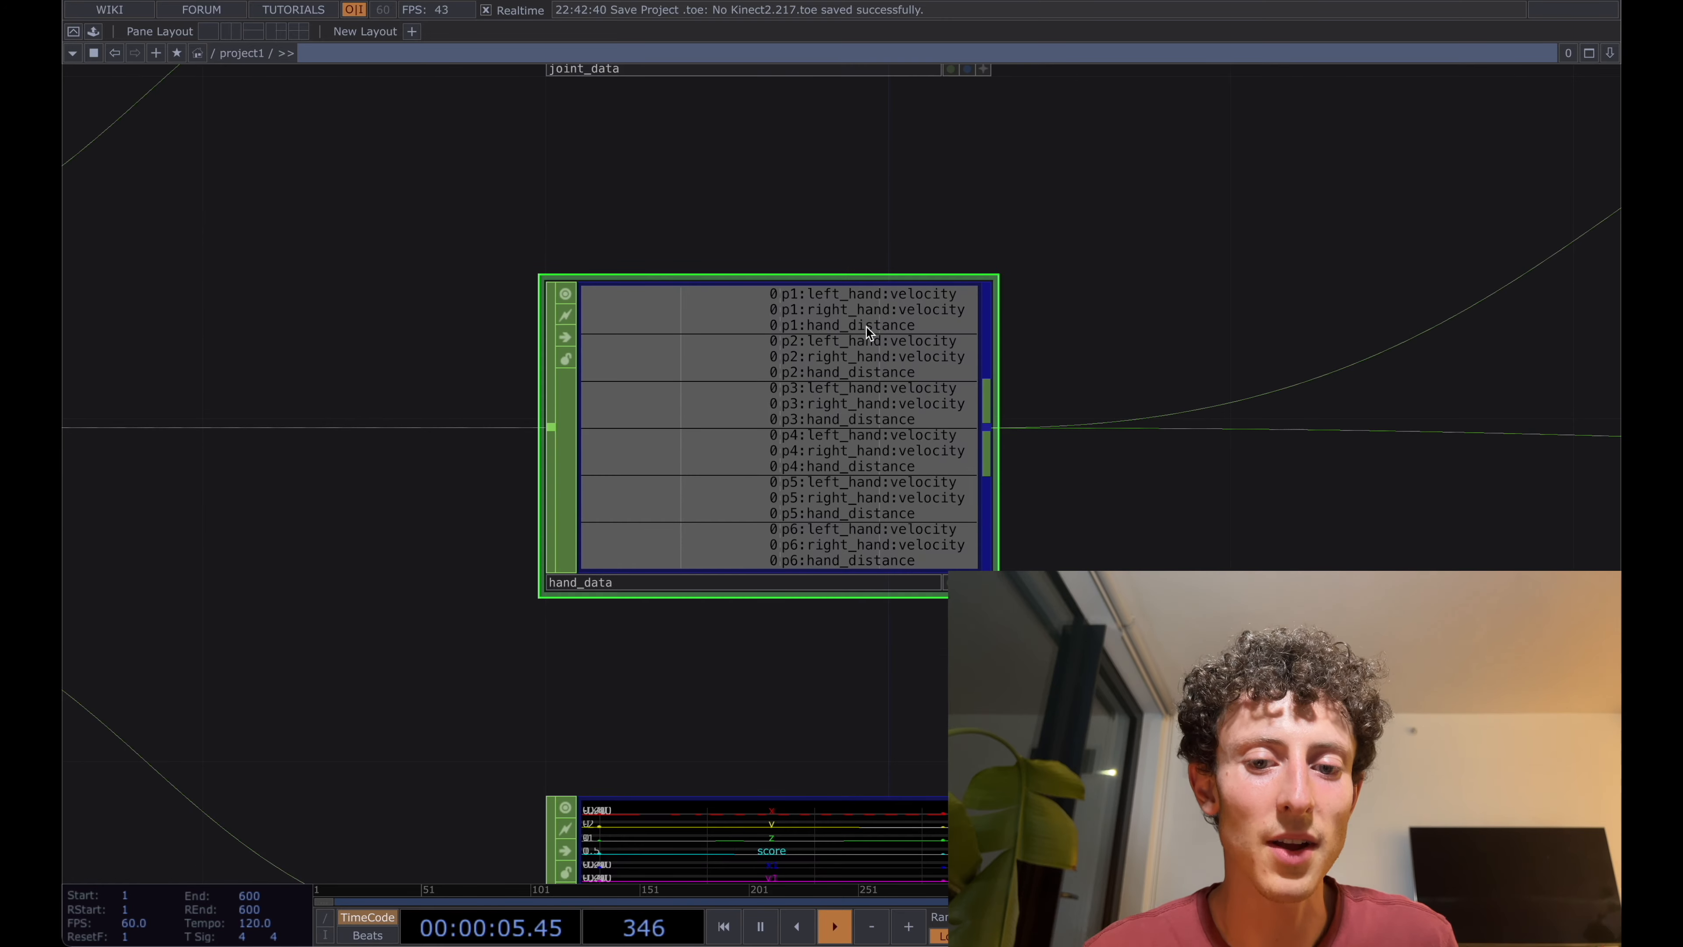
- Examine the instancing_p1 operator's x, y, z and score channels at a readable size, after leaving the hand_data close-up
drag(894, 252, 865, 252)
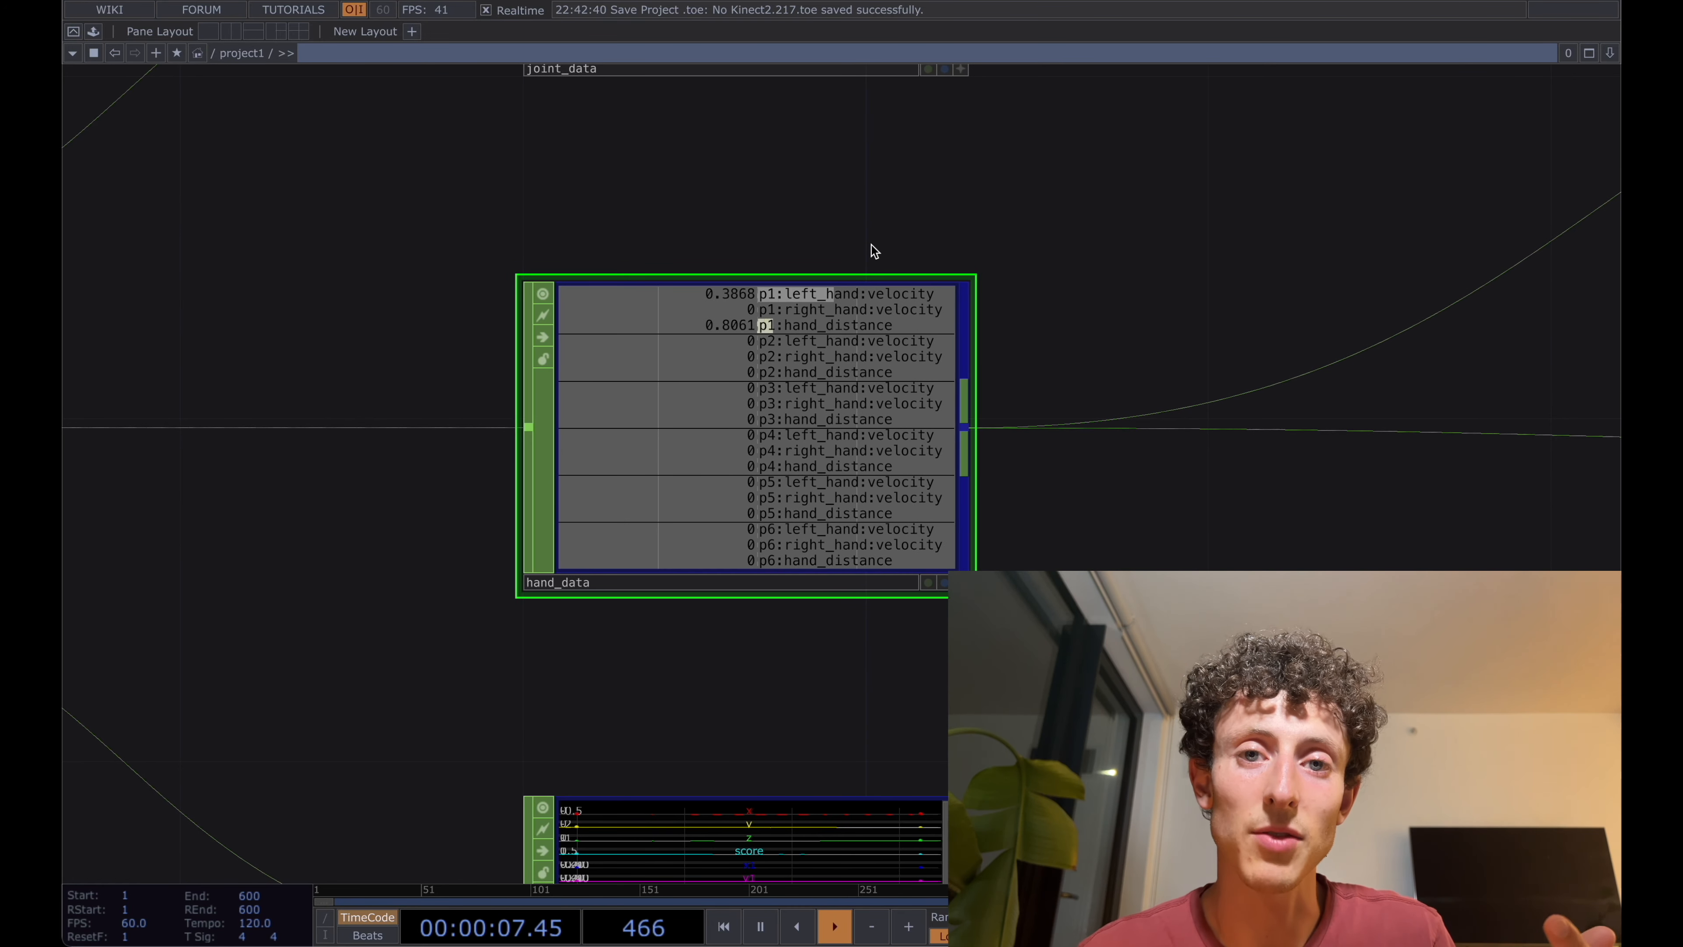
scroll(974, 192, down, 6)
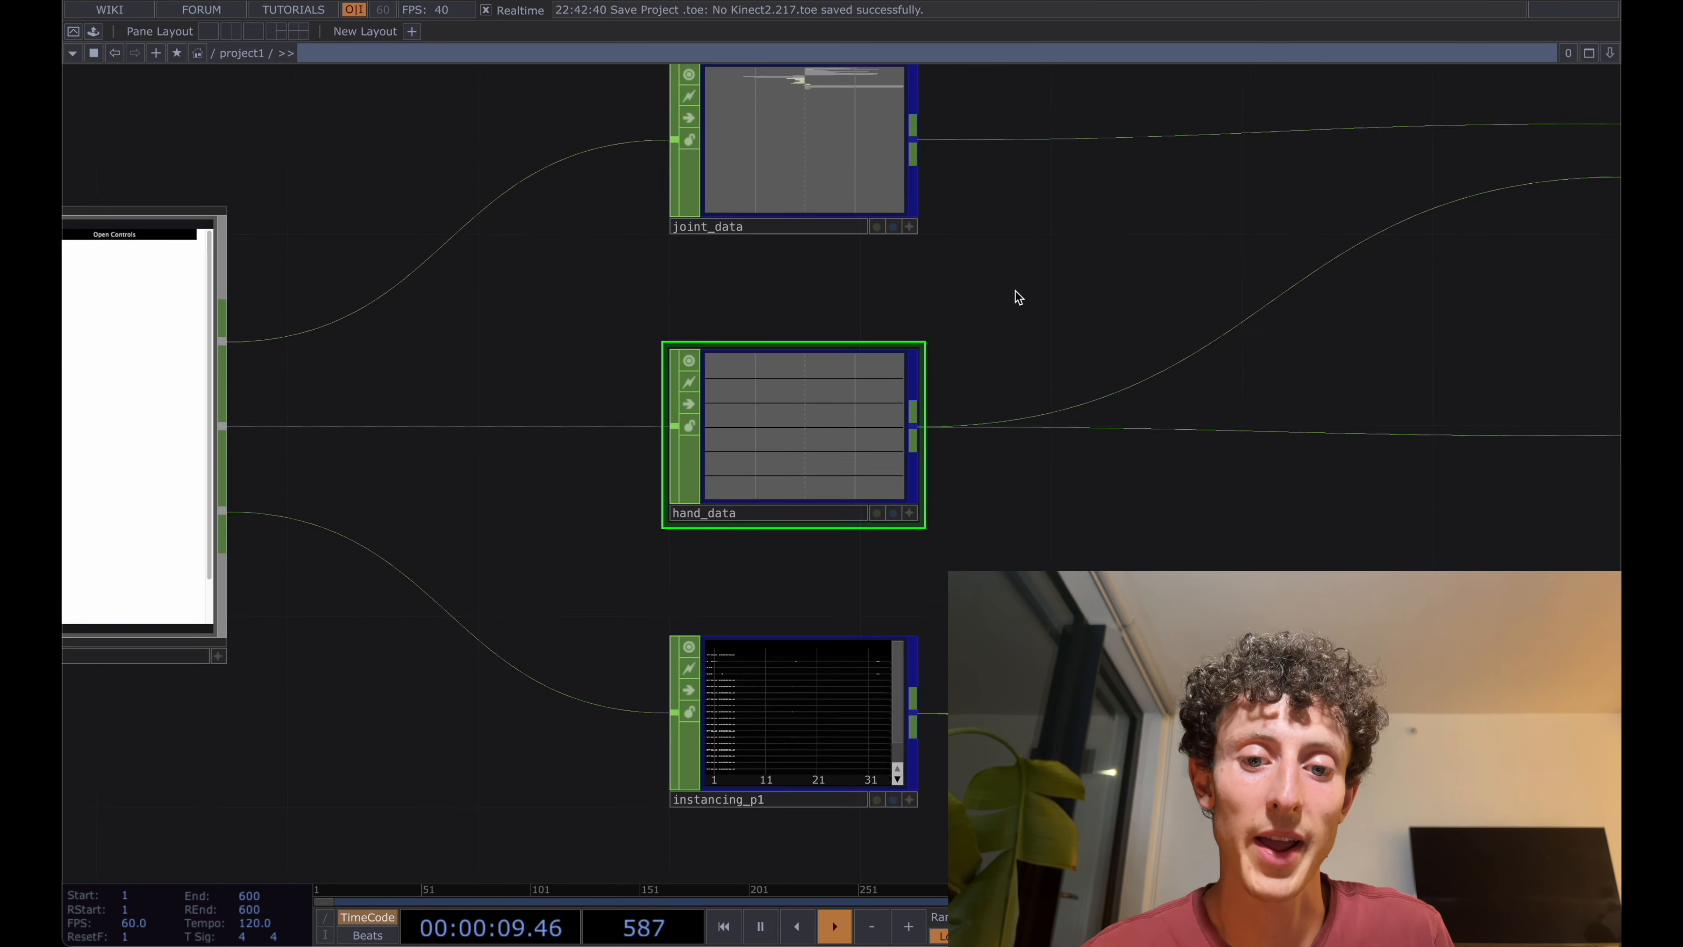
drag(1019, 311, 1049, 274)
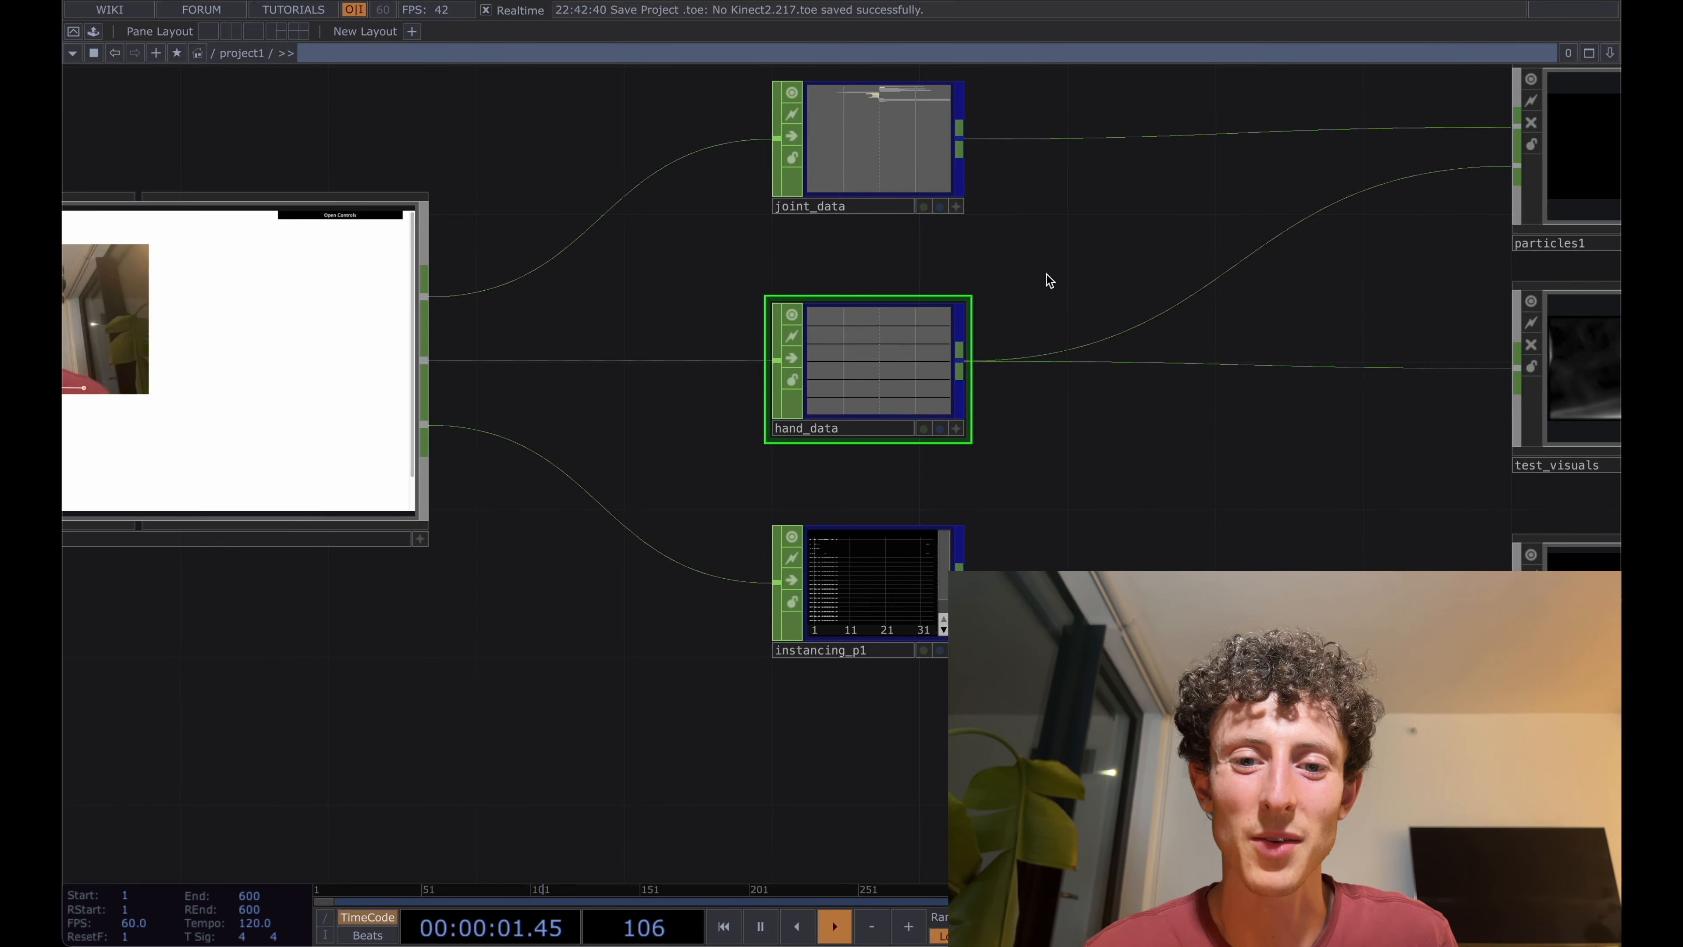
scroll(1053, 278, down, 2)
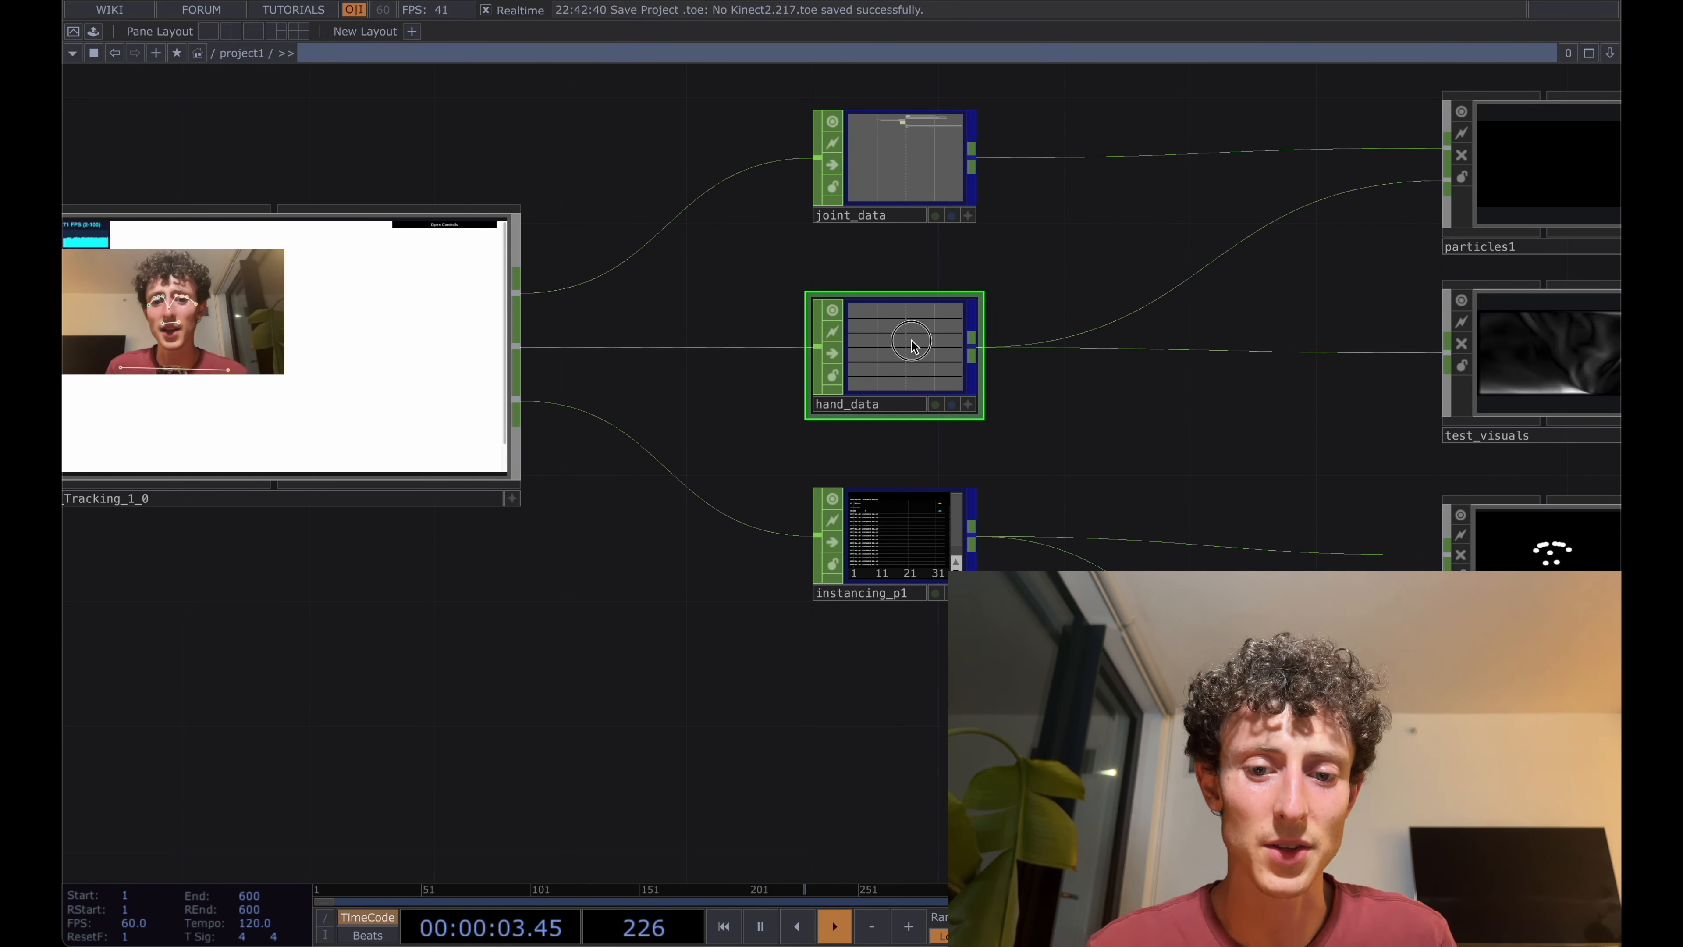
click(905, 545)
drag(1067, 488, 943, 422)
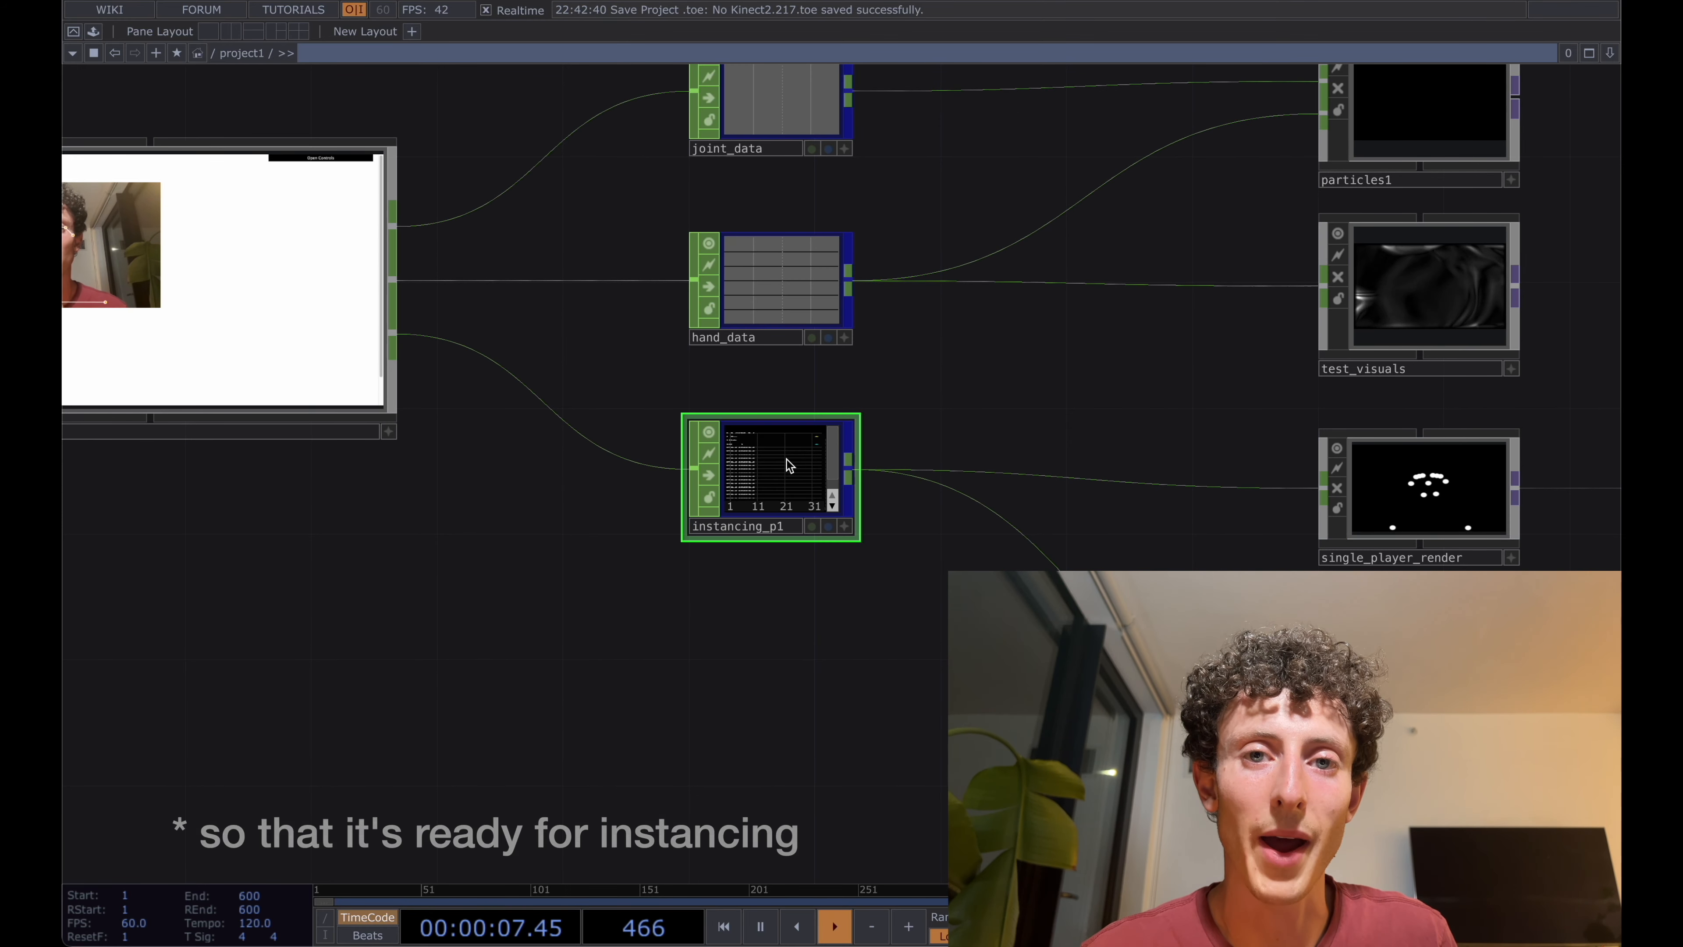
scroll(788, 472, up, 5)
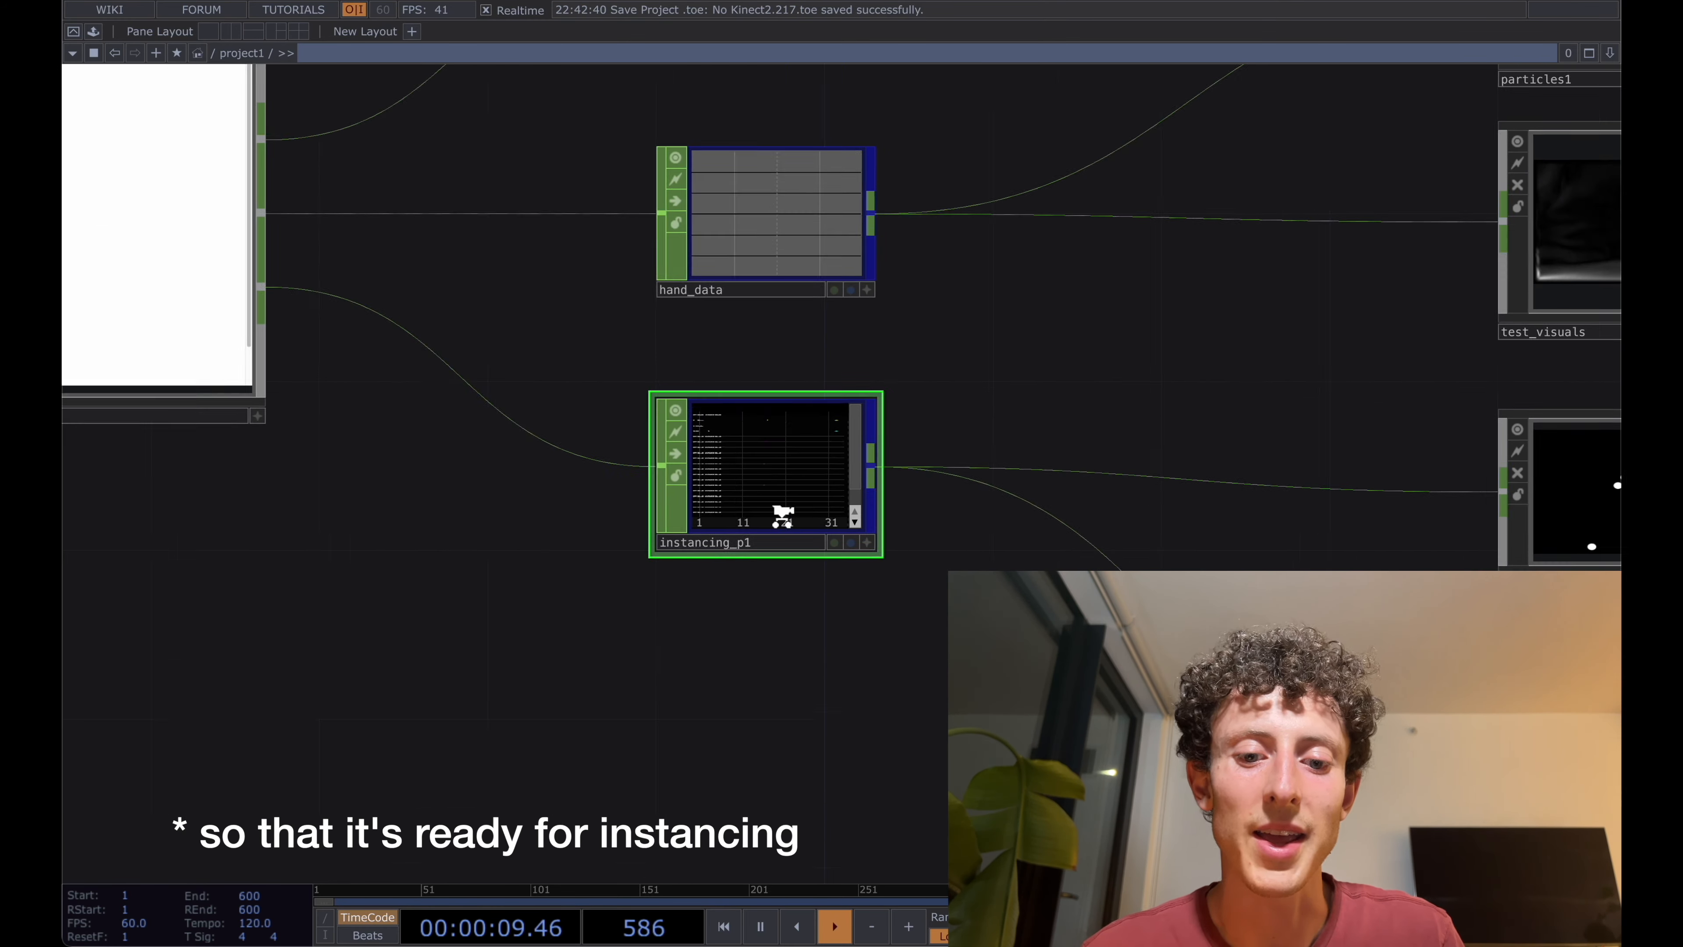
scroll(801, 284, up, 3)
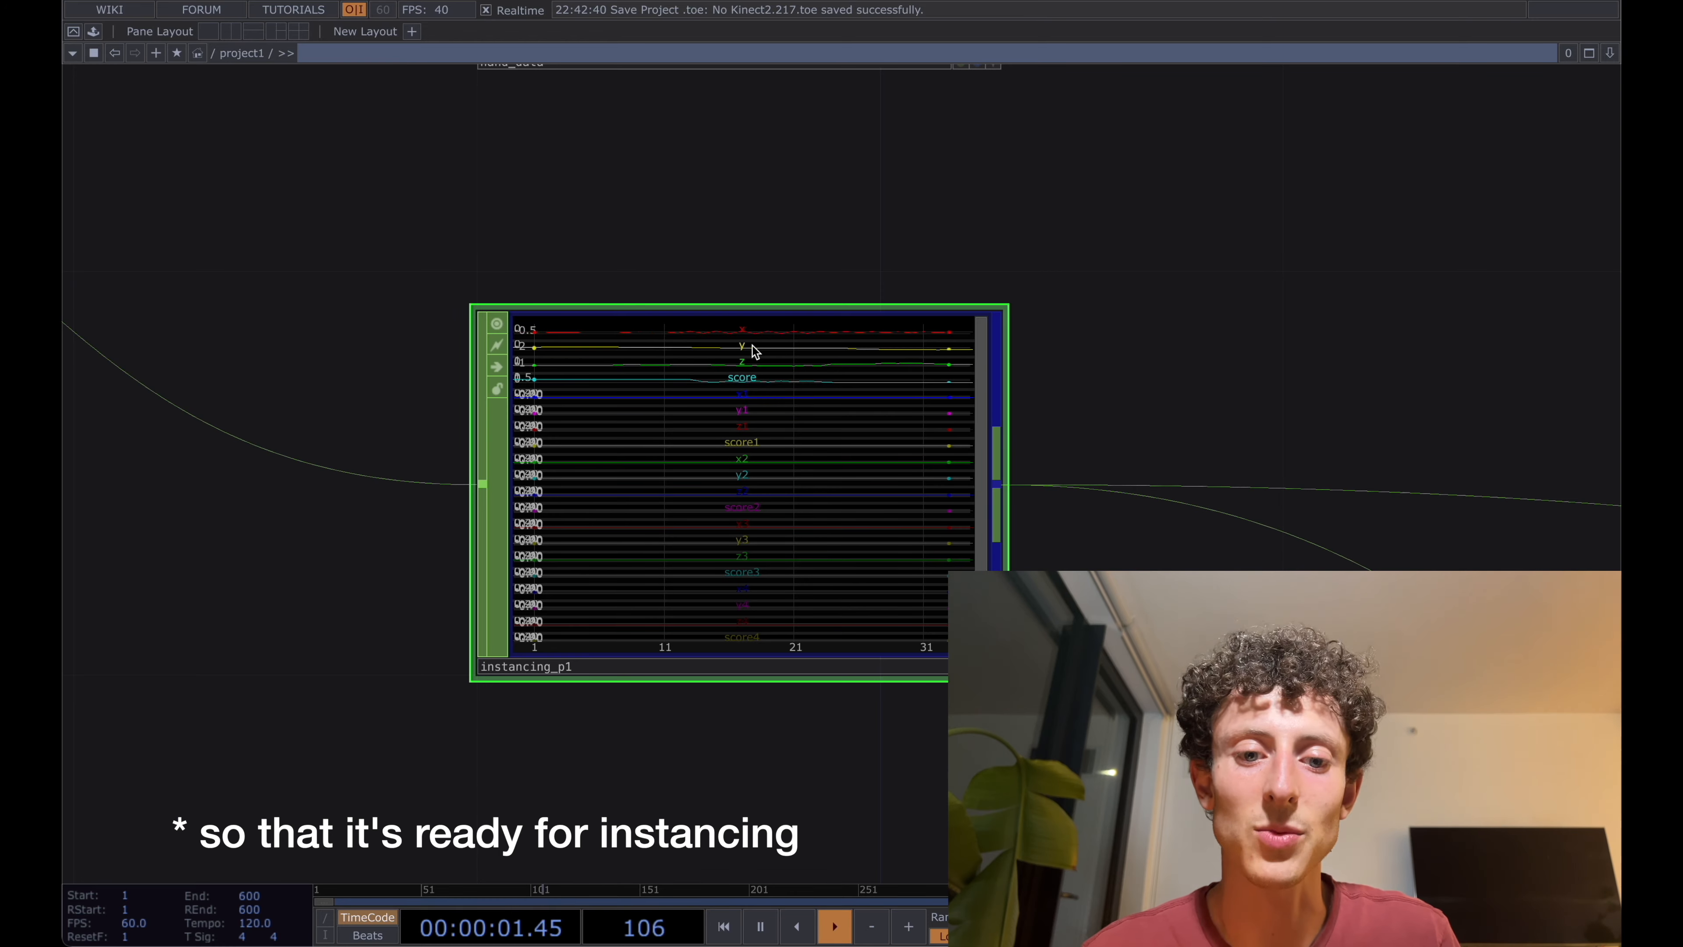
scroll(905, 341, down, 1)
- Follow the instancing_p1 output to the single_player_render component
scroll(1168, 319, down, 5)
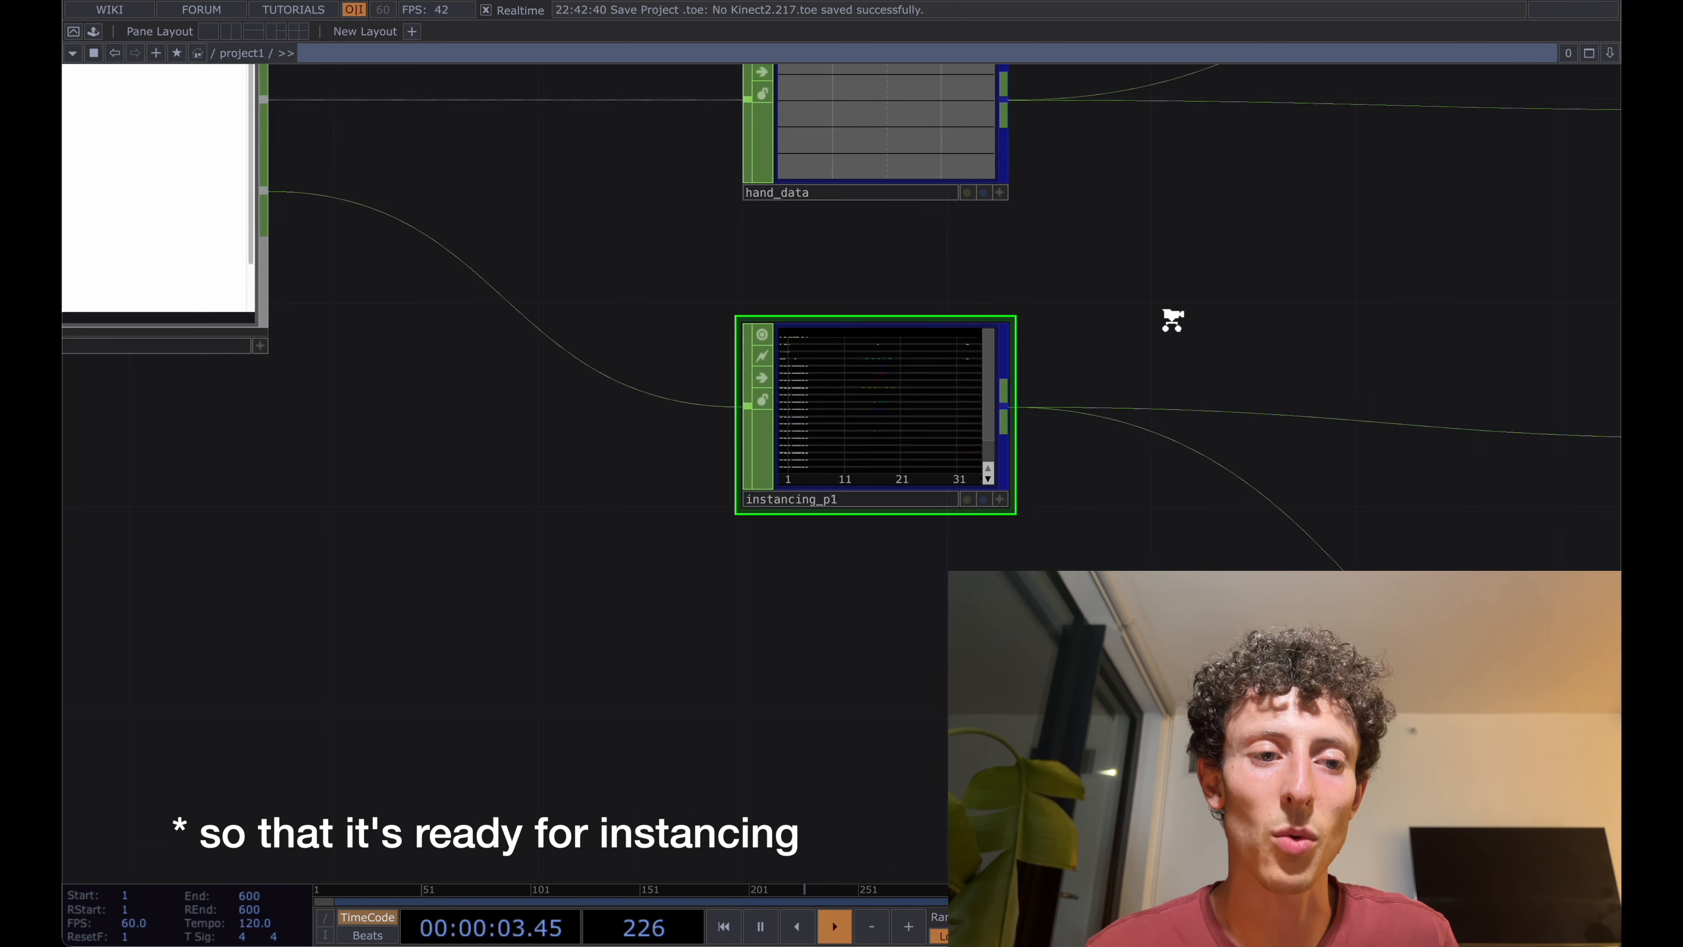
drag(1190, 344, 800, 383)
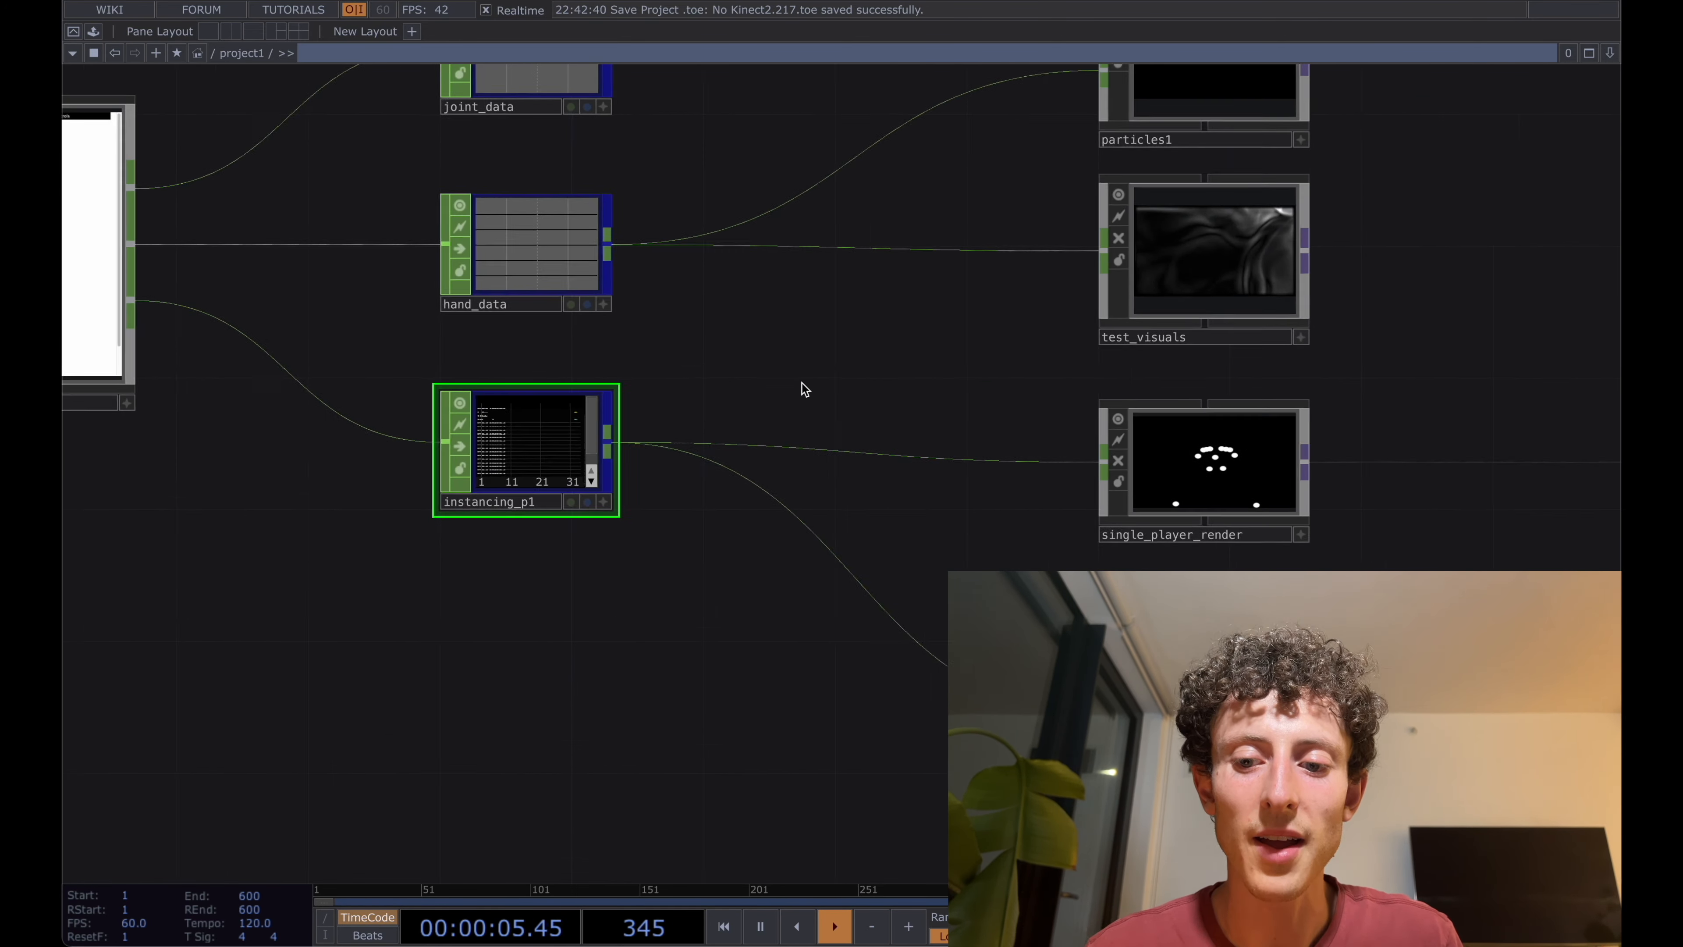
scroll(800, 383, down, 2)
click(1090, 455)
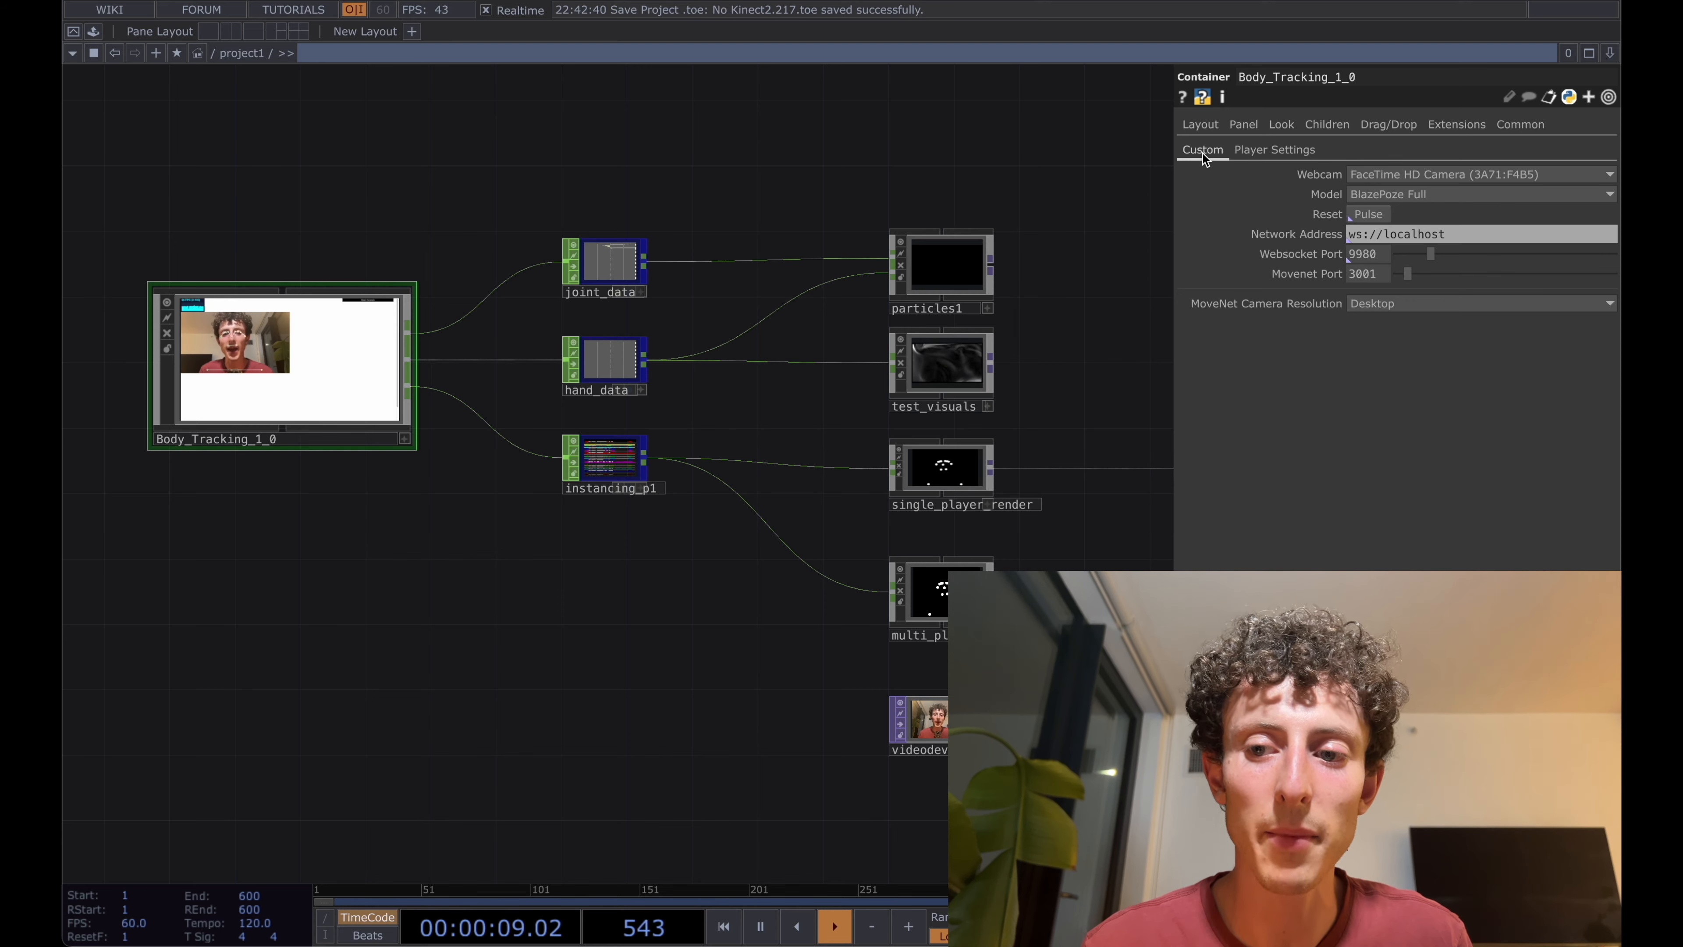
- Check the webcam choices of the Body_Tracking_1_0 component and set its model to MoveNet Lightning
click(1403, 175)
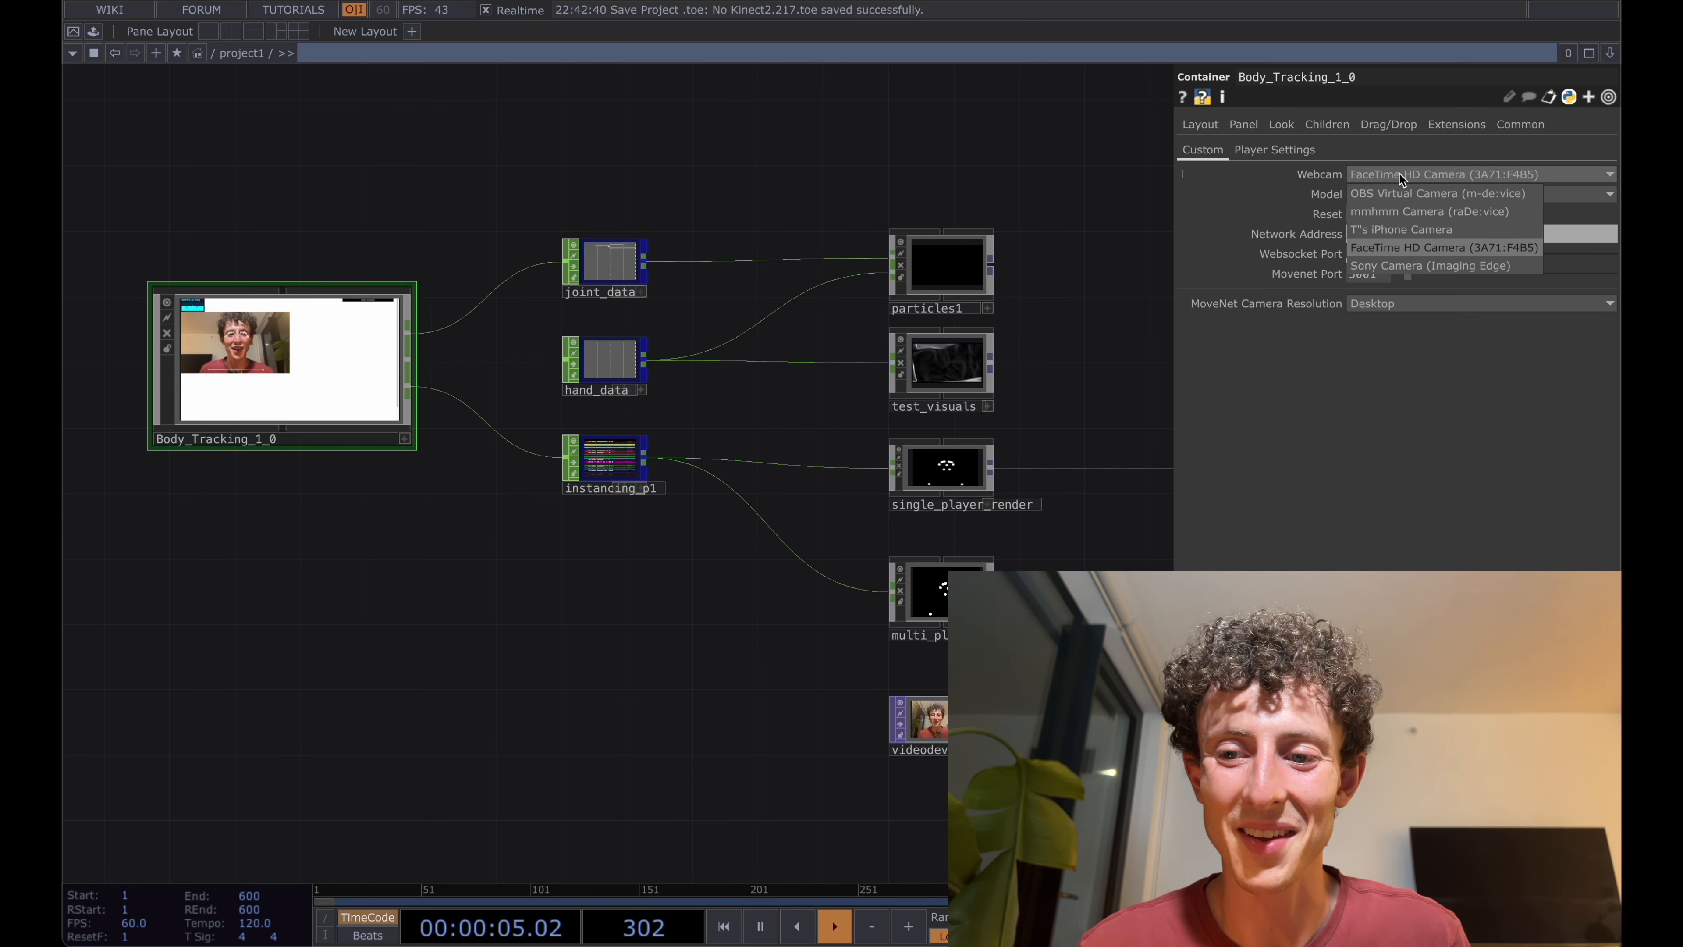
click(1402, 176)
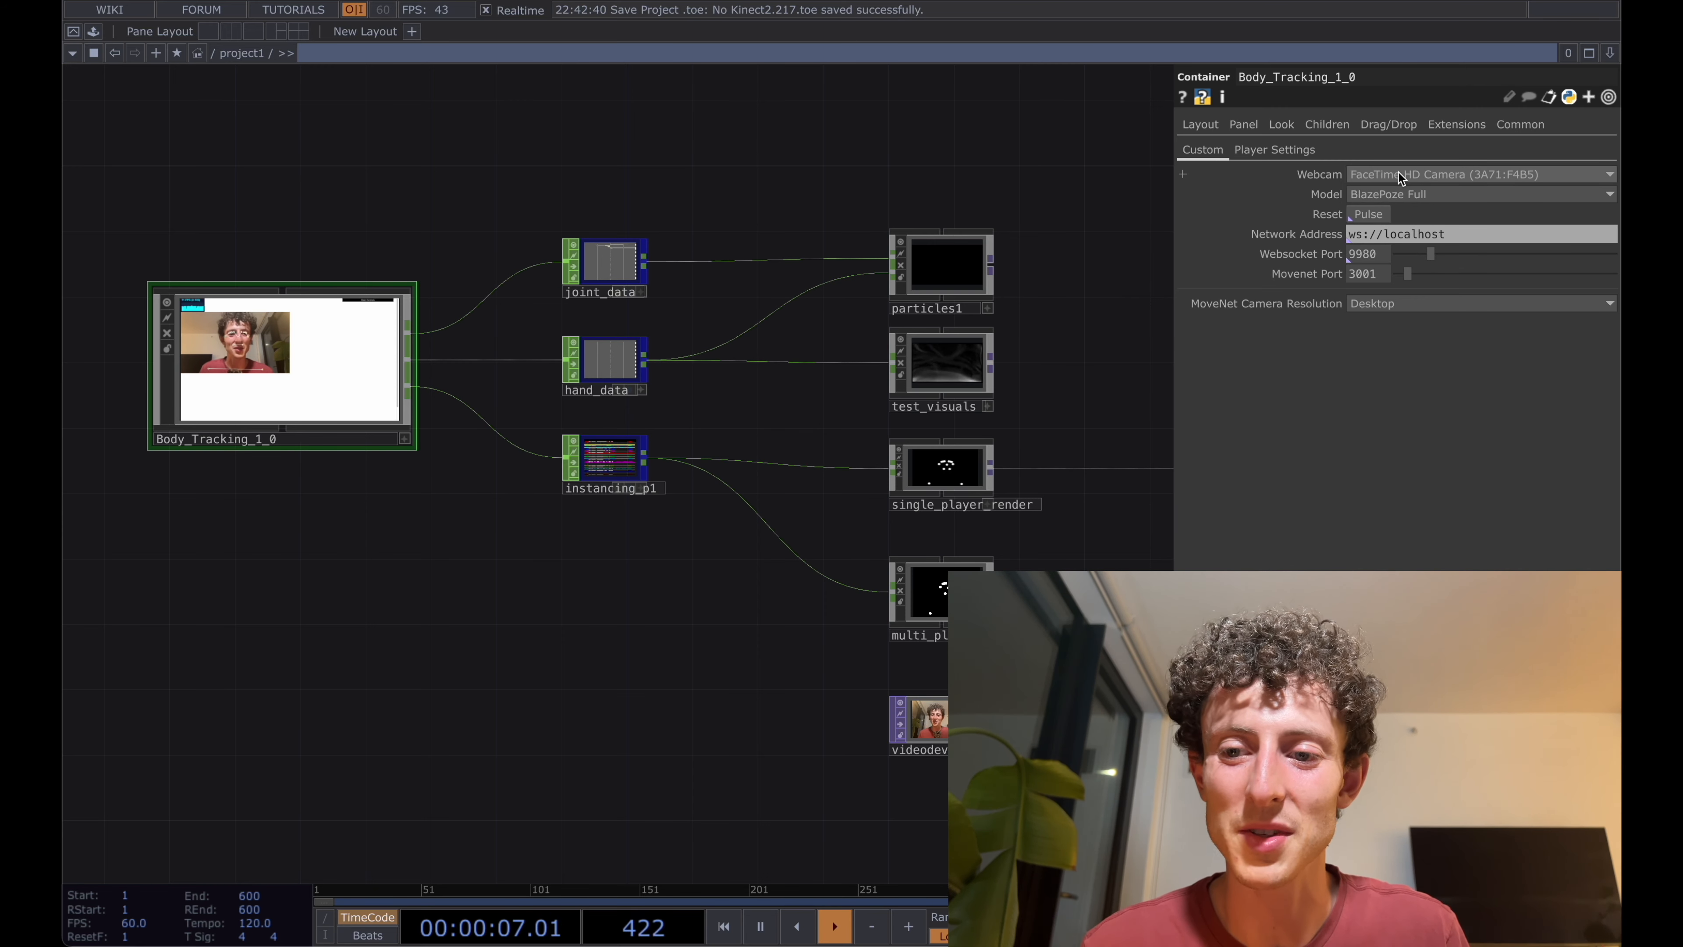
click(1401, 176)
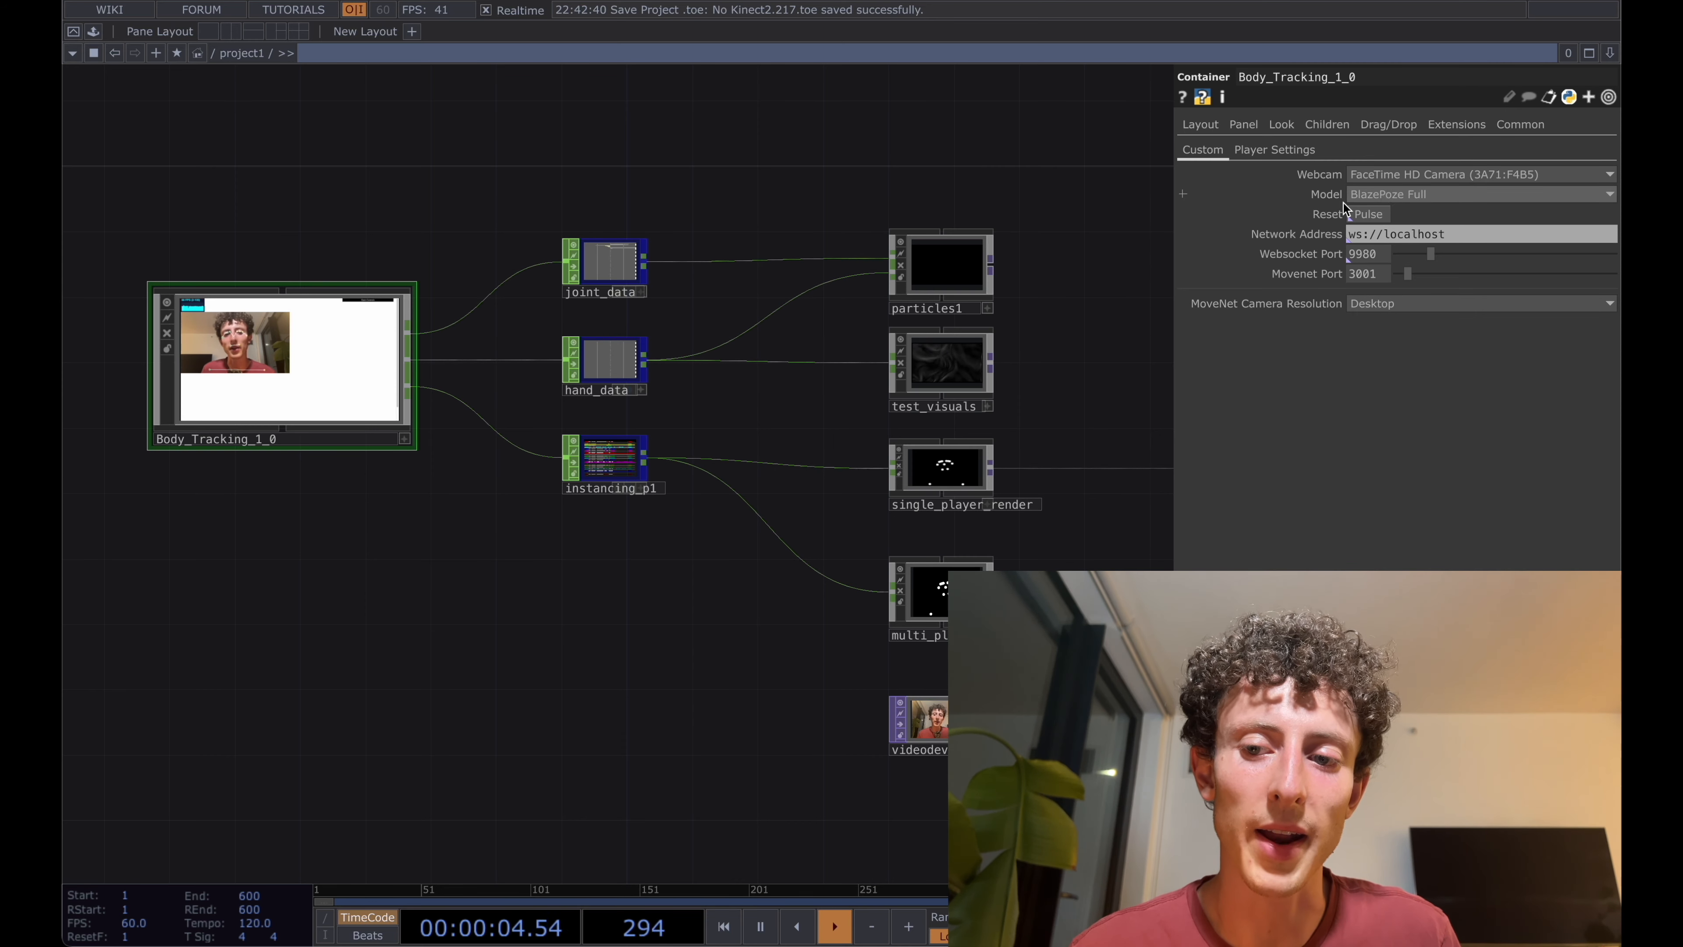
click(1355, 196)
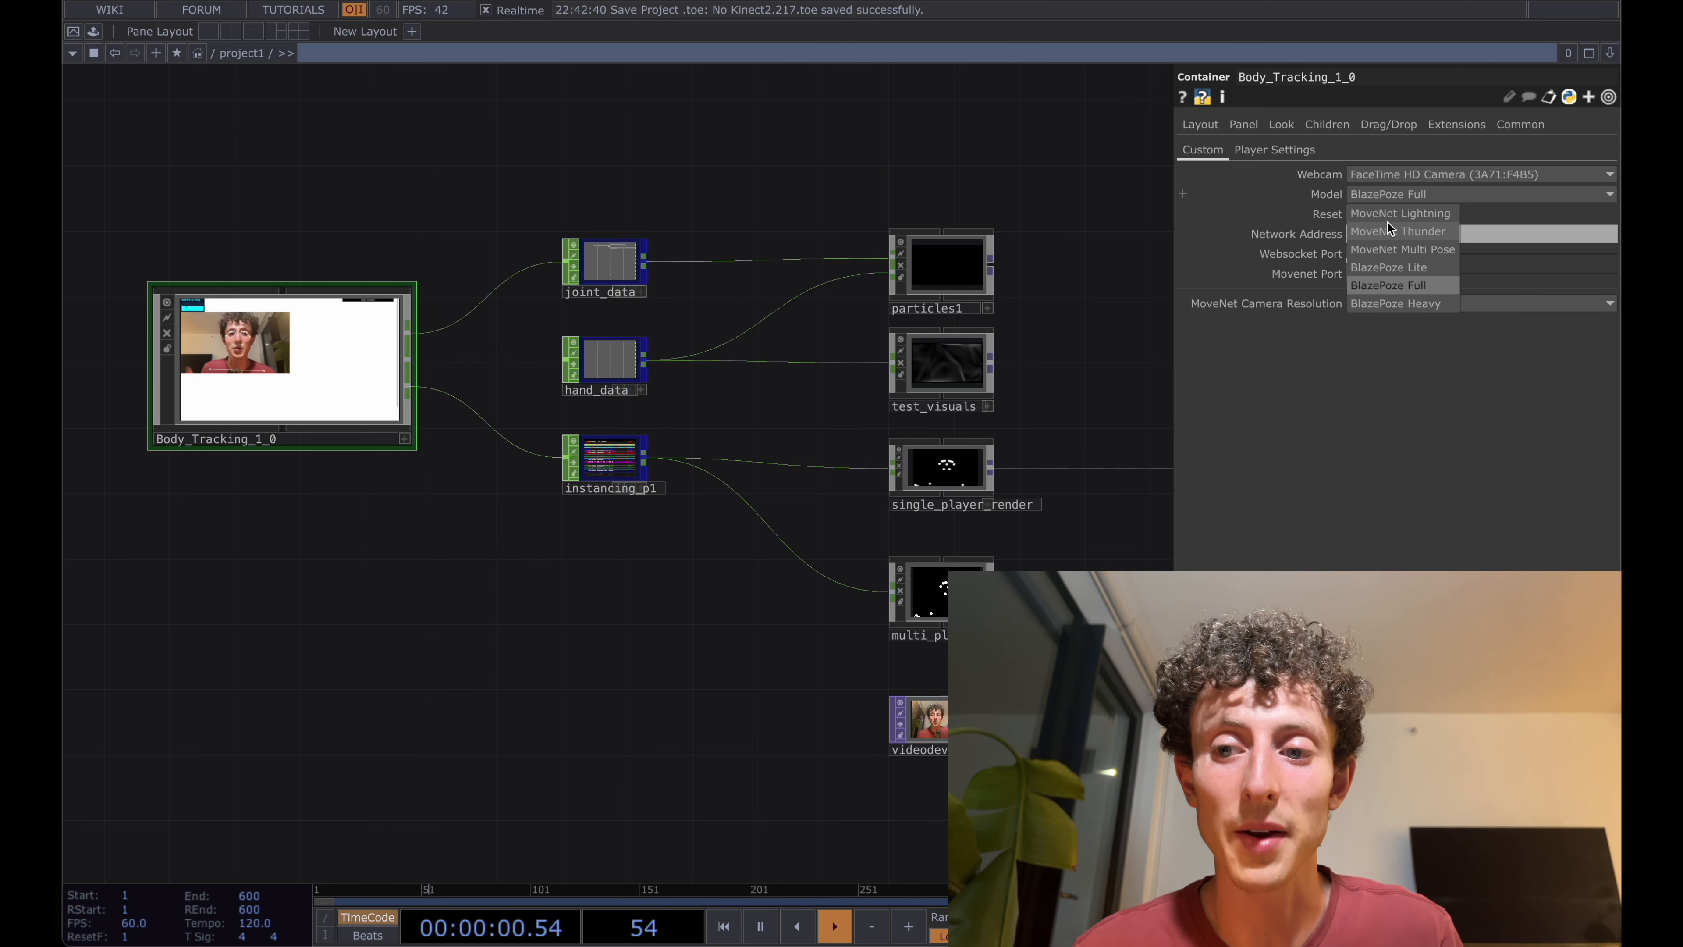
click(1444, 214)
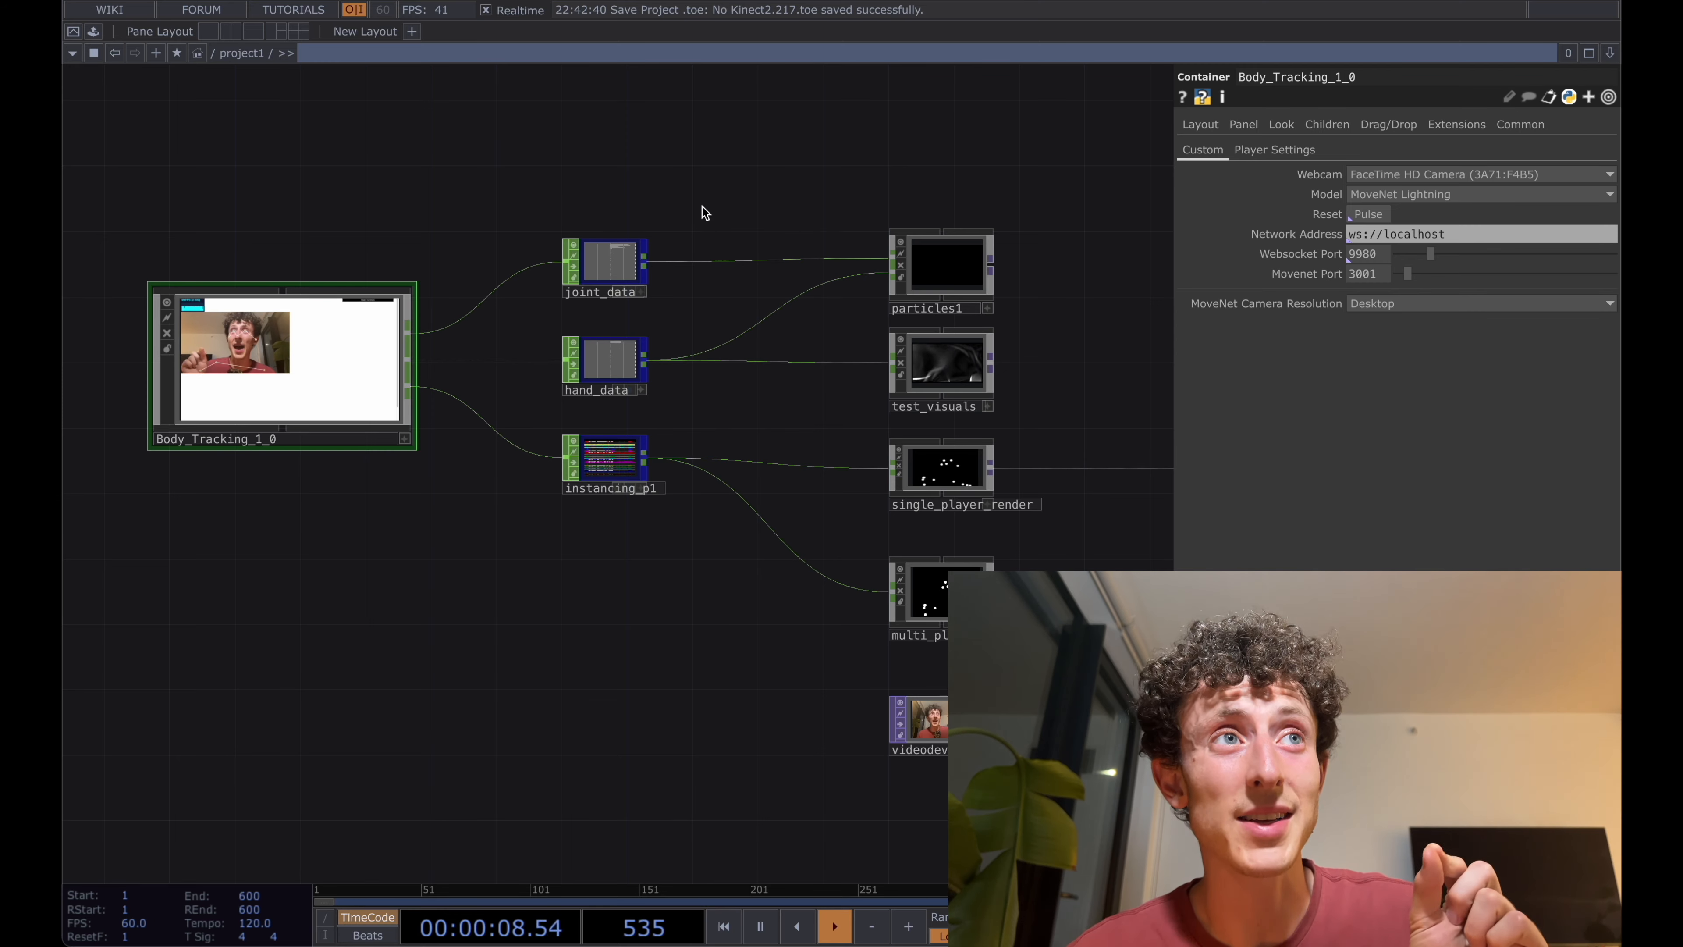
- Add a Select CHOP above and beside joint_data and wire the joint_data output into it
drag(656, 200, 689, 205)
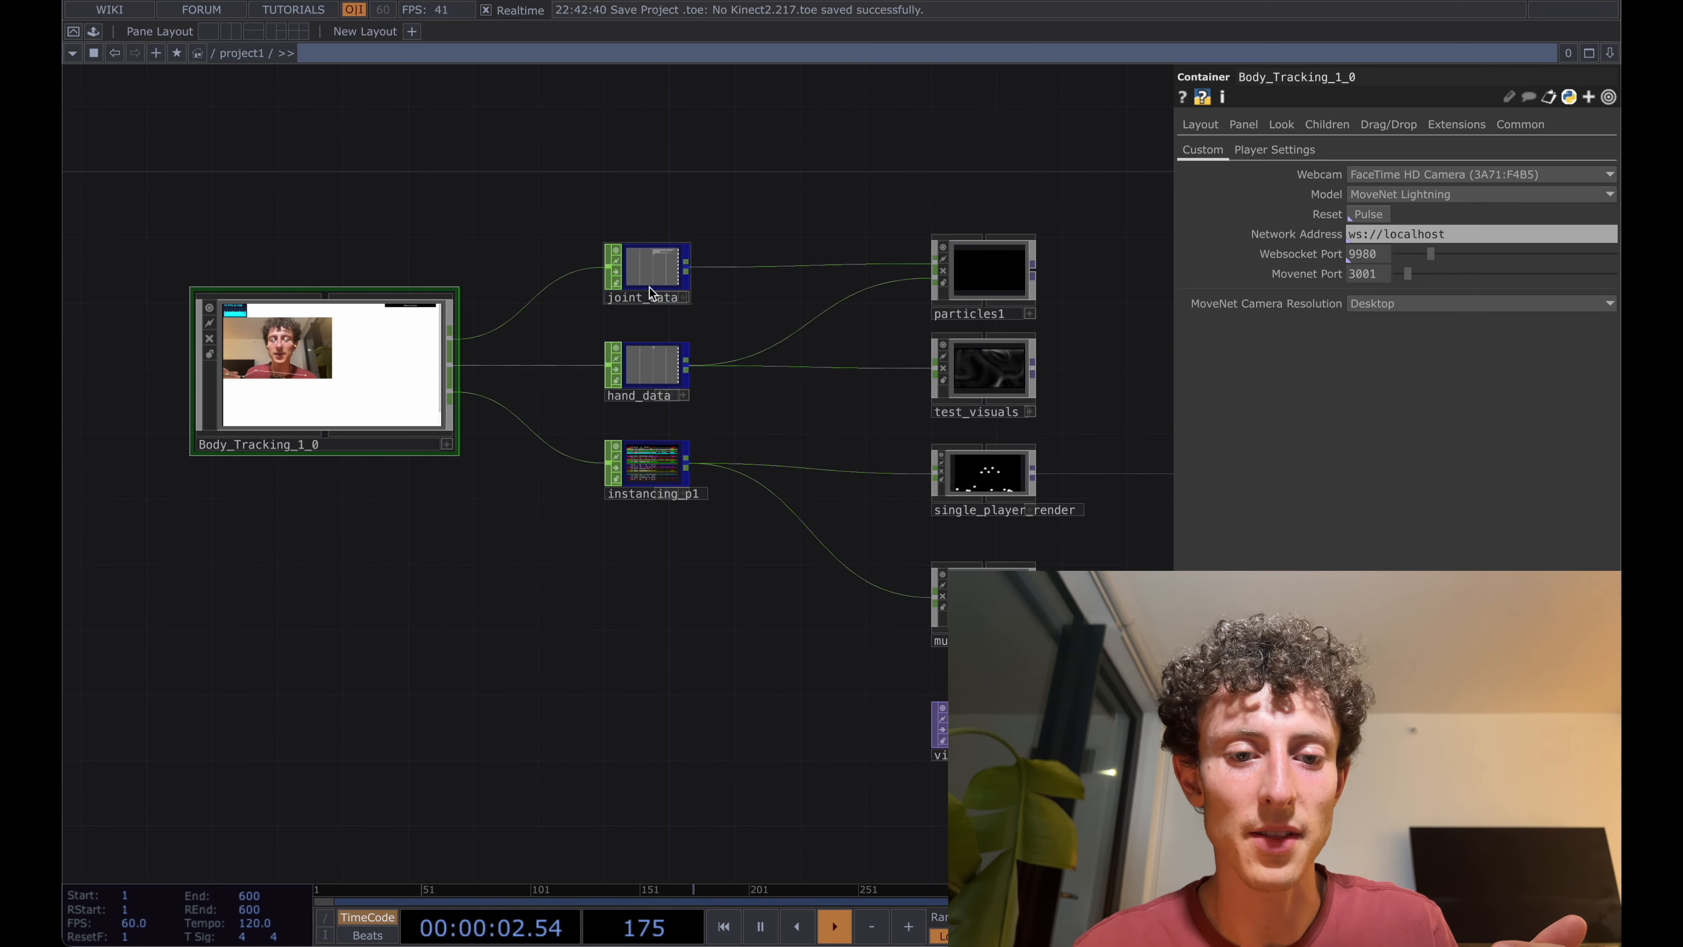
scroll(788, 226, up, 5)
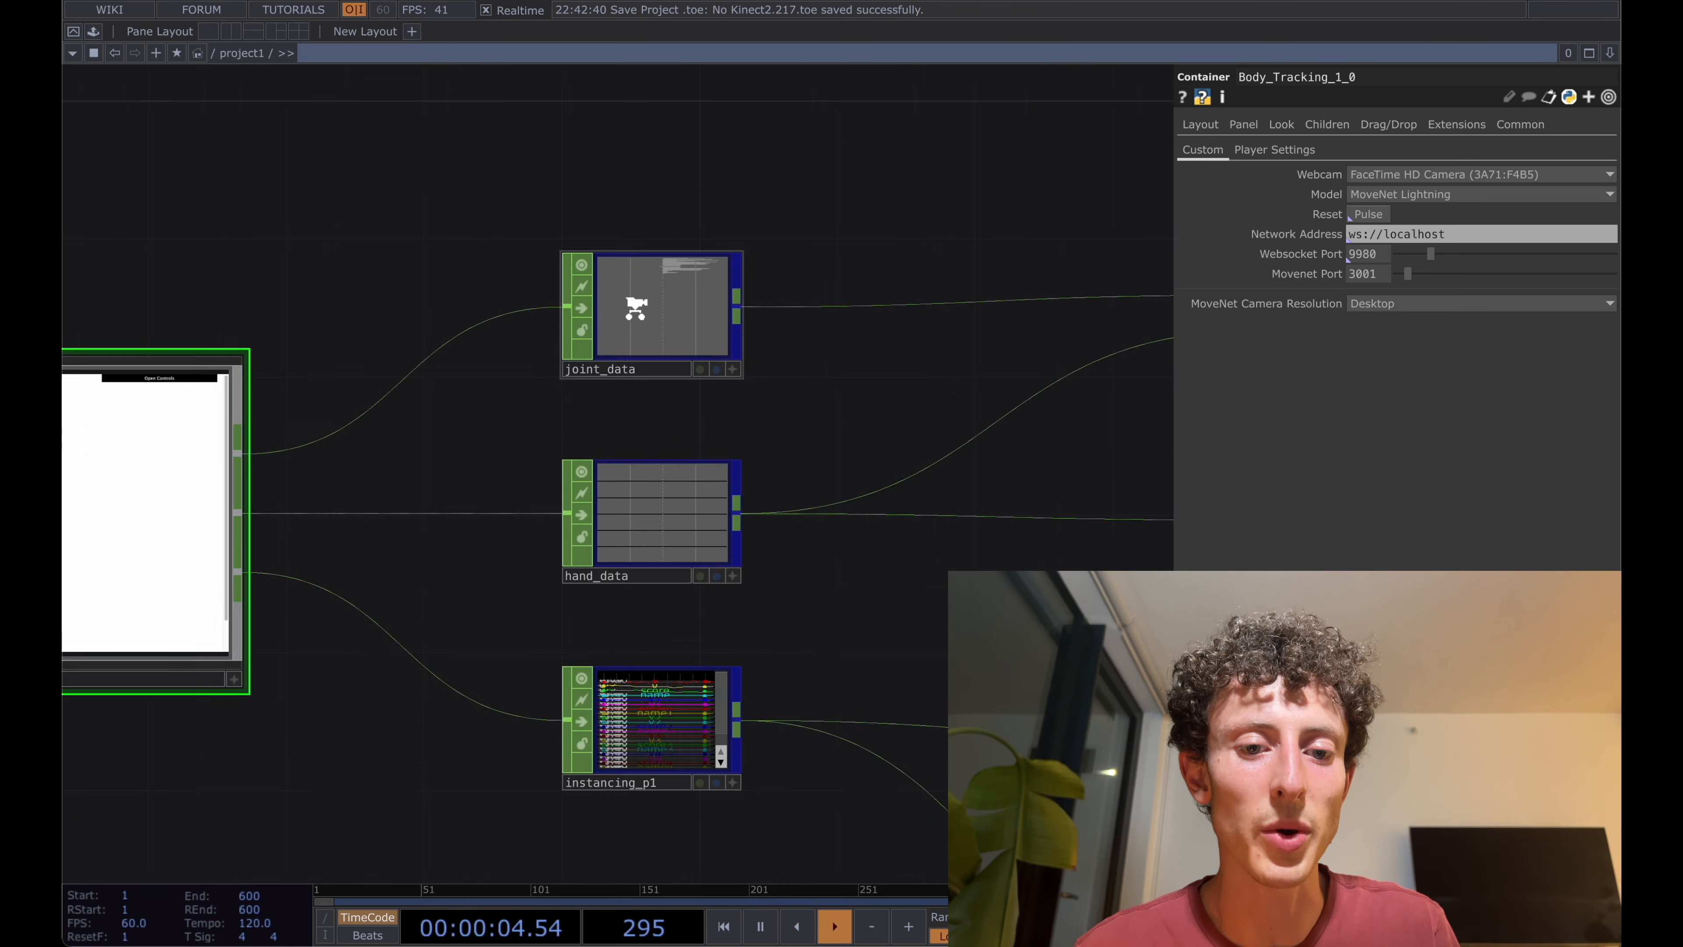
scroll(669, 286, right, 5)
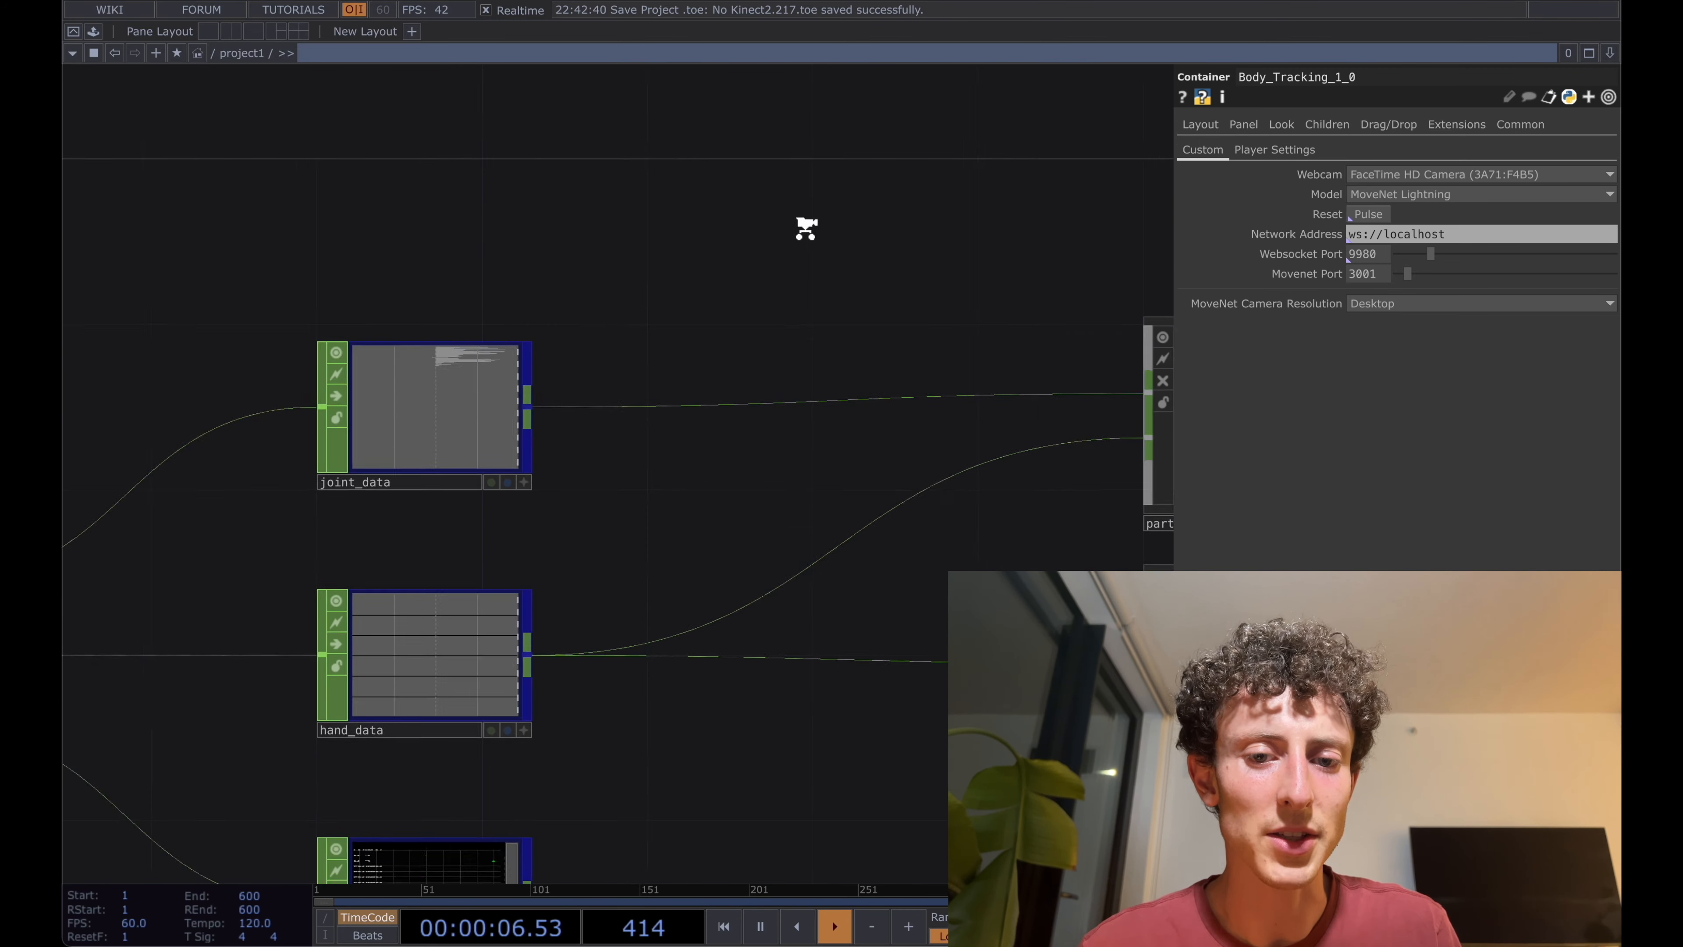
double_click(800, 227)
text(selec)
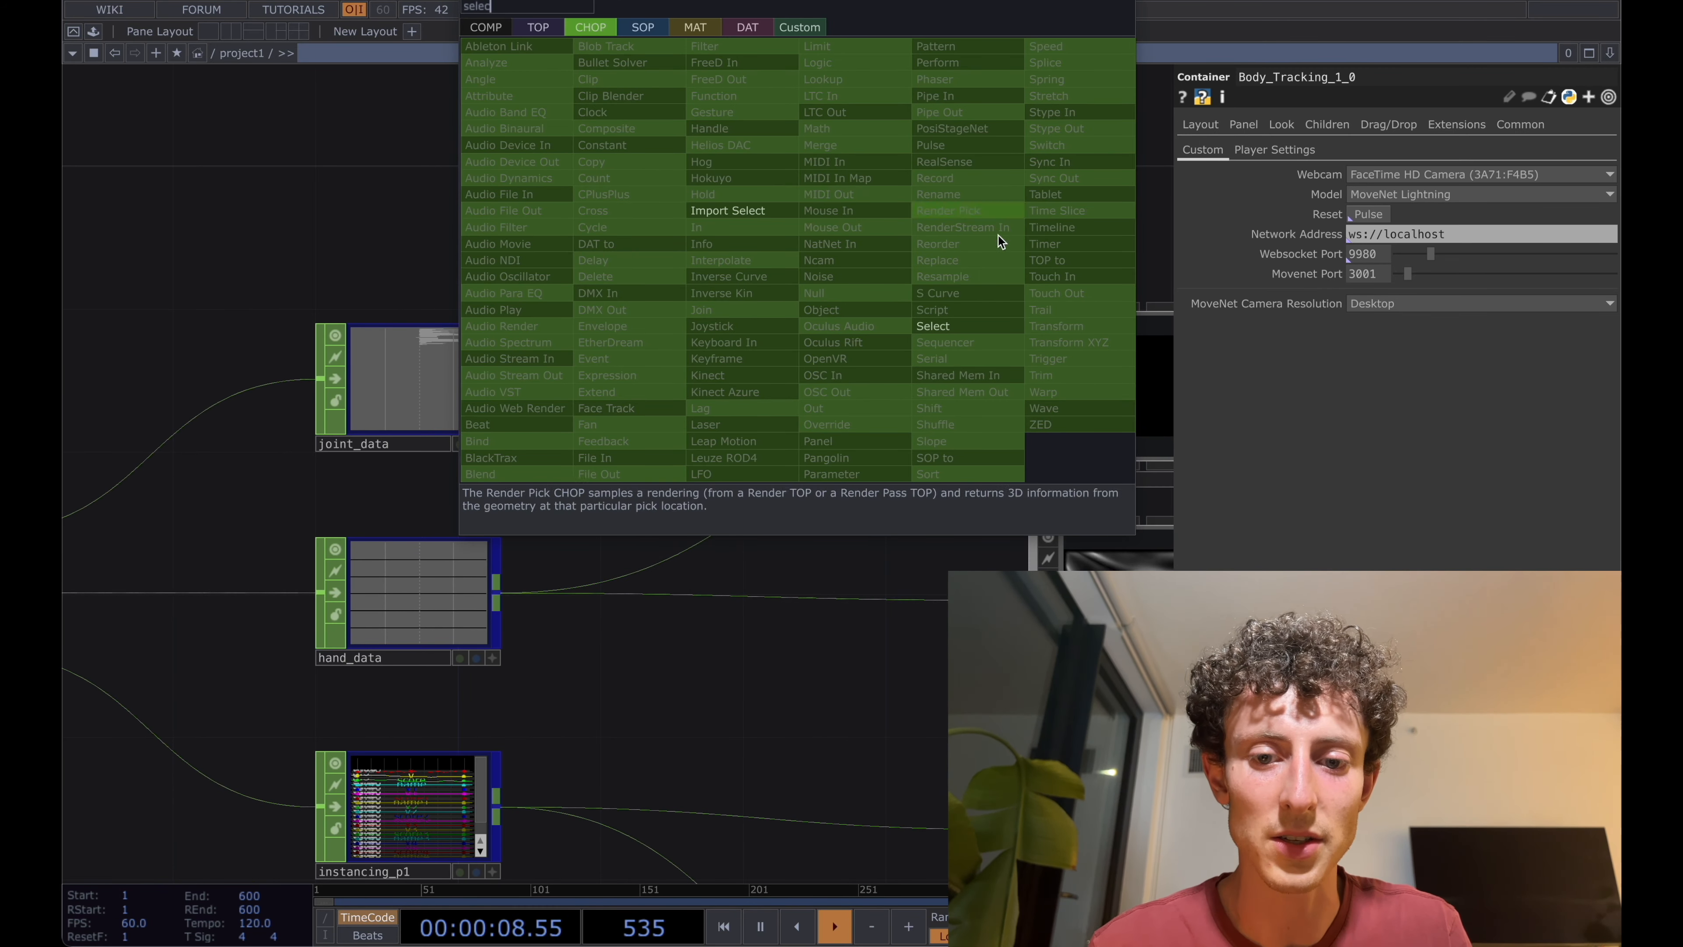
click(958, 328)
click(693, 209)
drag(496, 380, 594, 202)
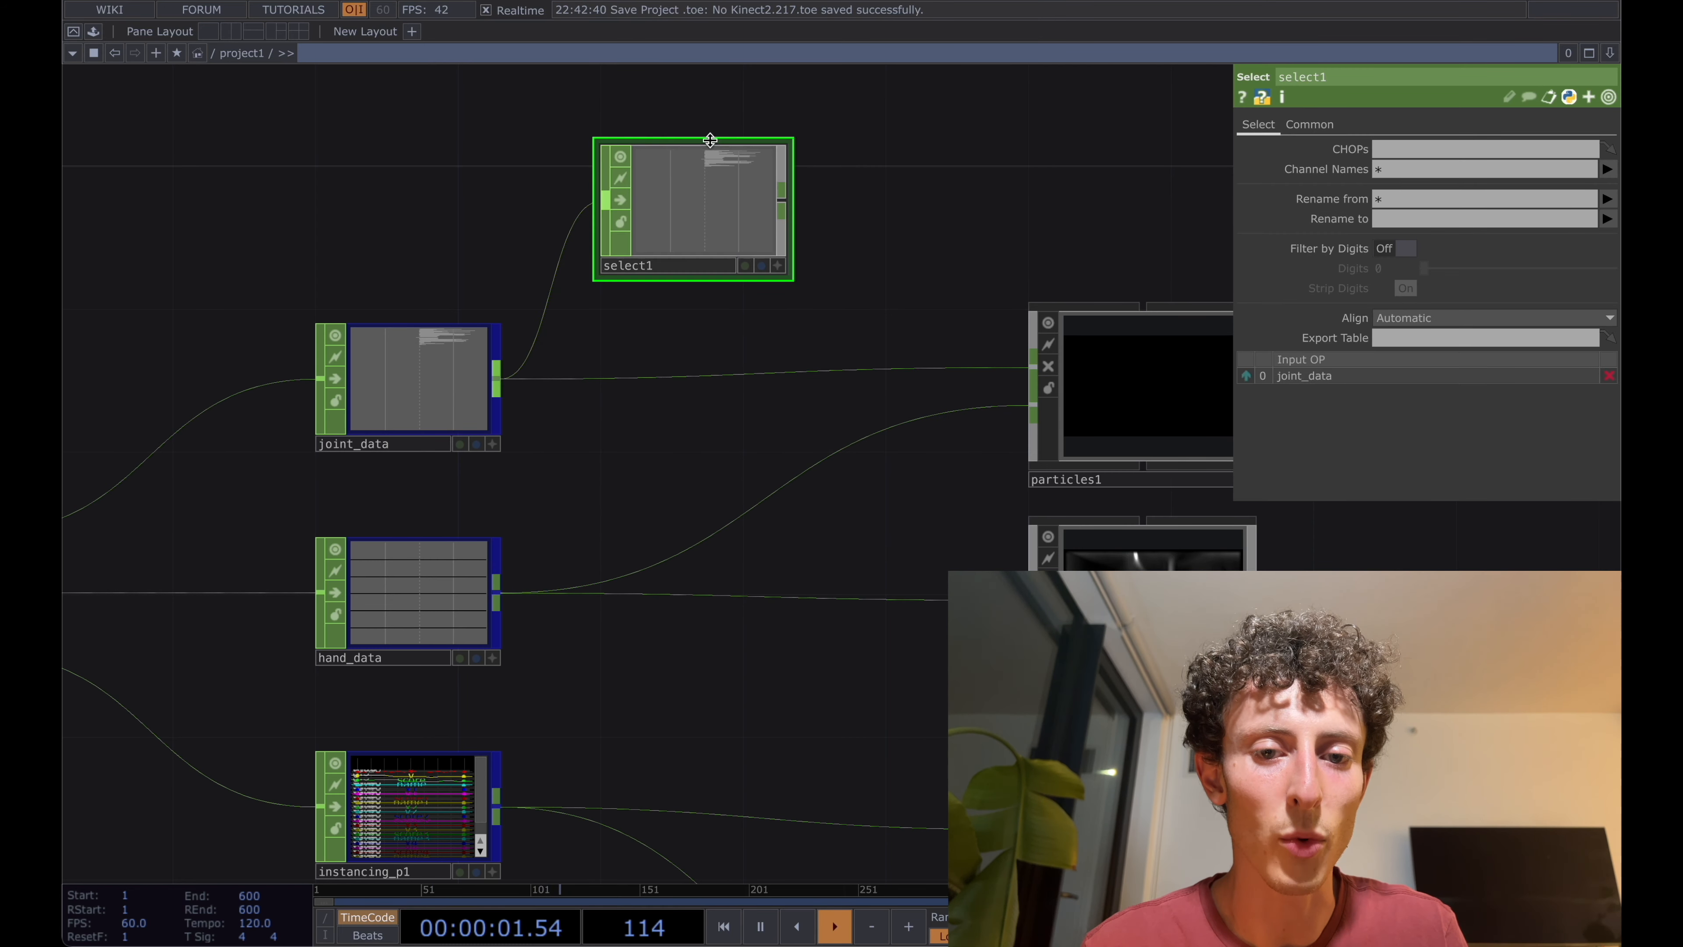
- Set the Select operator's channel names filter to *p1*
scroll(714, 163, up, 1)
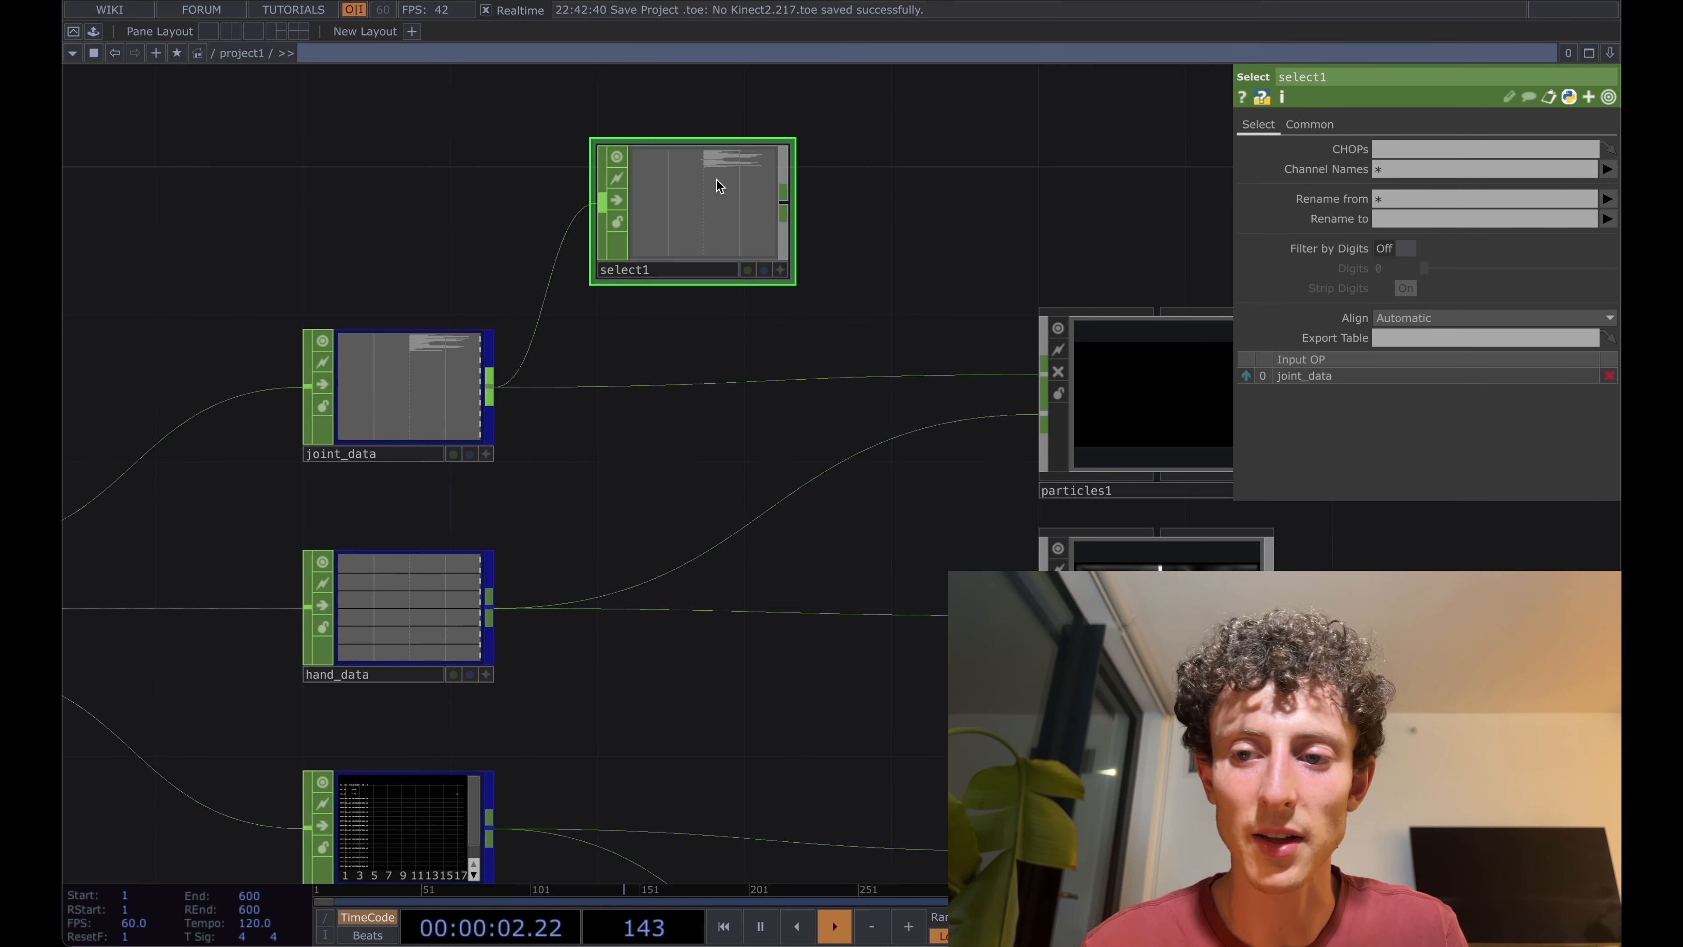
click(1399, 174)
text(p1)
text(*)
key(Return)
- Examine player 1's joint x, y and score channels in select1 at a readable size
scroll(699, 156, up, 8)
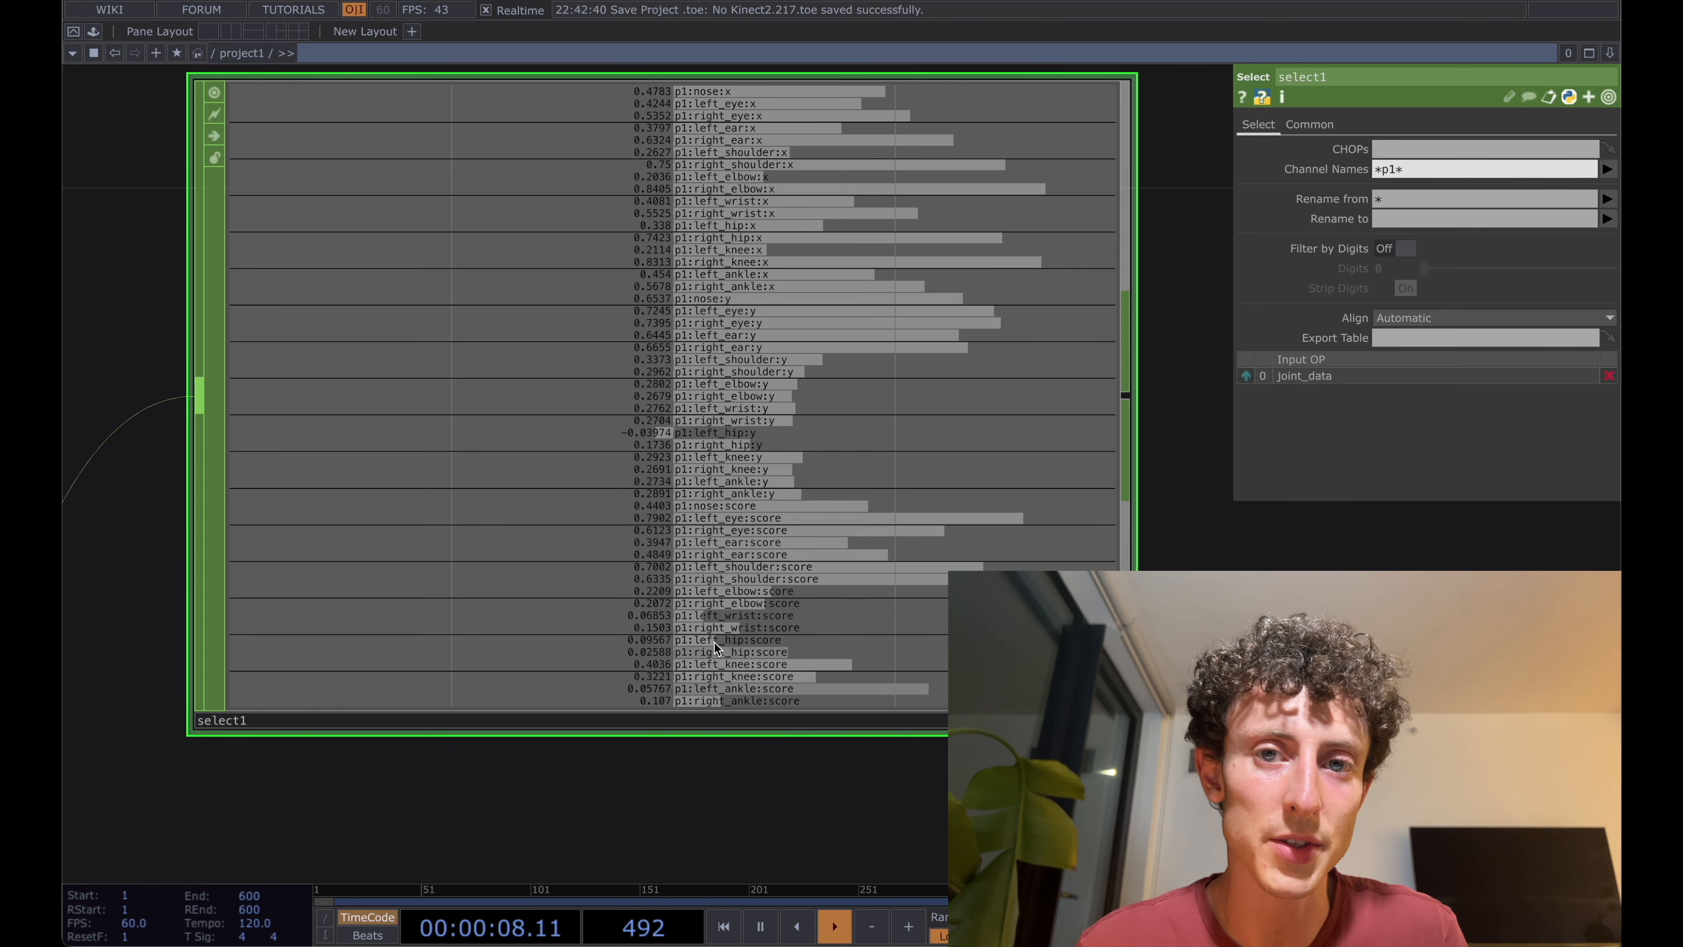
scroll(715, 647, down, 1)
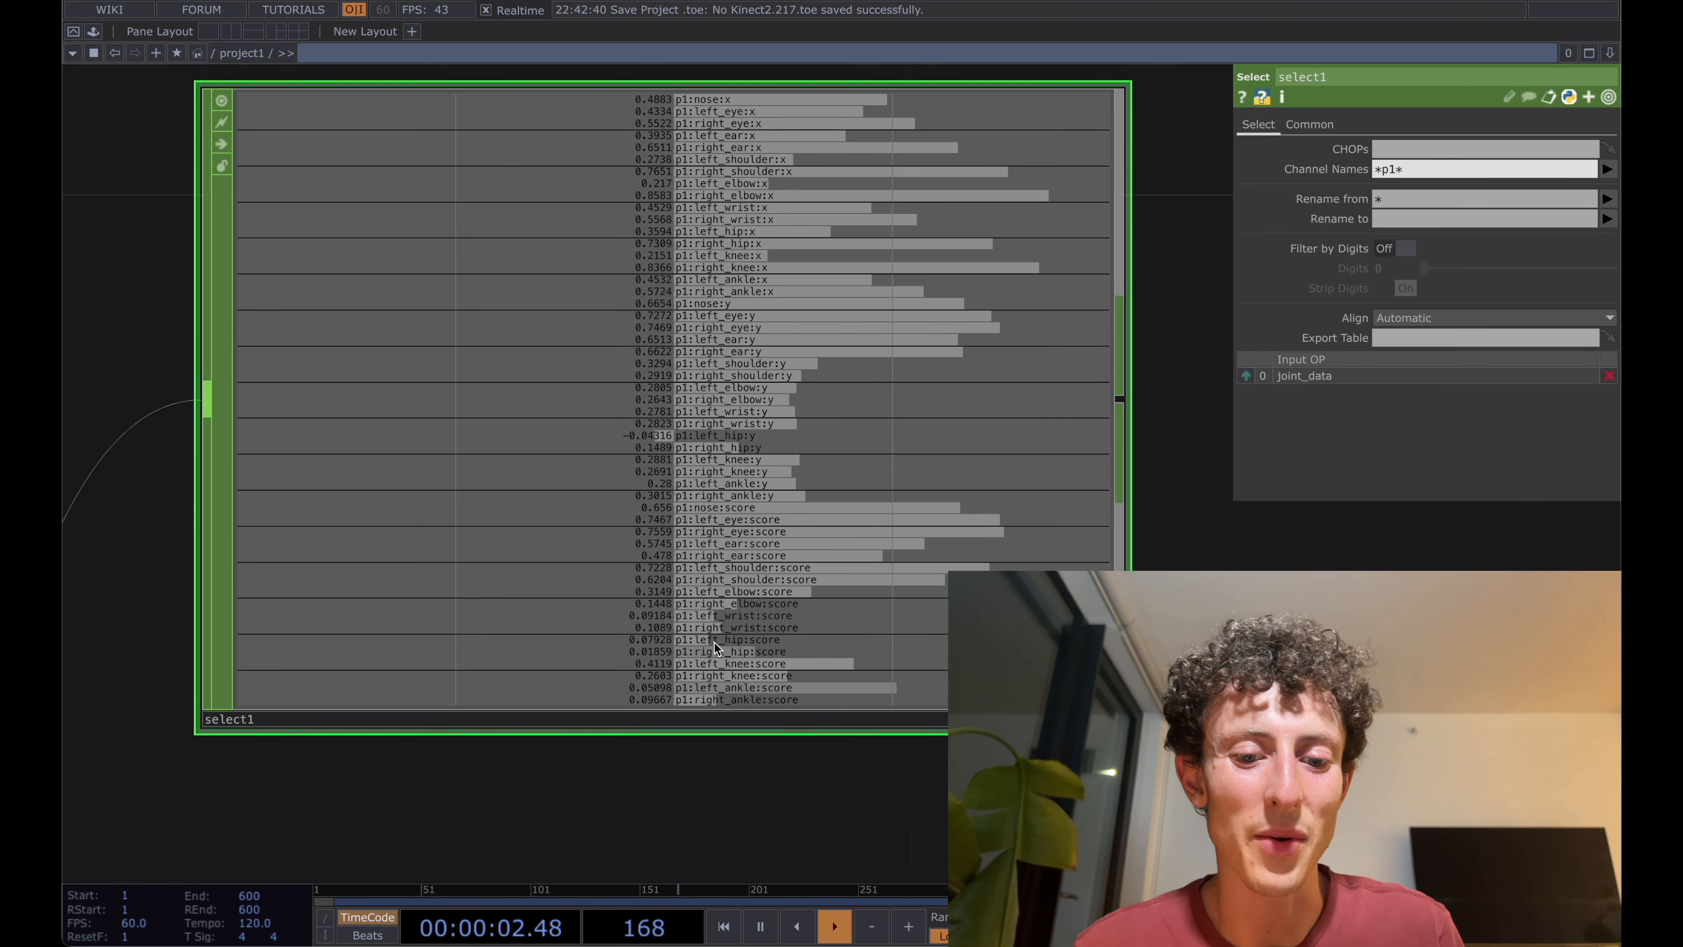
scroll(714, 647, down, 3)
scroll(715, 647, up, 4)
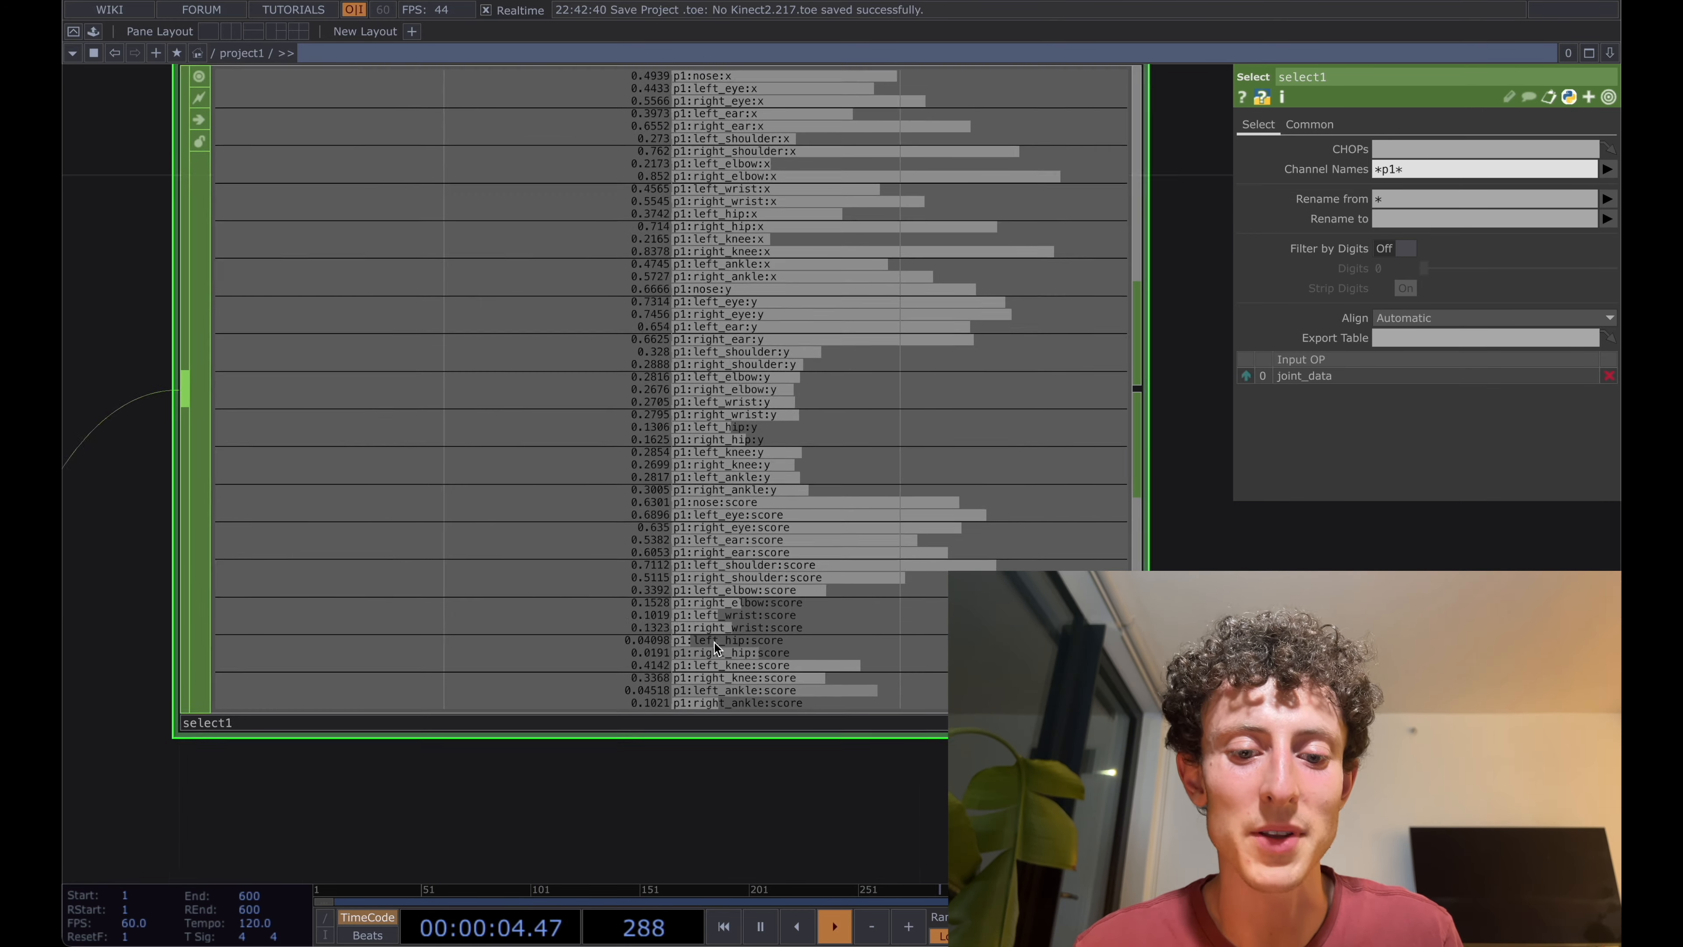
scroll(716, 647, up, 1)
scroll(716, 646, down, 10)
drag(420, 515, 480, 199)
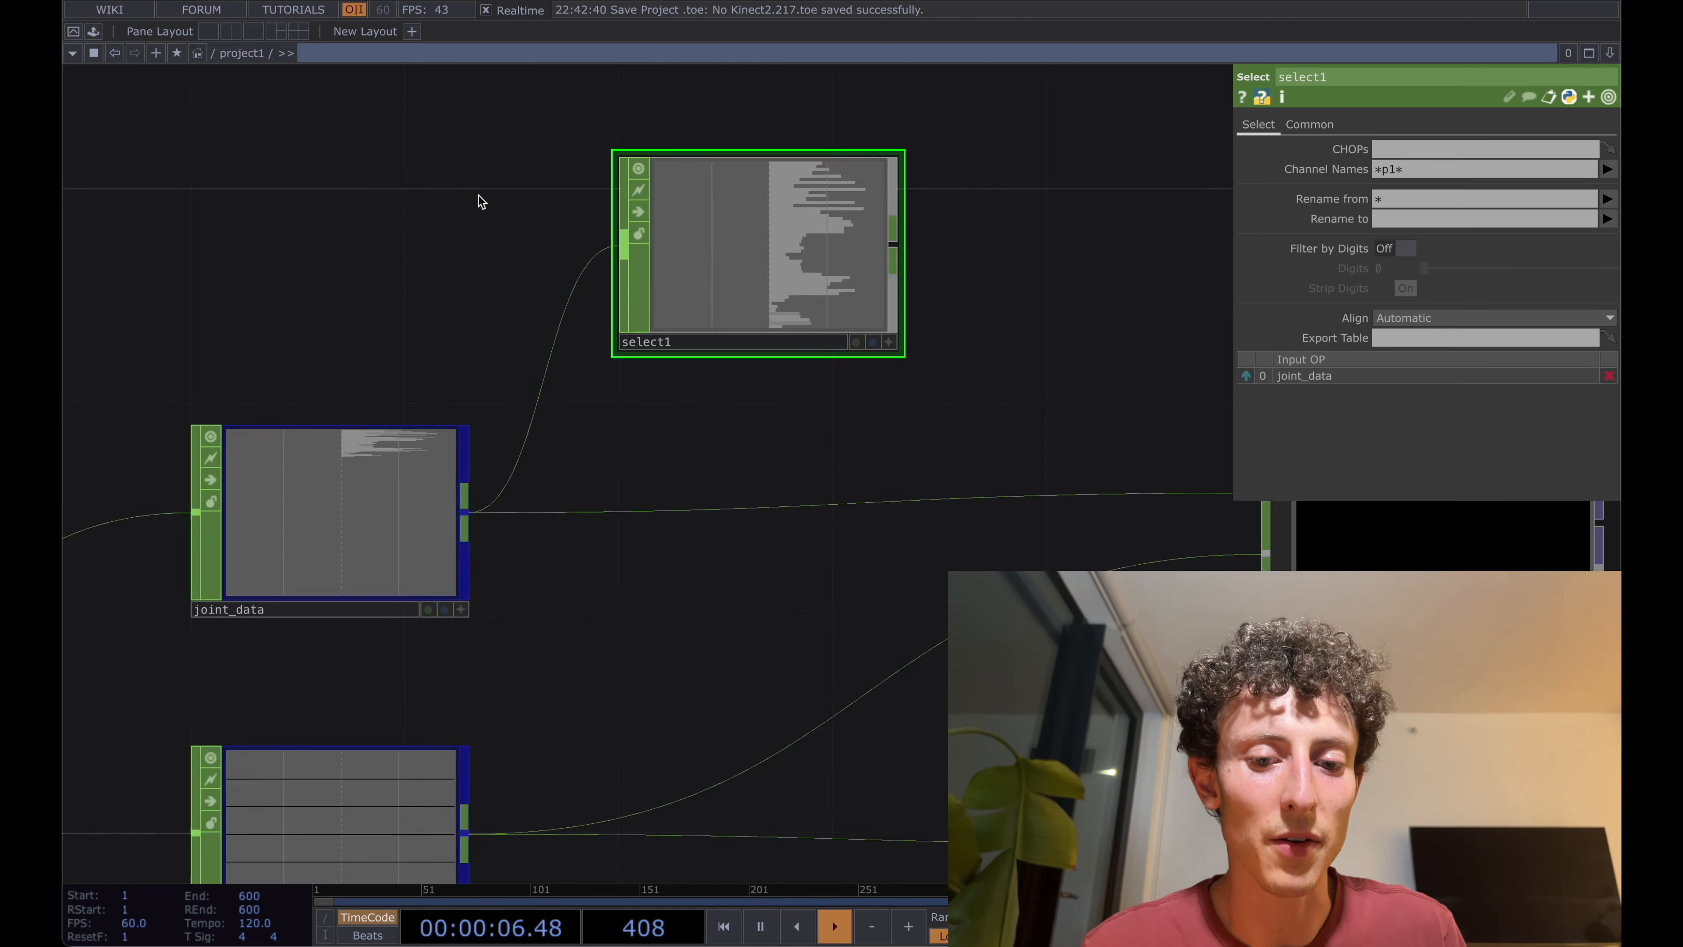
- Inspect the joint points drawn in the single_player_render and multi_player_render previews
scroll(537, 189, down, 3)
drag(801, 530, 583, 262)
scroll(840, 662, up, 3)
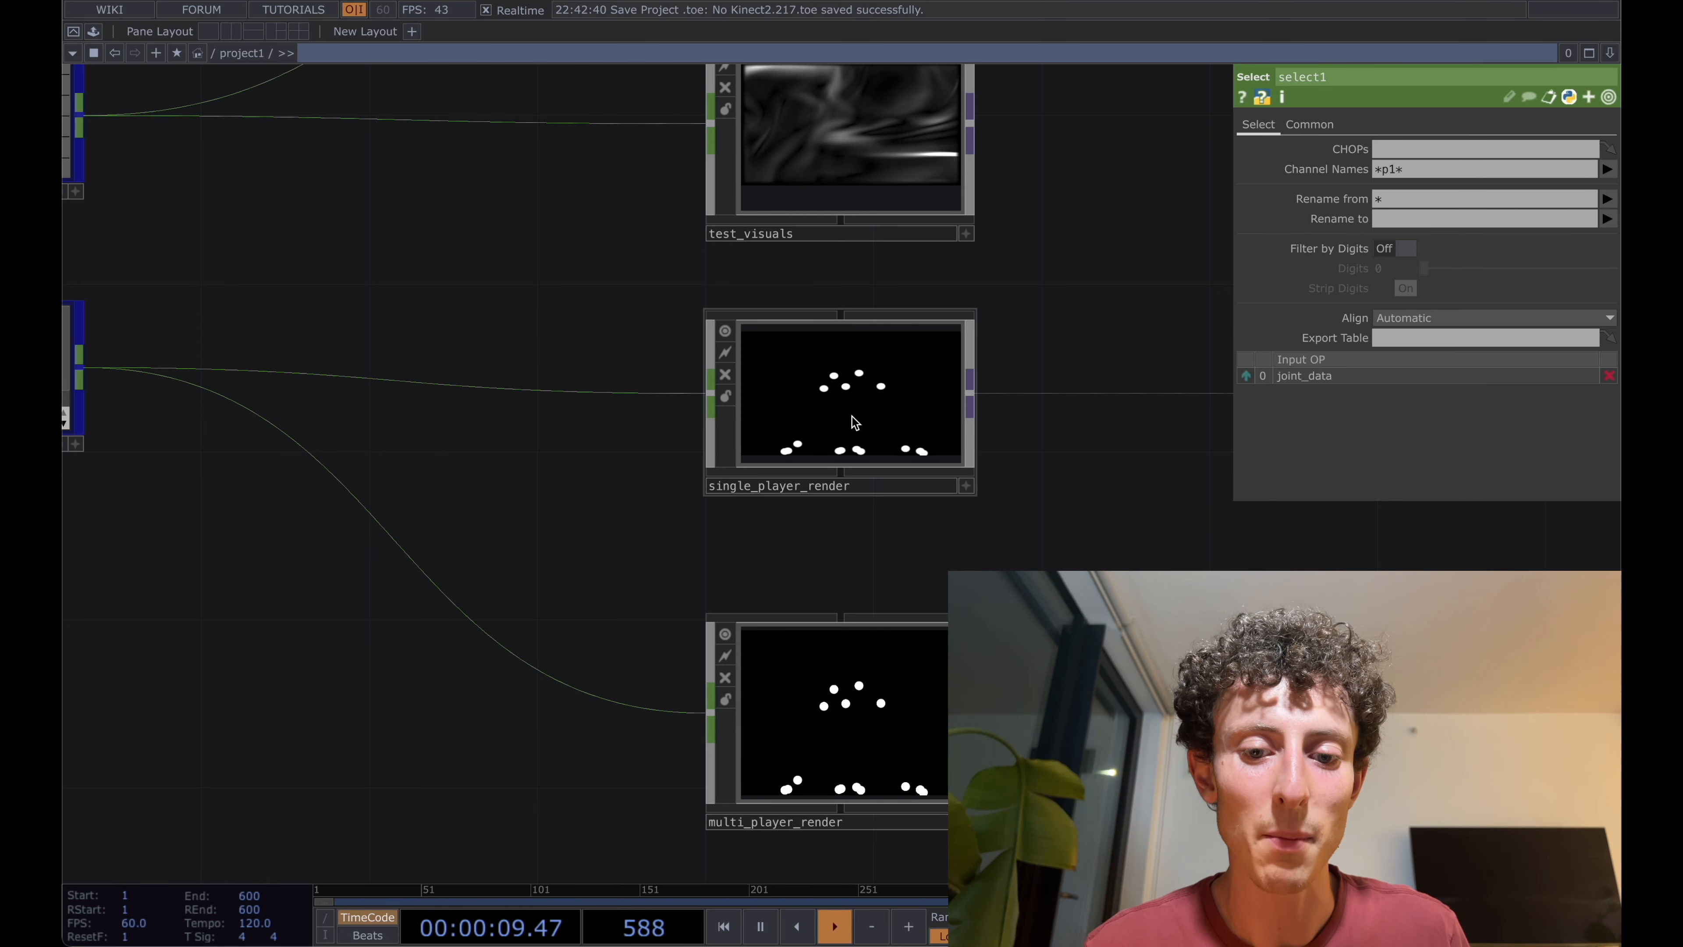
scroll(863, 426, down, 2)
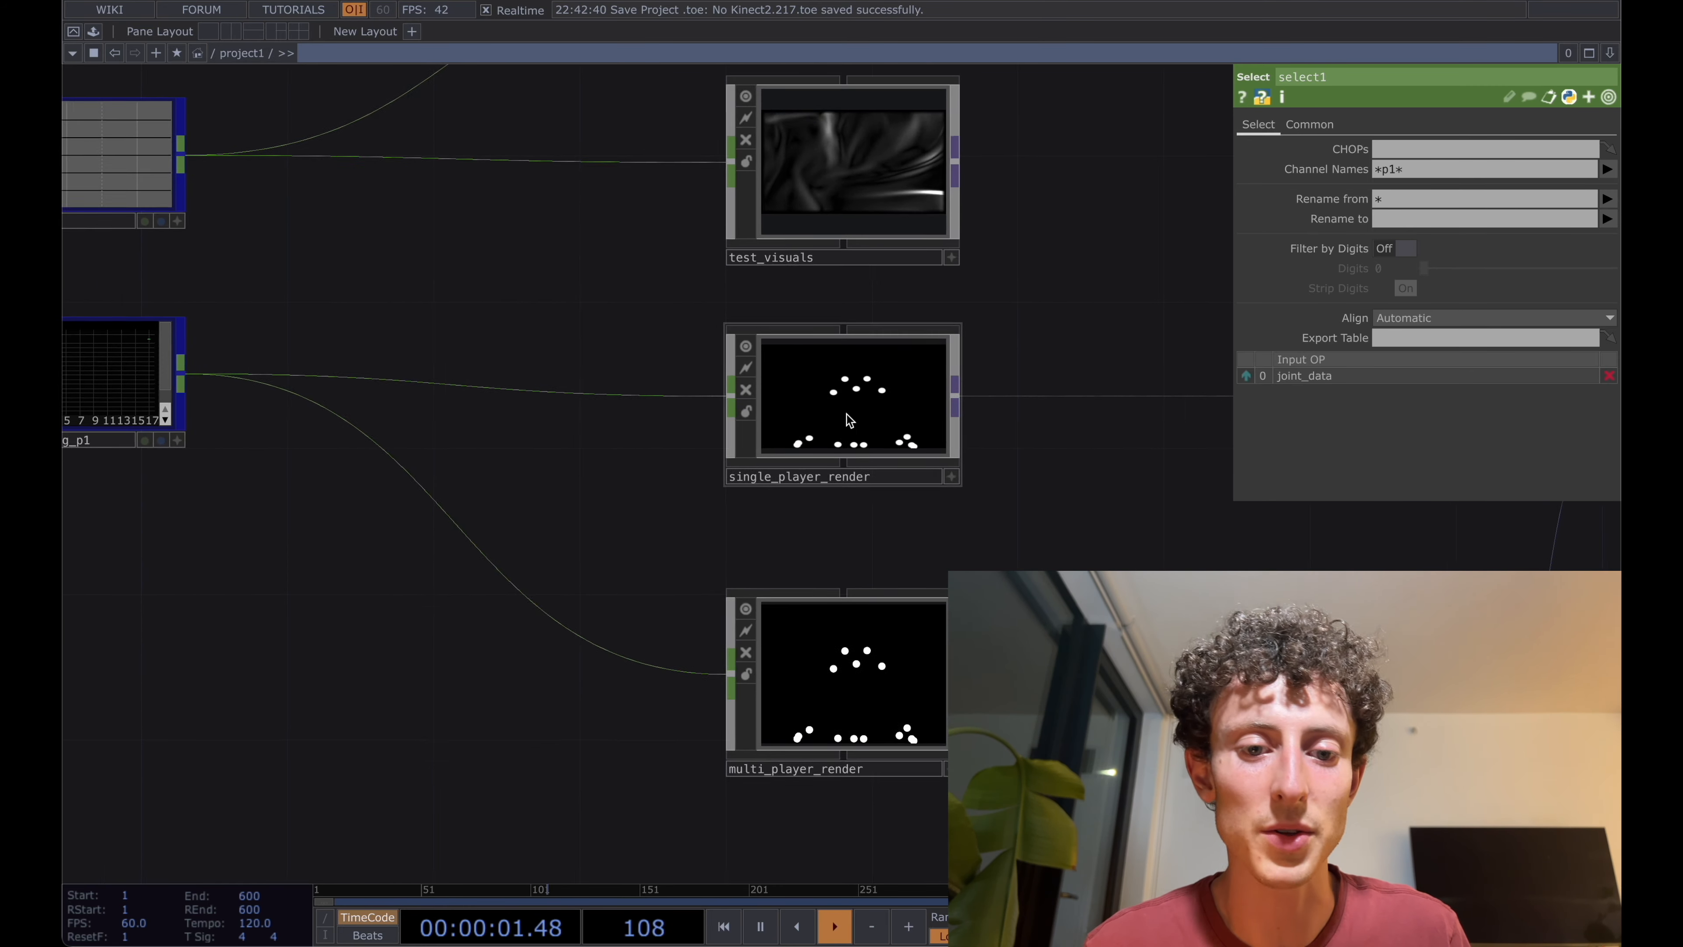
- Set the Body_Tracking_1_0 component's model to MoveNet Thunder
drag(826, 324, 551, 319)
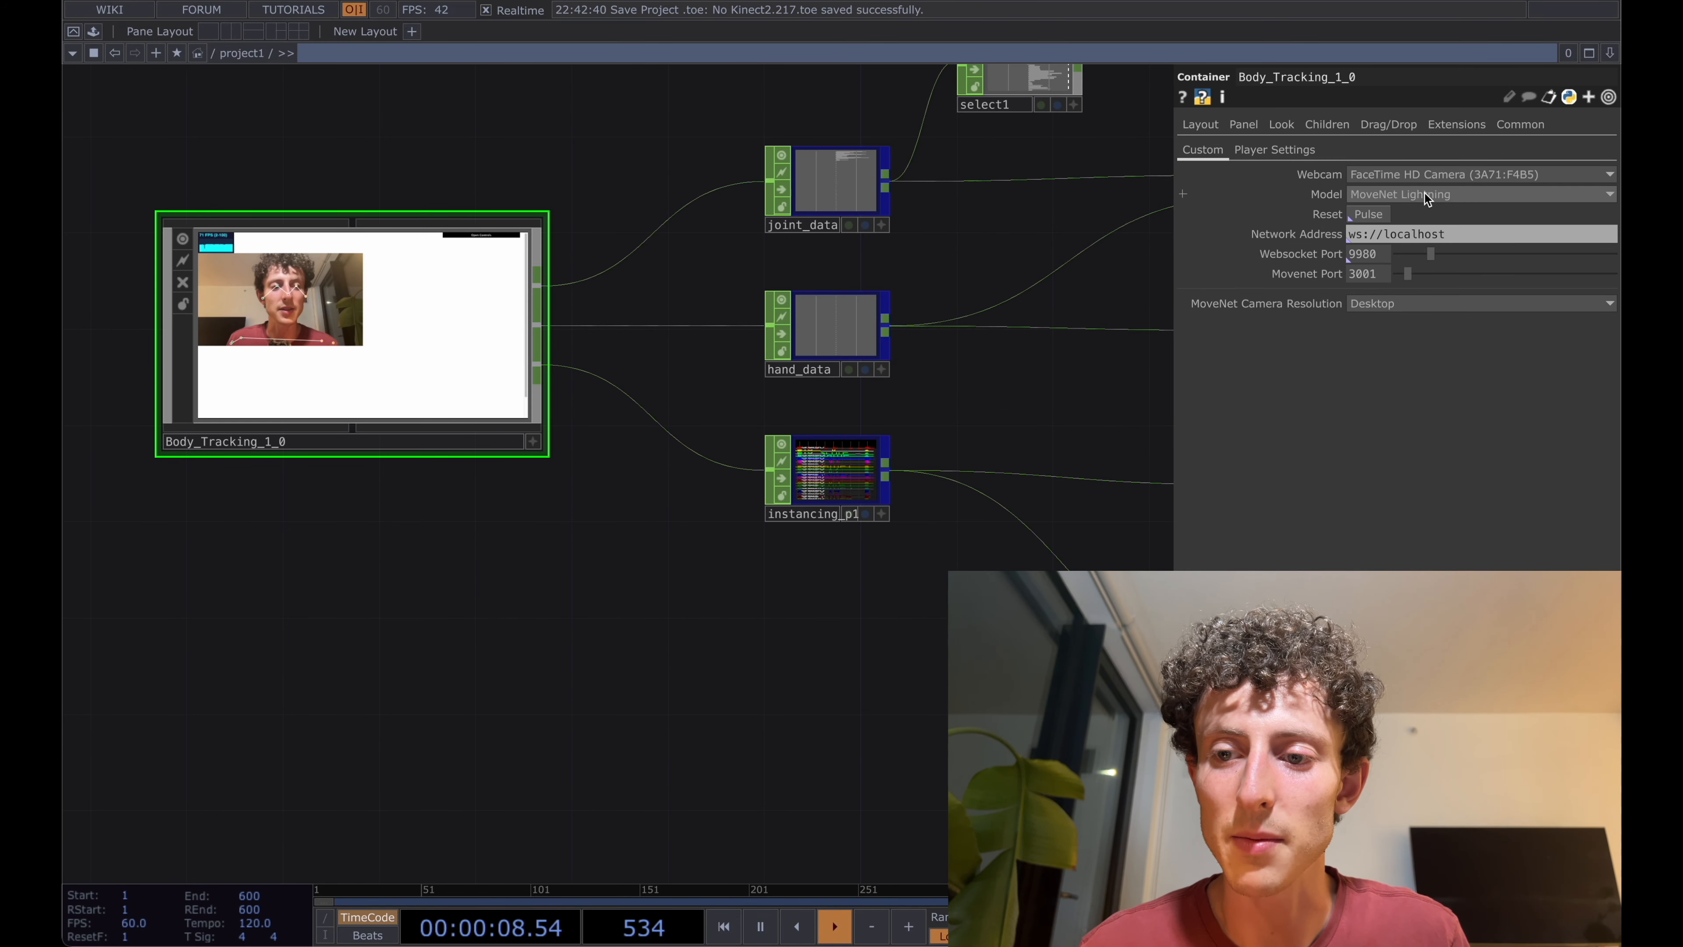
click(1425, 194)
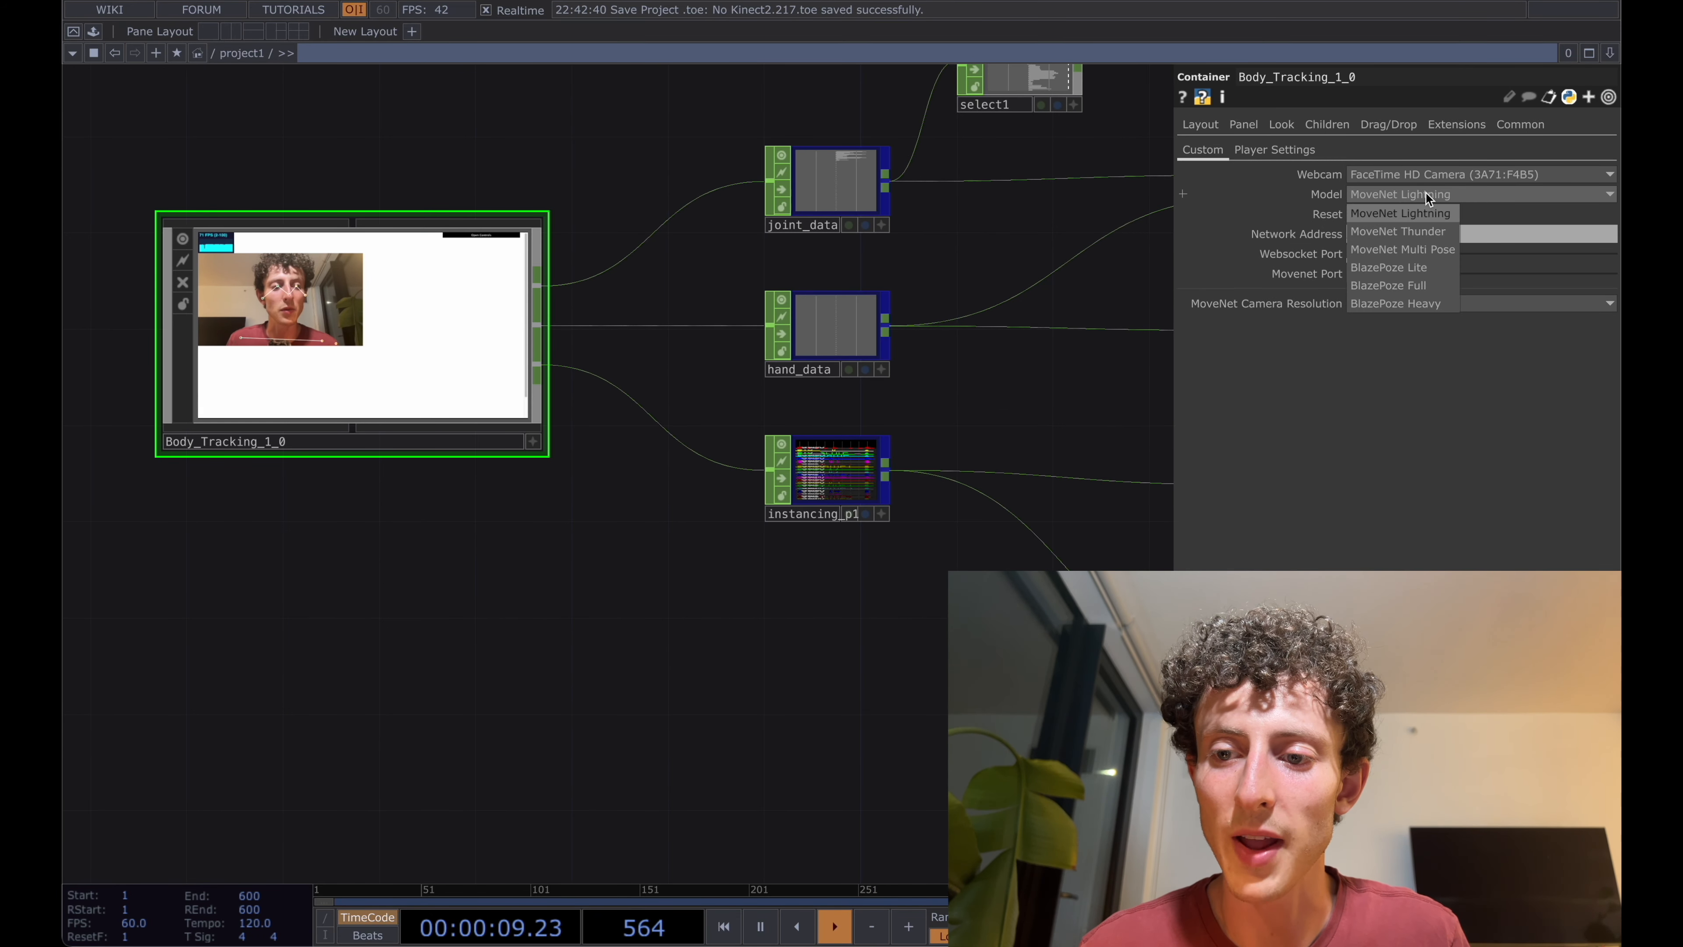
click(1432, 232)
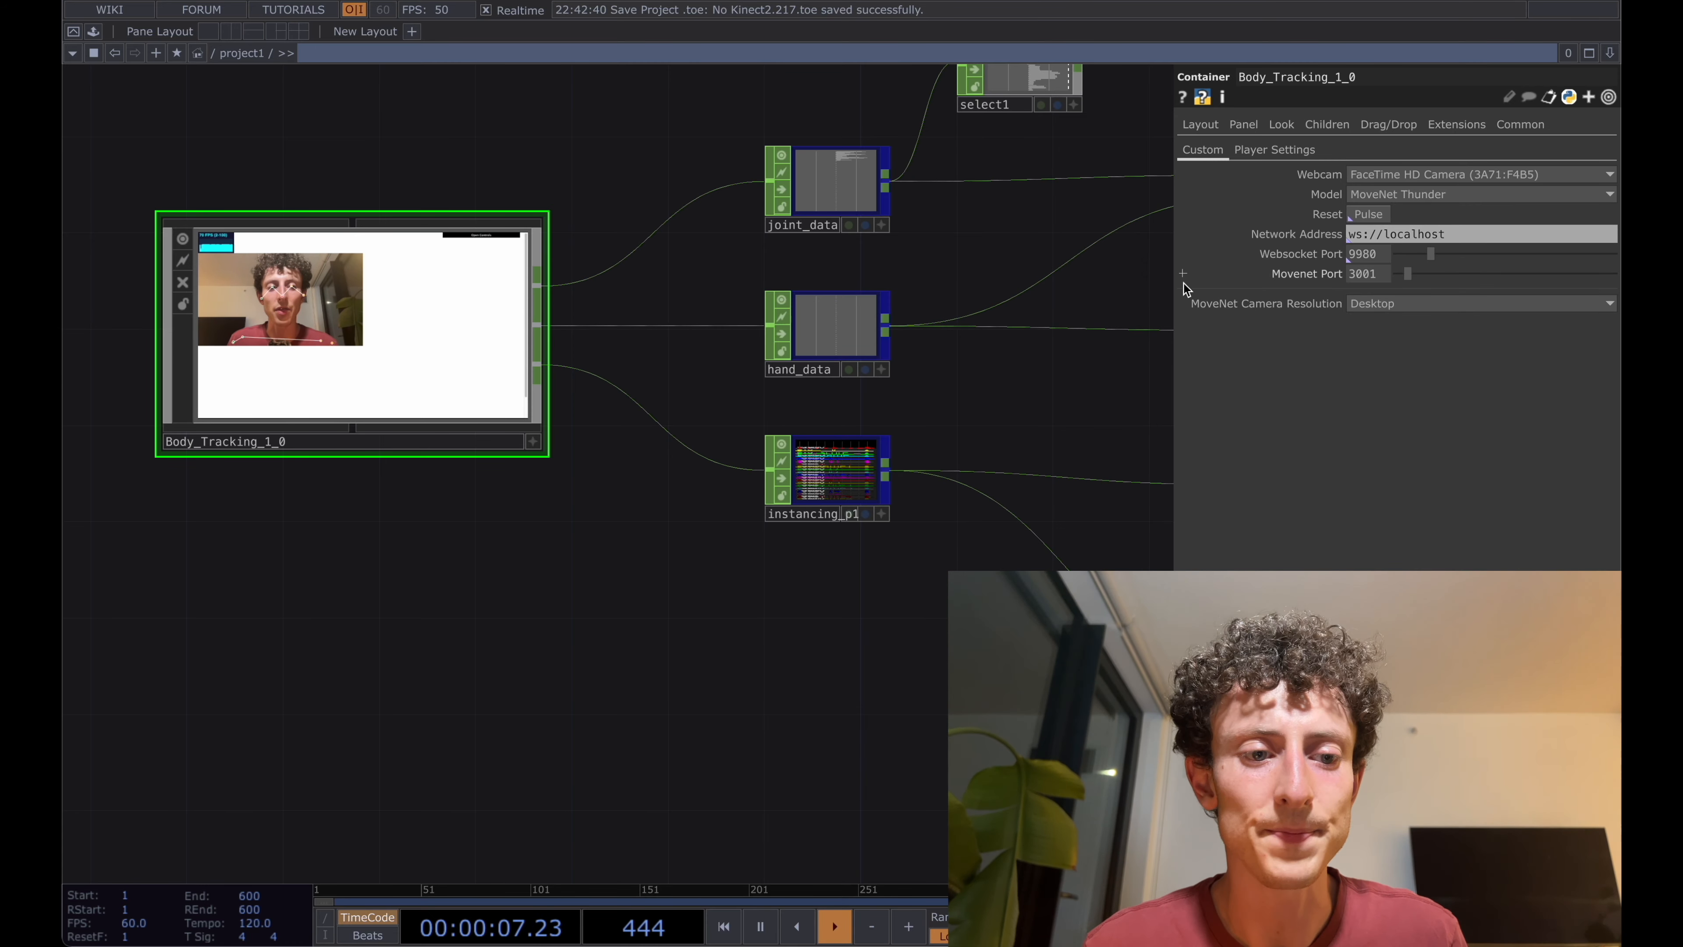
- Review the per-player color settings of the multi_player_render component
drag(996, 229, 548, 283)
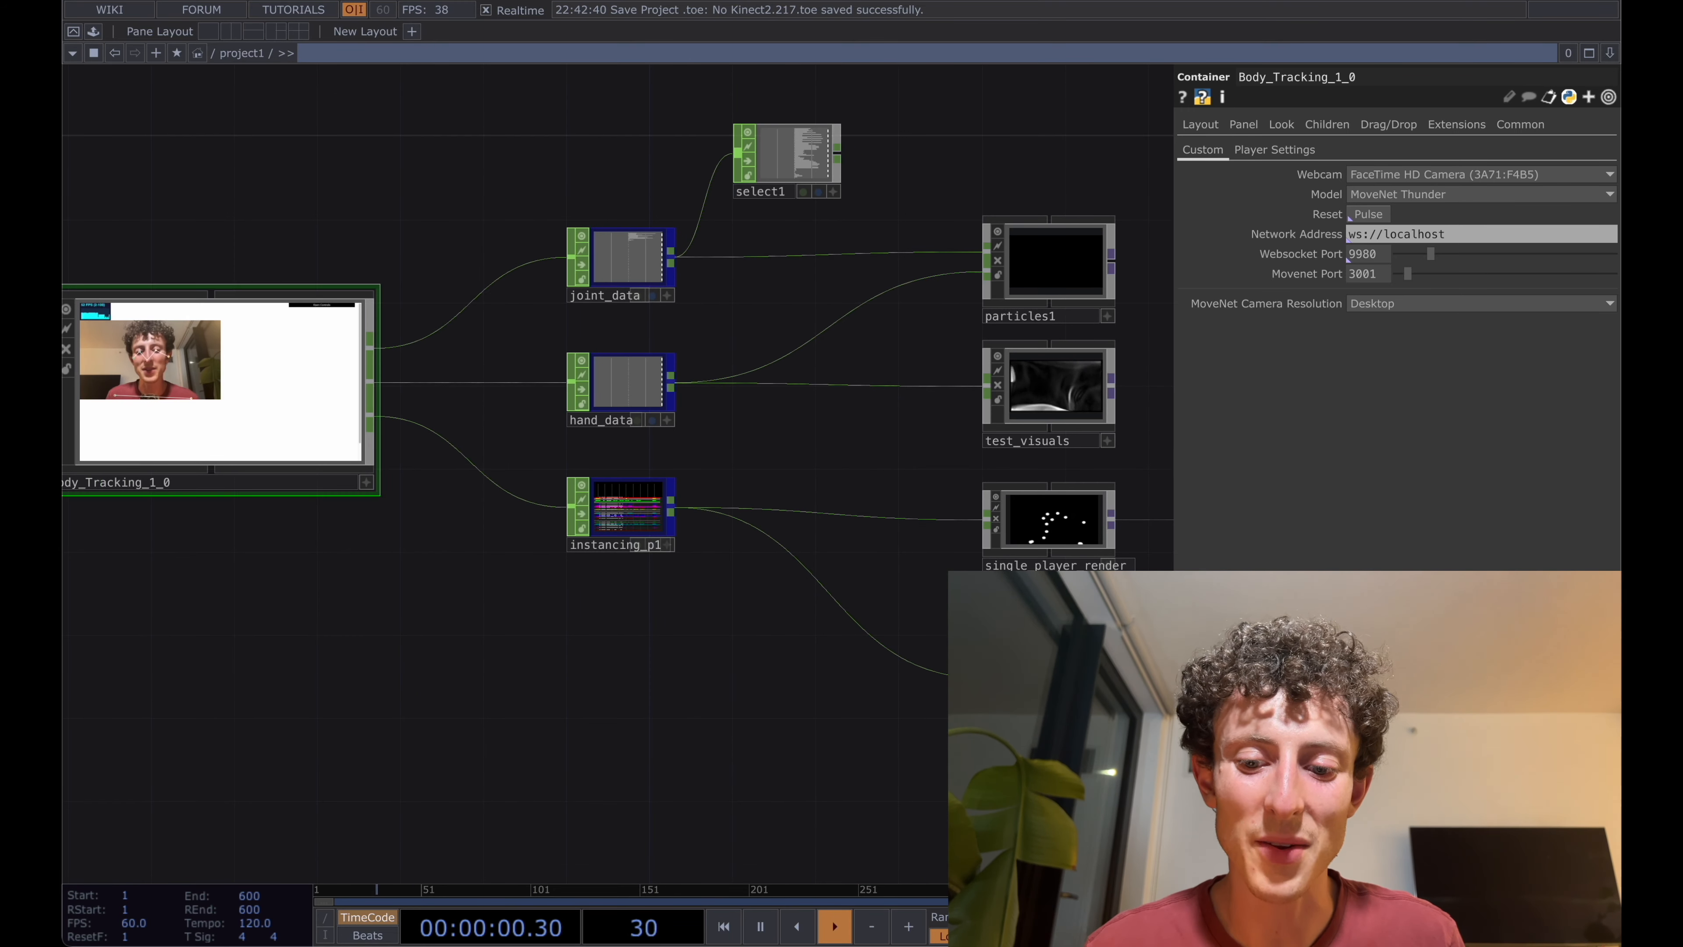
click(1049, 678)
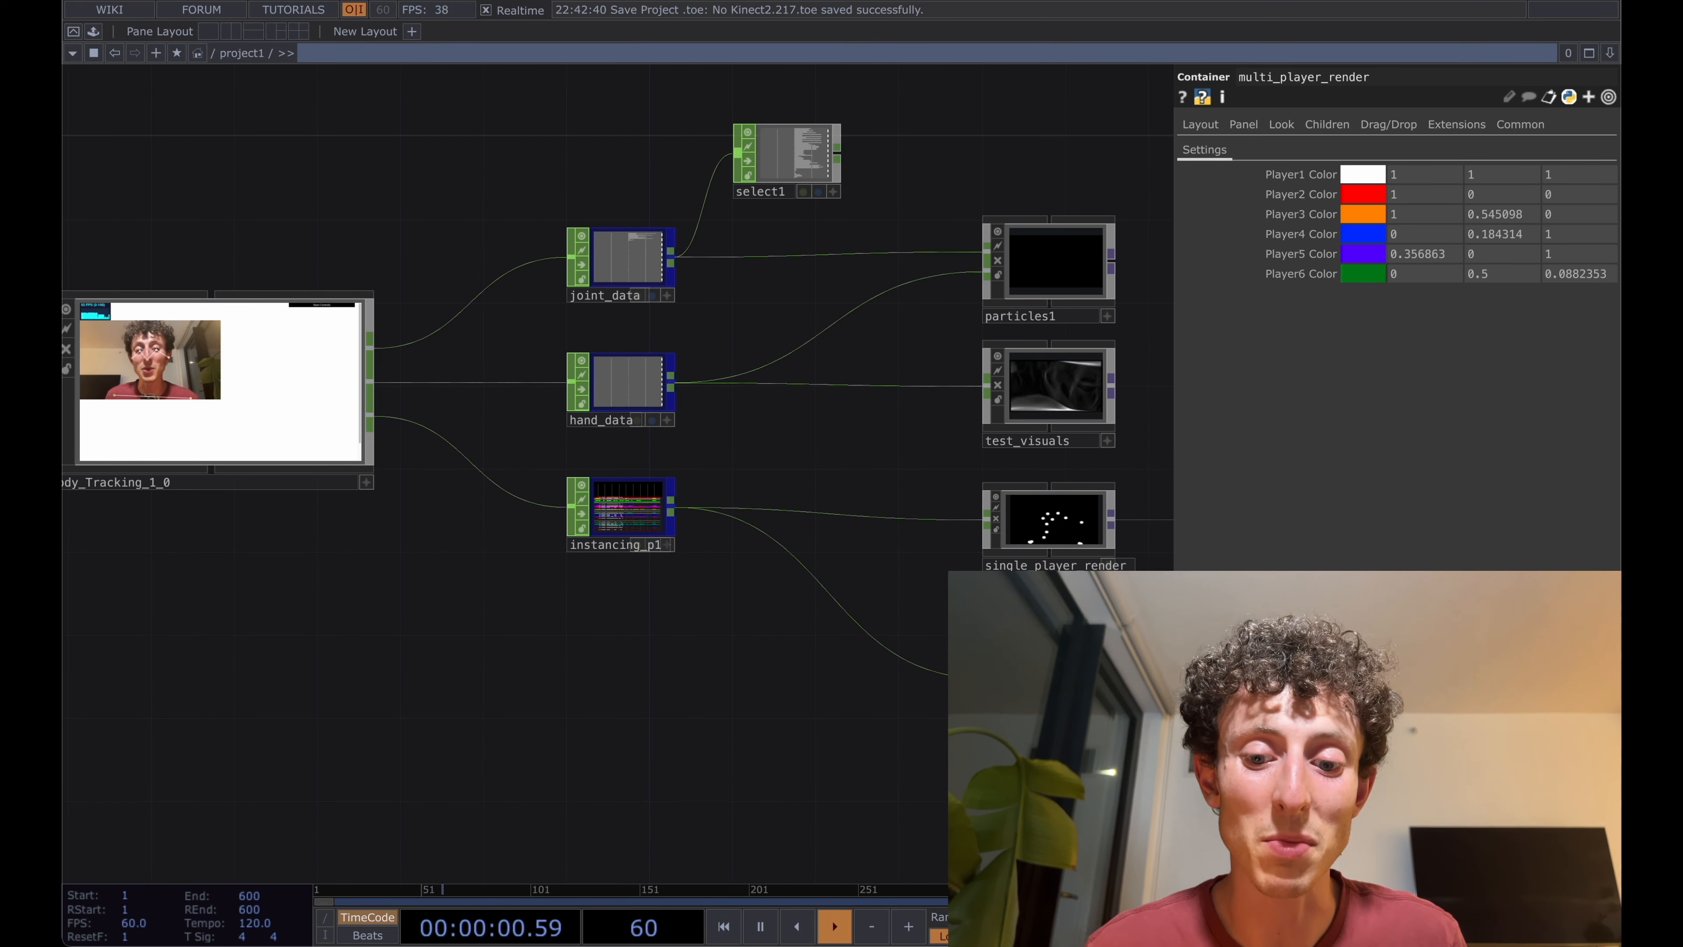
drag(875, 550, 1014, 548)
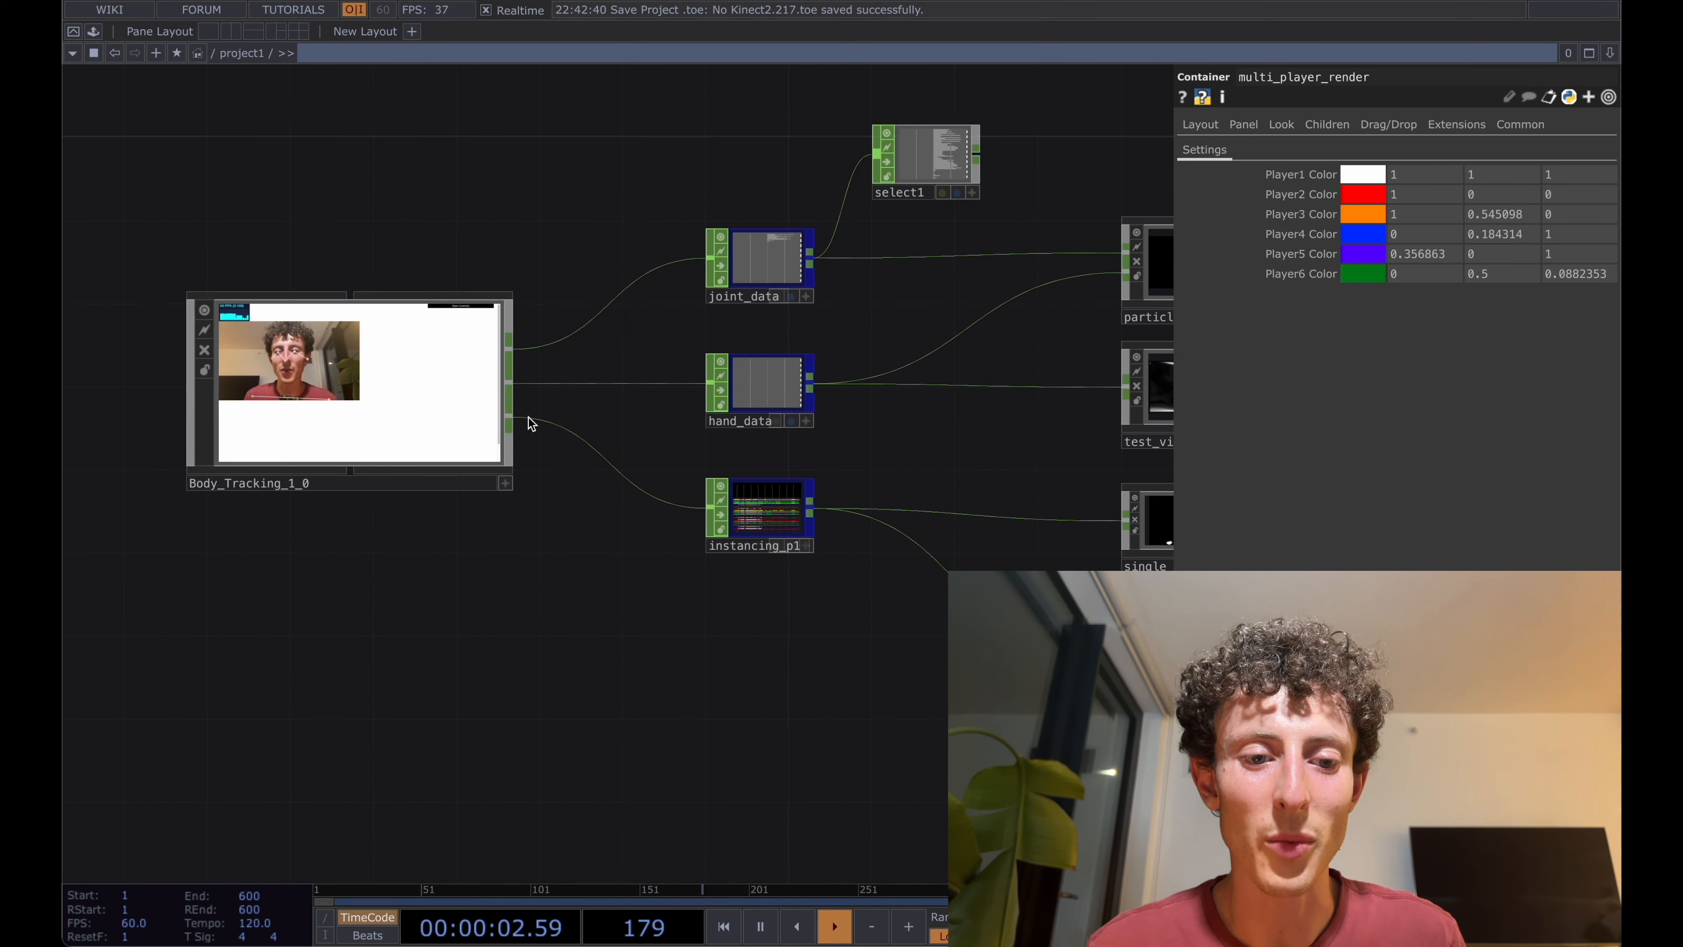
- Set the Body_Tracking_1_0 component's model to MoveNet Multi Pose
click(520, 417)
click(1403, 196)
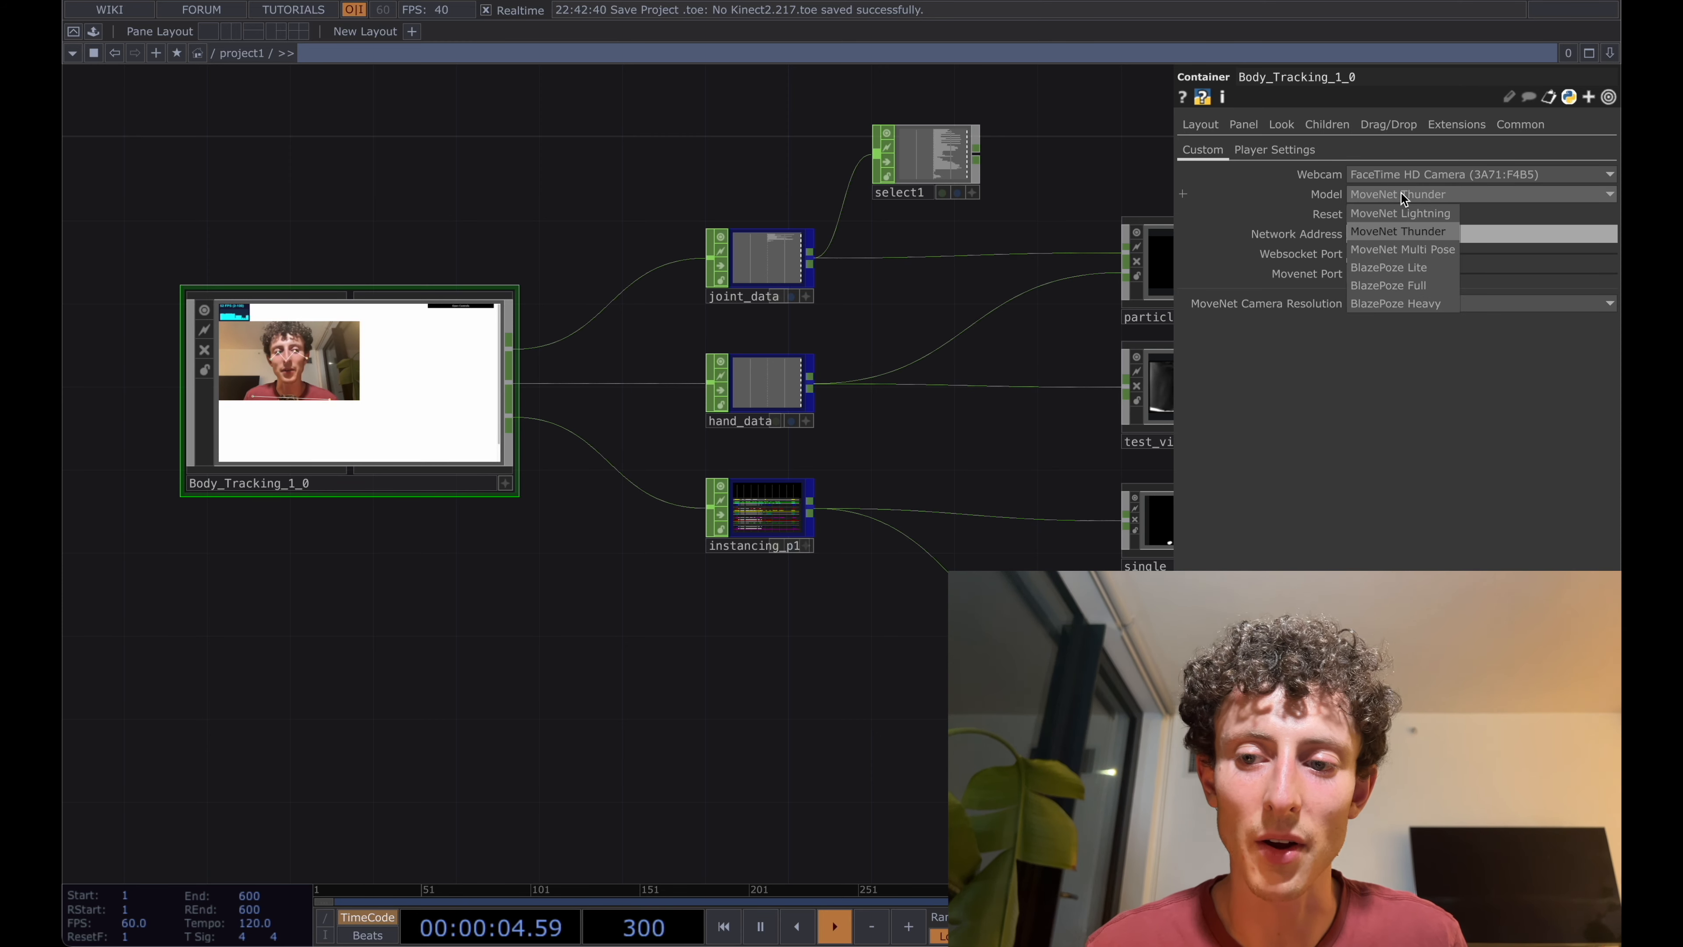
click(1400, 251)
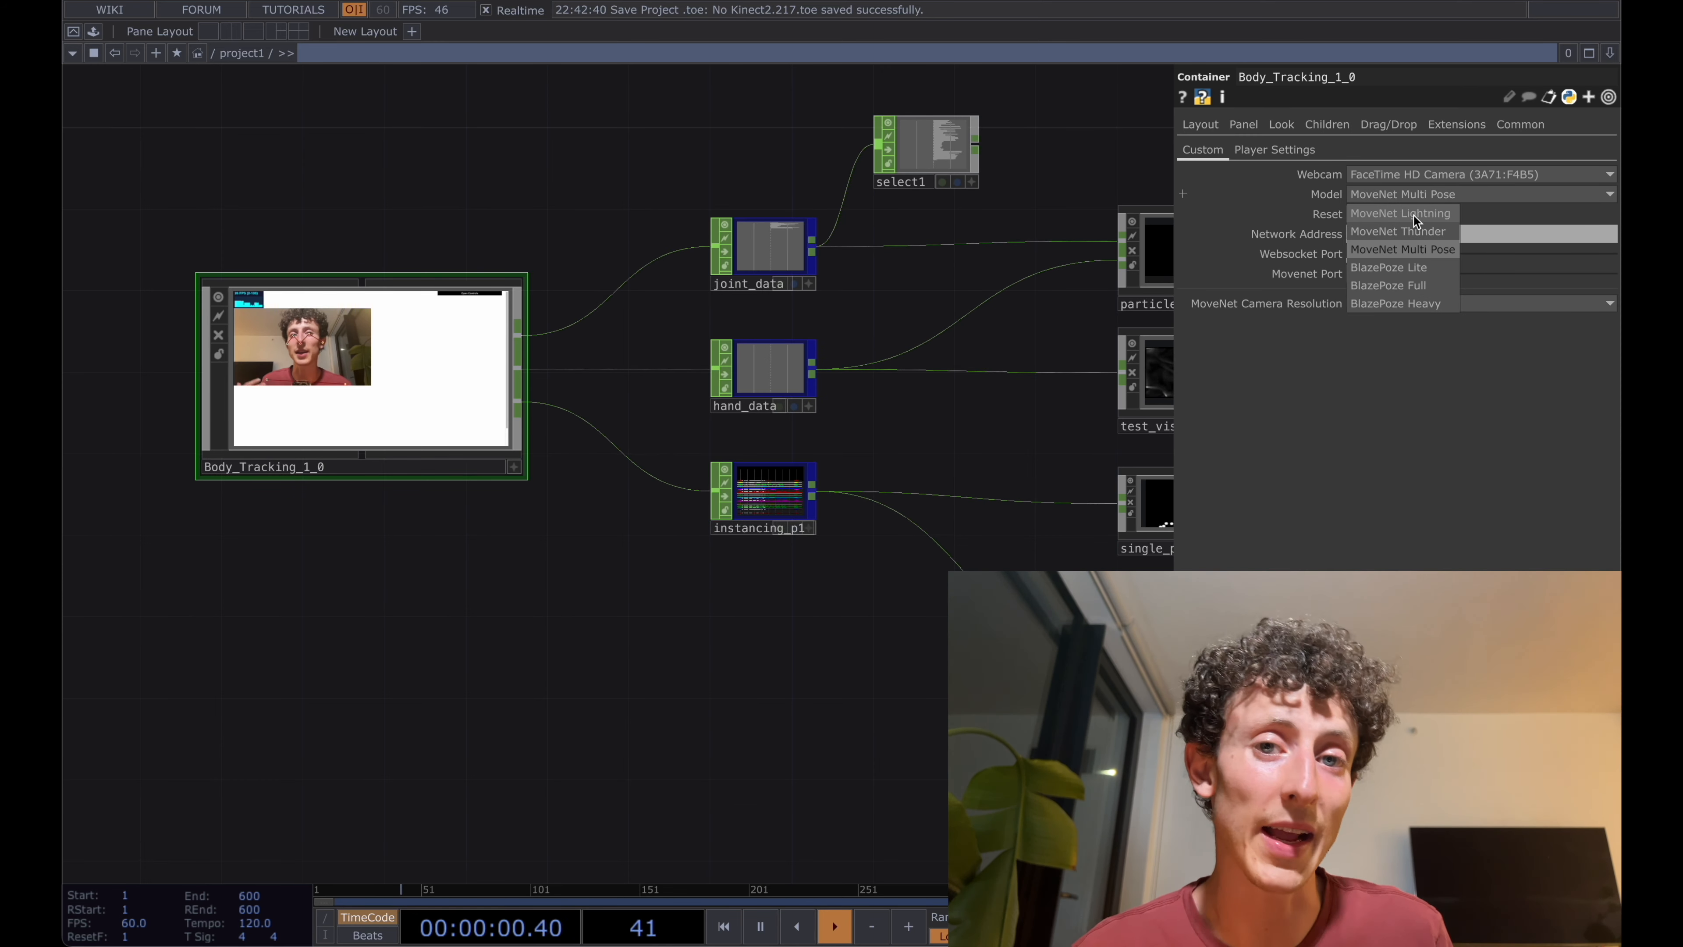
- Examine the joint_data channels and the player 1 channels filtered by select1
click(1083, 158)
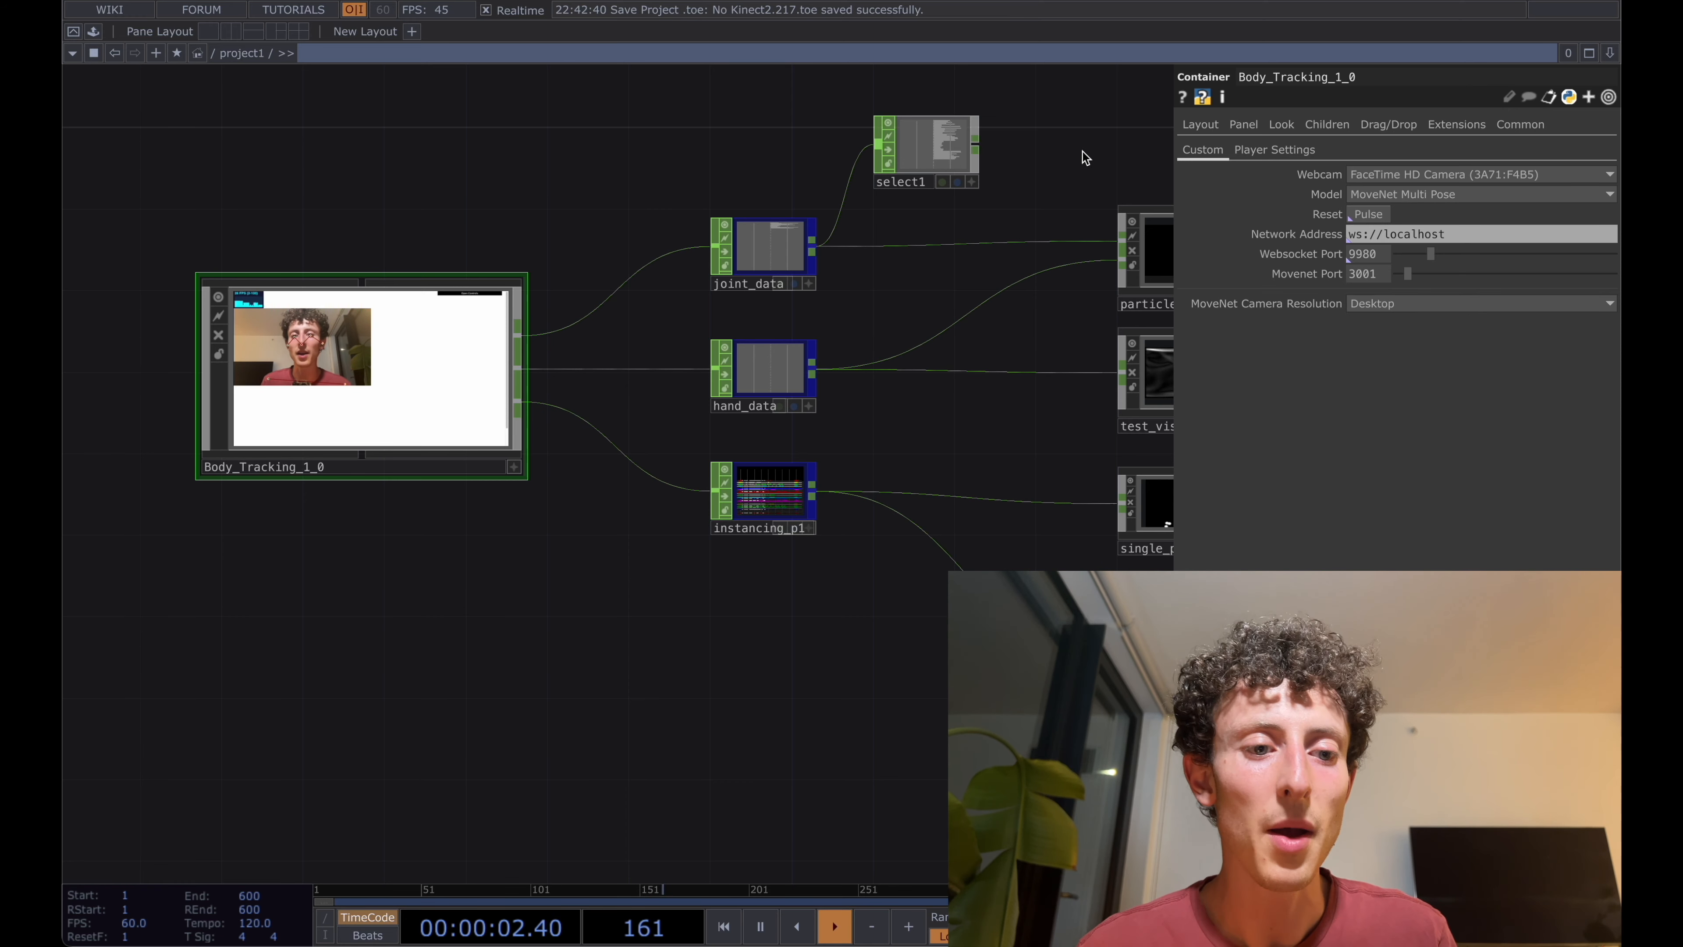
drag(1060, 151, 955, 177)
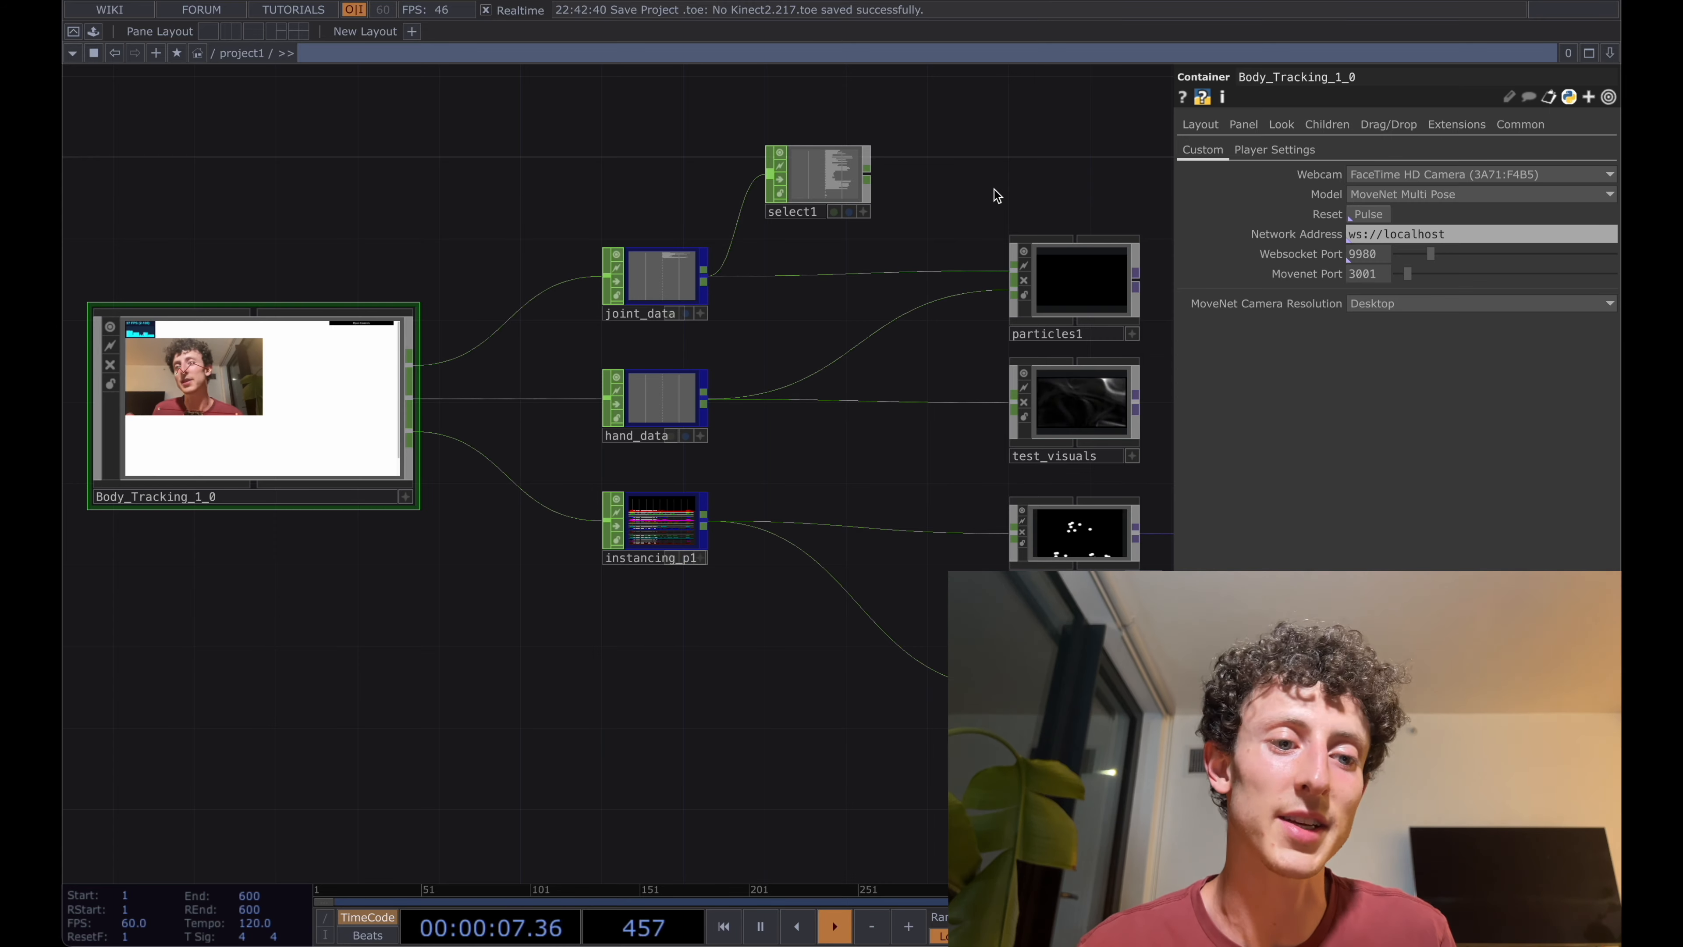
scroll(778, 194, up, 1)
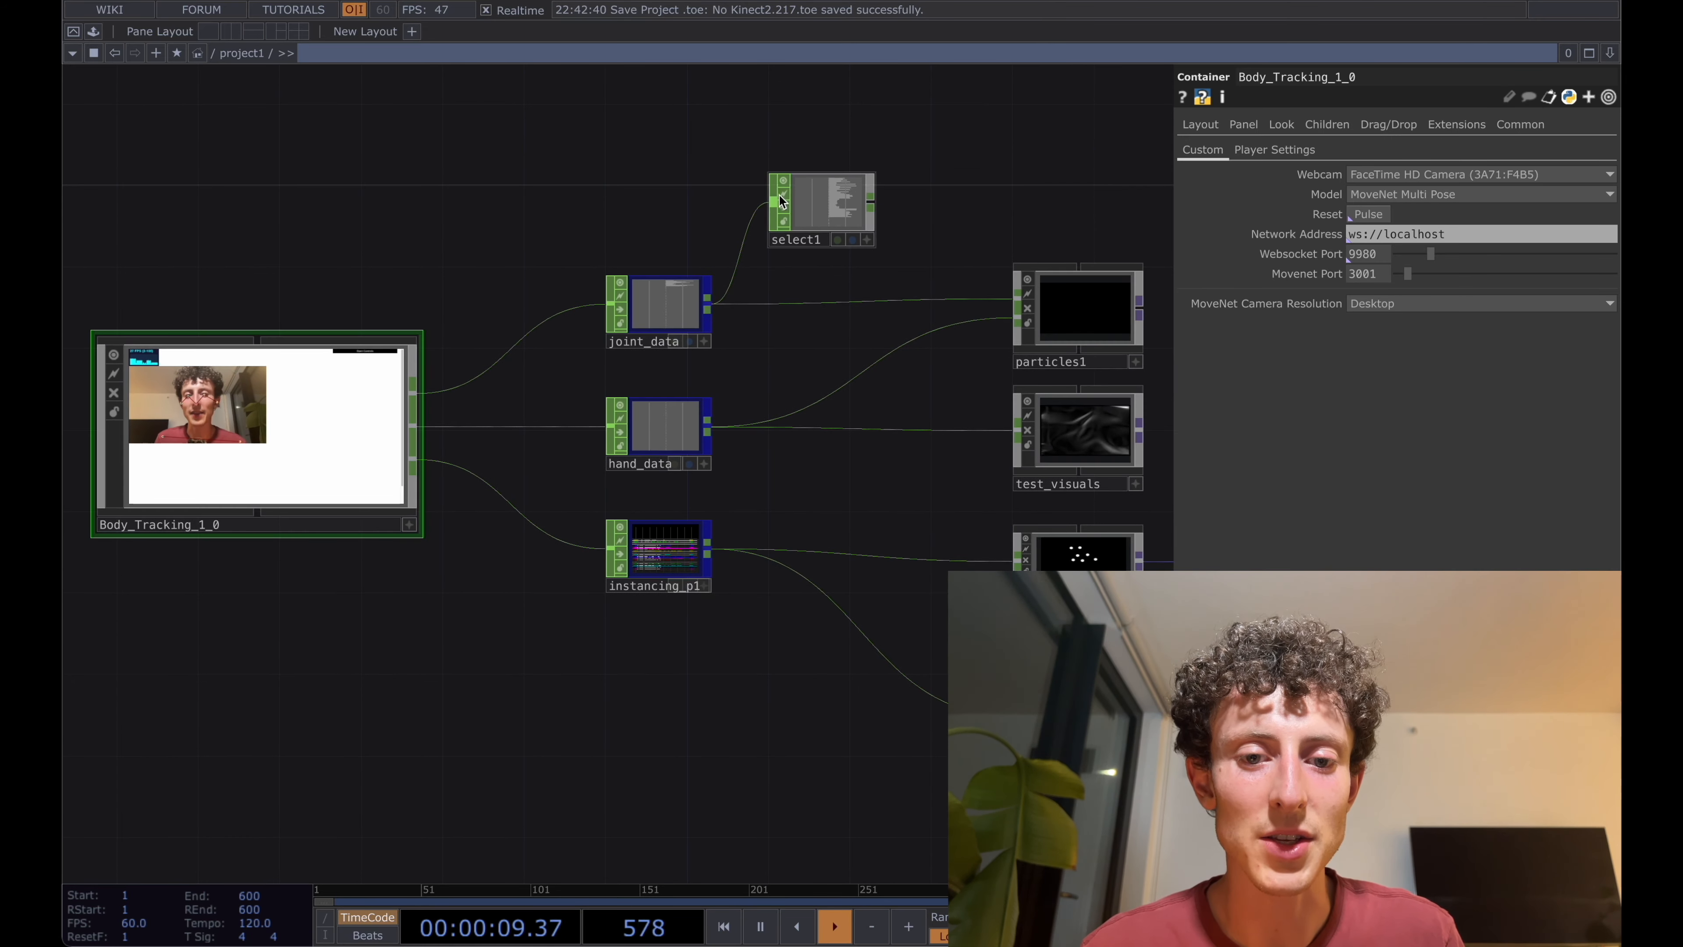
scroll(731, 212, up, 5)
scroll(697, 199, left, 2)
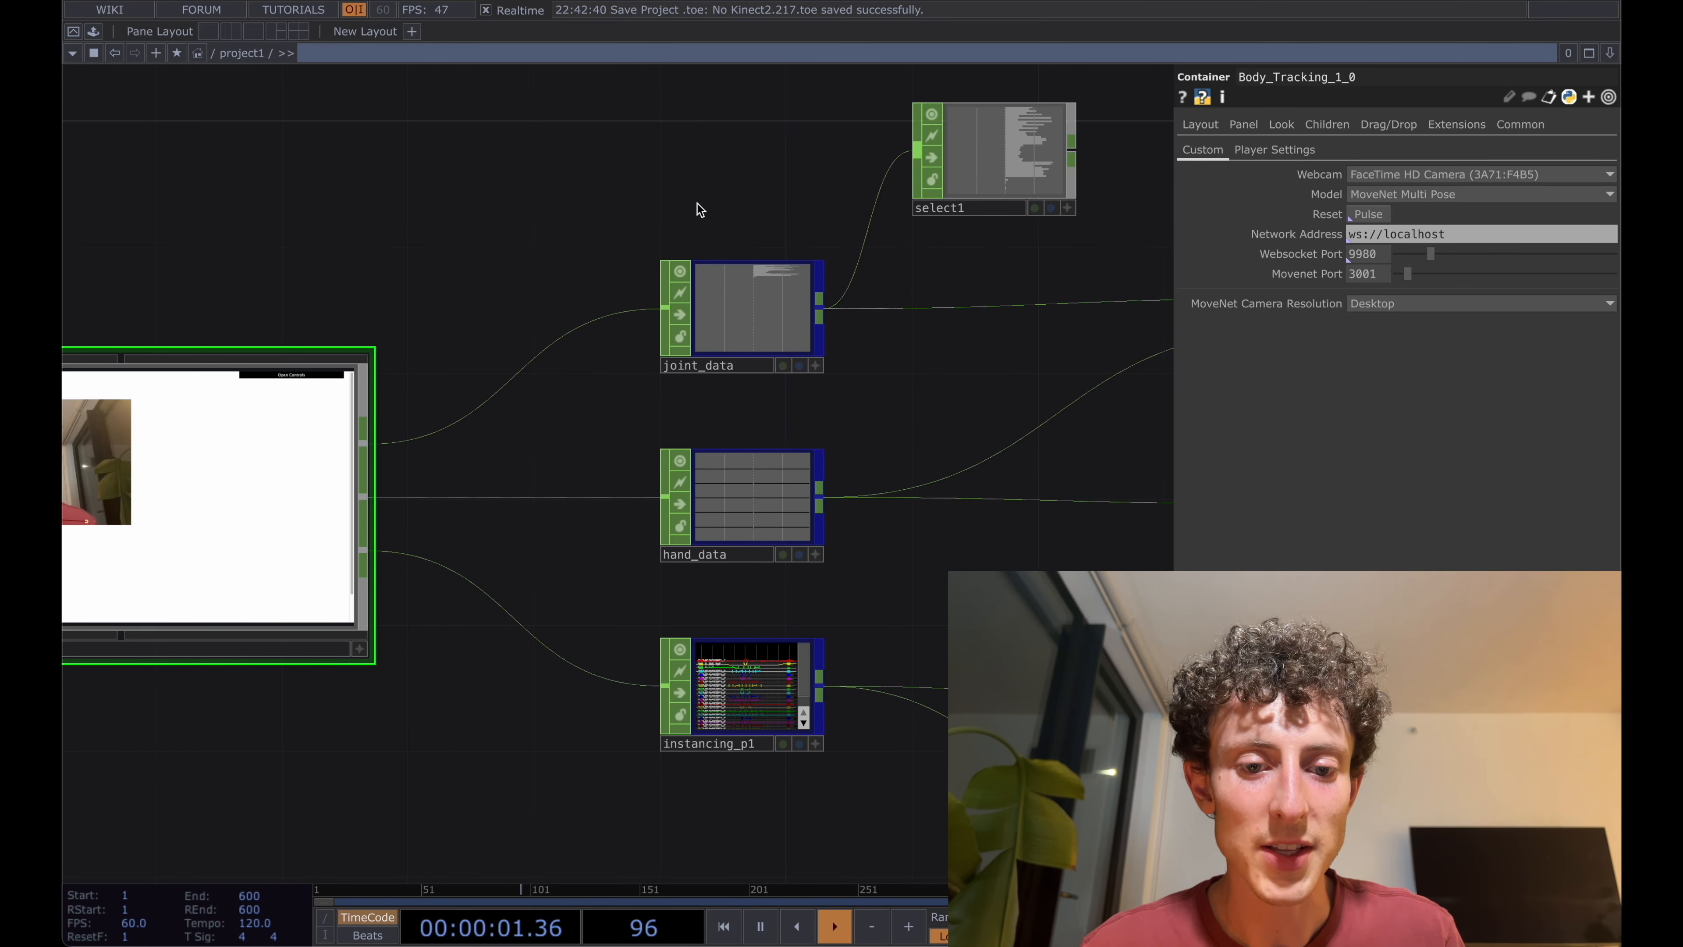
scroll(703, 282, up, 5)
scroll(854, 246, up, 4)
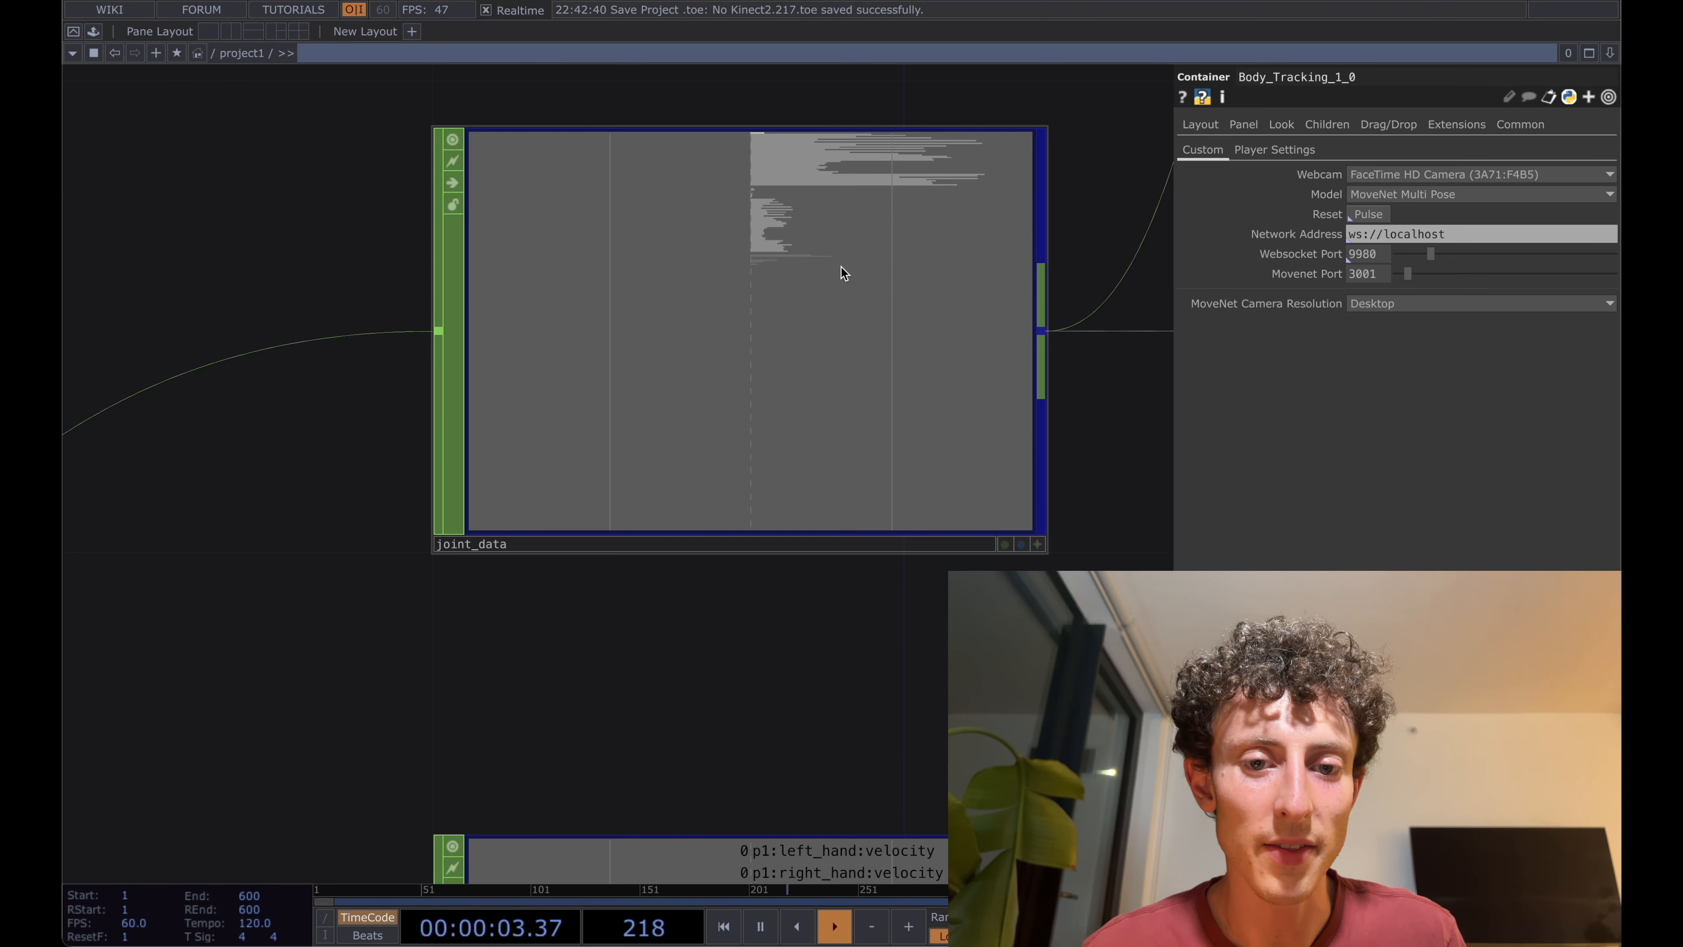
scroll(841, 266, down, 6)
drag(875, 193, 644, 398)
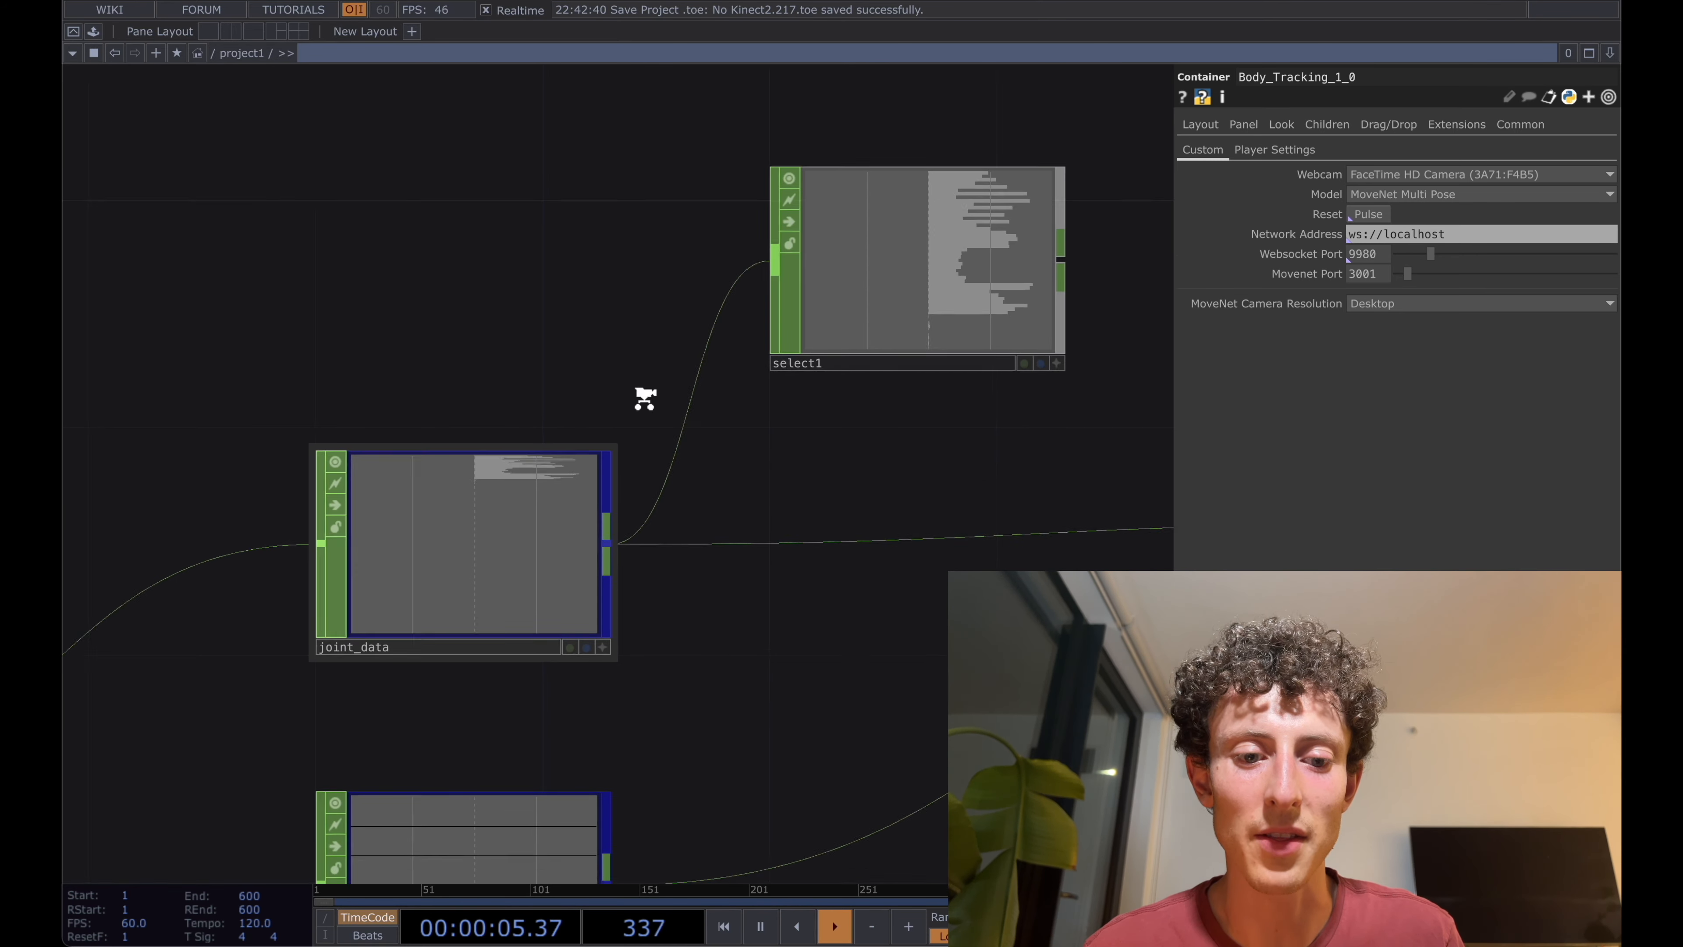
click(913, 264)
scroll(913, 271, up, 5)
scroll(770, 430, down, 8)
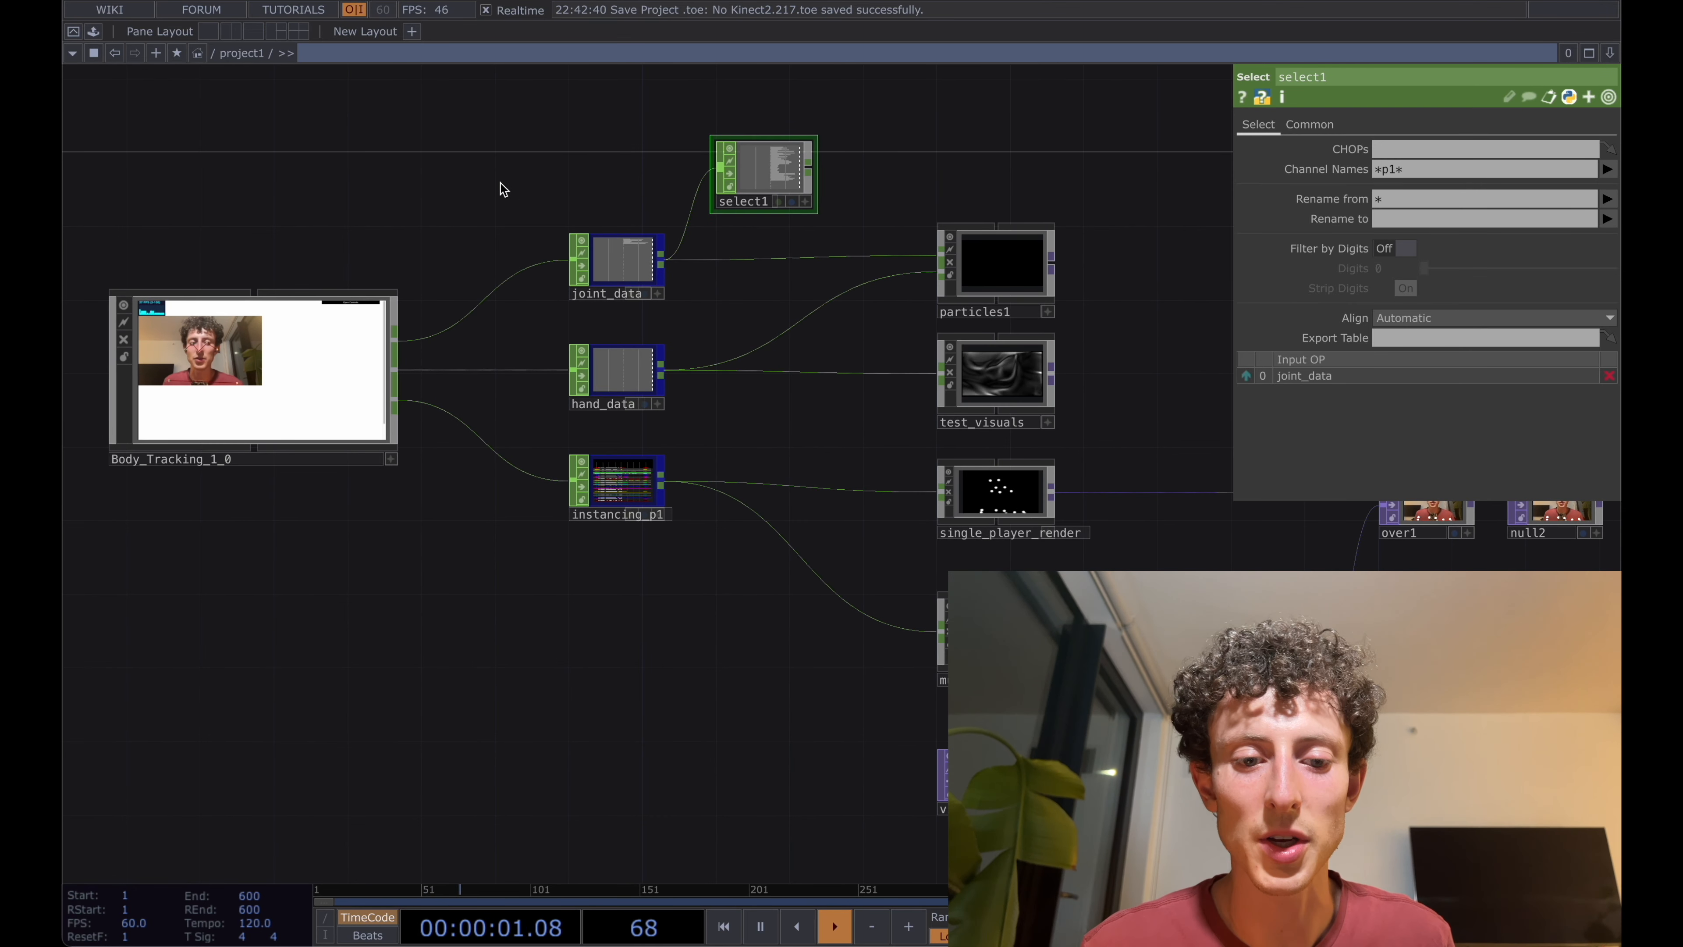
- Check the parameters of hand_data, followed by those of the Body_Tracking_1_0 component
drag(502, 193, 501, 227)
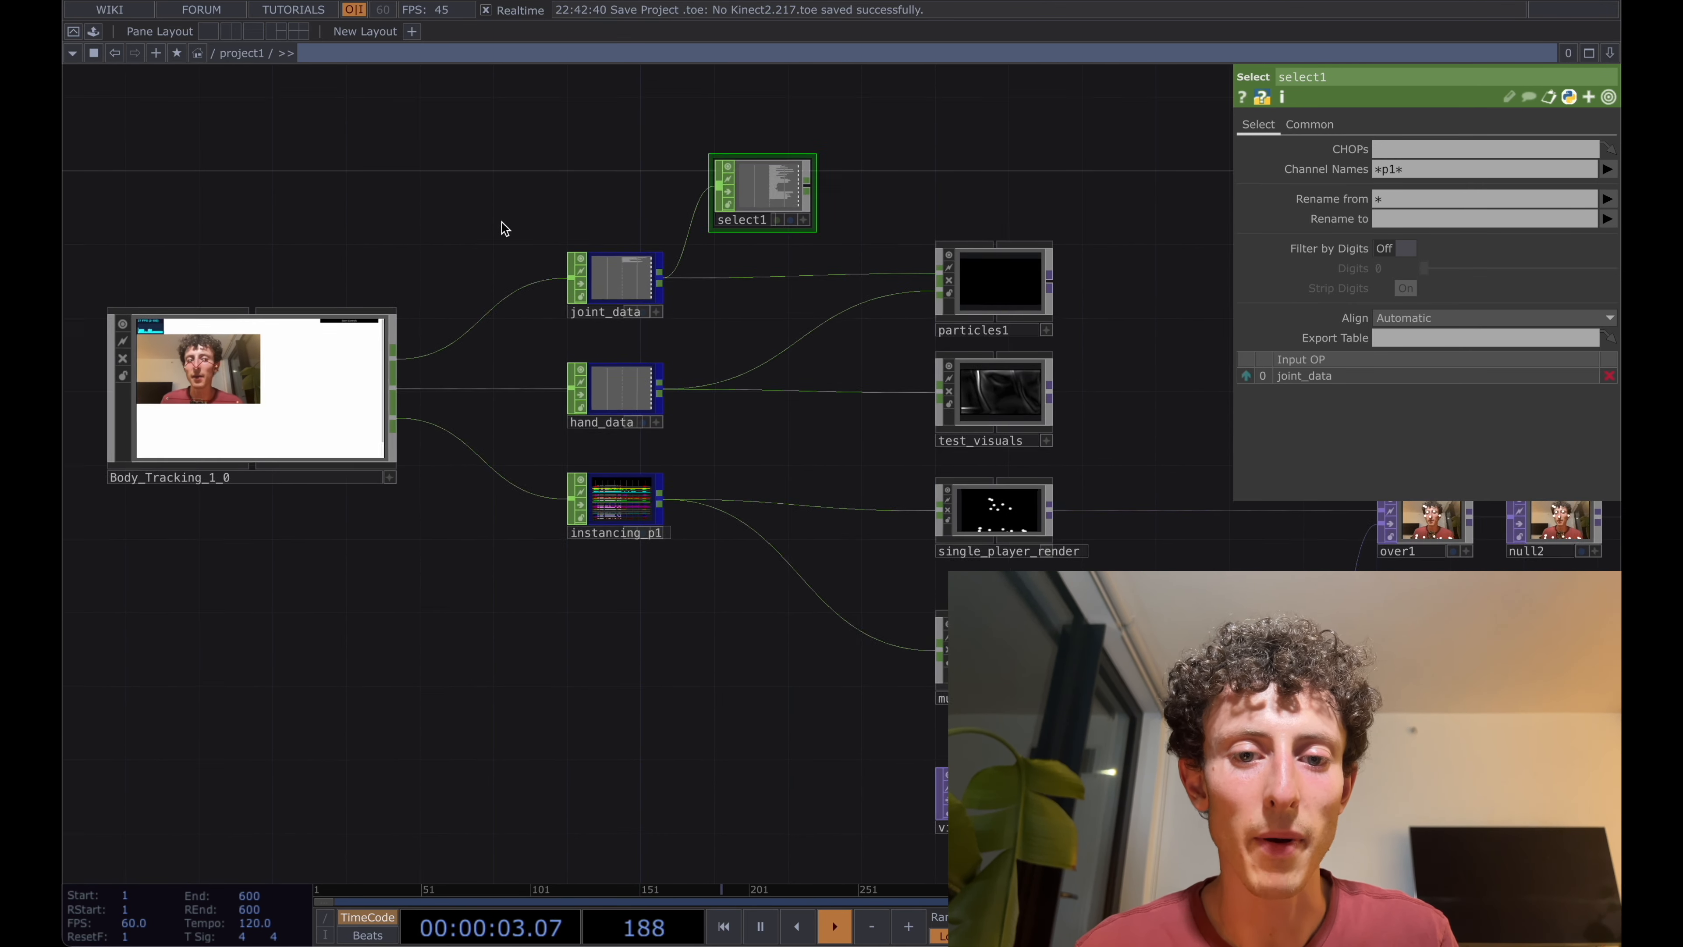
click(646, 403)
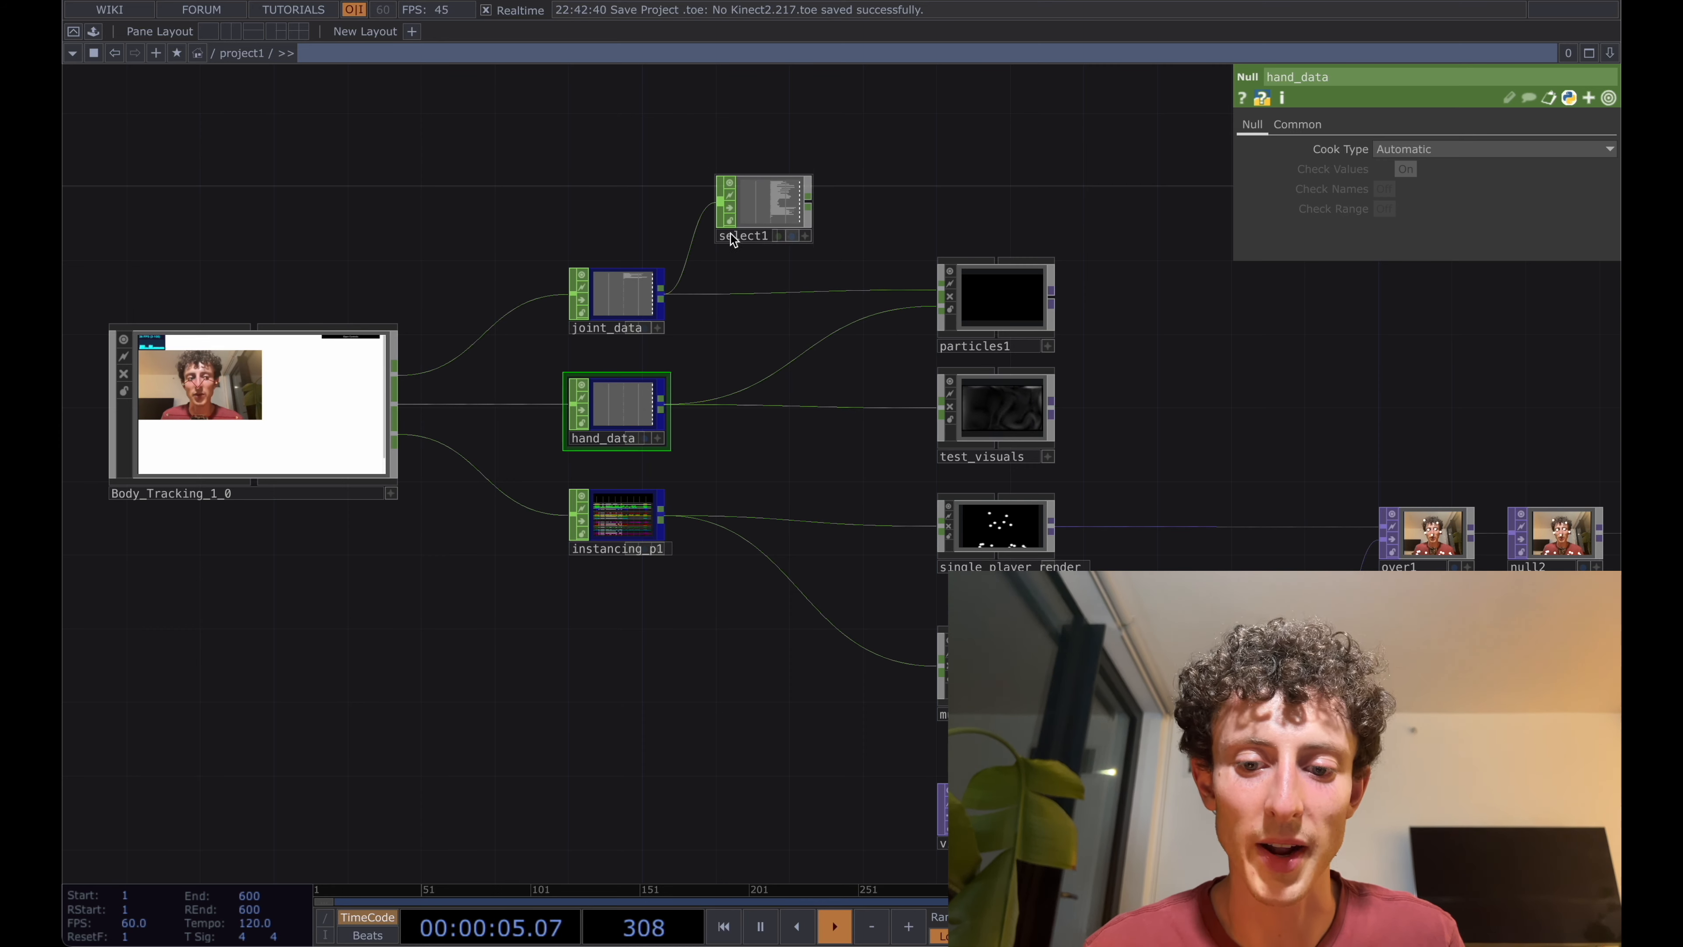
drag(564, 211, 542, 210)
click(301, 436)
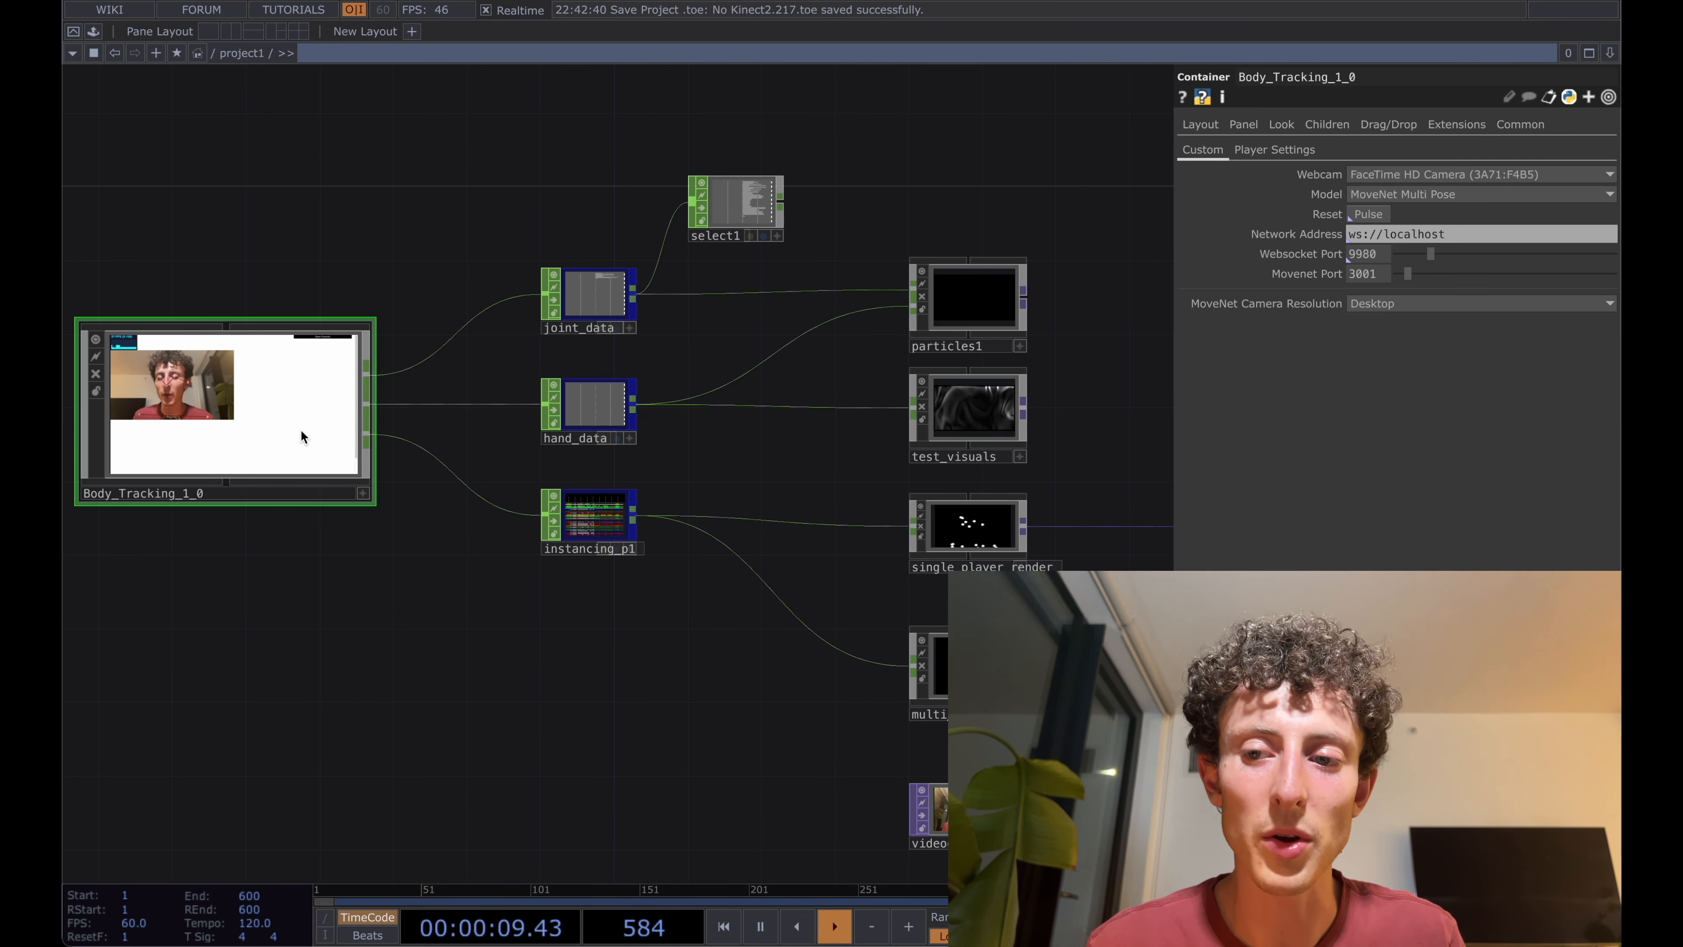
- Set the Player1 Color of the multi_player_render component to pink (1, 0, 0.5529412)
click(925, 710)
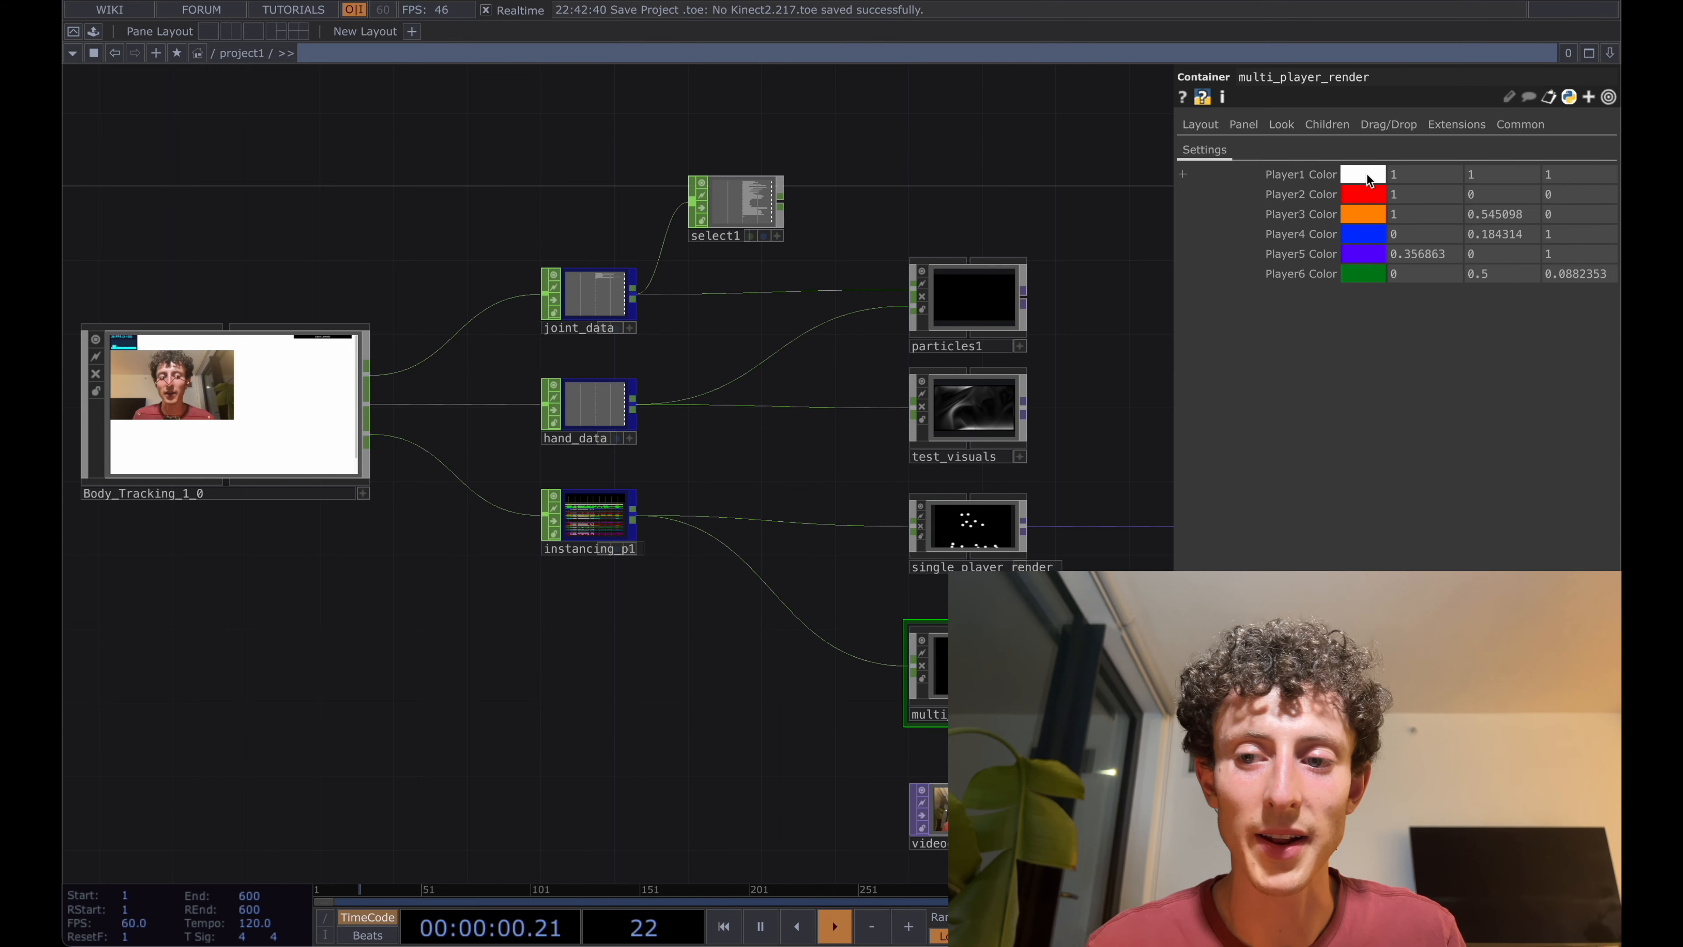
drag(971, 741, 849, 628)
scroll(843, 631, up, 5)
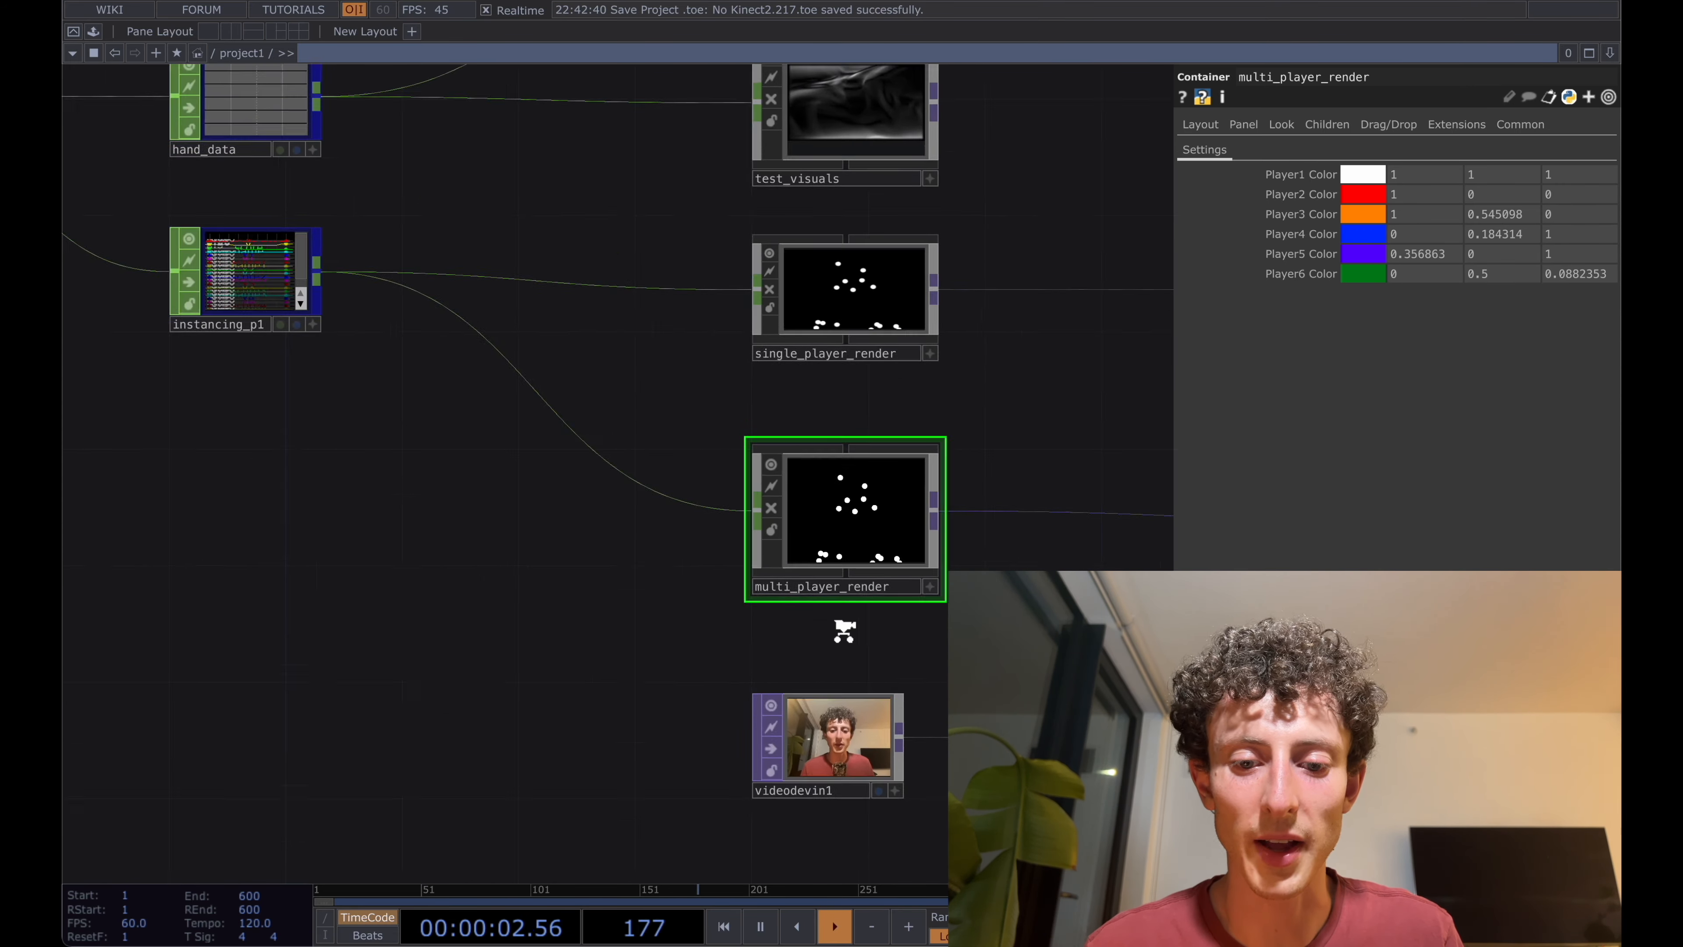
click(1365, 174)
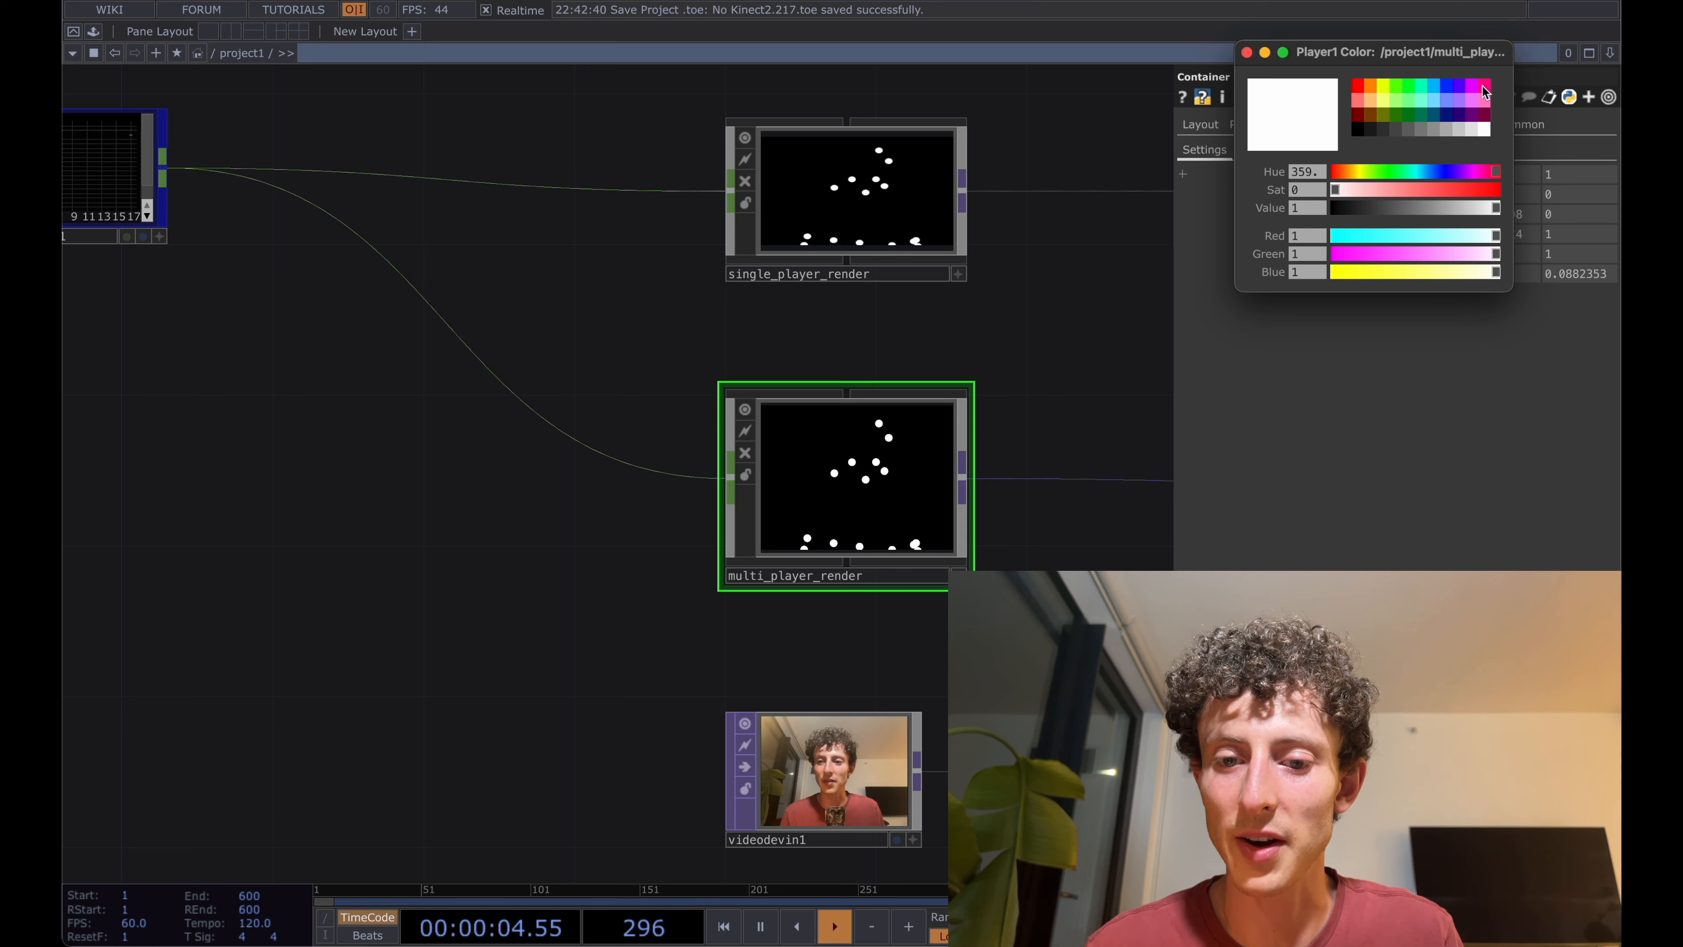
click(1484, 90)
click(1247, 52)
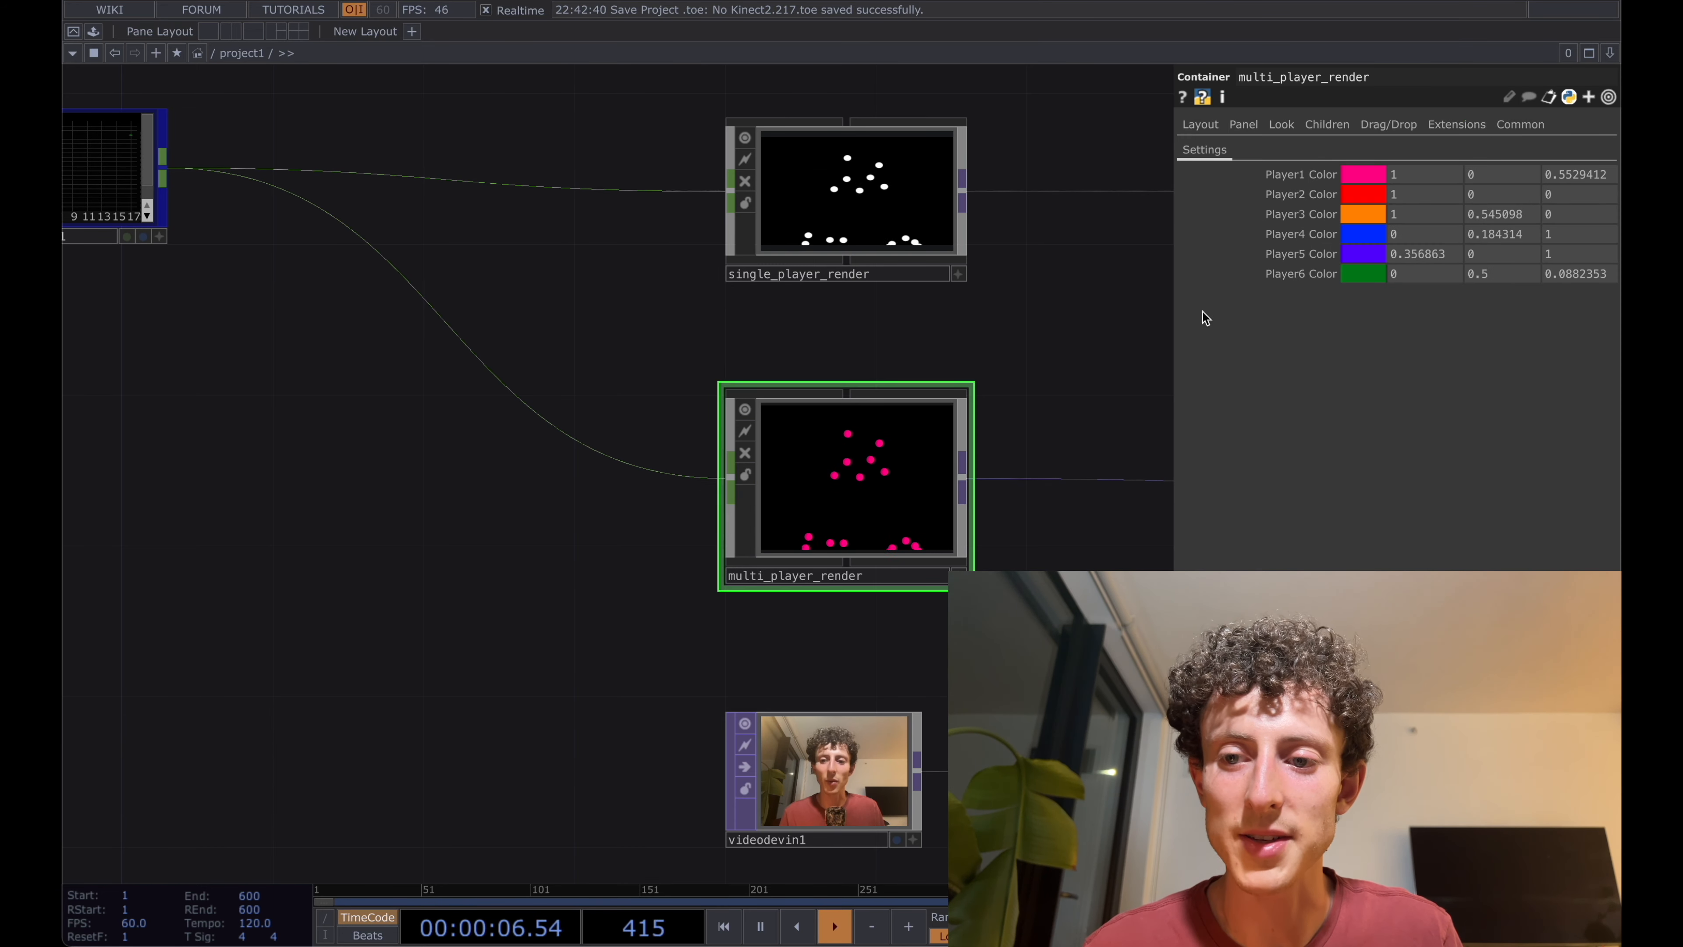
- Set the Player1 Color of multi_player_render back to white (1, 1, 1)
click(1381, 176)
click(1485, 128)
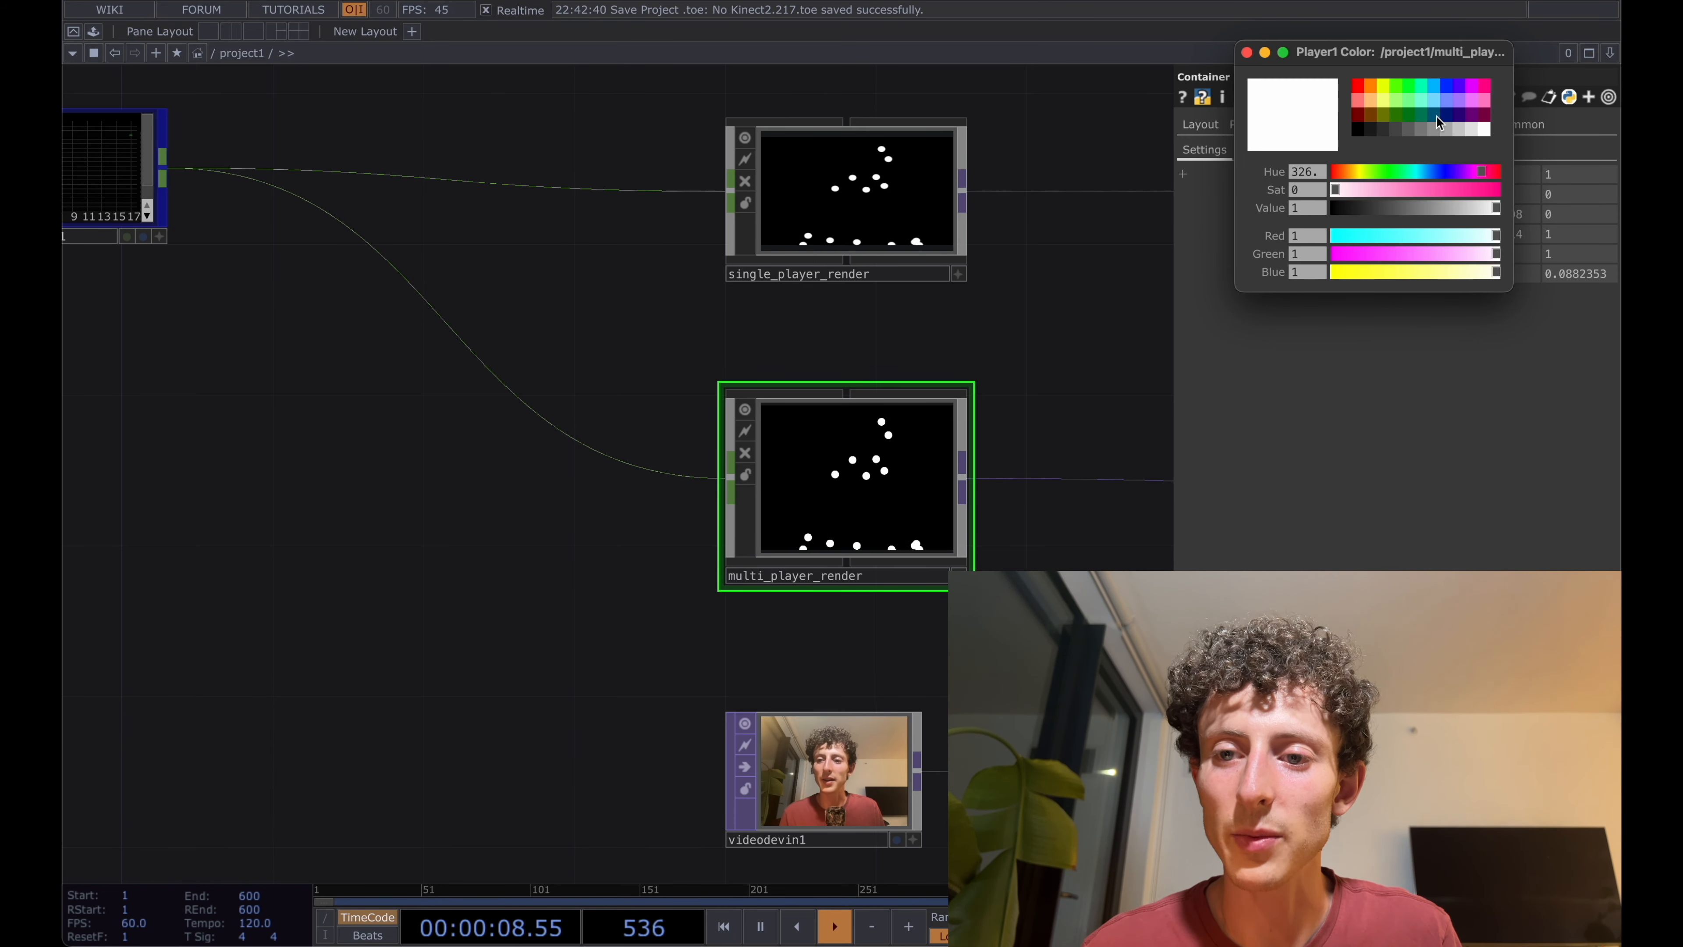
click(1247, 52)
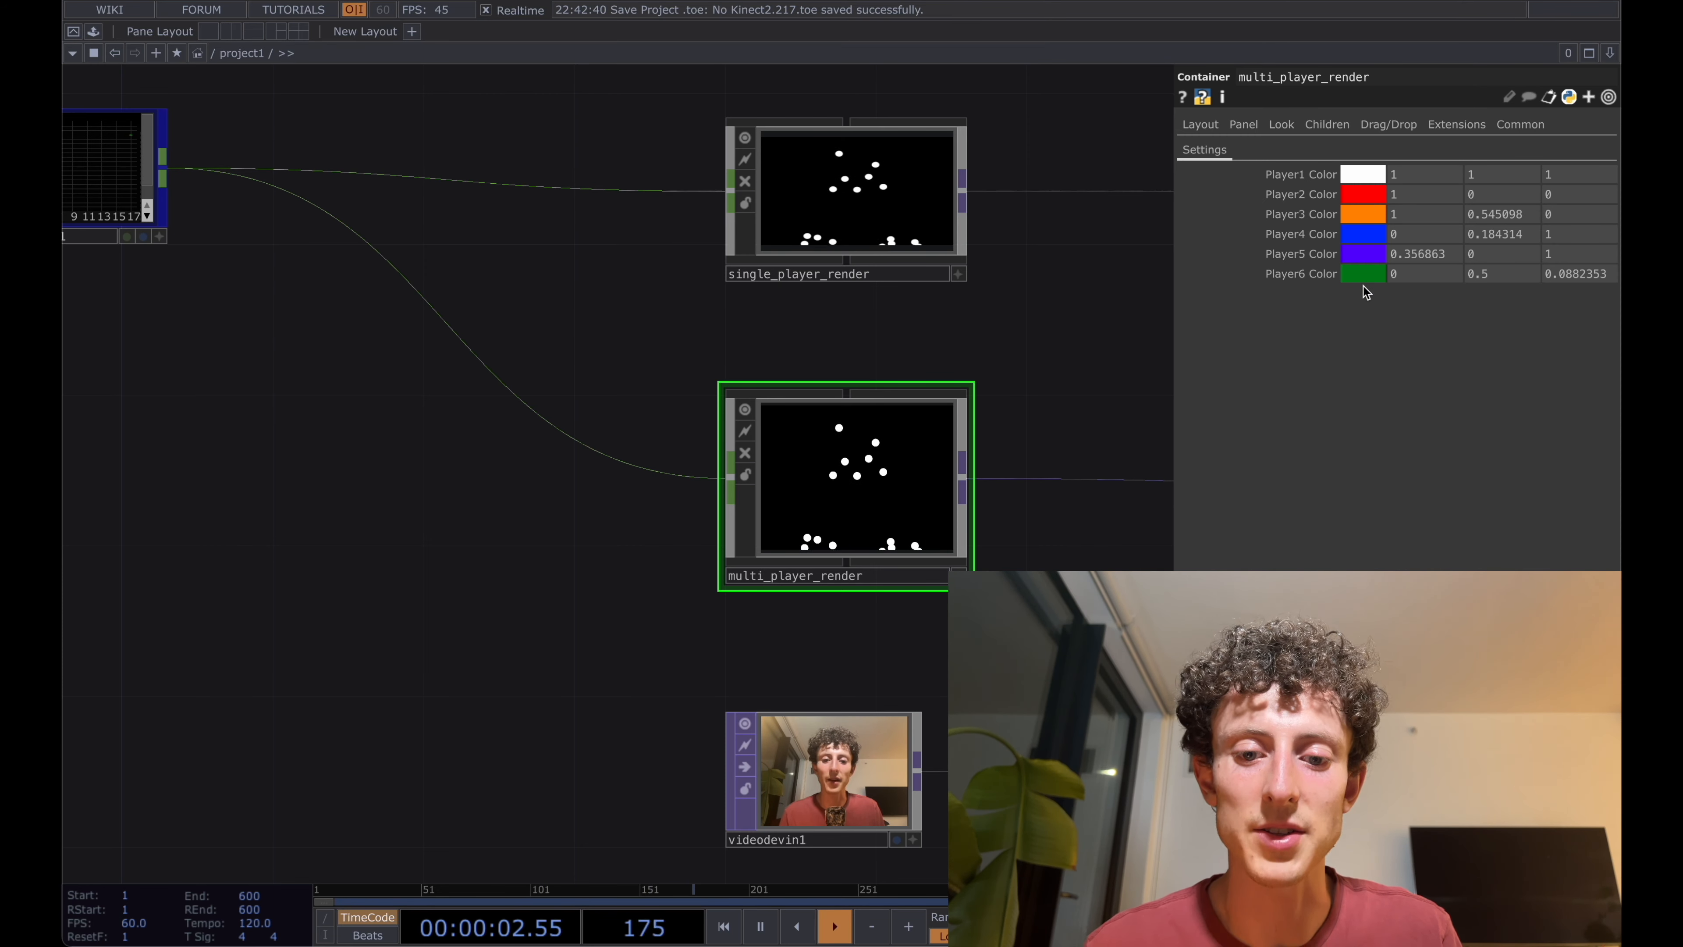
- Set the Body_Tracking_1_0 component's model to BlazePoze Lite
scroll(743, 460, right, 3)
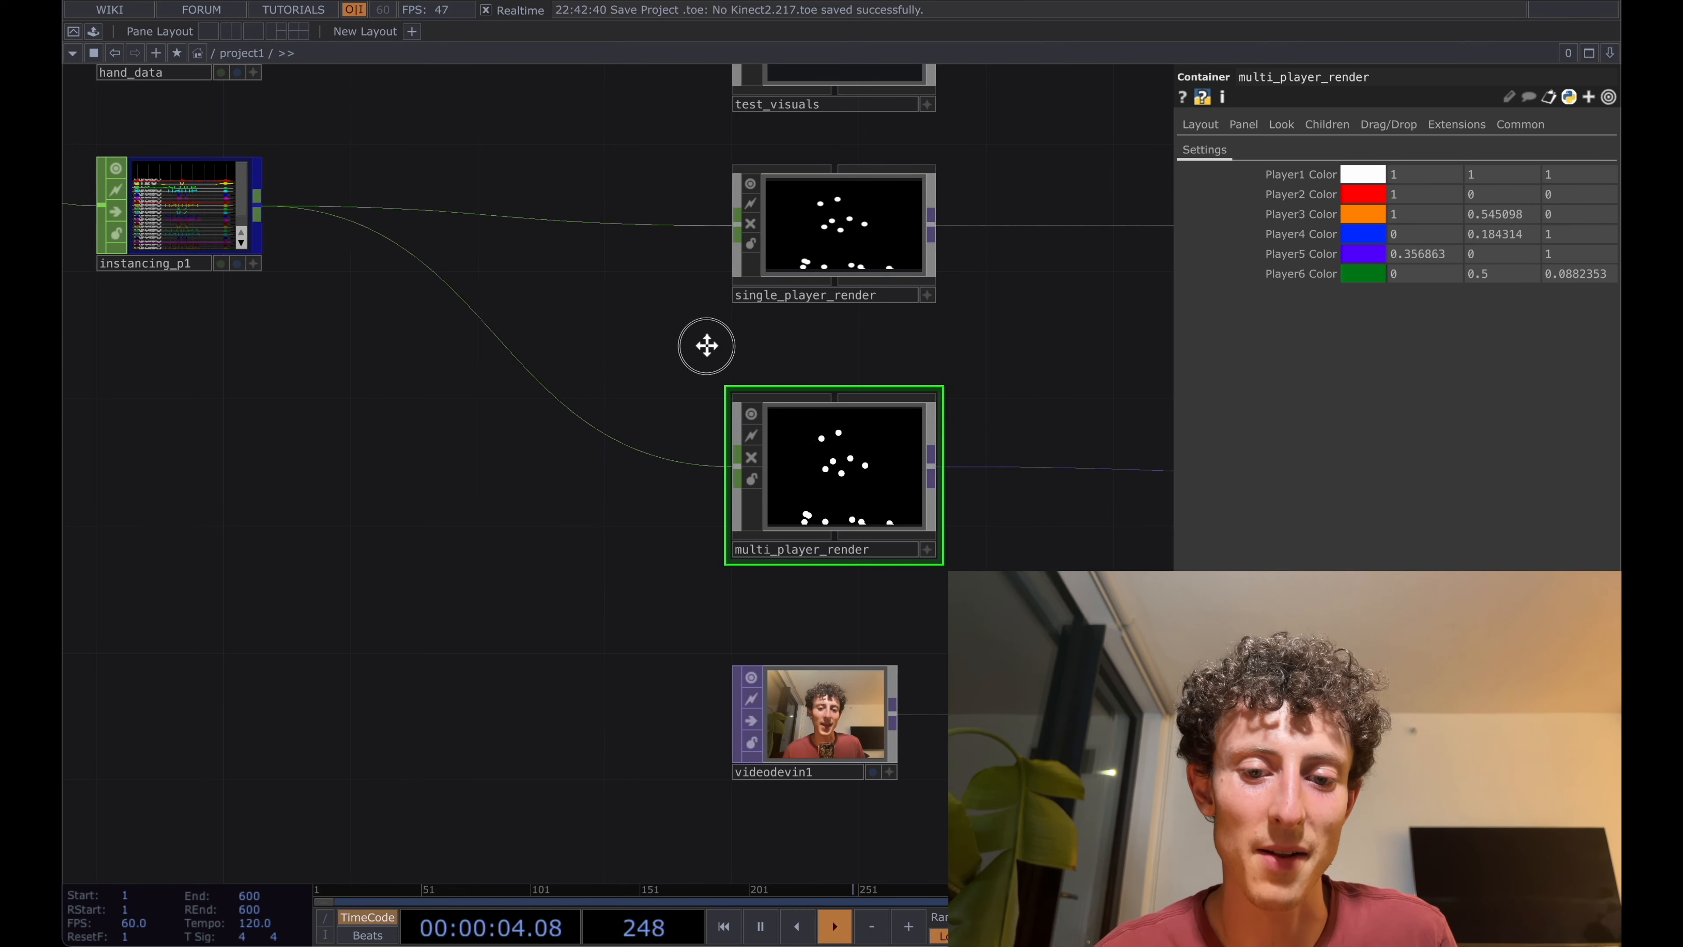
middle_drag(703, 341, 713, 345)
scroll(714, 346, down, 1)
drag(466, 318, 550, 509)
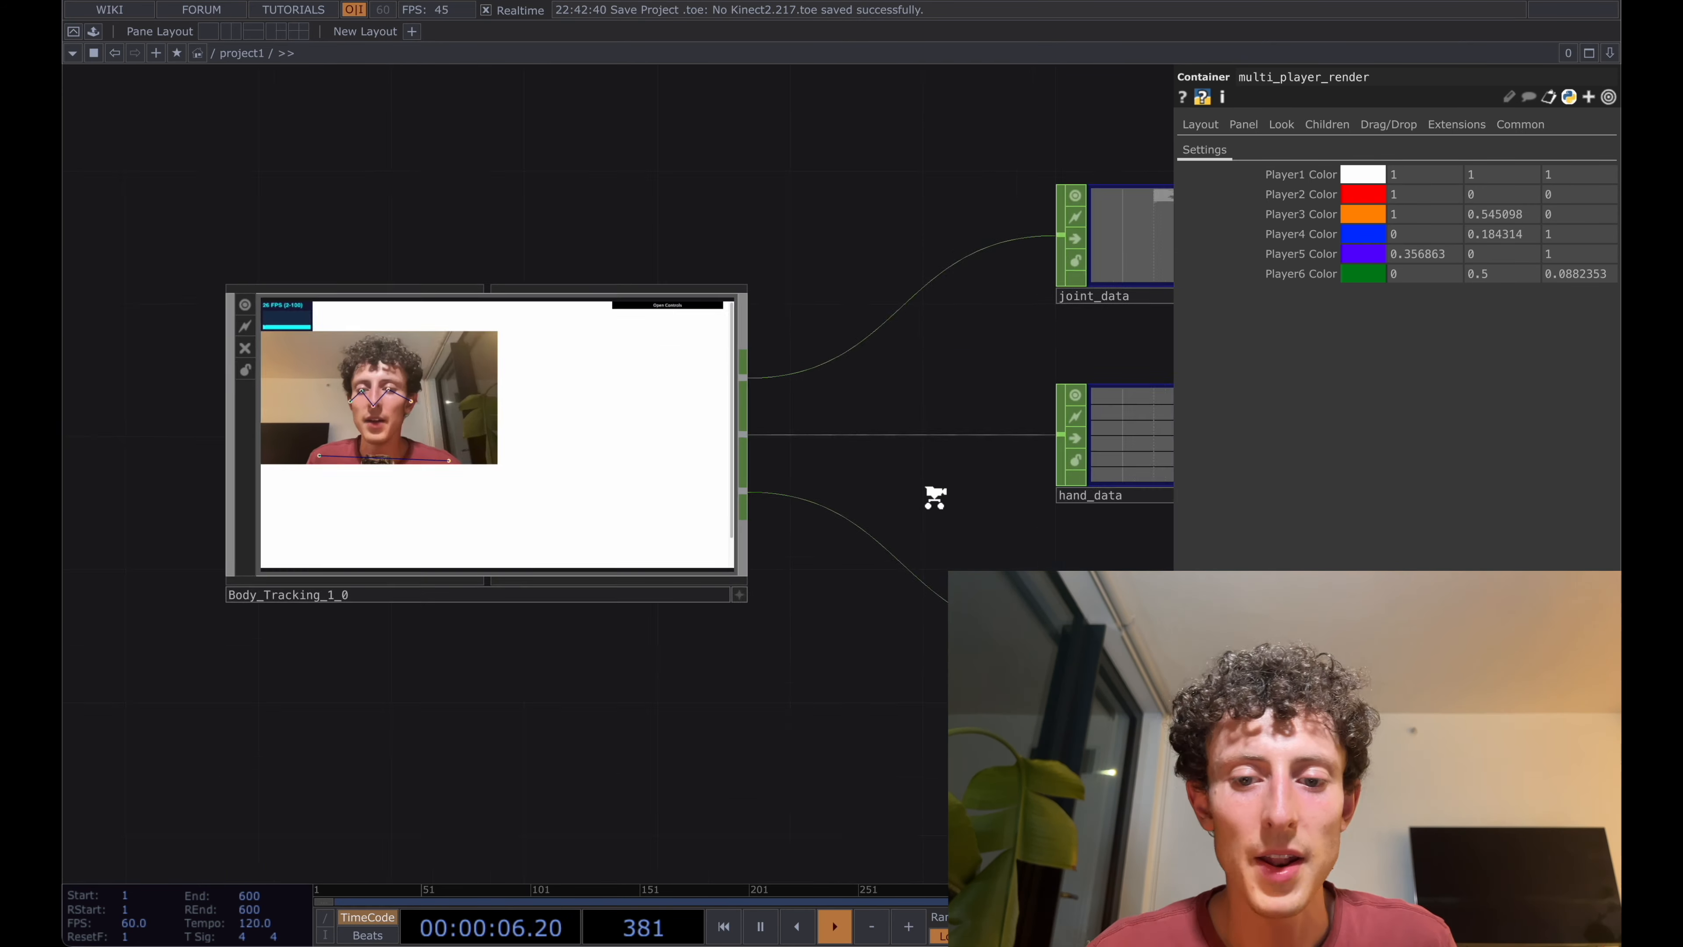
scroll(936, 496, down, 4)
click(379, 428)
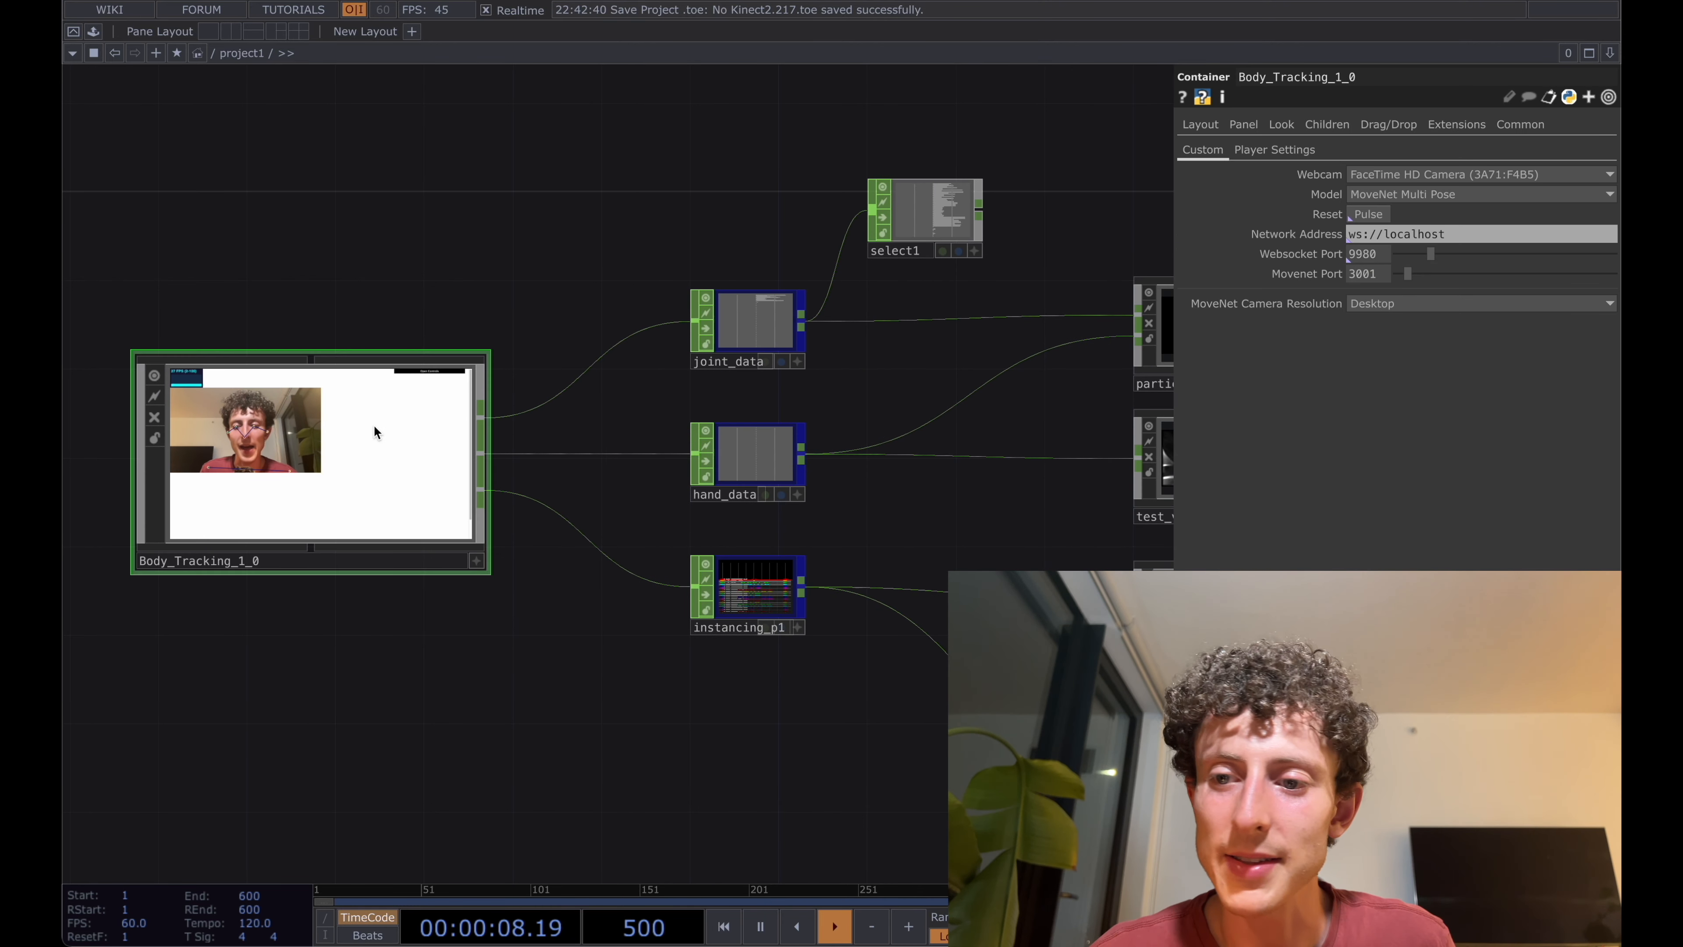
click(1404, 199)
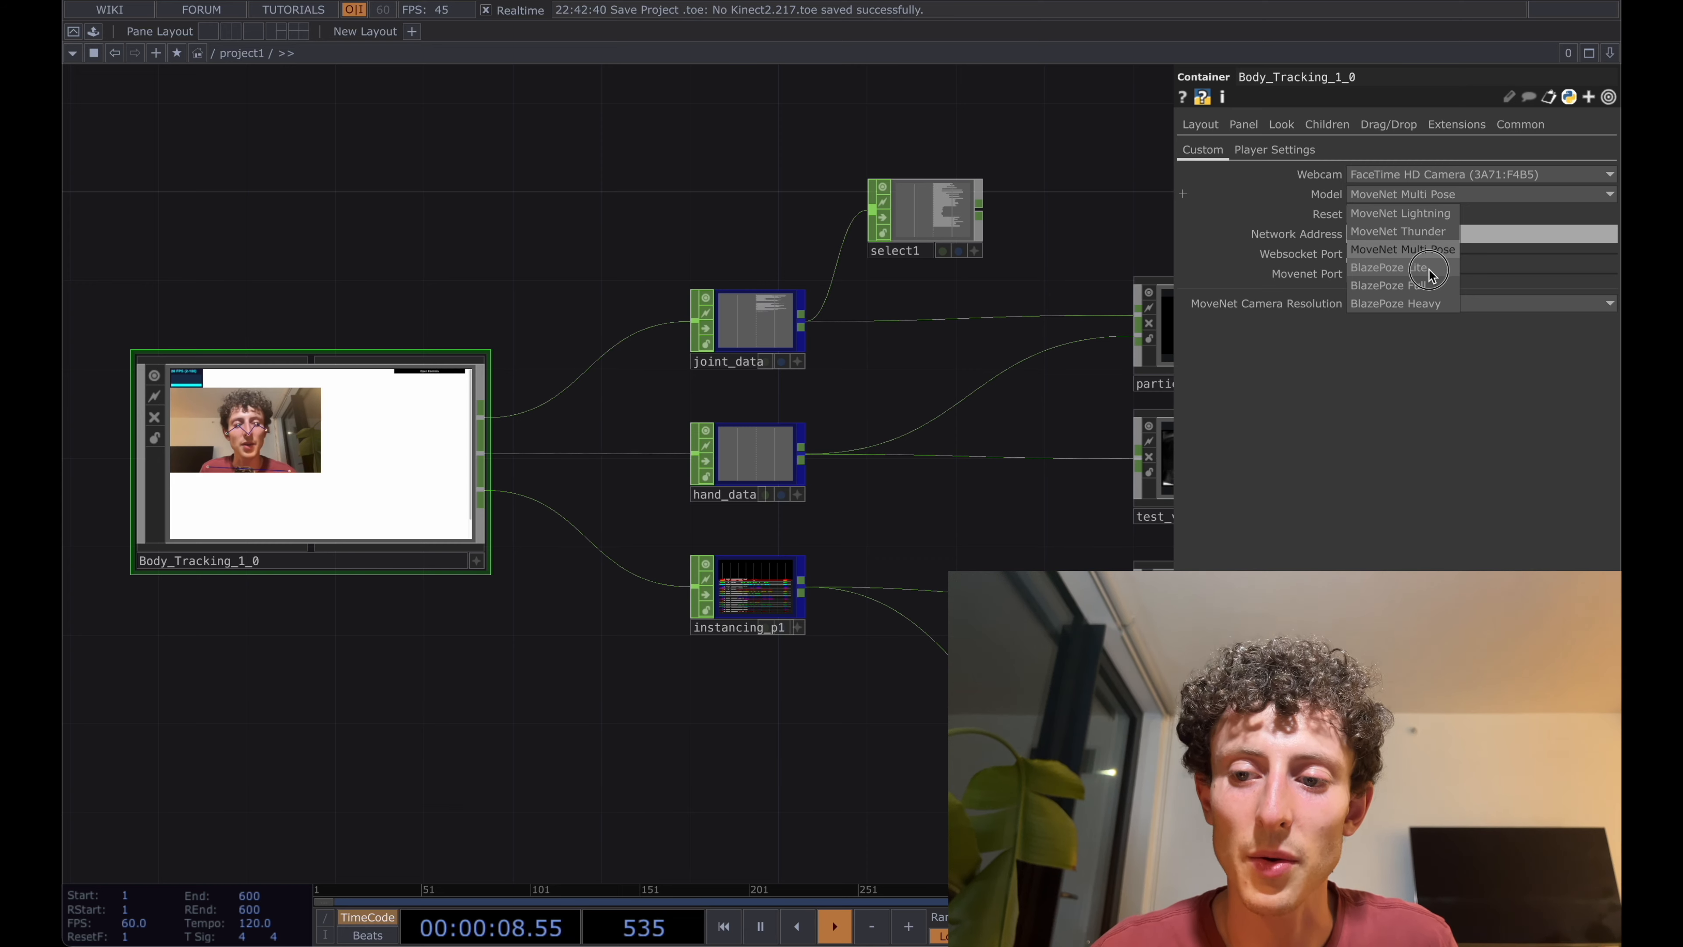
click(1430, 269)
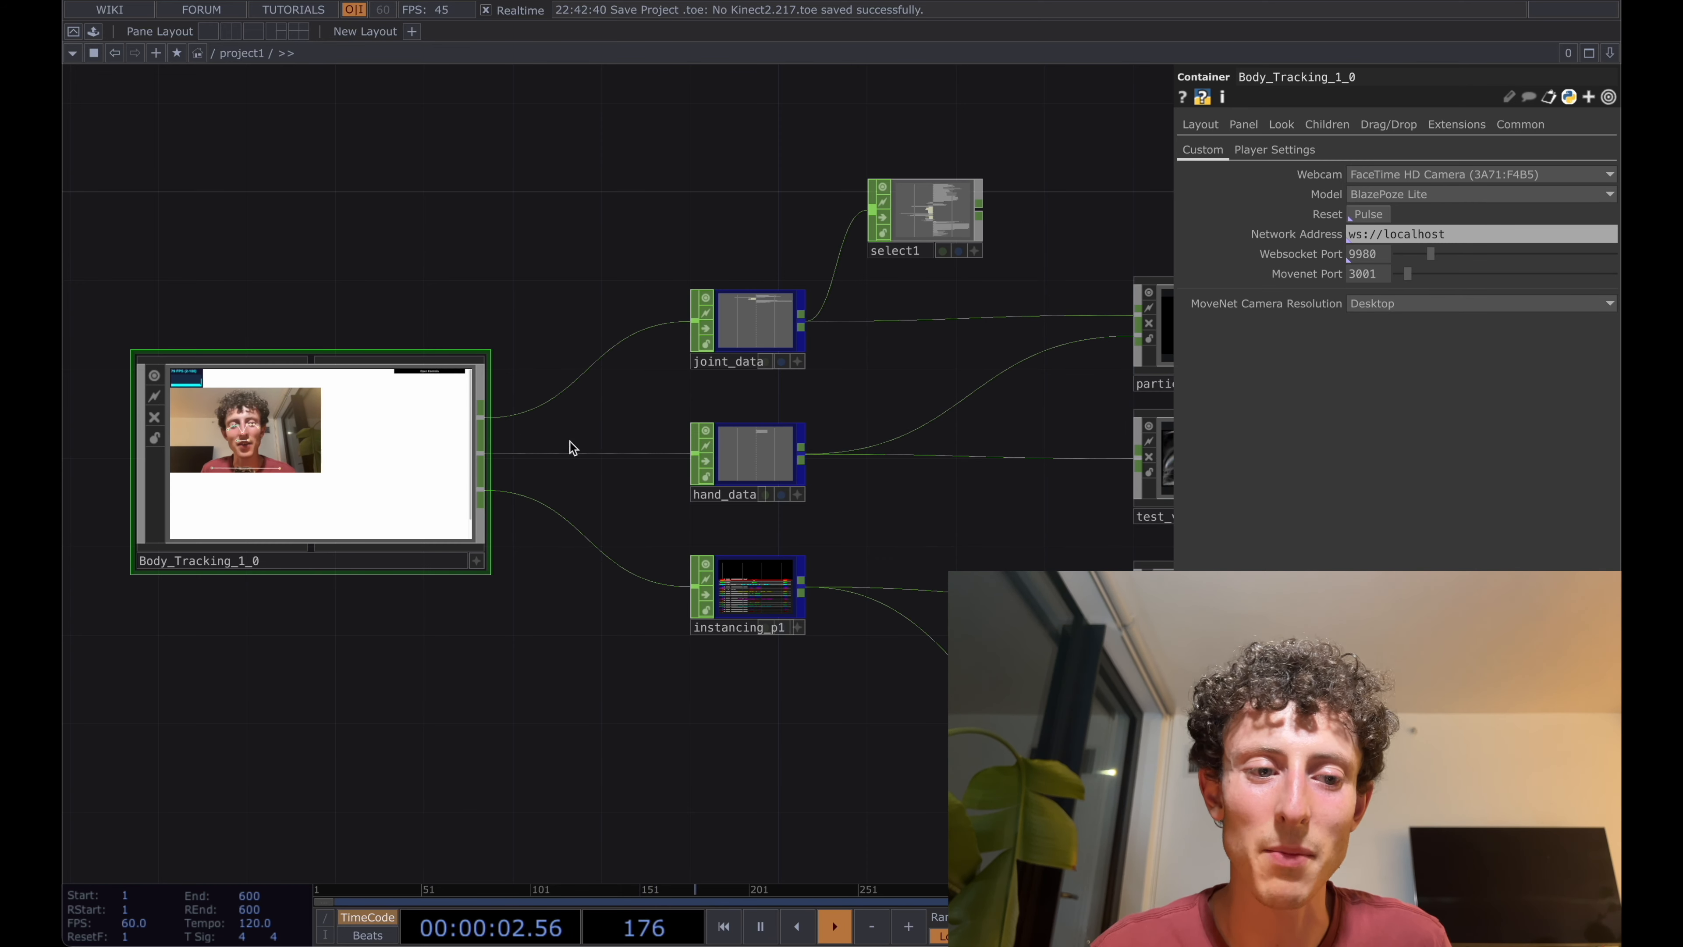
- Examine the tracking overlay and frame rate in the Body_Tracking_1_0 preview, along with the project's FPS setting
scroll(131, 354, up, 6)
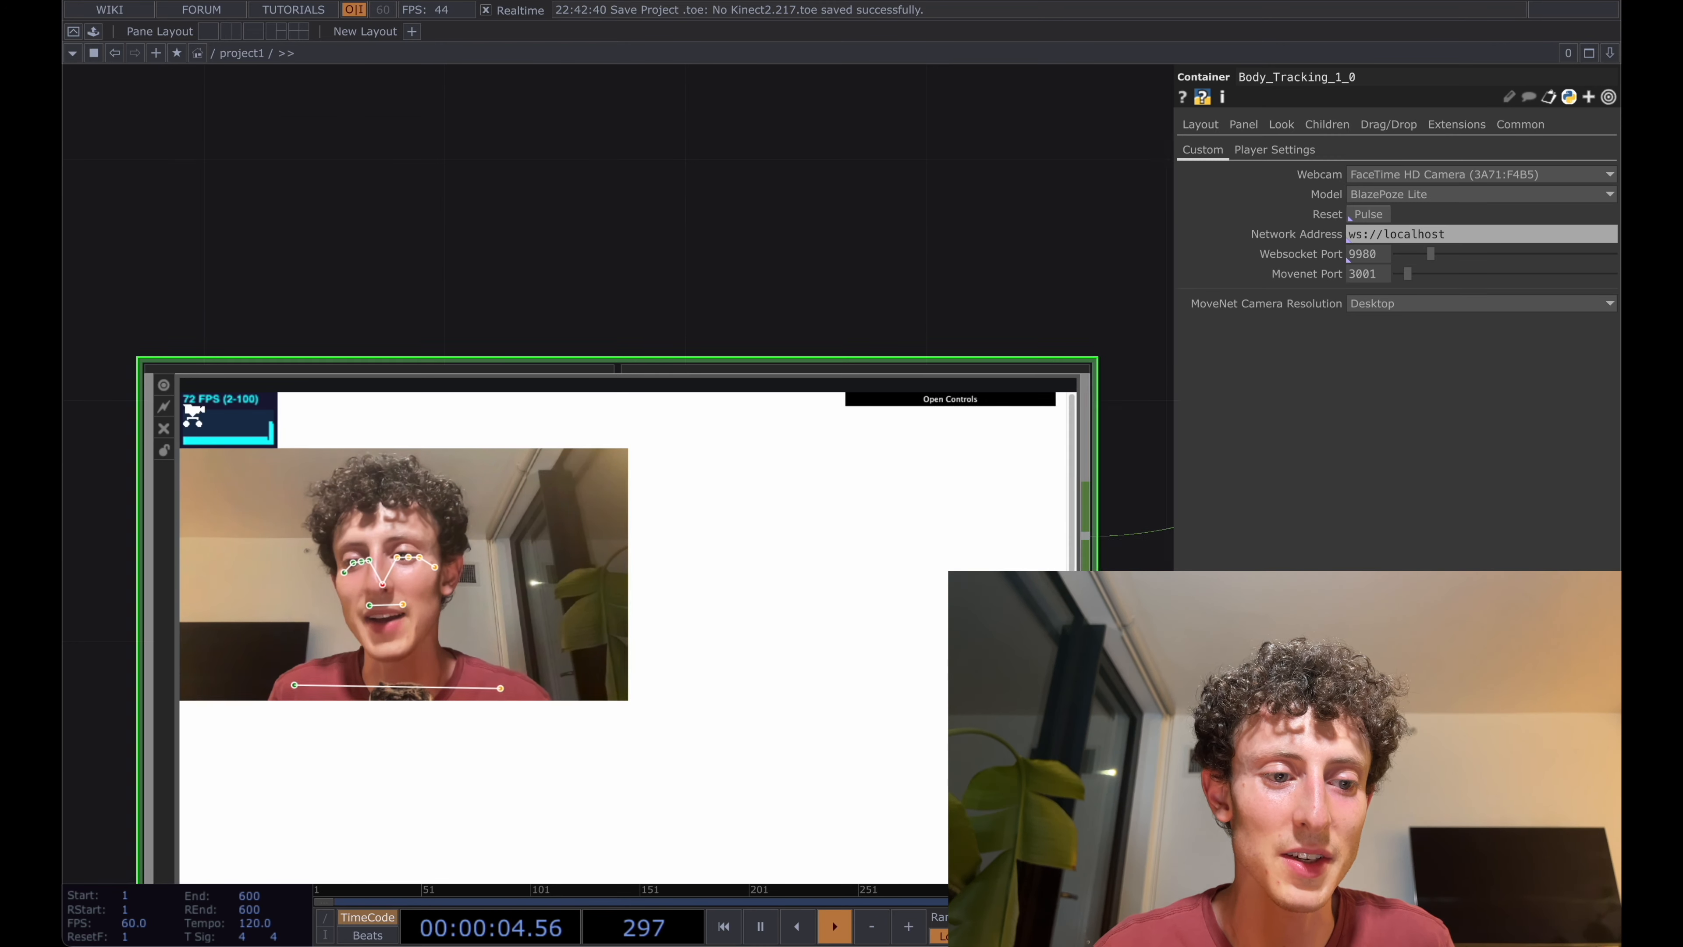
scroll(199, 414, down, 2)
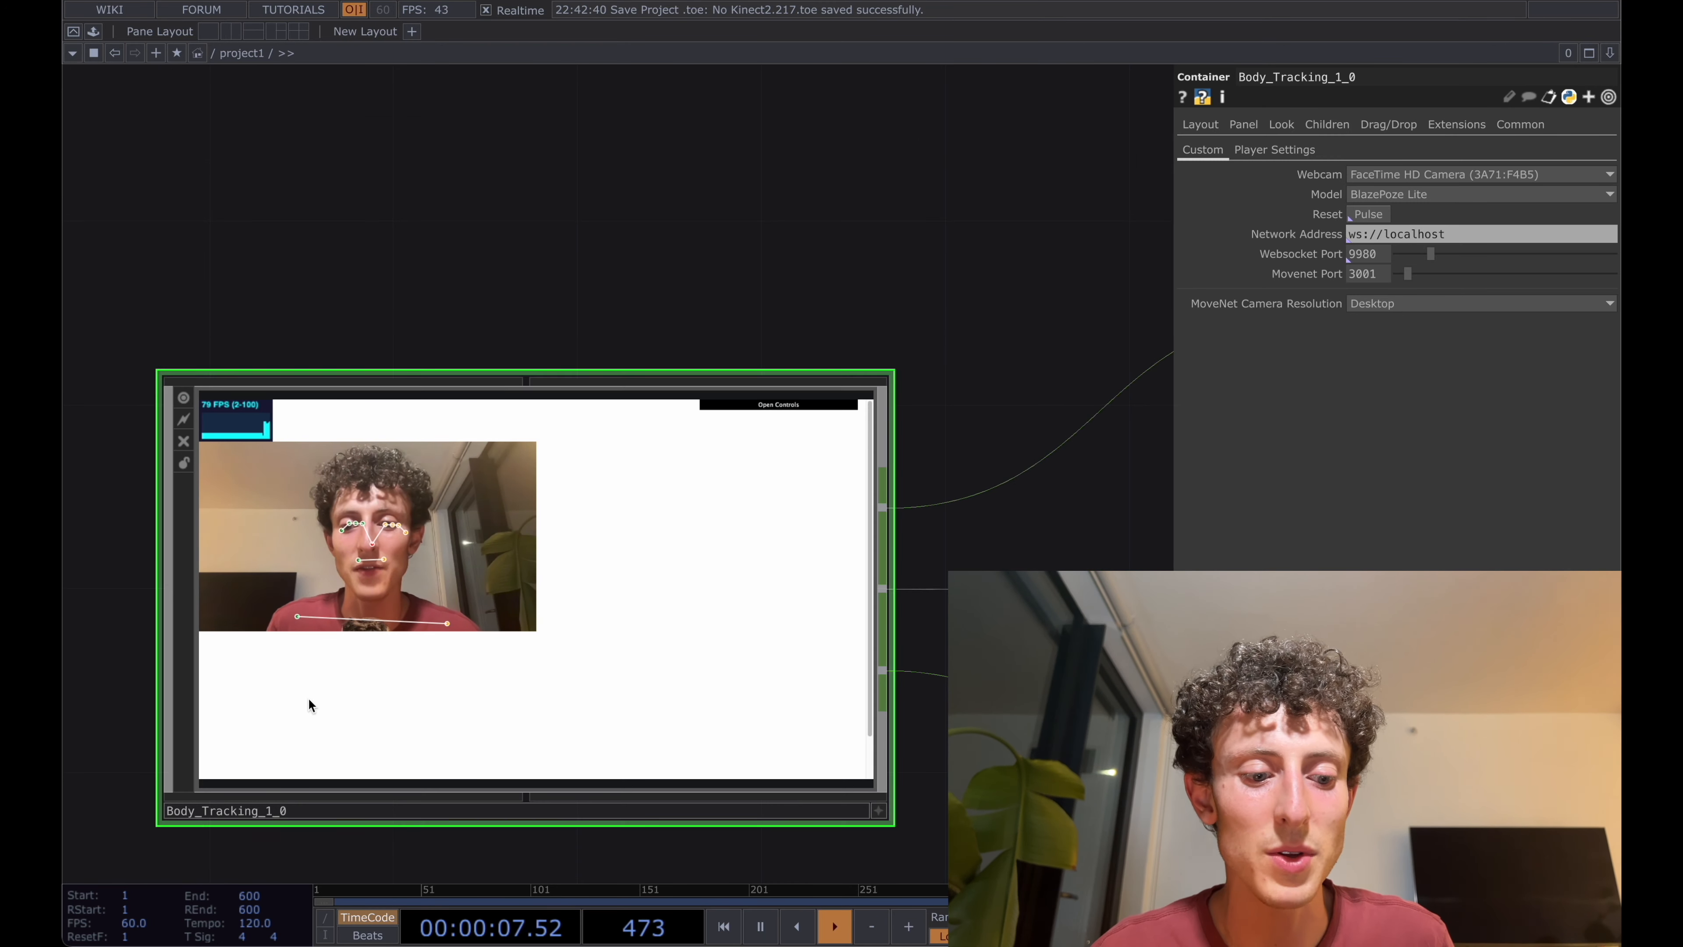
click(135, 923)
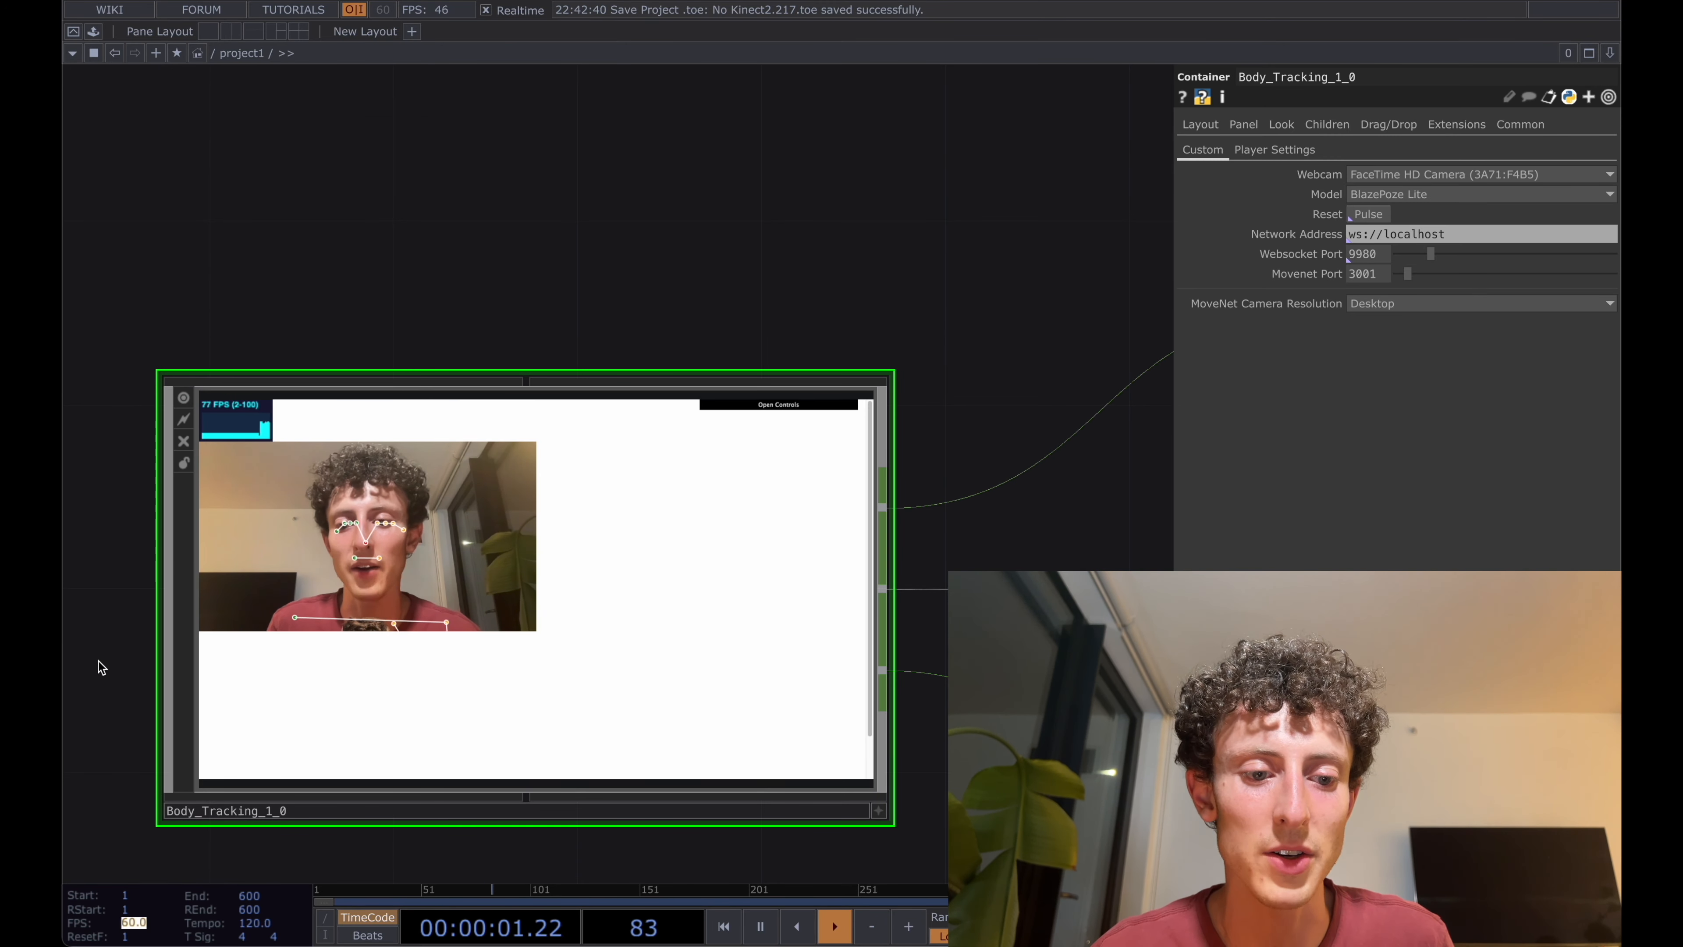
scroll(119, 683, down, 2)
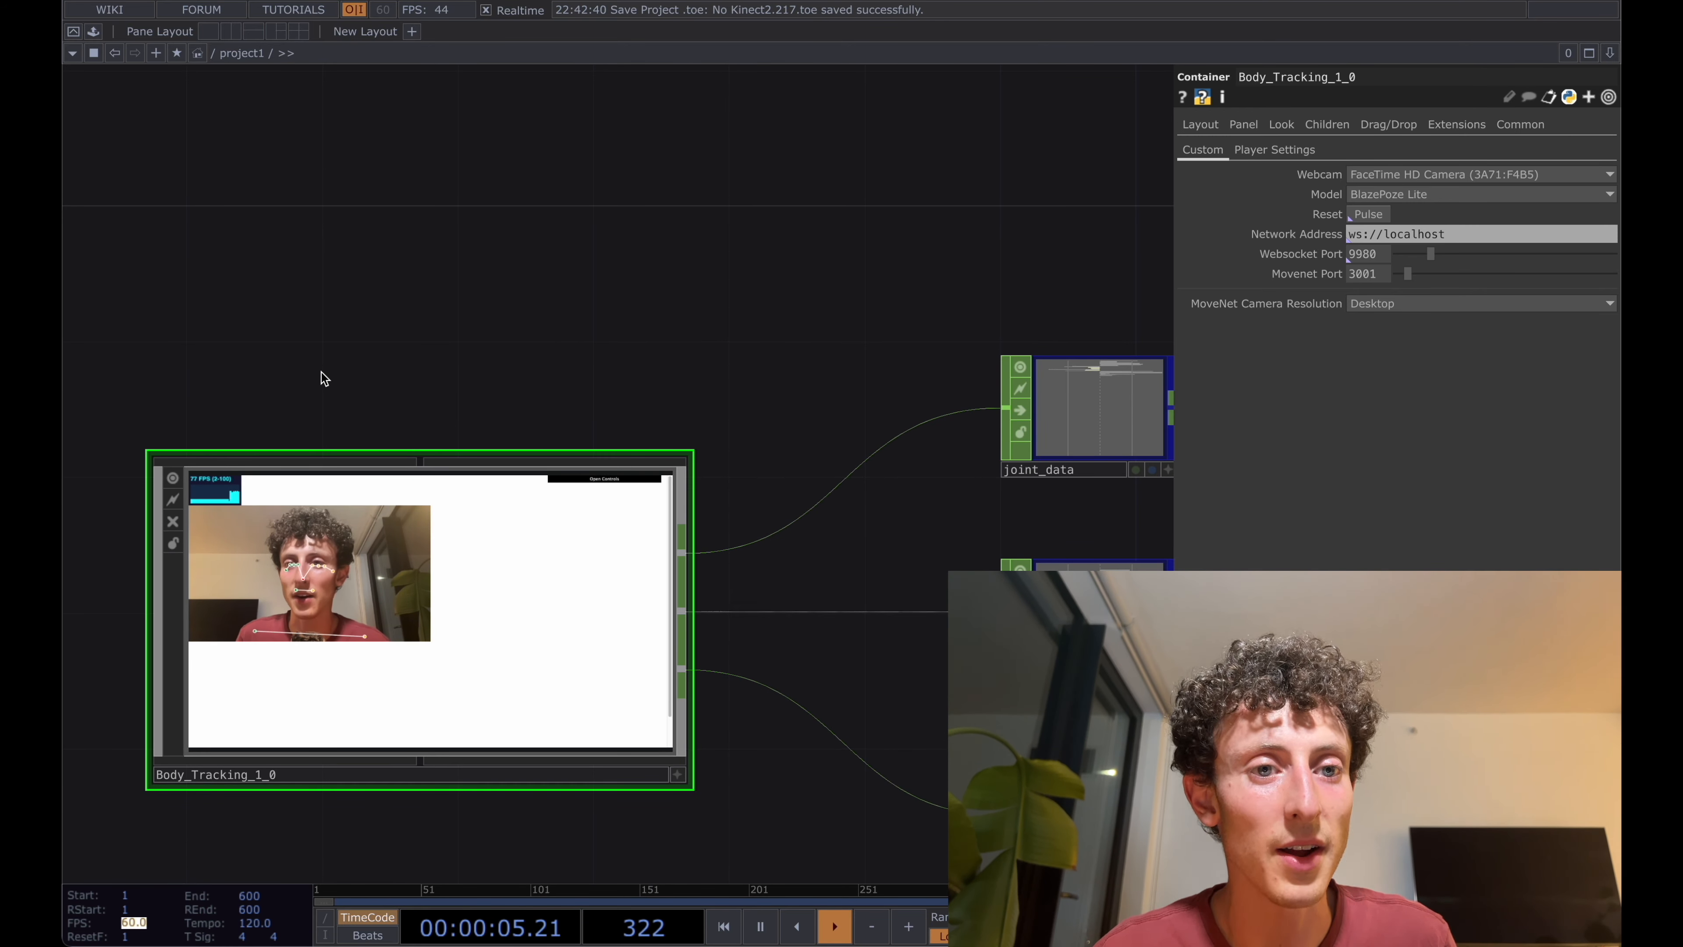
drag(417, 365, 428, 321)
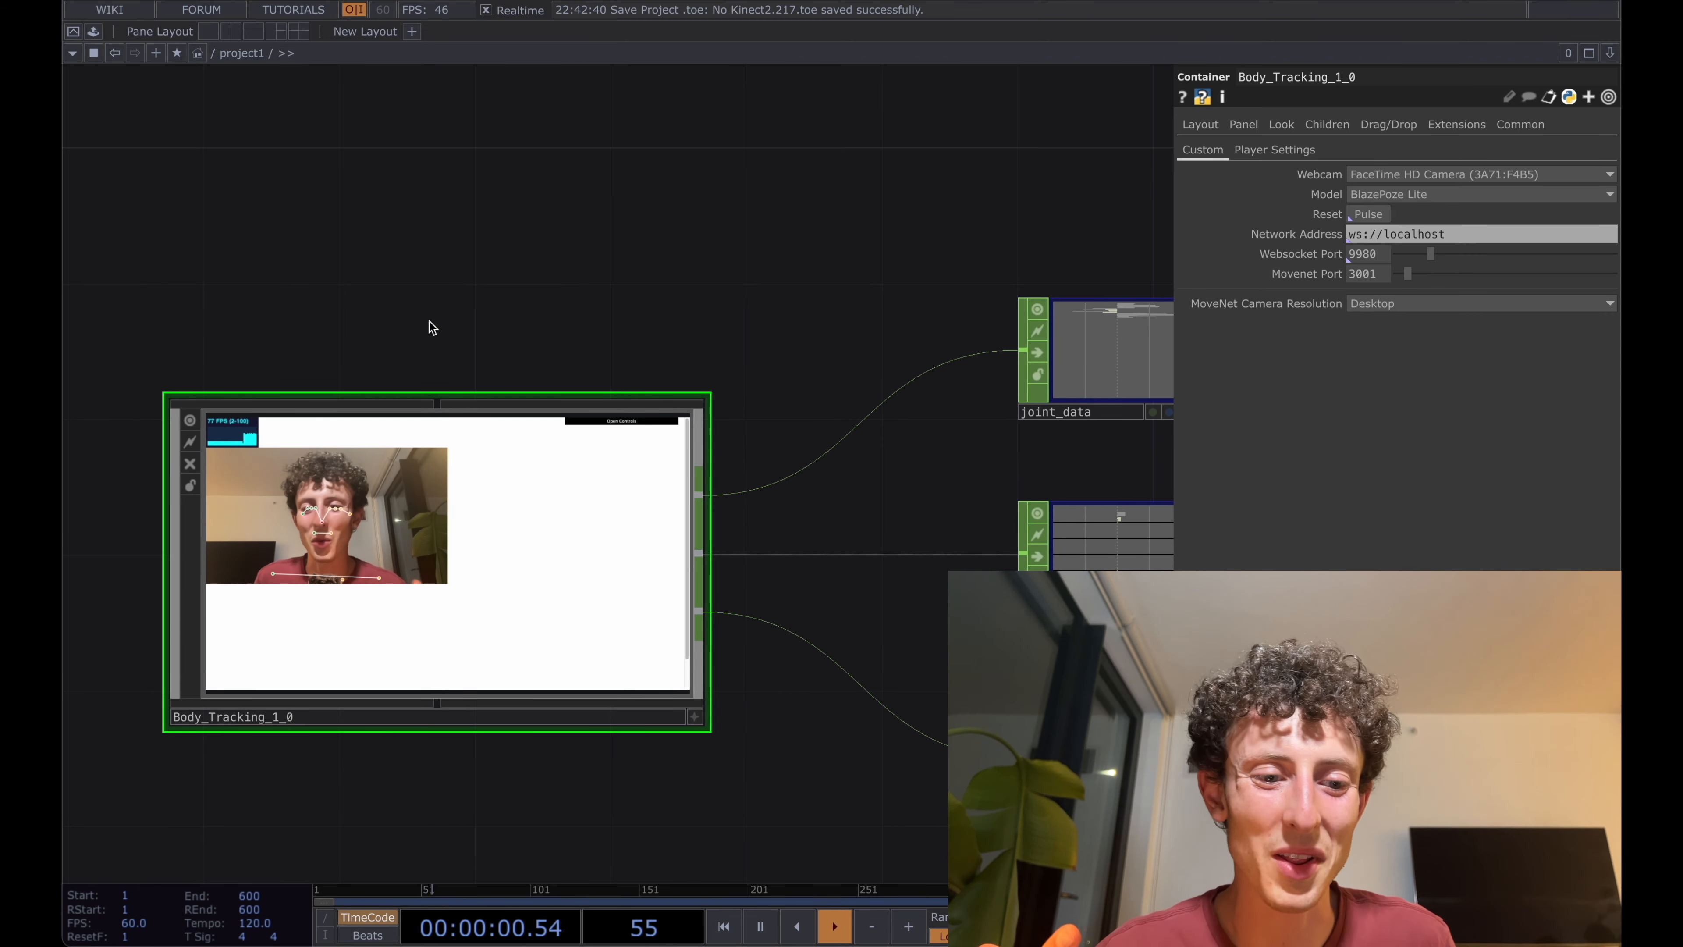
drag(557, 295, 470, 296)
scroll(470, 296, down, 1)
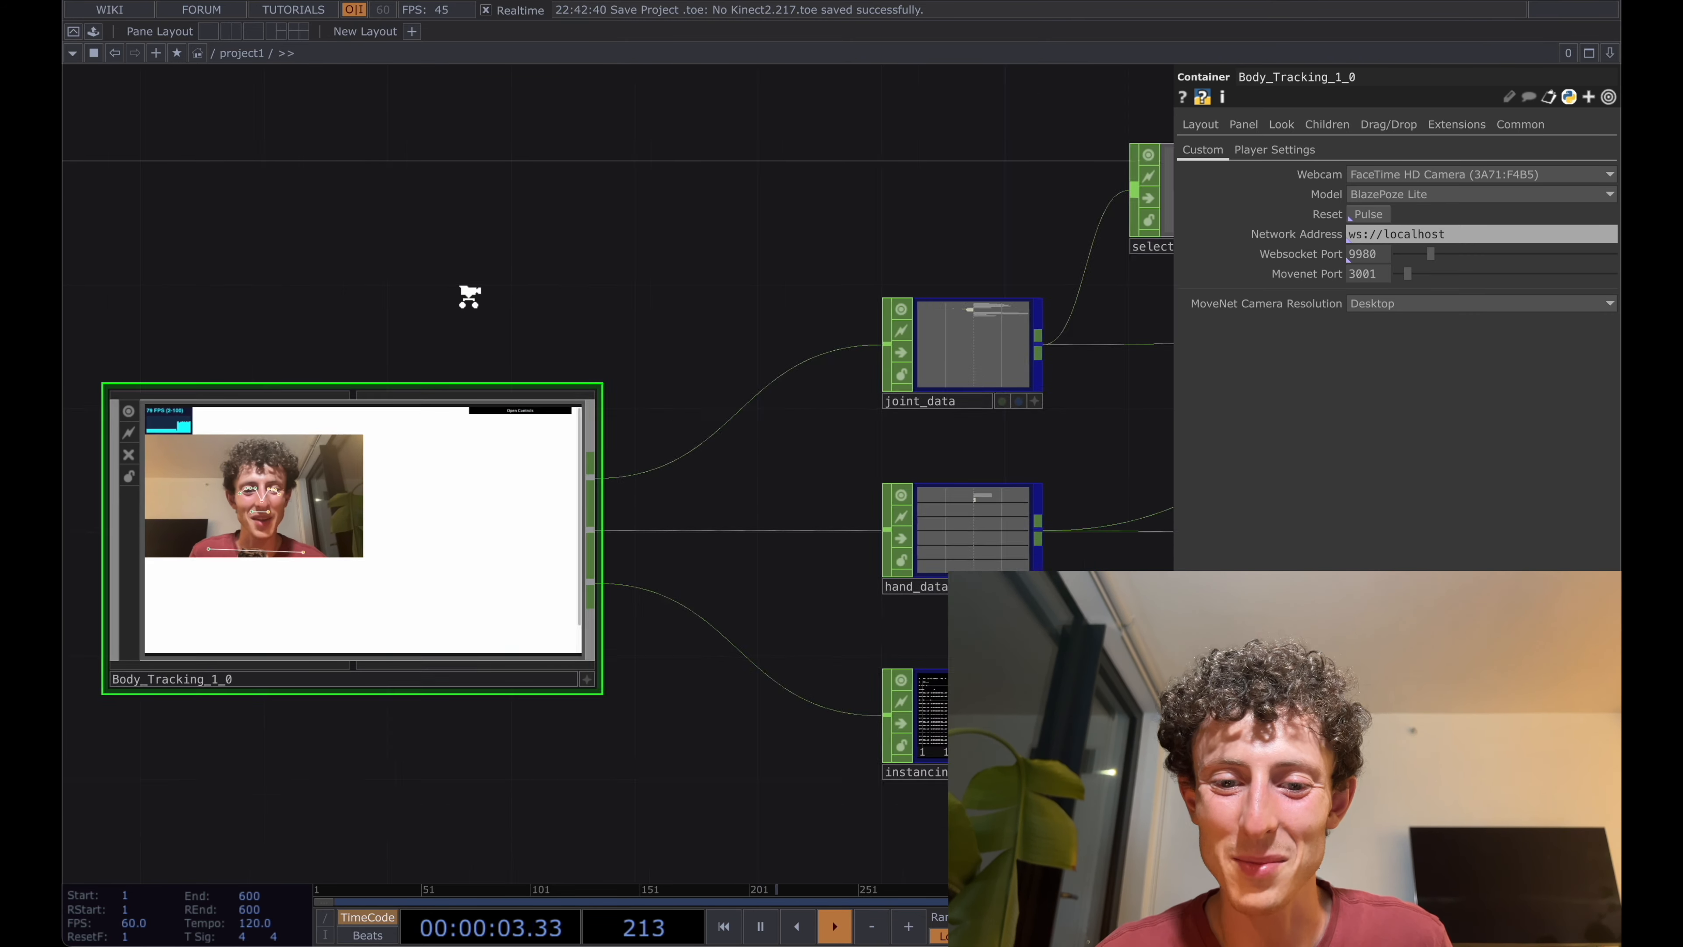
scroll(470, 296, down, 3)
drag(674, 279, 728, 270)
drag(624, 286, 580, 300)
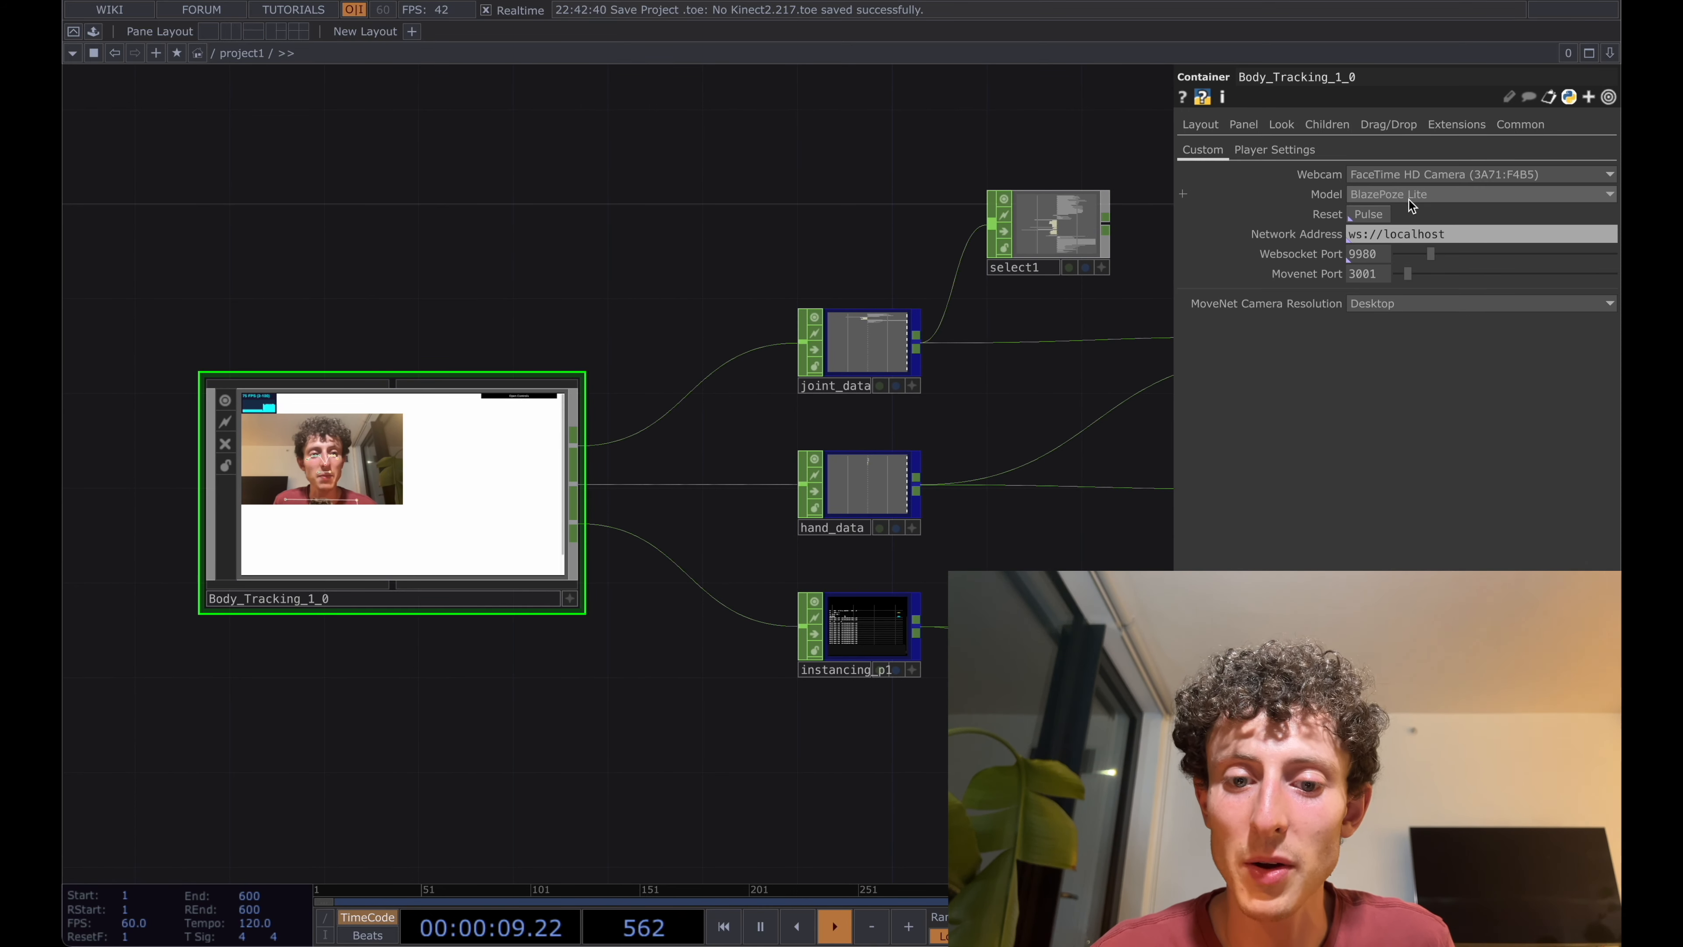
- Inspect the face and hand points that the BlazePoze Lite model draws in the single_player_render preview
drag(1045, 398, 772, 331)
click(1073, 759)
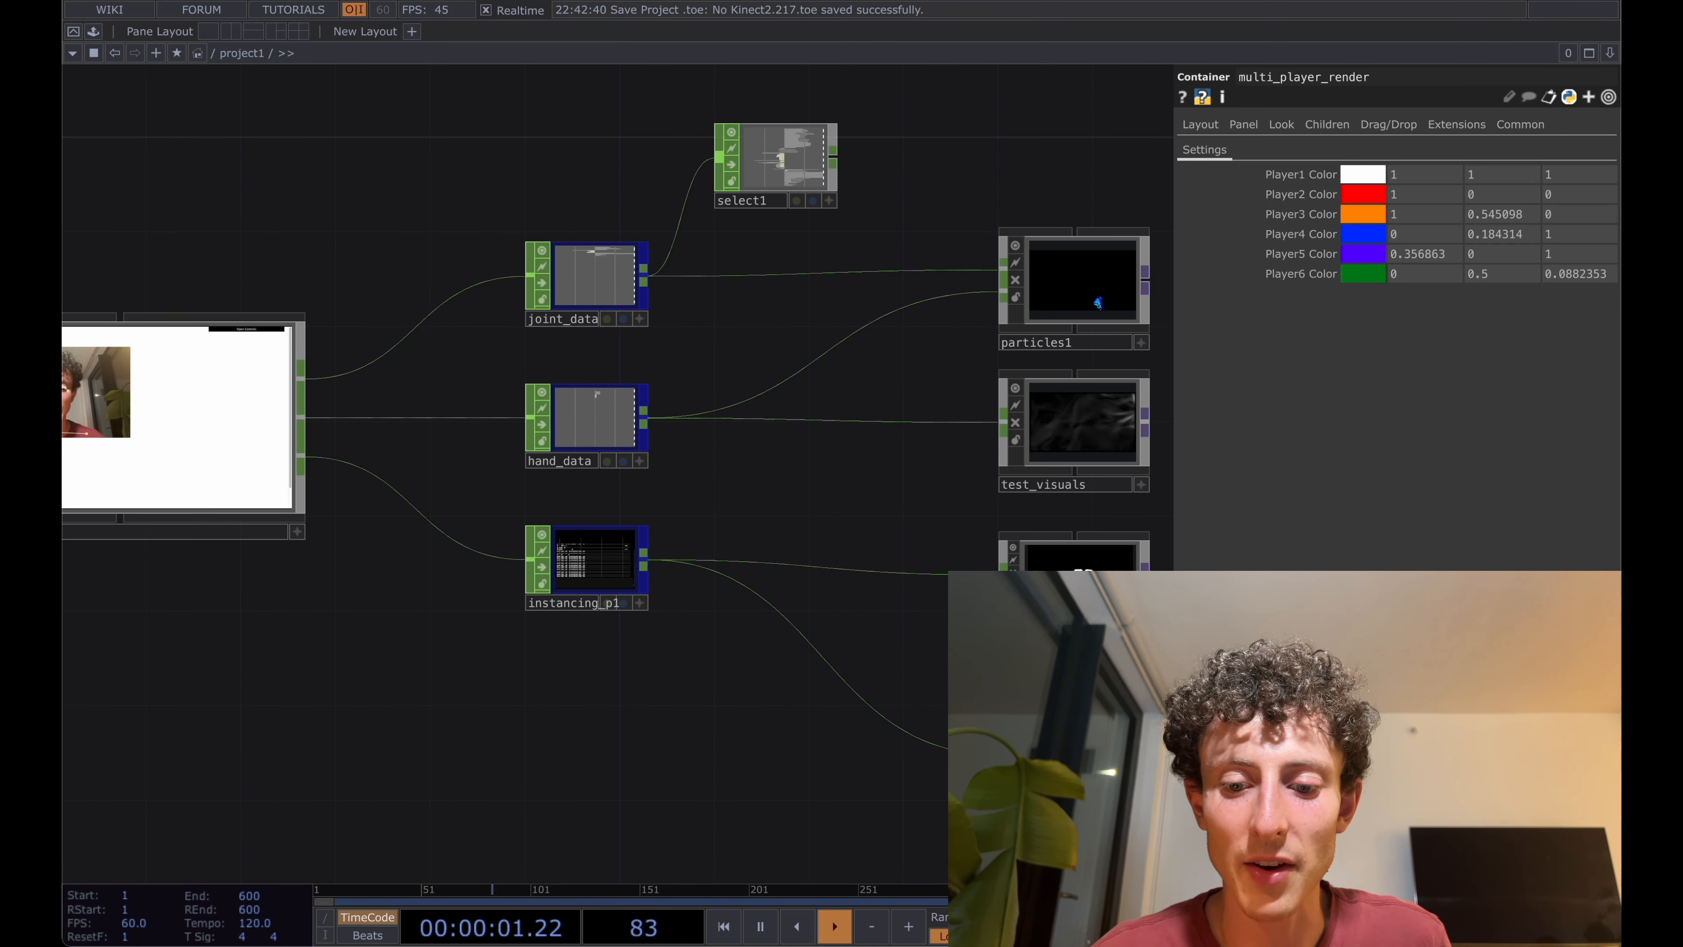
scroll(1112, 540, up, 6)
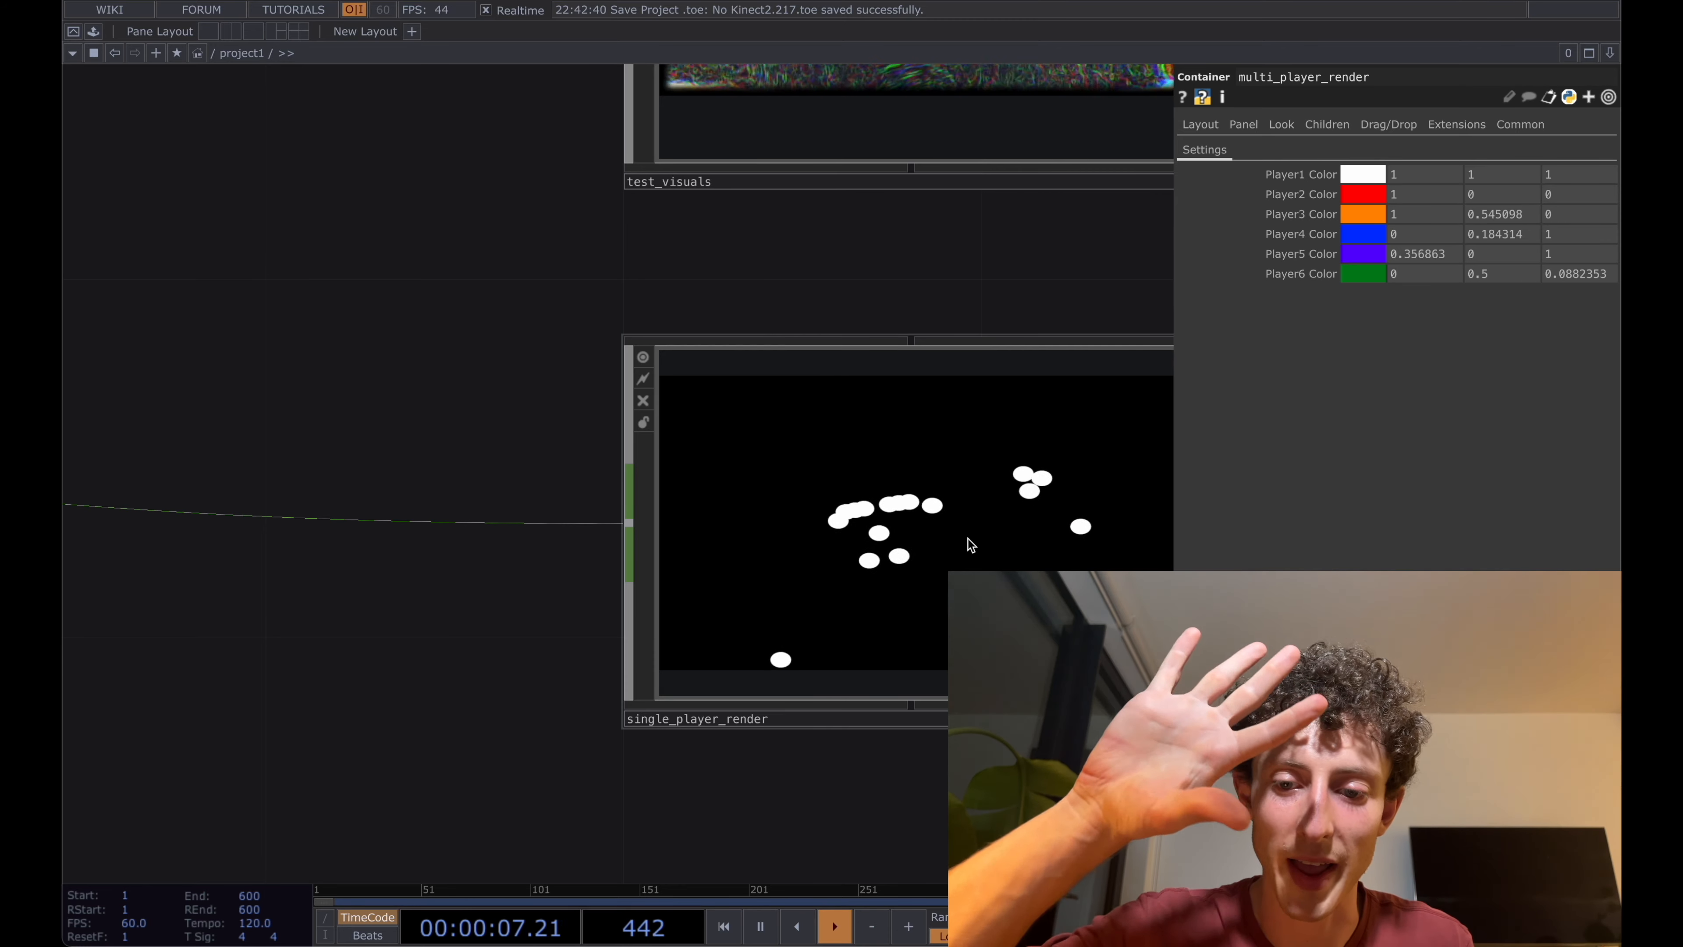
scroll(970, 543, down, 6)
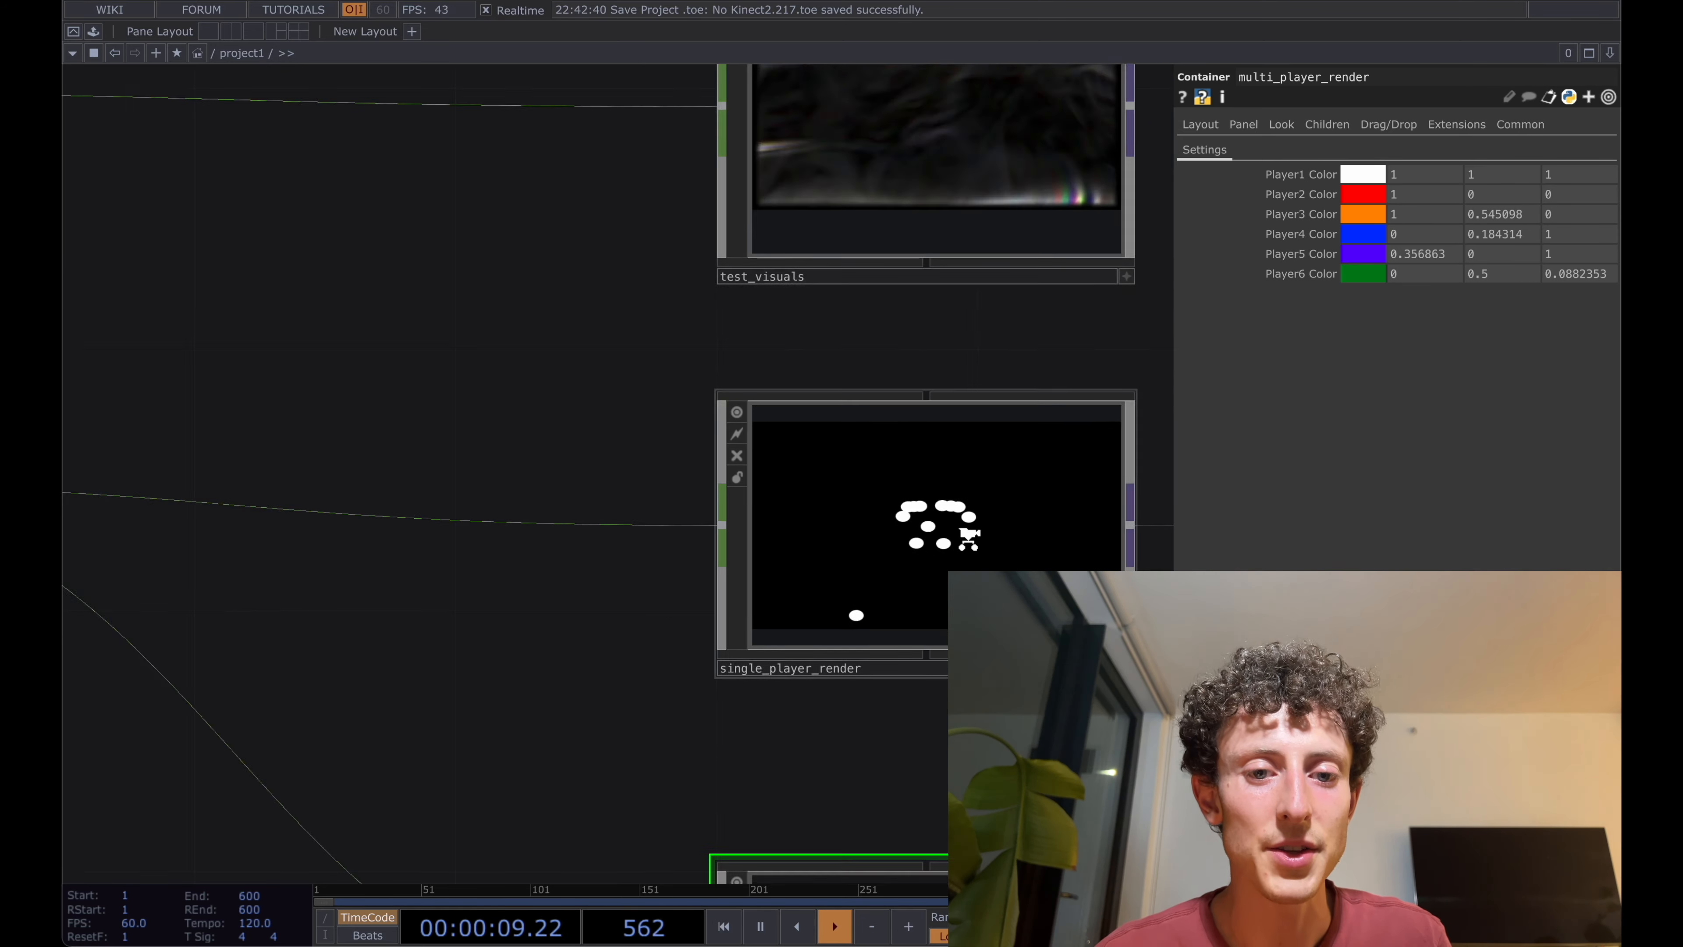
- Examine the player 1 joint channels in select1, including their x, y and z values
drag(579, 375, 792, 630)
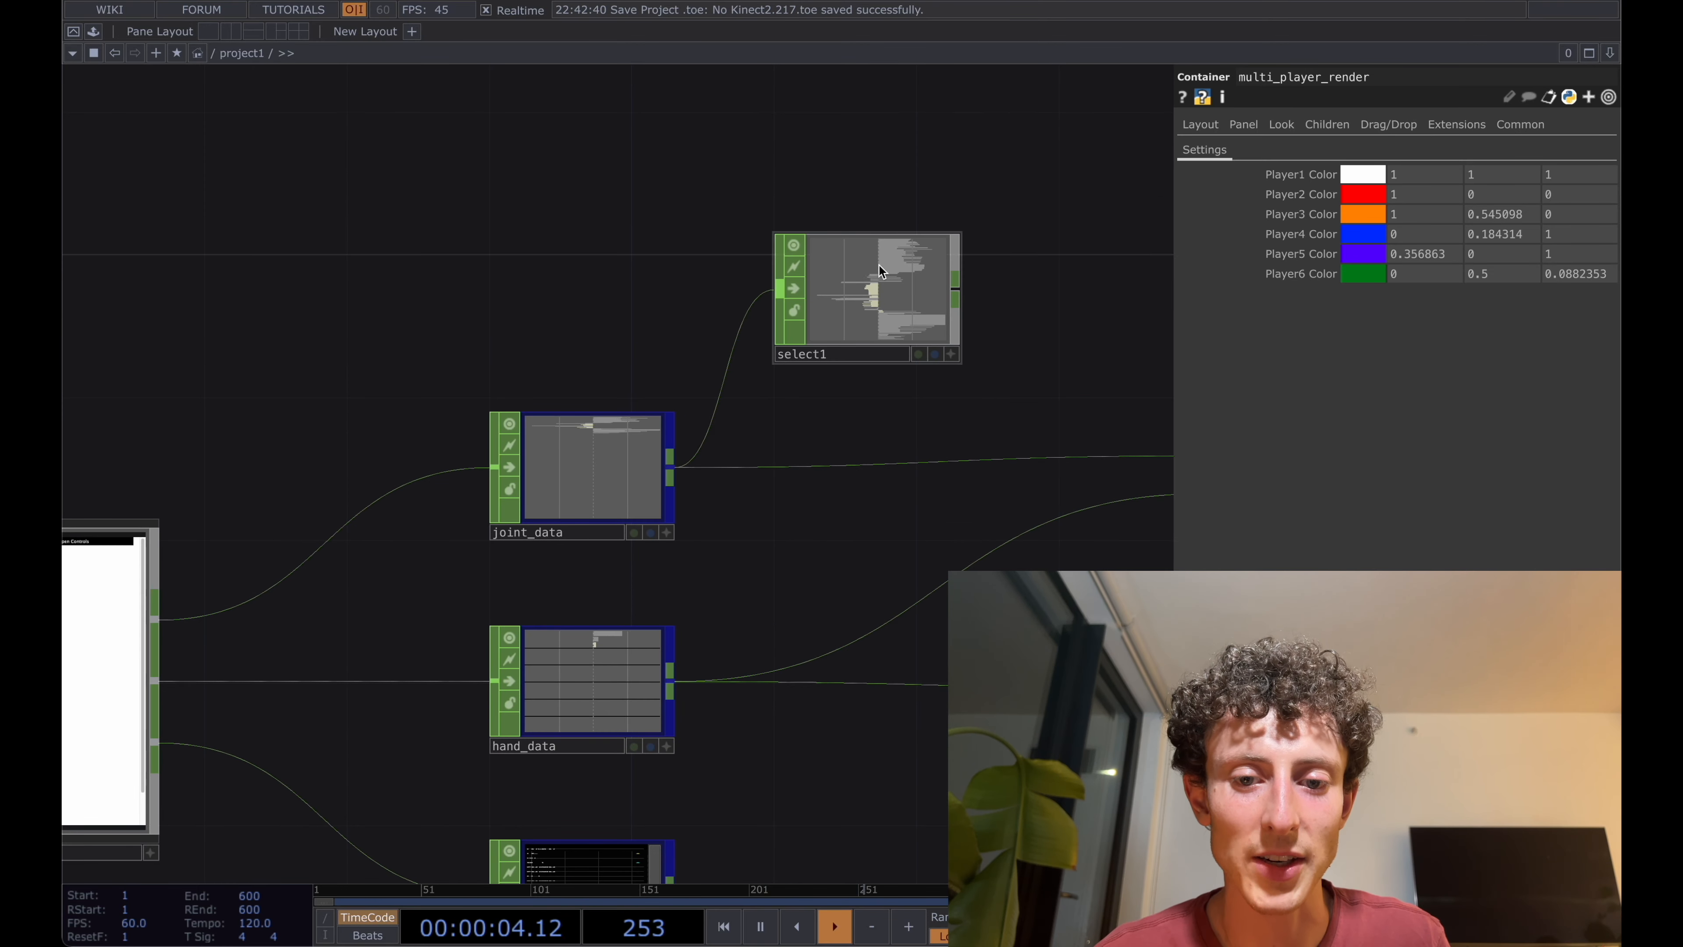
scroll(879, 263, up, 10)
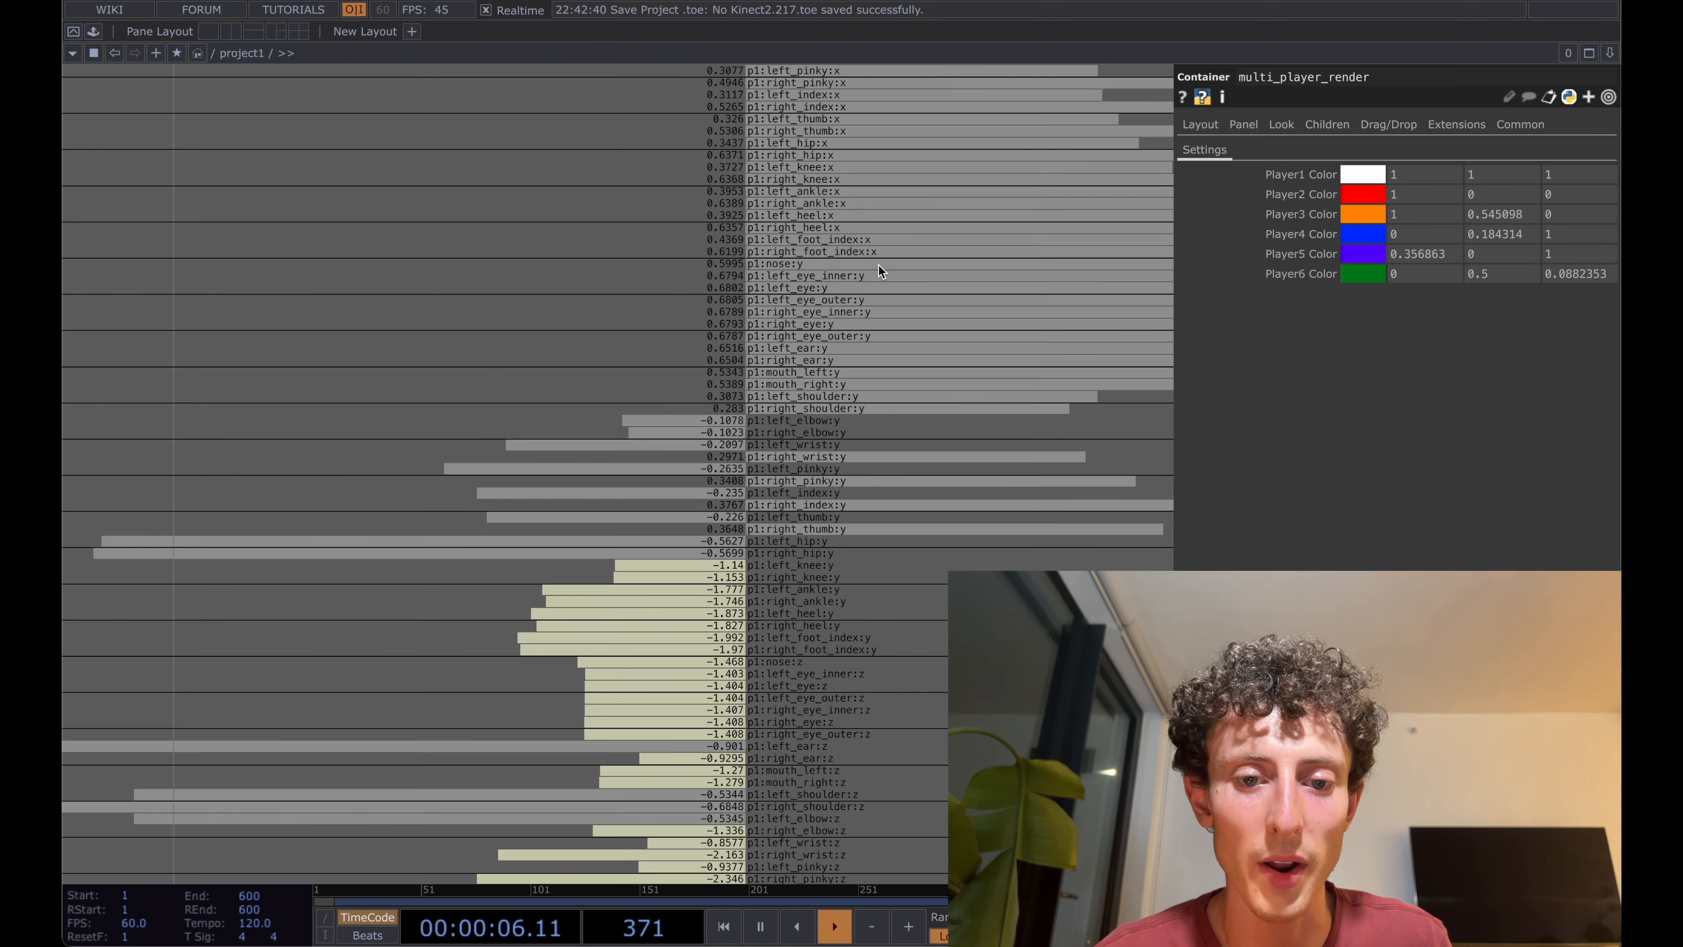
scroll(850, 414, down, 5)
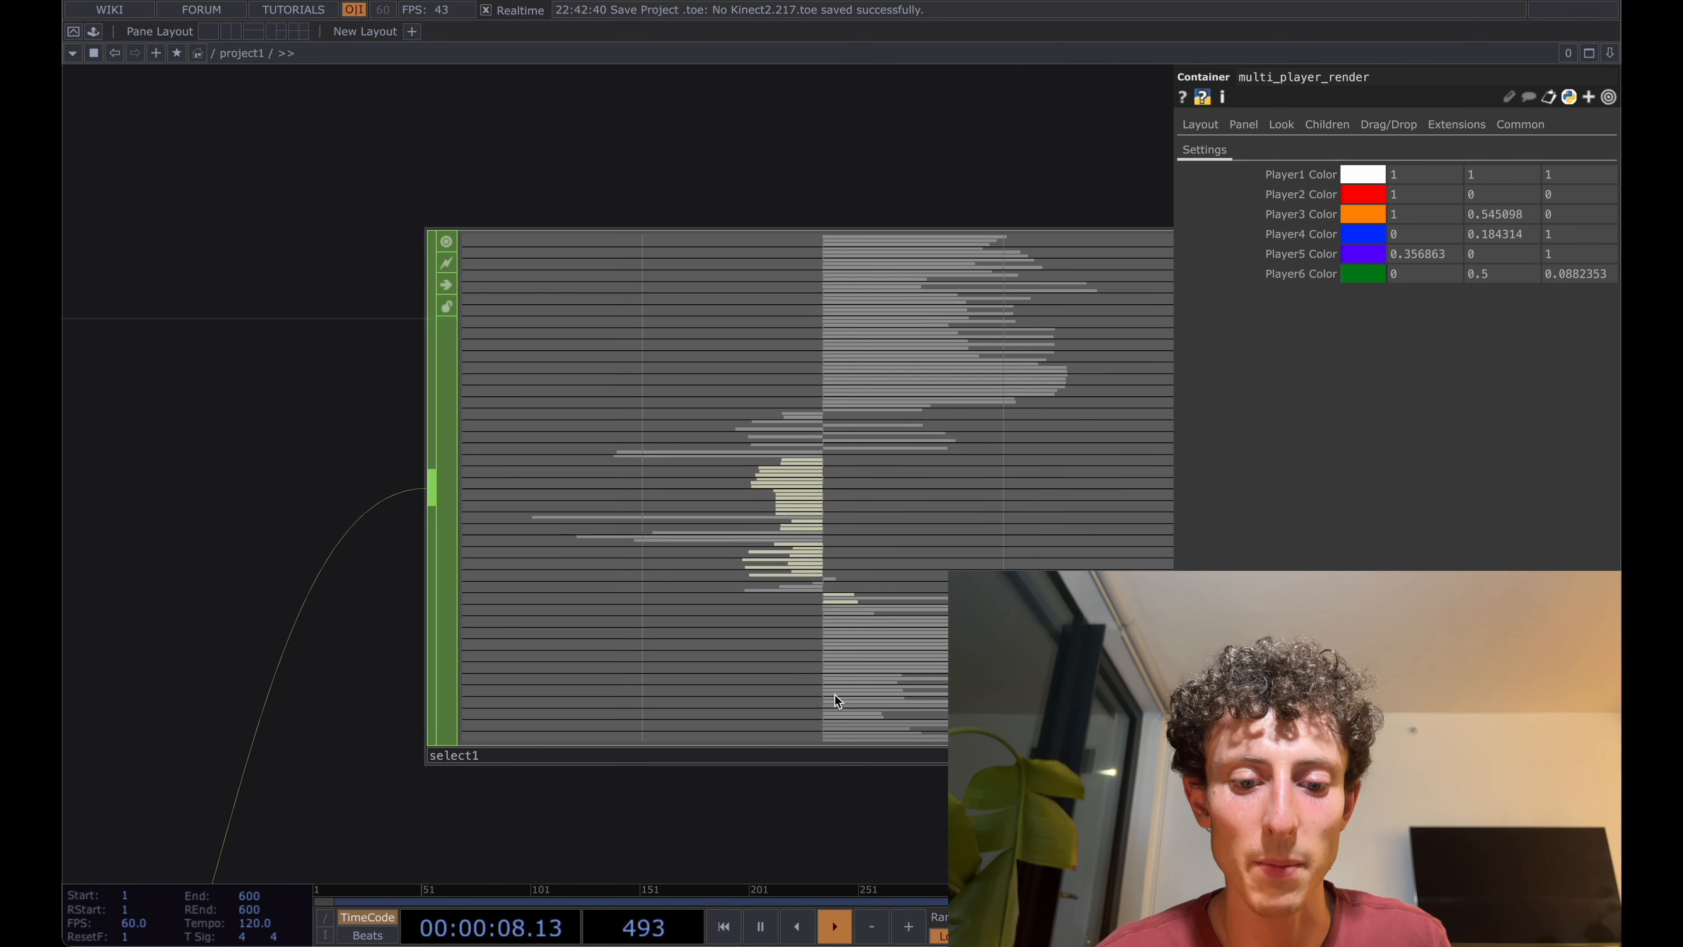
scroll(834, 694, up, 8)
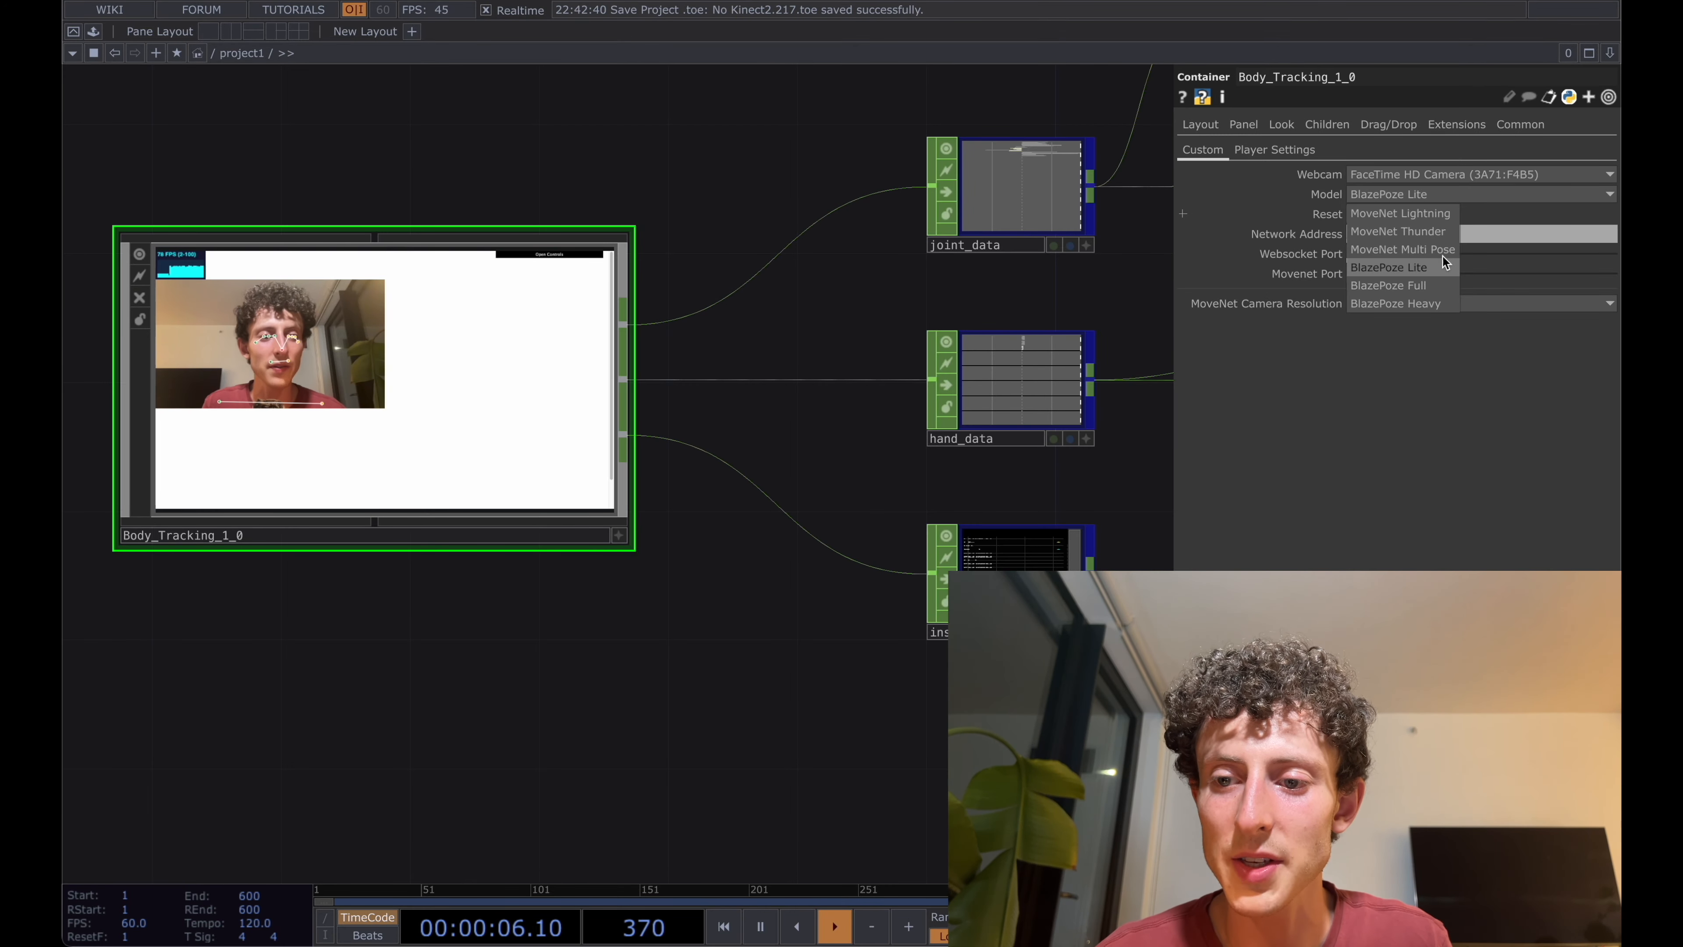
- Set the Body_Tracking_1_0 component's model to BlazePoze Full
click(1421, 285)
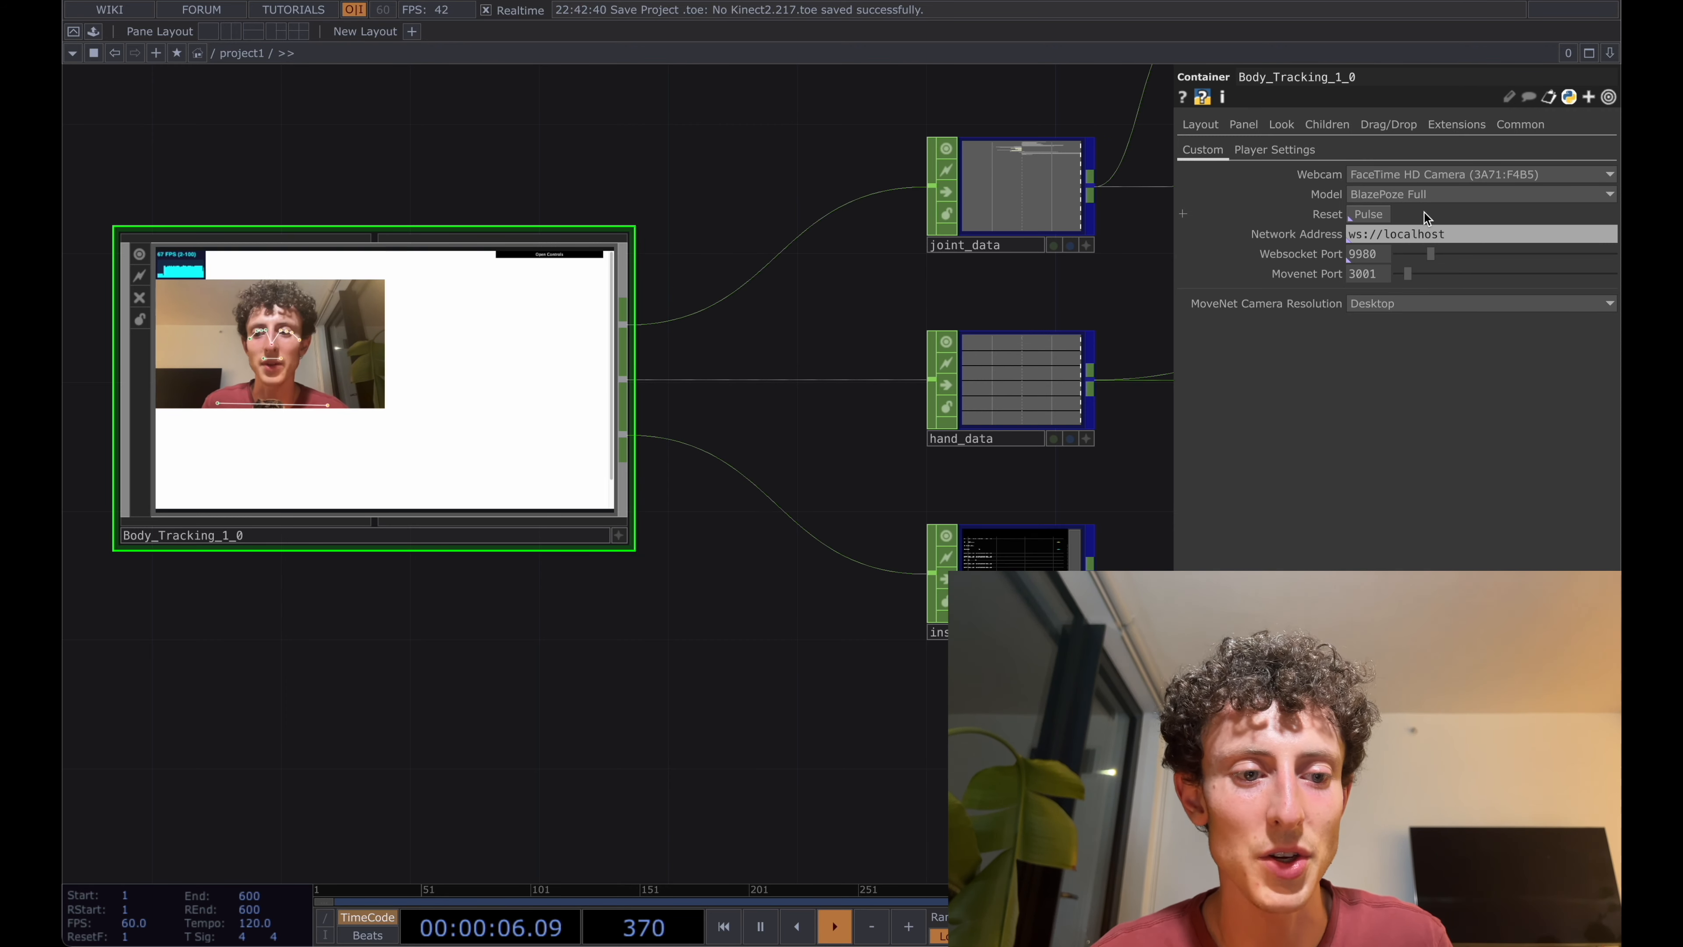
click(1424, 197)
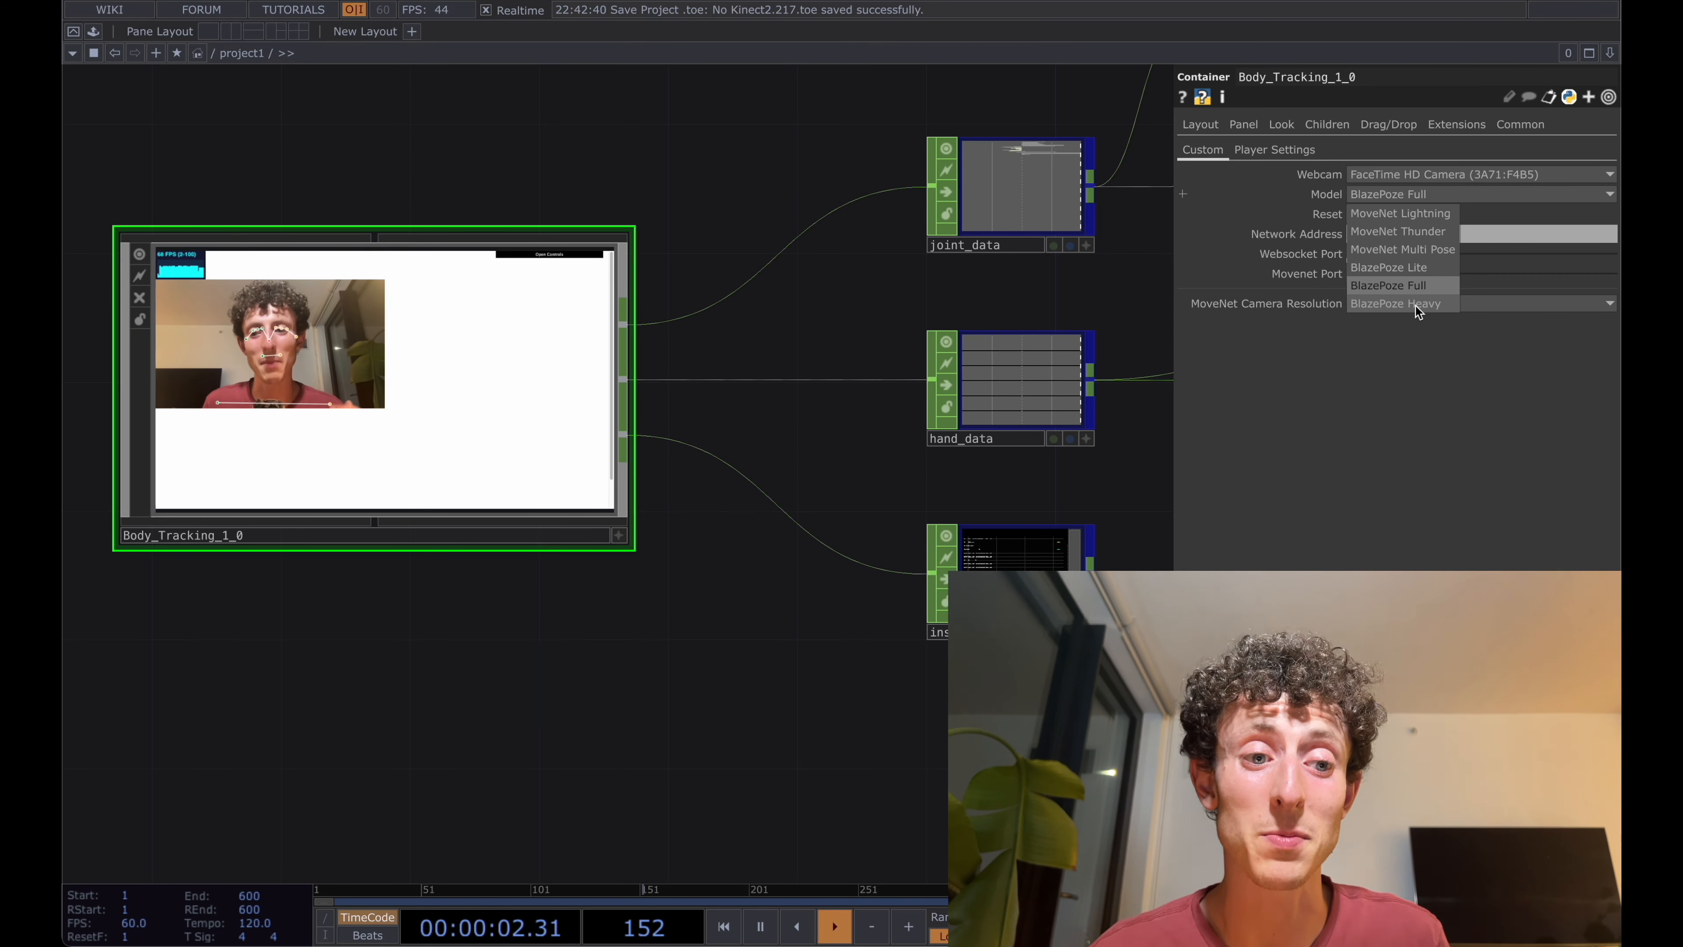
click(1403, 287)
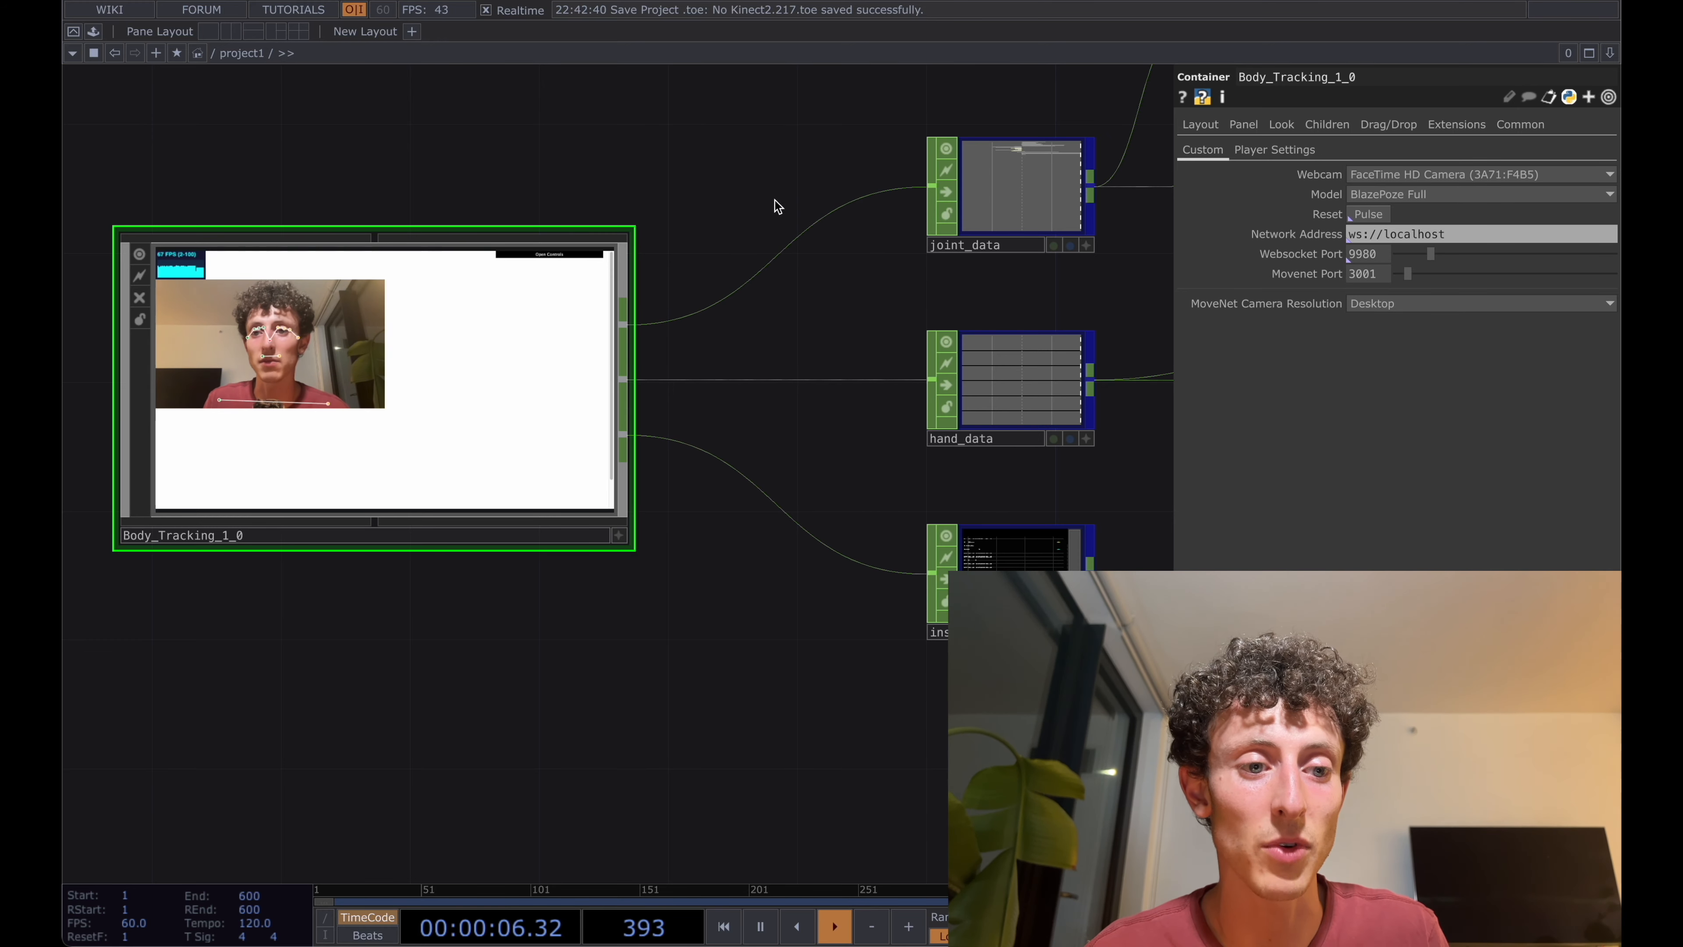
- Look over the joint_data, hand_data and instancing_p1 outputs of Body_Tracking_1_0 and the components they feed
drag(775, 200, 783, 239)
scroll(716, 225, down, 2)
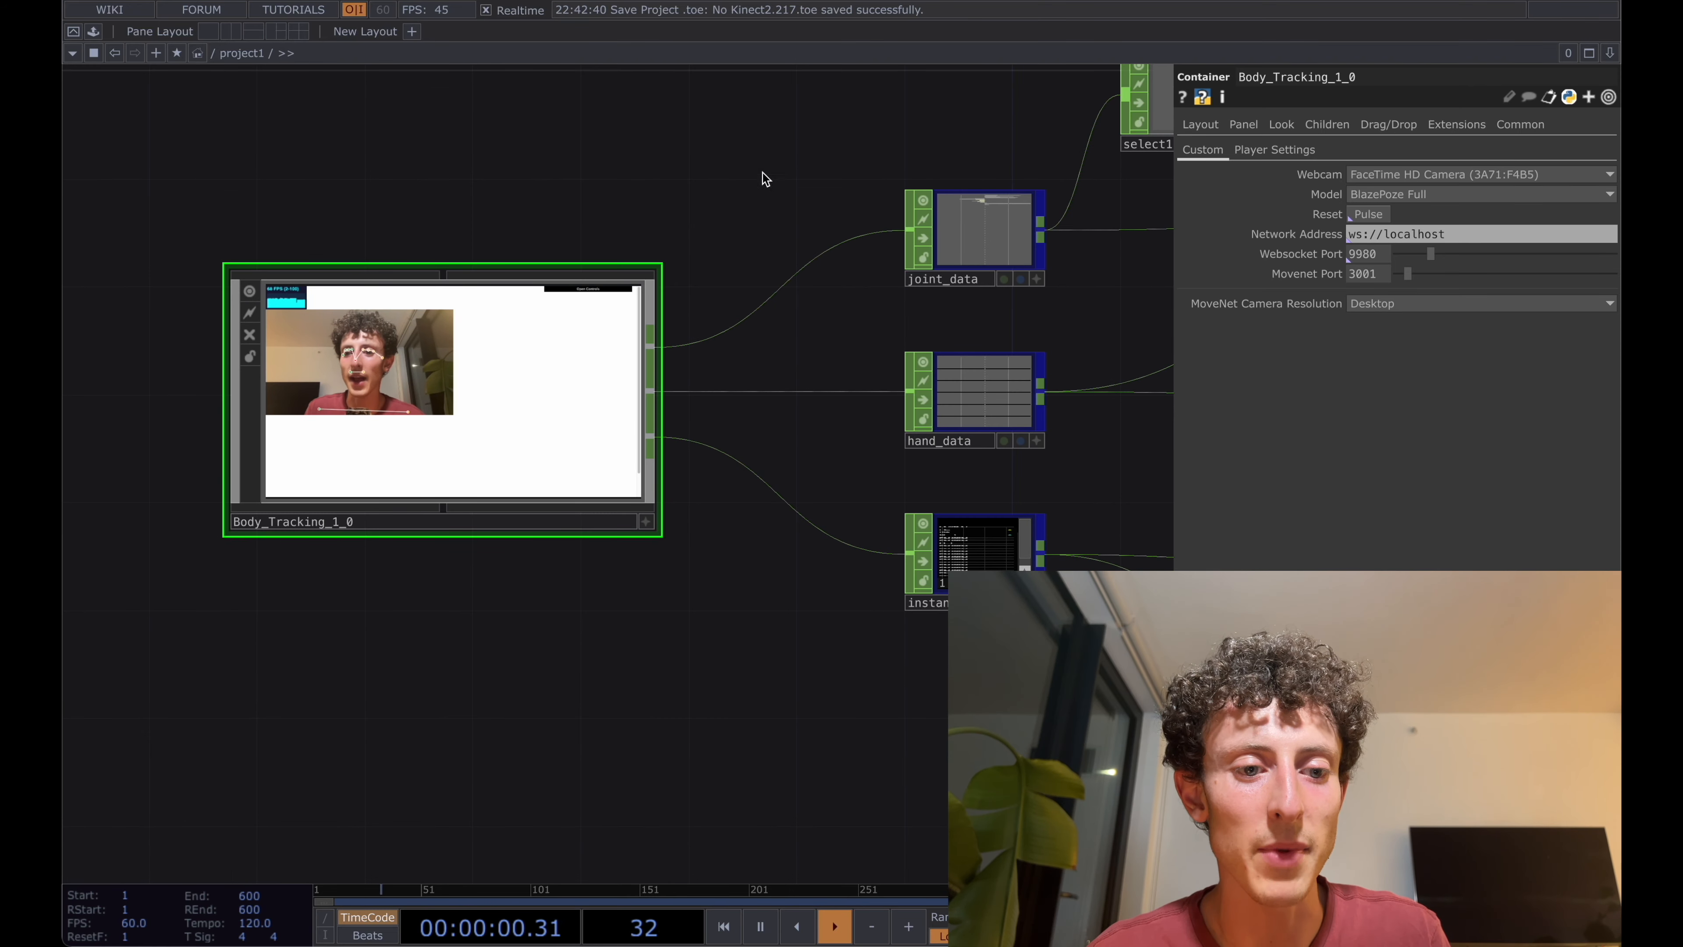
drag(824, 173, 676, 196)
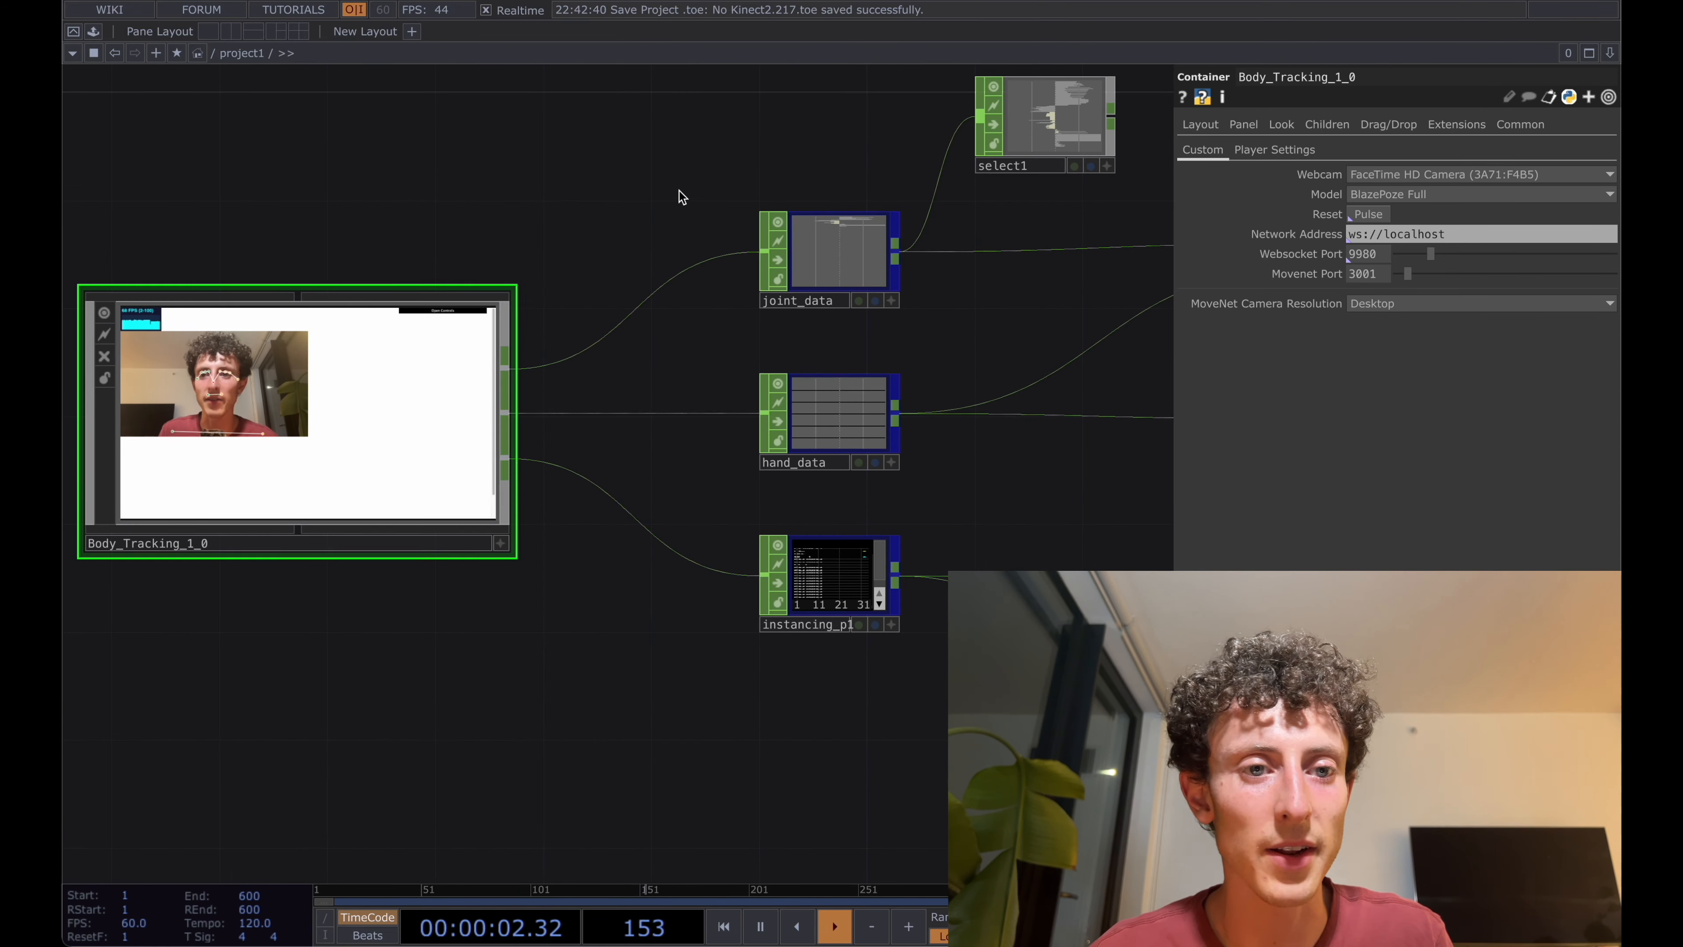
scroll(680, 191, down, 1)
drag(1053, 437, 612, 302)
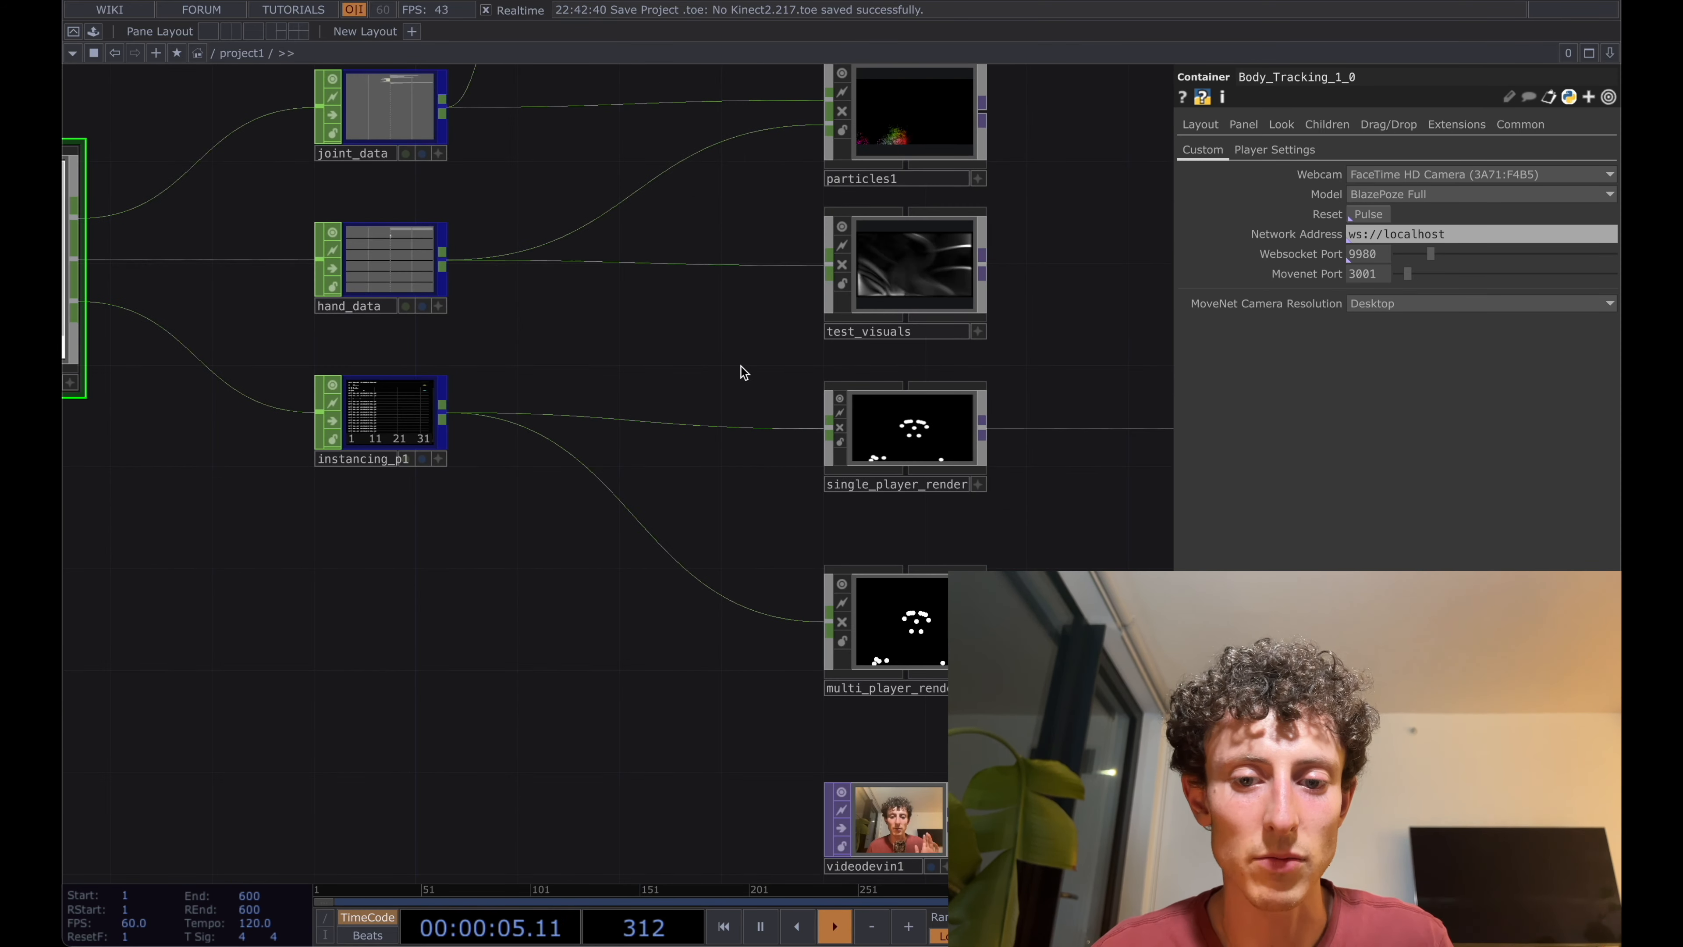
drag(713, 363, 1168, 399)
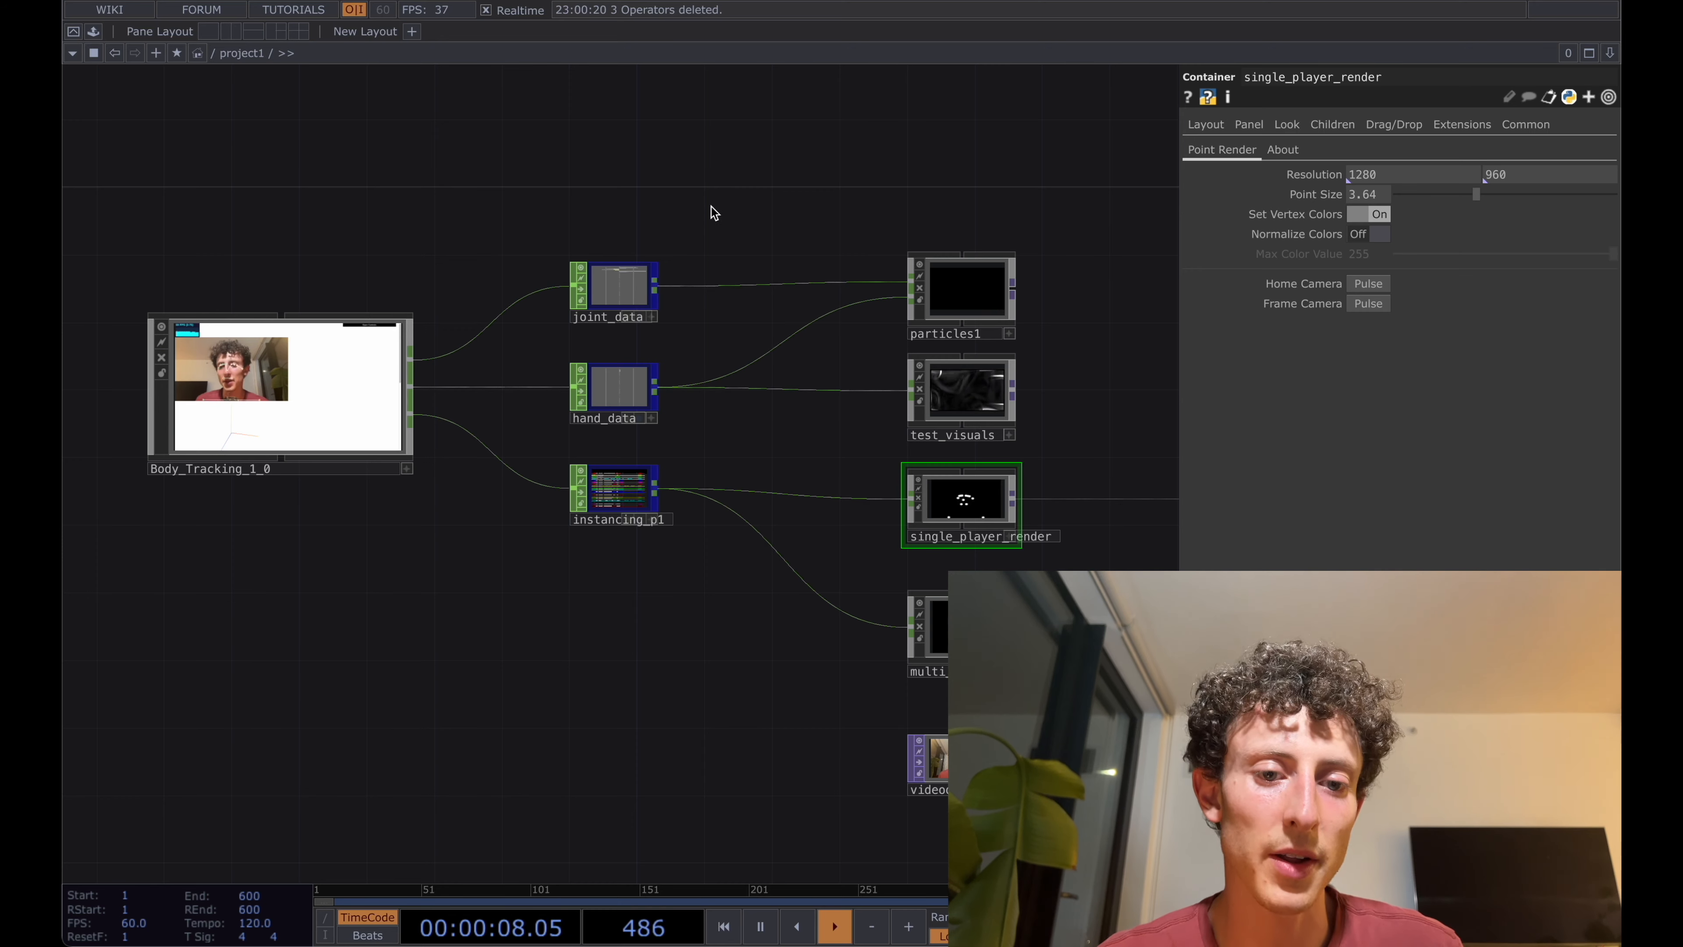
click(616, 307)
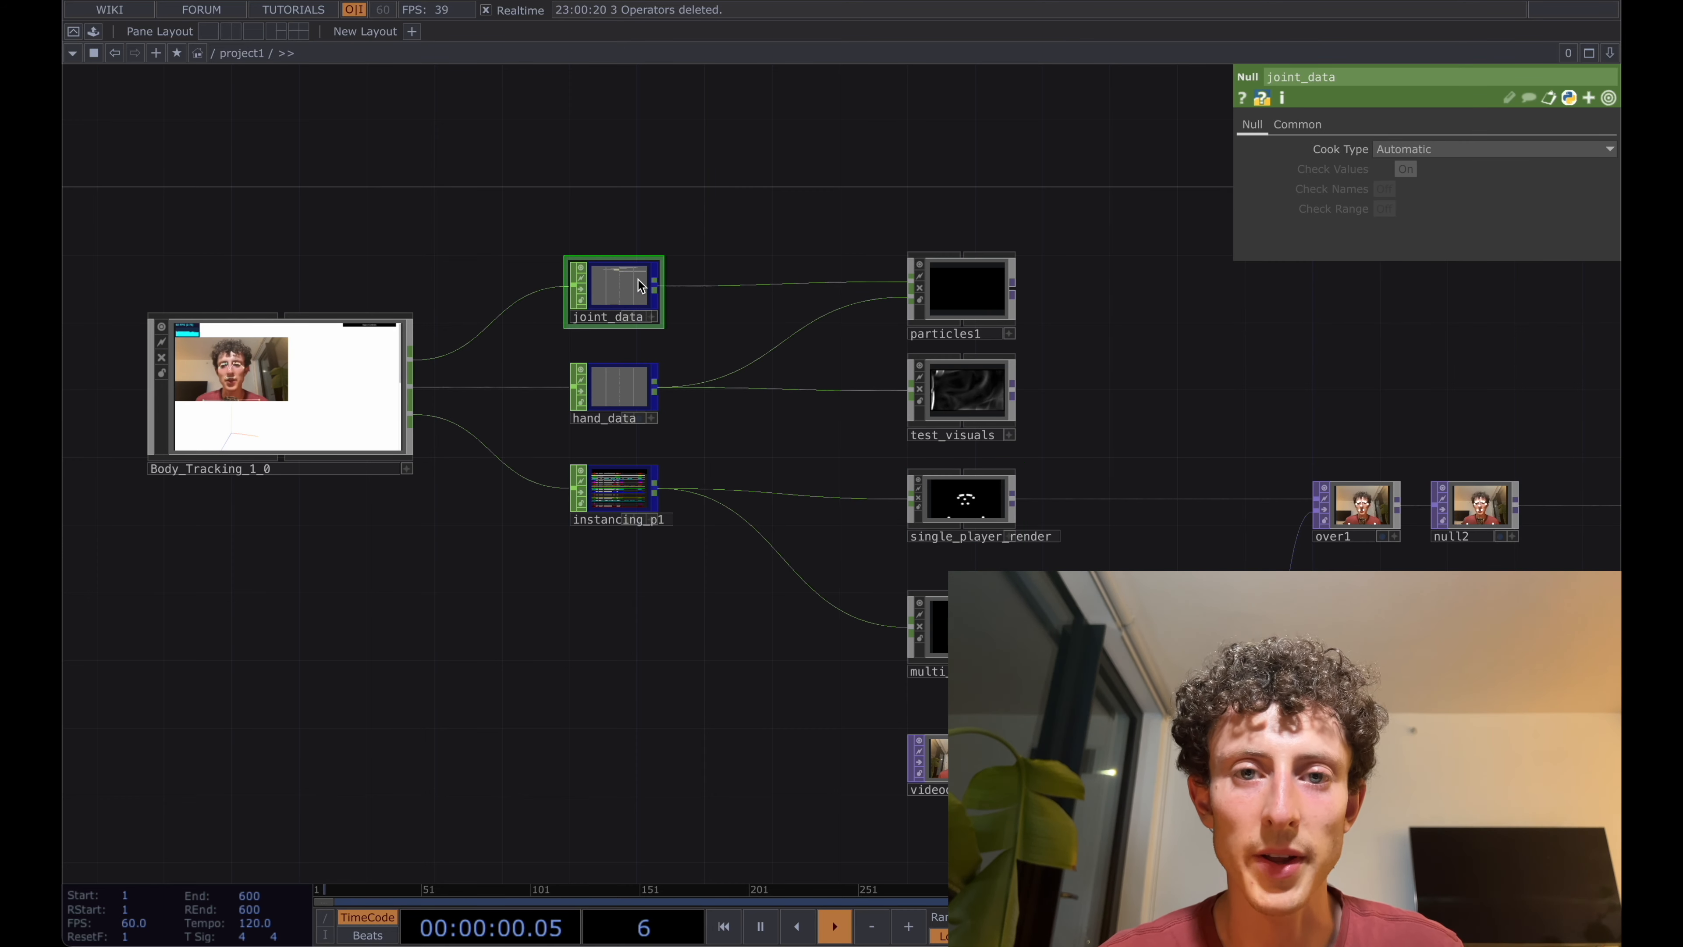
click(366, 364)
click(616, 291)
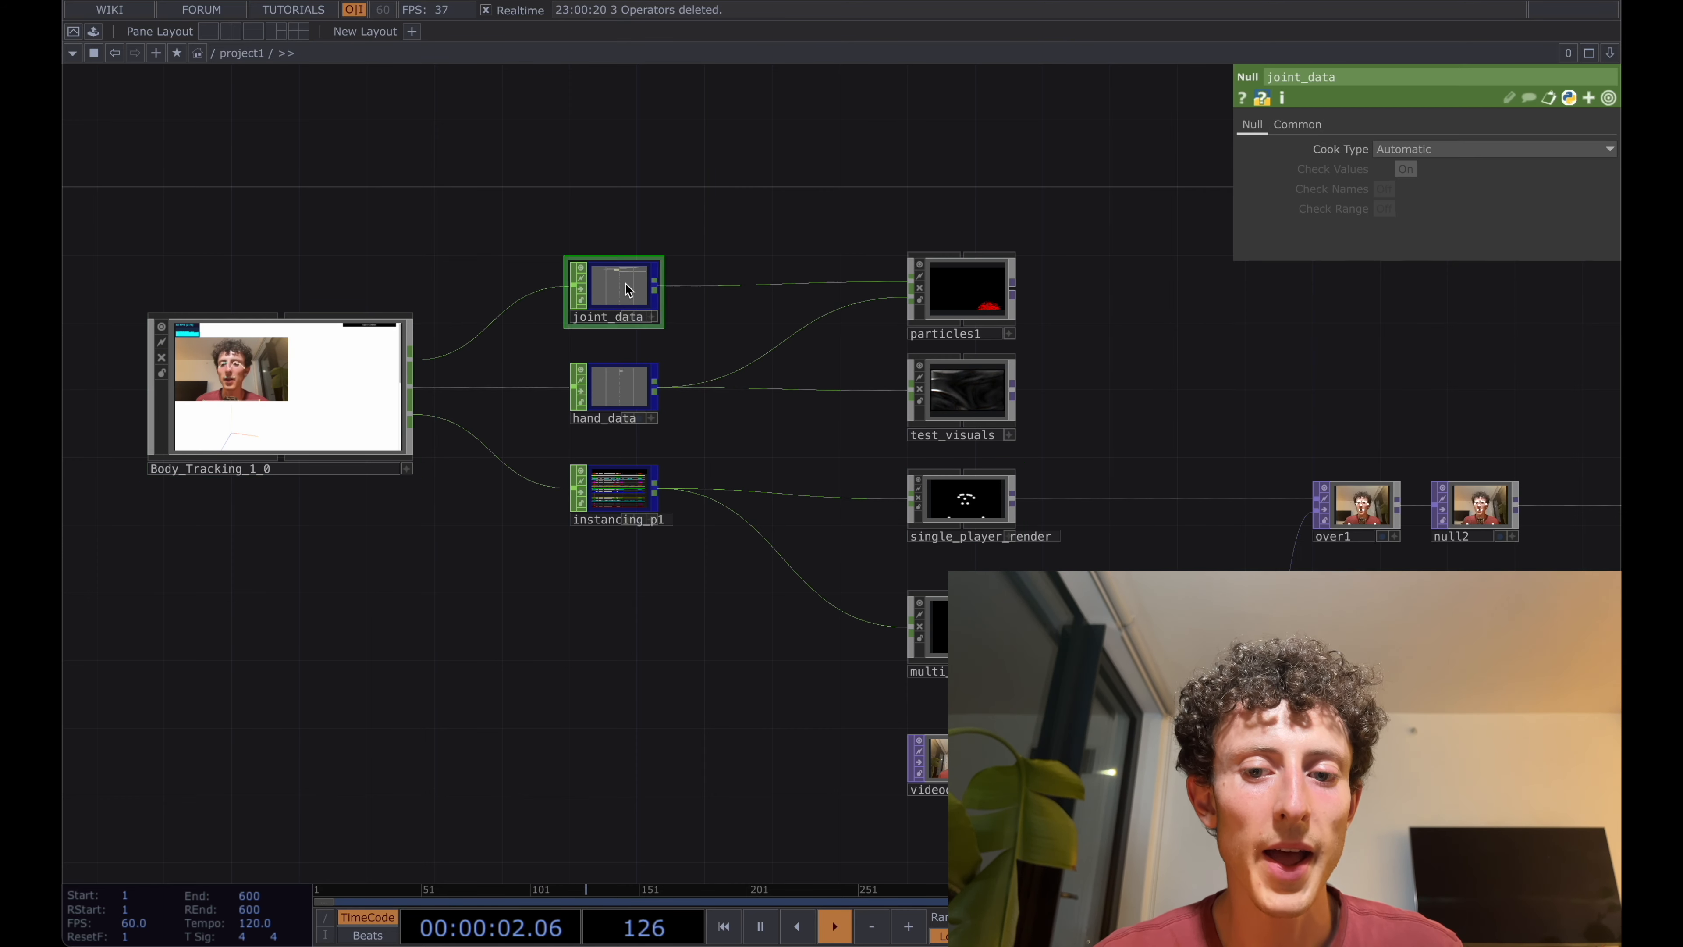
- Add a Select CHOP above joint_data and wire joint_data's output into it
drag(729, 203, 724, 235)
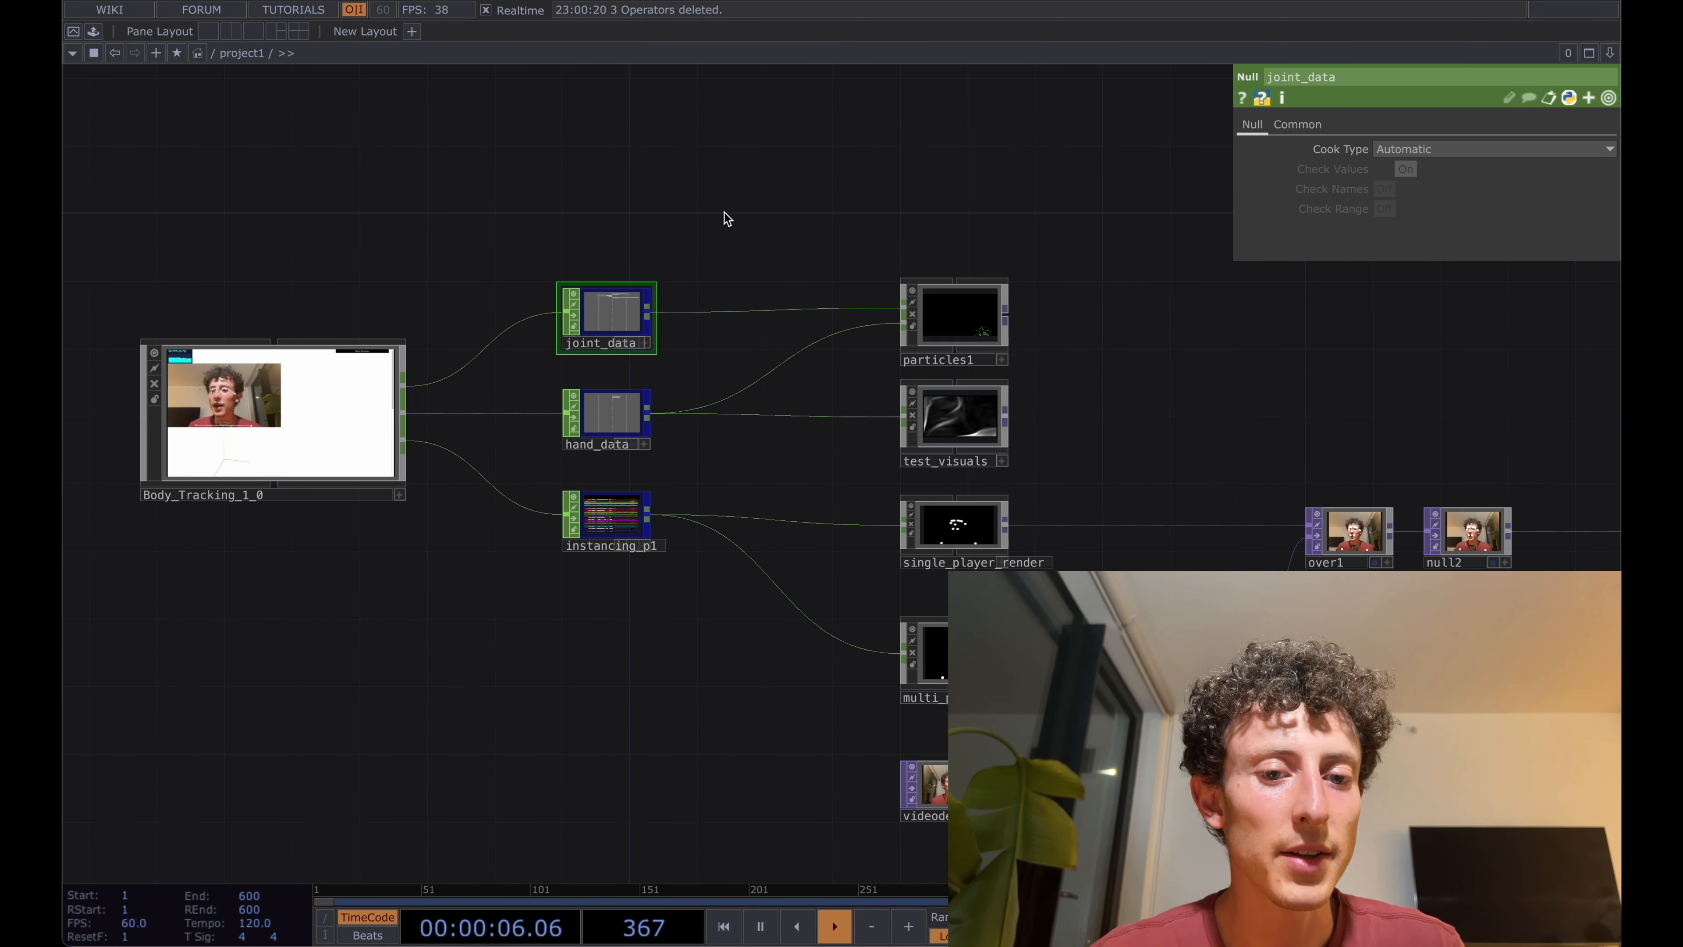
drag(724, 212, 722, 224)
scroll(641, 294, up, 4)
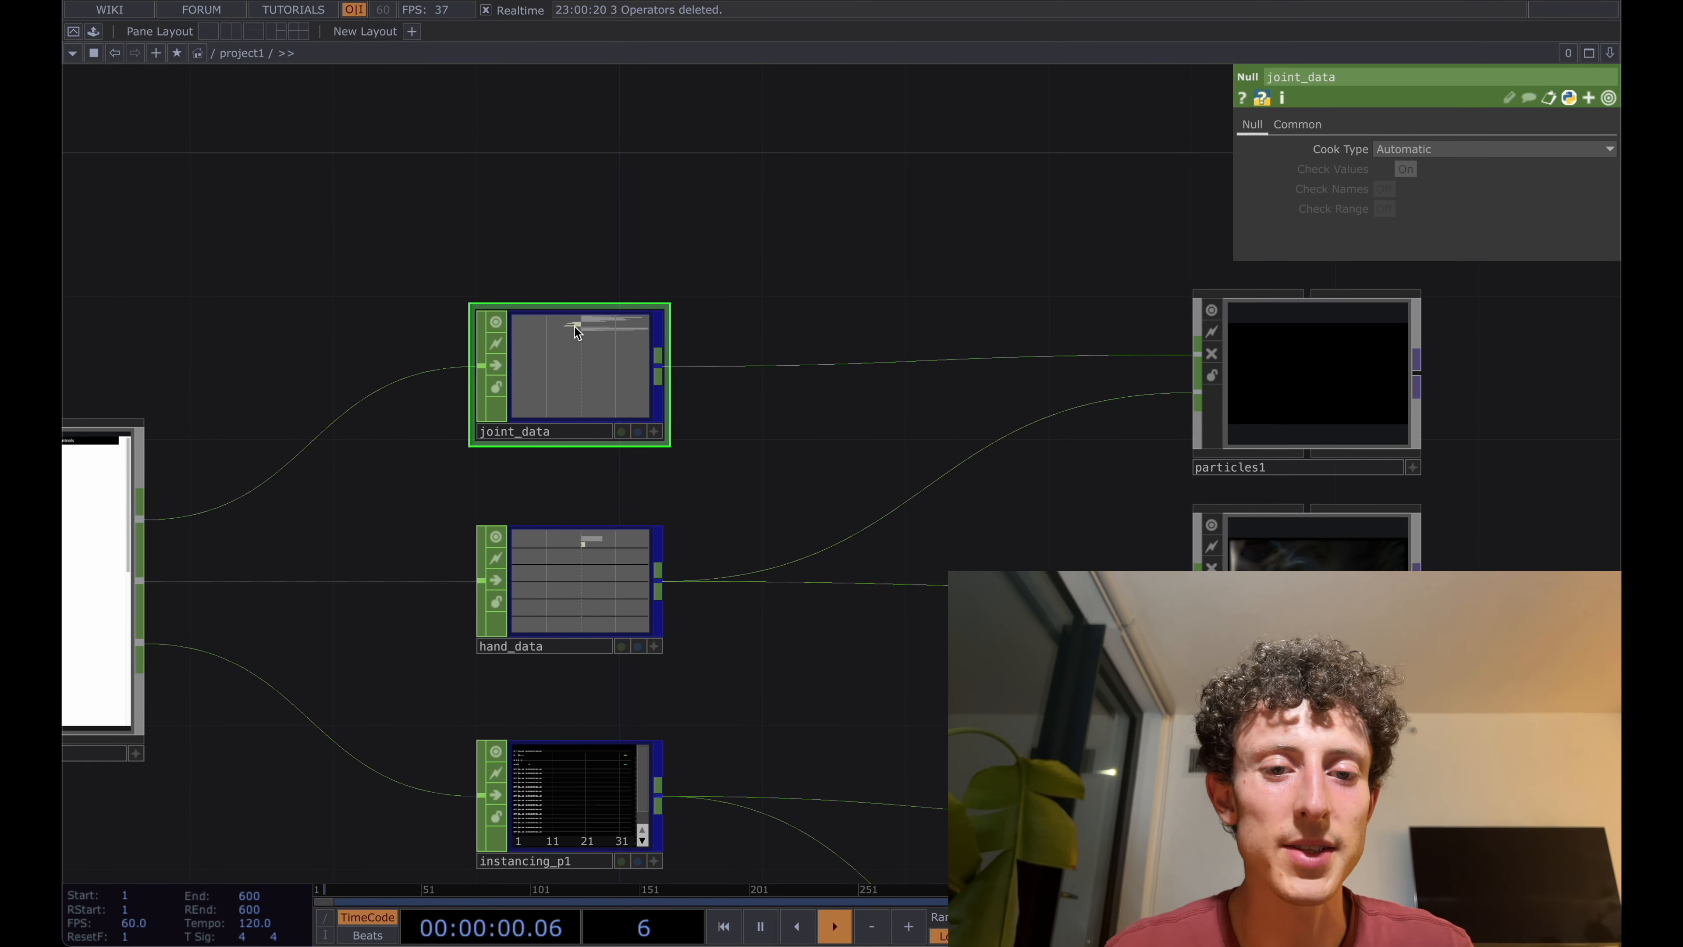
drag(689, 216, 688, 271)
key(Tab)
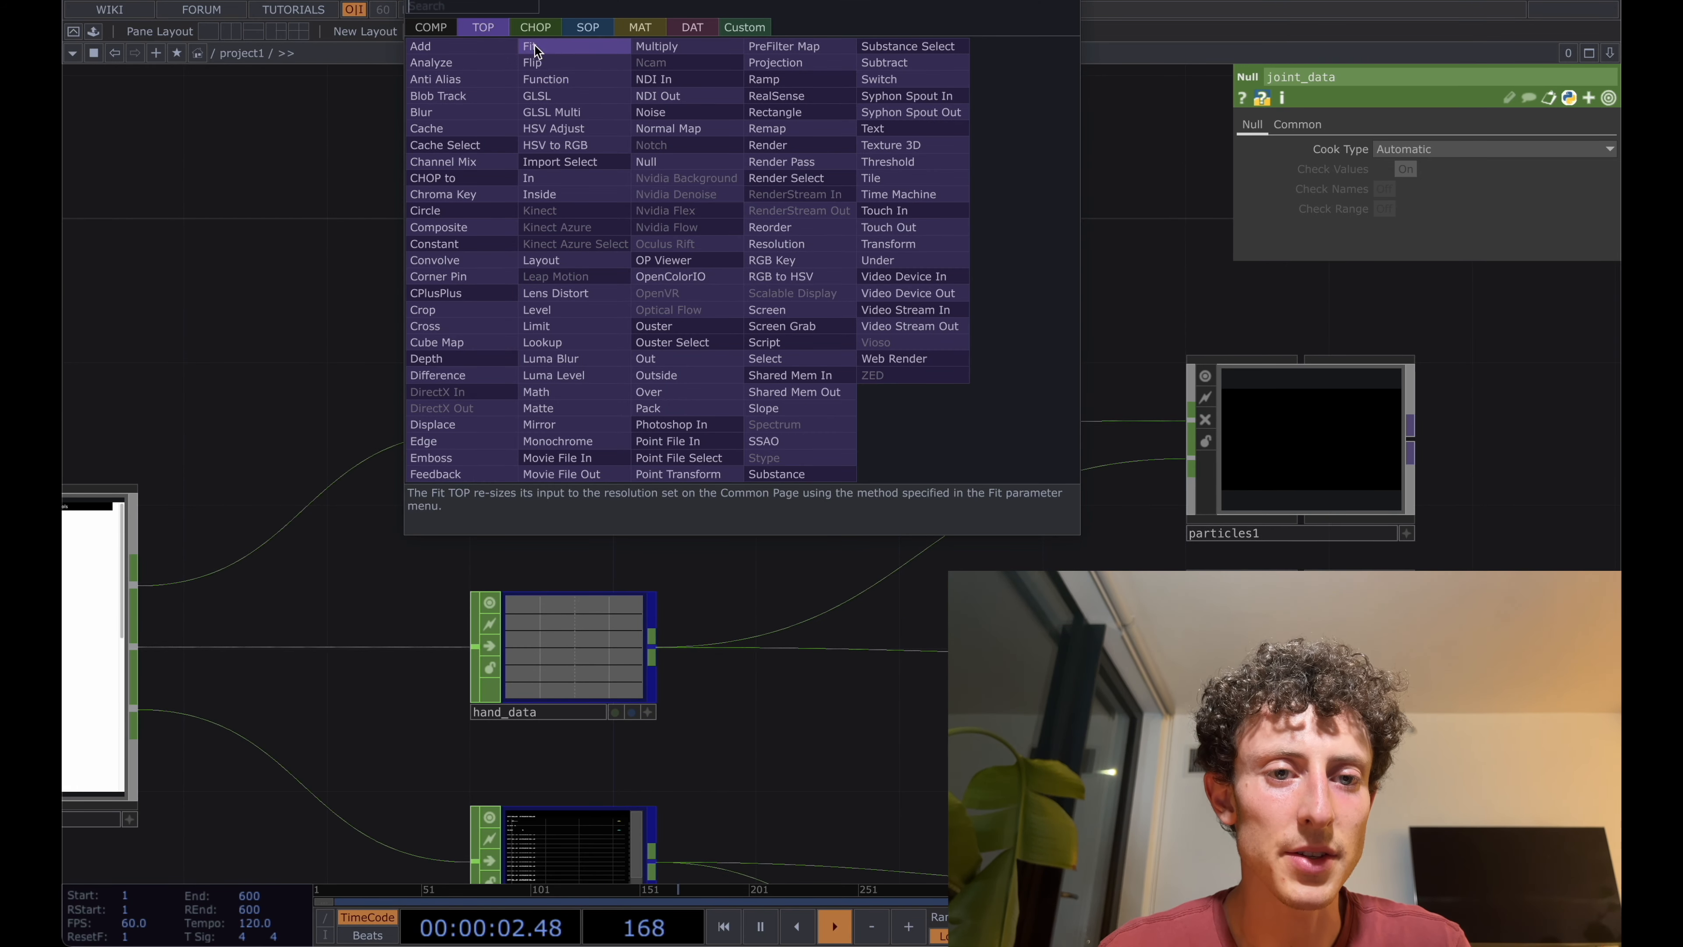
click(535, 26)
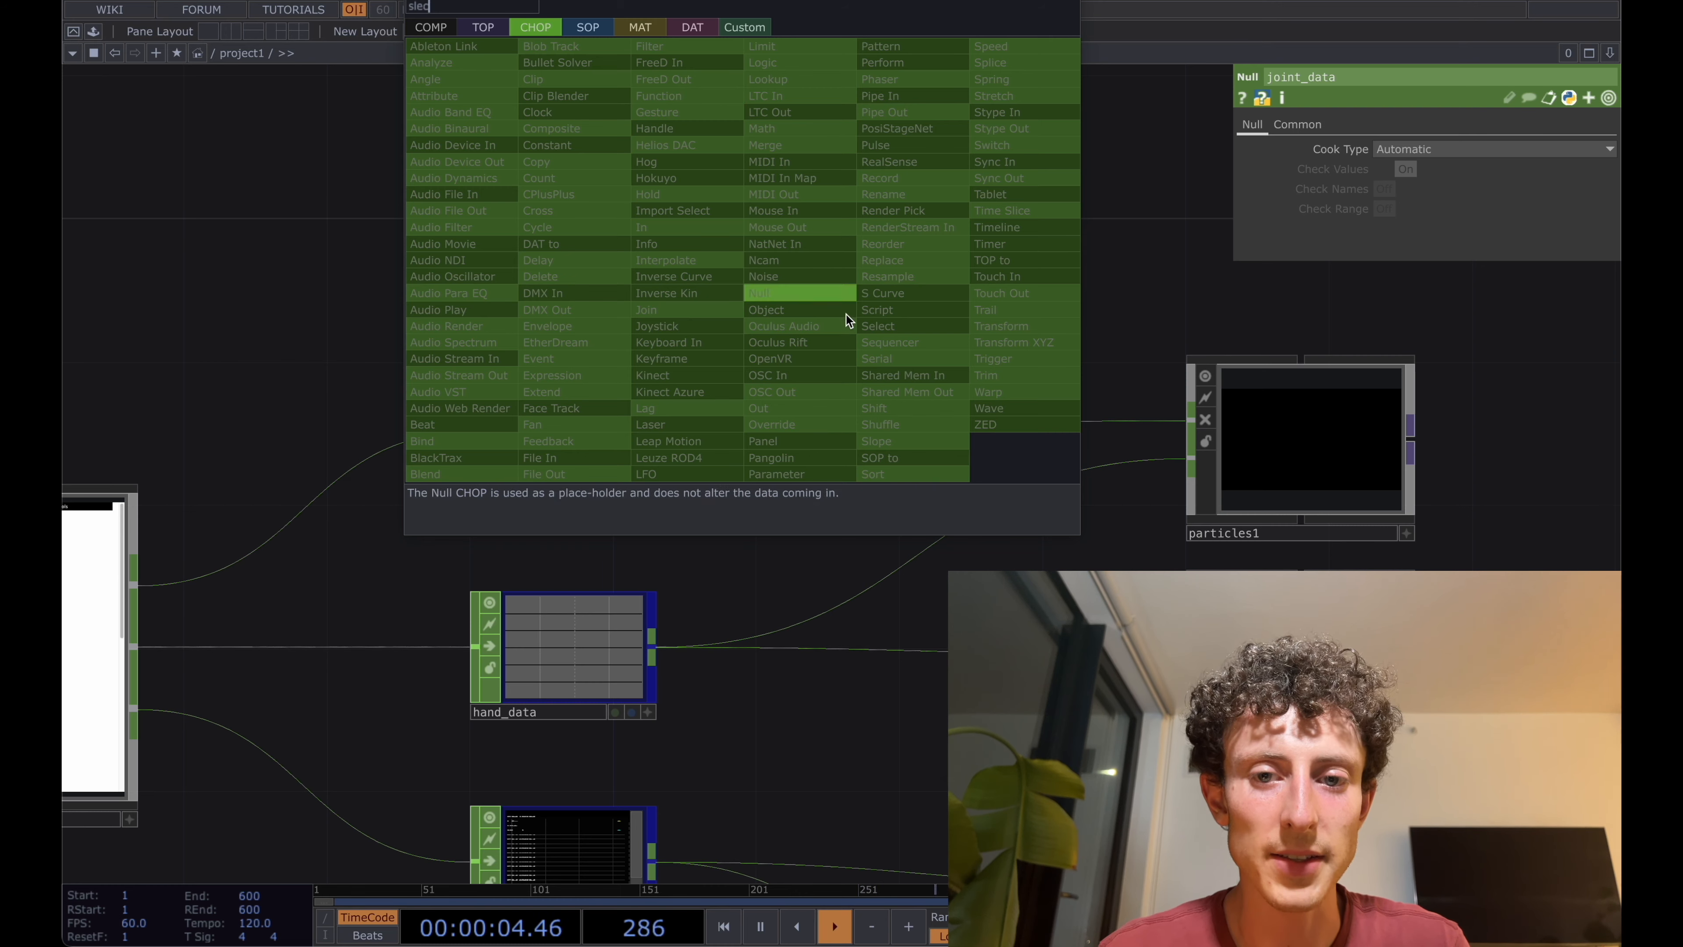
click(883, 326)
click(716, 331)
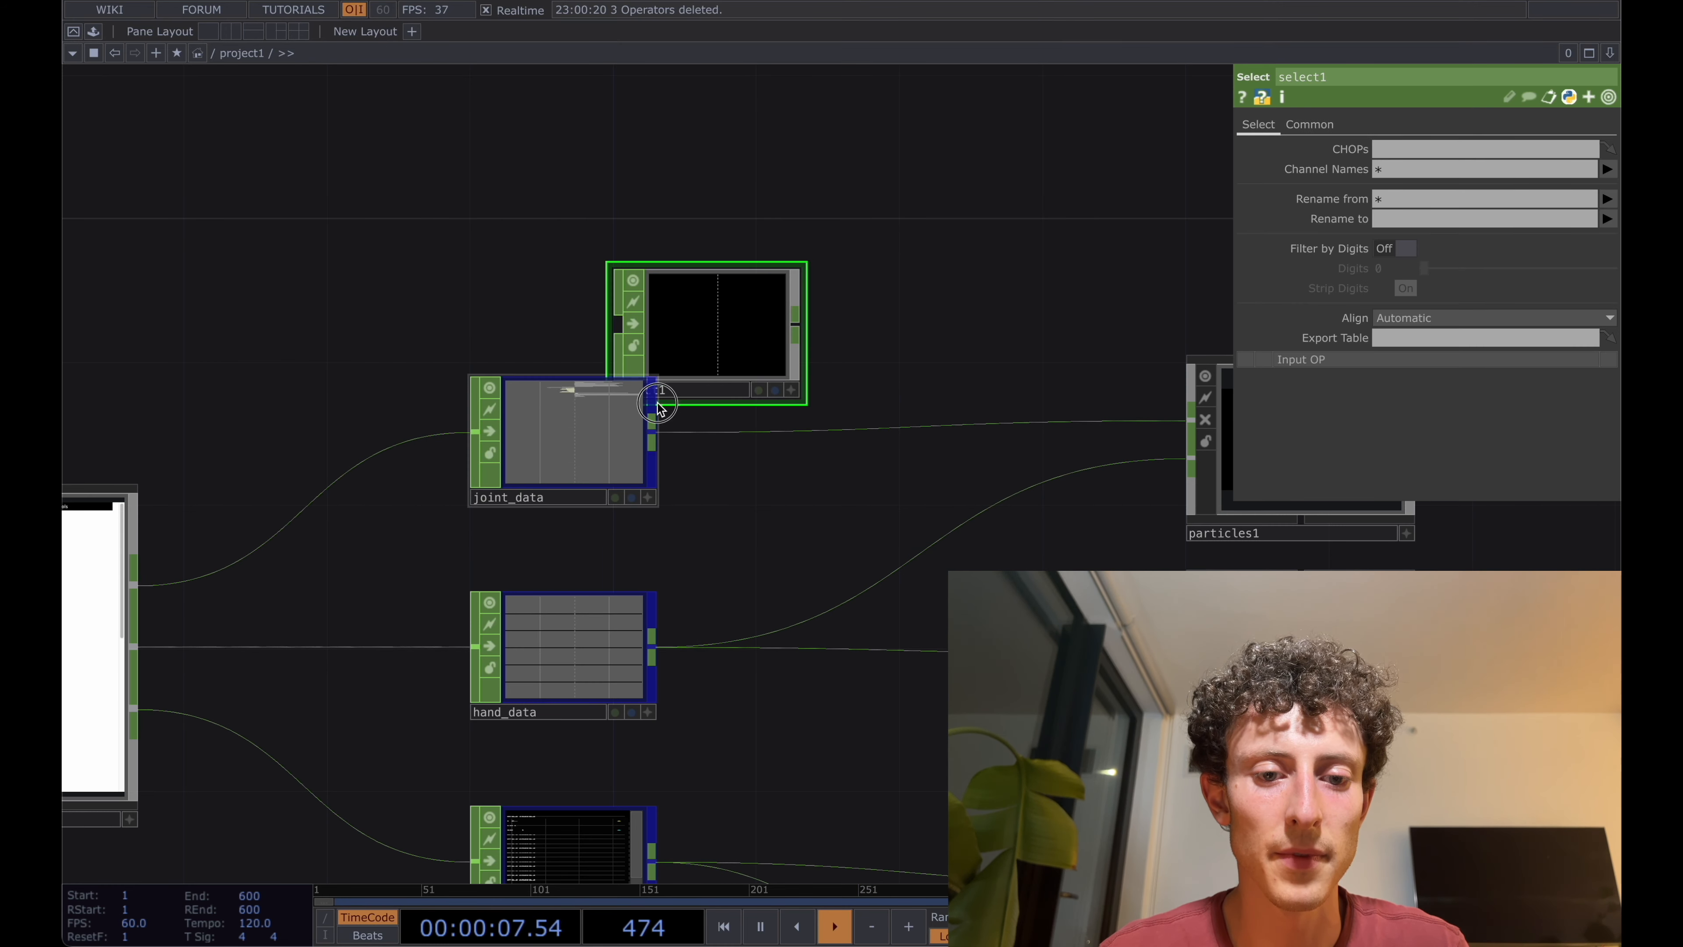
drag(657, 403, 618, 324)
drag(714, 331, 856, 187)
- Limit select1's channel names to *p1* and view the joint channels it passes
drag(1092, 181, 1062, 262)
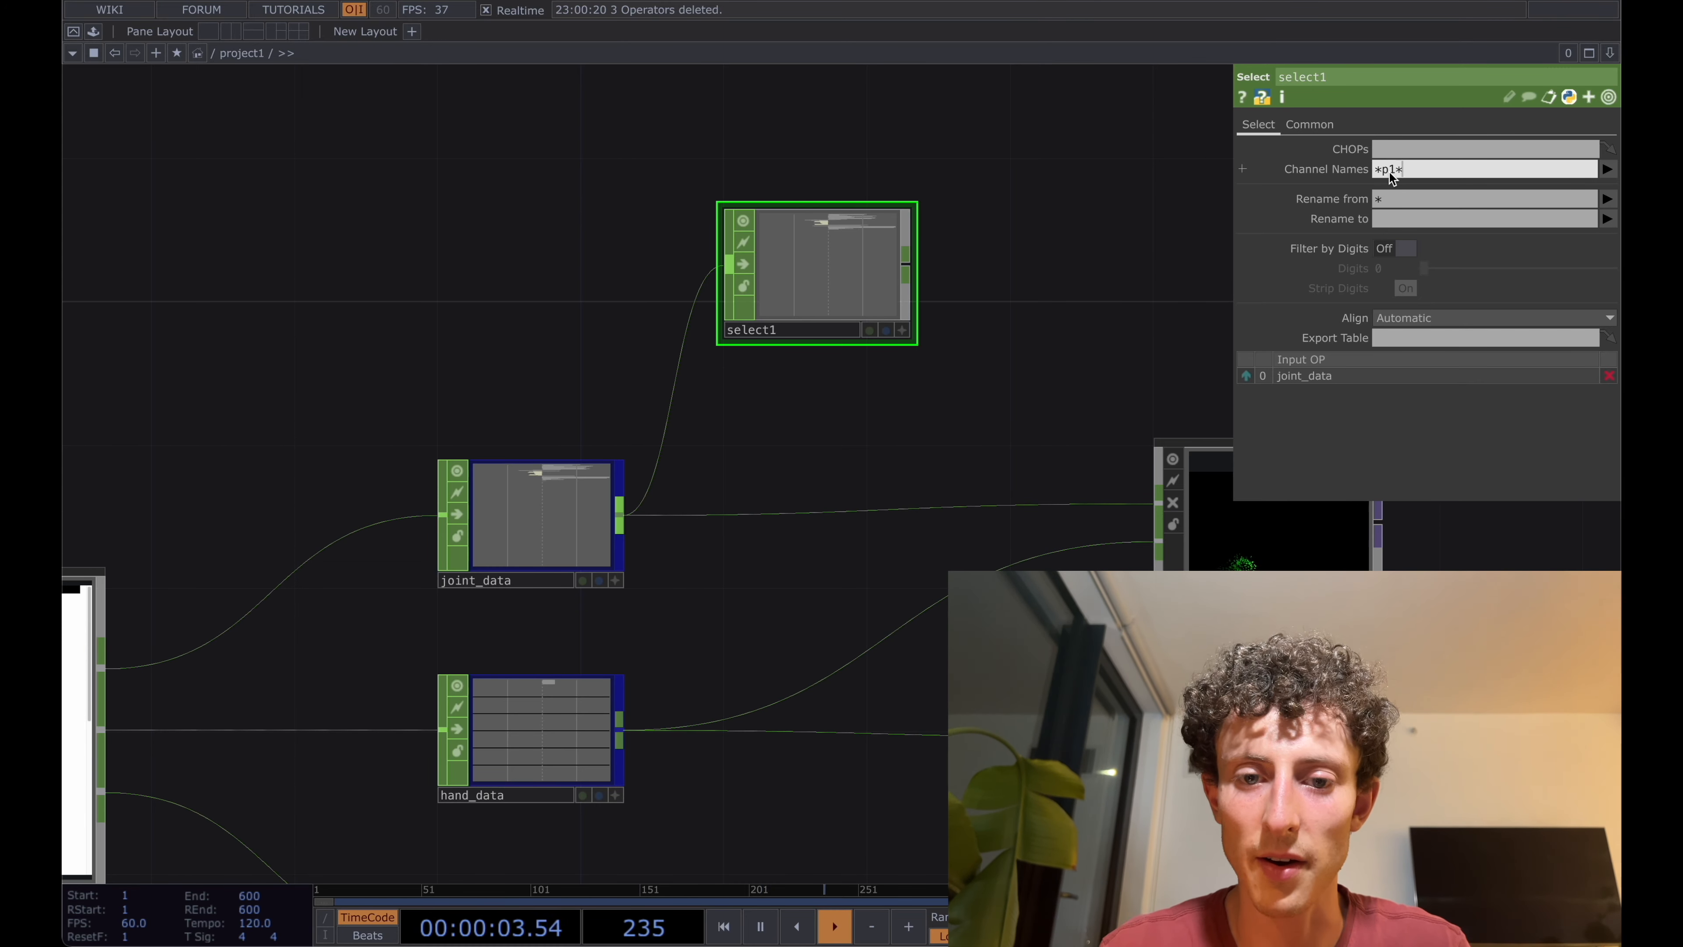
scroll(855, 238, up, 8)
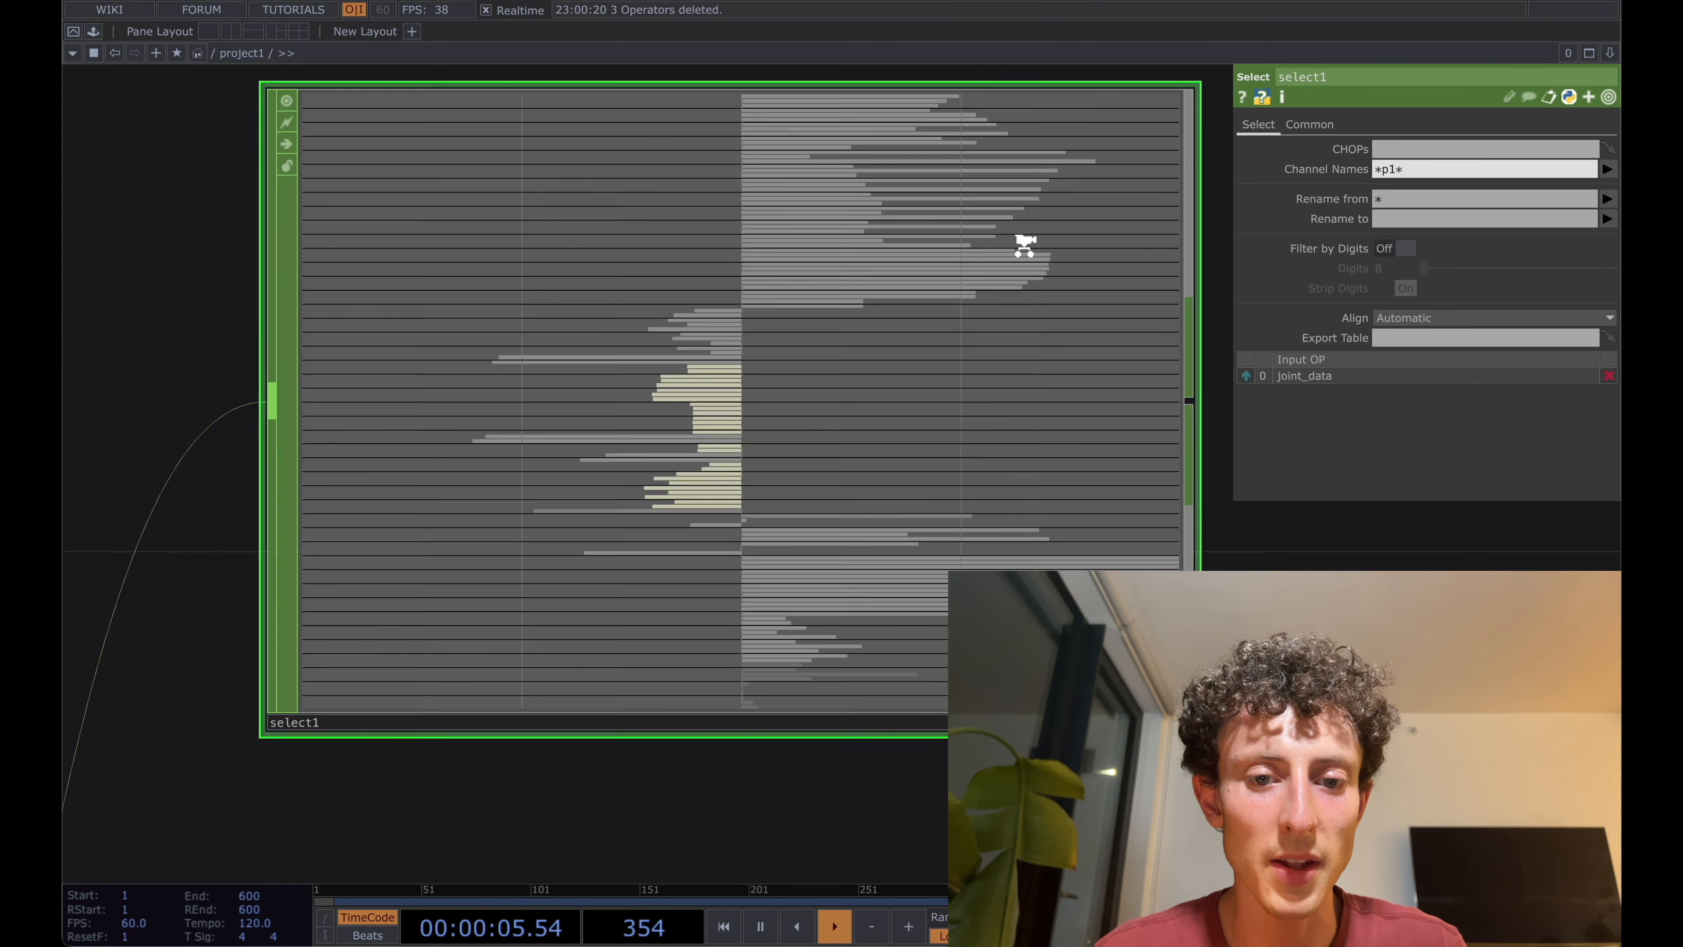
scroll(1025, 246, up, 10)
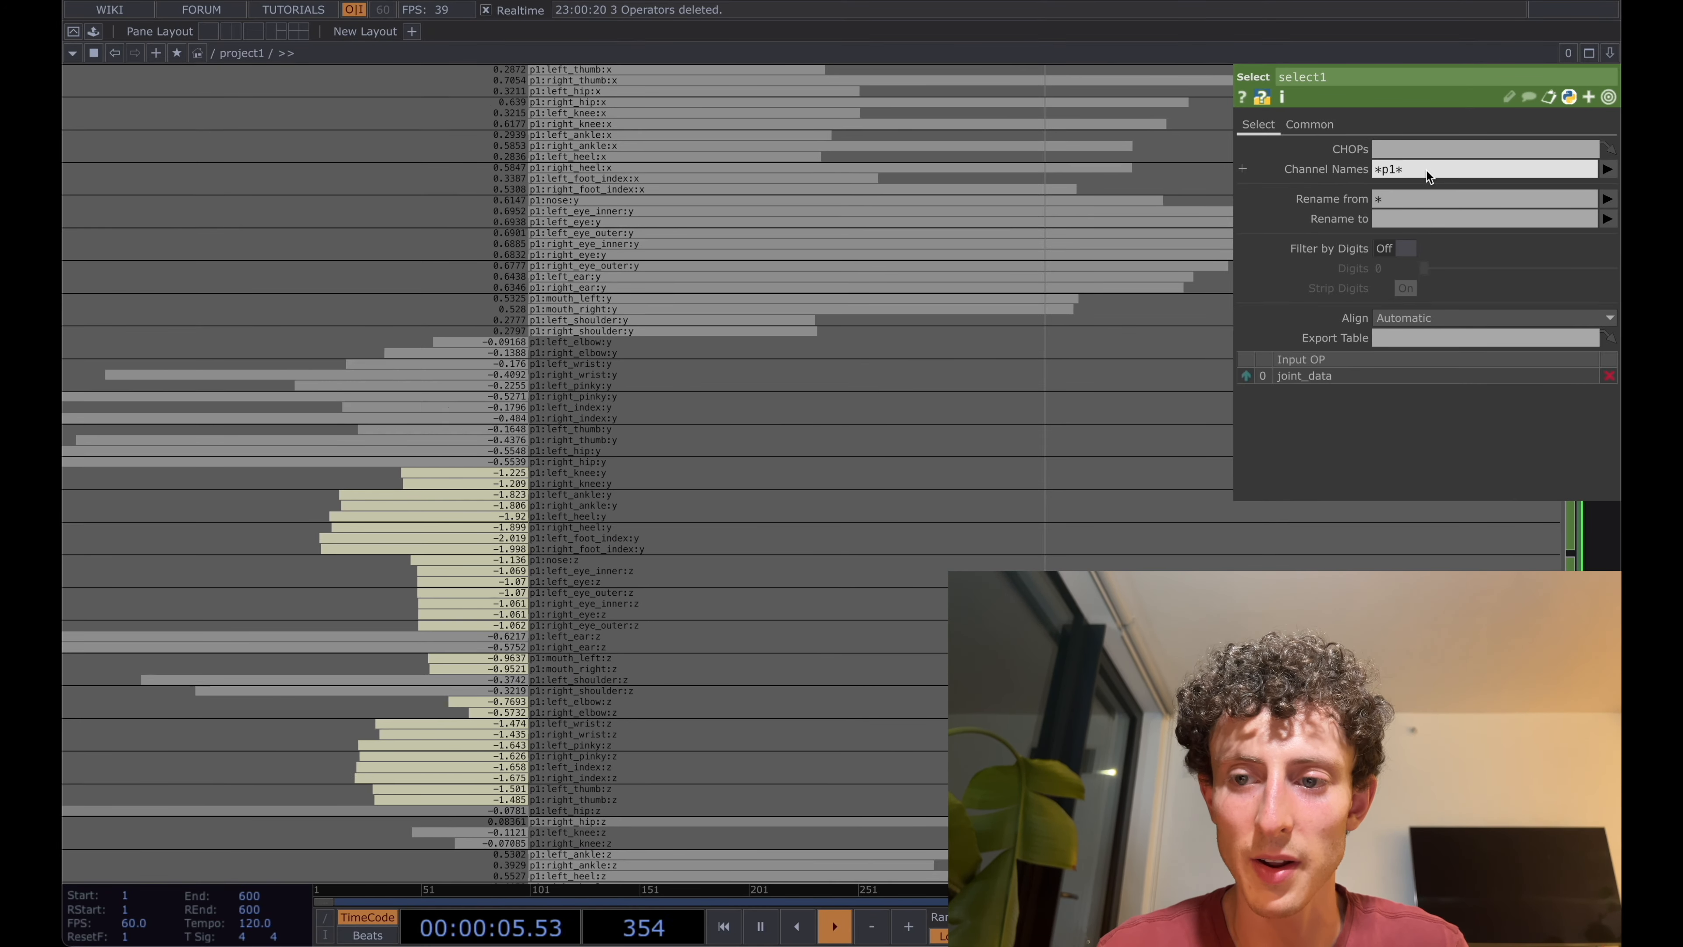
- Narrow select1's channel names to *p1:left_wrist*
key(BackSpace)
text(L)
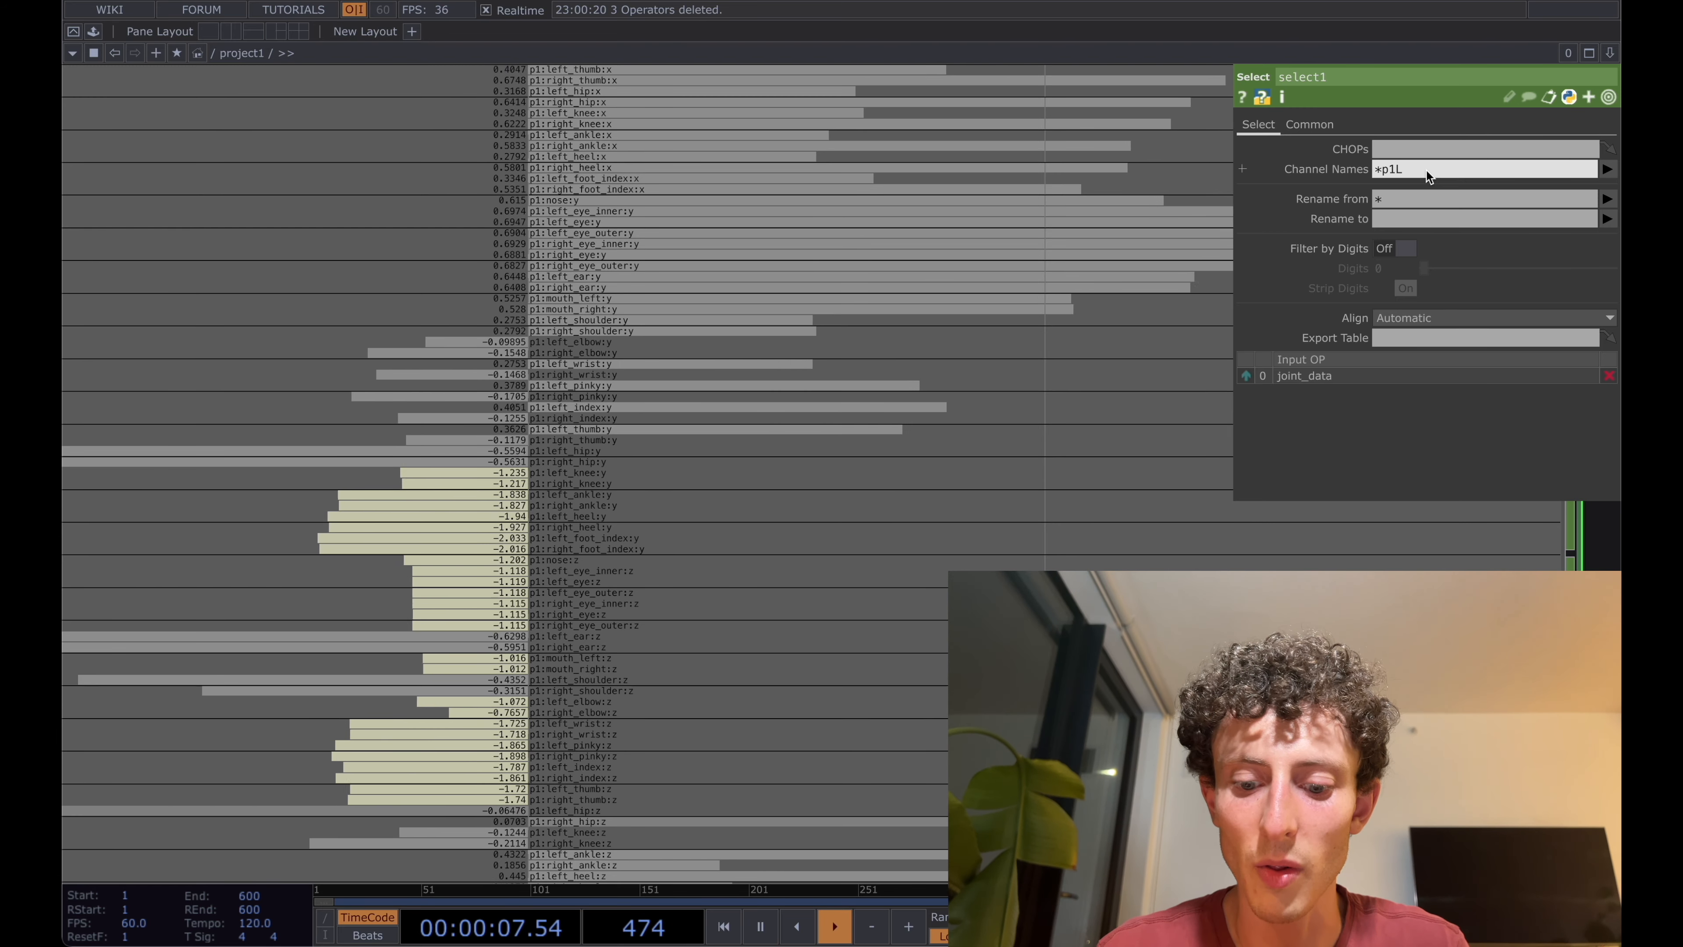
key(BackSpace)
text(:lef)
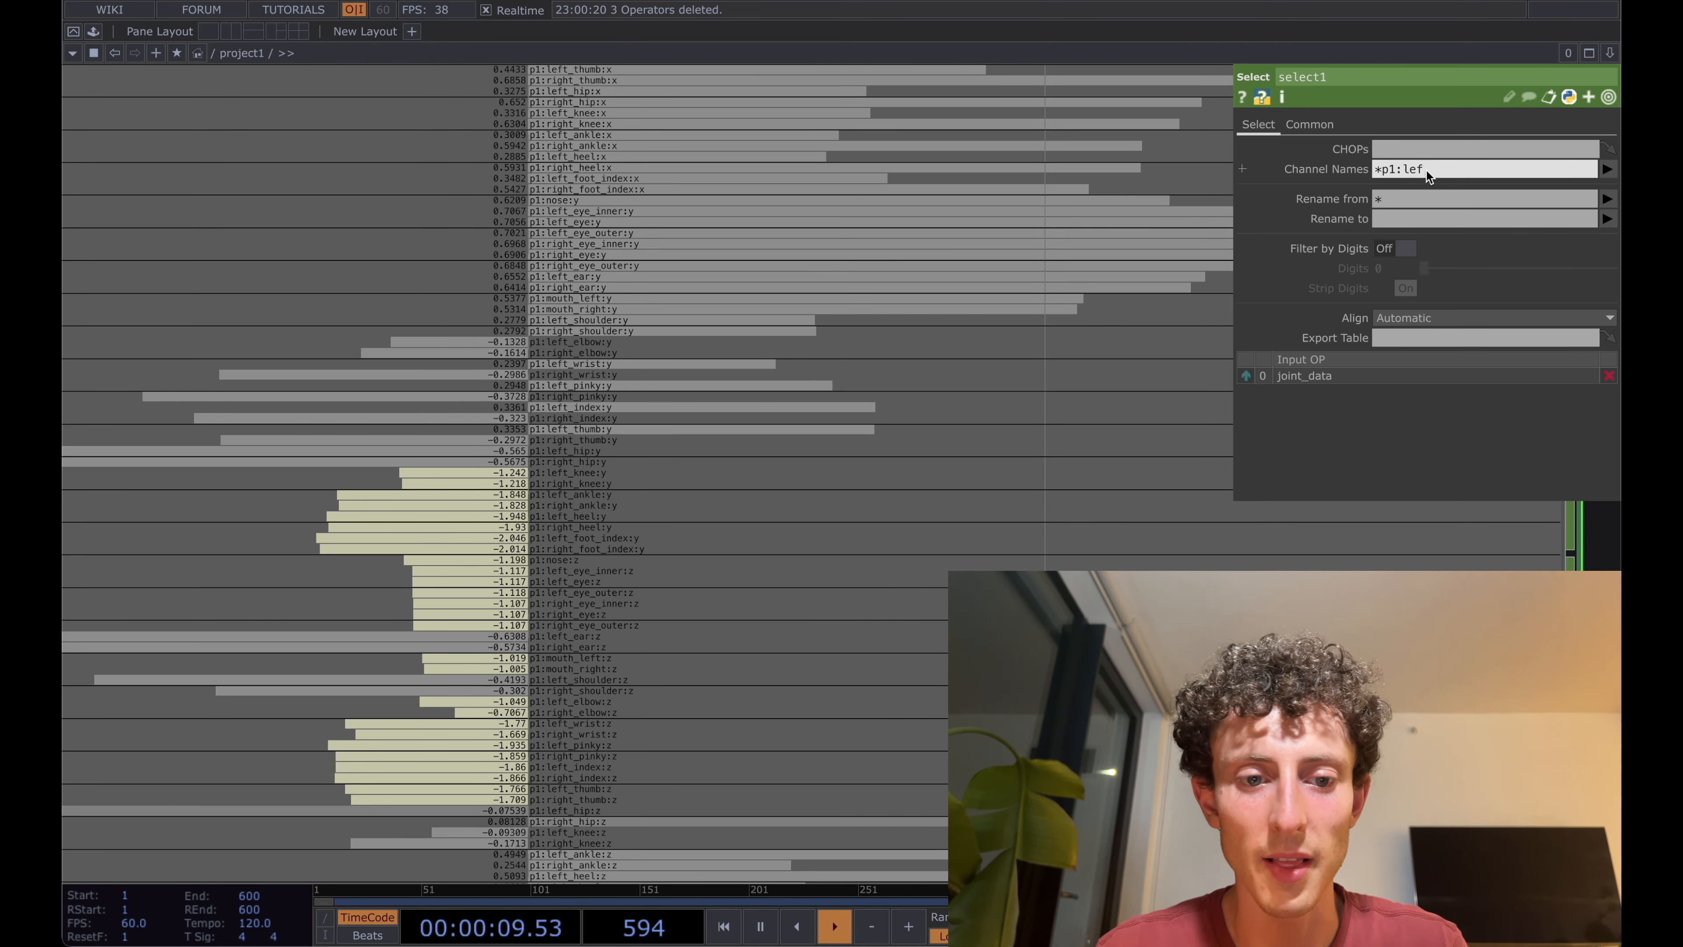
text(t_wrist)
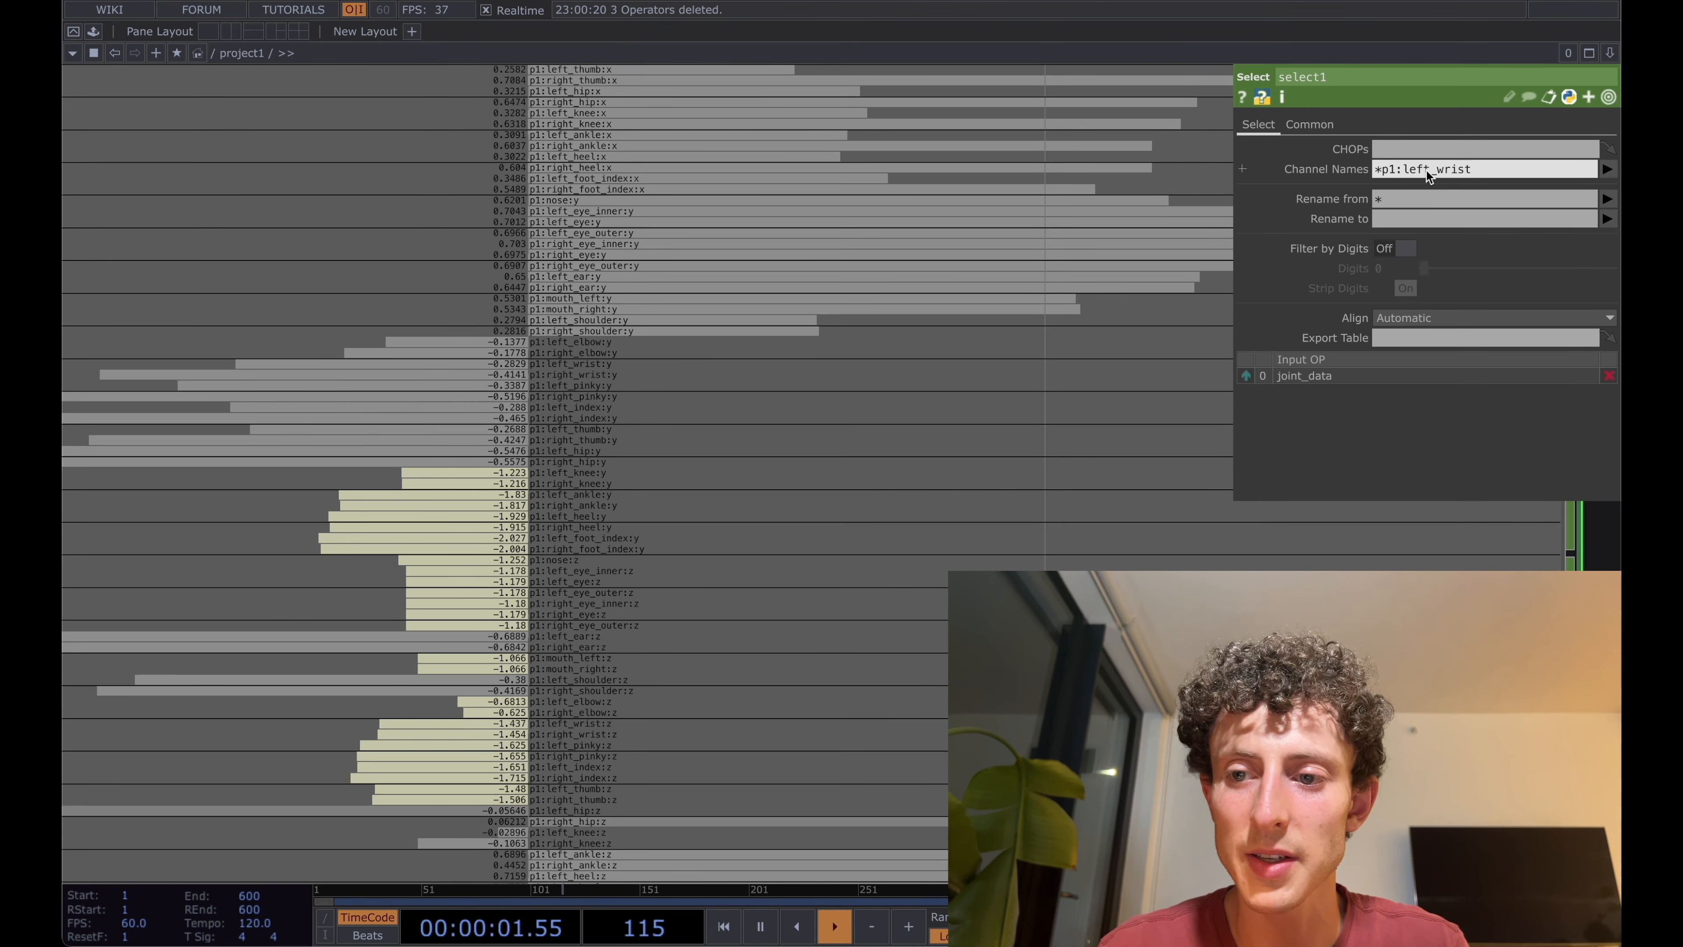
text(*)
key(Return)
scroll(680, 299, down, 3)
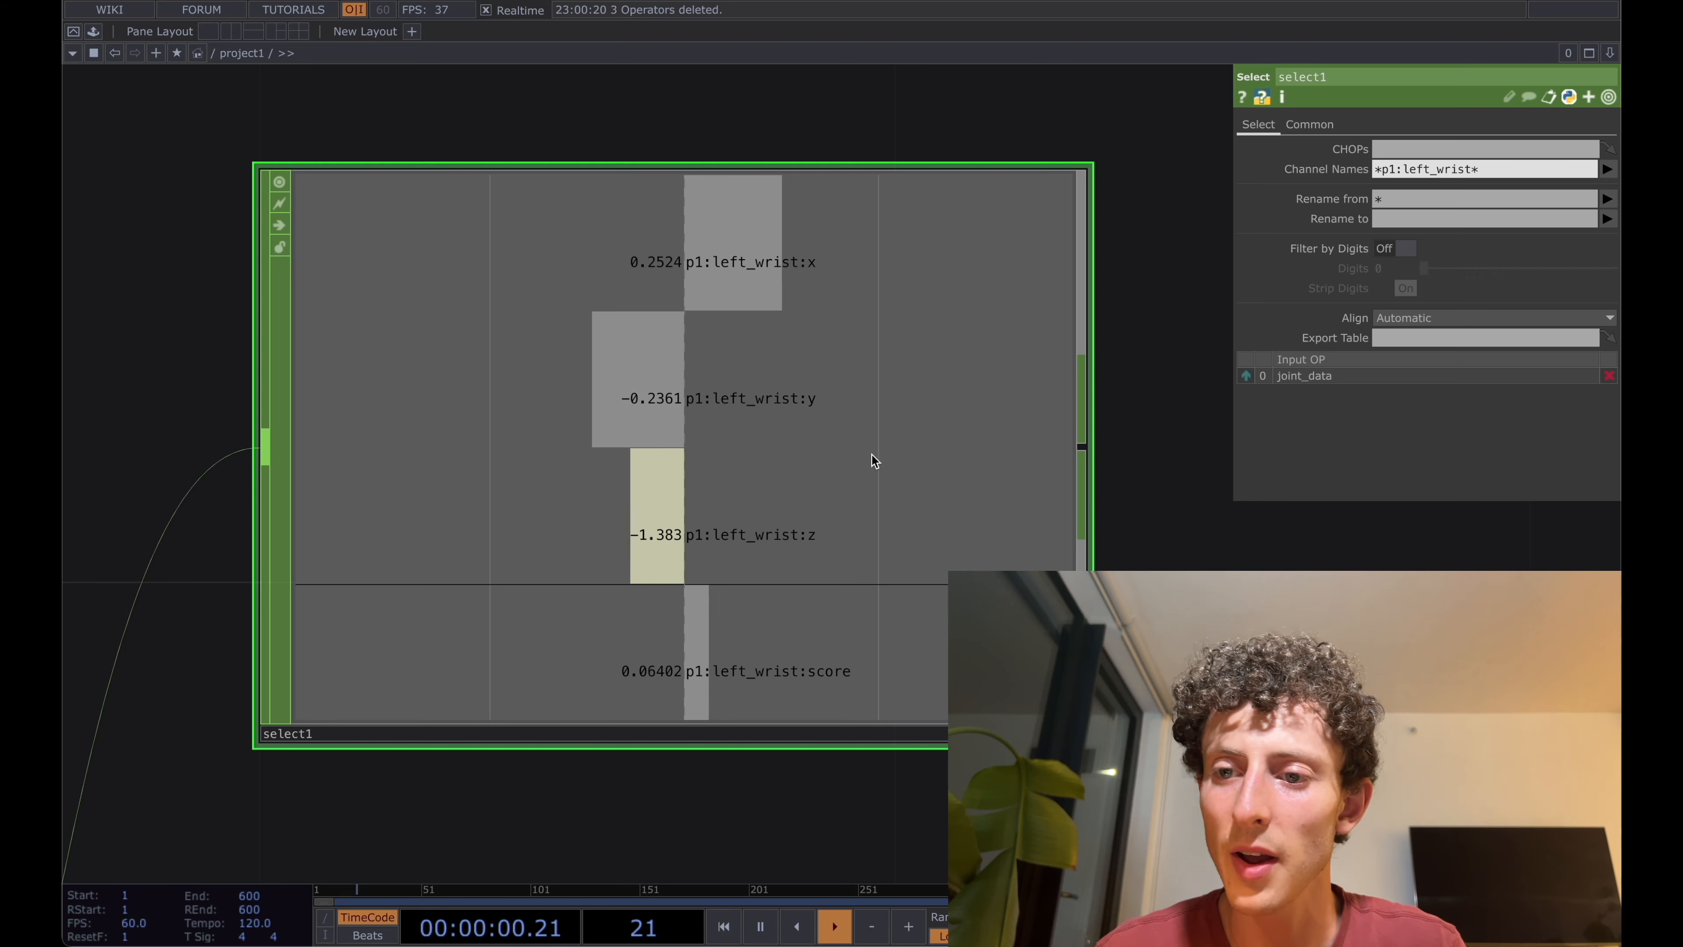
- Extend select1's channel names with a second pattern, *p1:right_wrist*
click(1379, 171)
key(ctrl+c)
click(1504, 170)
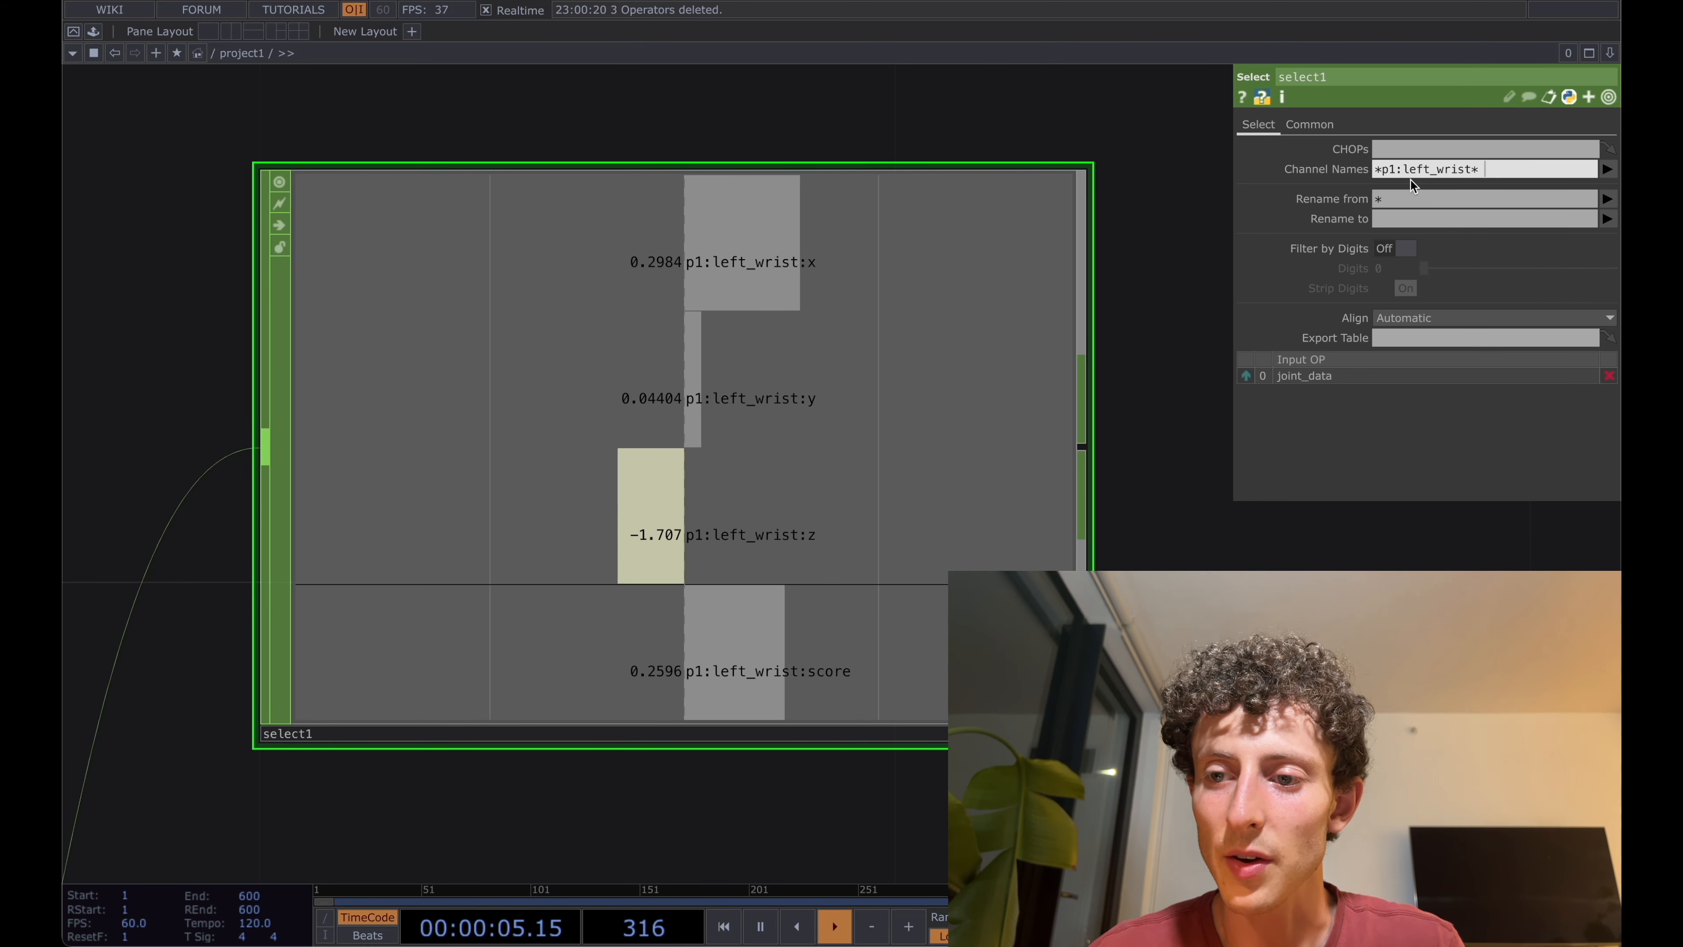
key(ctrl+v)
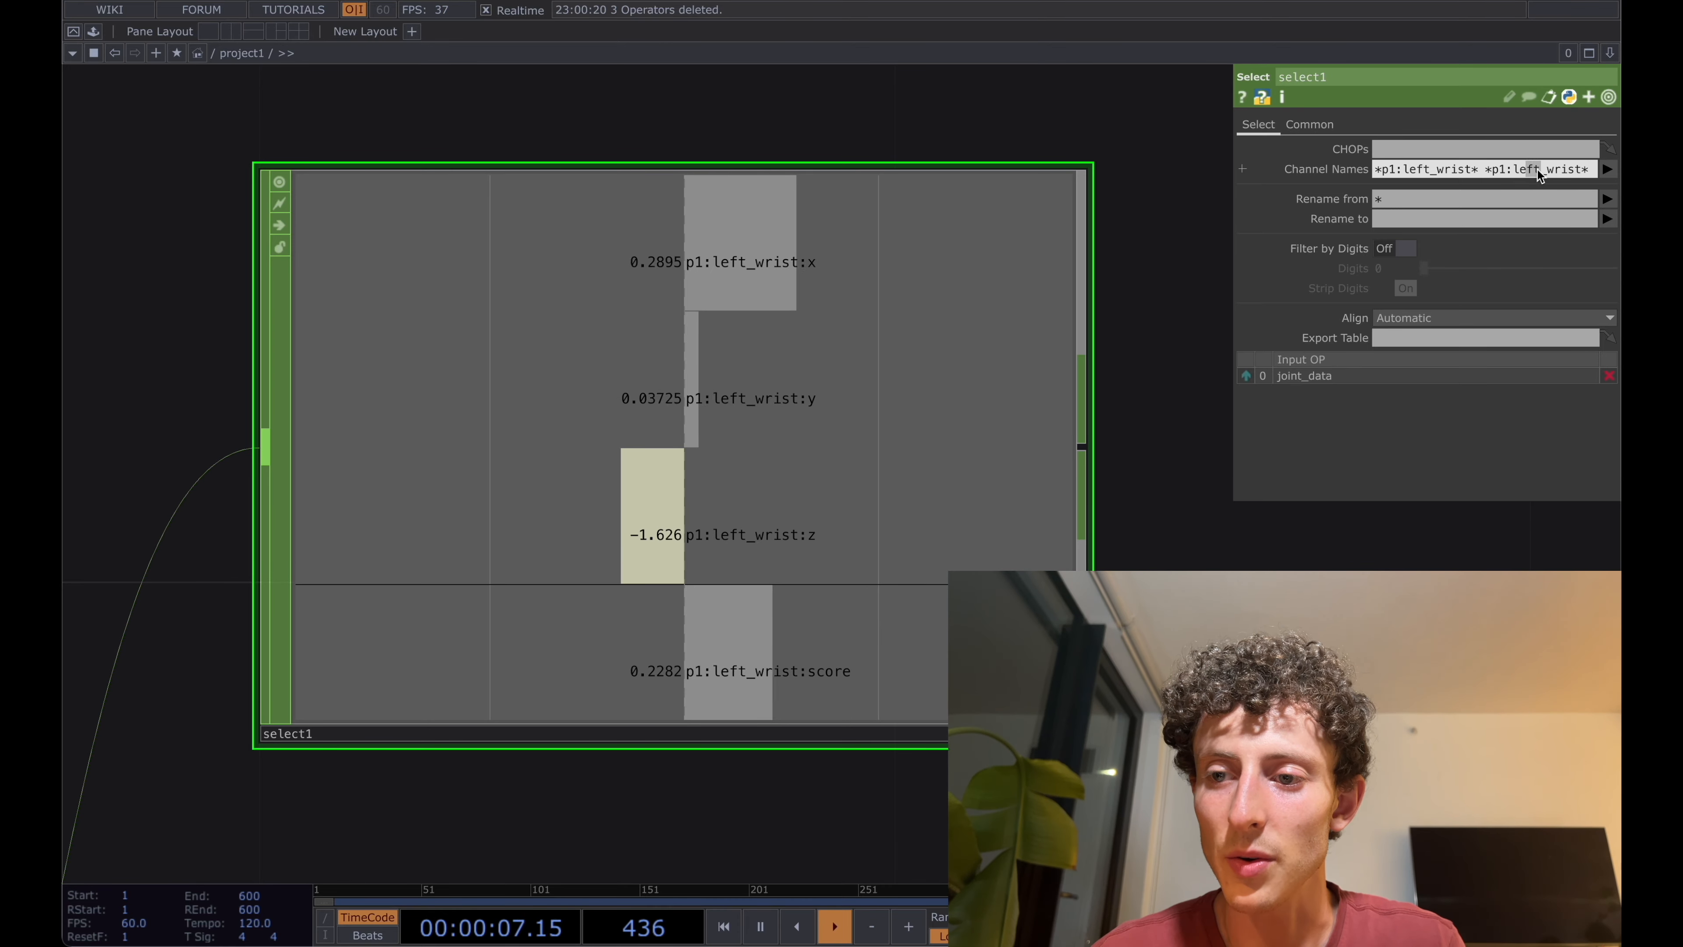
double_click(1538, 171)
text(right)
key(Return)
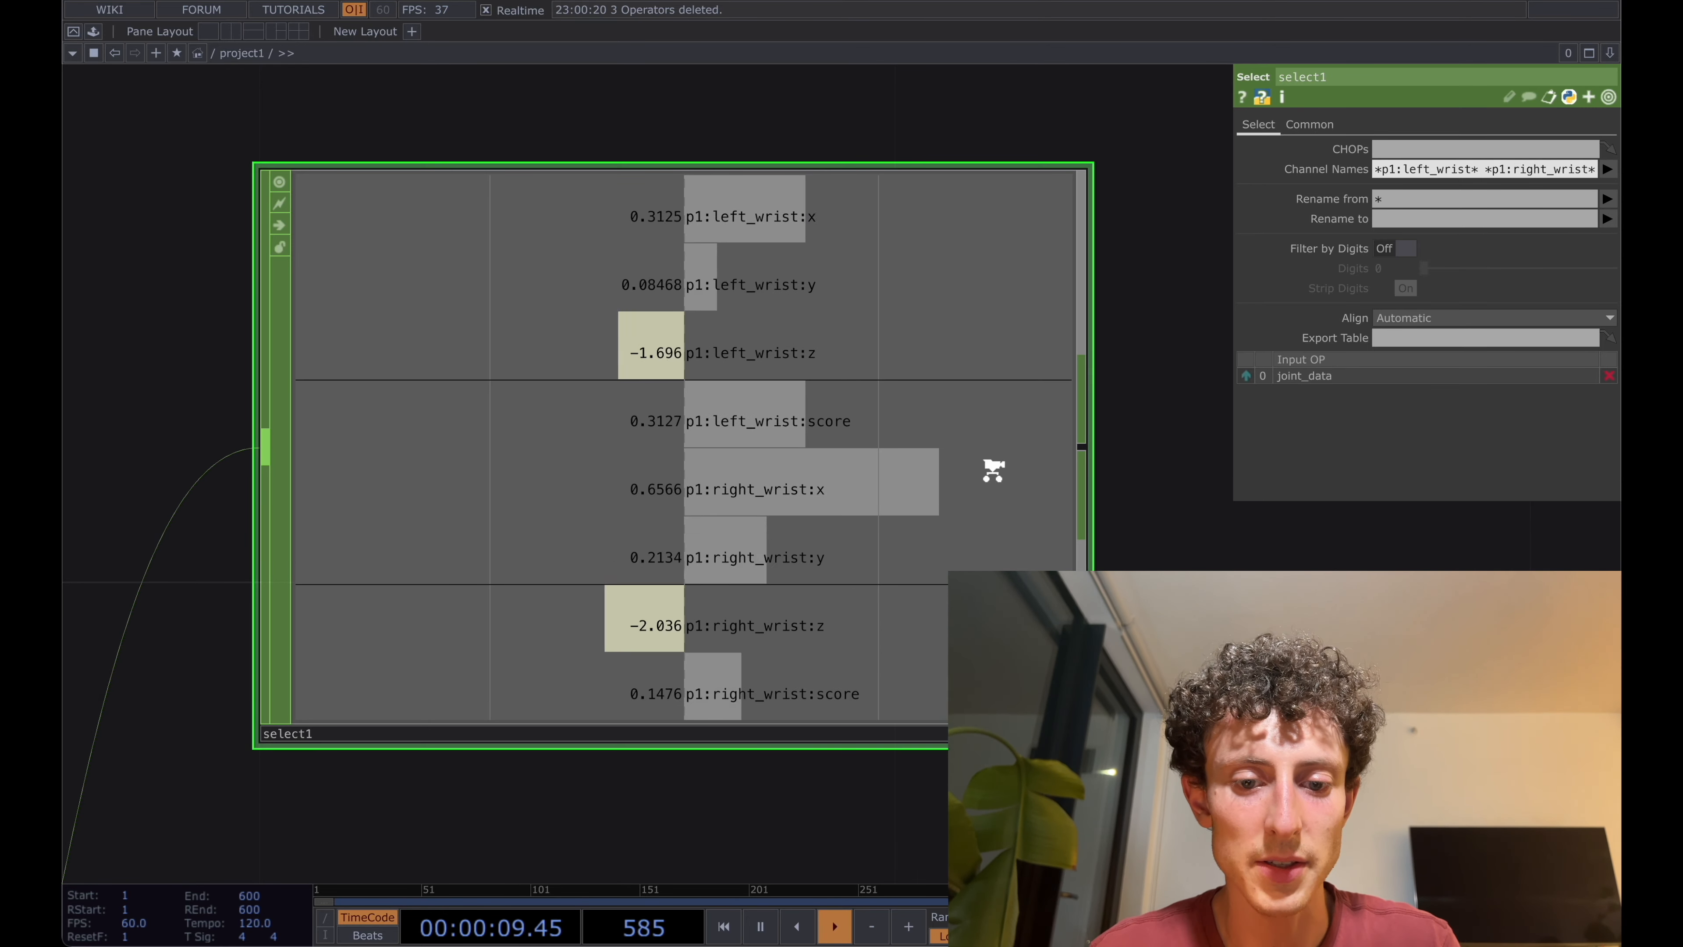
- Move the select1 node higher above joint_data in the network
scroll(993, 470, down, 8)
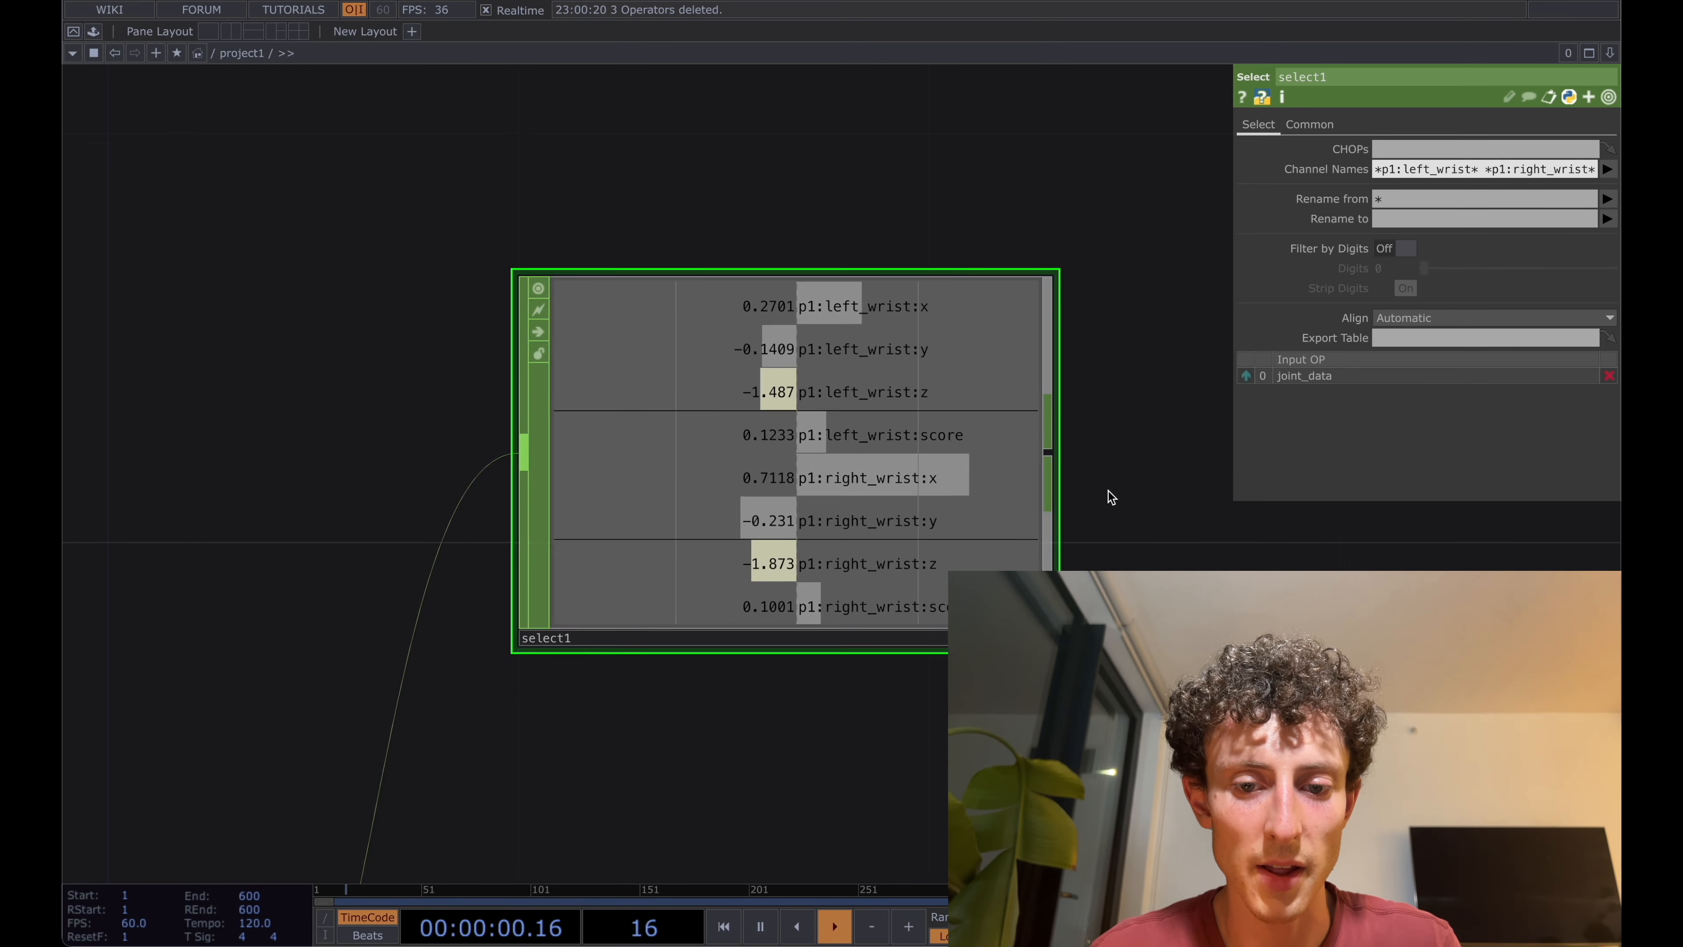
scroll(856, 455, right, 5)
drag(644, 420, 637, 299)
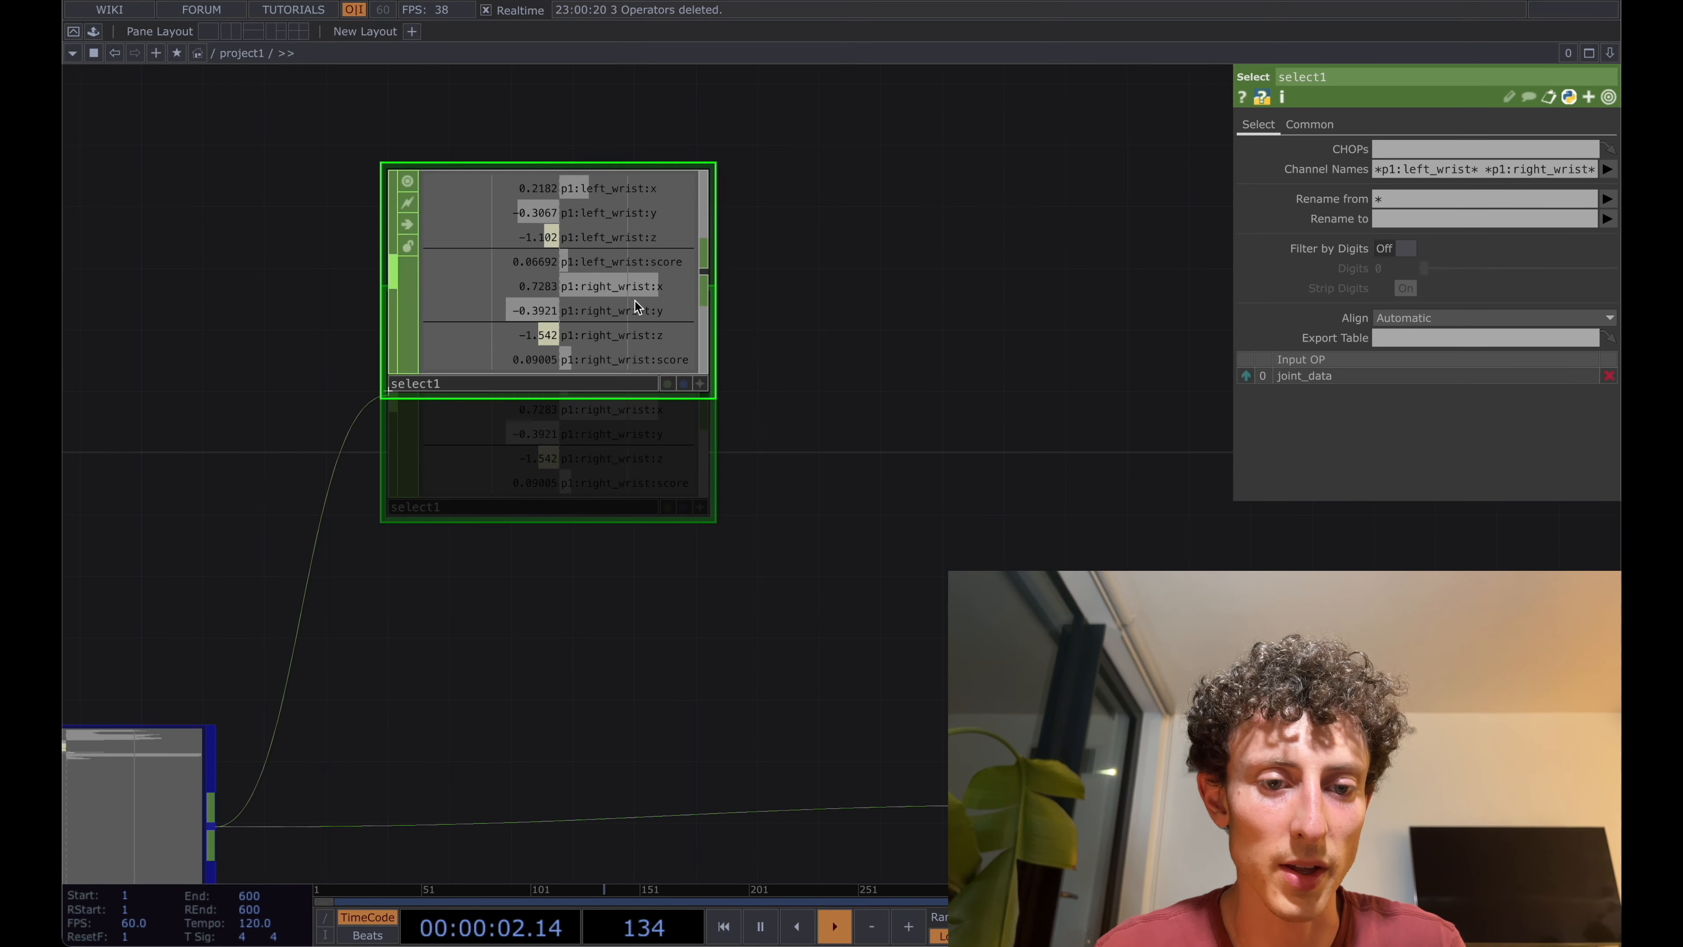
drag(1019, 297, 1128, 344)
drag(662, 343, 598, 278)
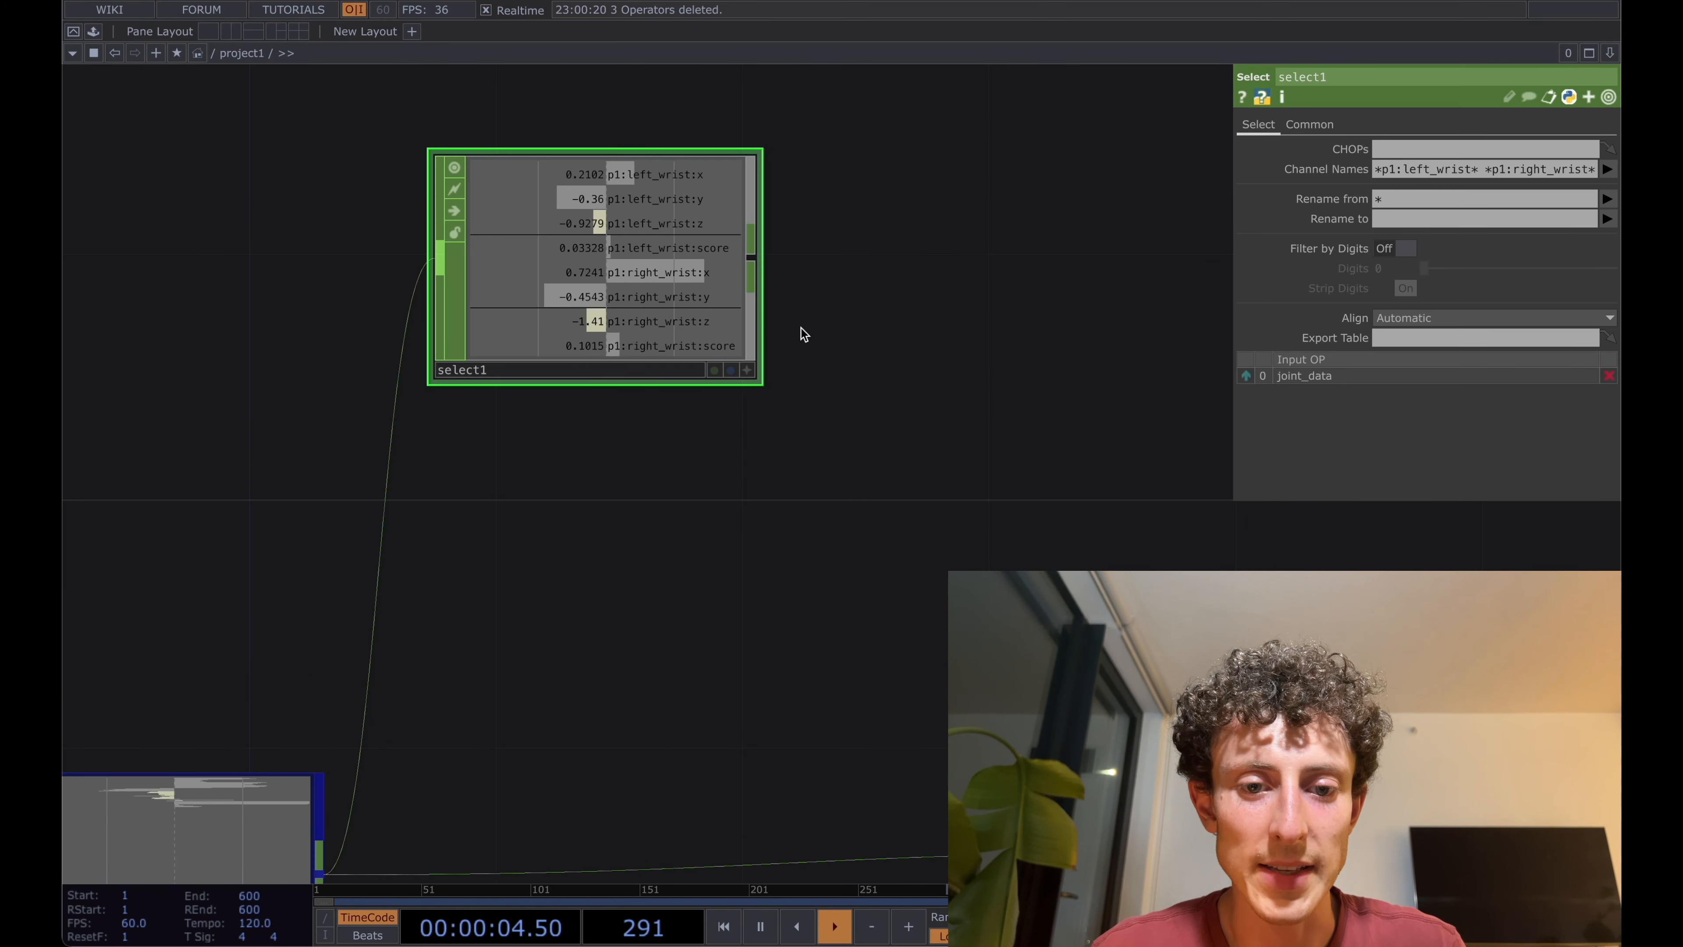
- Add a Circle TOP above select1 in the network
drag(968, 331, 779, 463)
scroll(779, 546, down, 4)
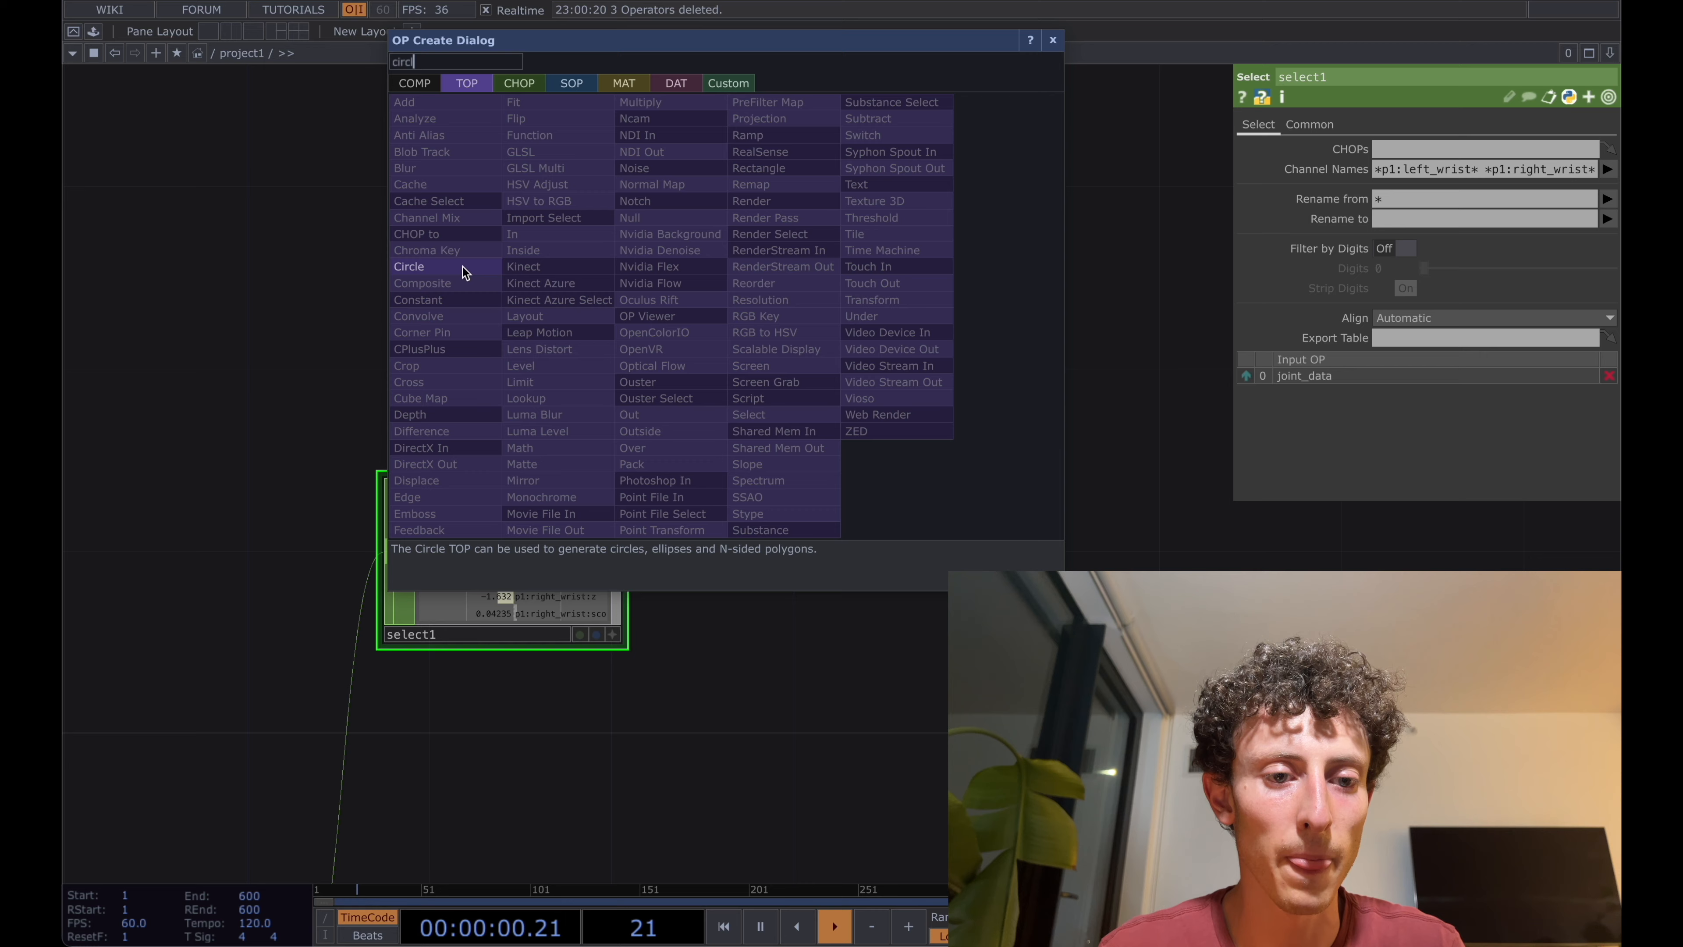
click(459, 268)
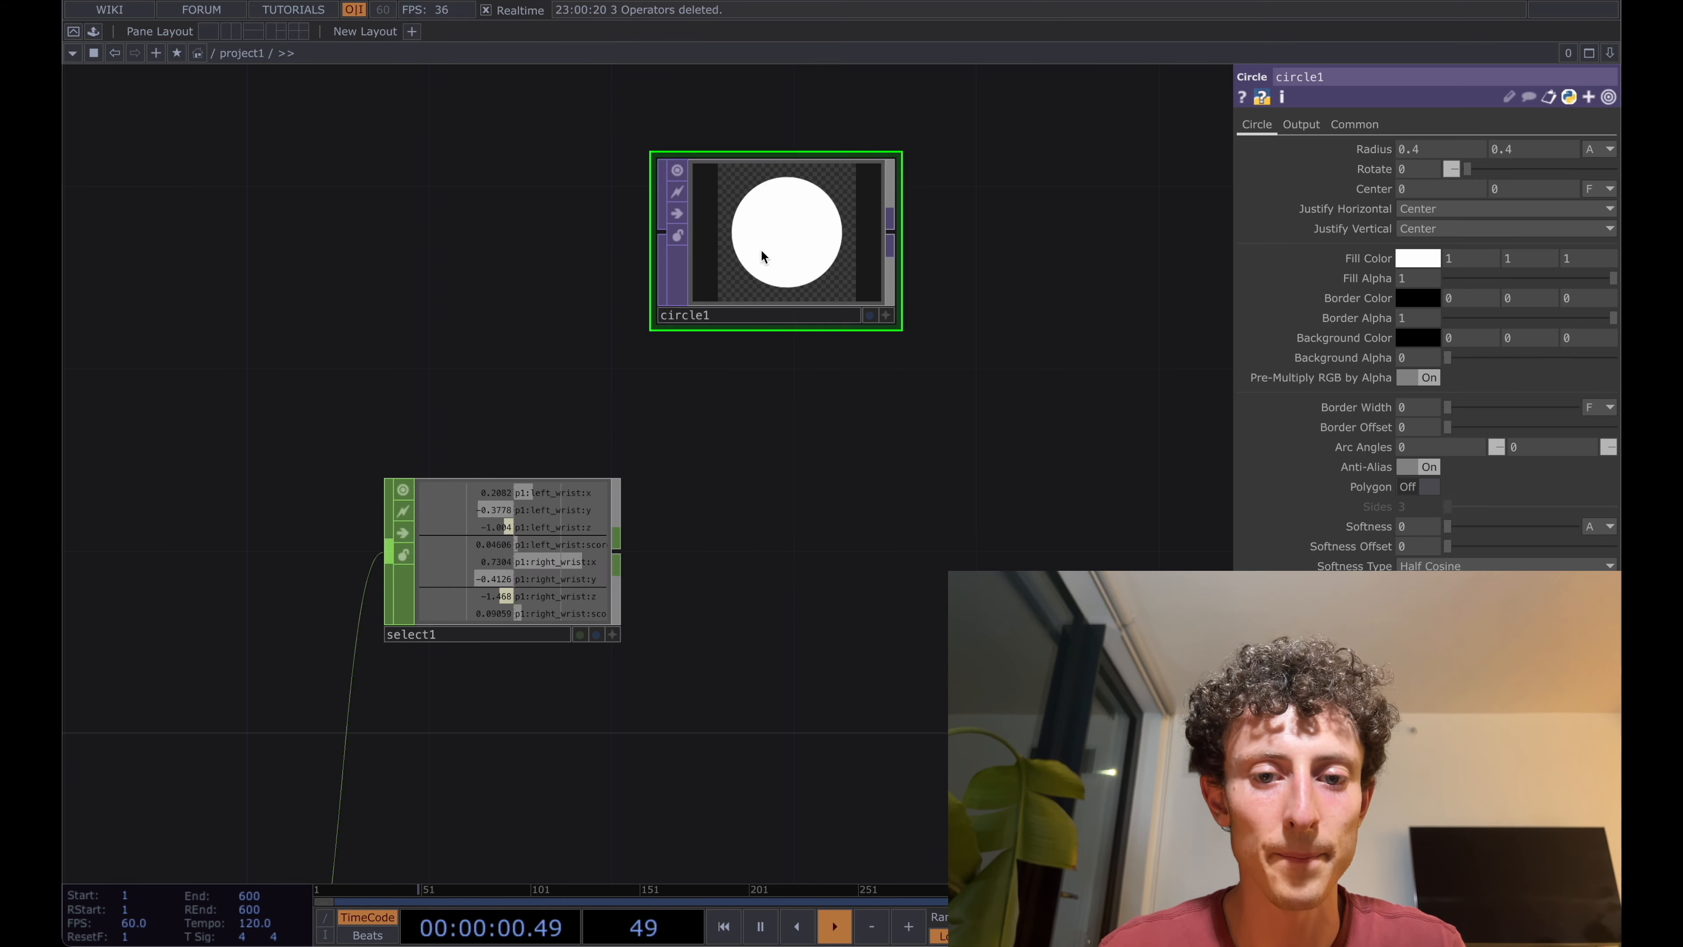
click(750, 321)
- Set circle1's output resolution to Parent Panel Size and both of its radius values to 0.1
click(1355, 125)
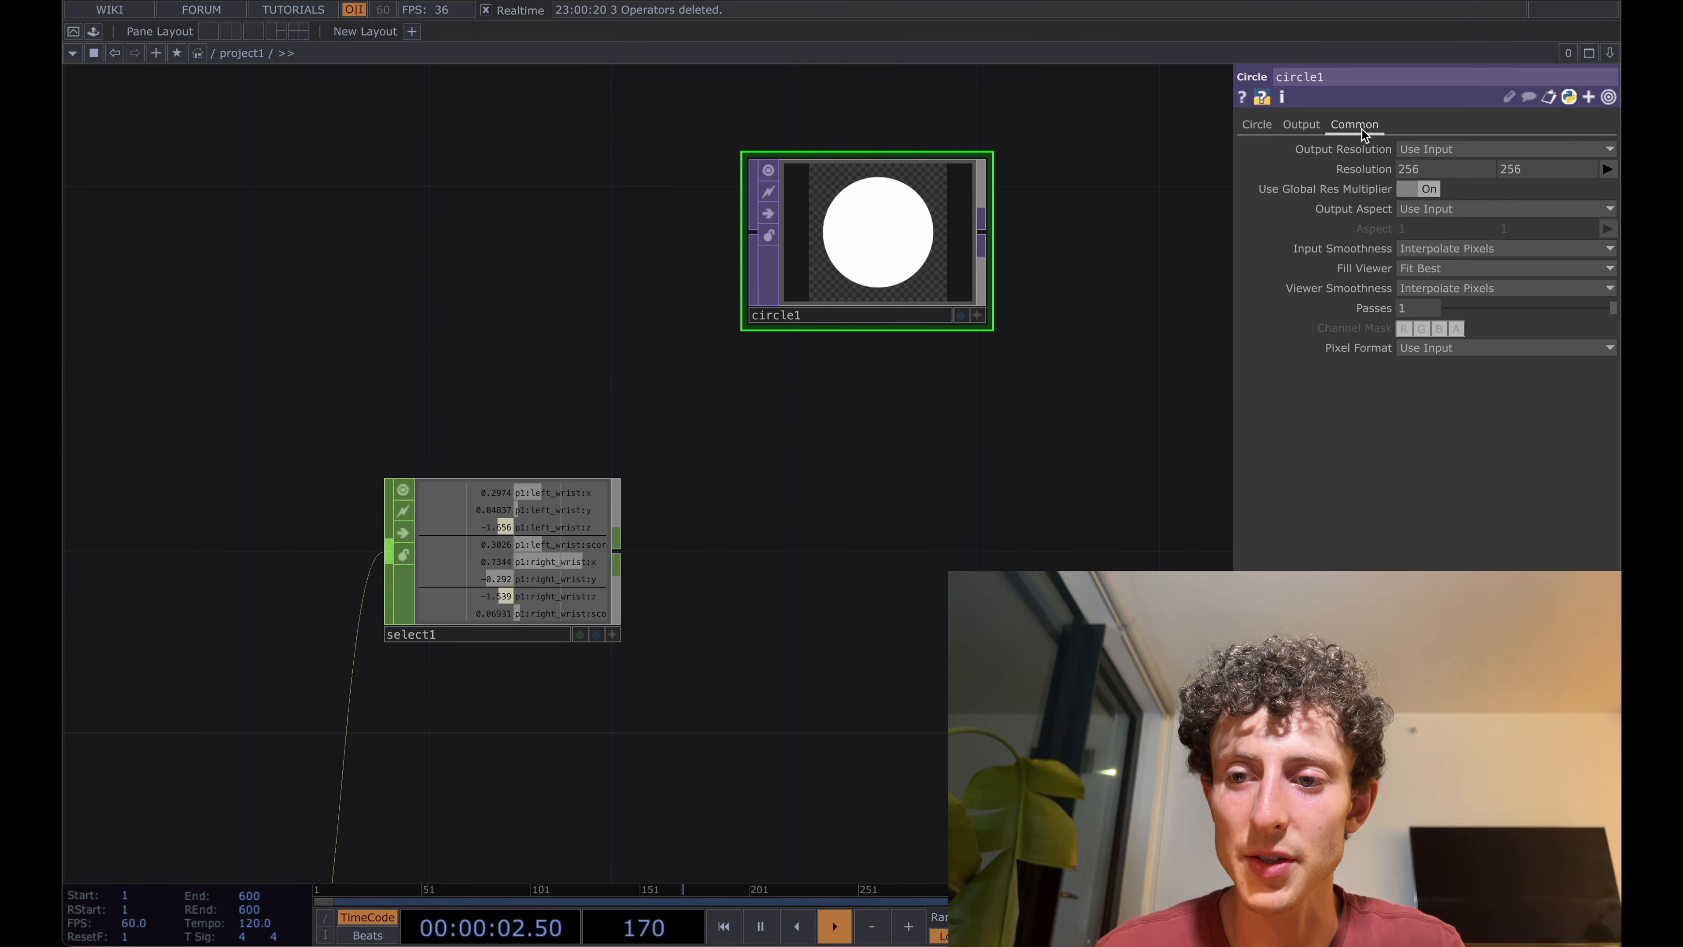
click(1437, 150)
click(1444, 349)
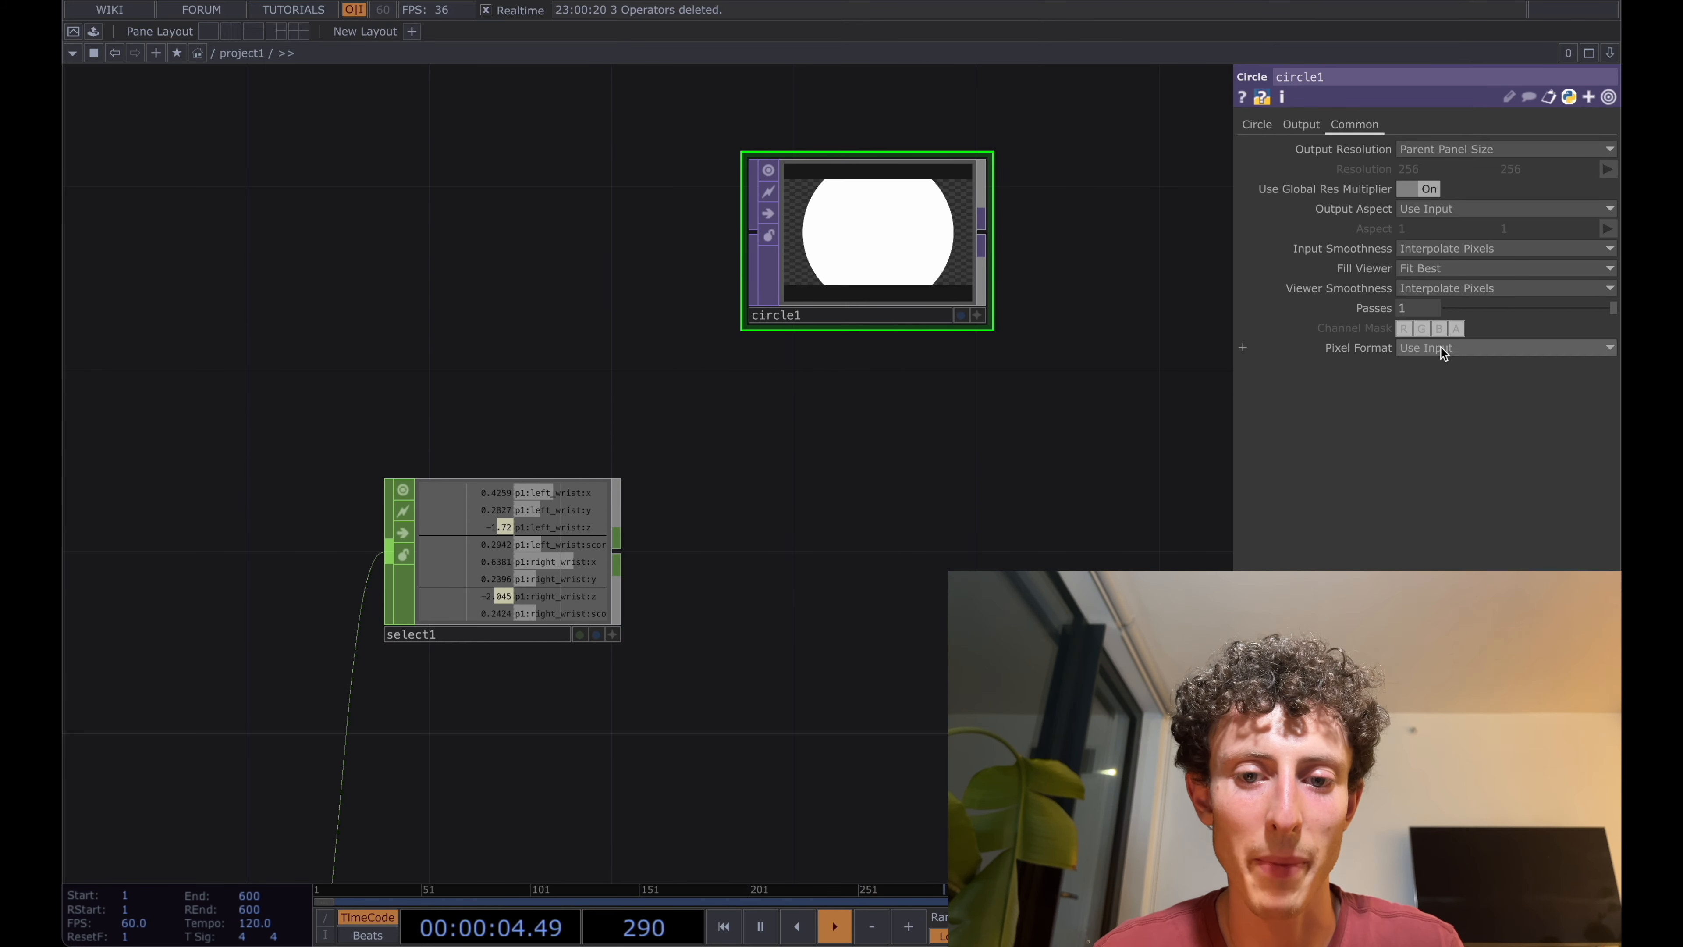
click(1278, 126)
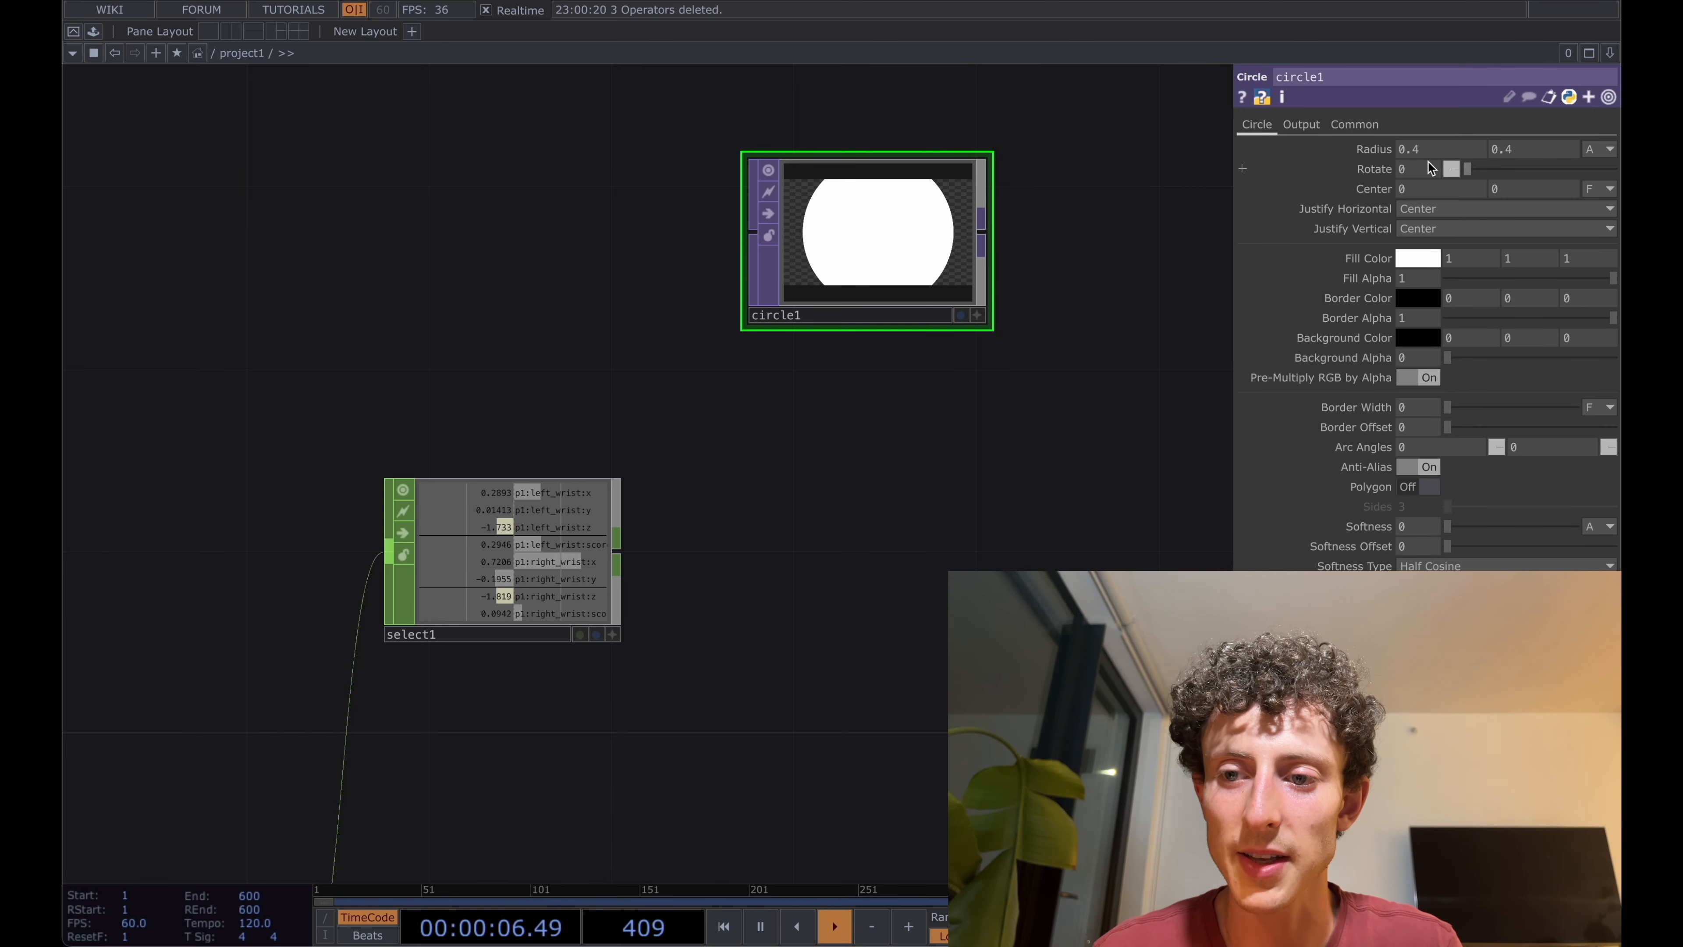
middle_drag(1388, 150, 1261, 151)
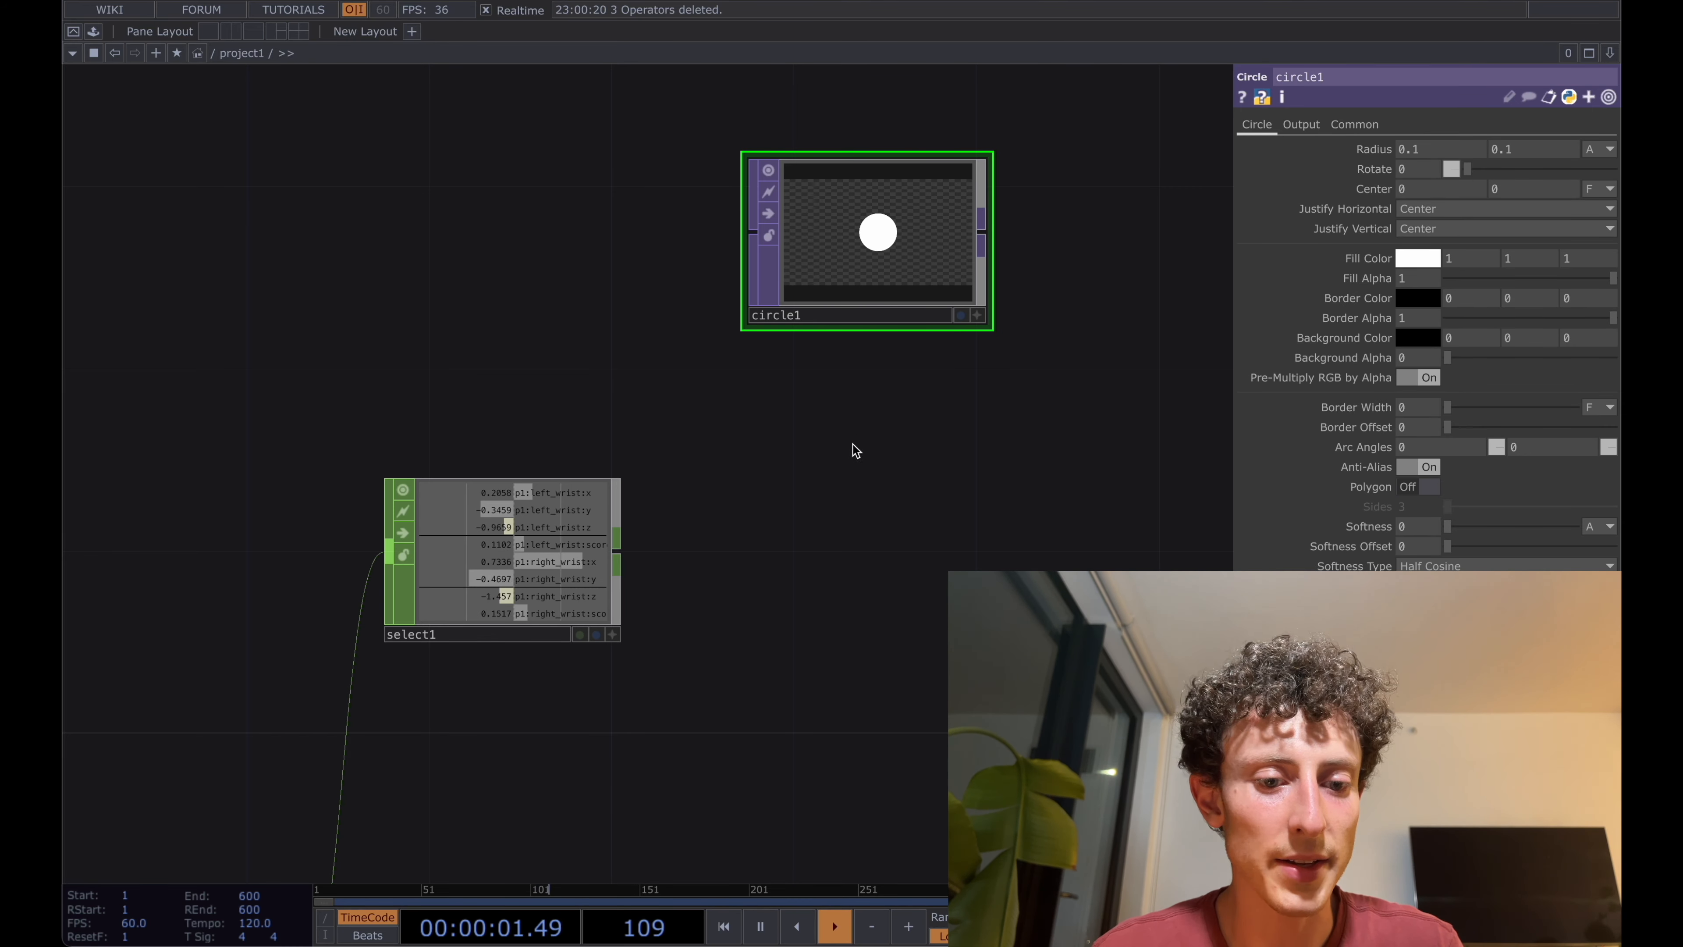
- Add a Null CHOP fed by select1
scroll(433, 568, up, 4)
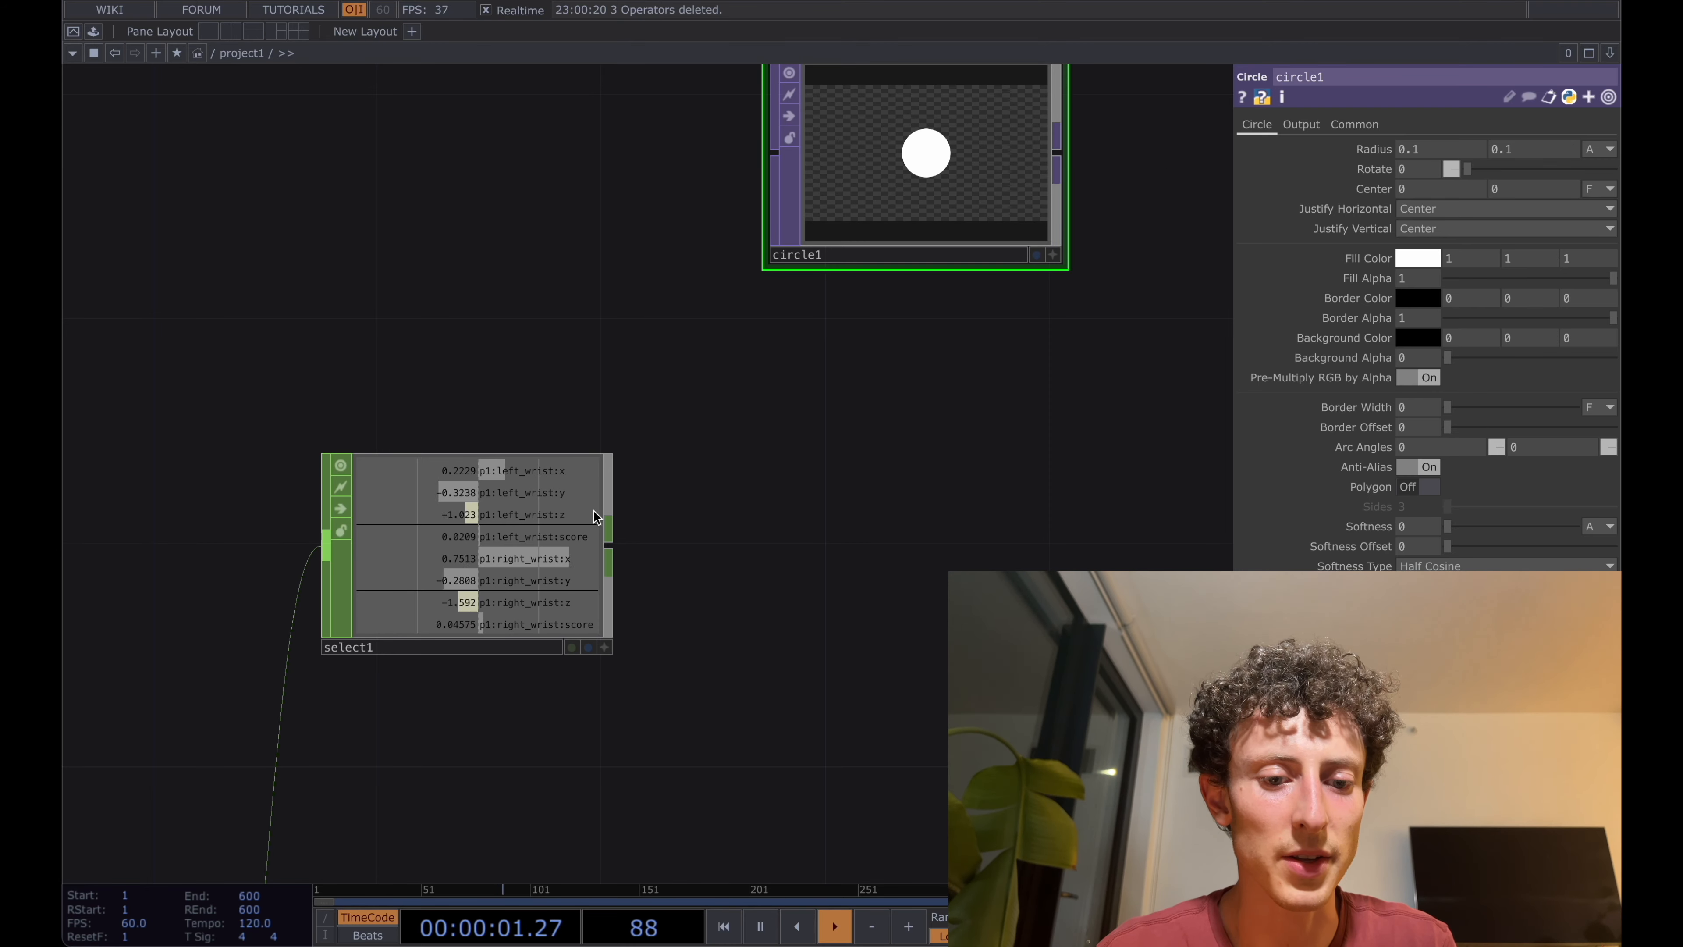
right_click(610, 549)
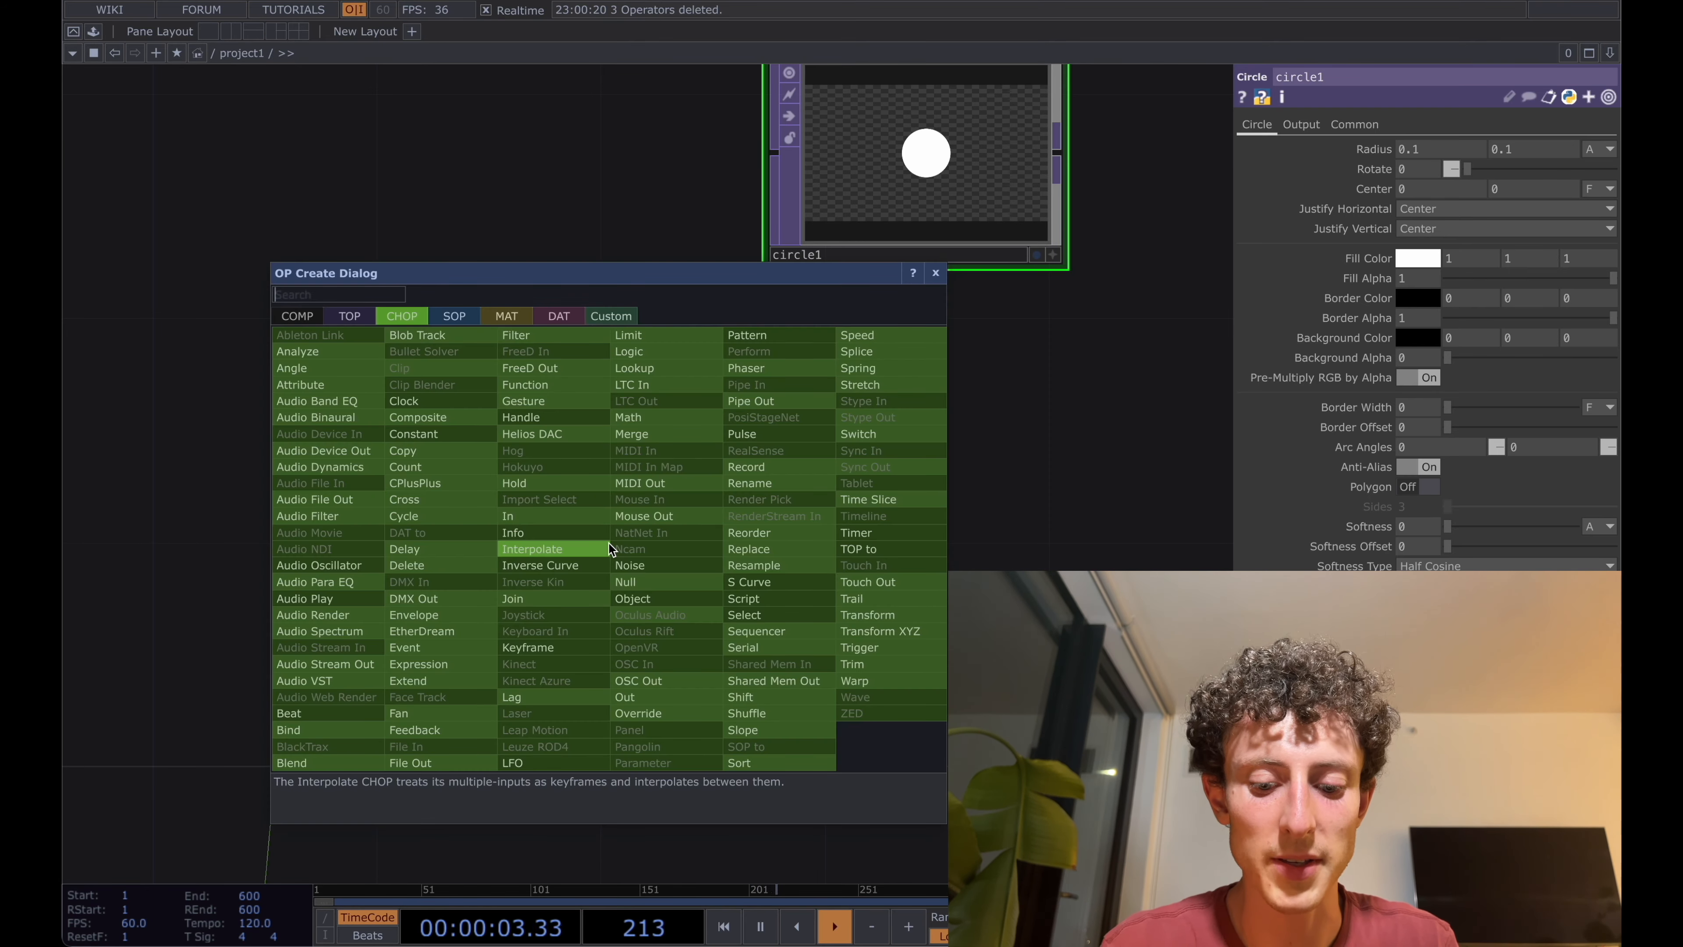
click(526, 548)
click(530, 550)
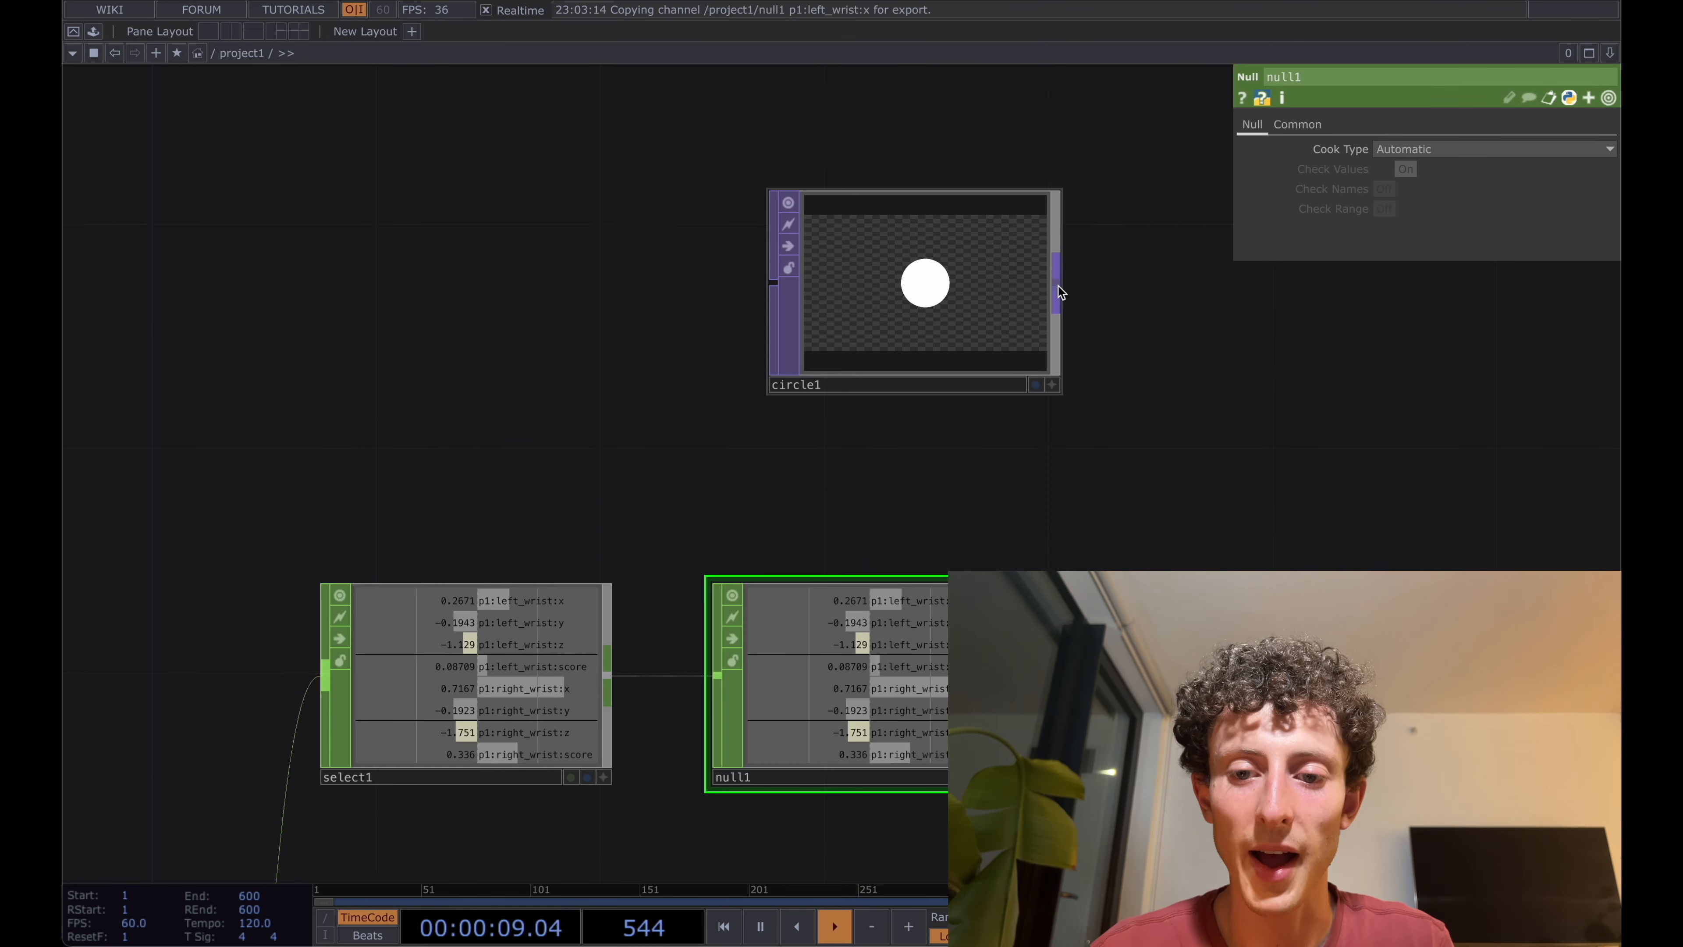
- Add a Transform TOP fed by circle1 and place it clear of circle1
right_click(1058, 287)
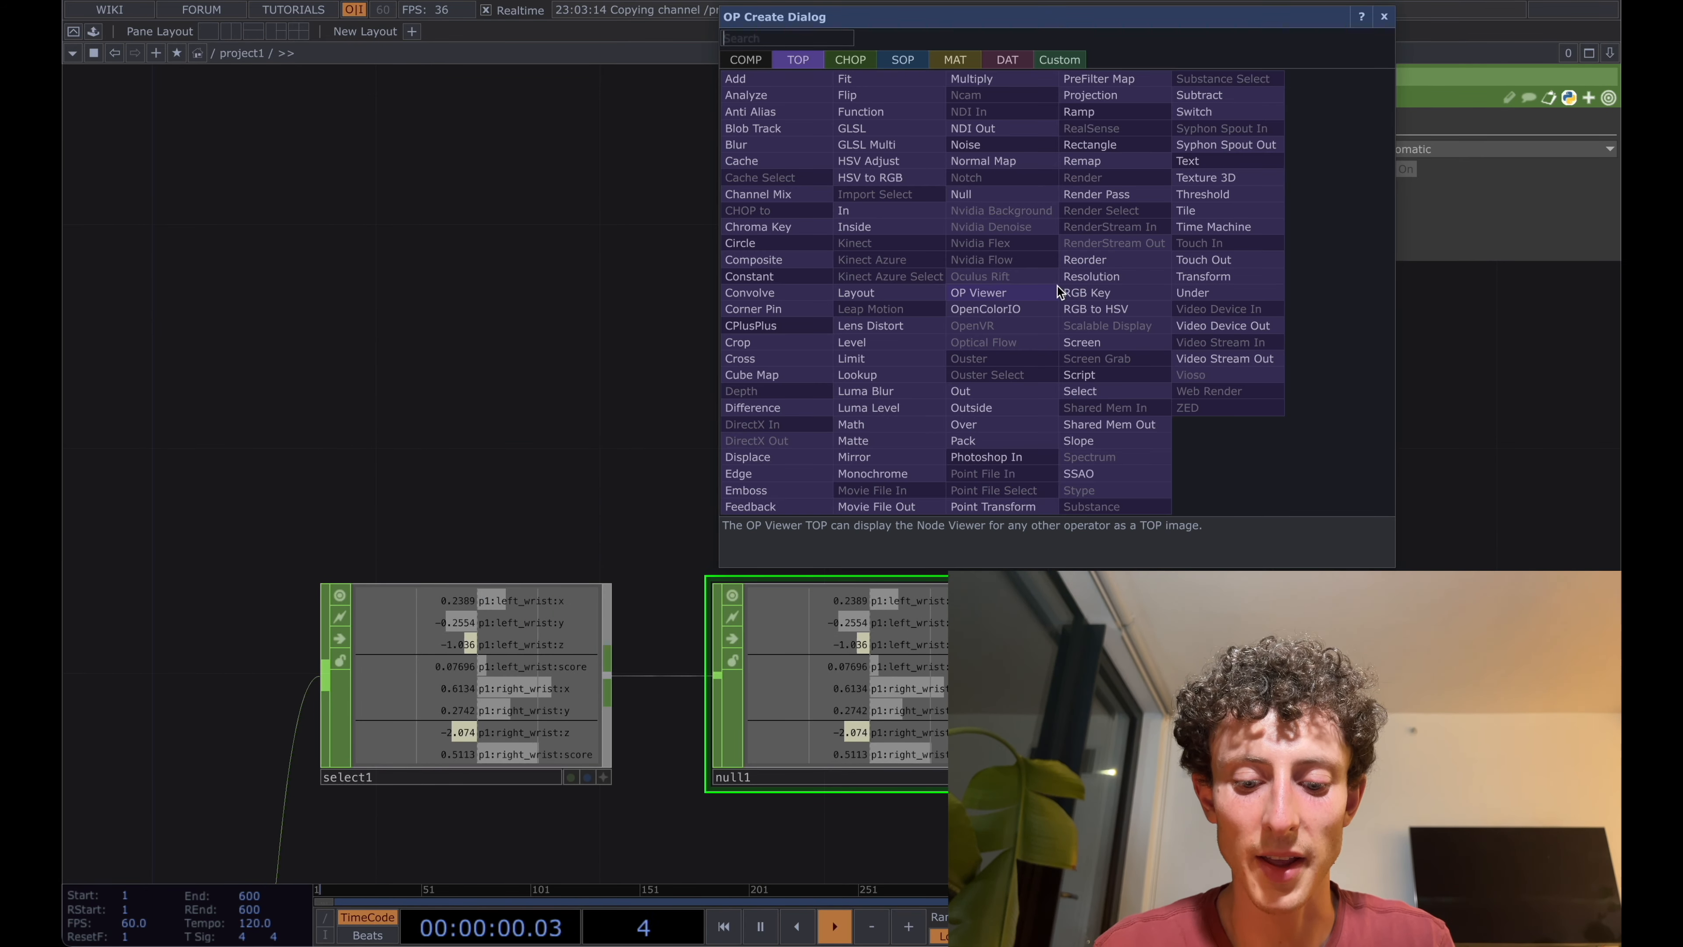
click(1203, 276)
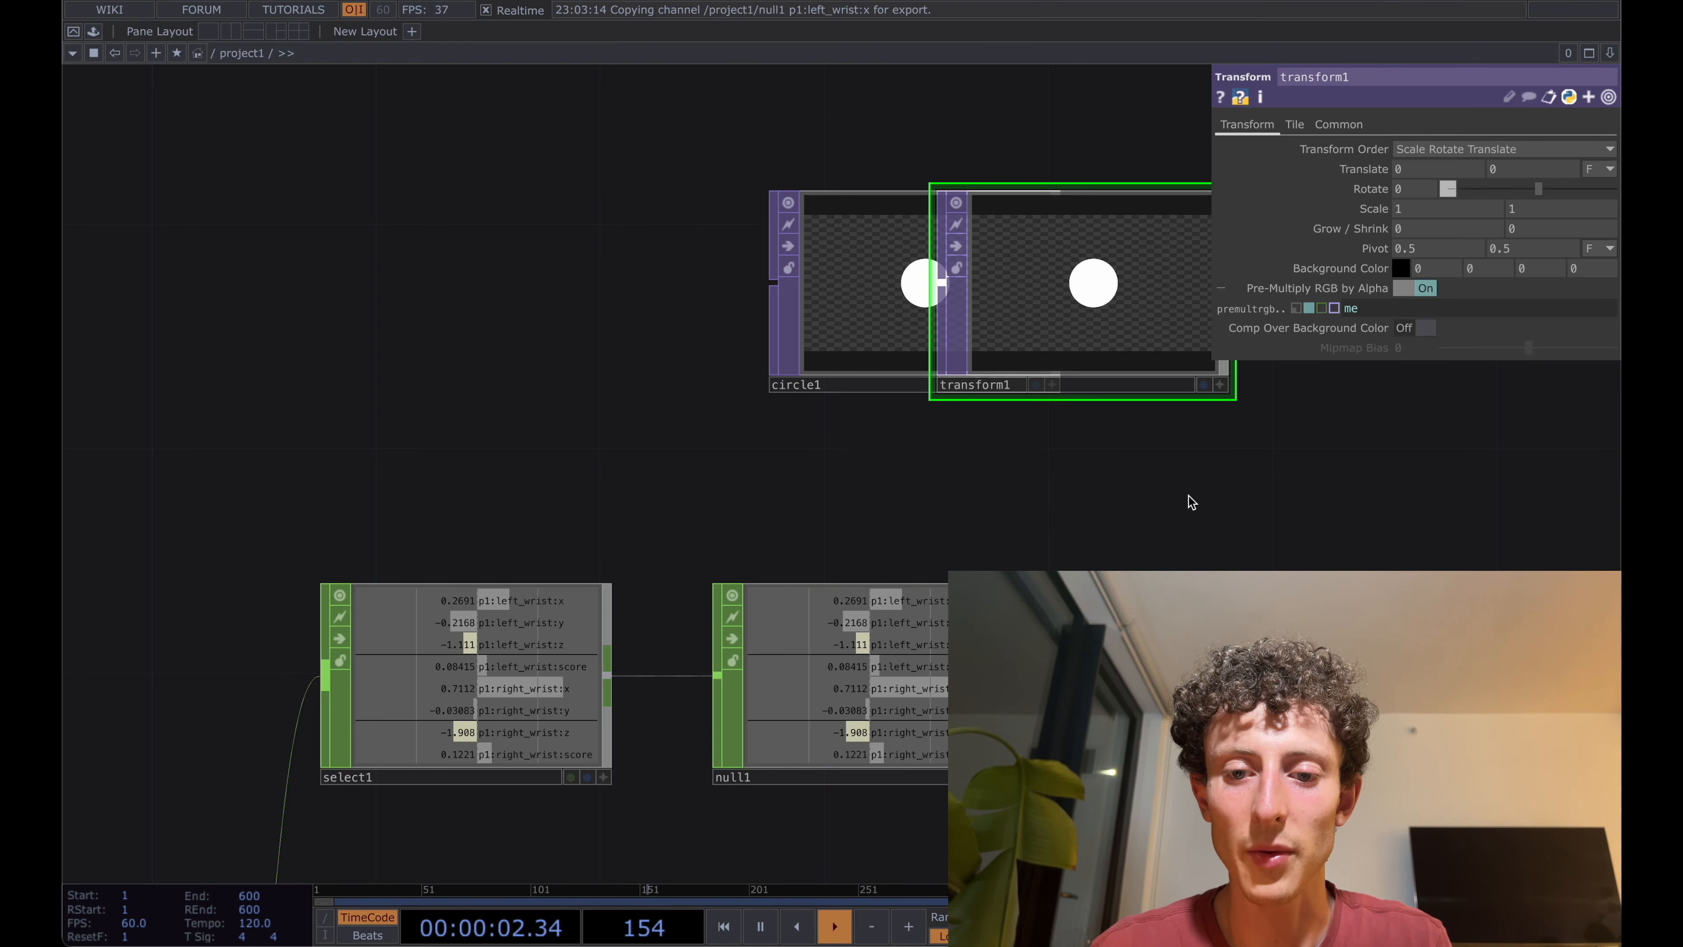
drag(1188, 496, 930, 494)
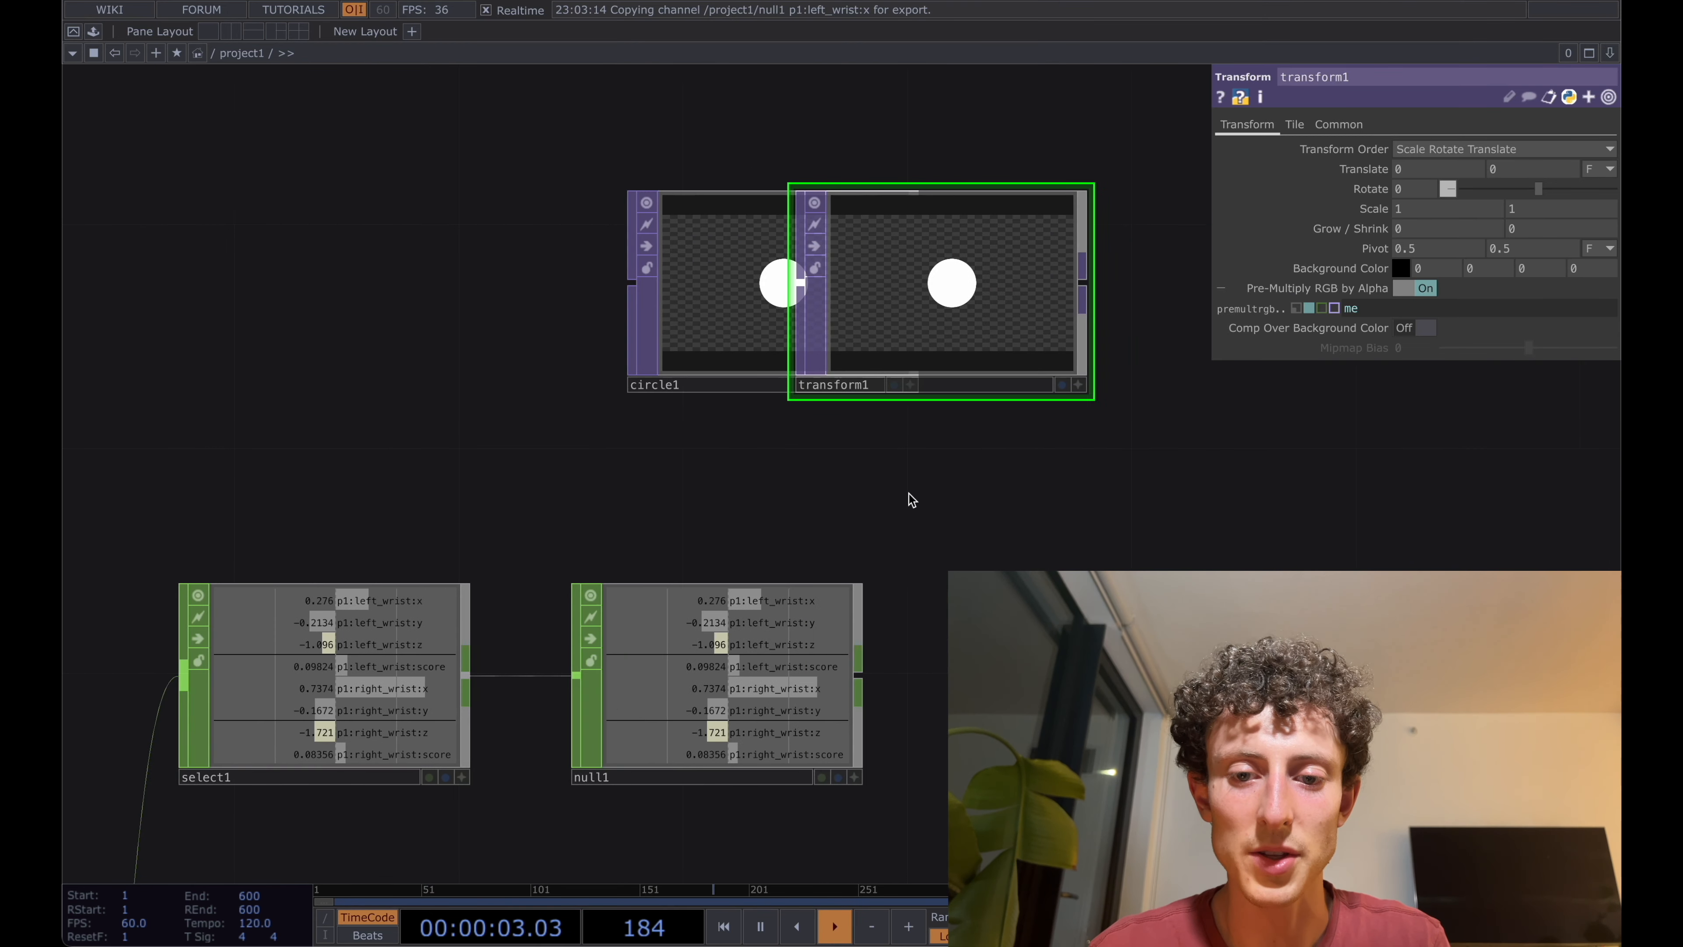
drag(888, 236, 1057, 230)
- Shift transform1's X translate to -0.4 and across to 0.4 to try out the circle's horizontal travel
click(1406, 172)
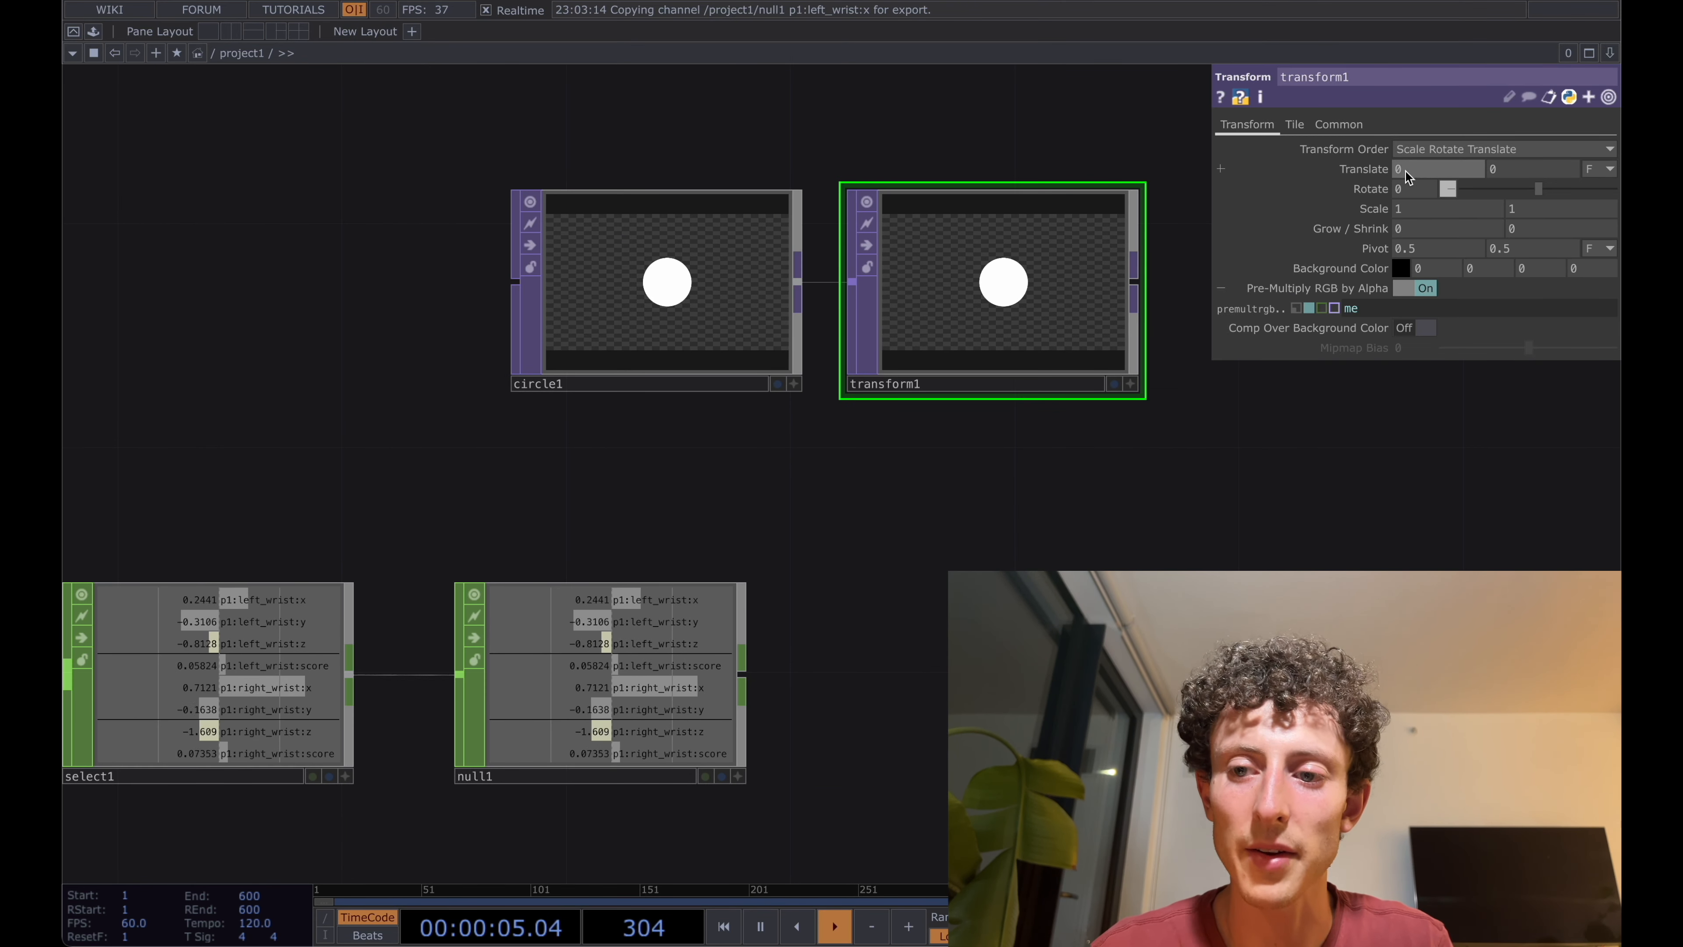
middle_drag(1386, 177, 1289, 181)
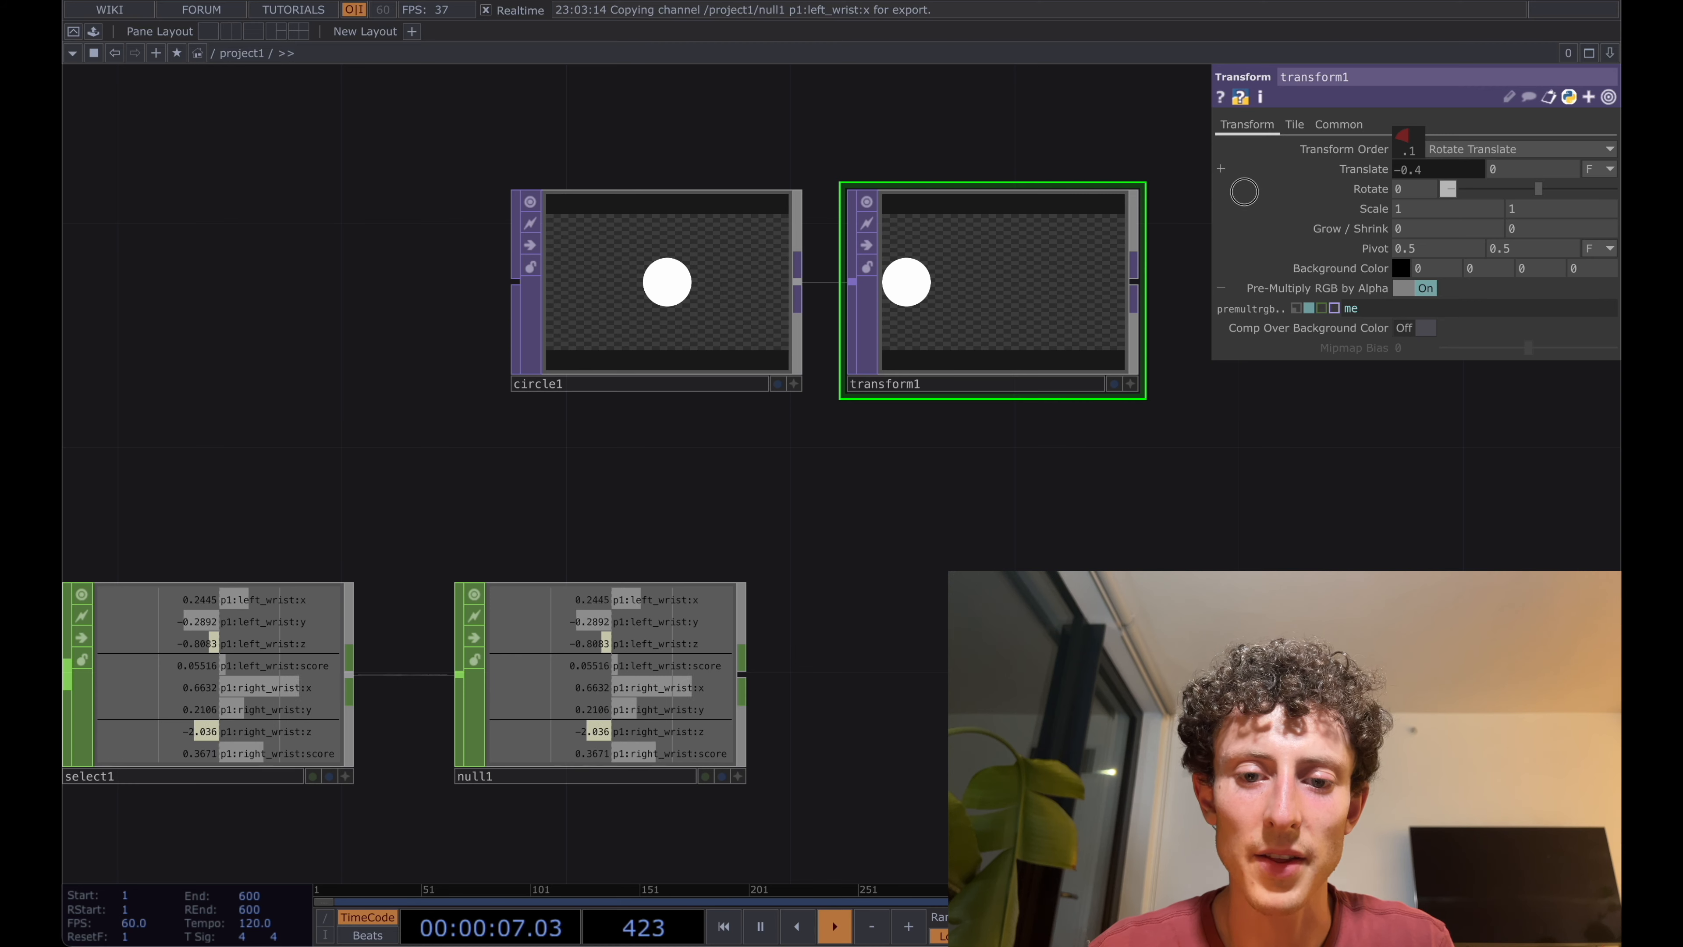
middle_drag(1278, 186, 1615, 191)
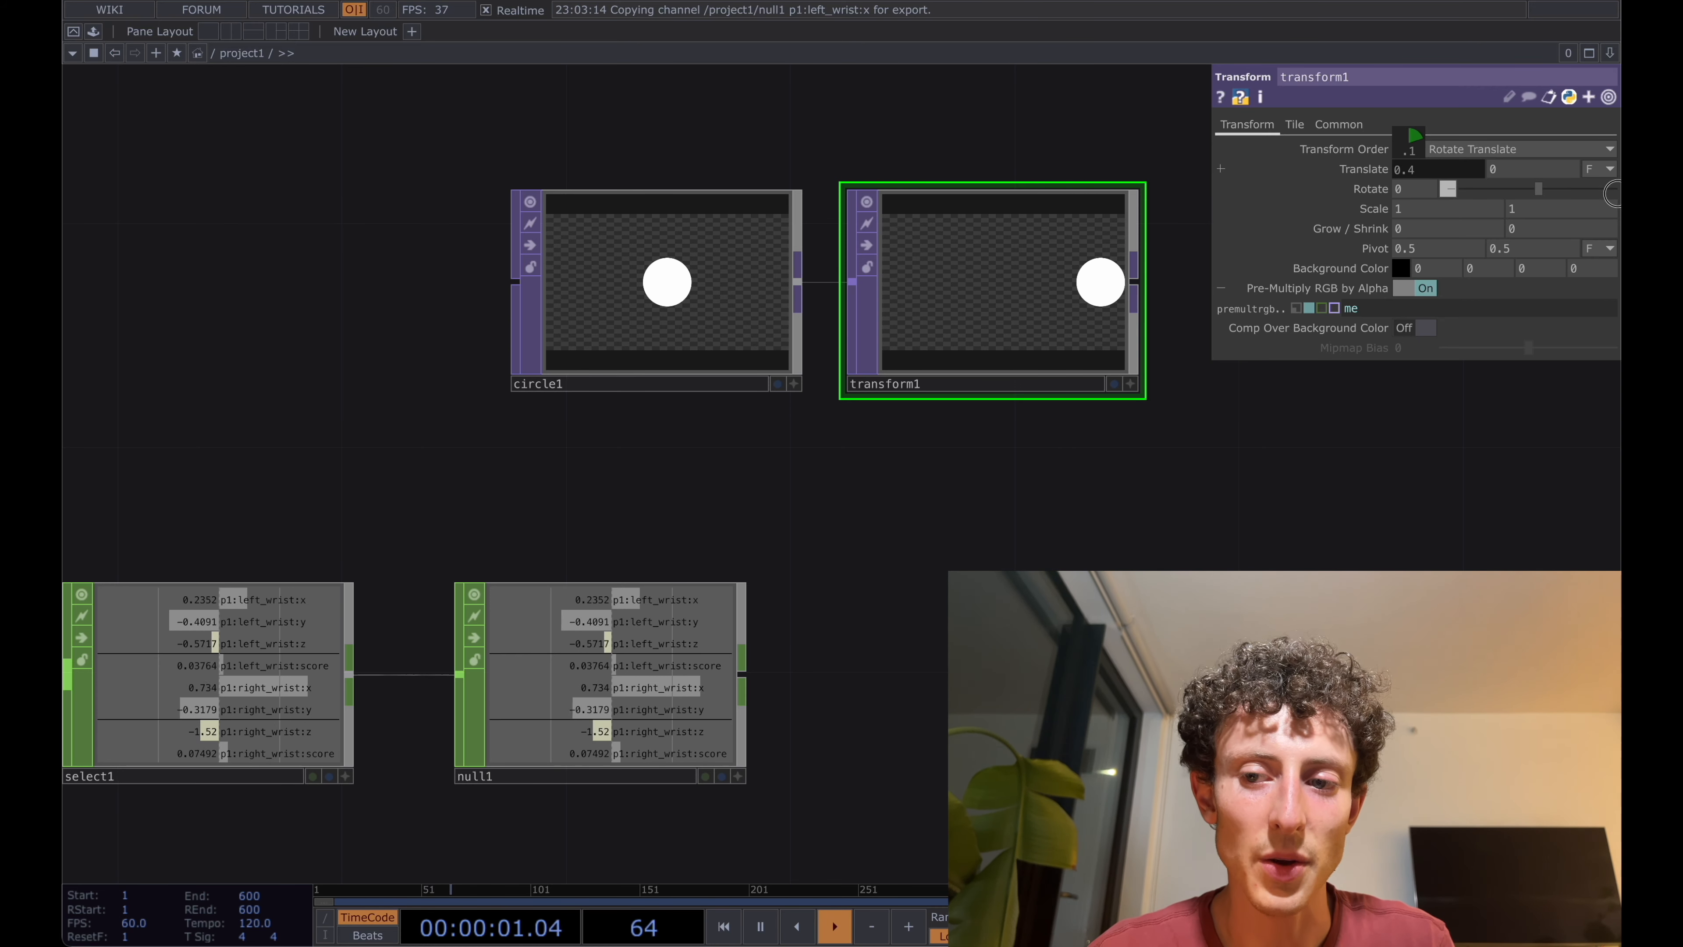
- Add a Math CHOP after null1 in the wrist channel chain
drag(785, 627, 760, 566)
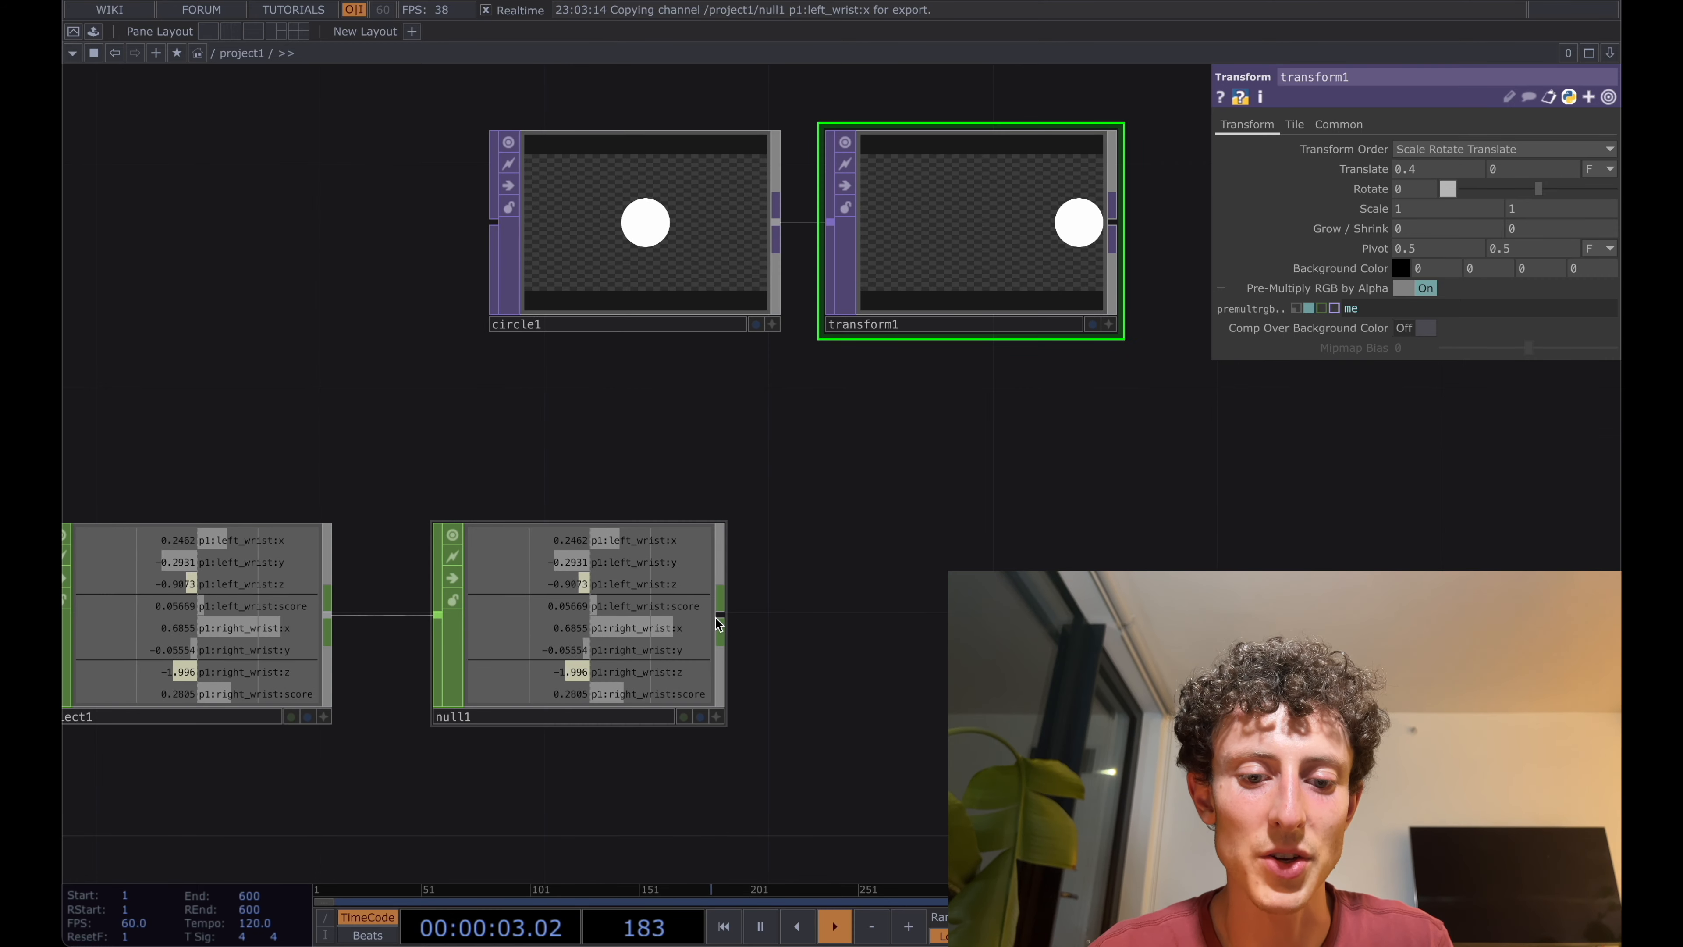
right_click(727, 621)
click(677, 617)
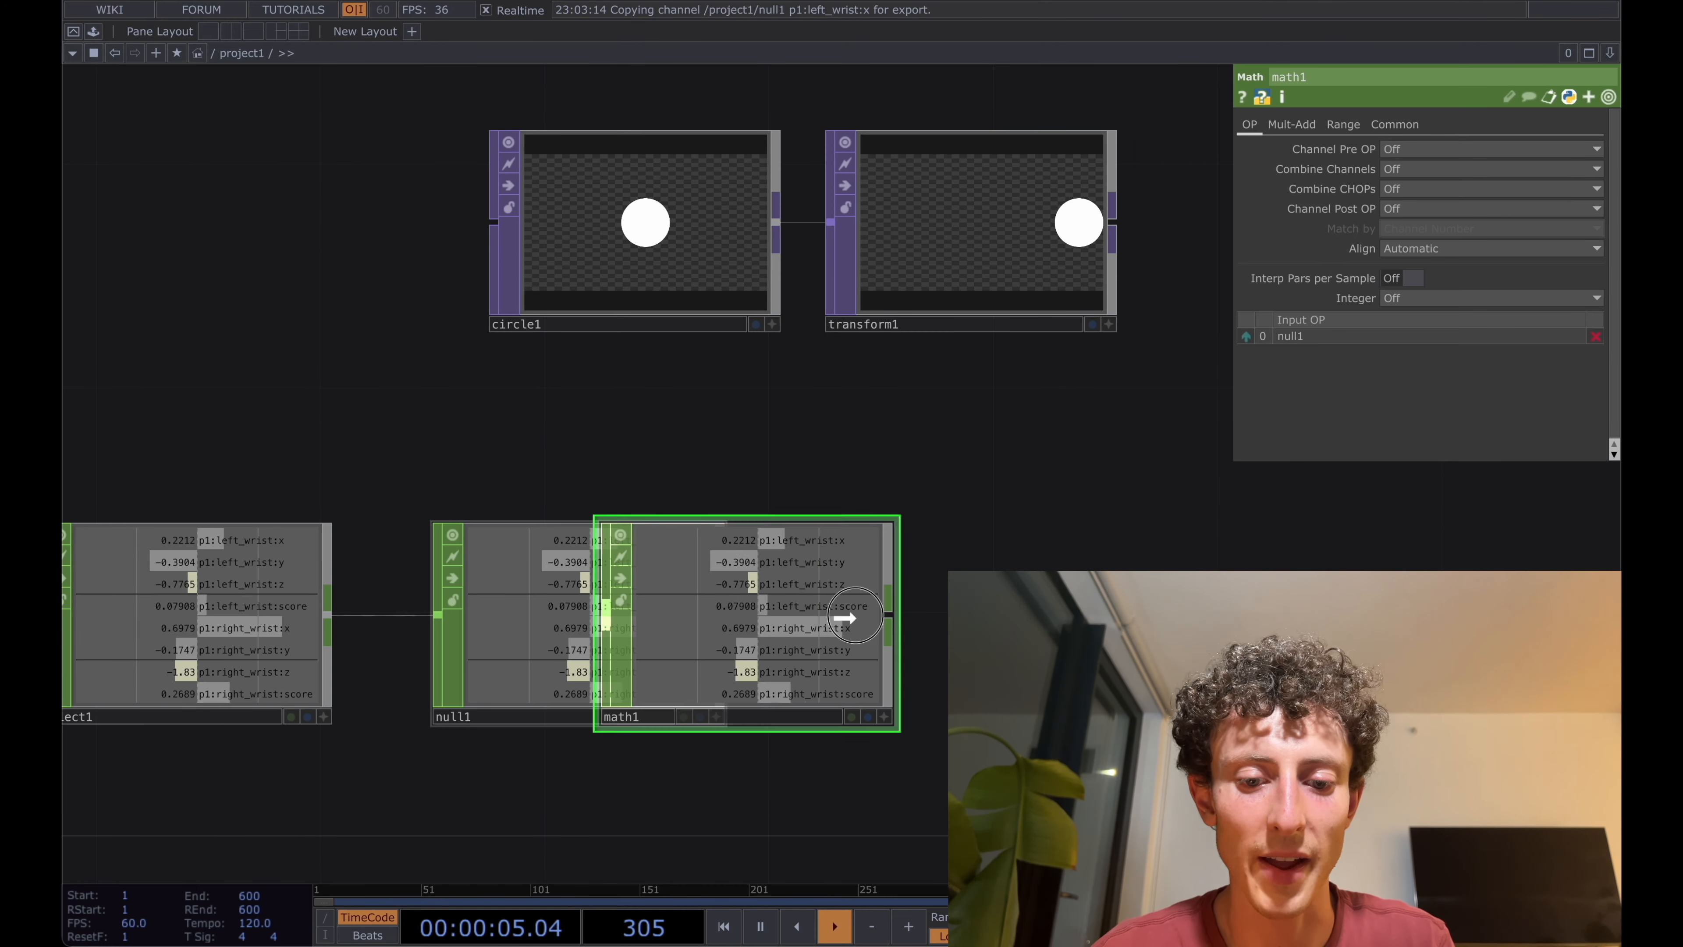
click(1059, 616)
- Set math1's To Range to -.5 and .5
click(1342, 124)
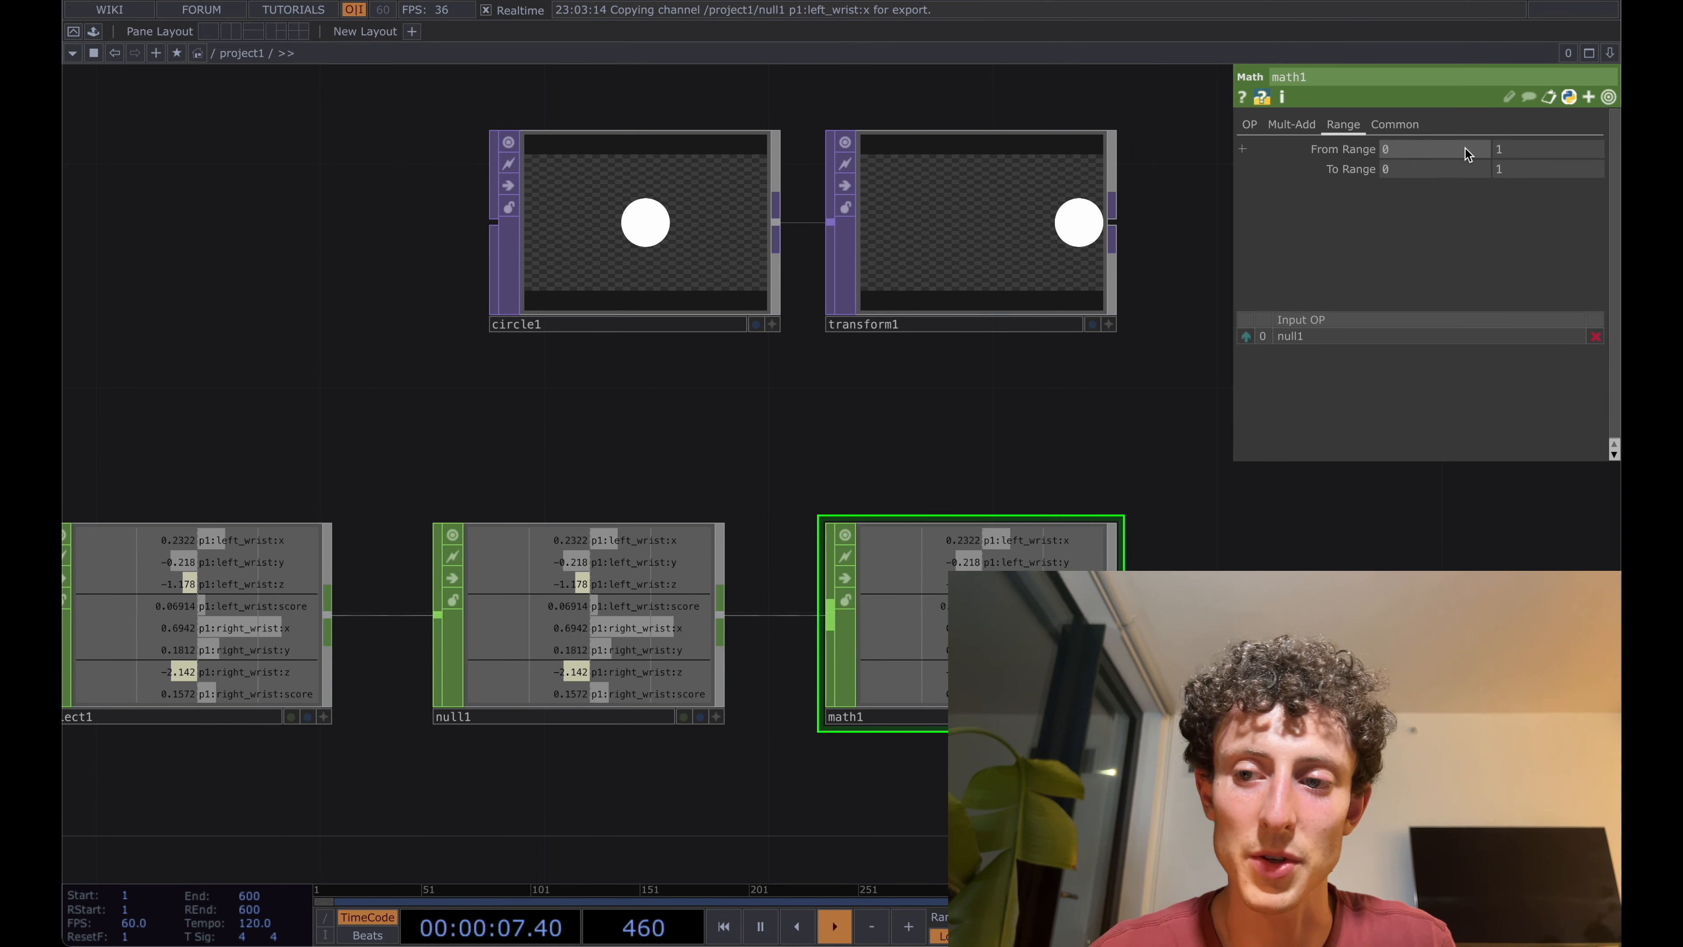
click(1415, 171)
text(-)
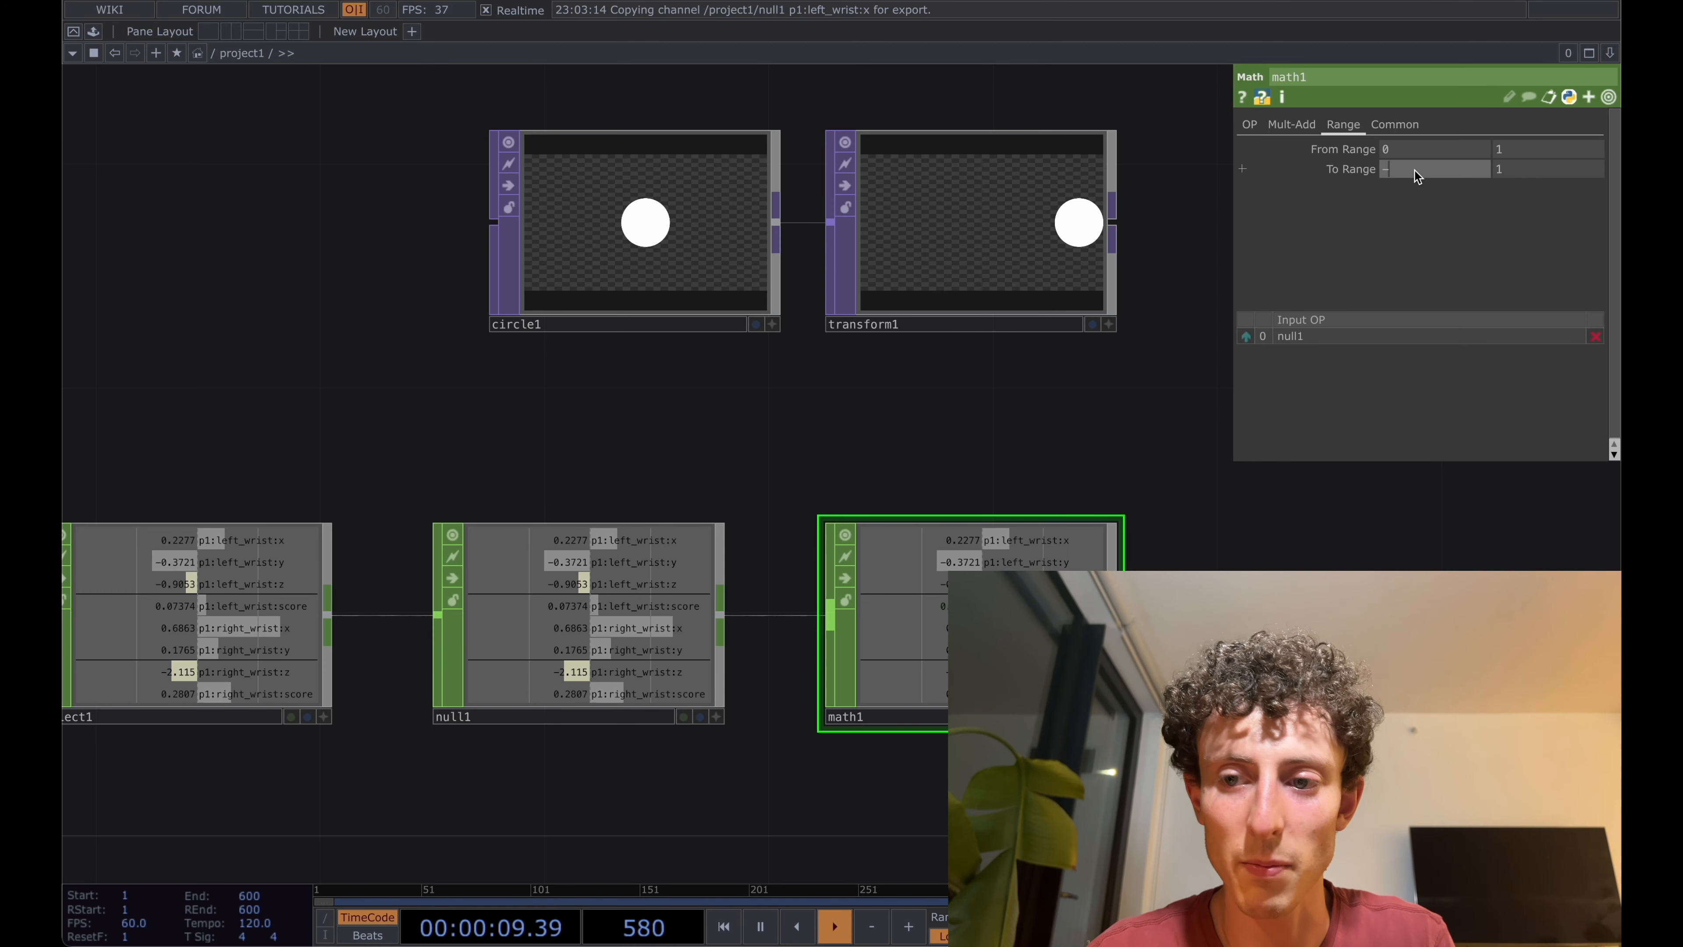
text(.5)
key(Tab)
text(.5)
key(Tab)
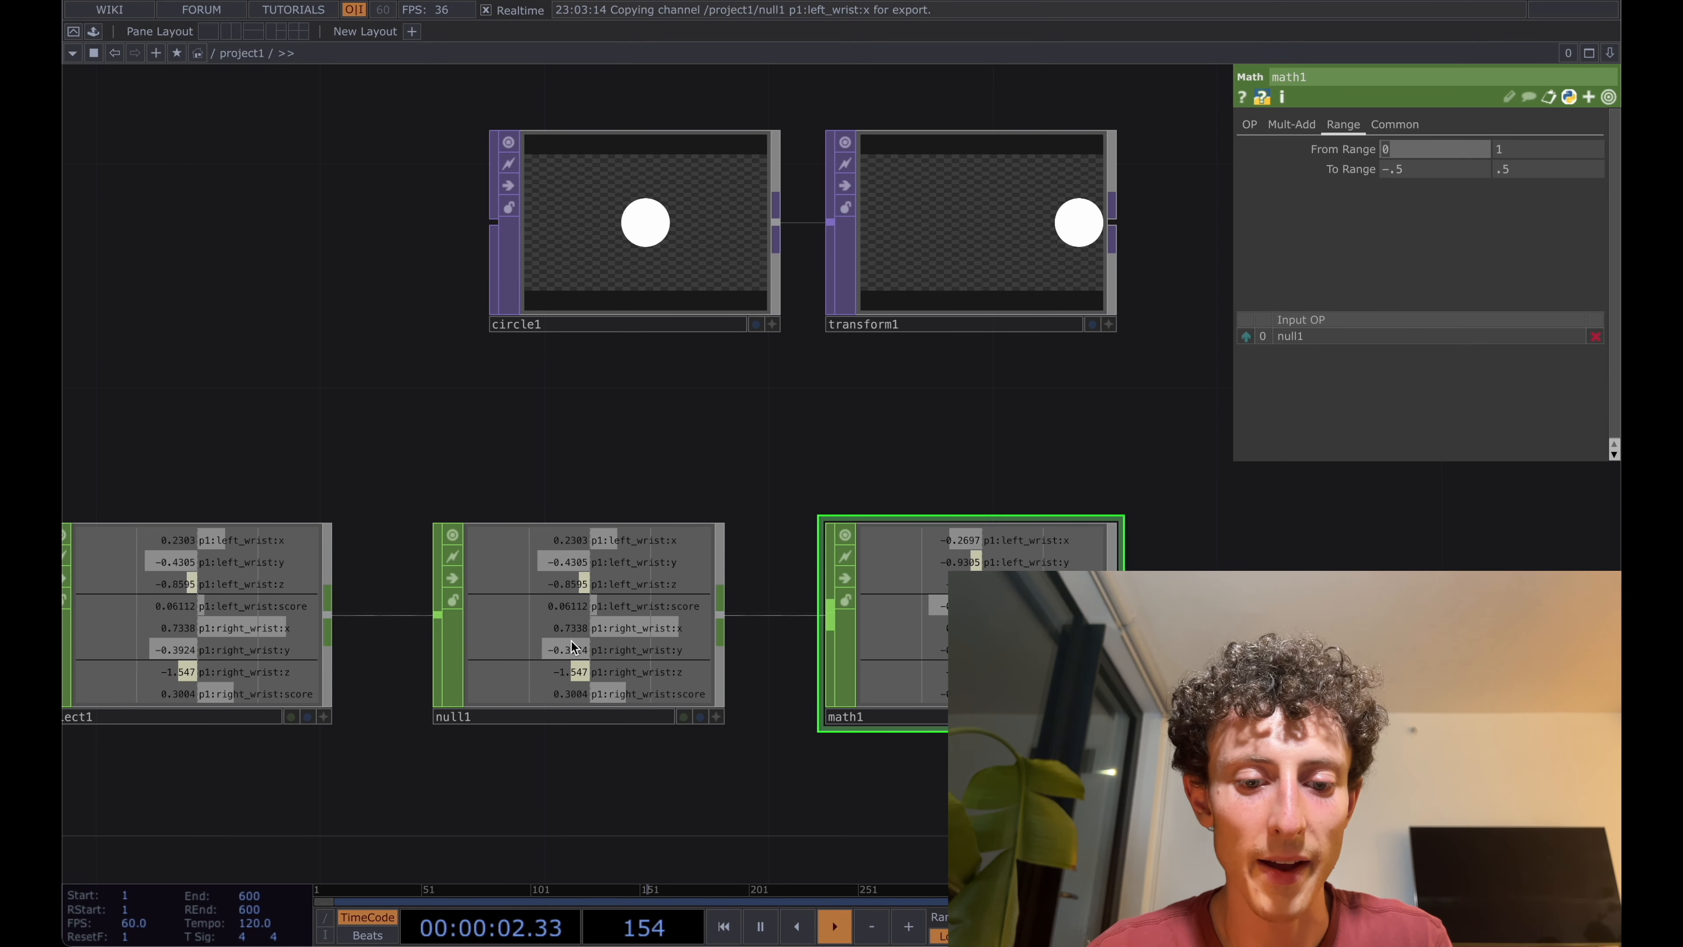
- Delete the Null CHOP between select1 and math1 and add a new one after math1
click(574, 647)
key(Delete)
drag(815, 601, 514, 602)
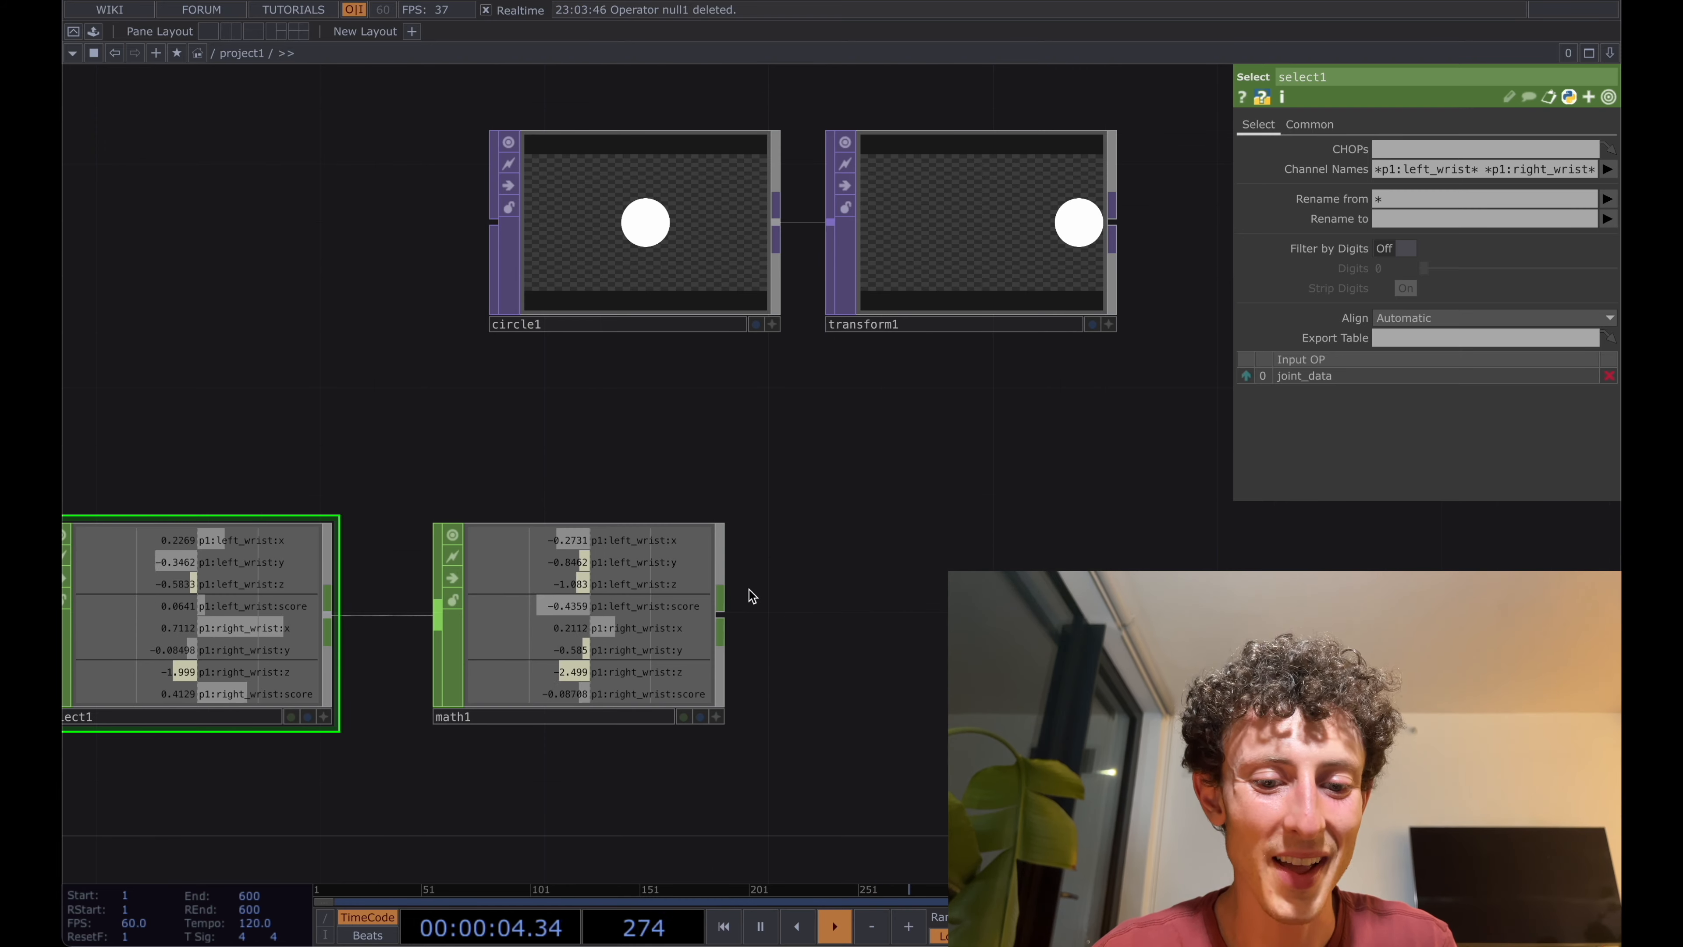
right_click(721, 614)
click(679, 613)
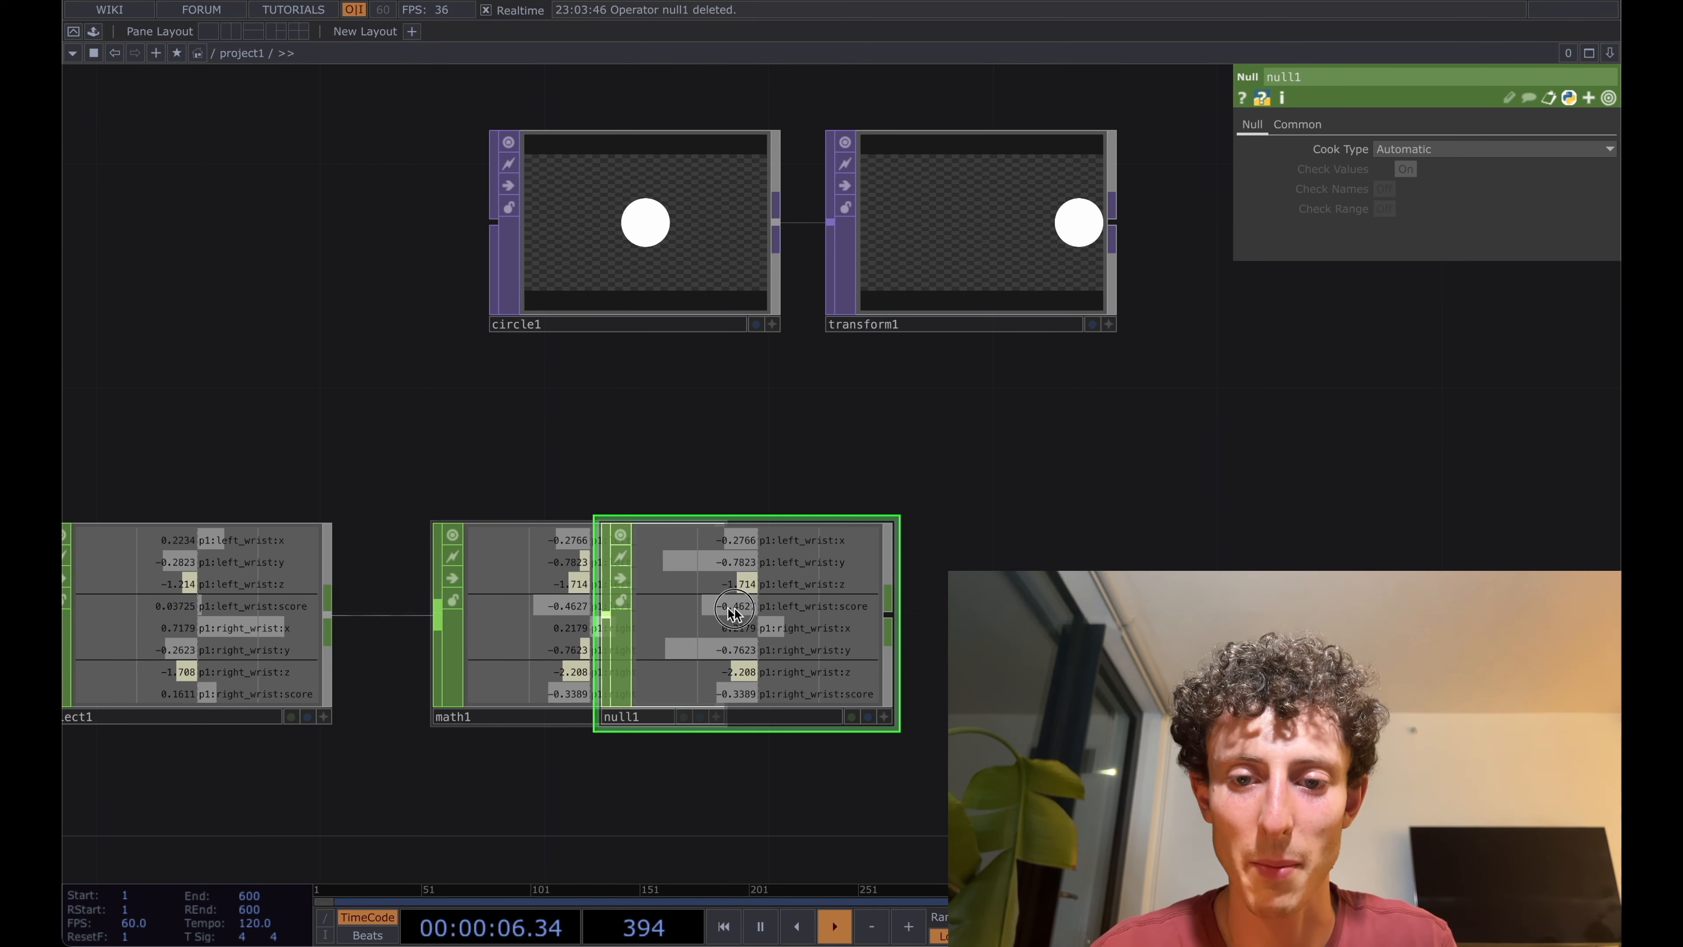
click(939, 611)
- Drive transform1's X and Y translate with CHOP references to null1's p1:left_wrist:x and p1:left_wrist:y channels
click(947, 308)
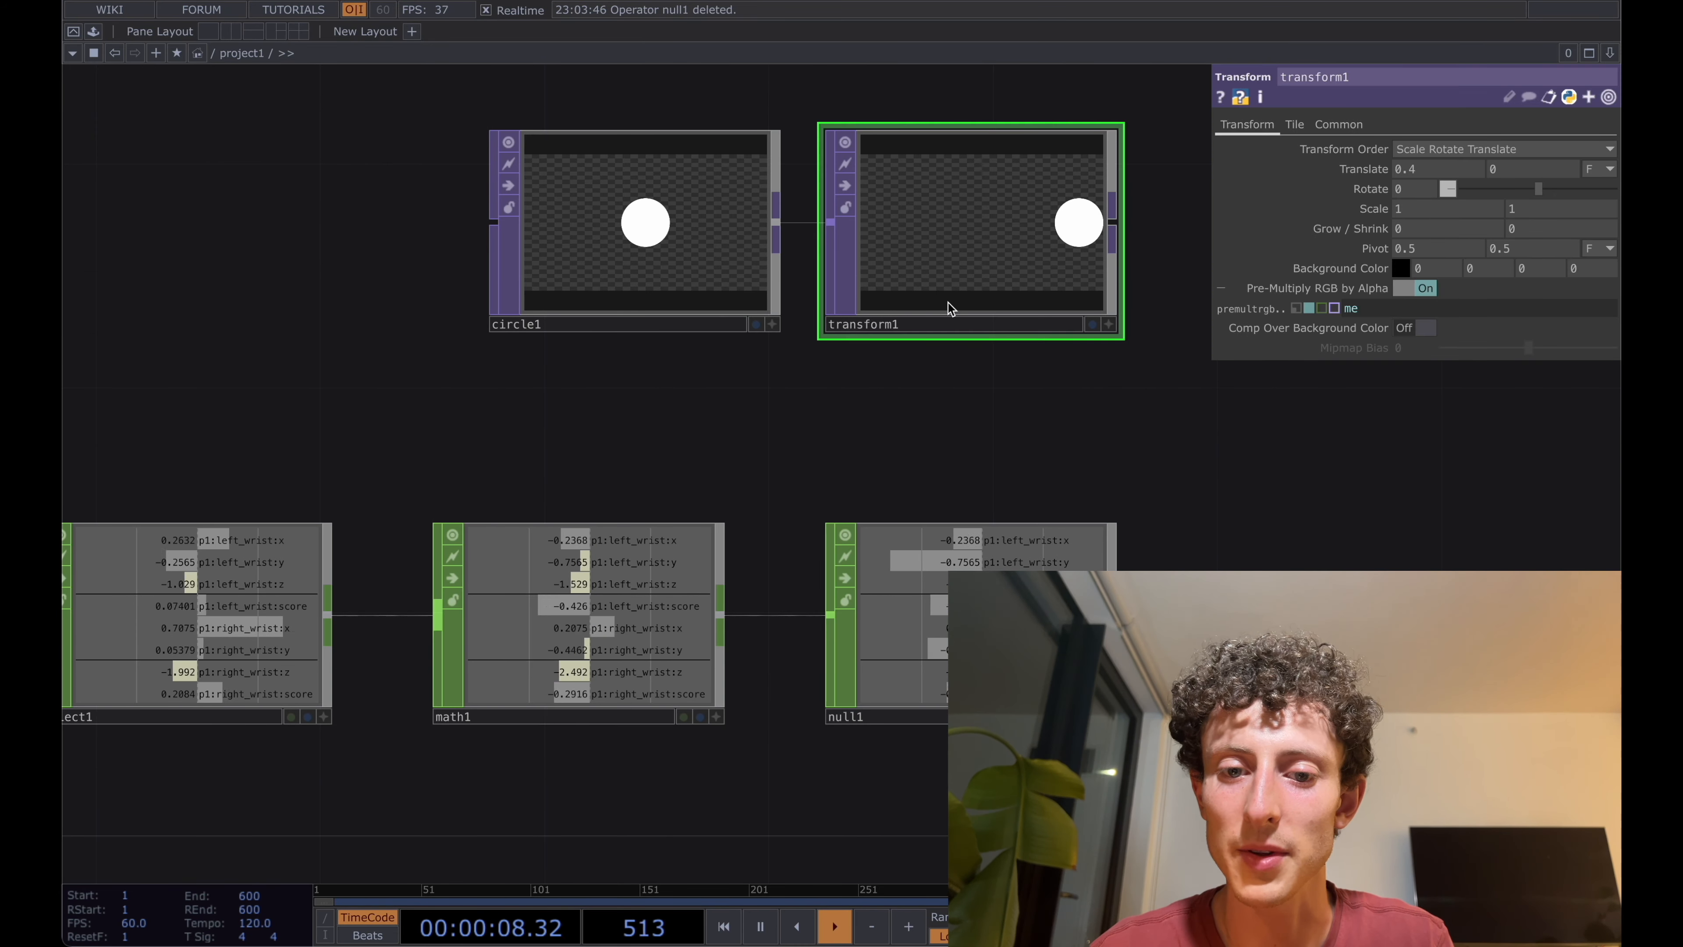
click(1065, 545)
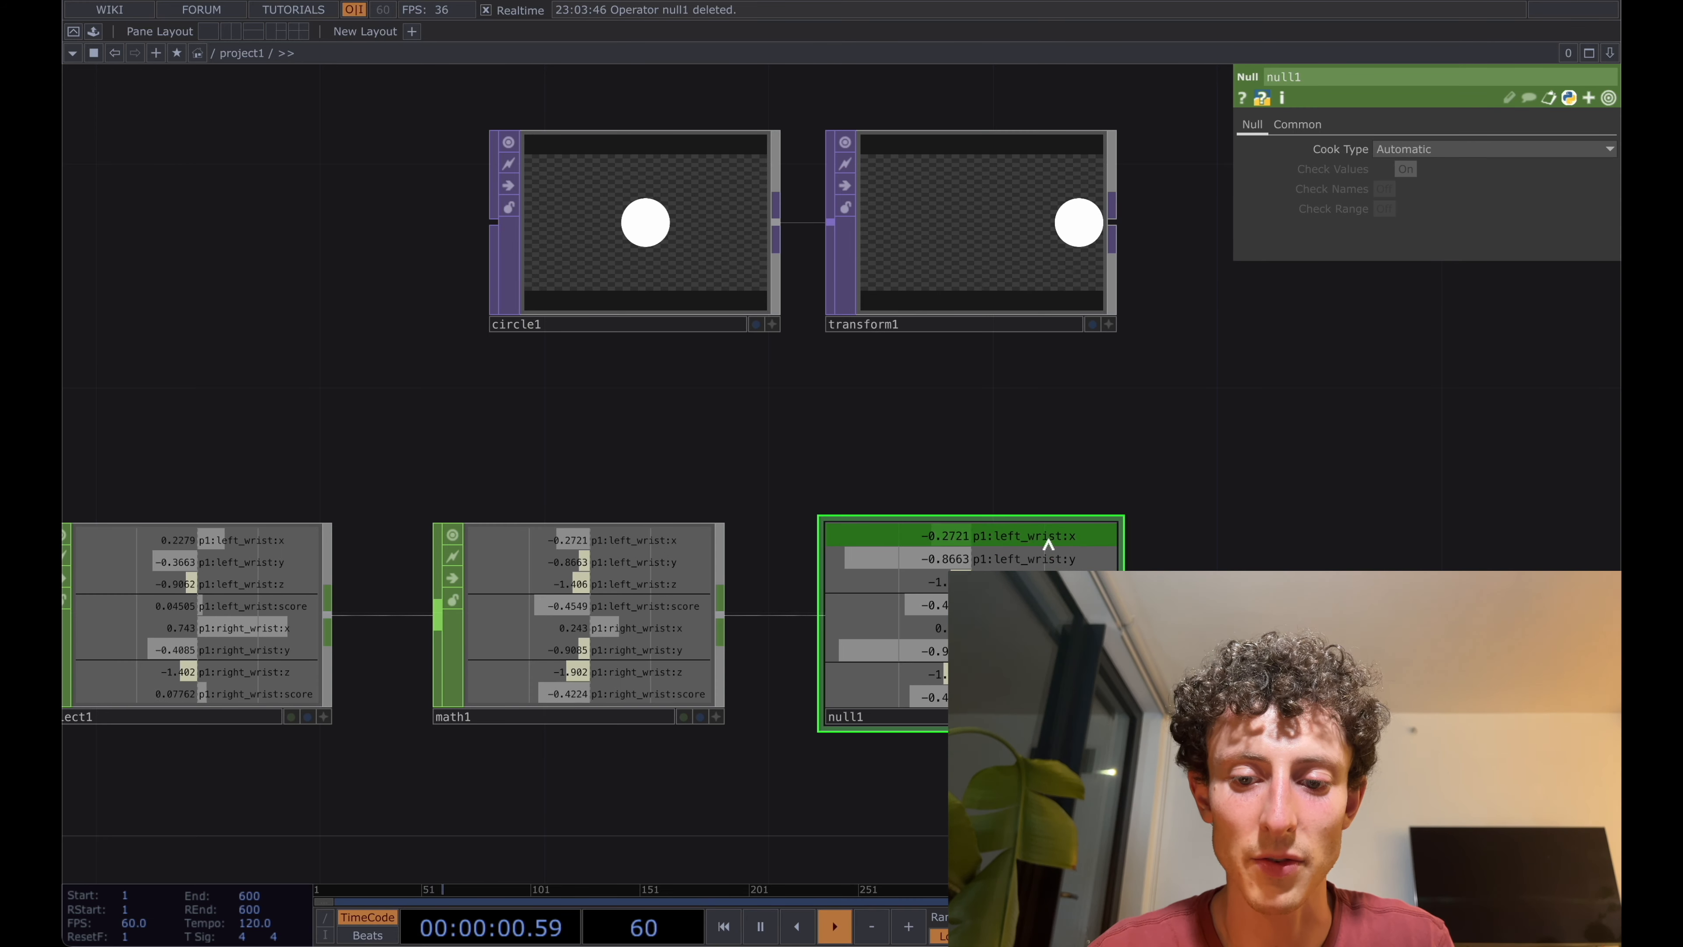
drag(1070, 542, 1404, 169)
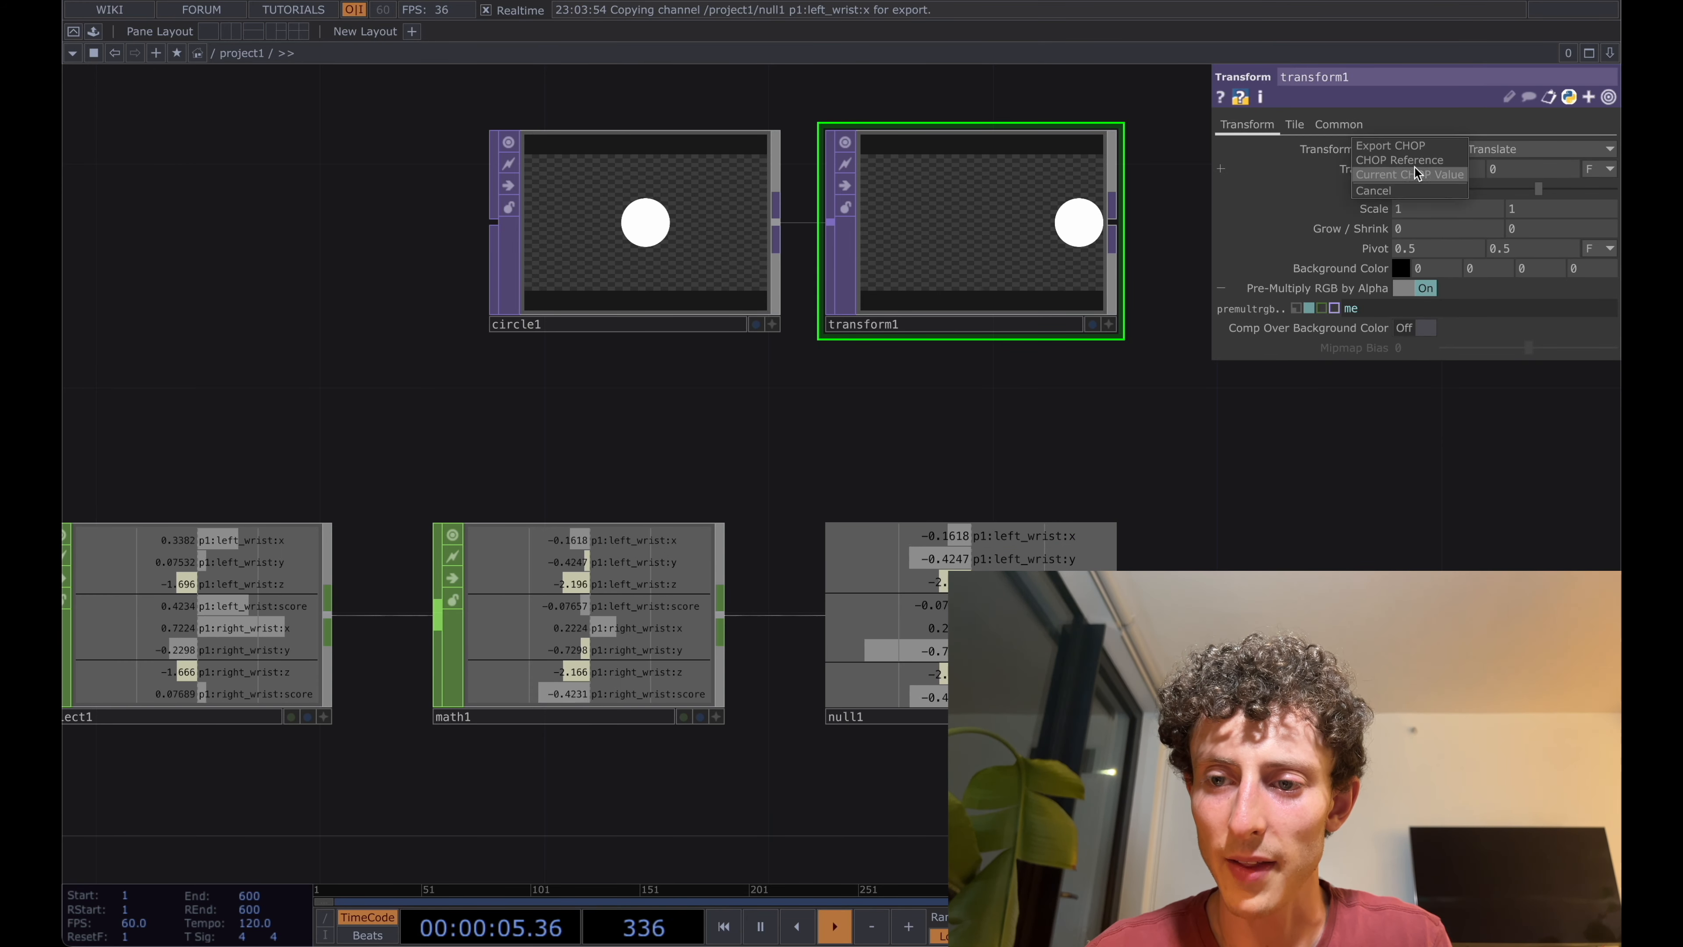
click(1429, 166)
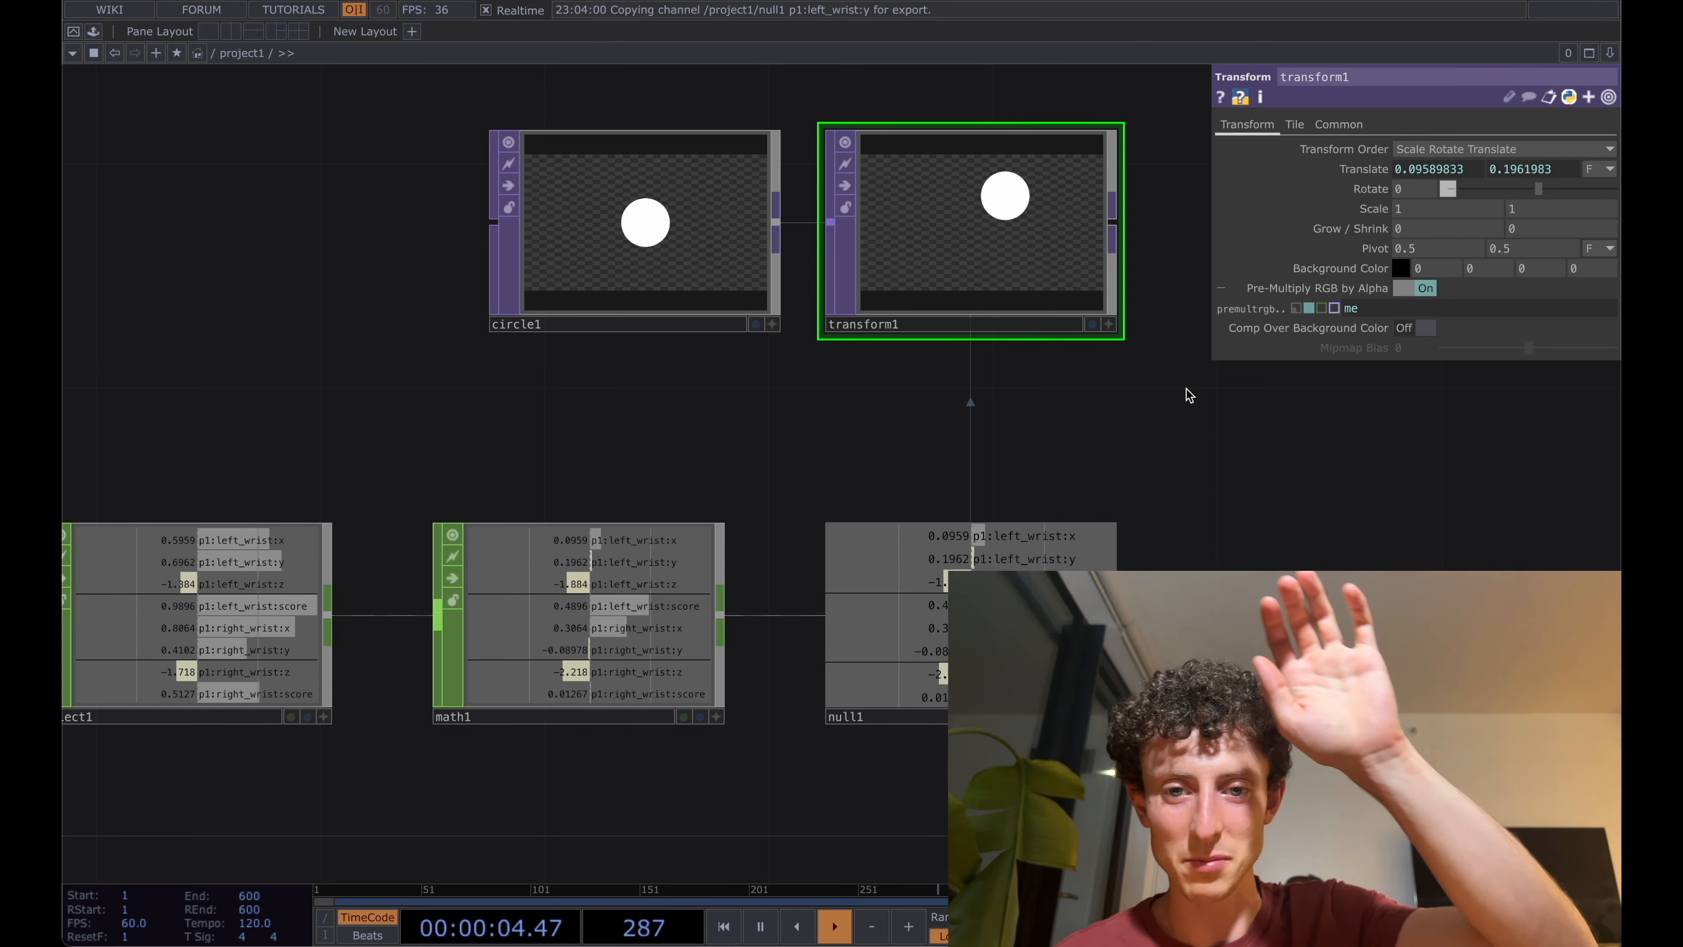
- Duplicate circle1 and transform1 together and place the copies above the originals
scroll(1186, 391, down, 4)
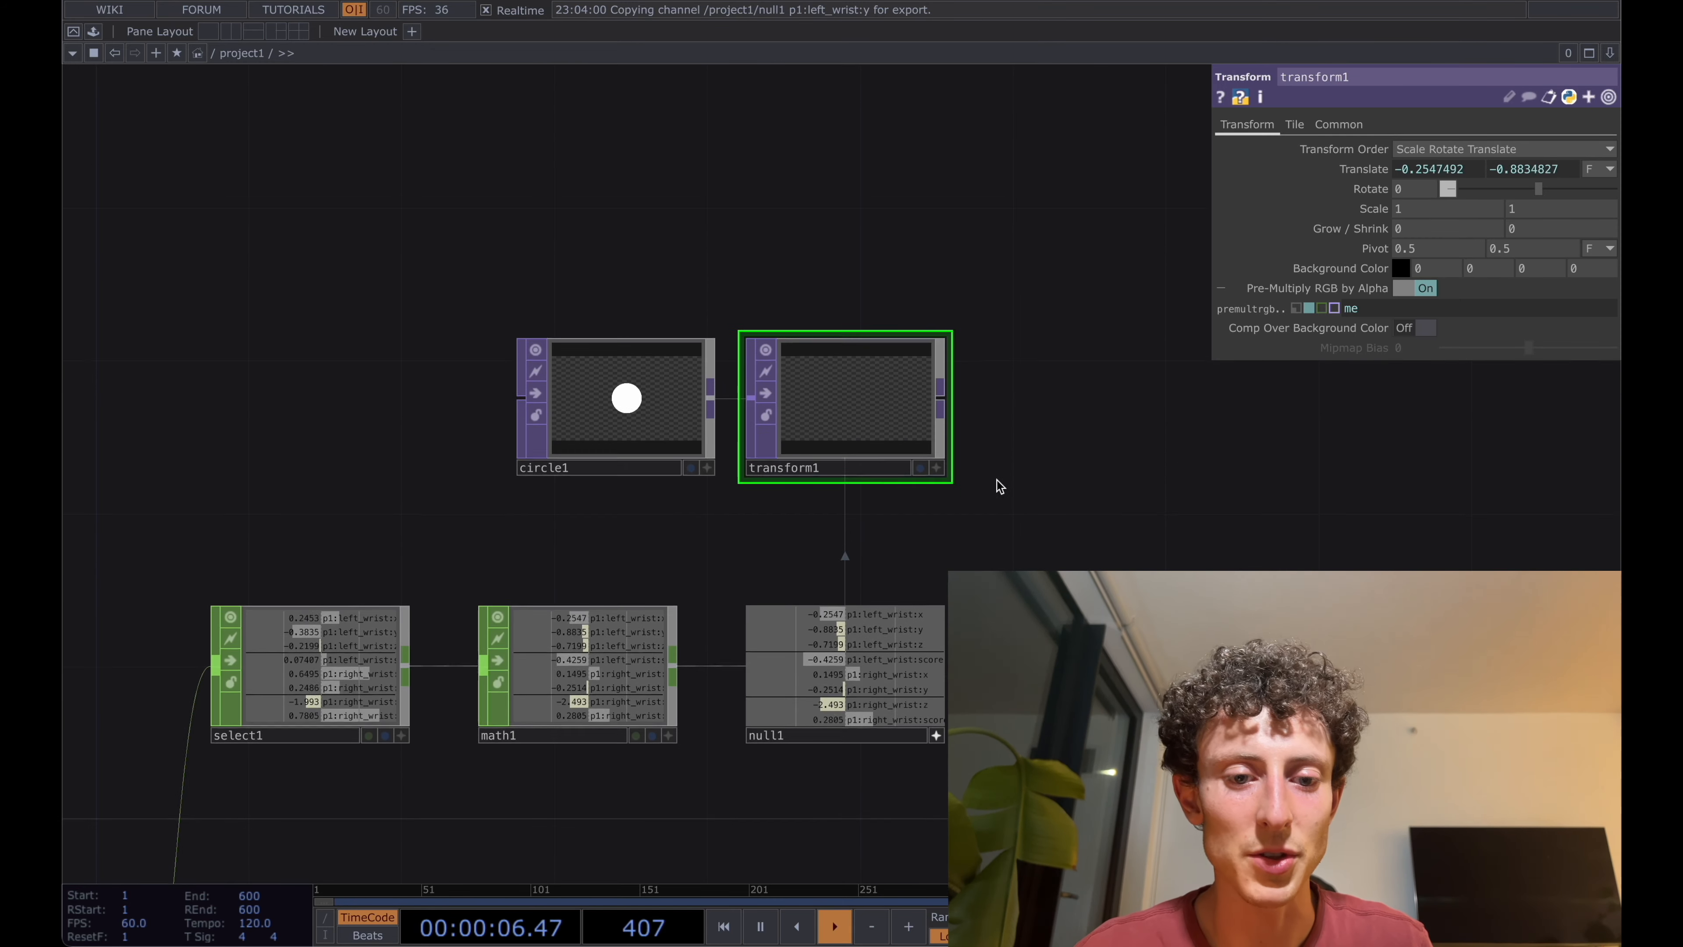
click(652, 409)
ctrl+click(836, 411)
key(ctrl+c)
key(ctrl+v)
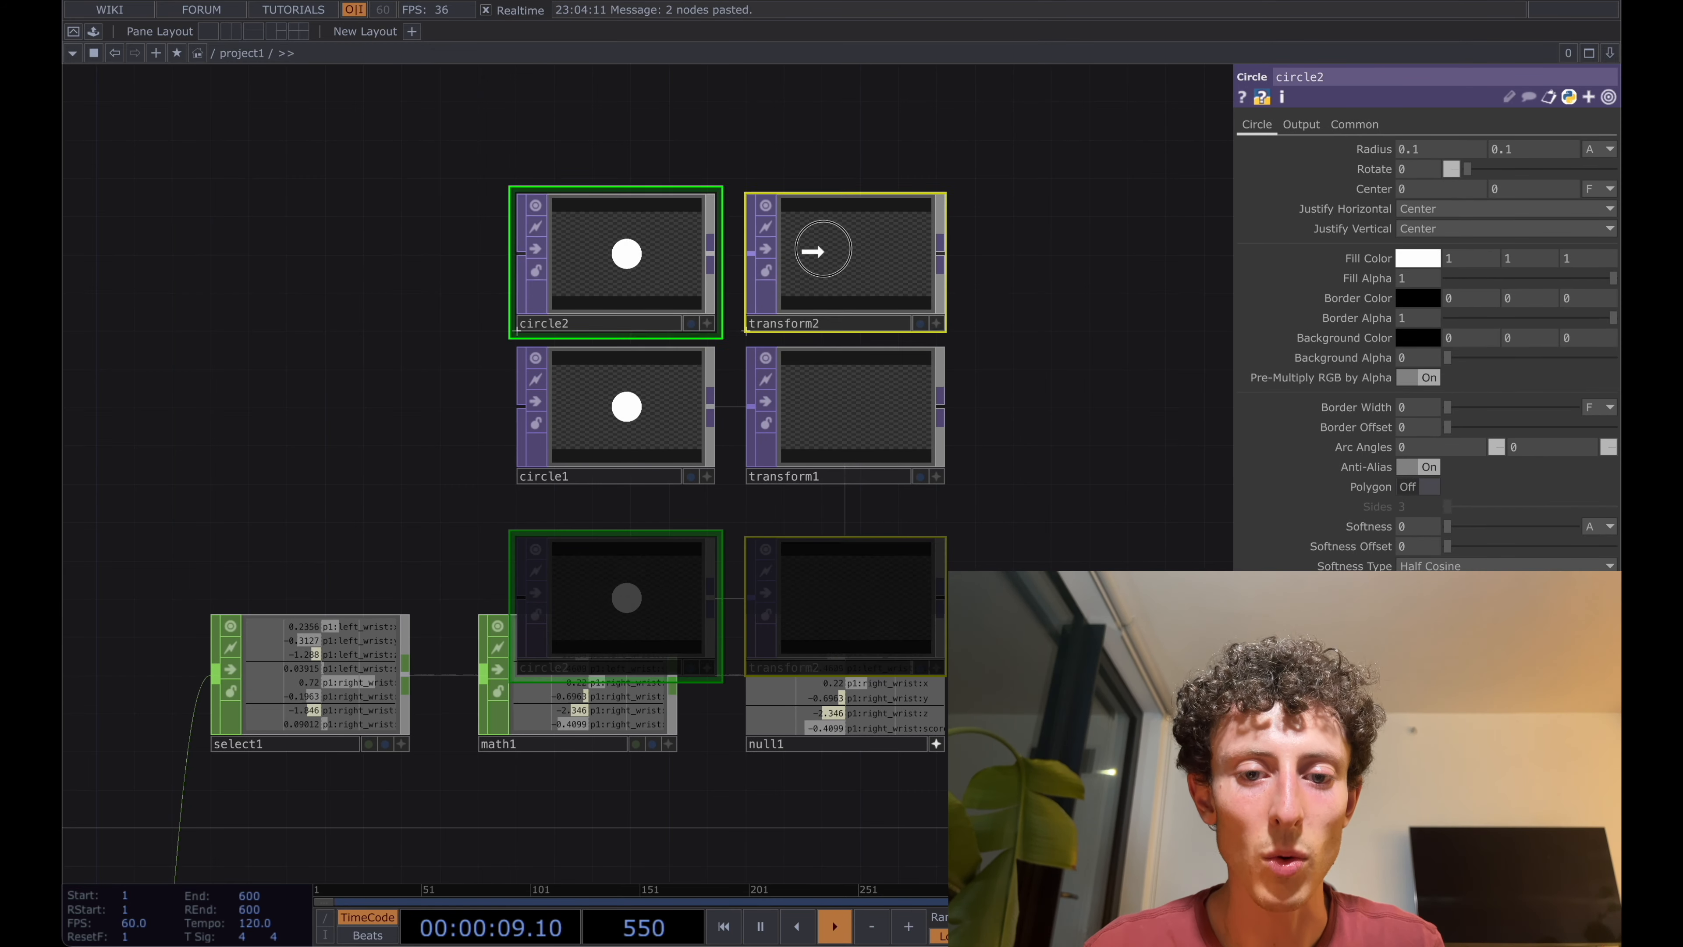
click(820, 216)
- Change transform2's X and Y translate expressions to null1's p1:right_wrist:x and p1:right_wrist:y channels
click(855, 225)
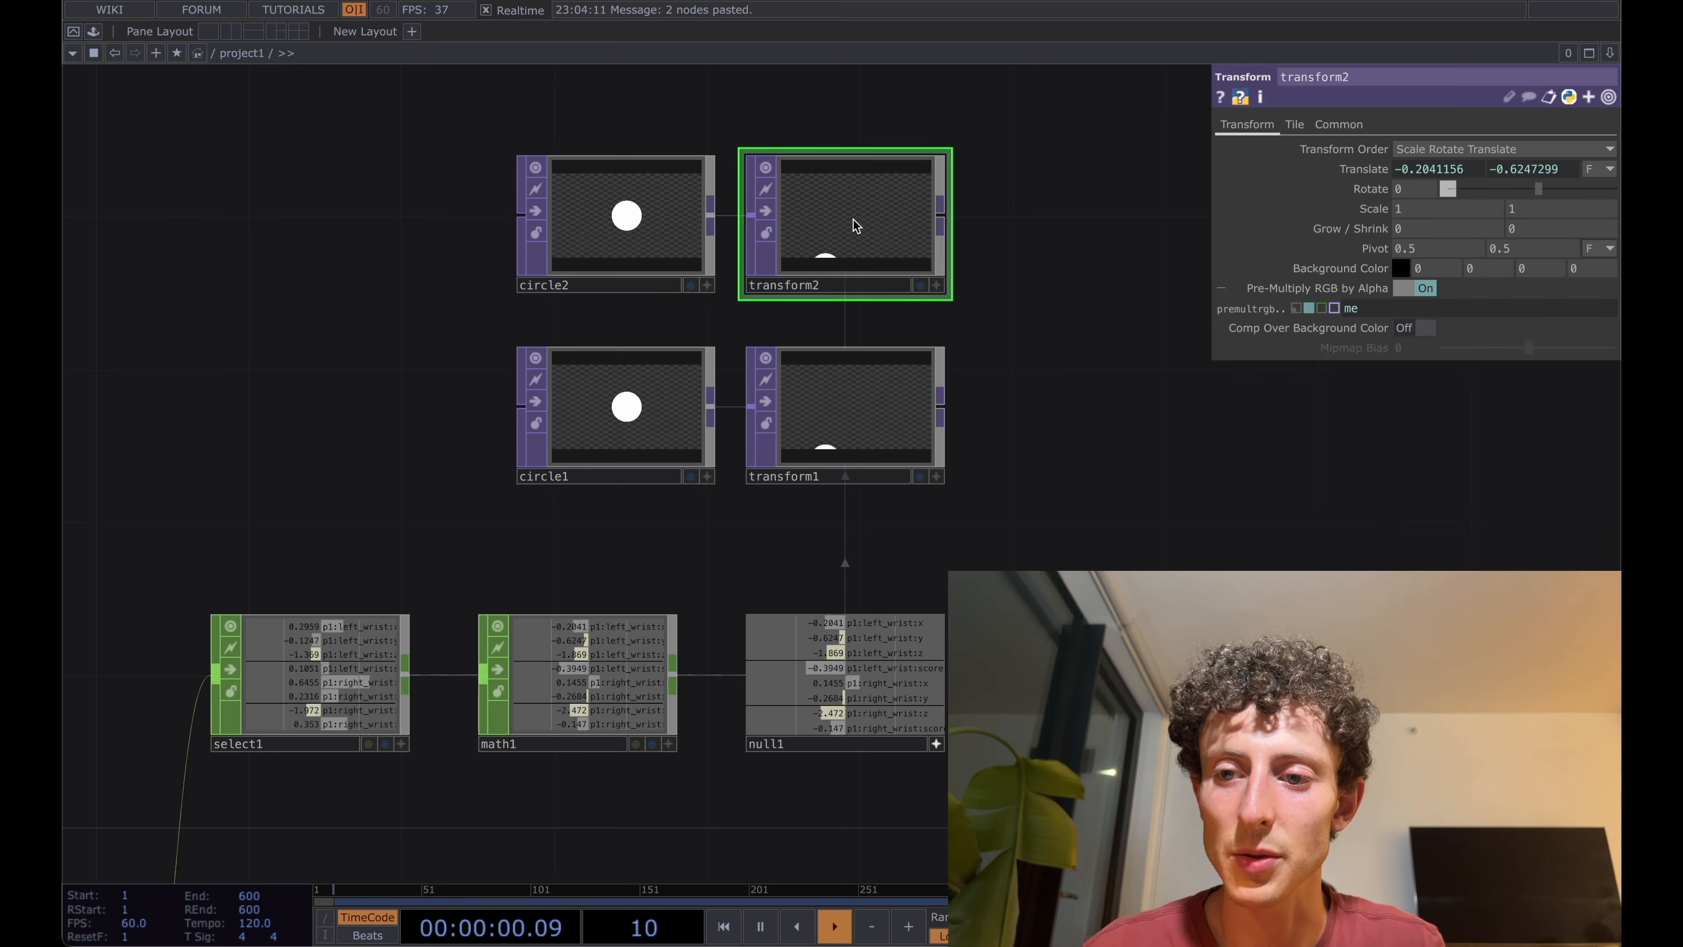
click(1406, 171)
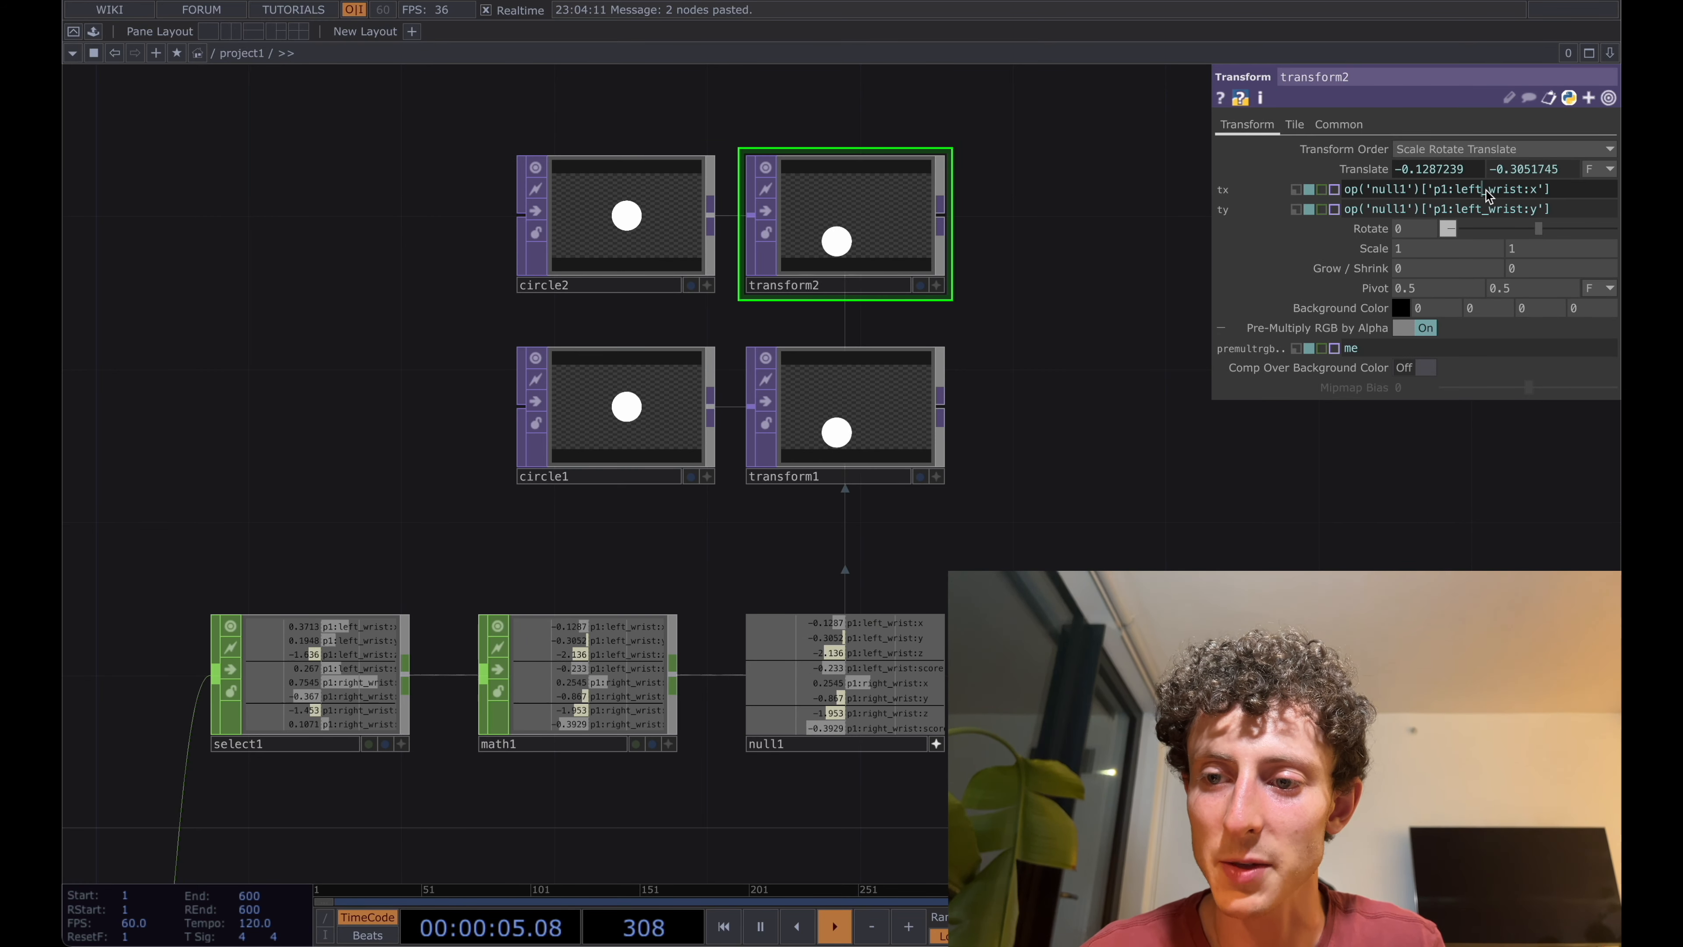
text(right)
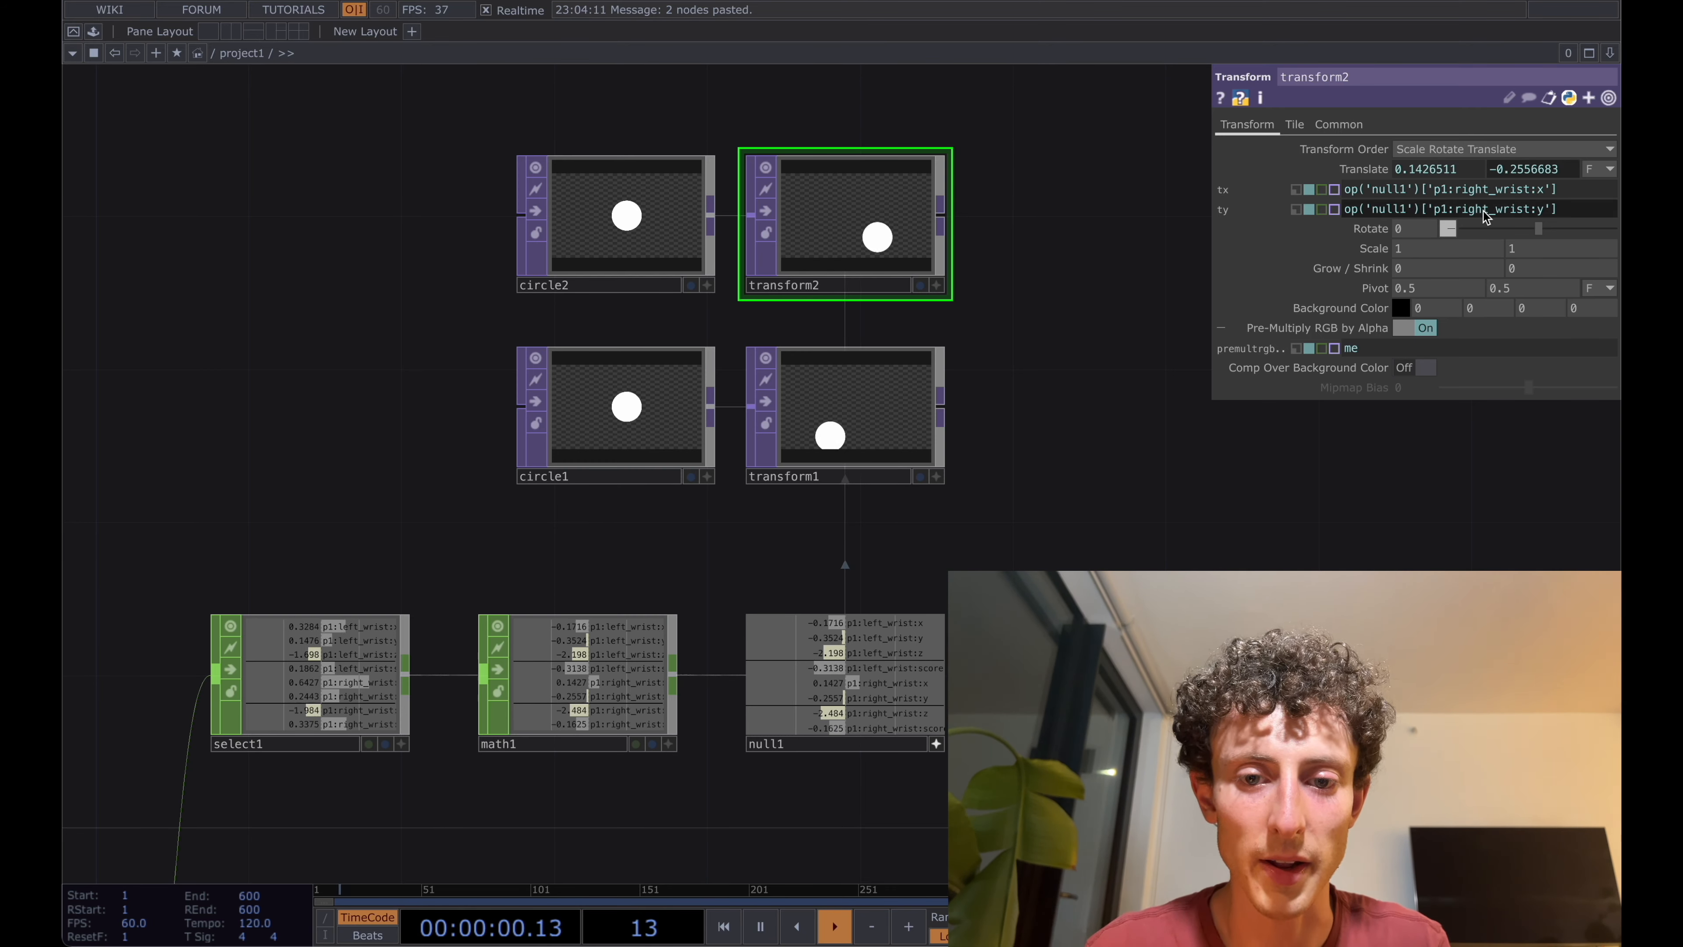
click(1180, 444)
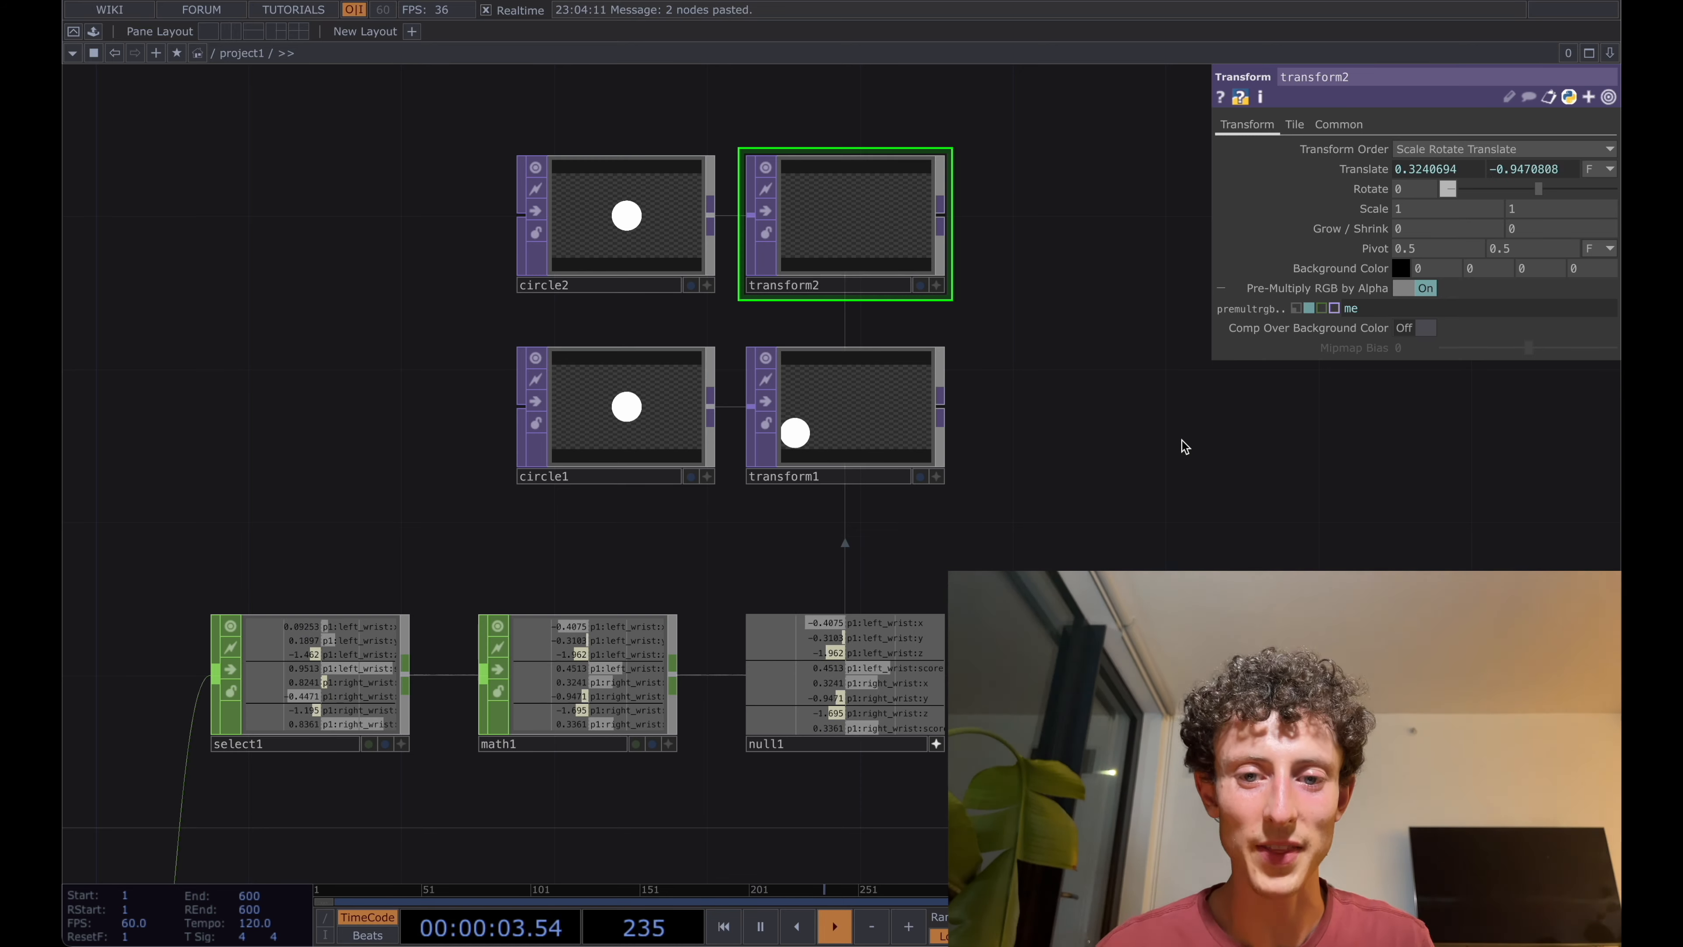
- Add an Add TOP beside the two transforms and connect transform1 and transform2 into it
click(944, 213)
key(Escape)
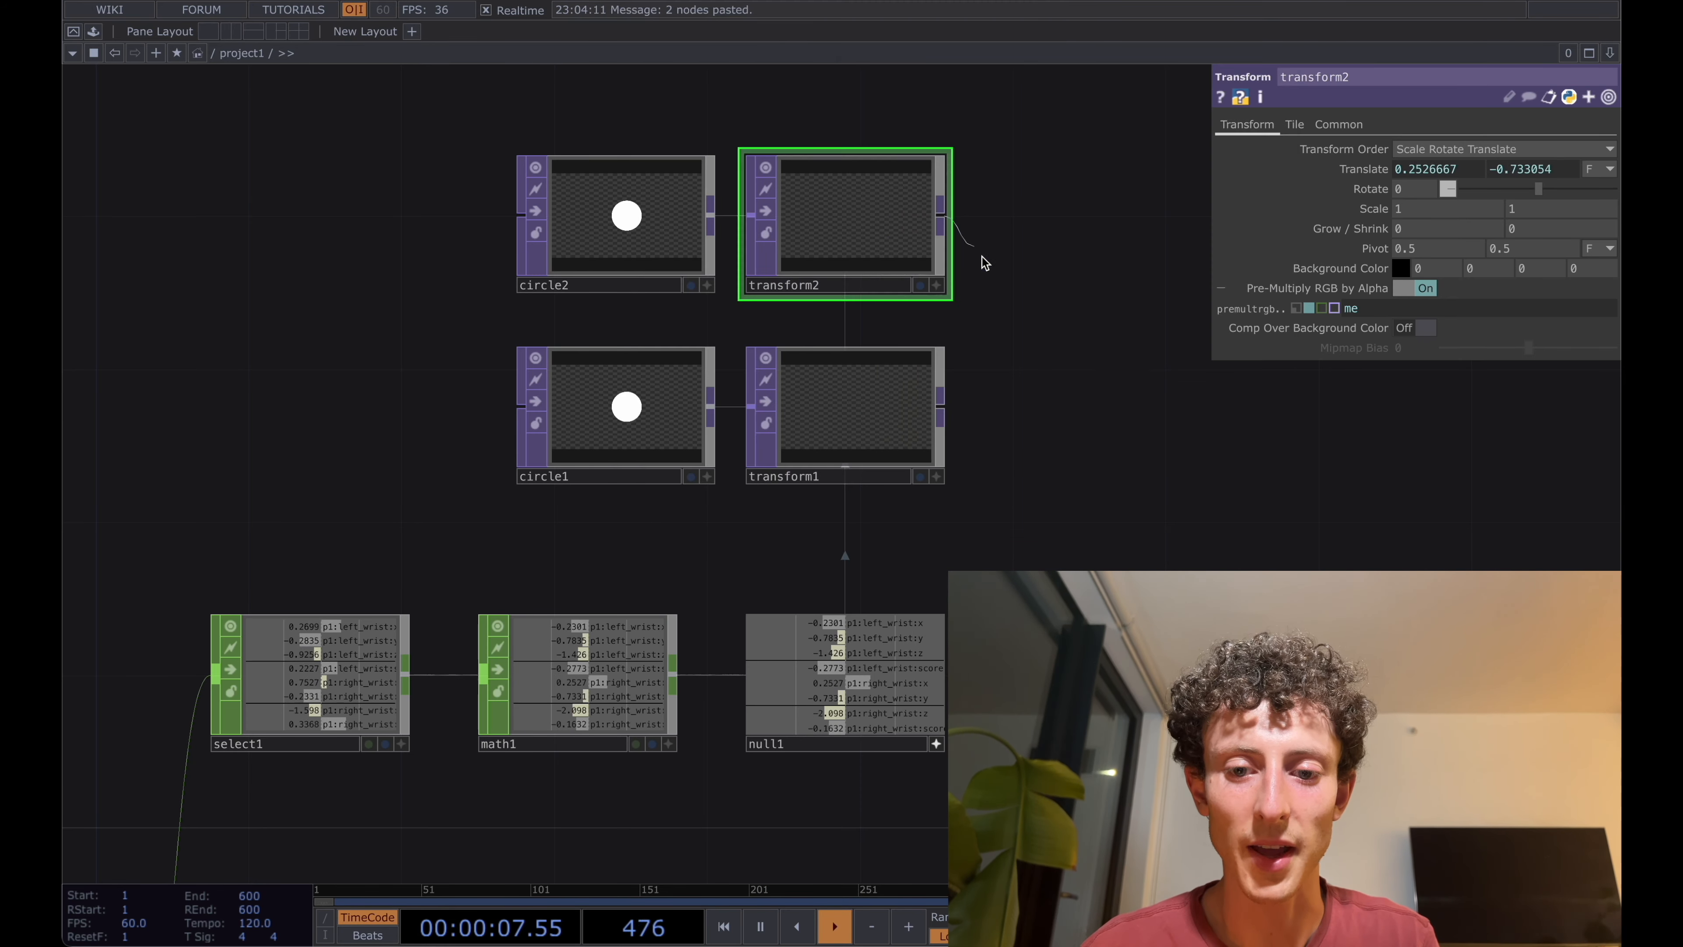
double_click(1102, 370)
text(add)
key(Return)
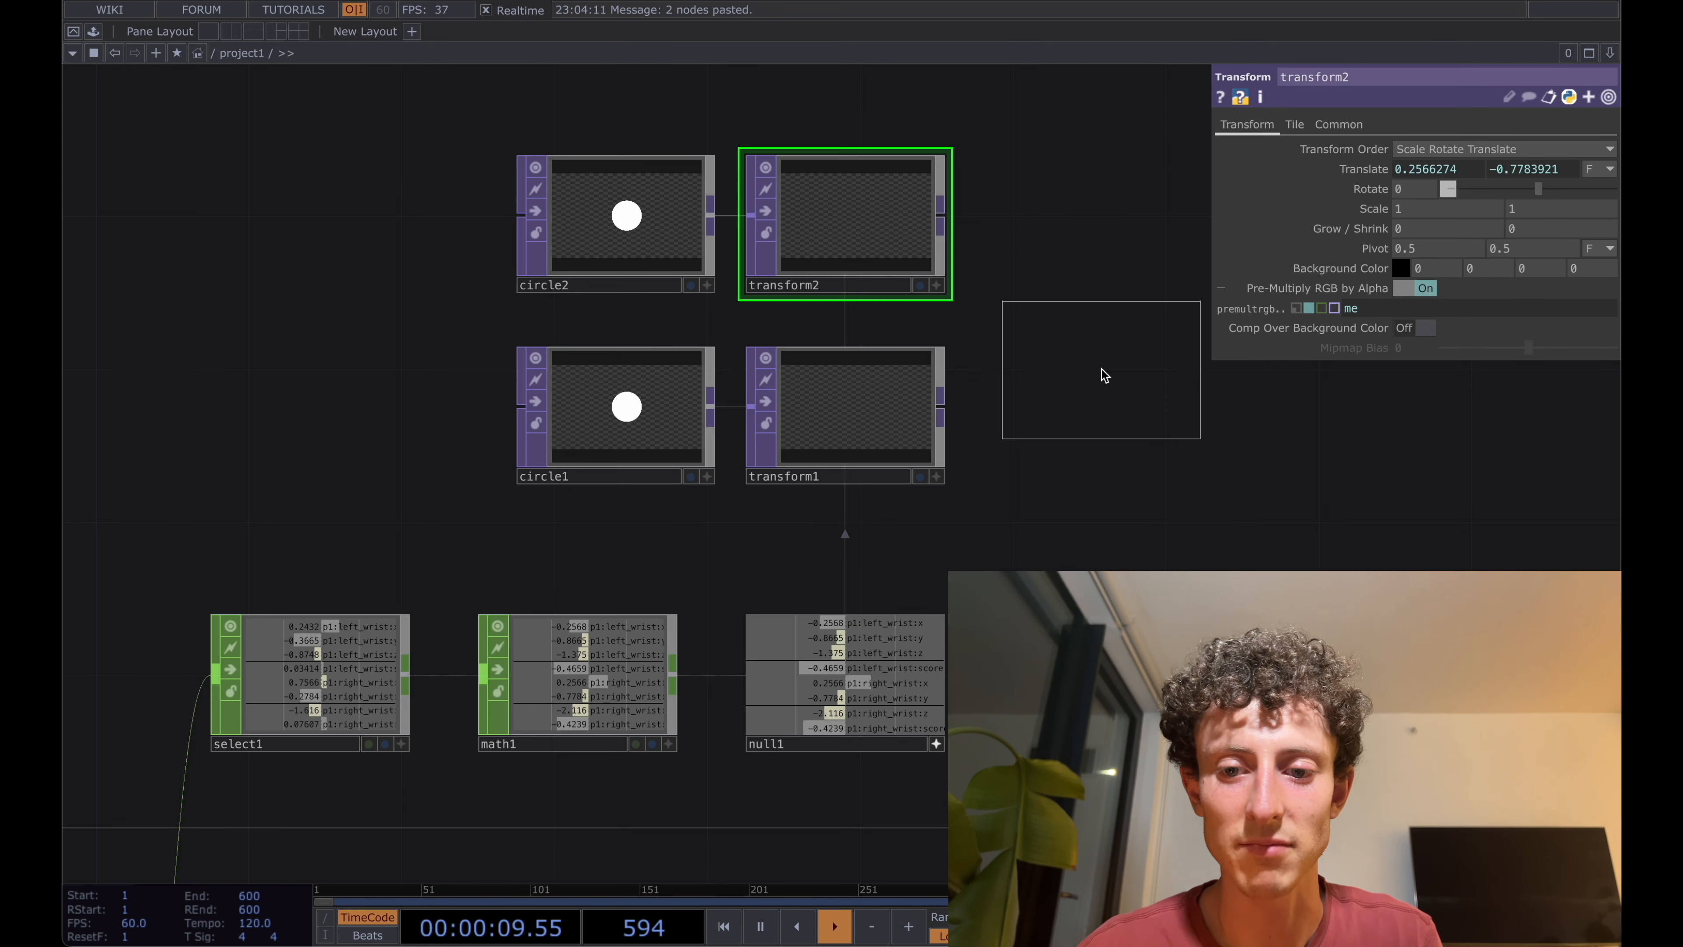
click(1101, 370)
drag(944, 209, 1040, 369)
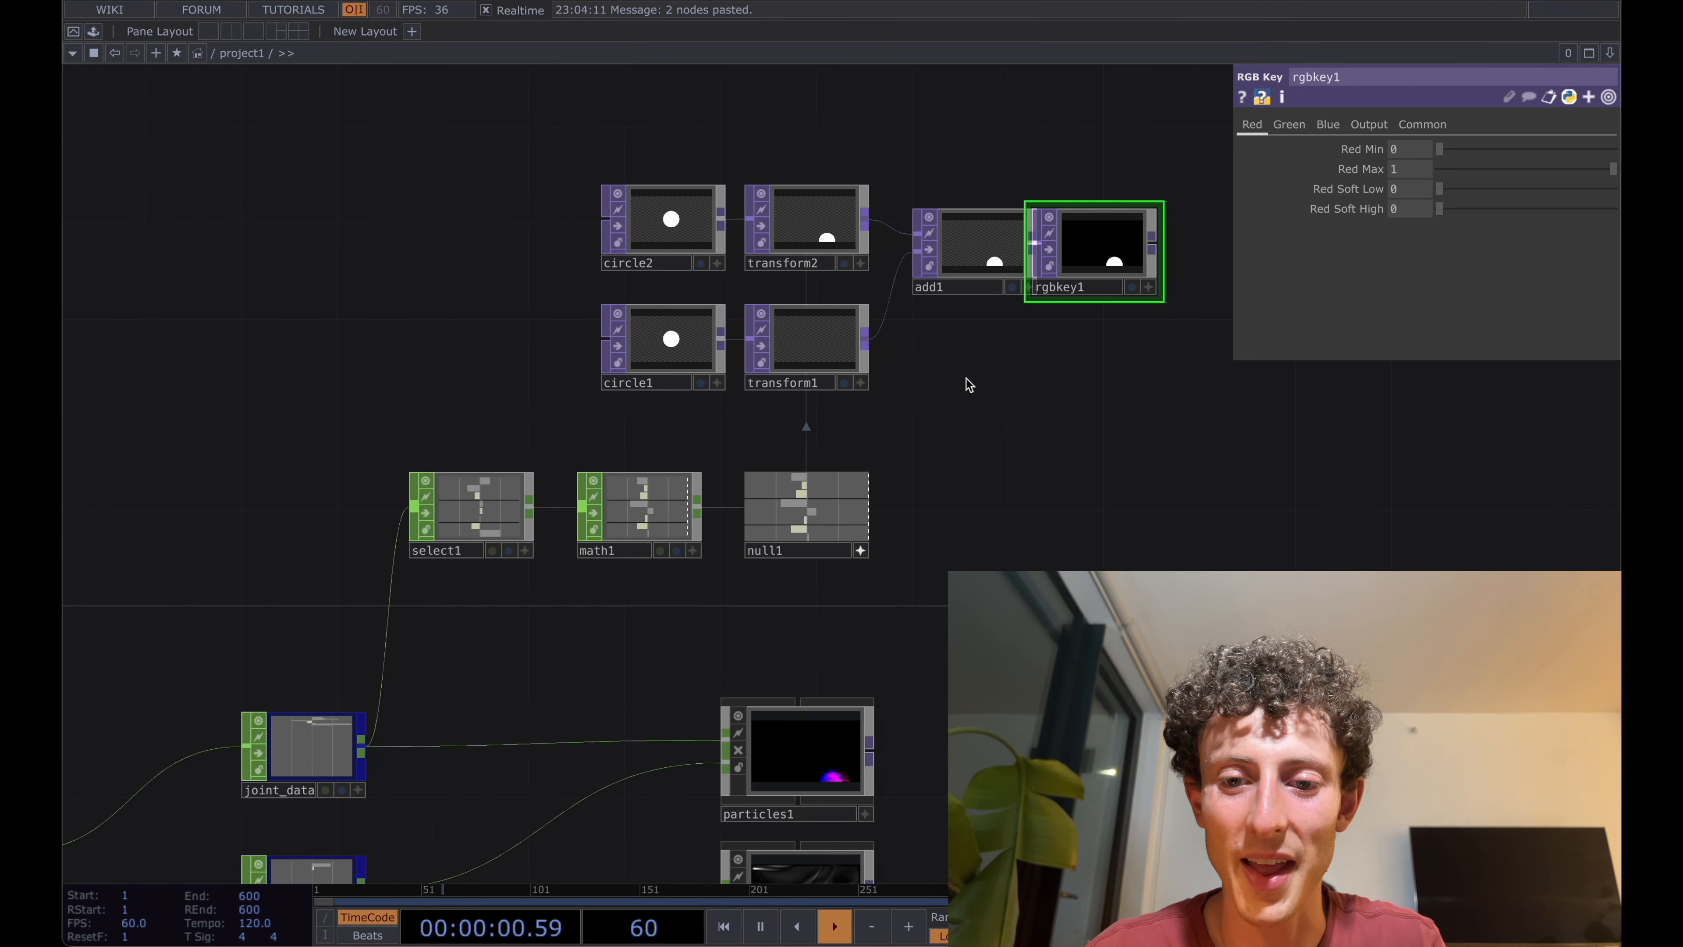
- Set Body_Tracking_1_0's Movement Easing and Lag both to .4 in its player settings
drag(970, 383, 857, 383)
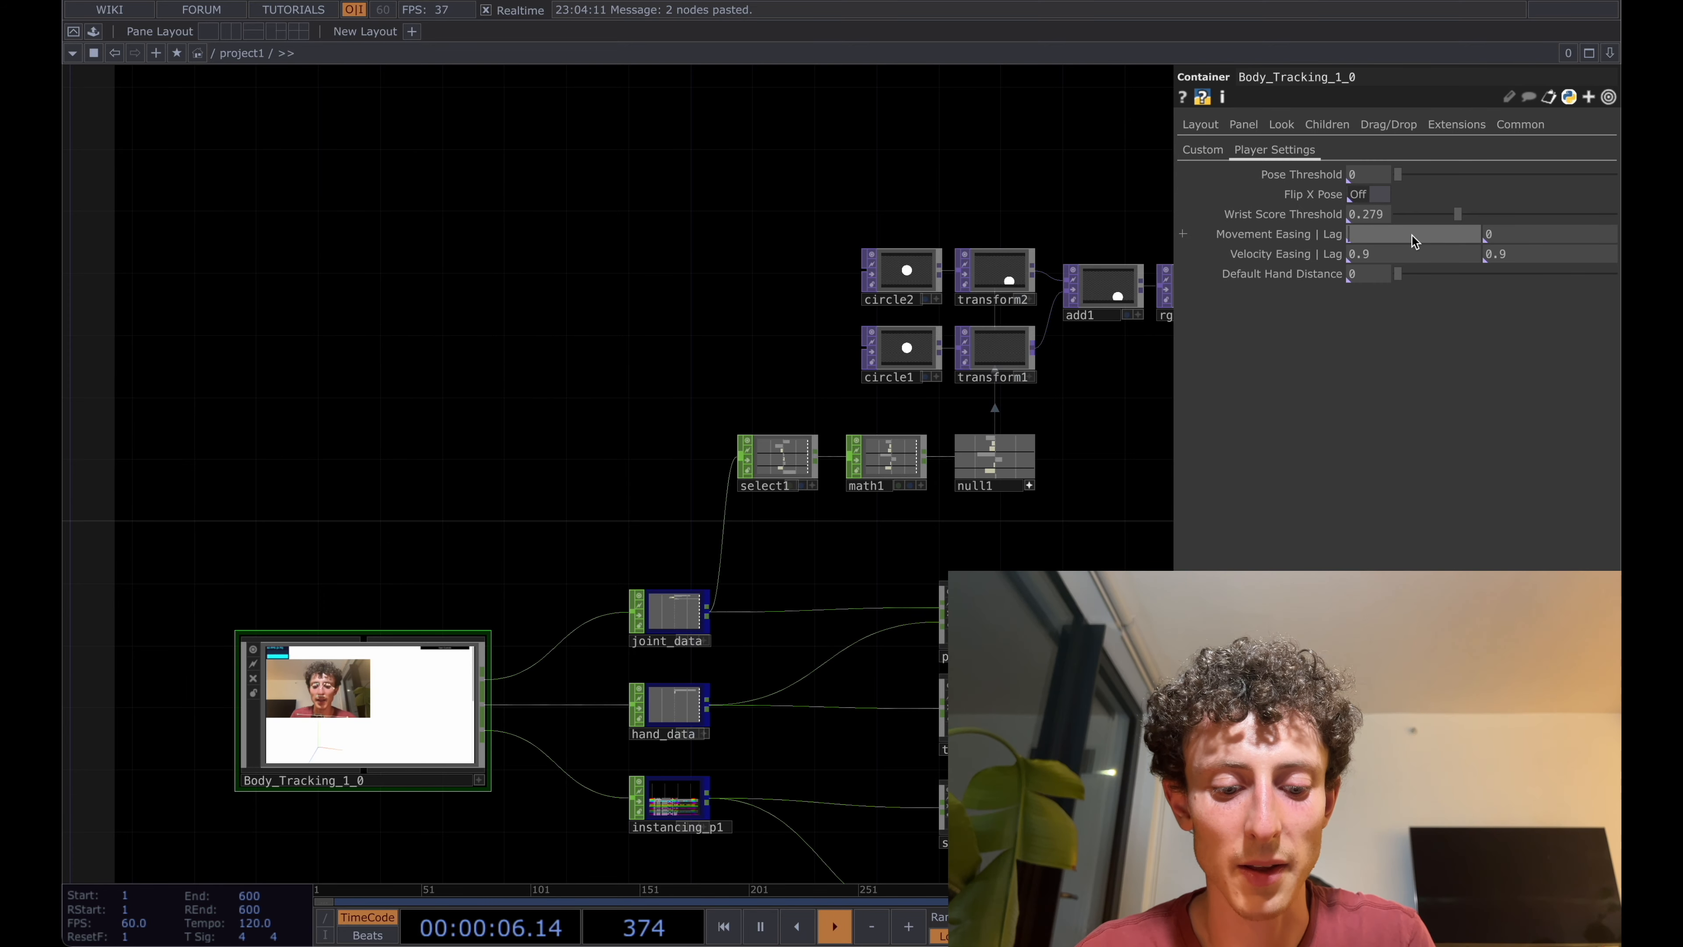
text(.4)
key(Return)
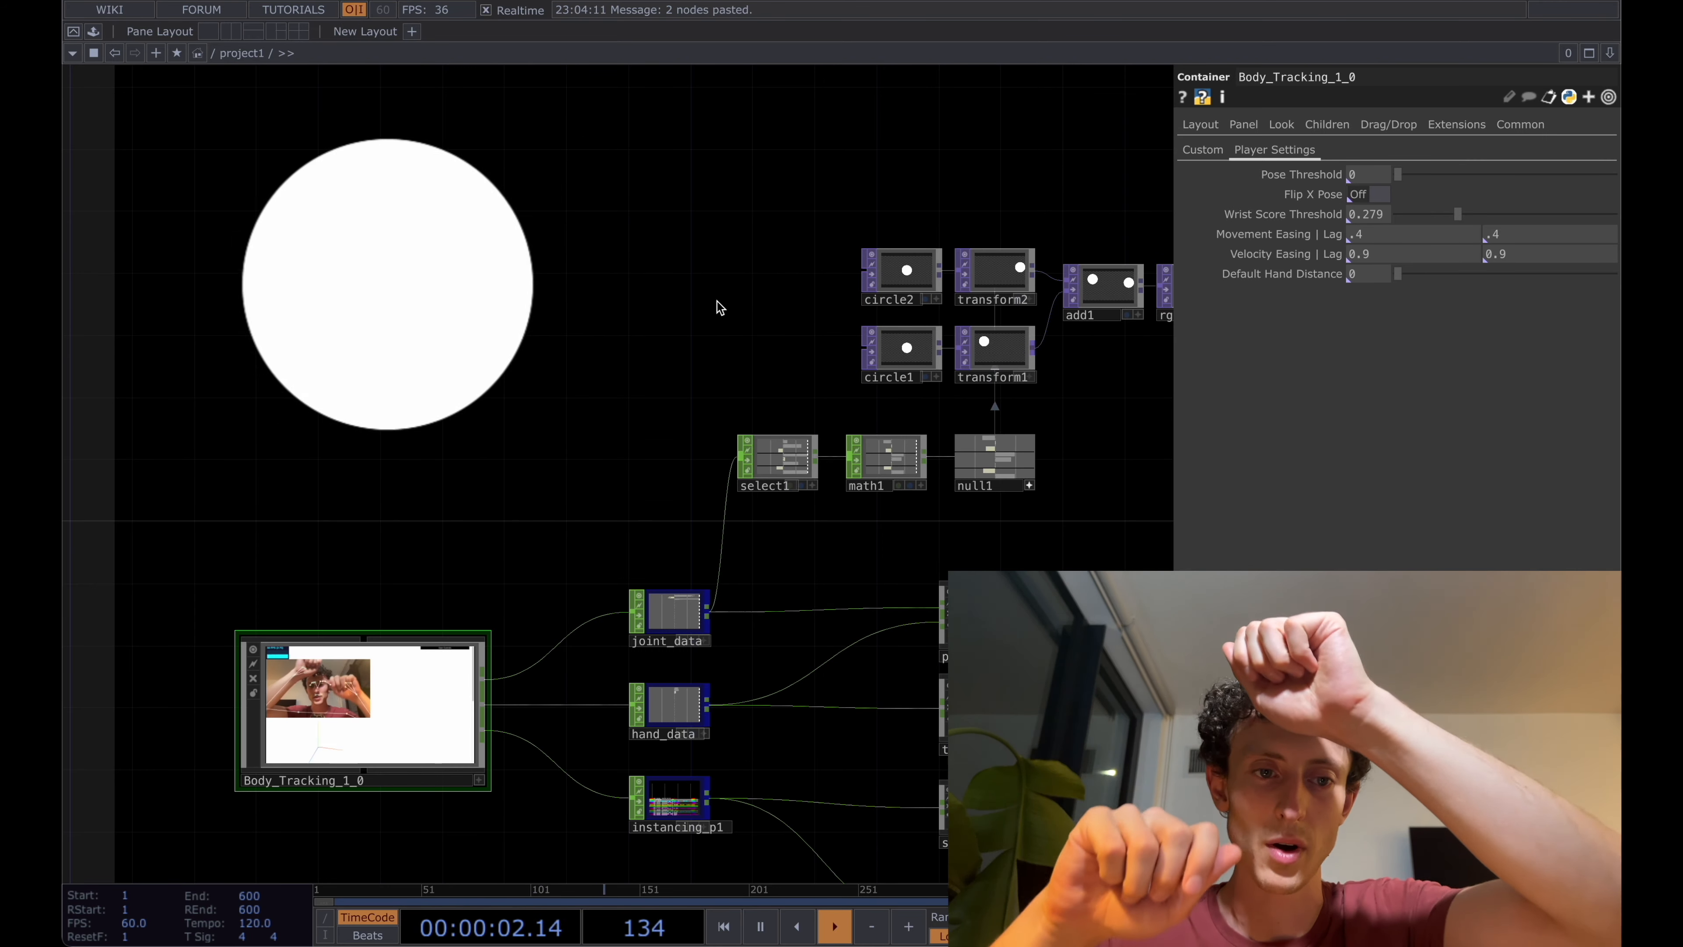
- Set Body_Tracking_1_0's Movement Easing and Lag both to 0
click(1375, 235)
text(0)
key(Tab)
text(0)
key(Tab)
click(702, 241)
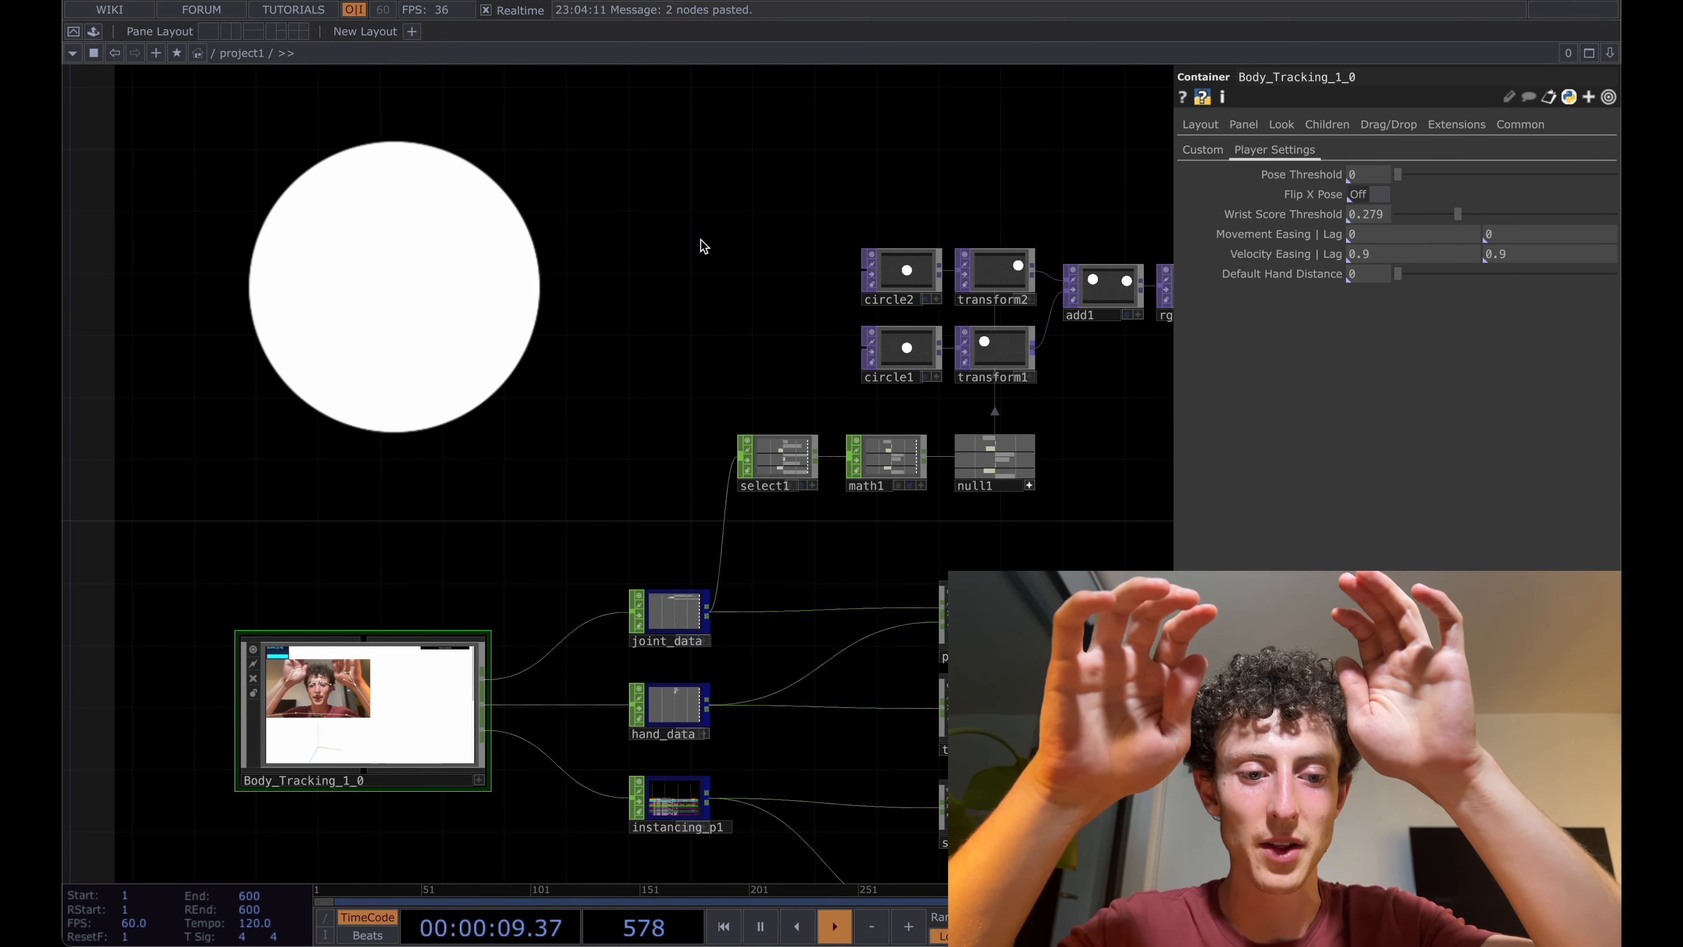
- Turn off rgbkey1's display in the network background
drag(718, 240, 567, 241)
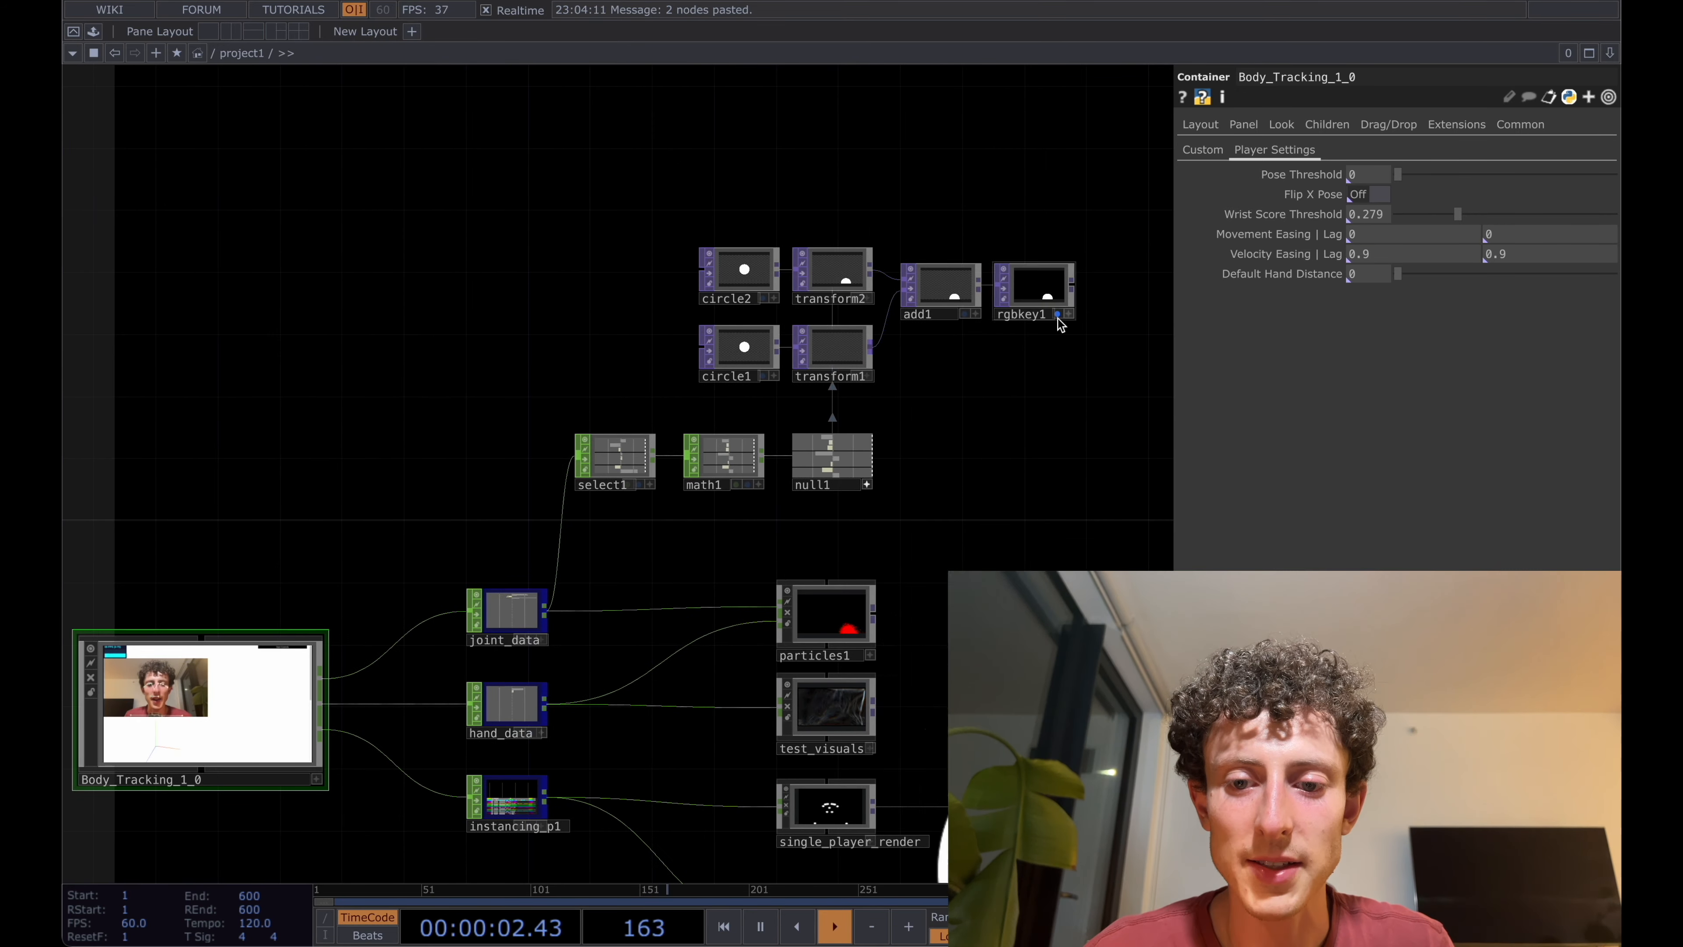
click(1057, 315)
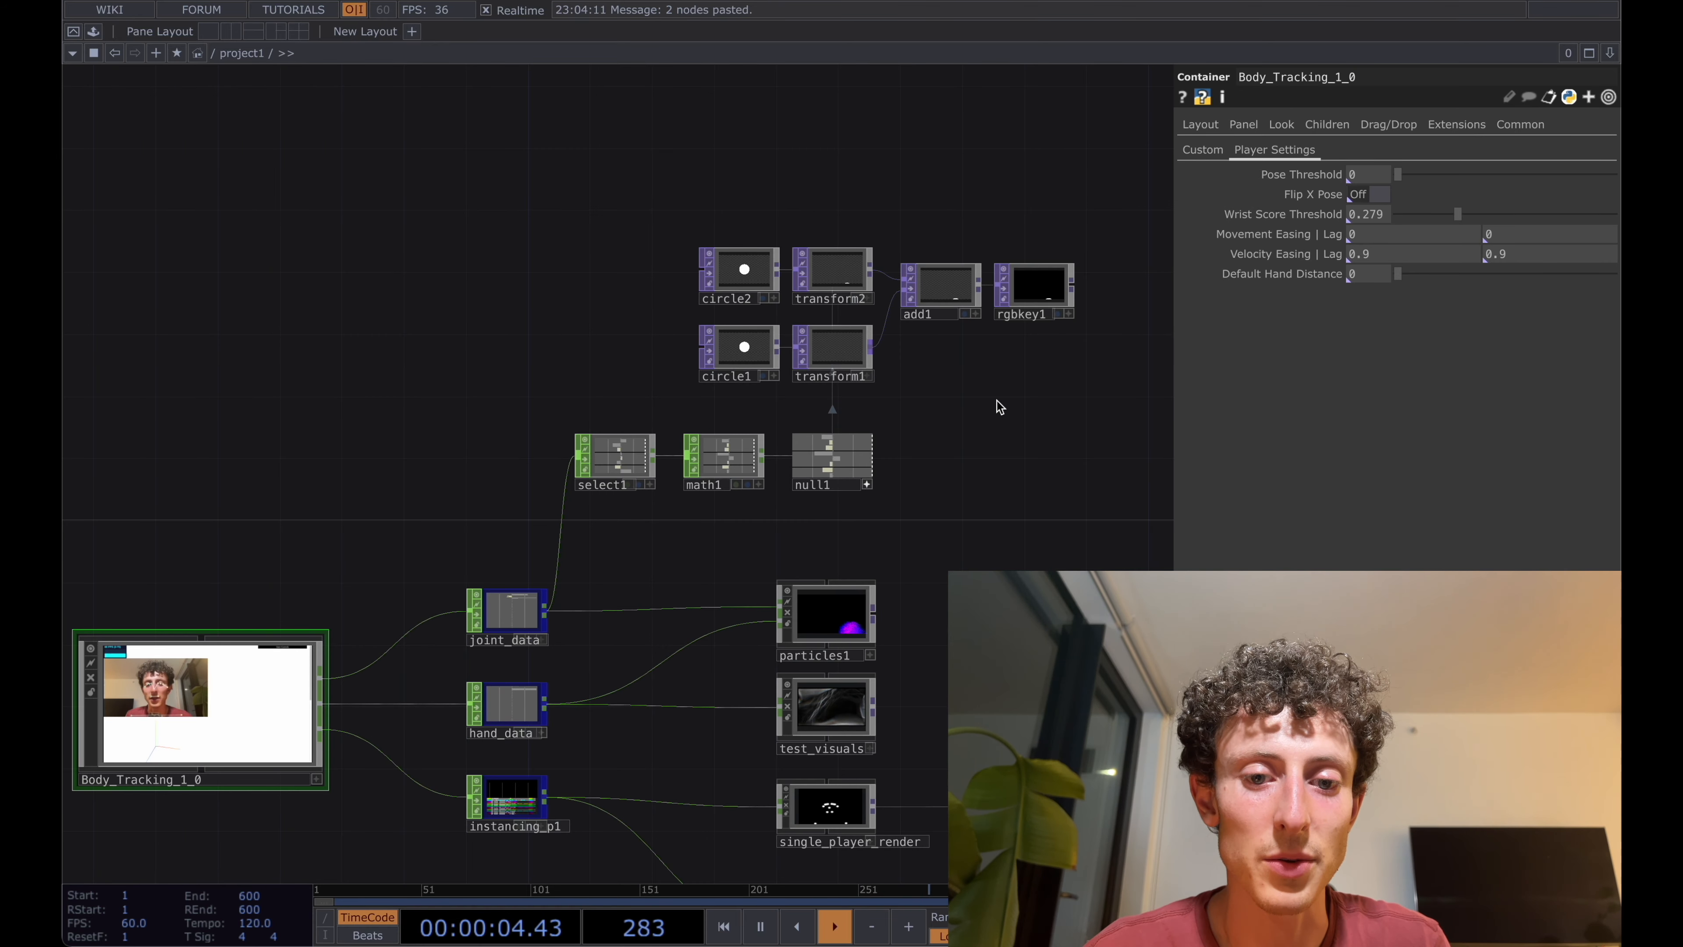
drag(1000, 407, 1050, 376)
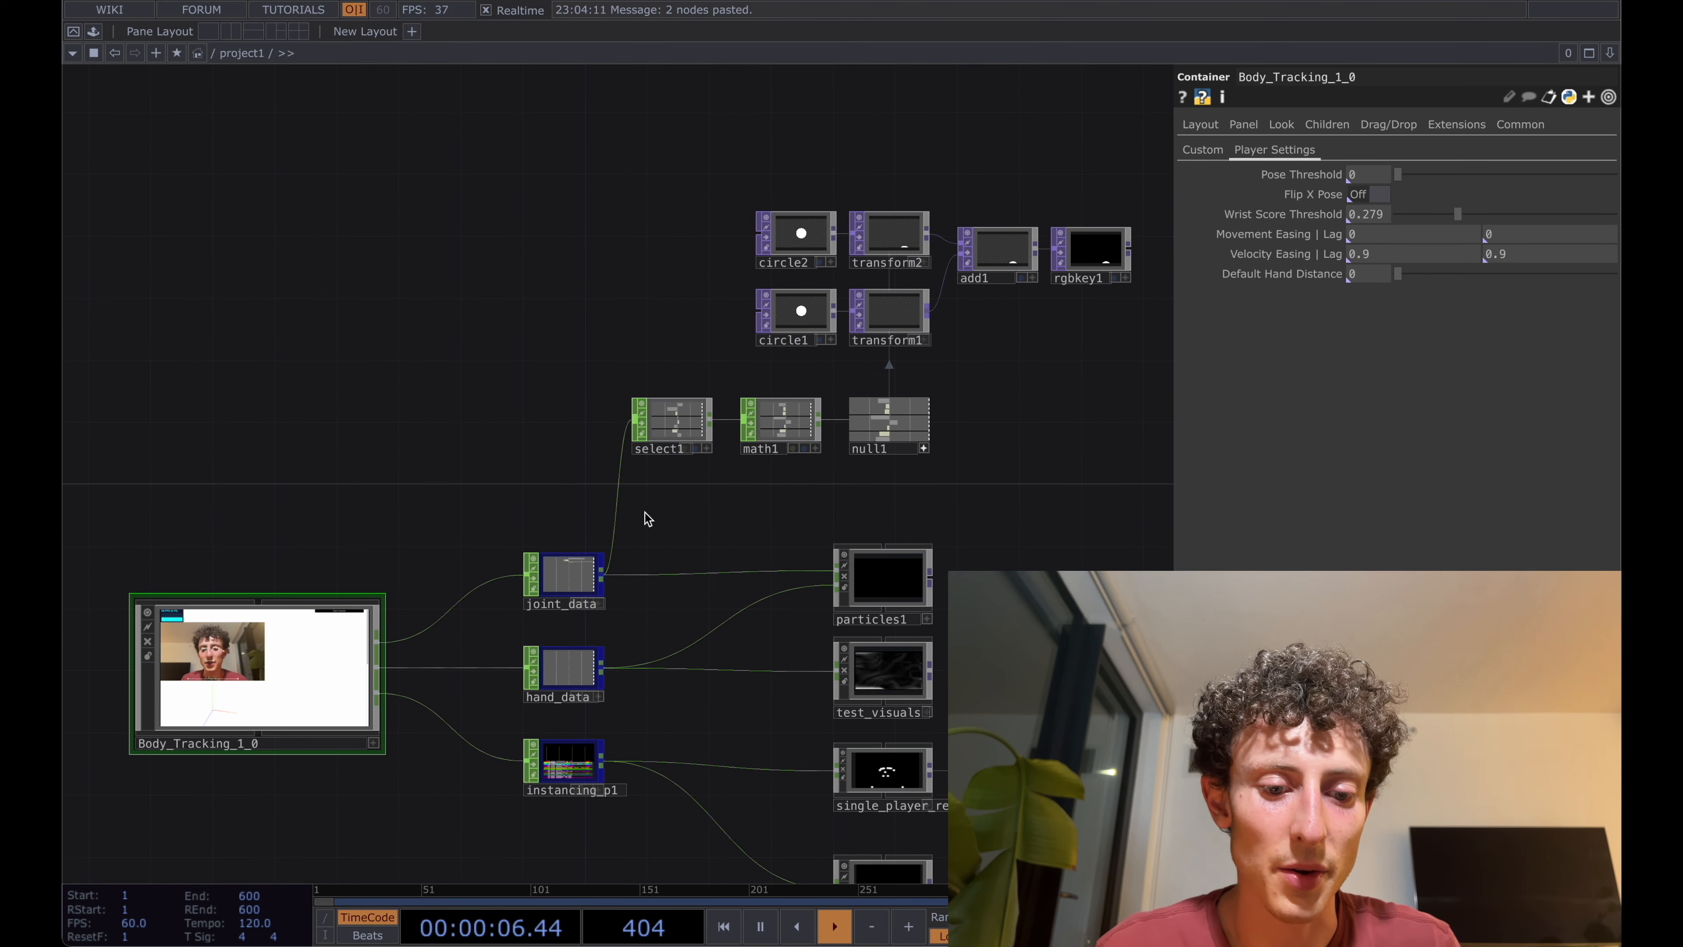
- Examine the hand velocity and hand distance channels in hand_data
scroll(545, 705, up, 10)
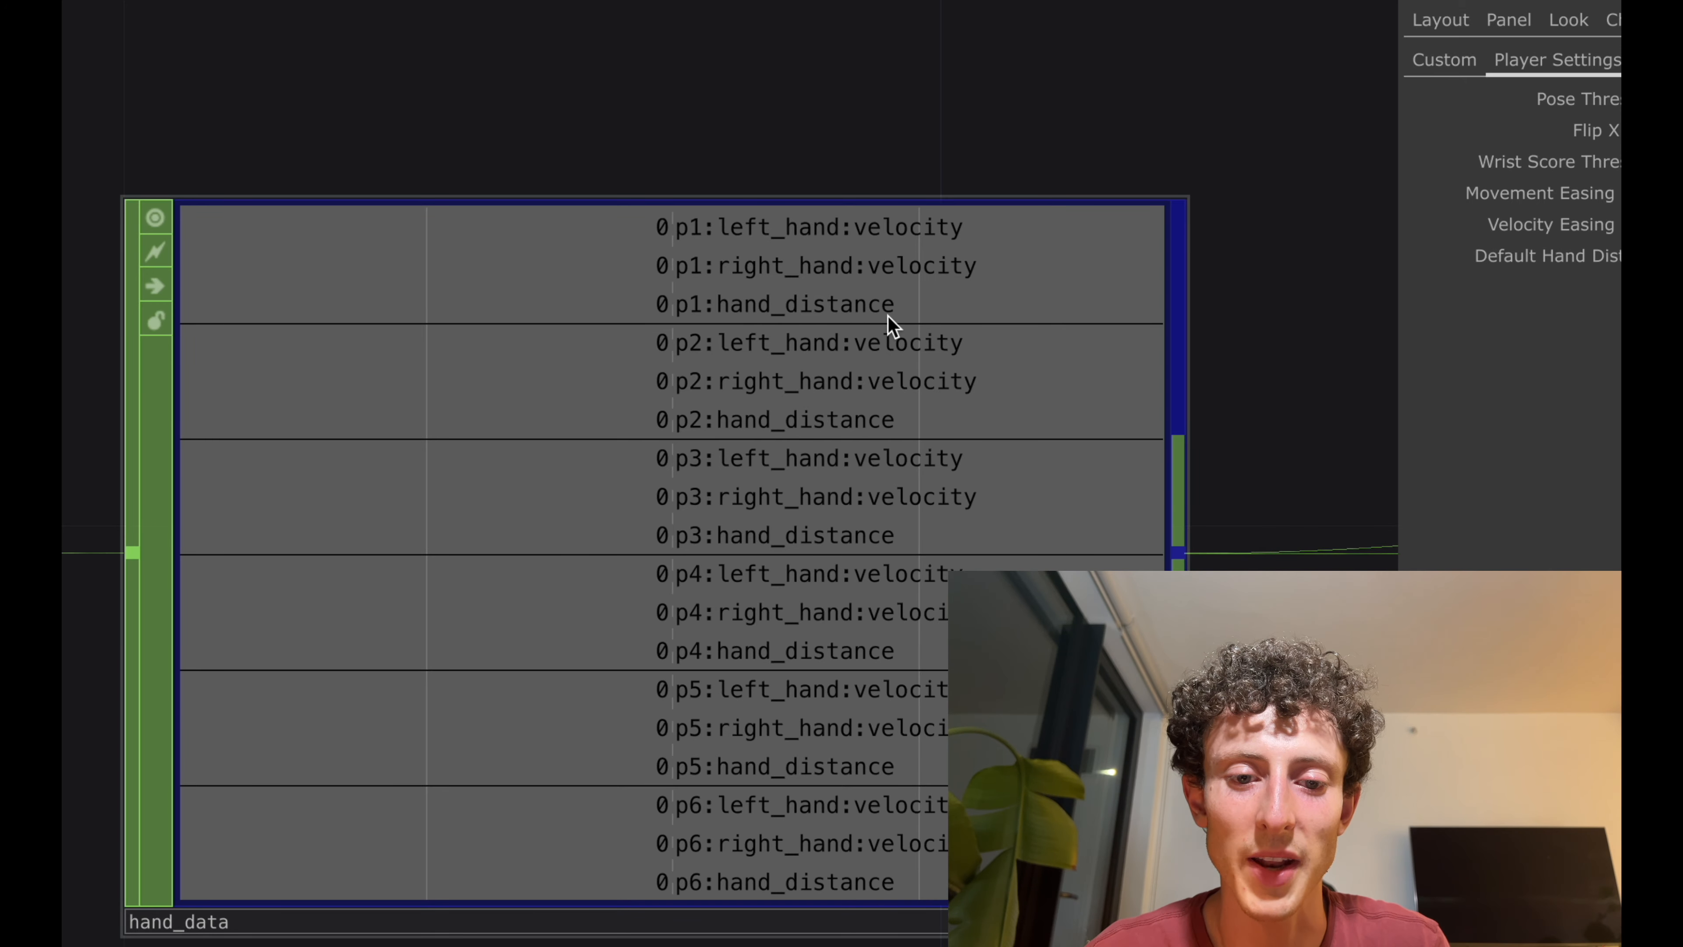
scroll(888, 315, down, 10)
drag(1087, 215, 932, 262)
scroll(932, 261, down, 4)
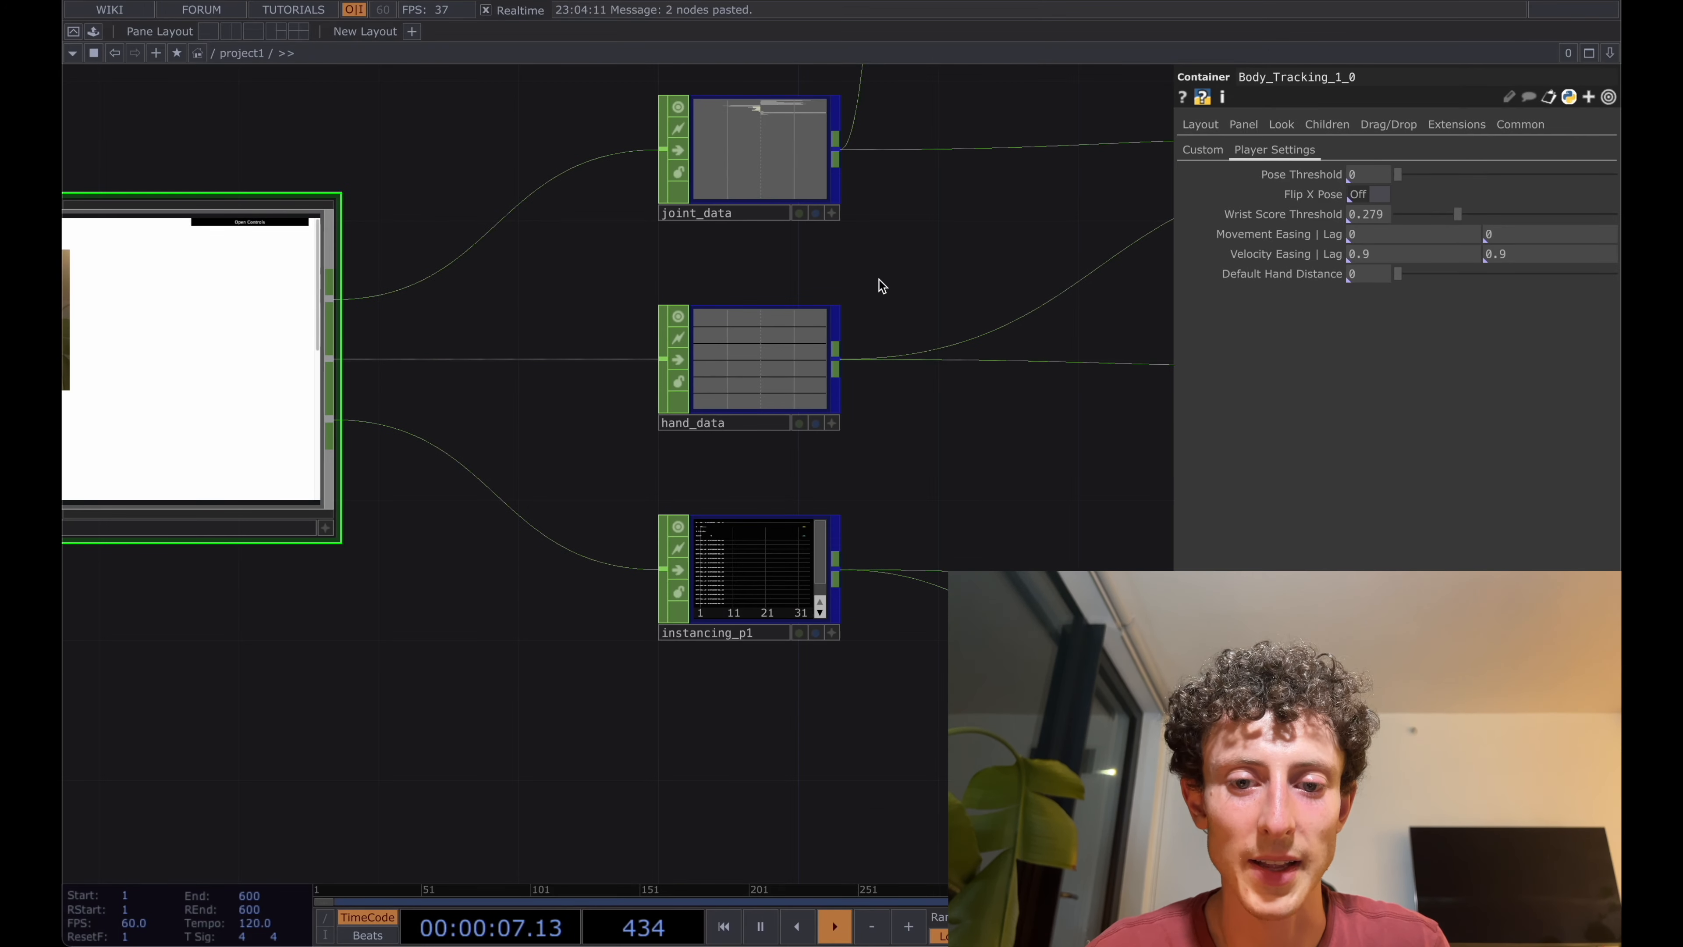
scroll(669, 444, down, 6)
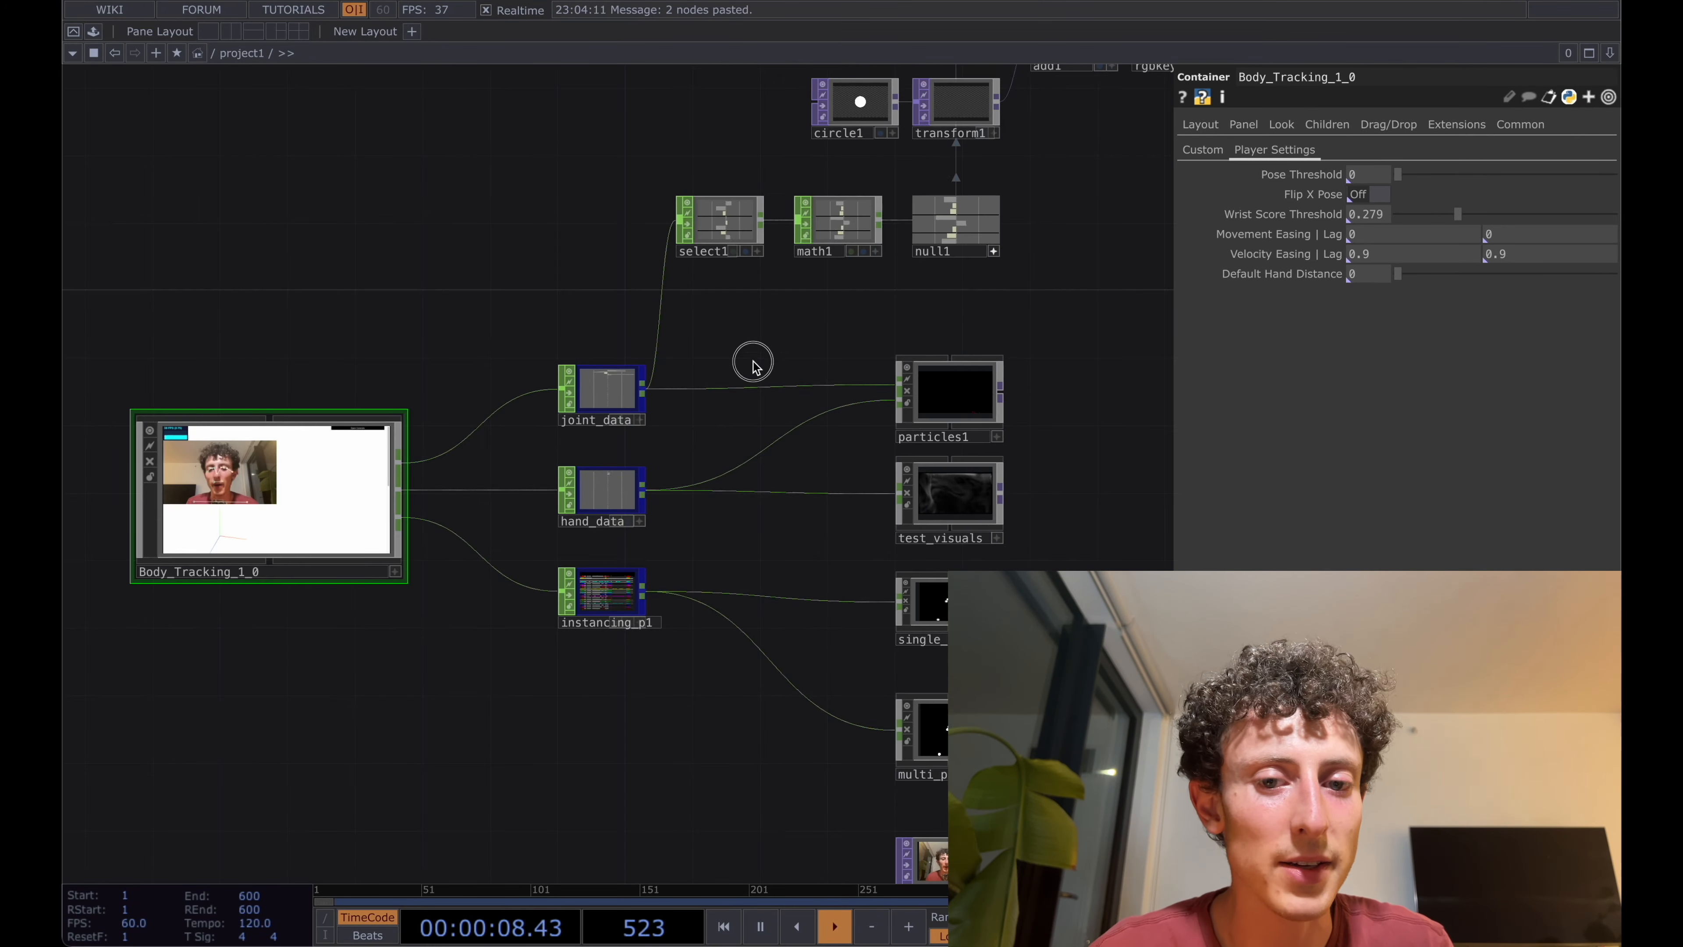
click(853, 118)
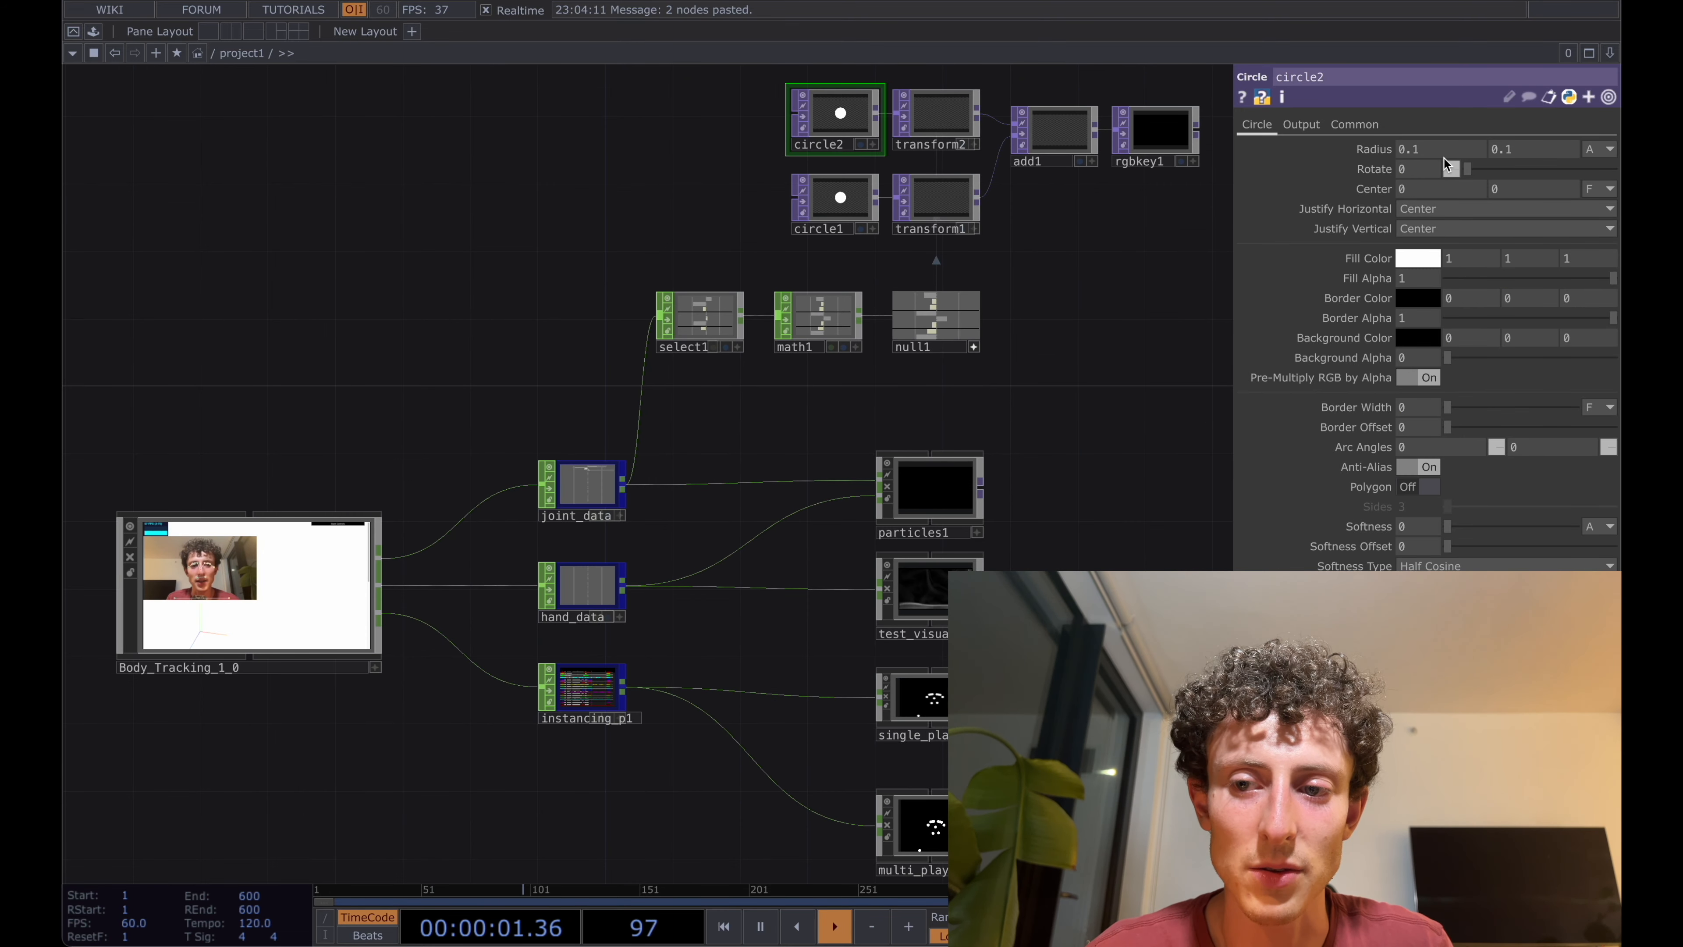
scroll(594, 569, up, 4)
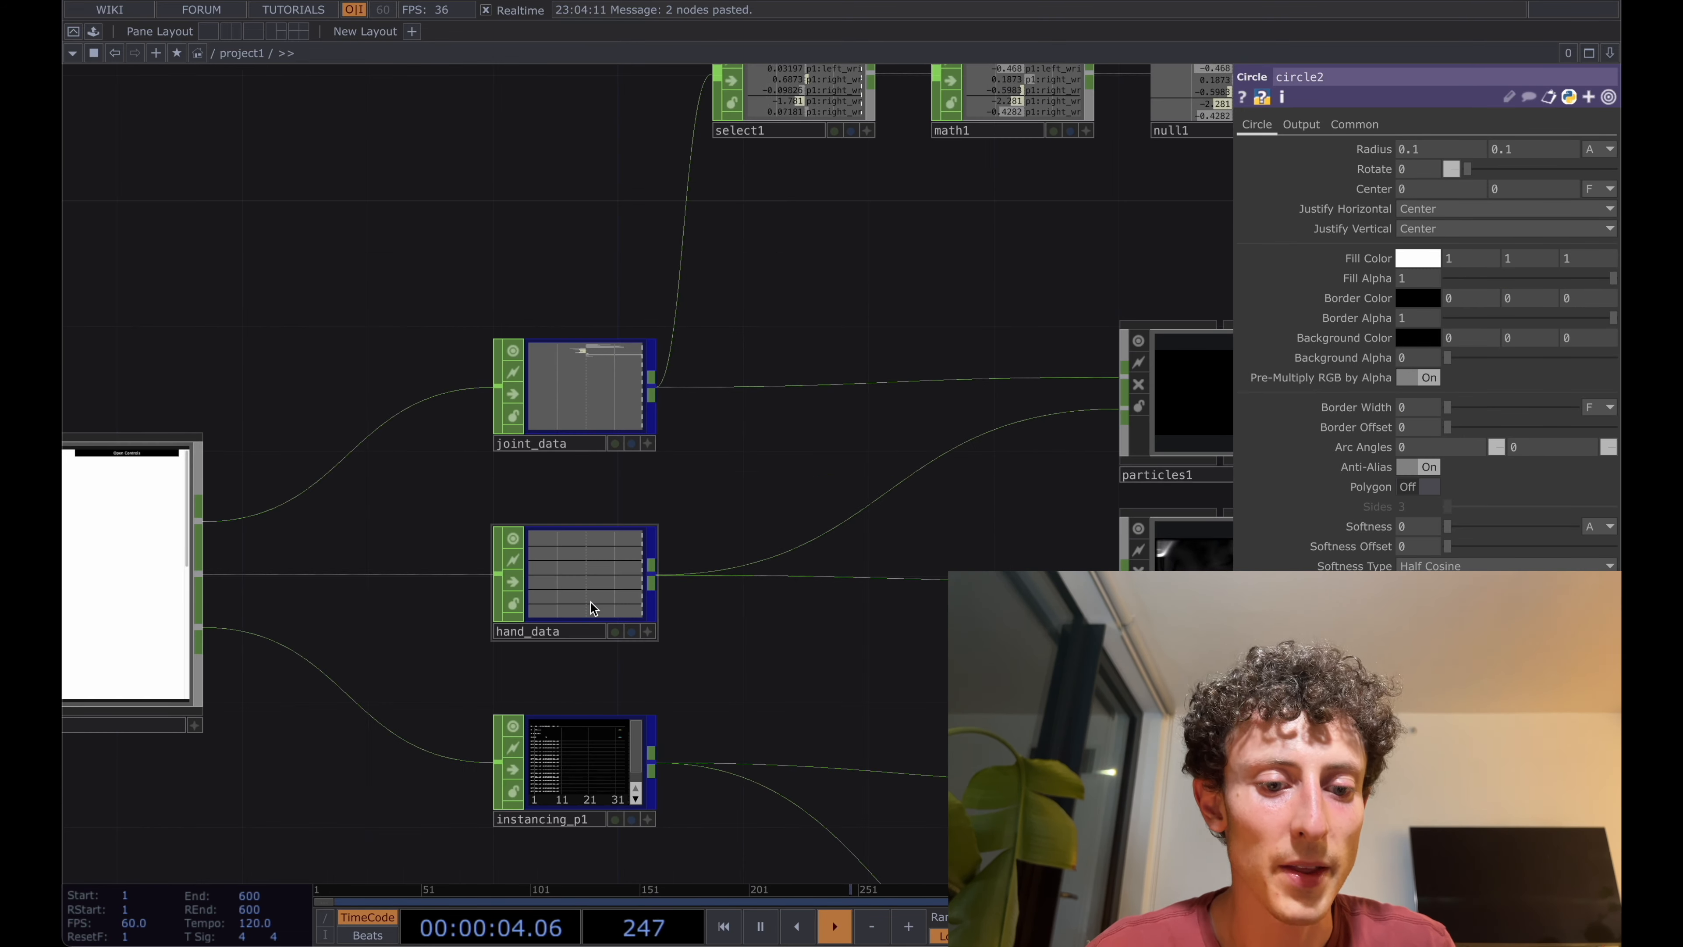
scroll(591, 608, up, 6)
click(609, 462)
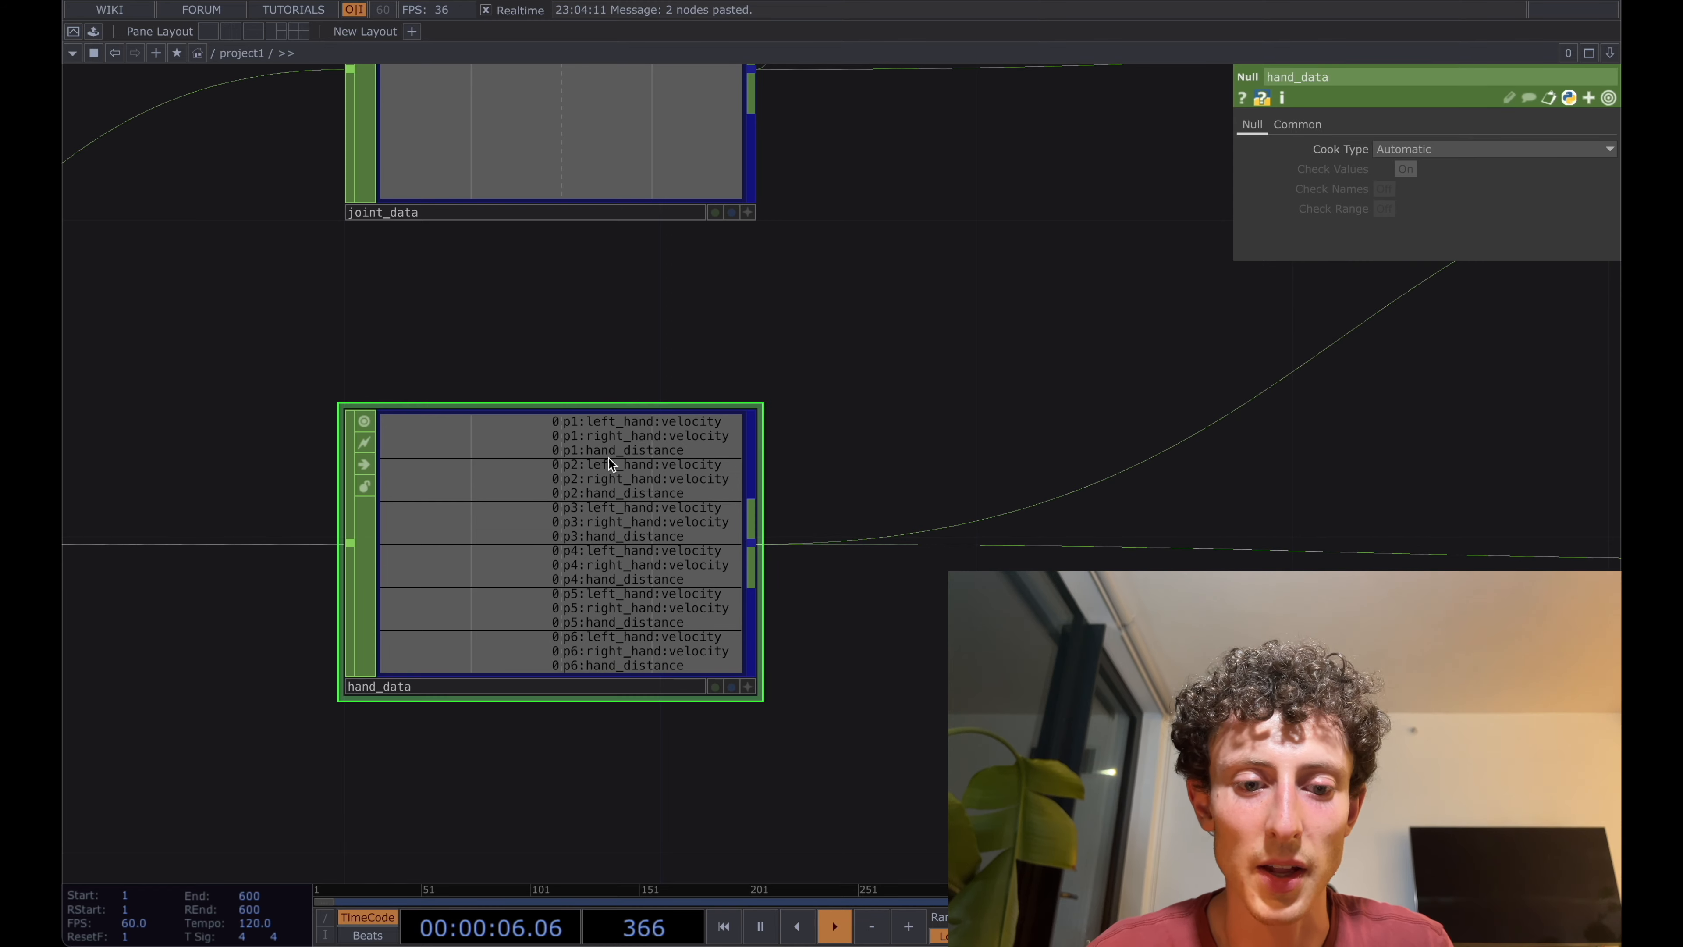
scroll(902, 477, down, 8)
drag(887, 617, 797, 827)
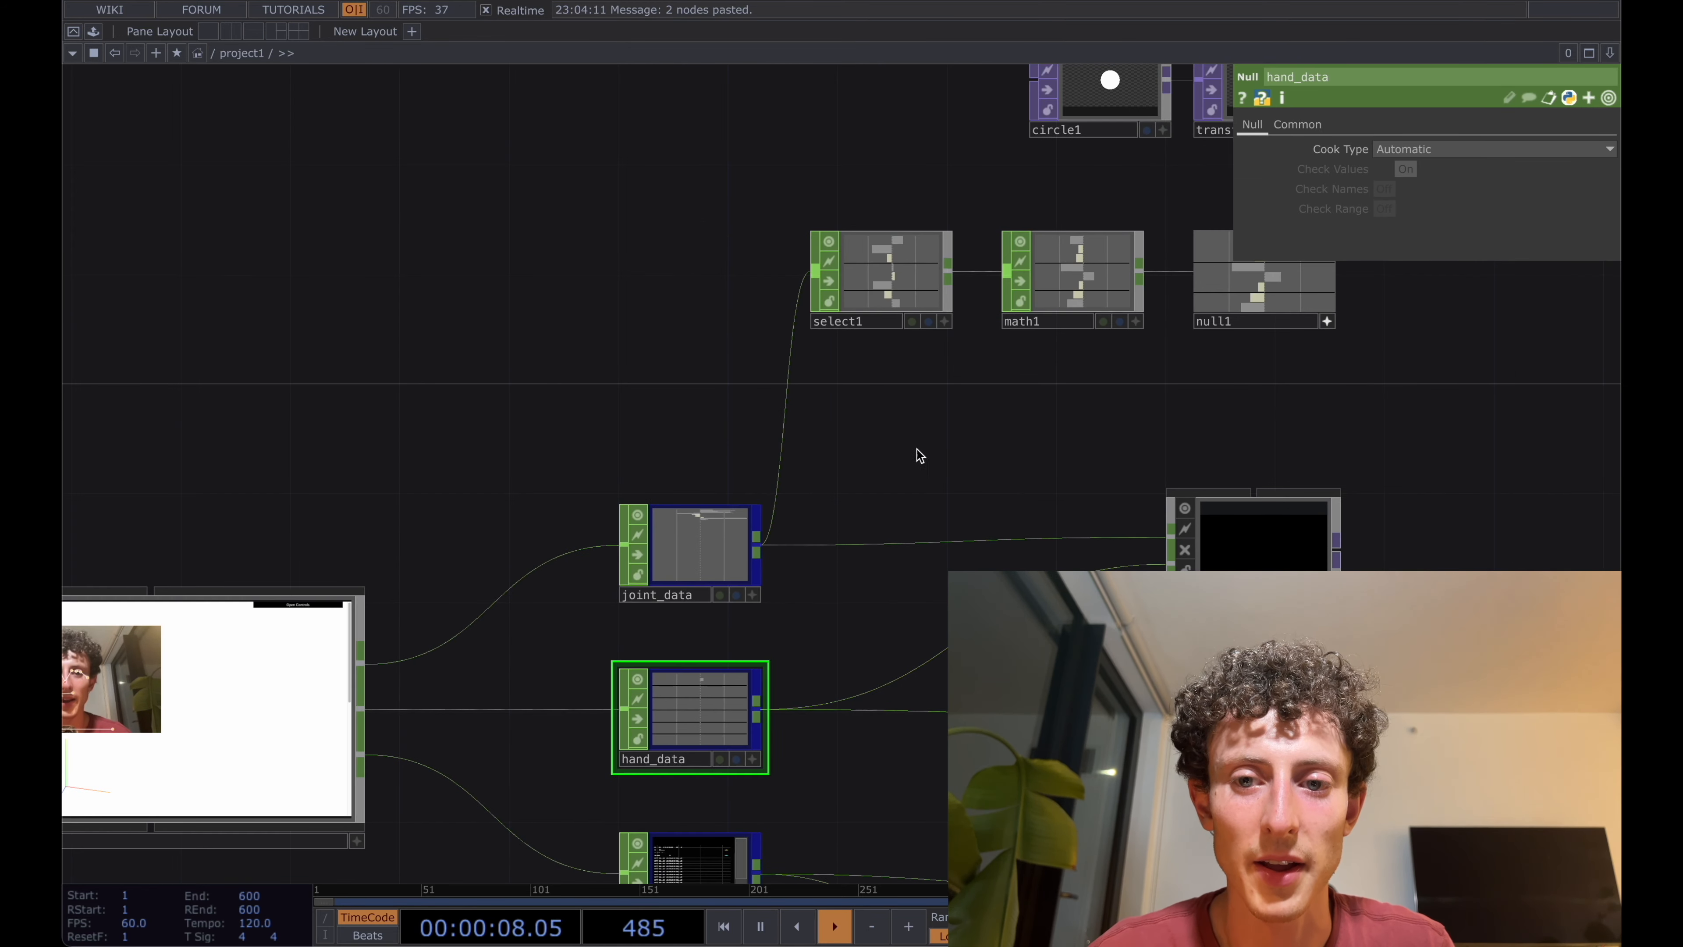
drag(895, 499, 793, 602)
scroll(891, 496, down, 3)
- Inspect transform2's translate expressions to see which wrist channels drive the circle2 branch
click(1011, 122)
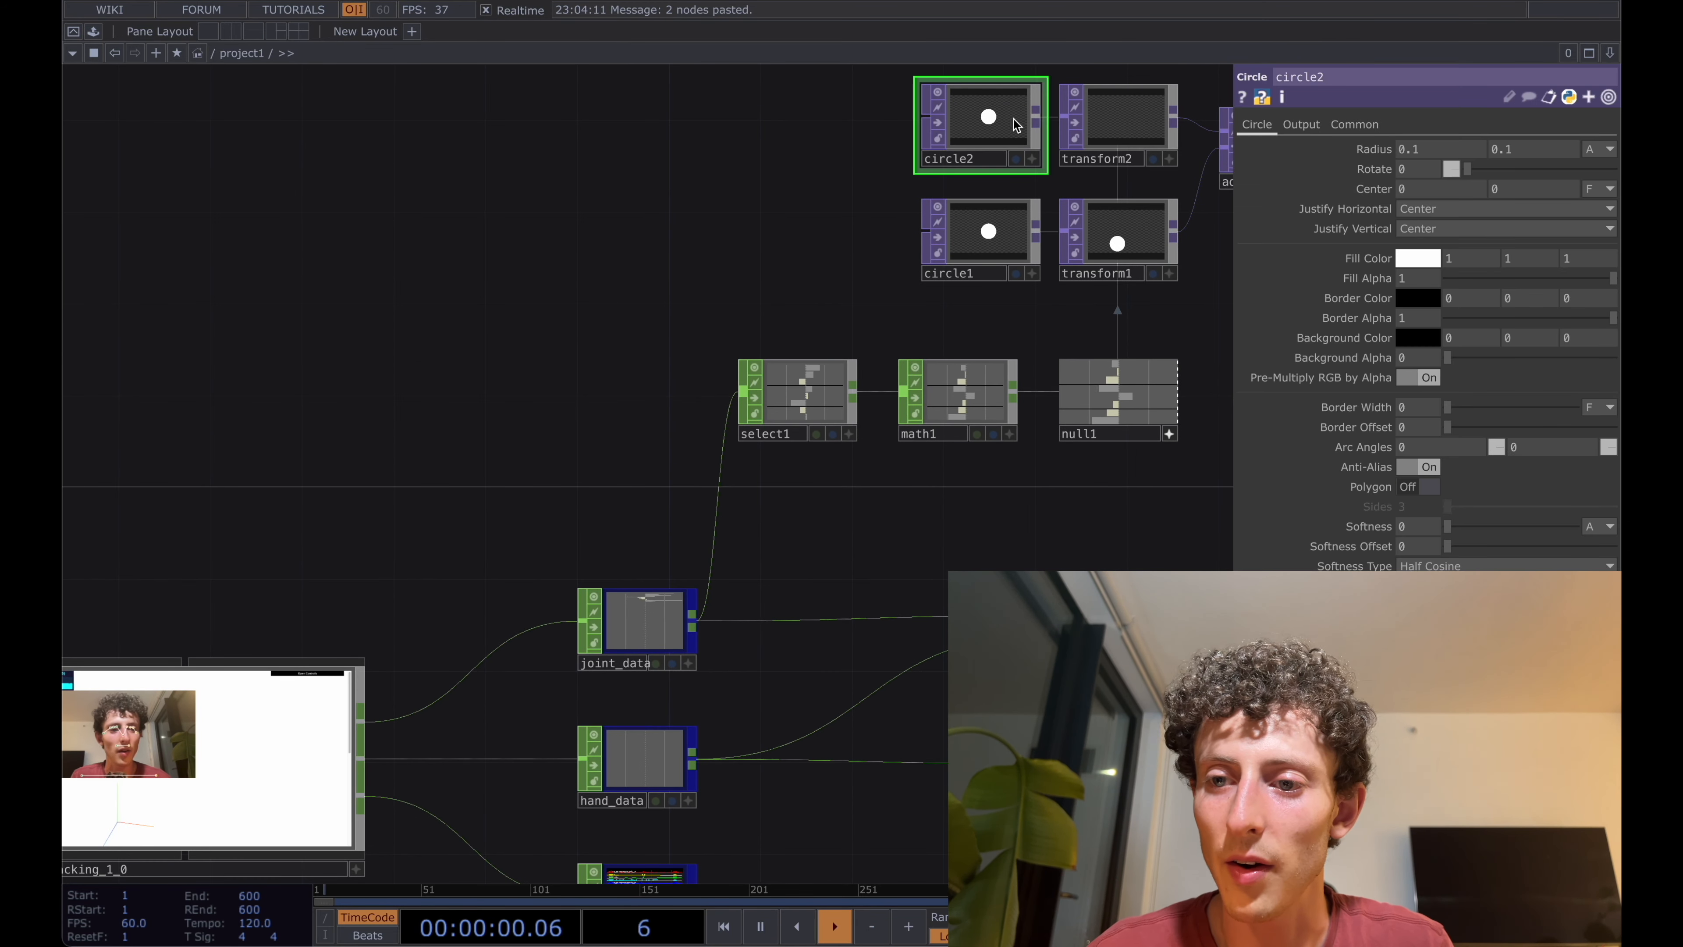
click(1124, 127)
click(1443, 170)
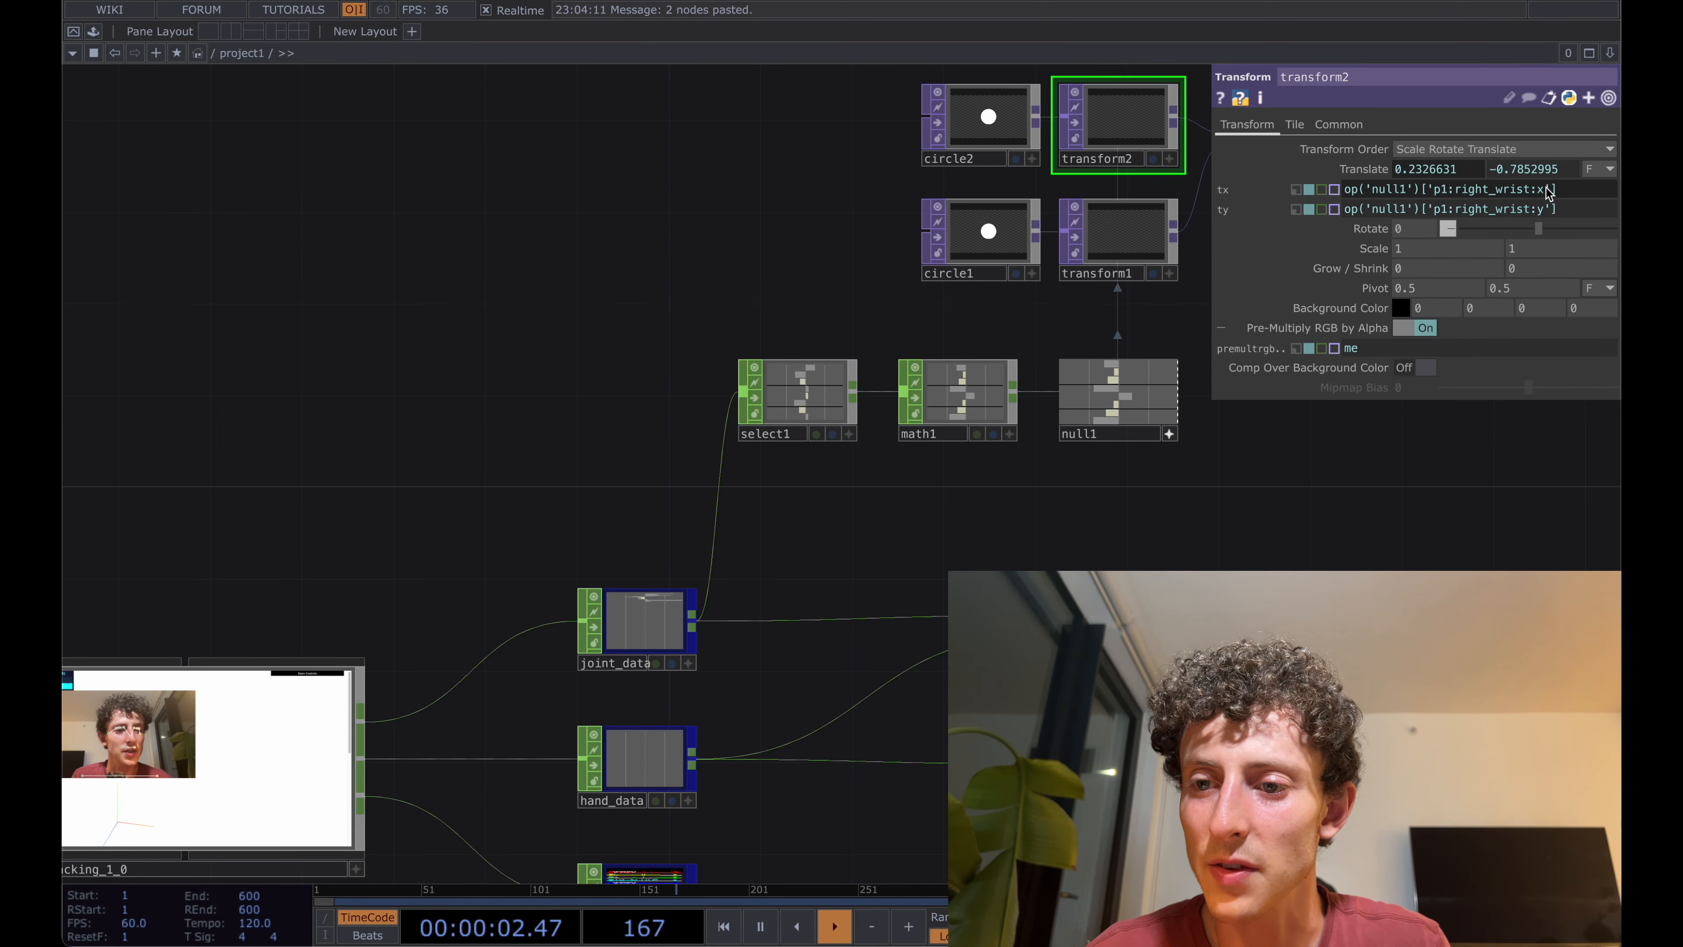
- Drive circle2's radius X and Y with a CHOP reference to hand_data's p1:right_hand:velocity channel
click(986, 142)
drag(761, 270, 822, 171)
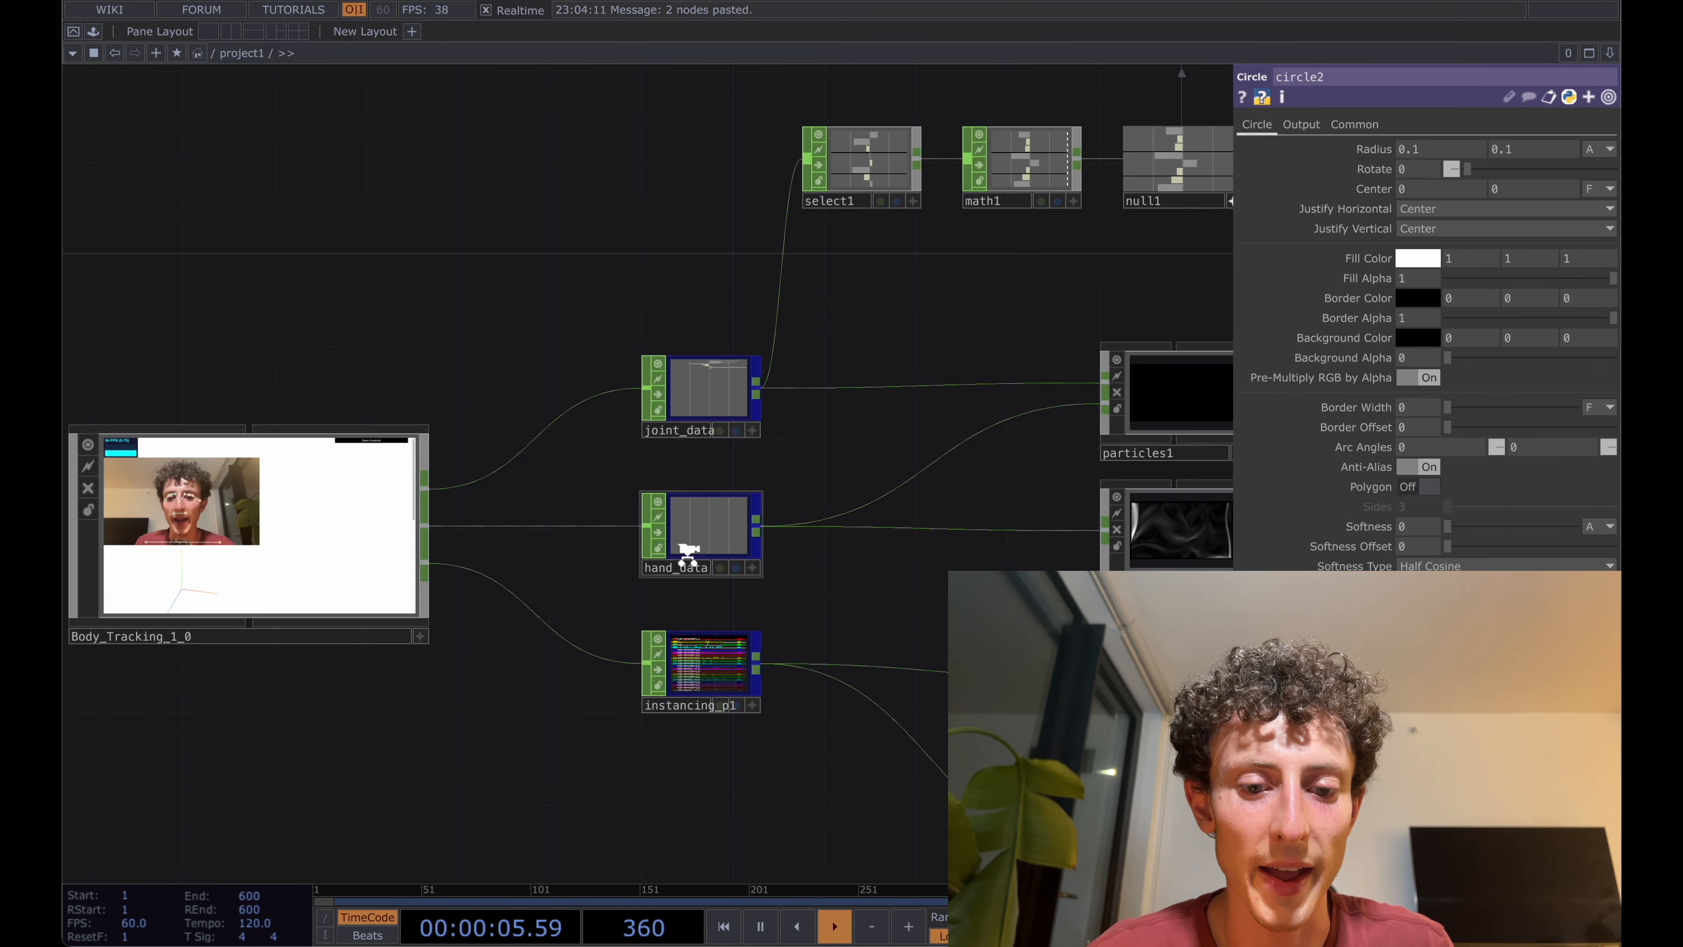
scroll(688, 551, up, 10)
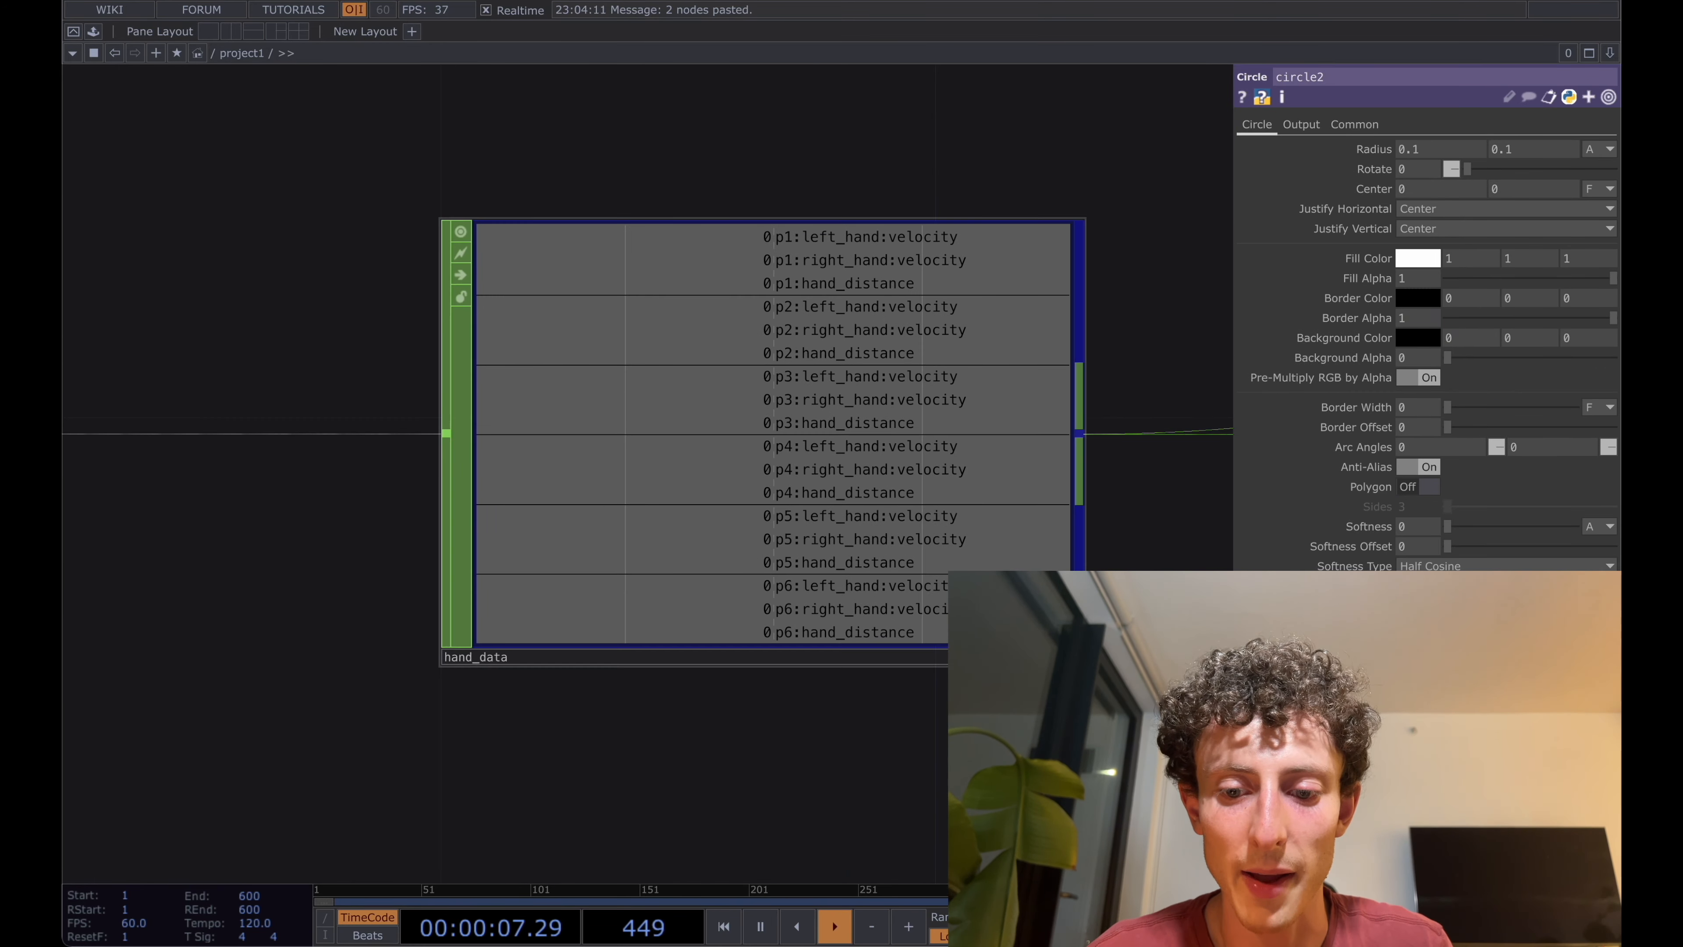
click(1075, 656)
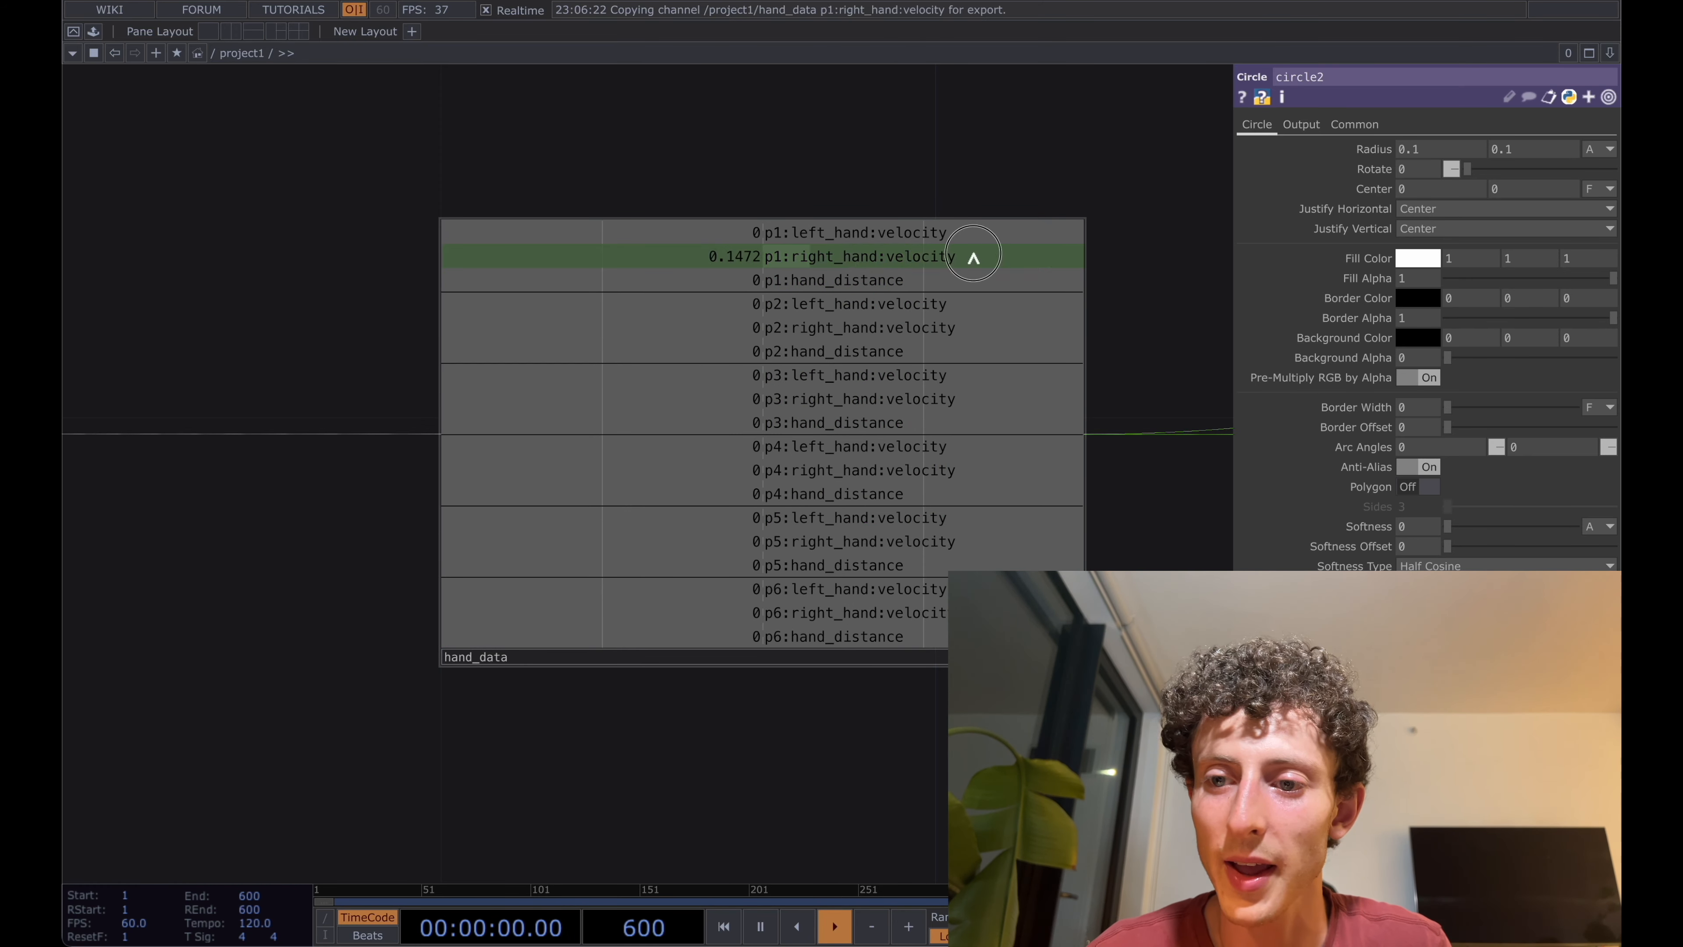
drag(970, 255, 1375, 150)
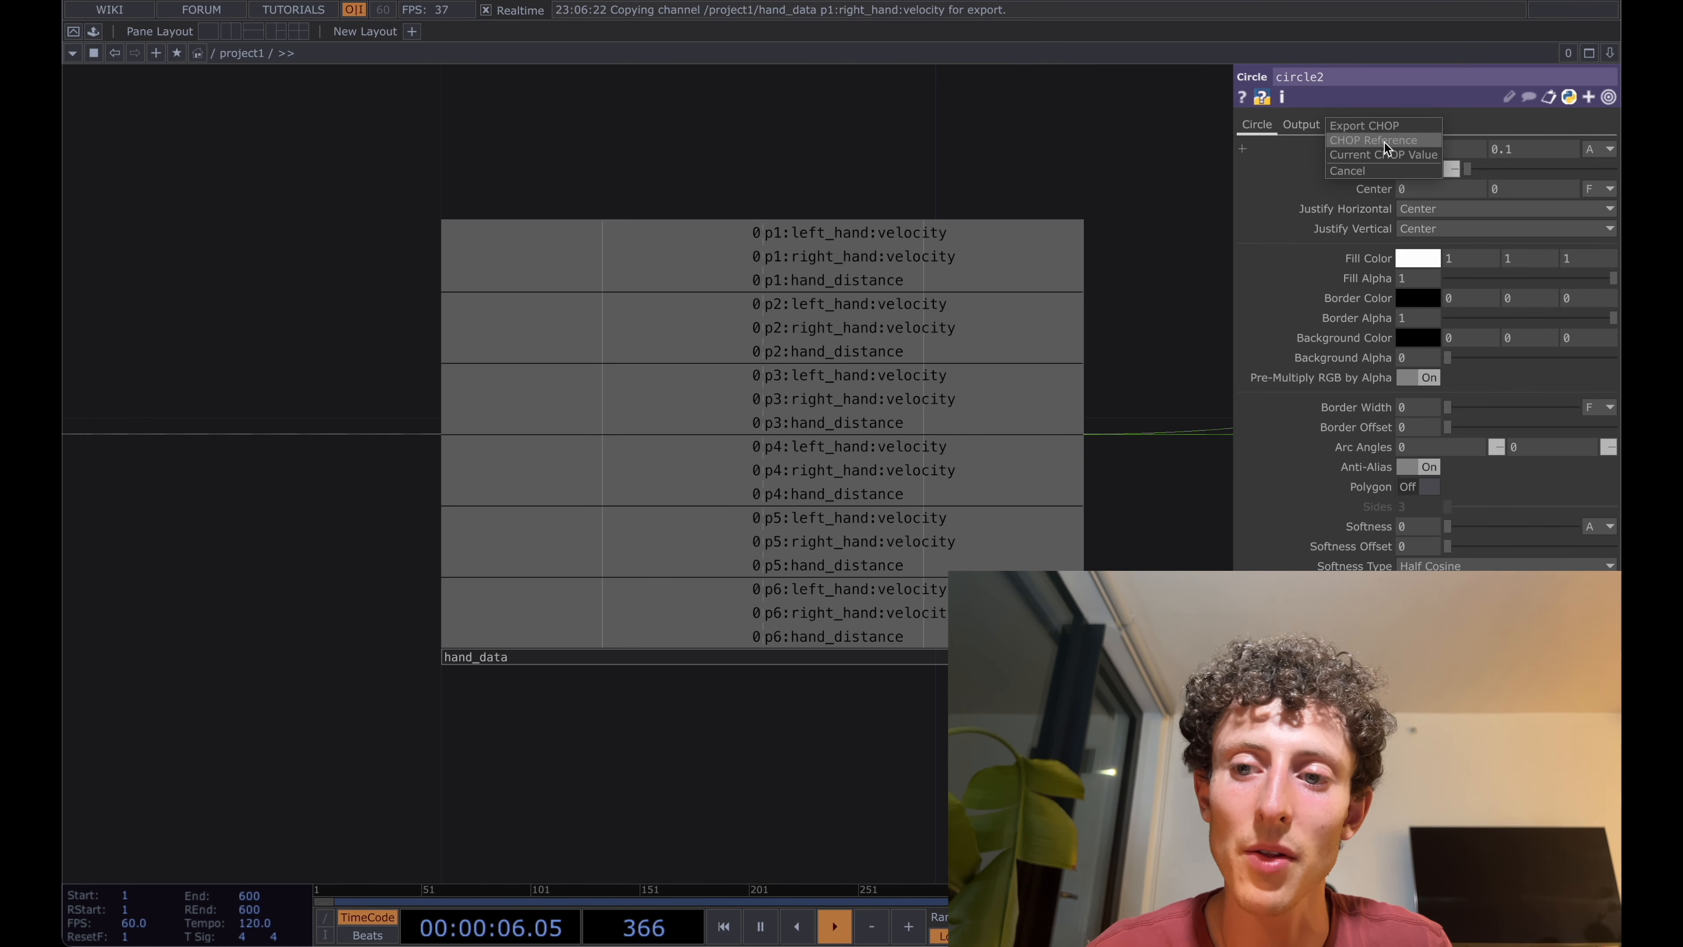
click(1350, 142)
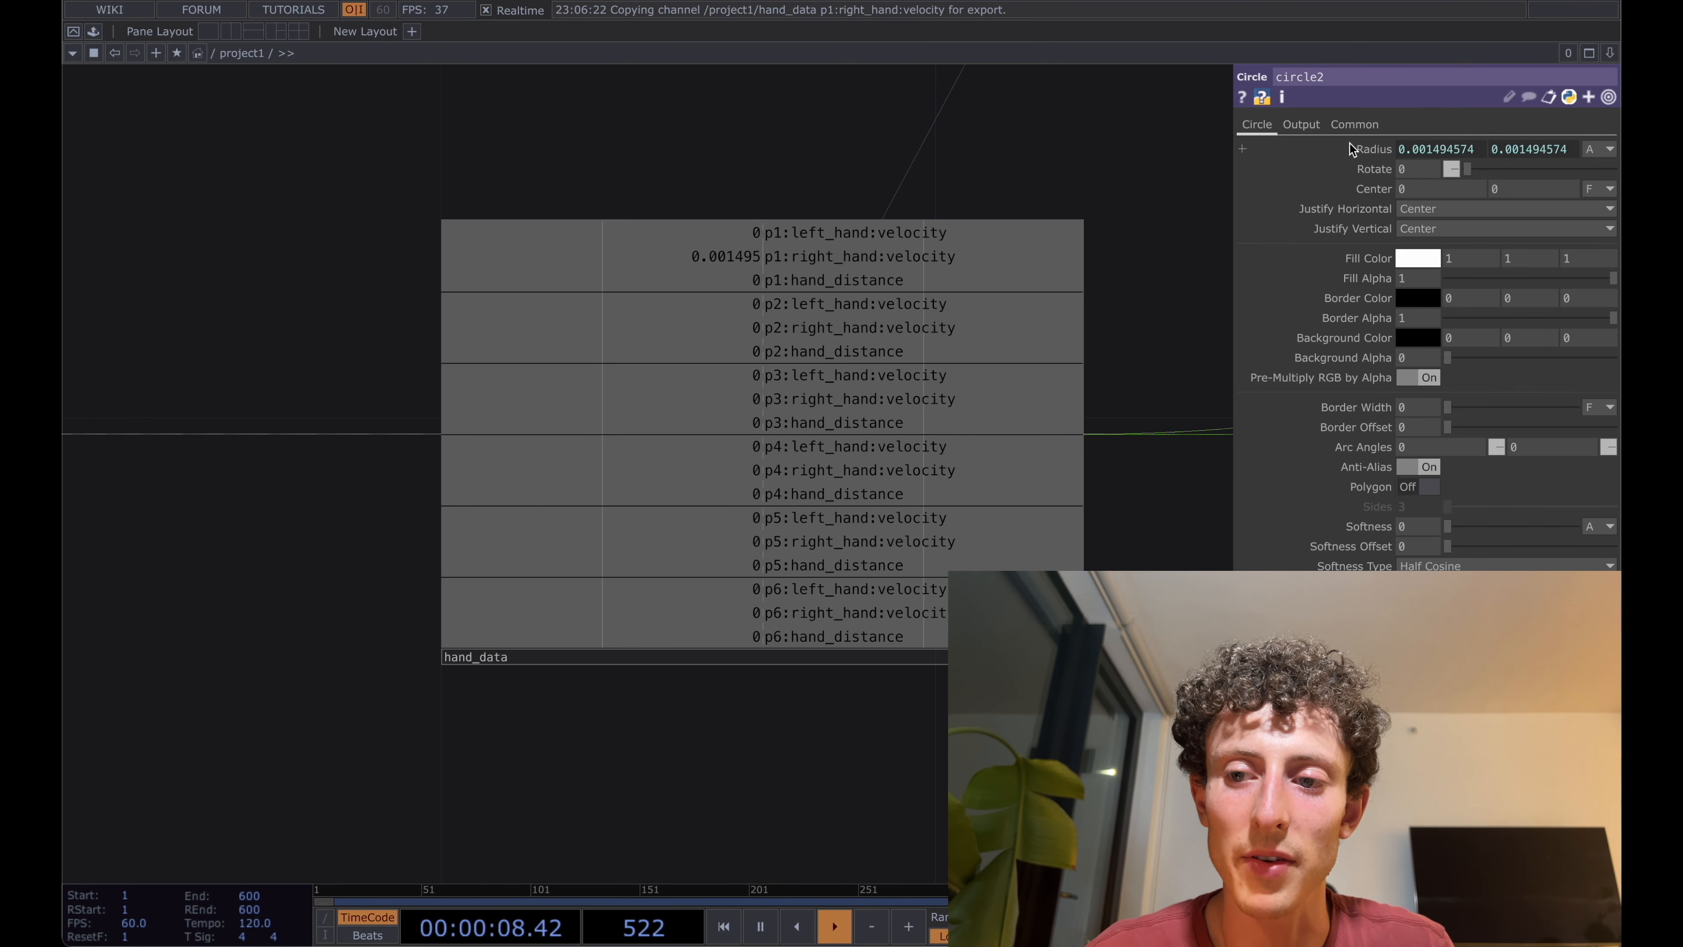
drag(1165, 205, 1079, 362)
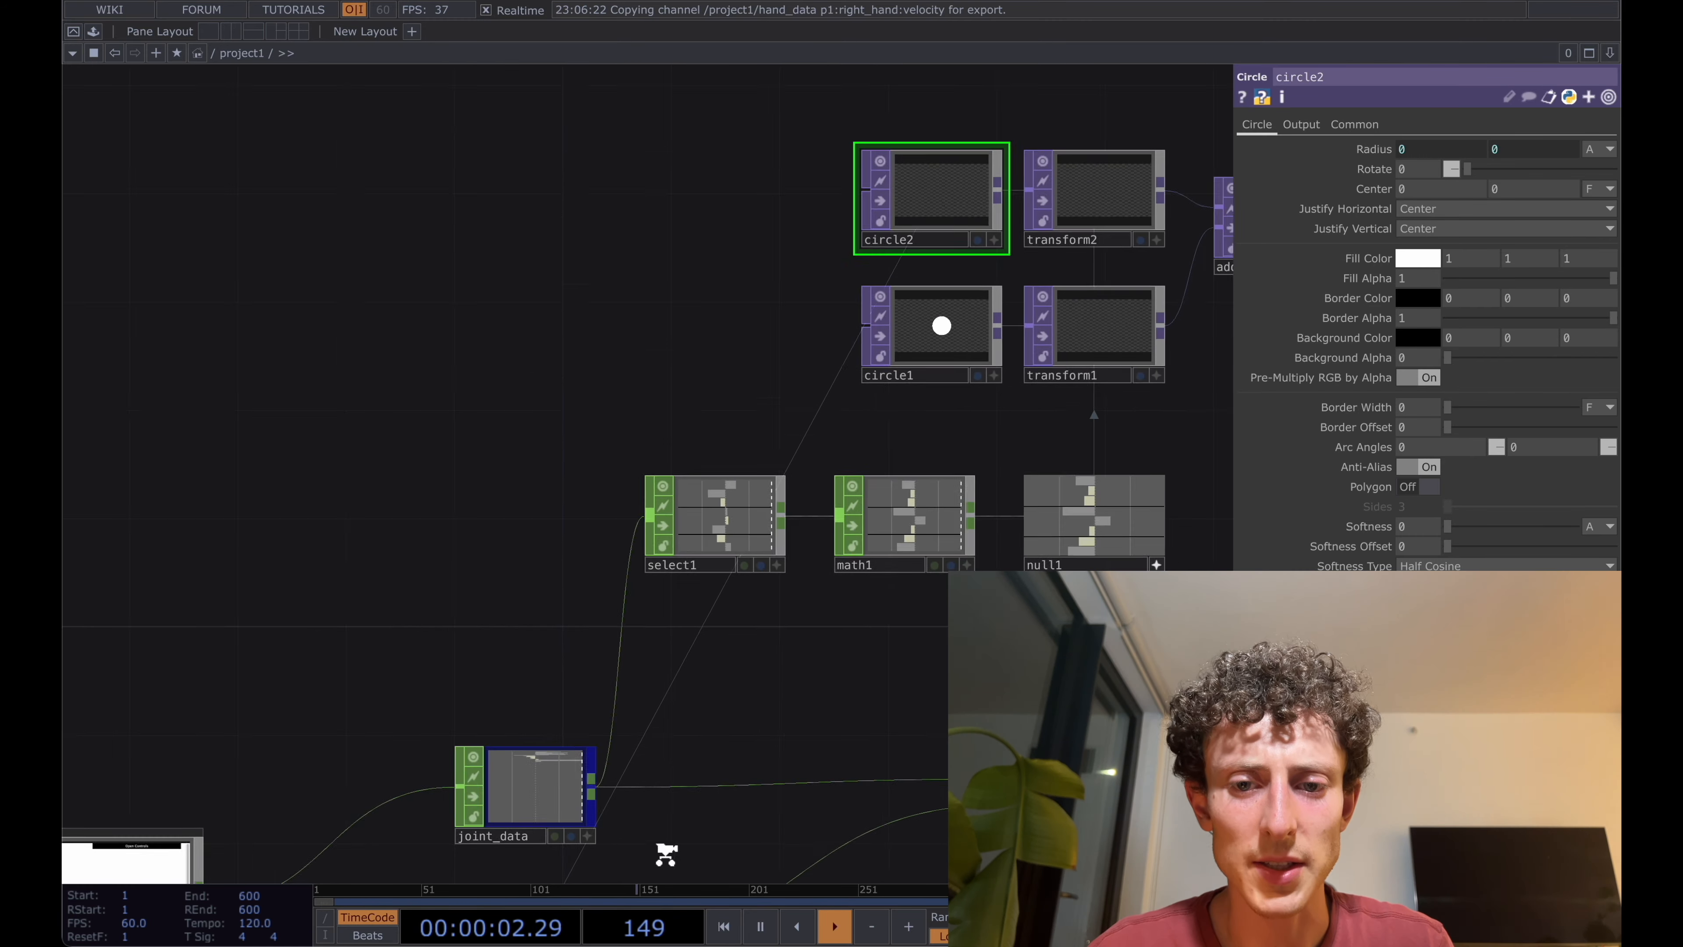
scroll(666, 855, down, 2)
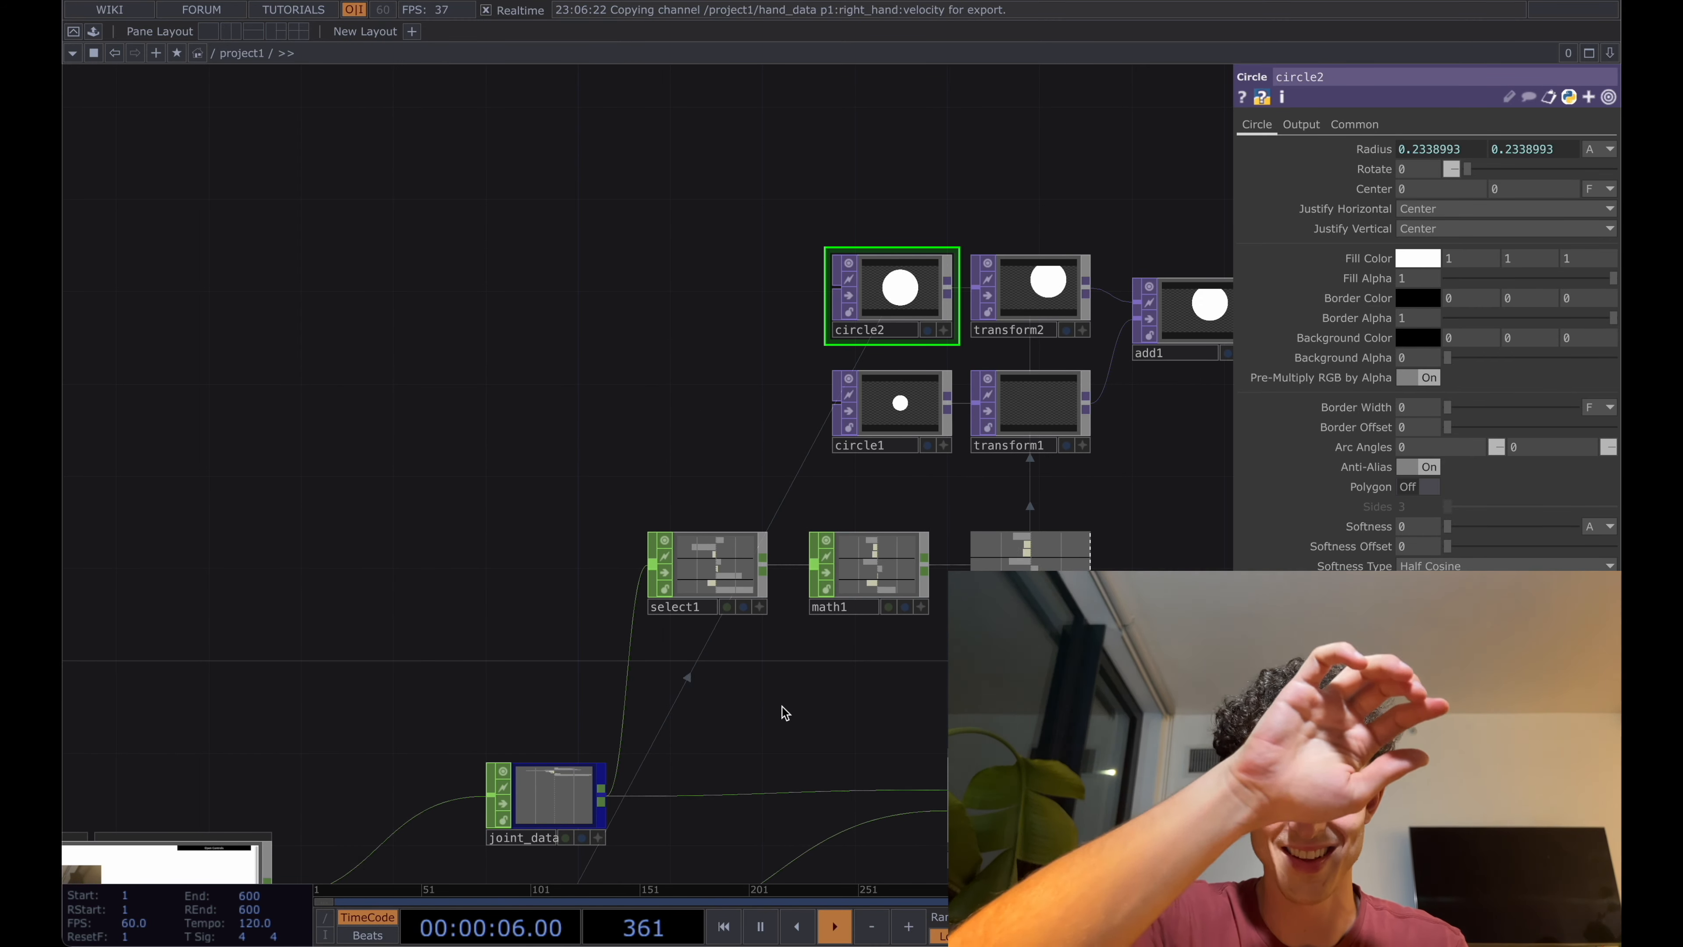
- Multiply circle2's radius X and radius Y velocity expressions by .3
click(1443, 150)
click(1479, 171)
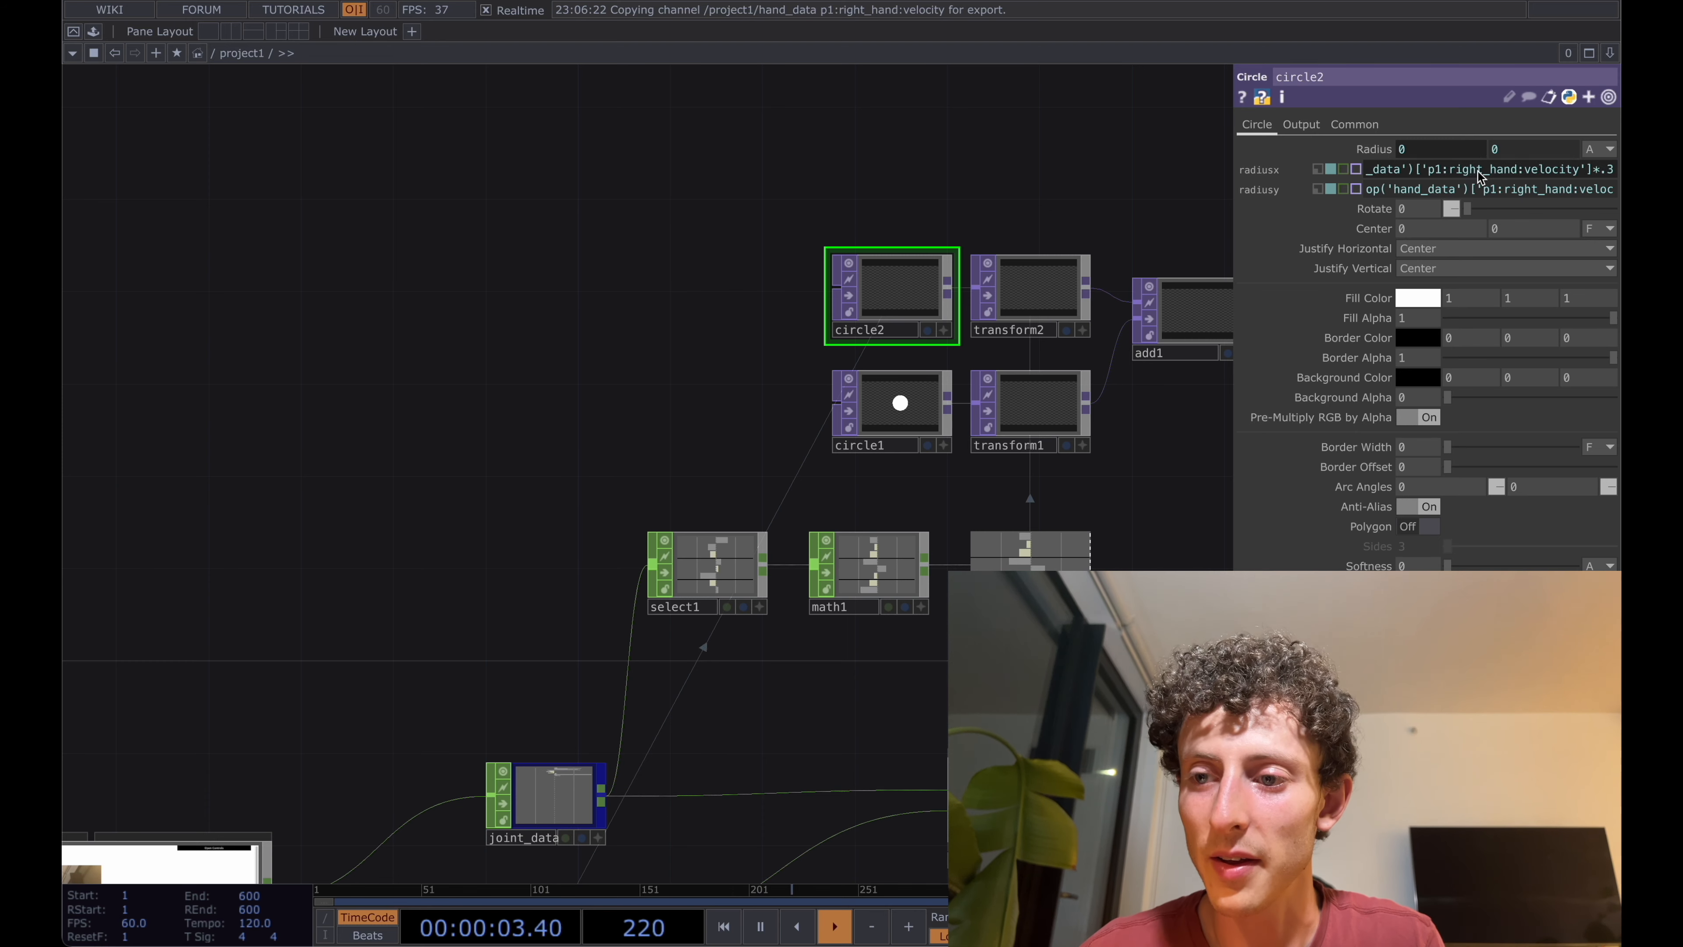
click(1500, 190)
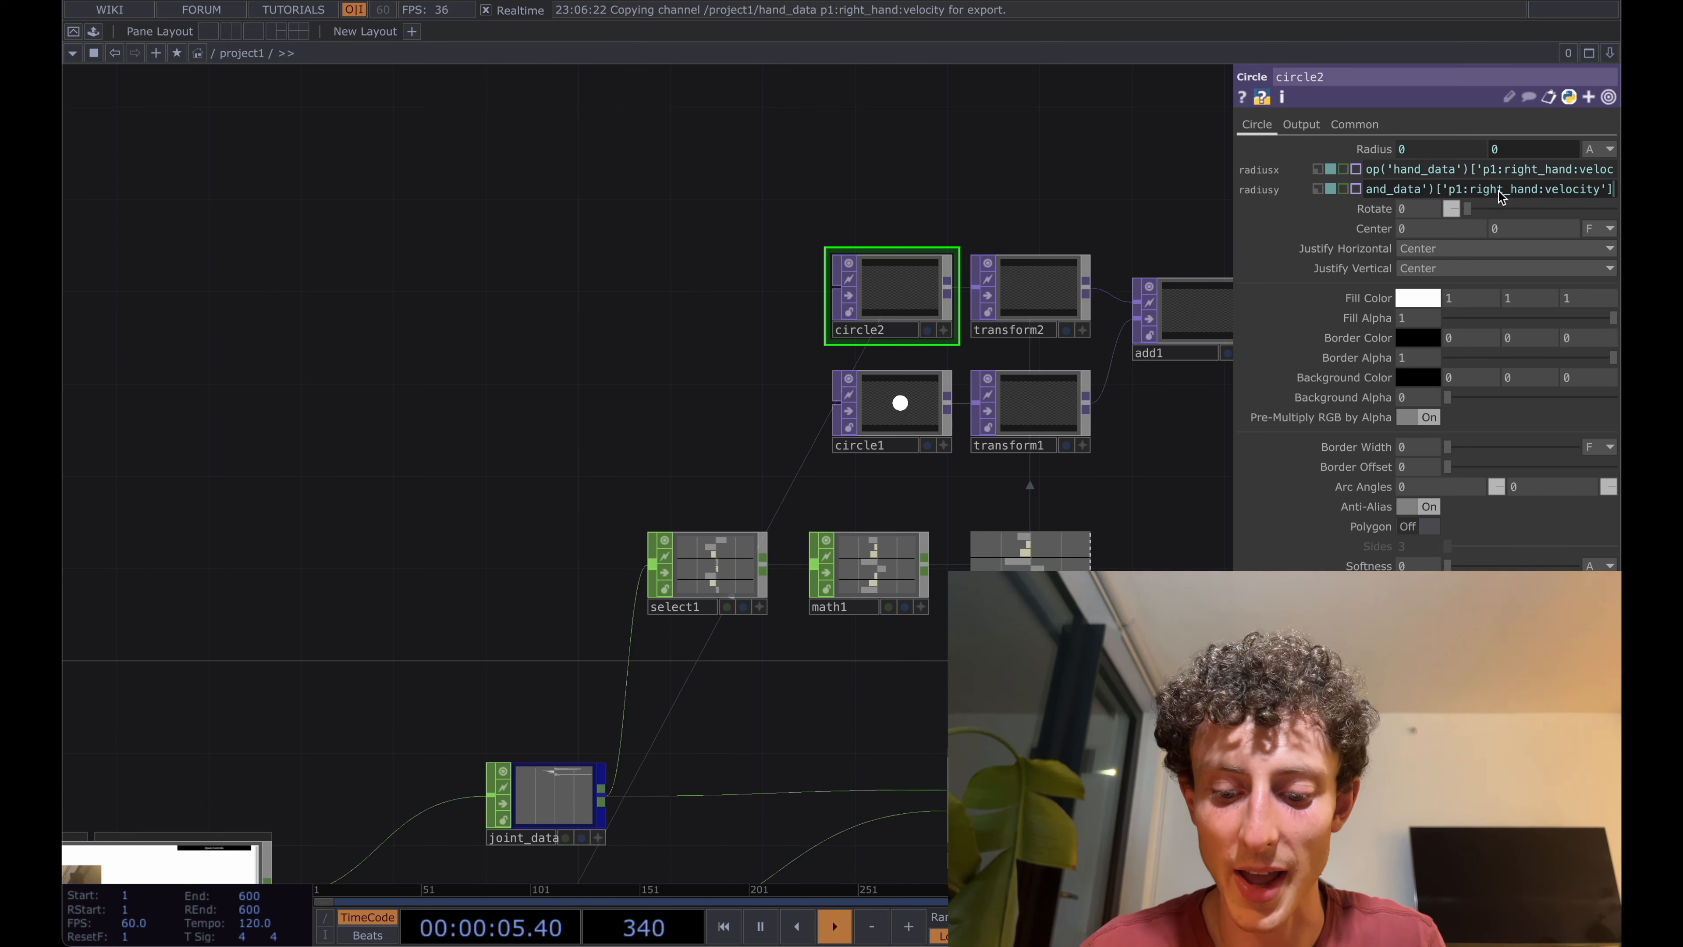
text(*)
text(2)
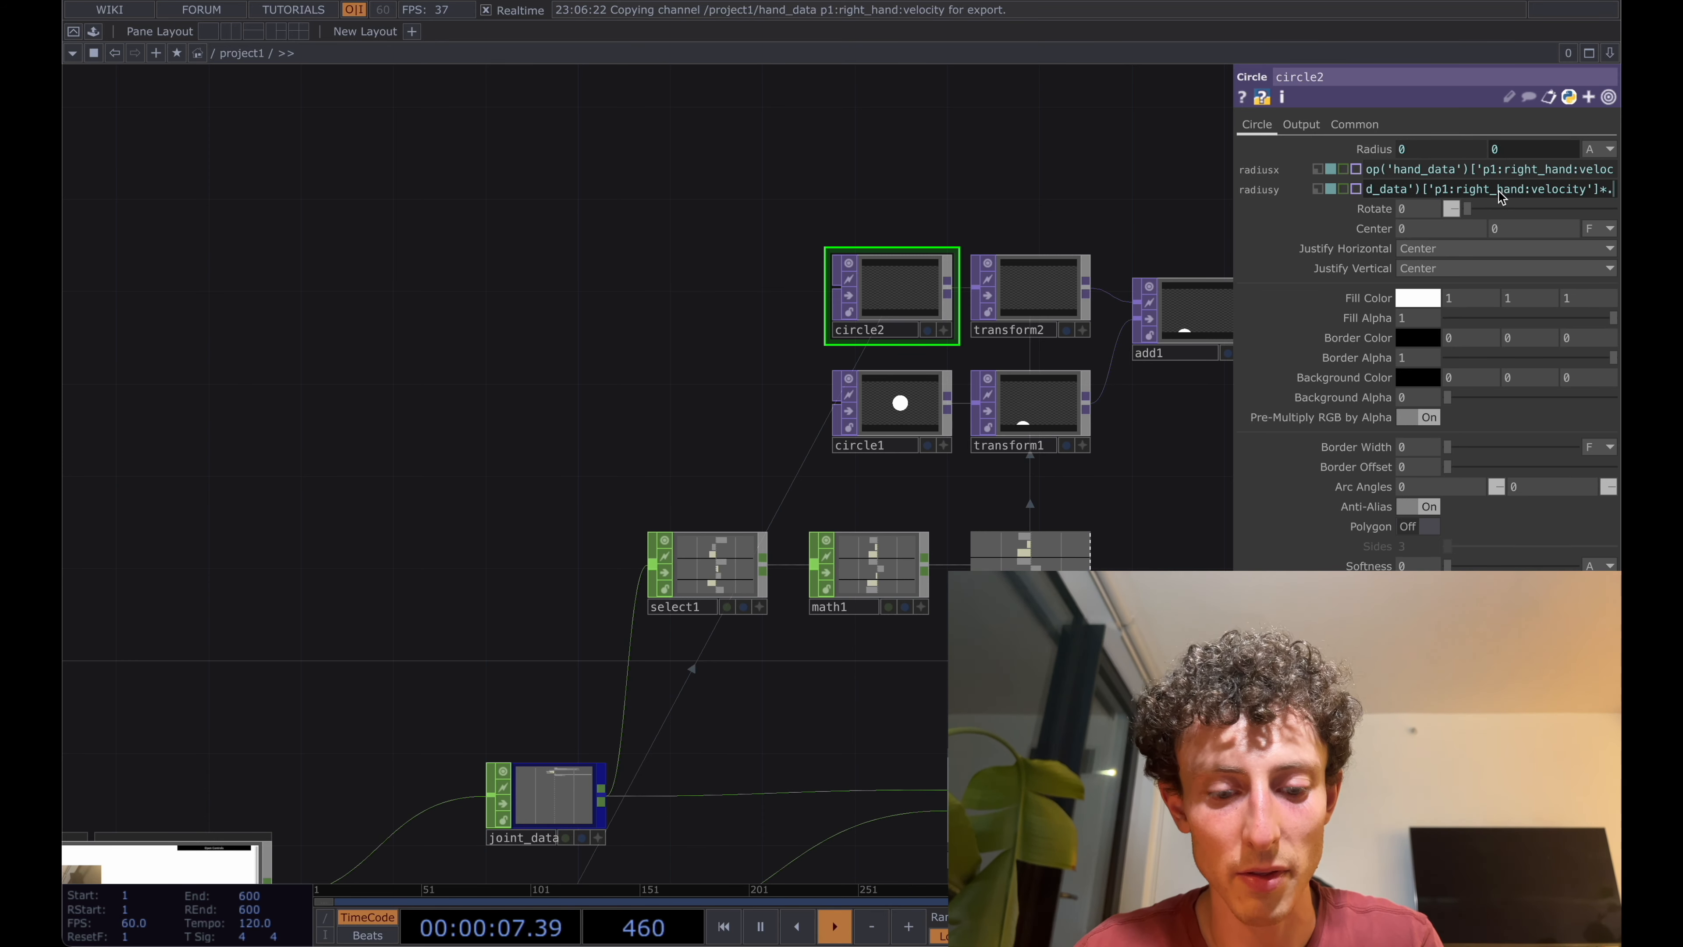
key(Return)
click(939, 195)
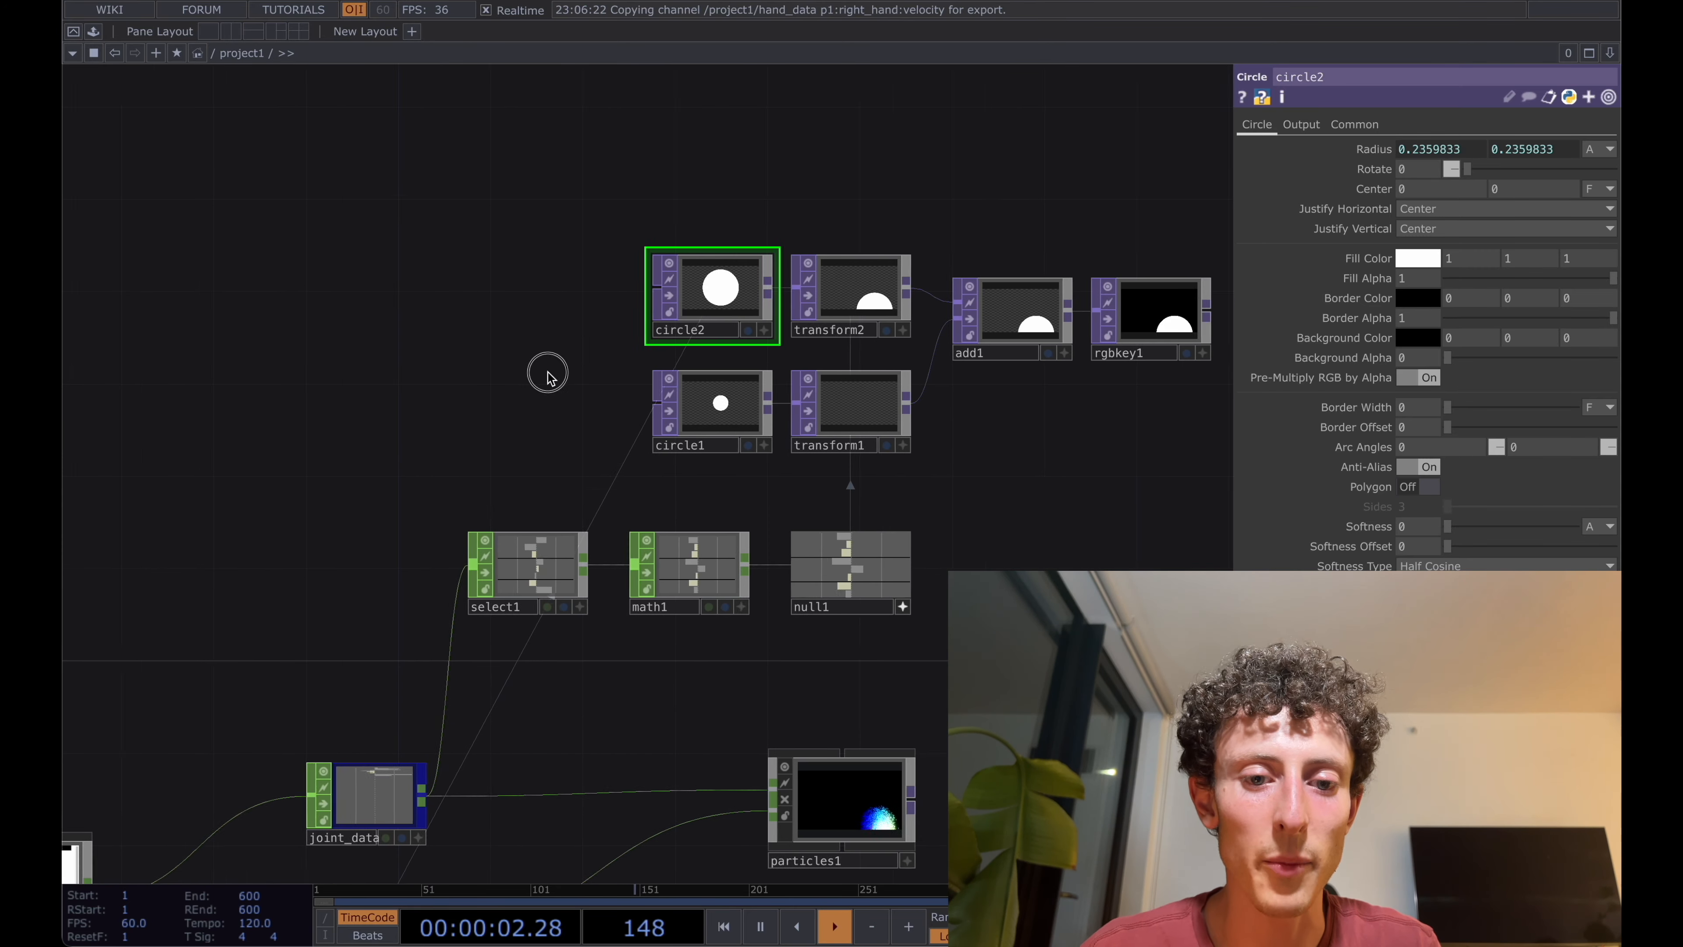
- Drive circle1's radius X and Y with references to hand_data's p1:left_hand:velocity channel, each multiplied by .3
drag(549, 372, 752, 199)
scroll(646, 274, left, 2)
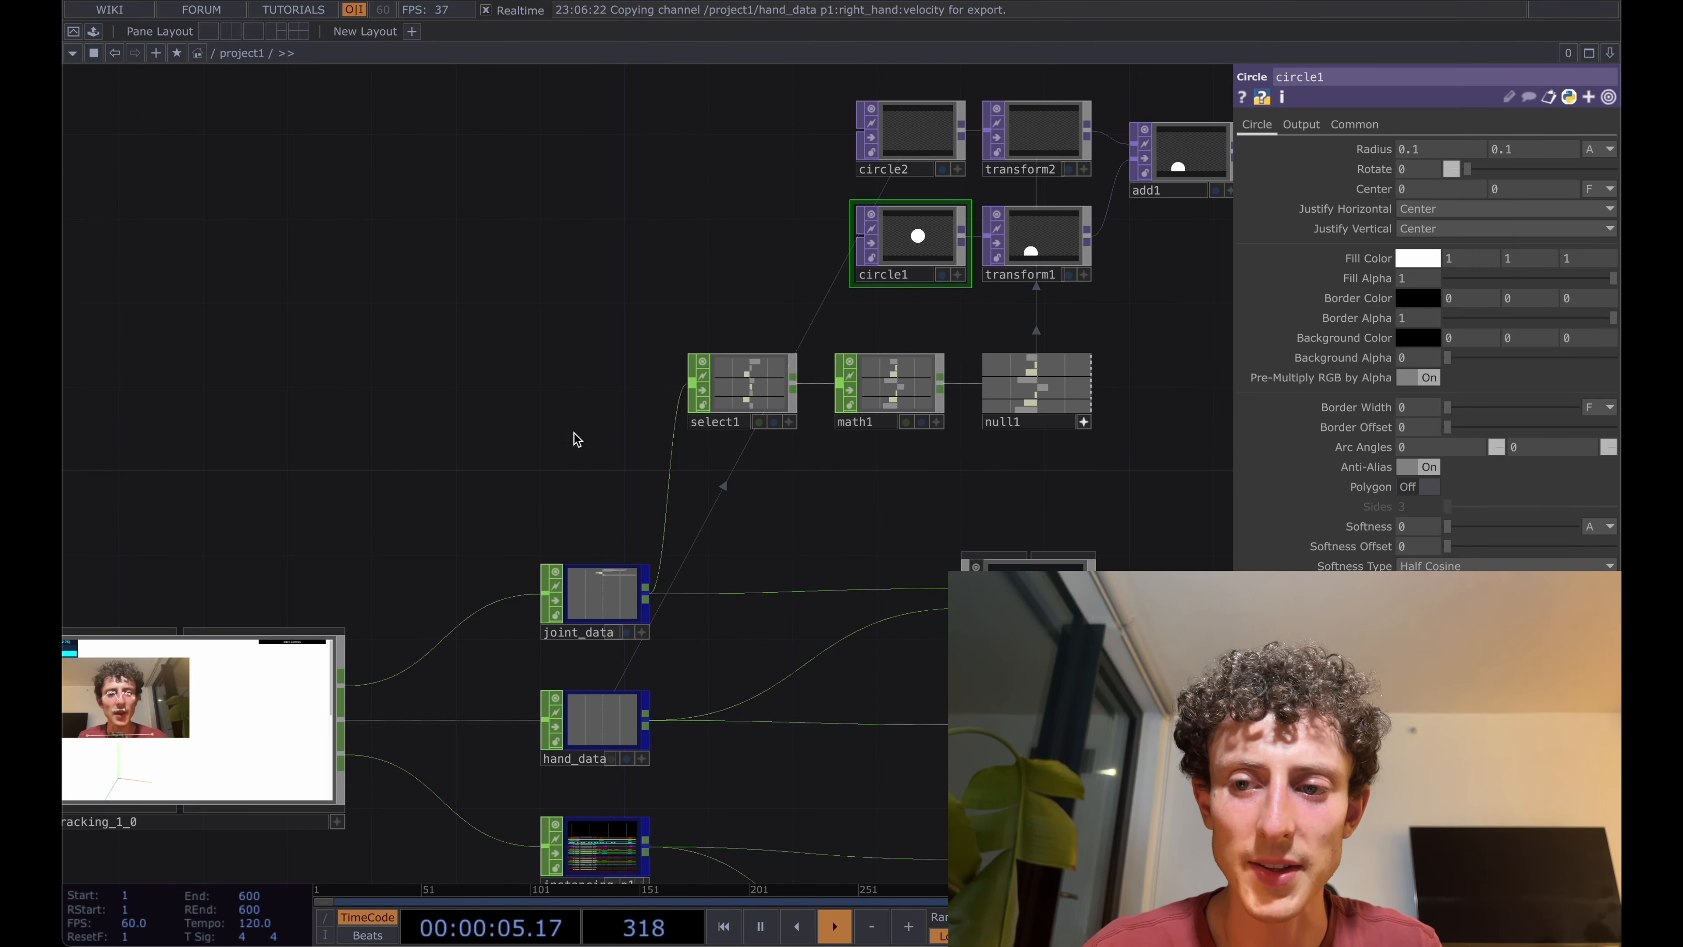
scroll(560, 286, down, 5)
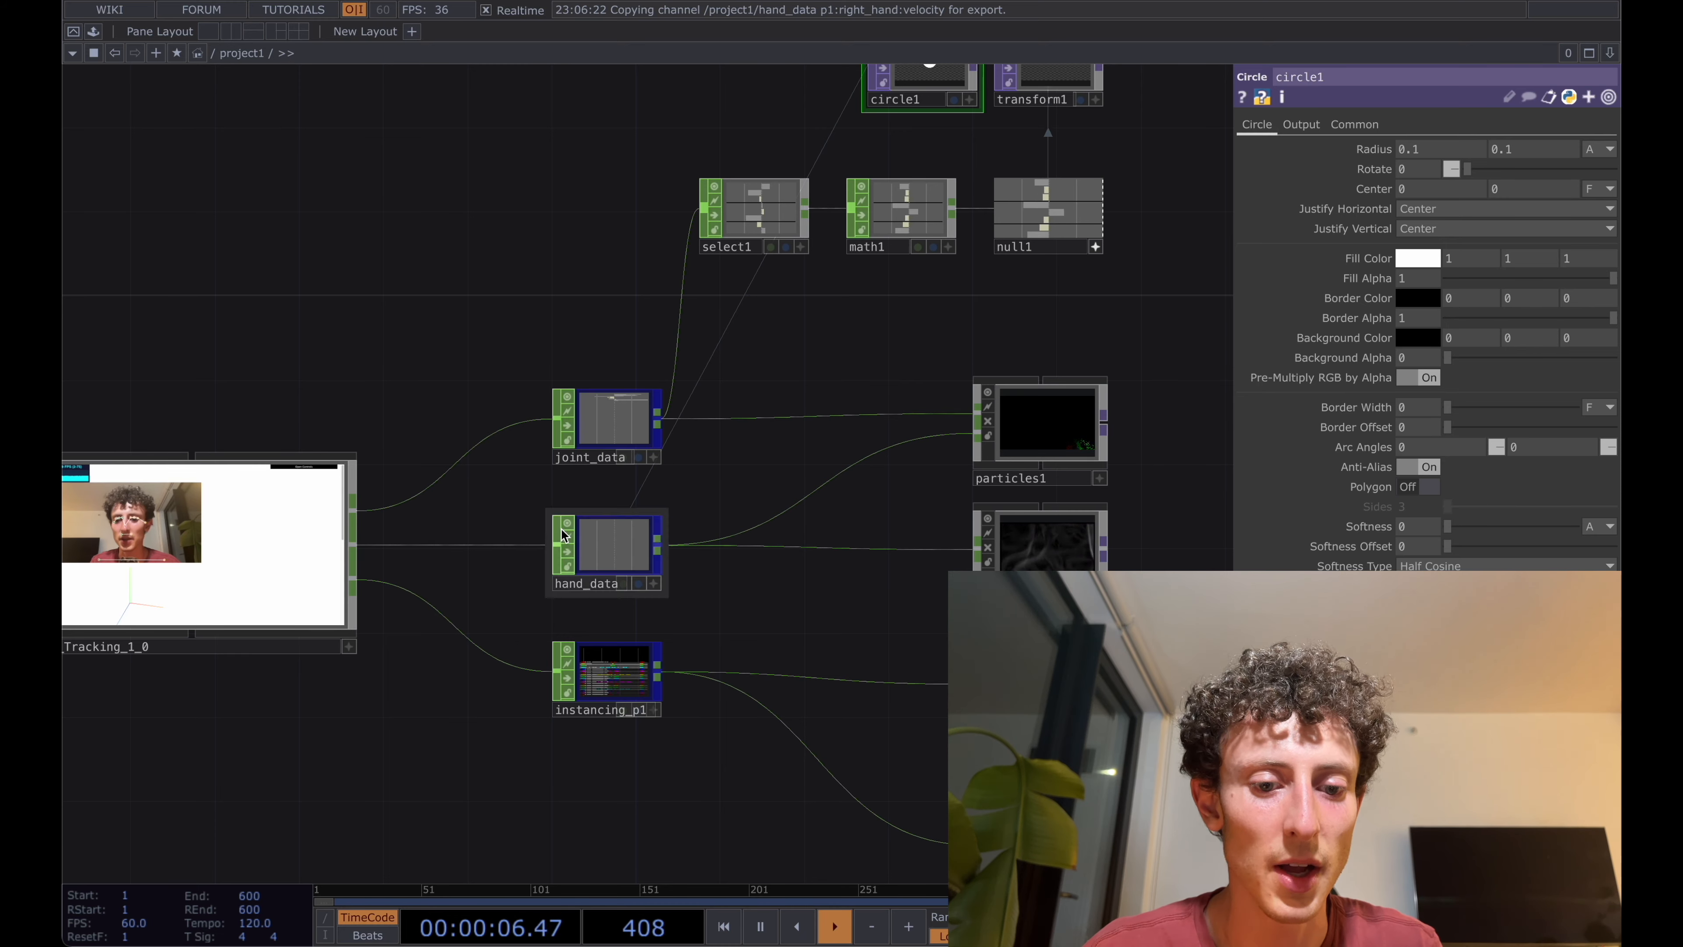
scroll(593, 537, up, 8)
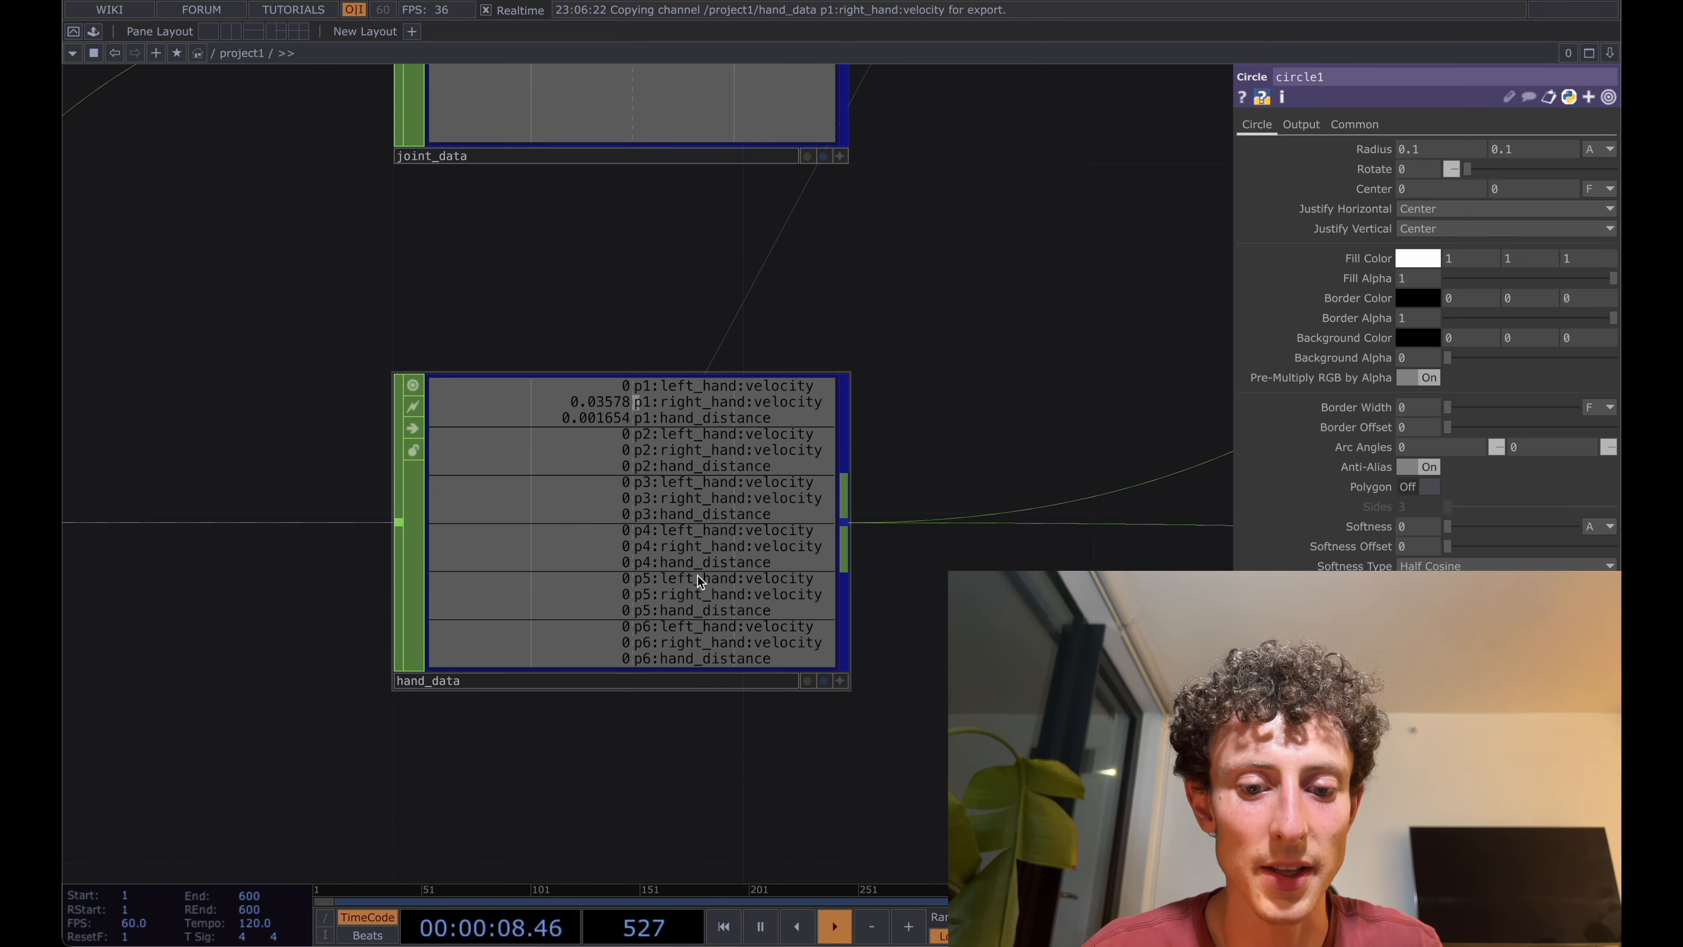
drag(712, 383, 1391, 151)
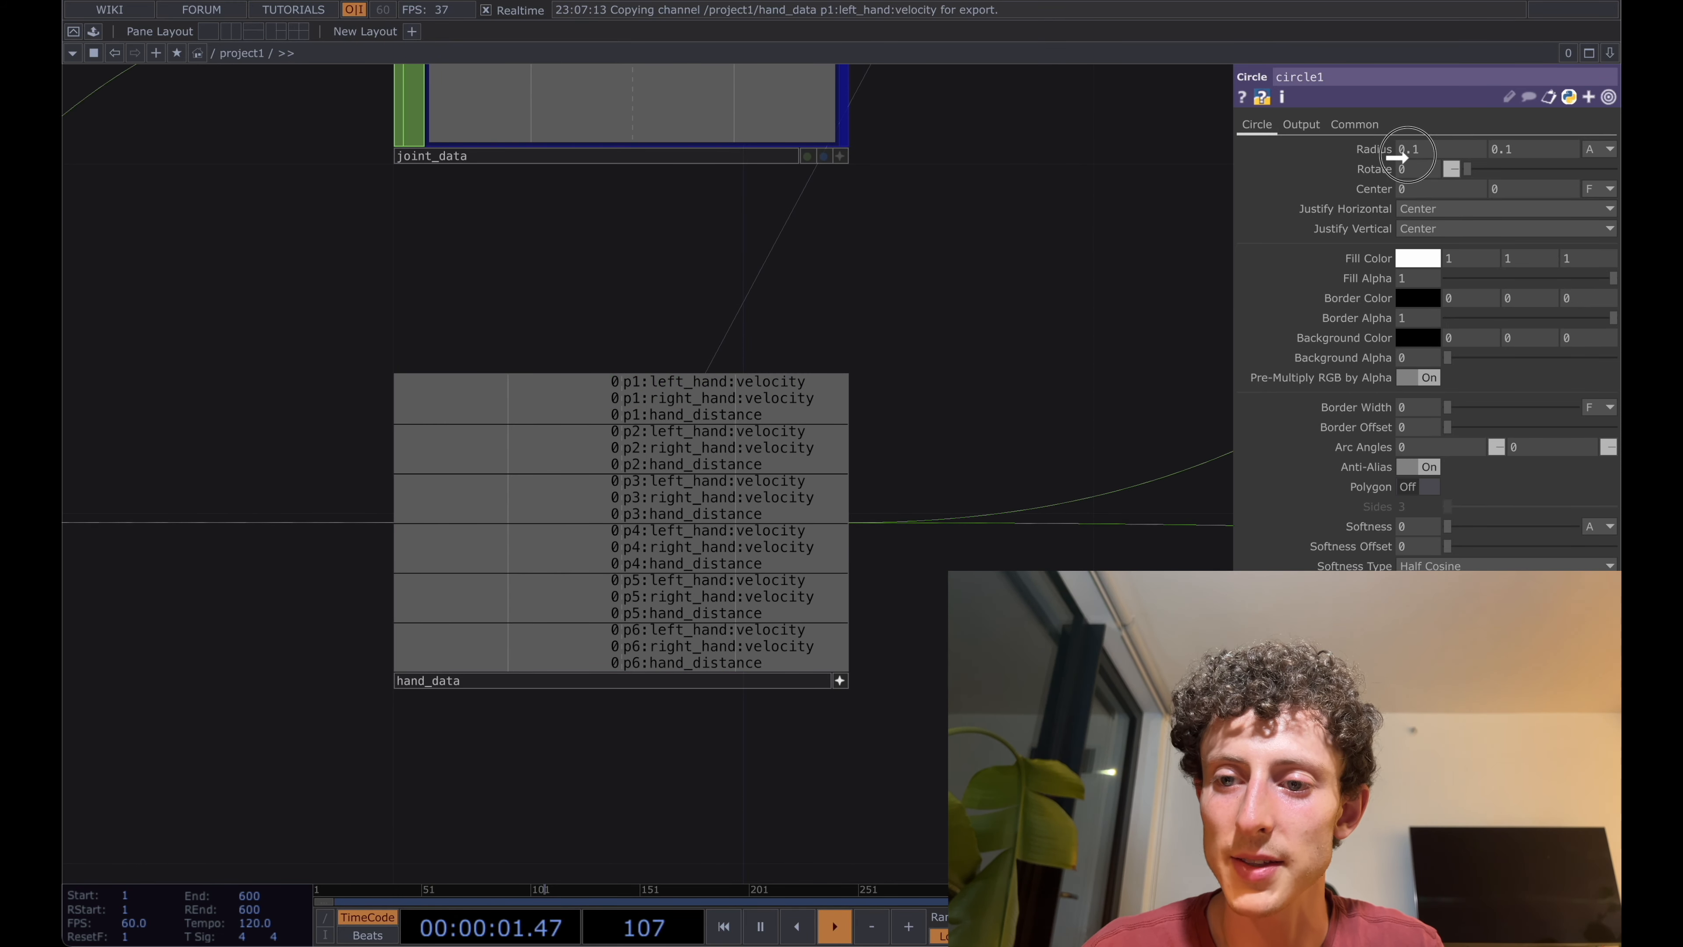
click(1419, 141)
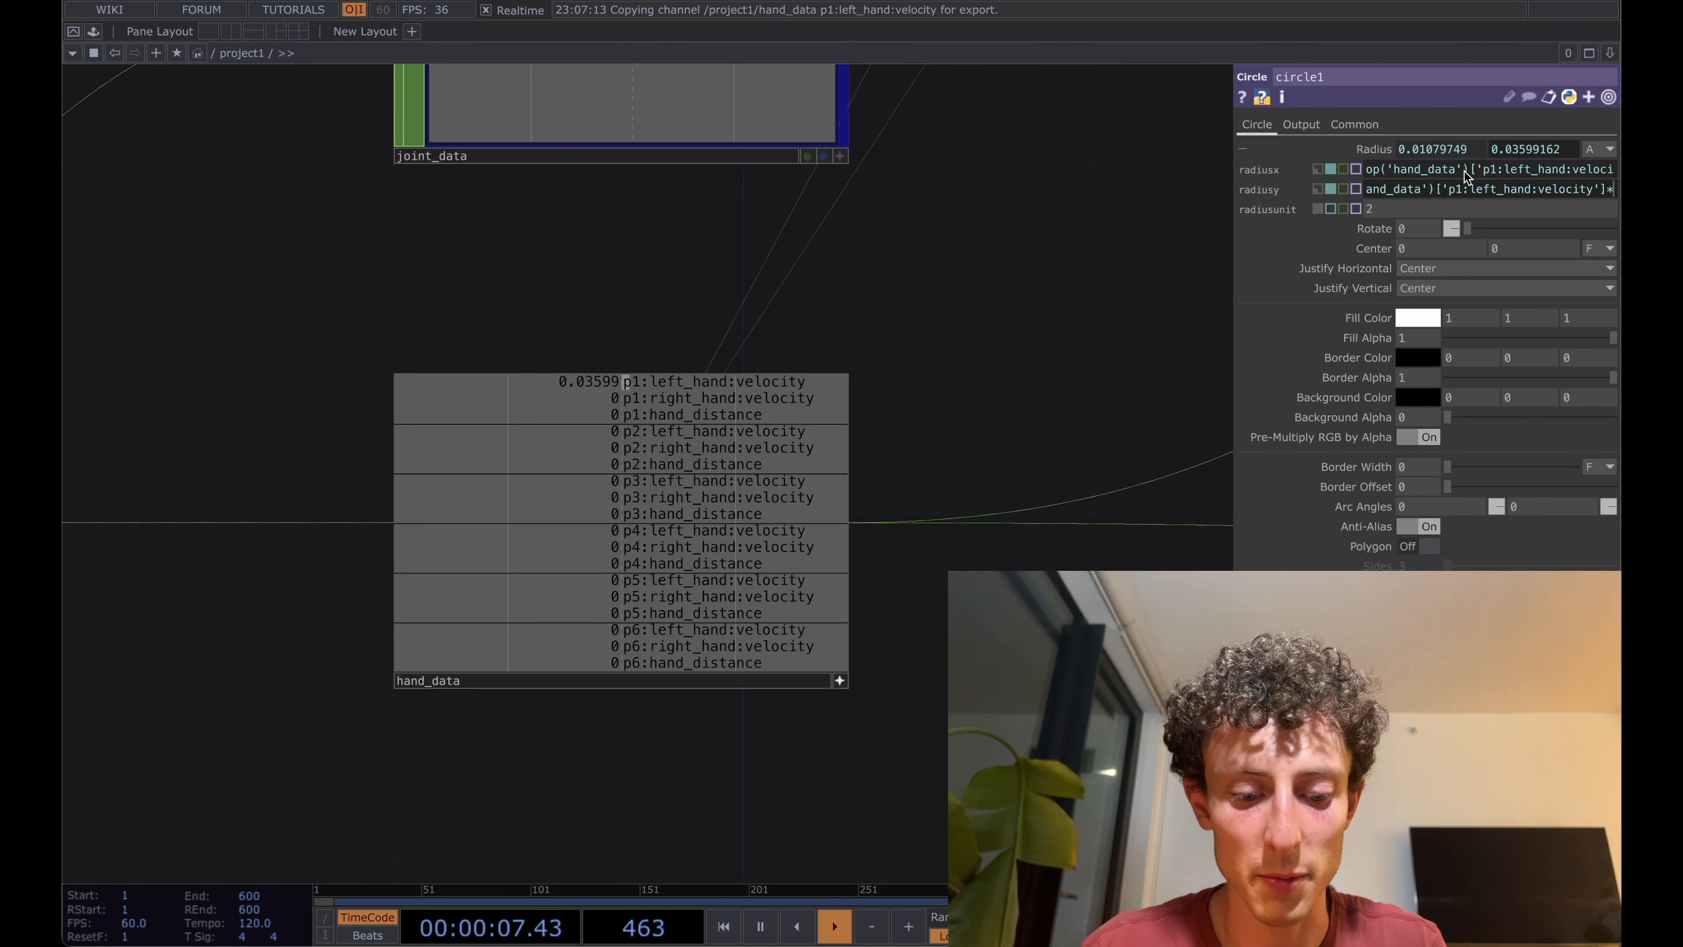
click(764, 737)
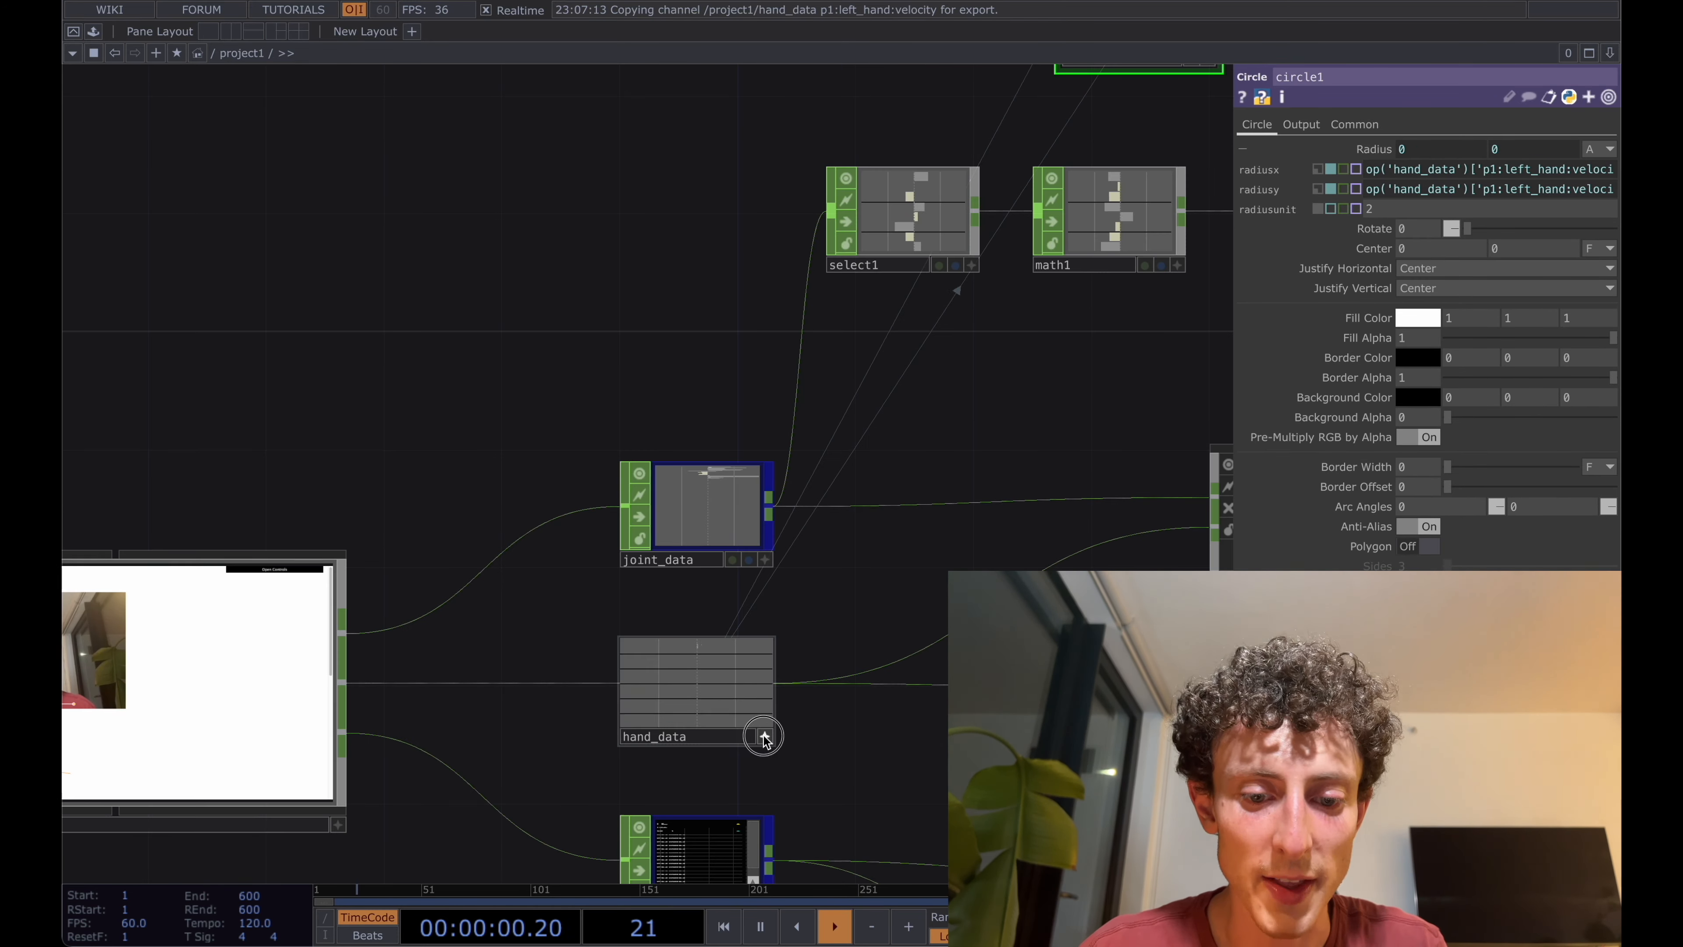
- Check how both circles respond to hand velocity in the combined add1 and rgbkey1 outputs
drag(917, 503, 688, 725)
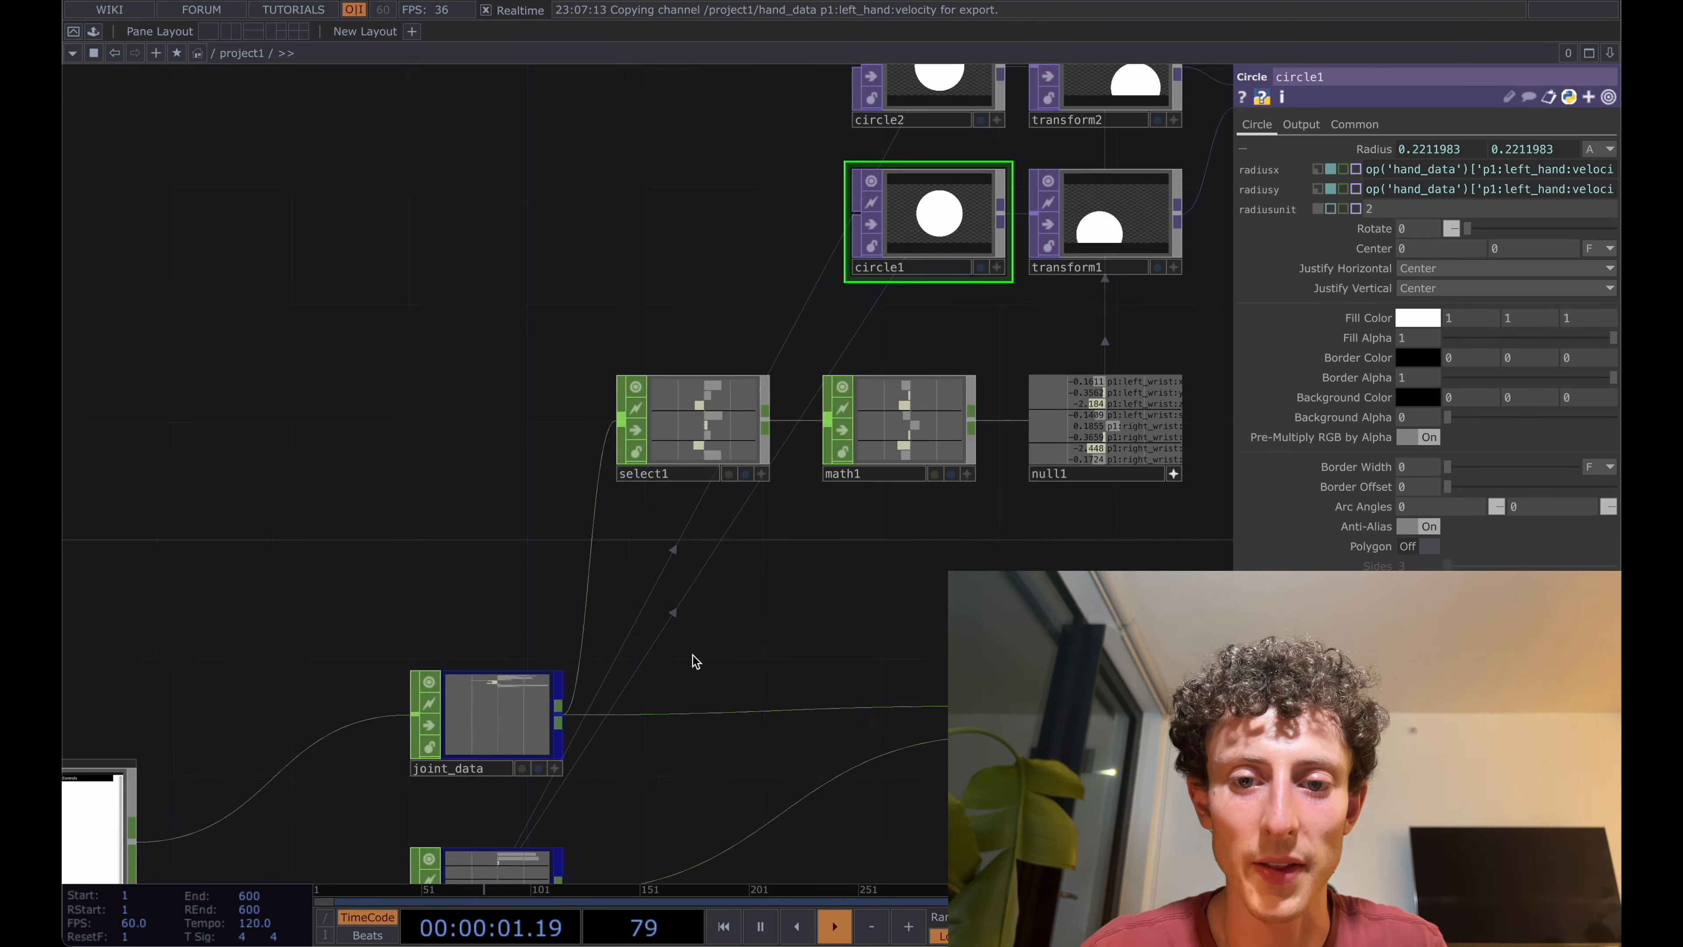
drag(658, 285, 495, 459)
click(1322, 438)
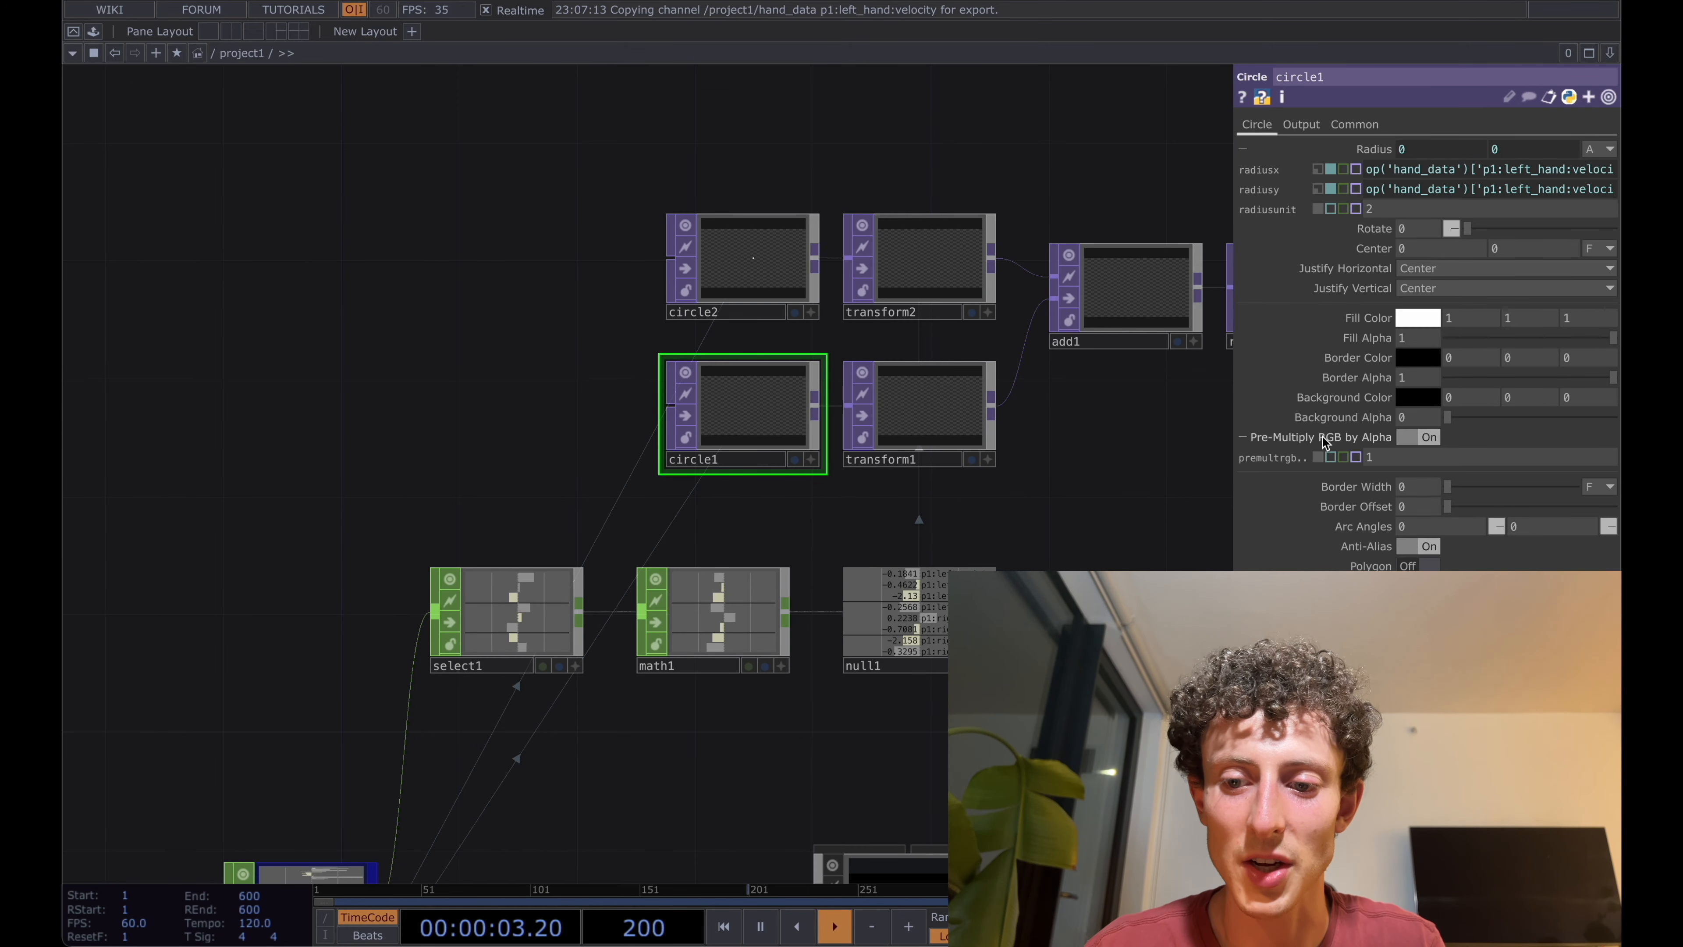
drag(1068, 486, 892, 491)
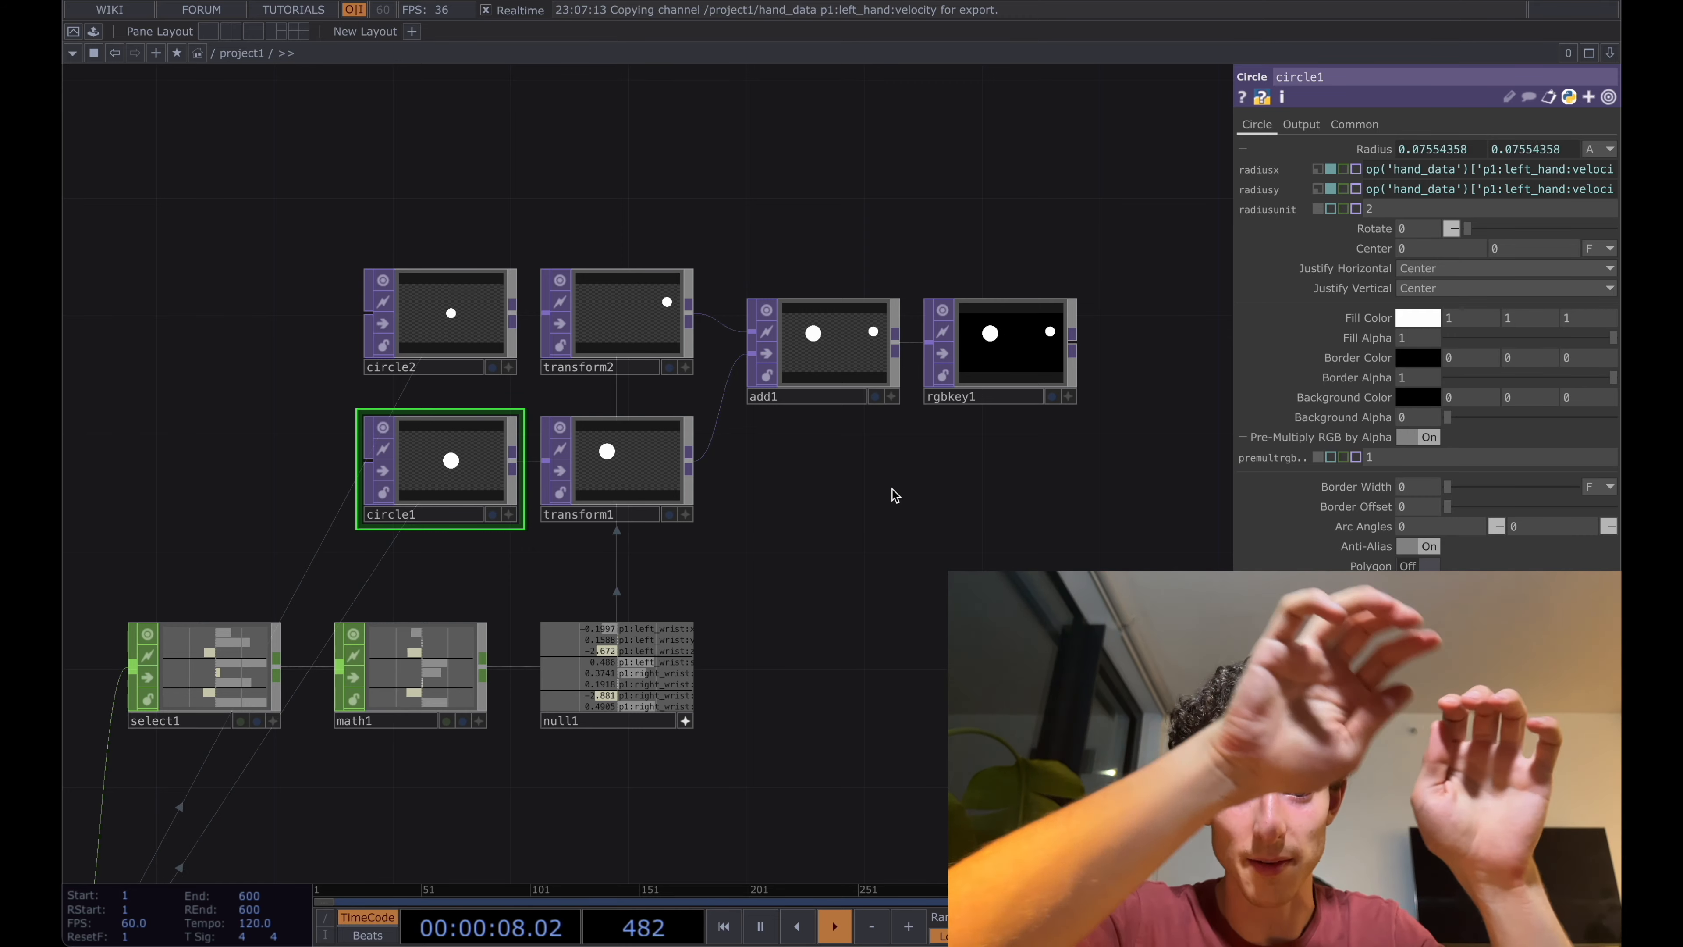
drag(816, 543, 1019, 545)
scroll(1019, 545, down, 5)
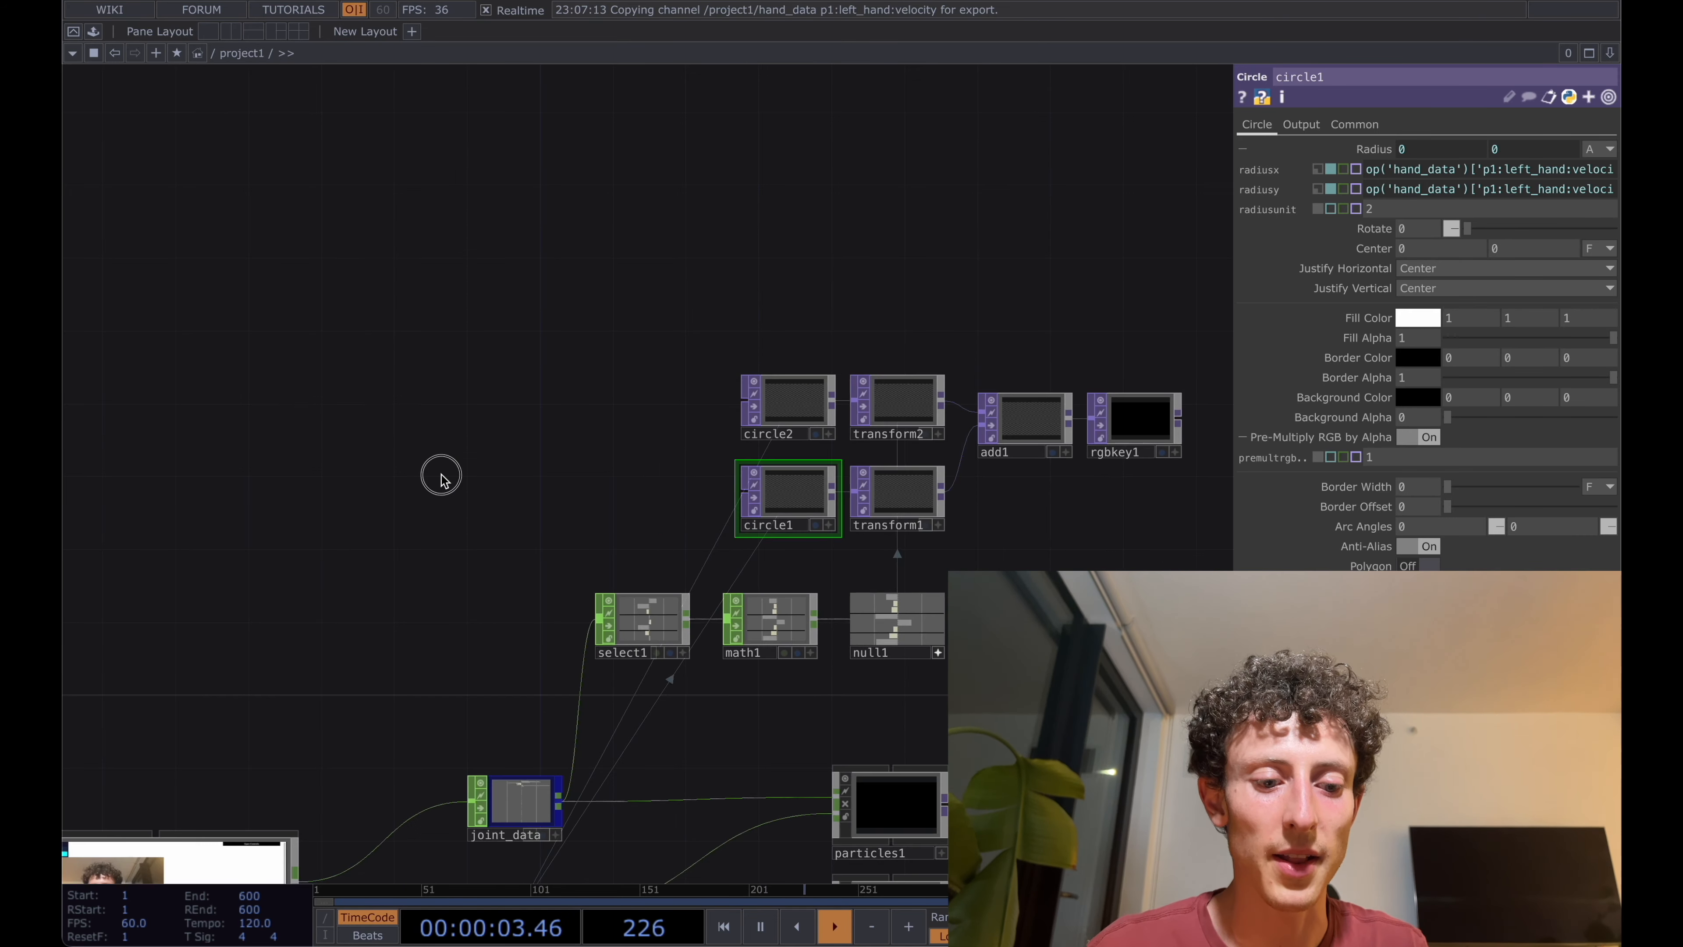
- Set Body_Tracking_1_0's Velocity Easing and Lag both to 0 and check the circles' response
drag(442, 481, 592, 236)
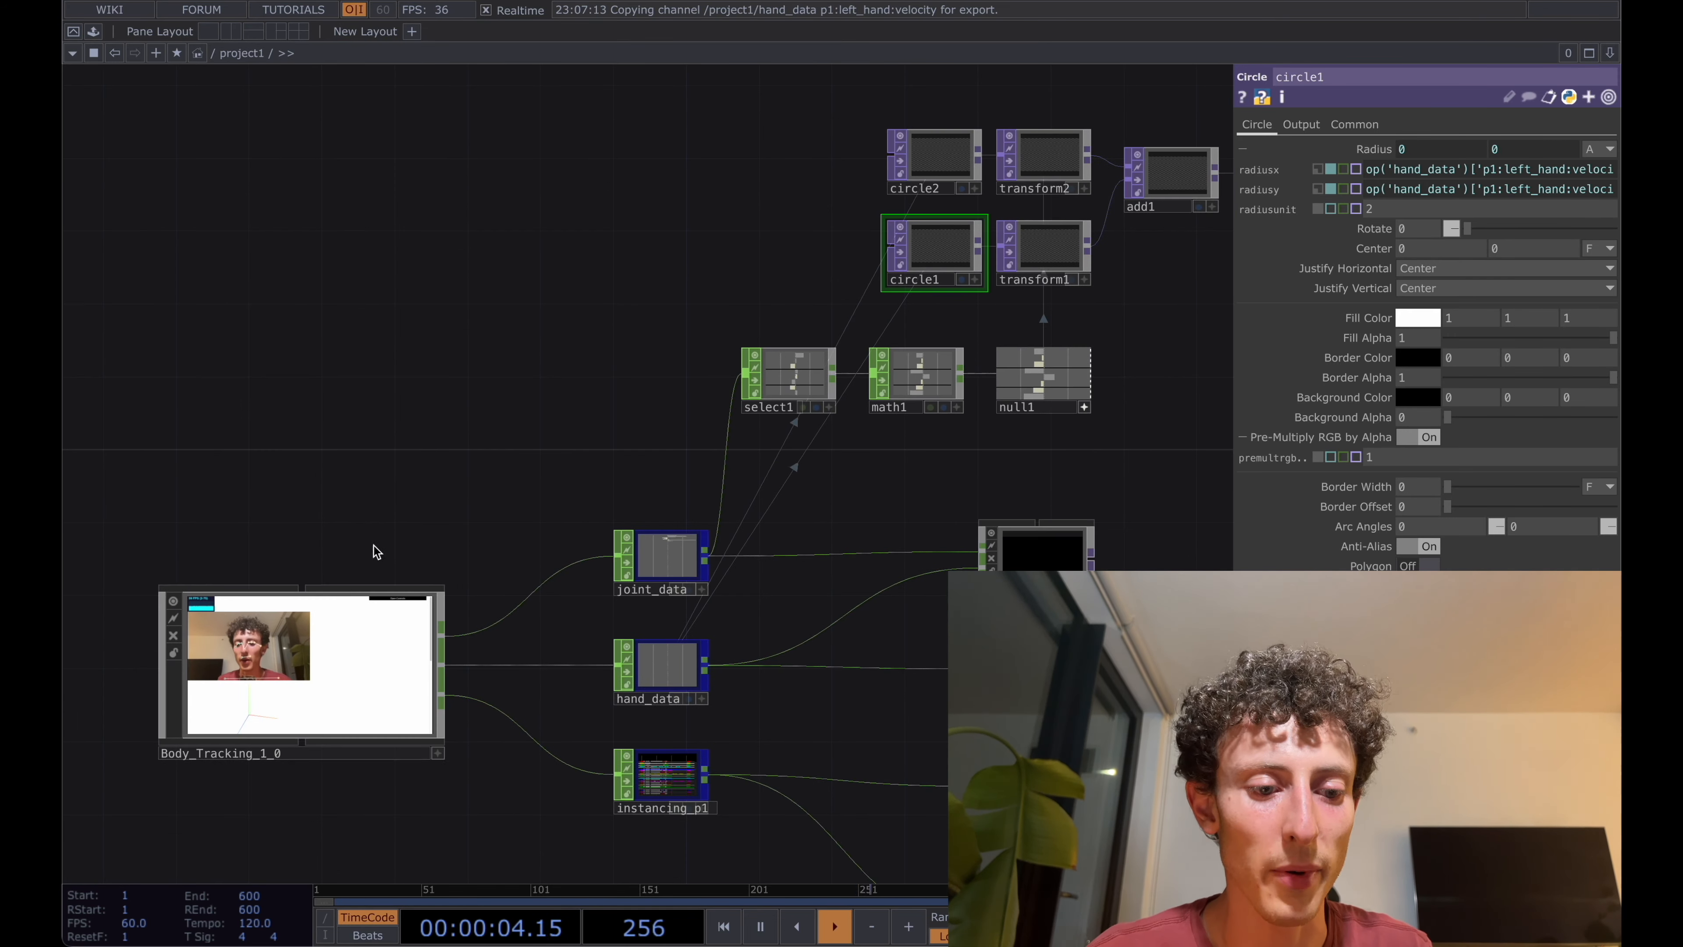
click(342, 632)
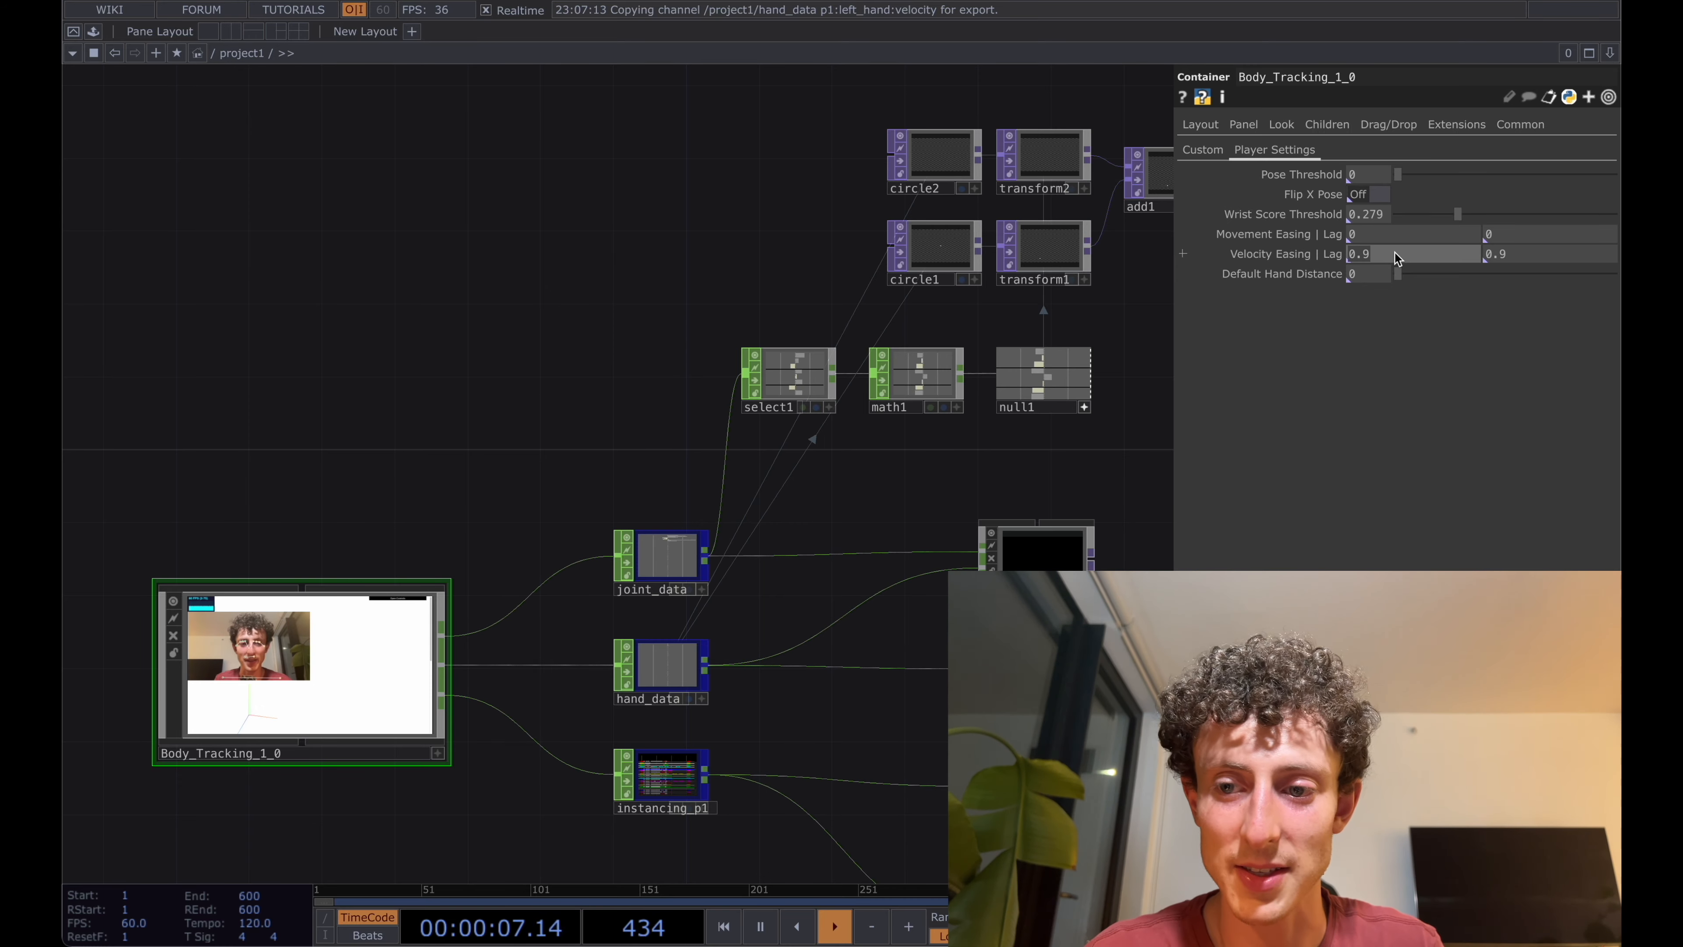
text(0)
key(Tab)
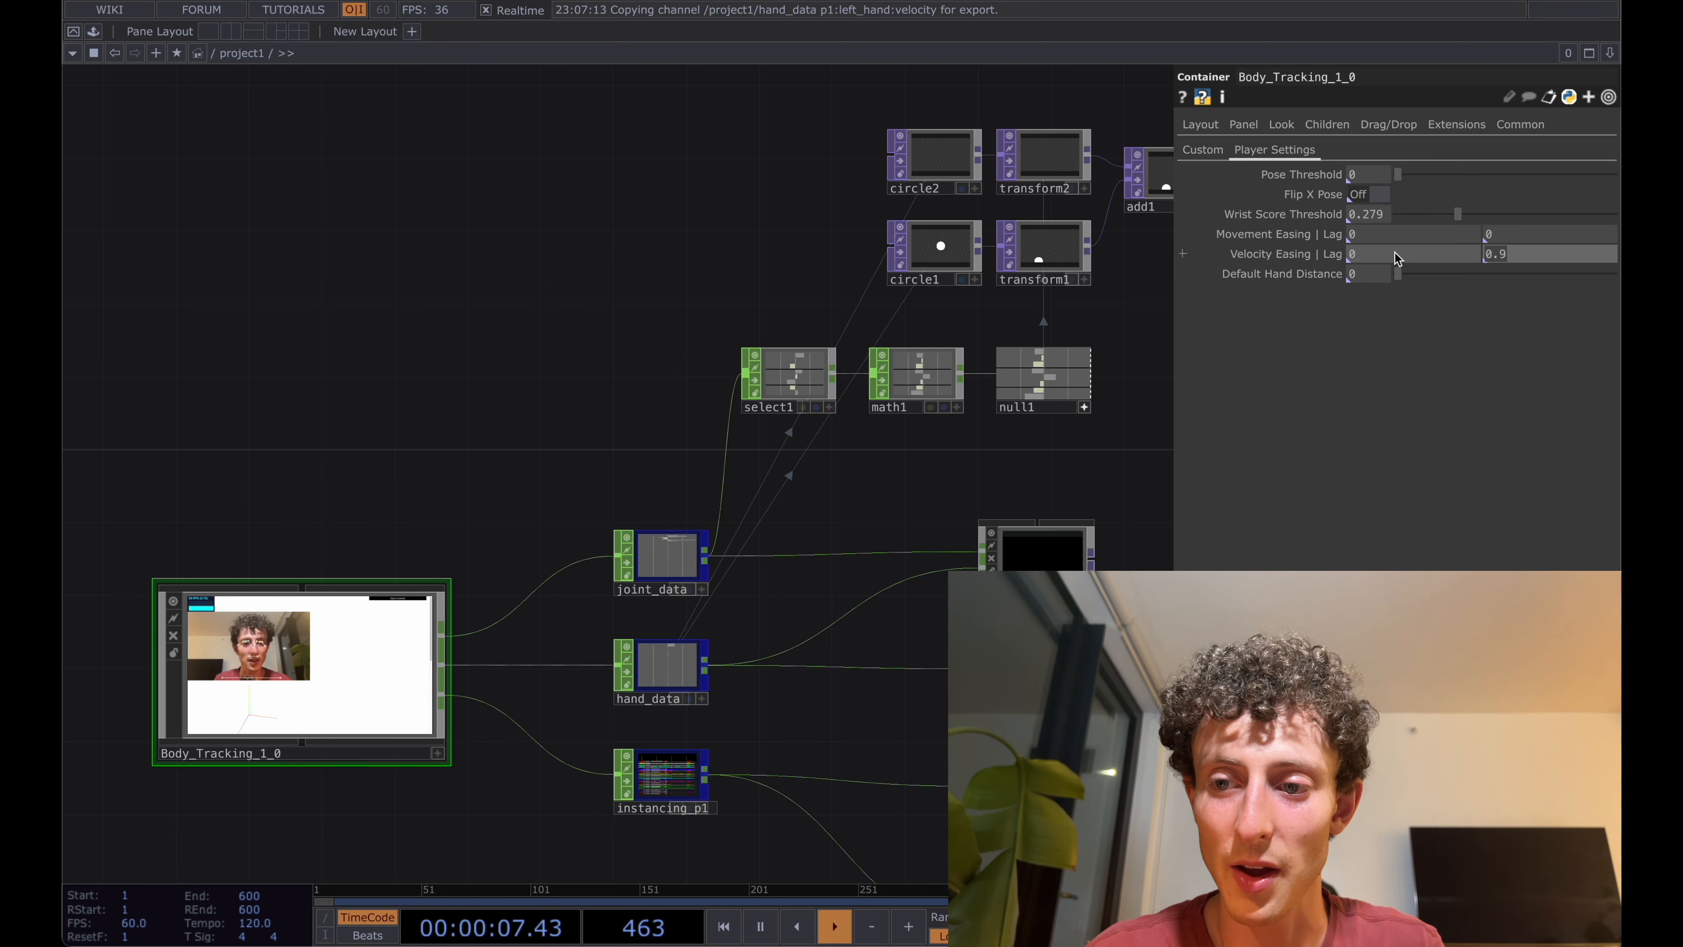
text(0)
key(Tab)
drag(808, 207, 722, 269)
scroll(988, 246, up, 5)
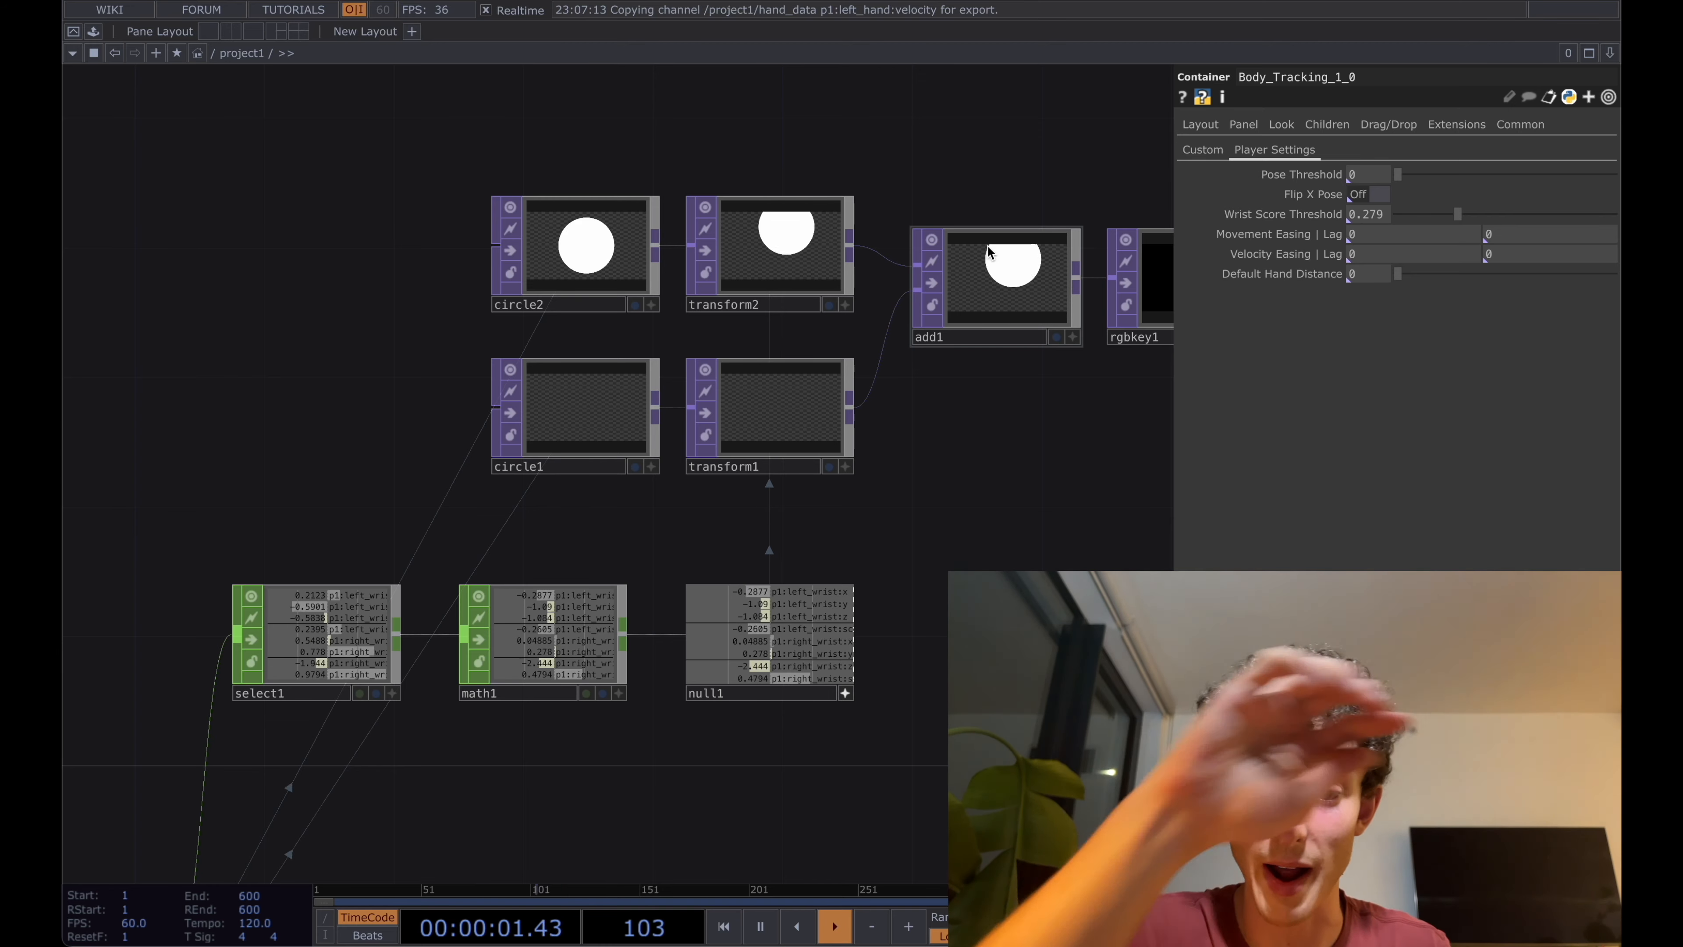
- Set Body_Tracking_1_0's Velocity Easing and Lag both to .9
click(1414, 252)
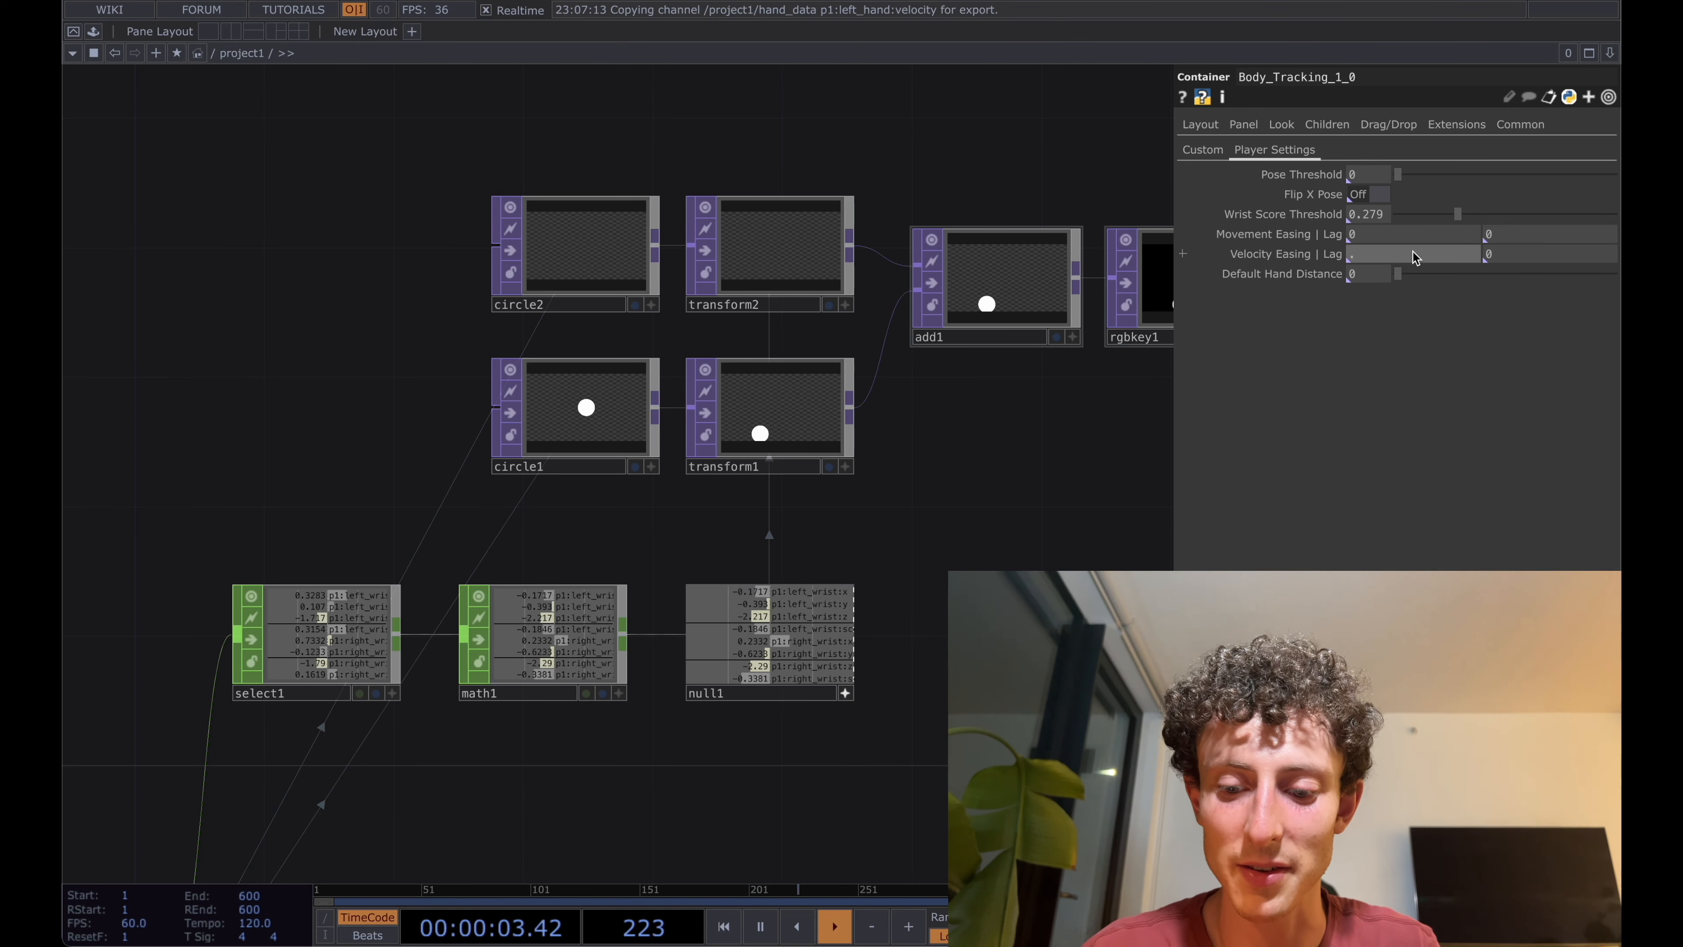
text(.9)
key(Tab)
text(.9)
key(Tab)
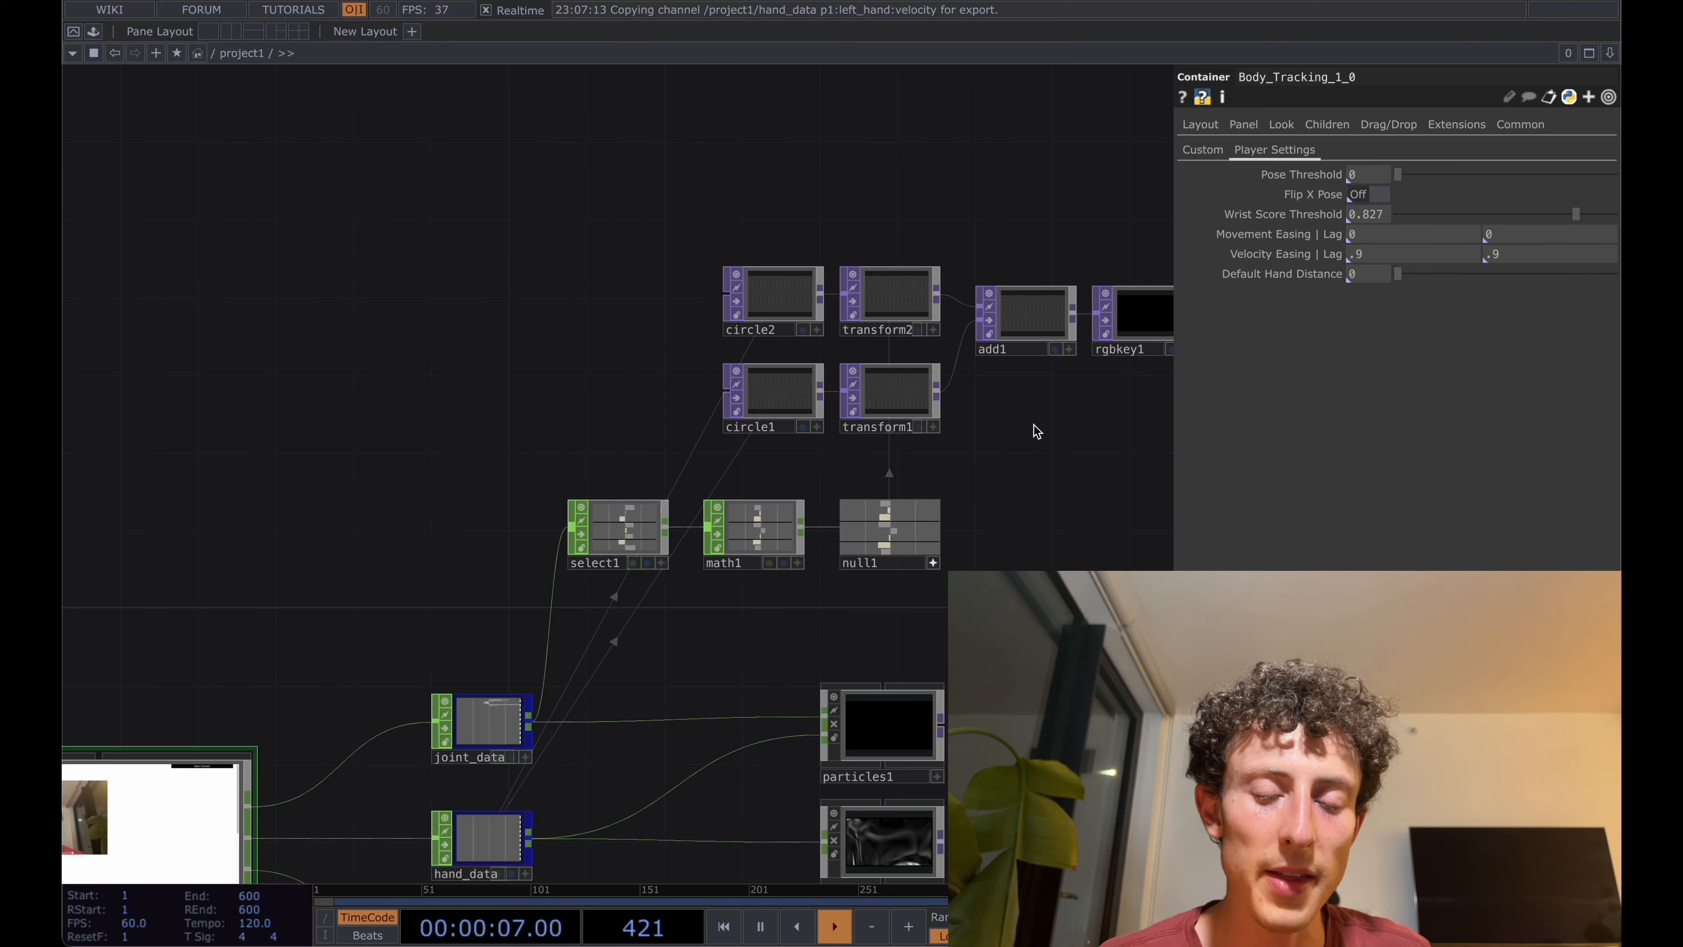
- Duplicate circle2 and place the copy directly above the original
drag(801, 185, 813, 241)
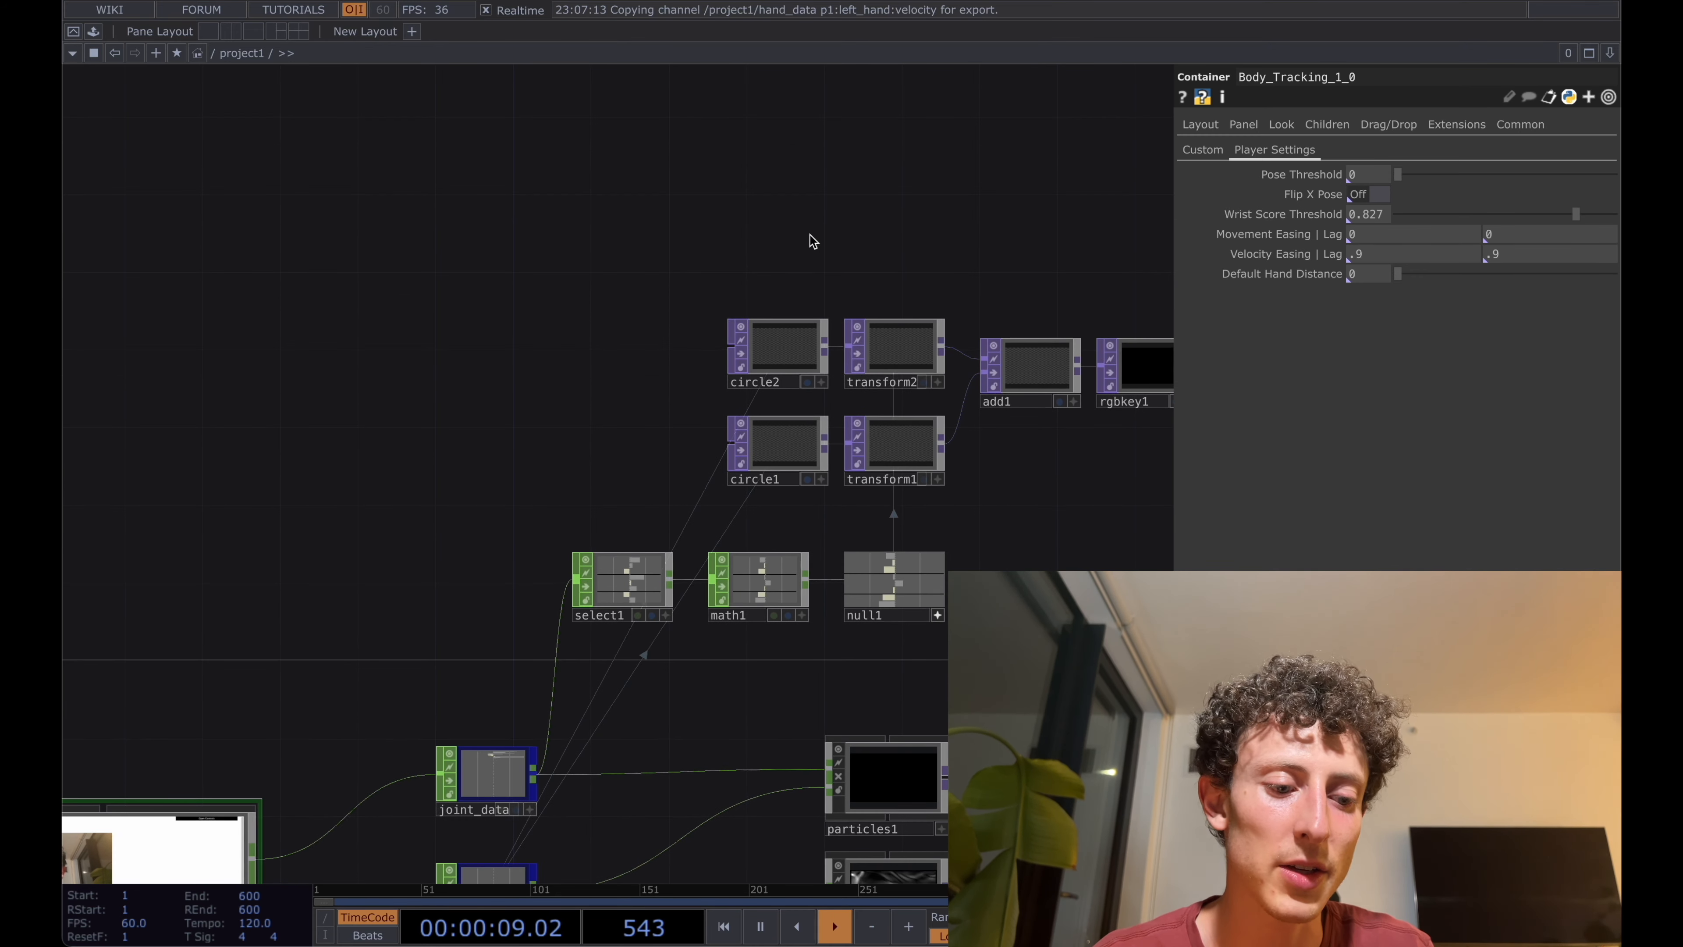
click(782, 341)
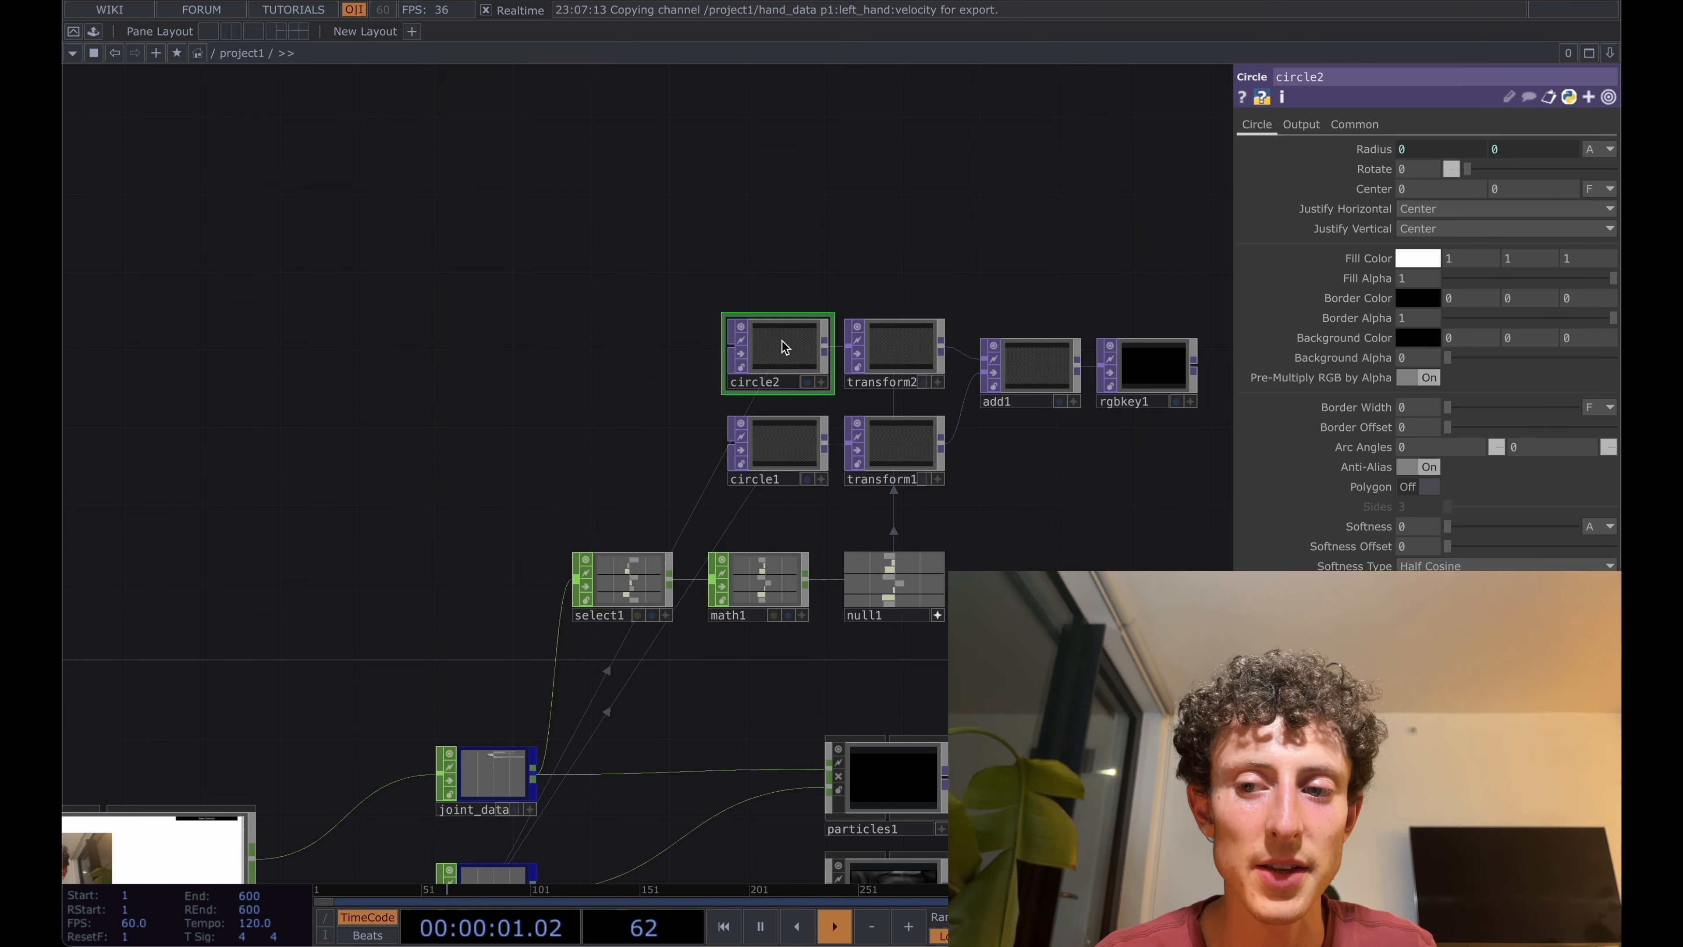
scroll(783, 341, up, 4)
key(ctrl+c)
key(ctrl+v)
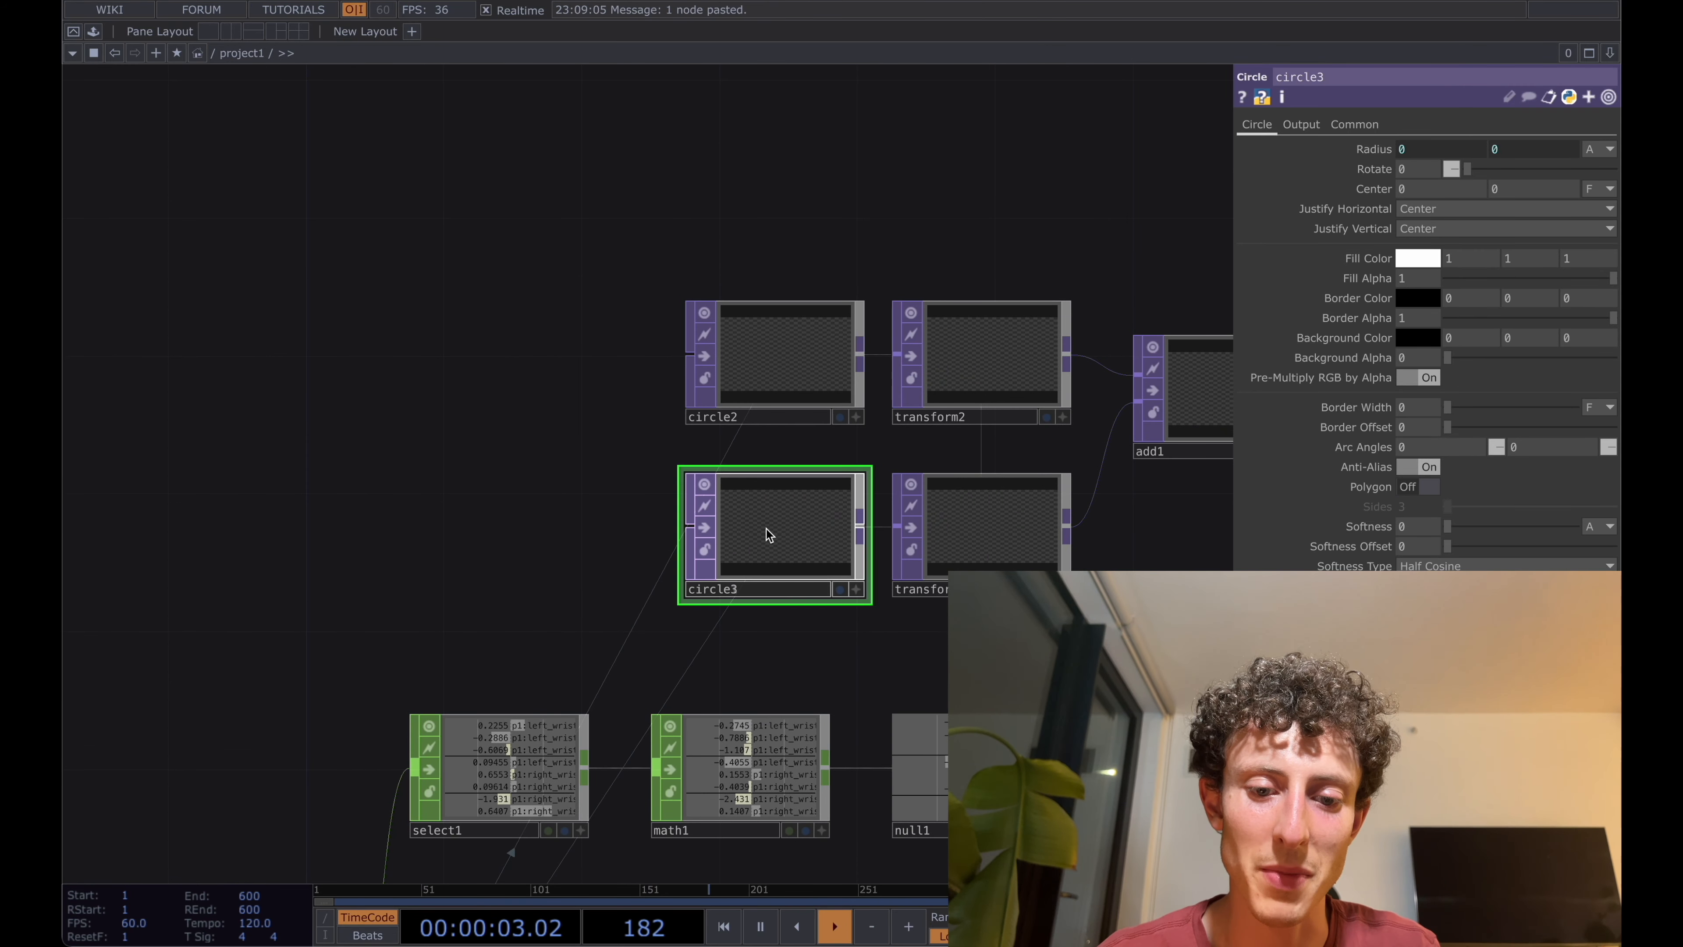
drag(767, 534, 765, 173)
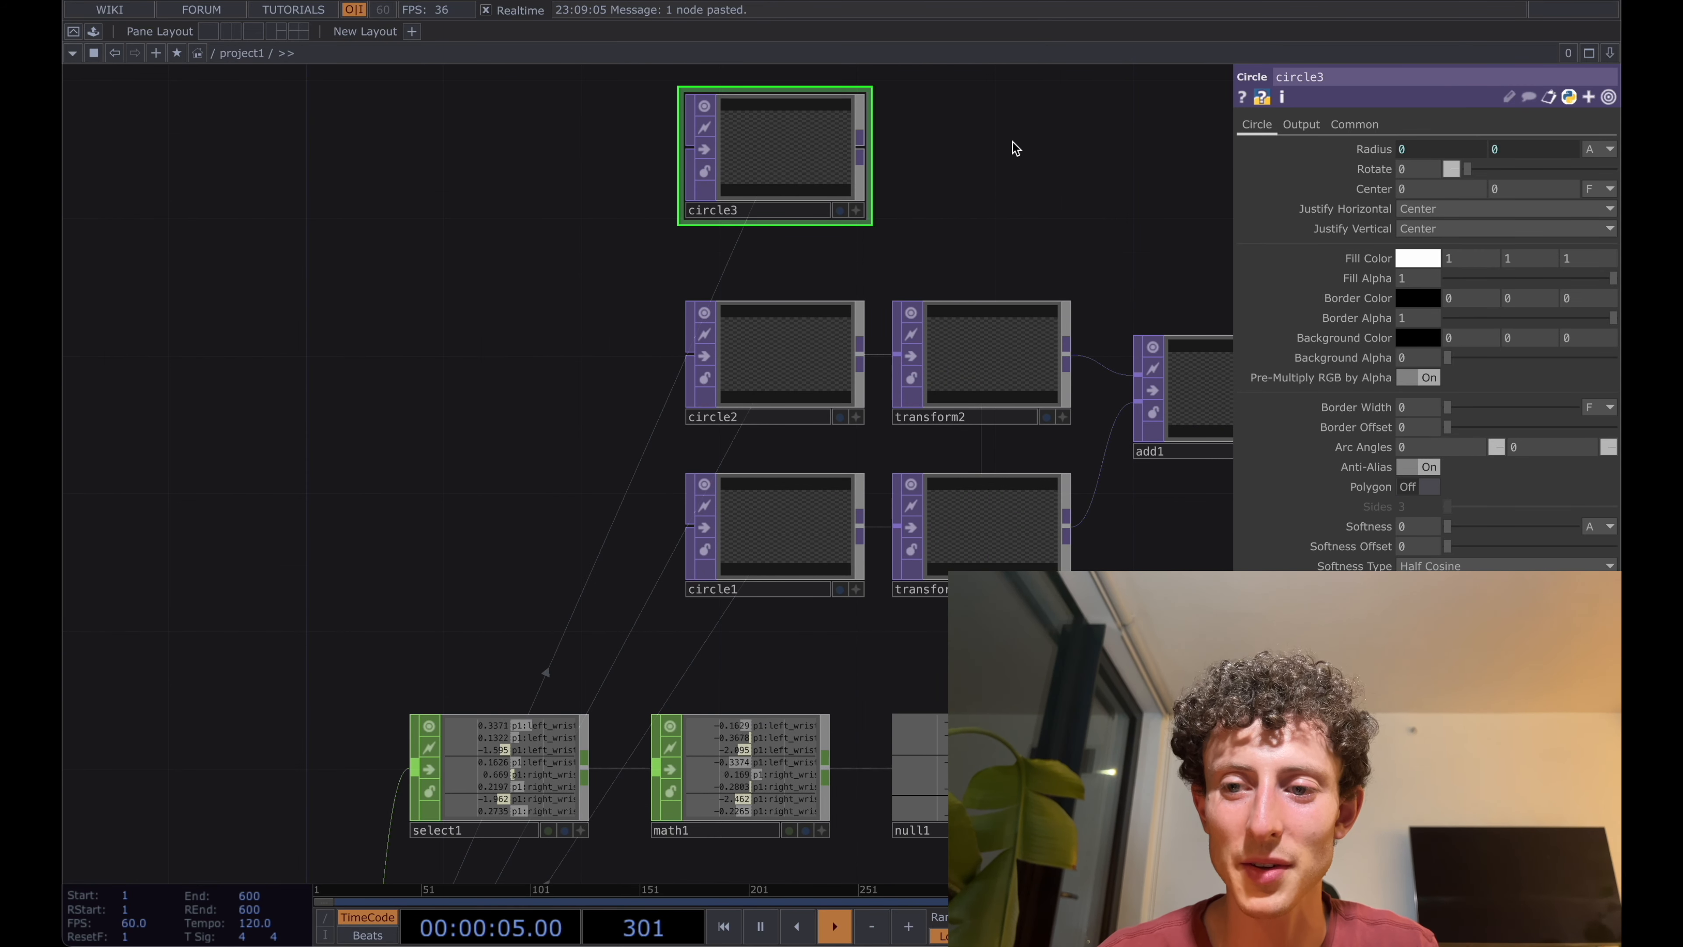
- Drive circle3's radius X and Y with references to hand_data's p1:hand_distance channel
drag(489, 545, 495, 384)
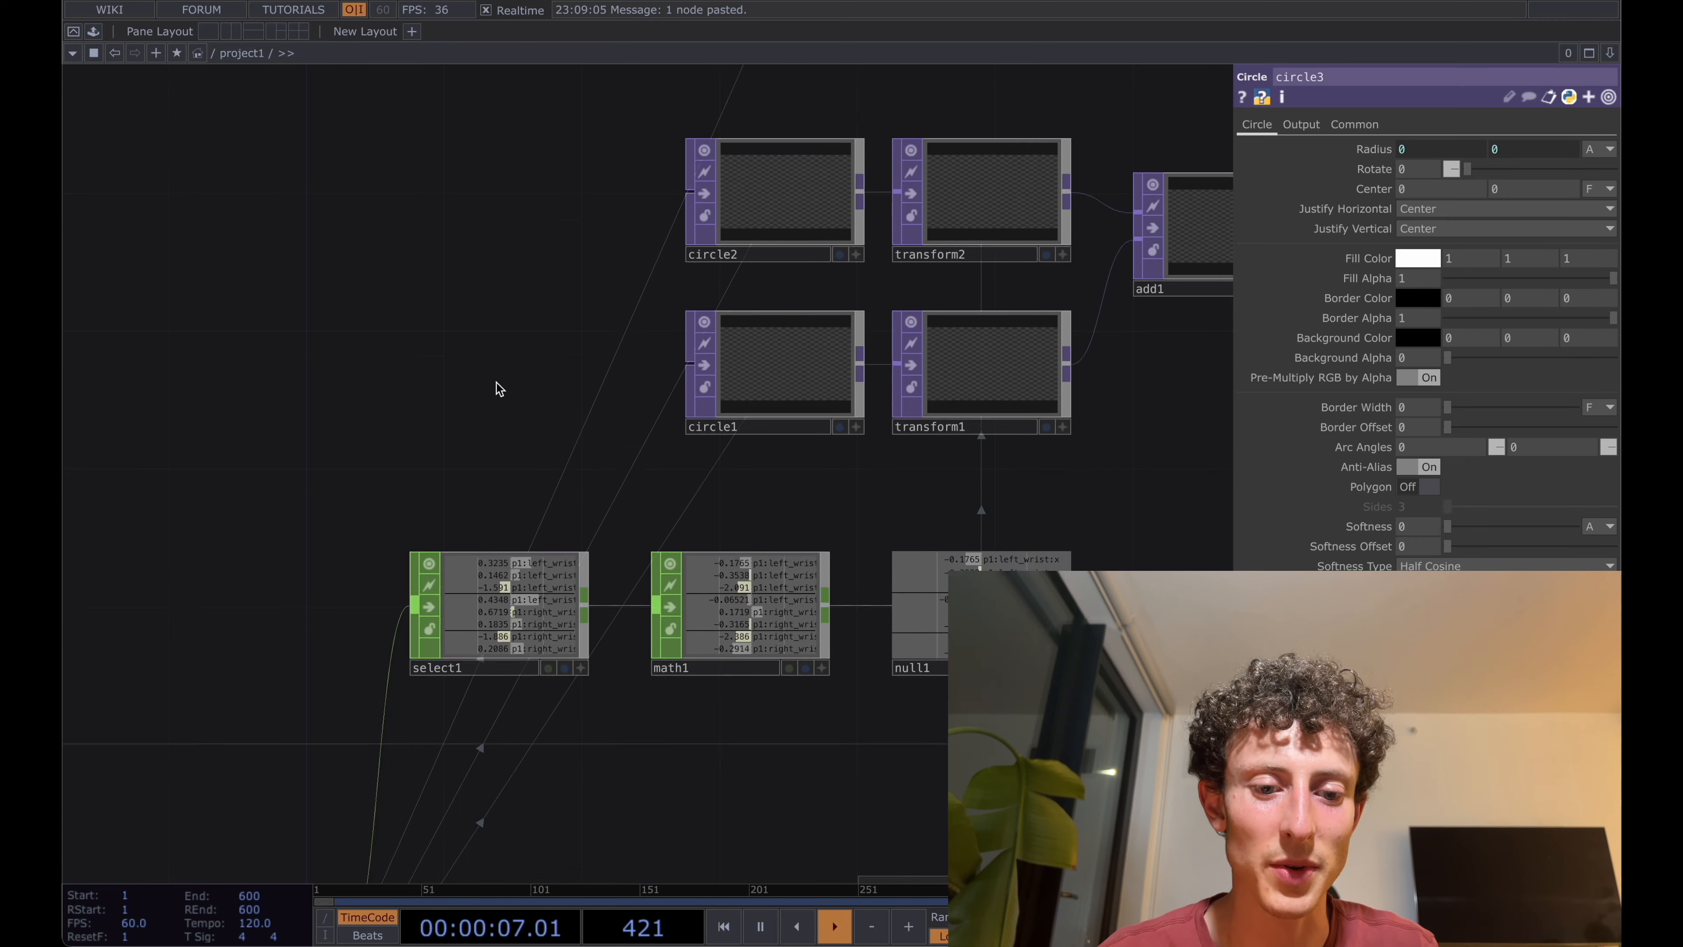
scroll(496, 383, down, 2)
drag(327, 583, 321, 393)
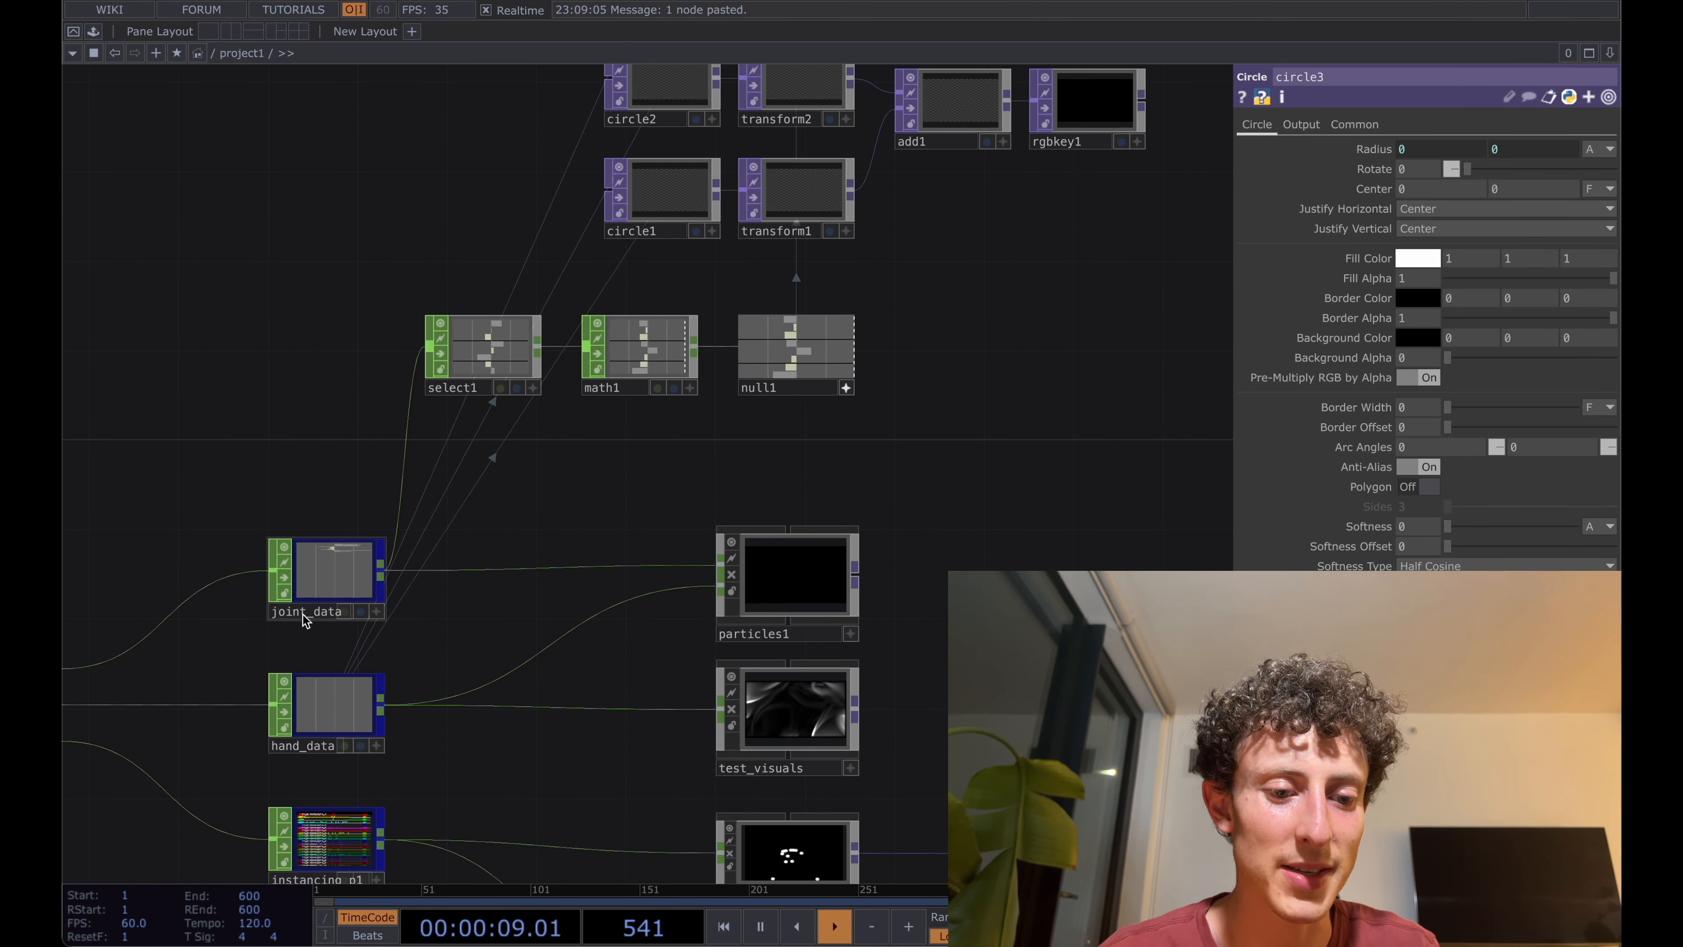
scroll(308, 726, up, 4)
scroll(308, 725, up, 2)
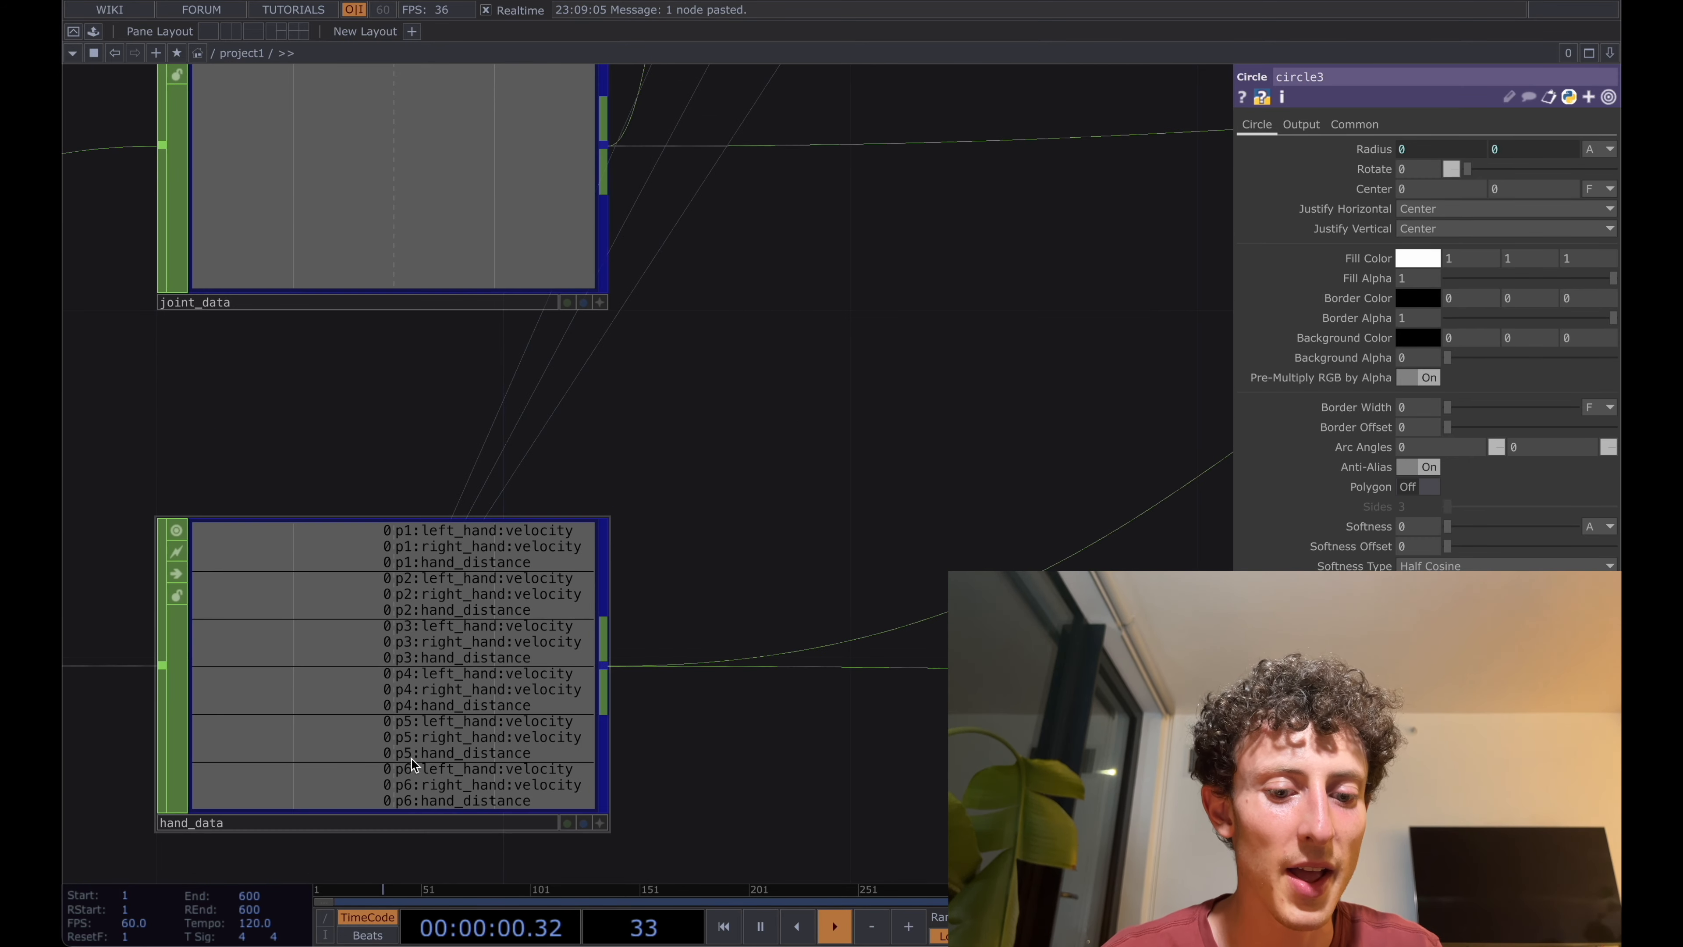
click(601, 823)
drag(455, 567, 1376, 146)
click(1399, 142)
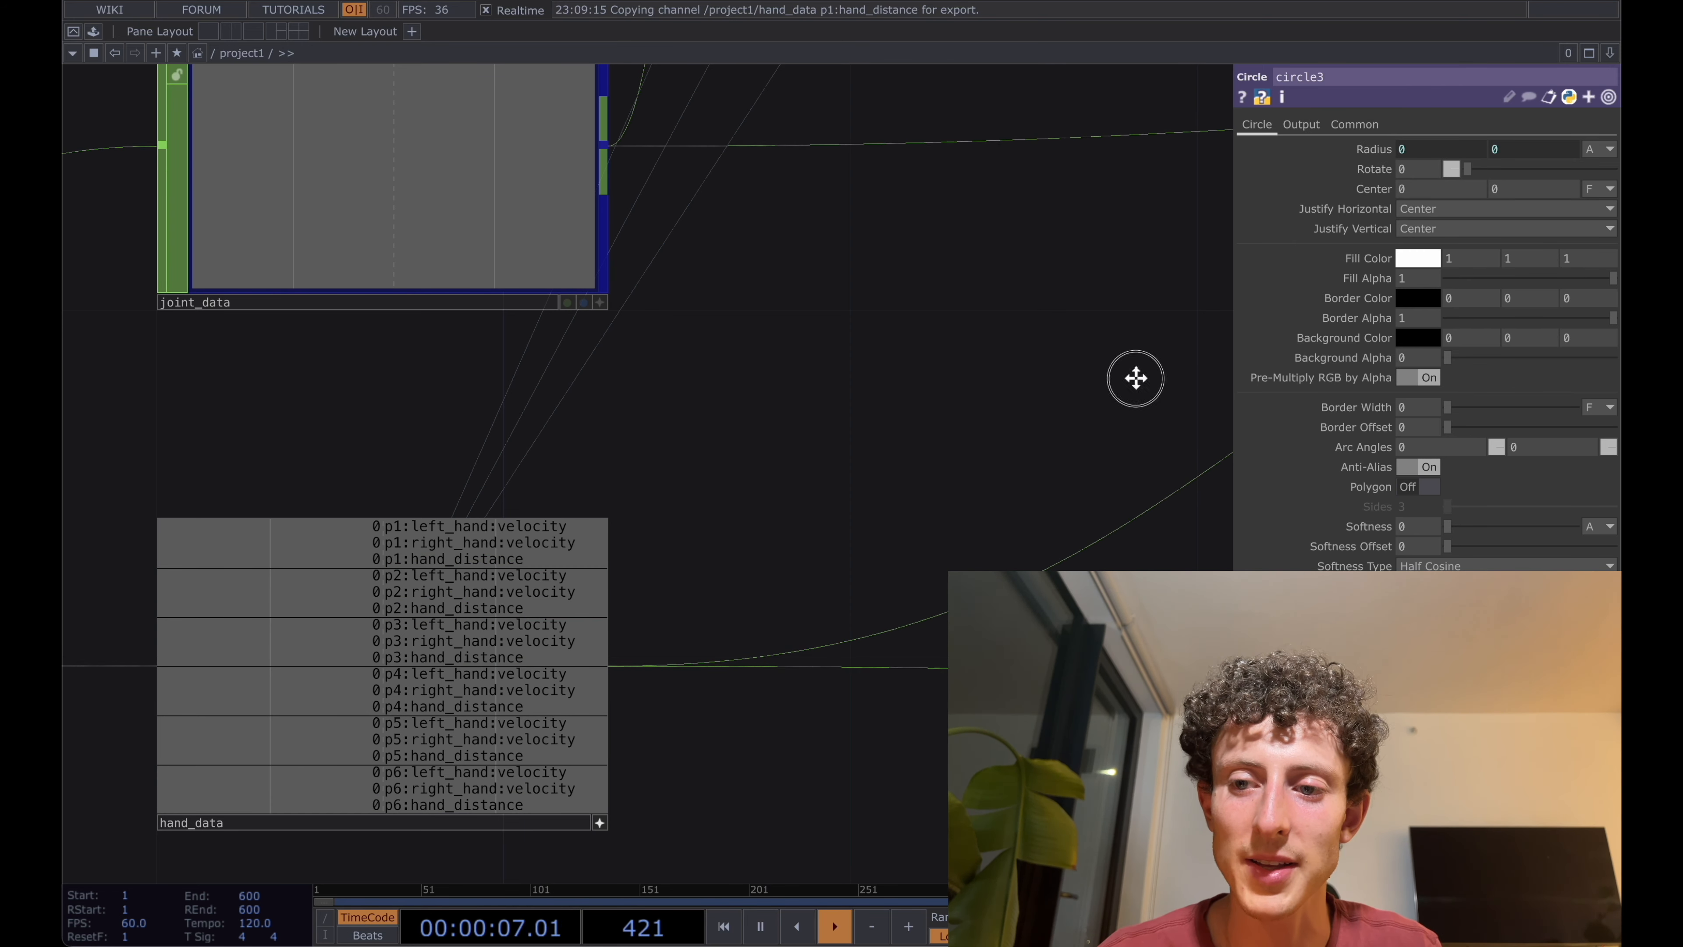
- Lower Body_Tracking_1_0's Wrist Score Threshold to 0.183 to test circle3's hand-distance response, and raise it to 0.706
drag(1136, 378, 1138, 500)
scroll(1139, 500, down, 6)
drag(1086, 338, 799, 614)
scroll(799, 614, down, 3)
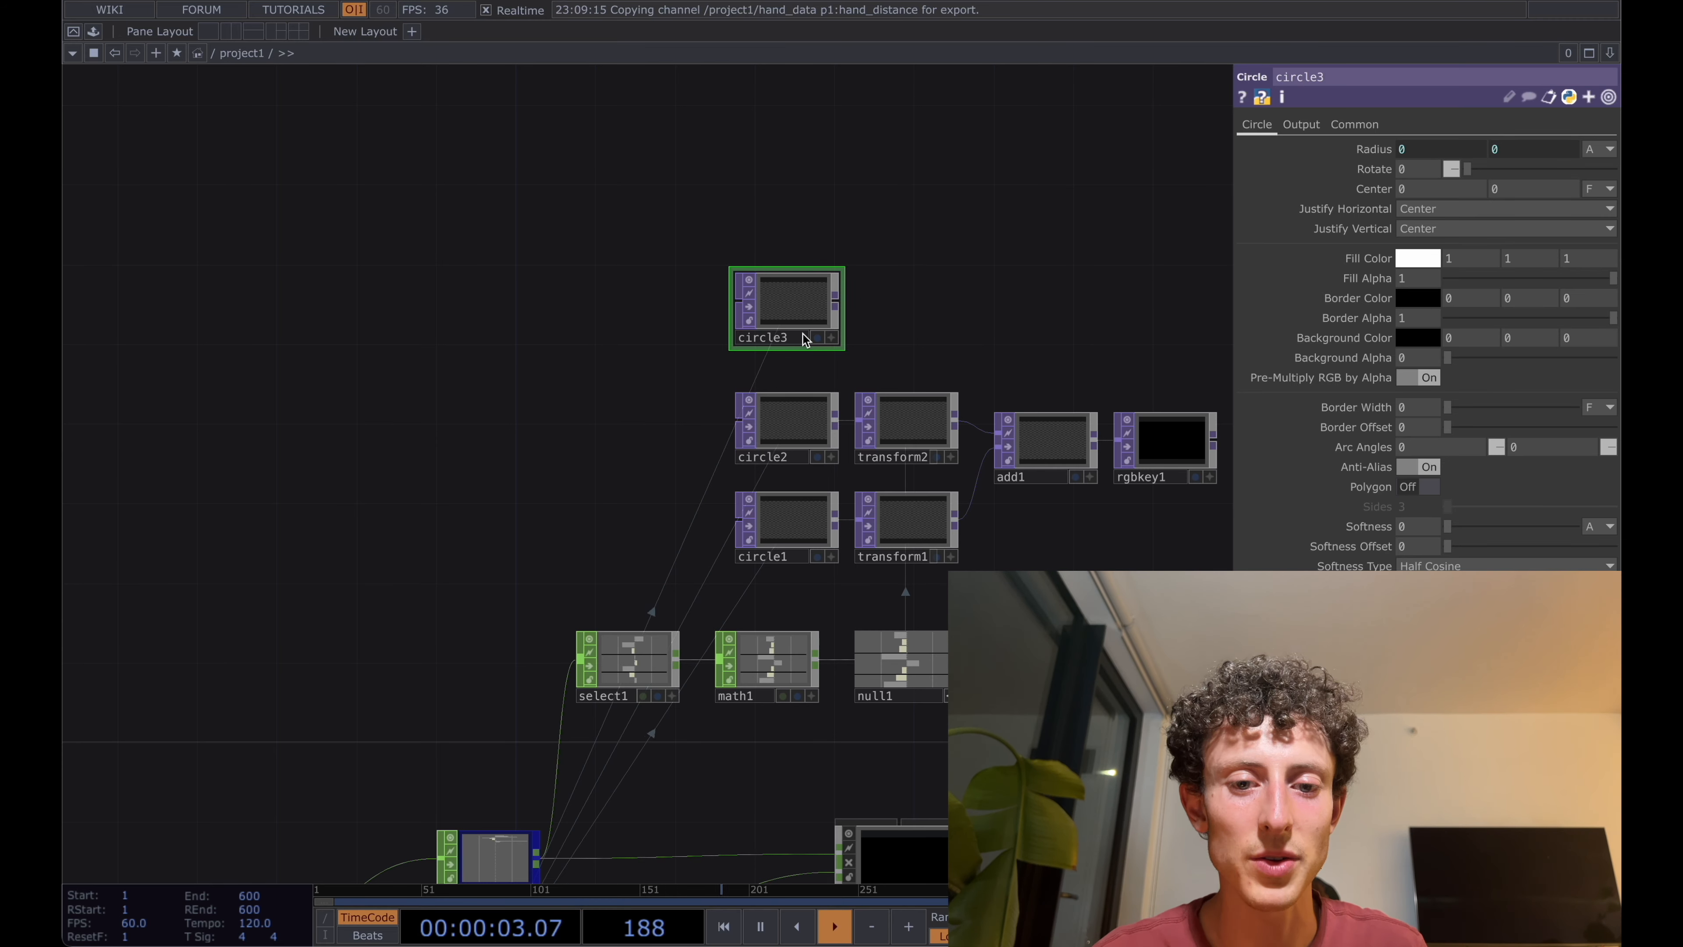
drag(601, 436, 597, 391)
scroll(541, 455, down, 3)
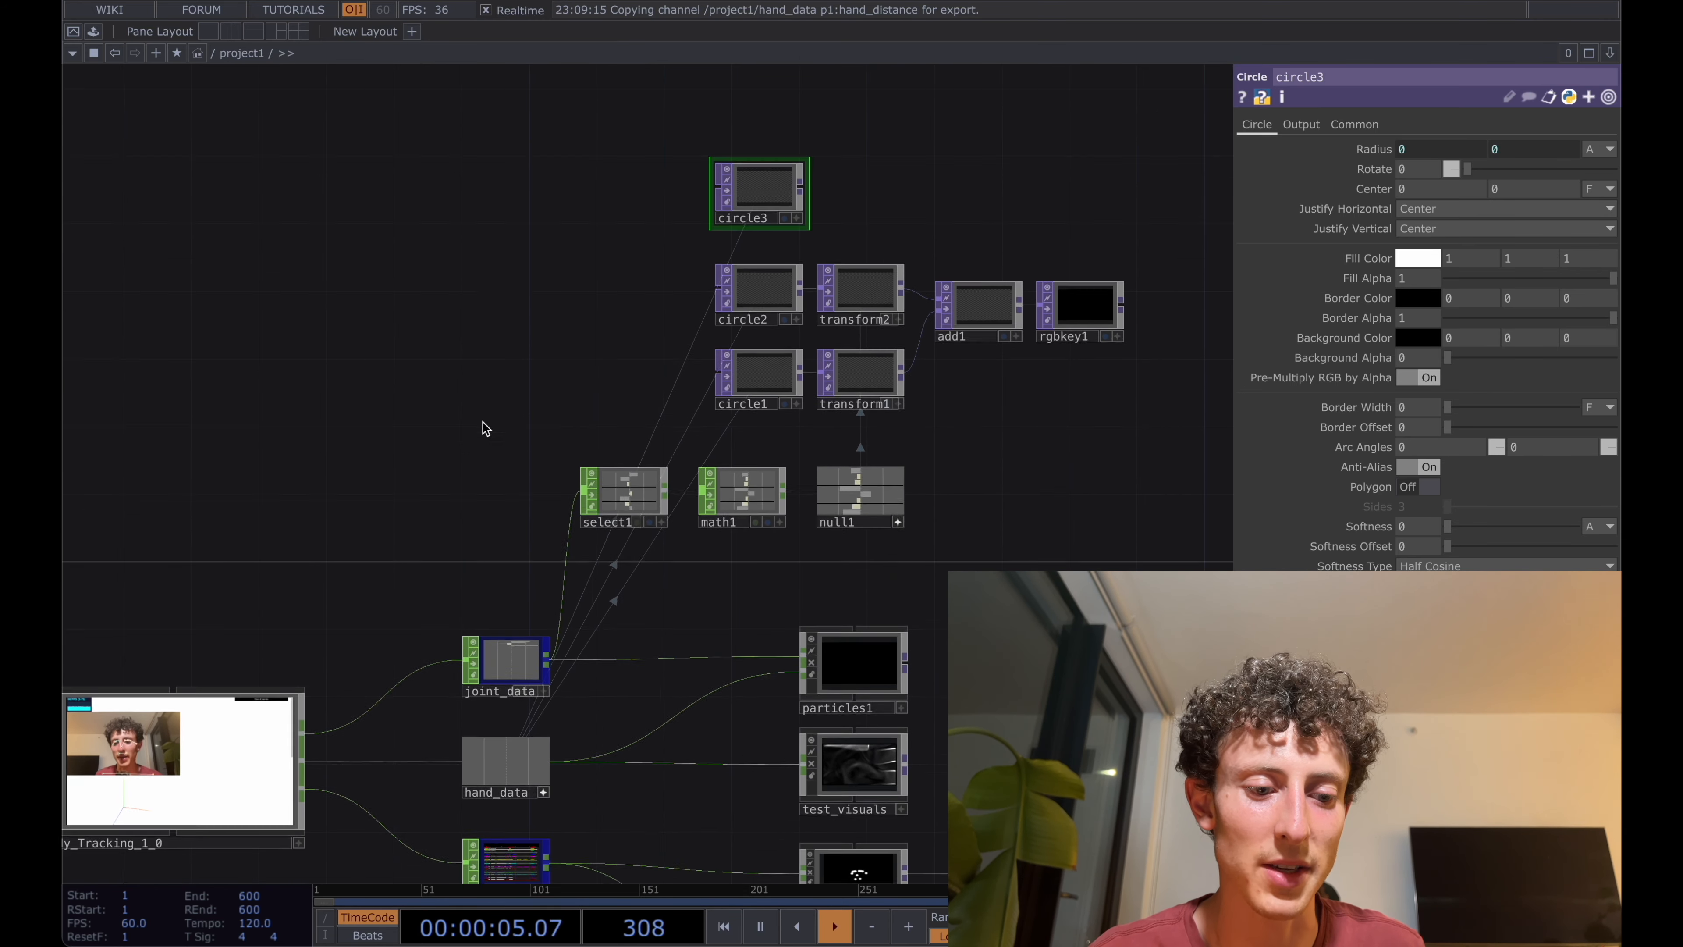
click(233, 724)
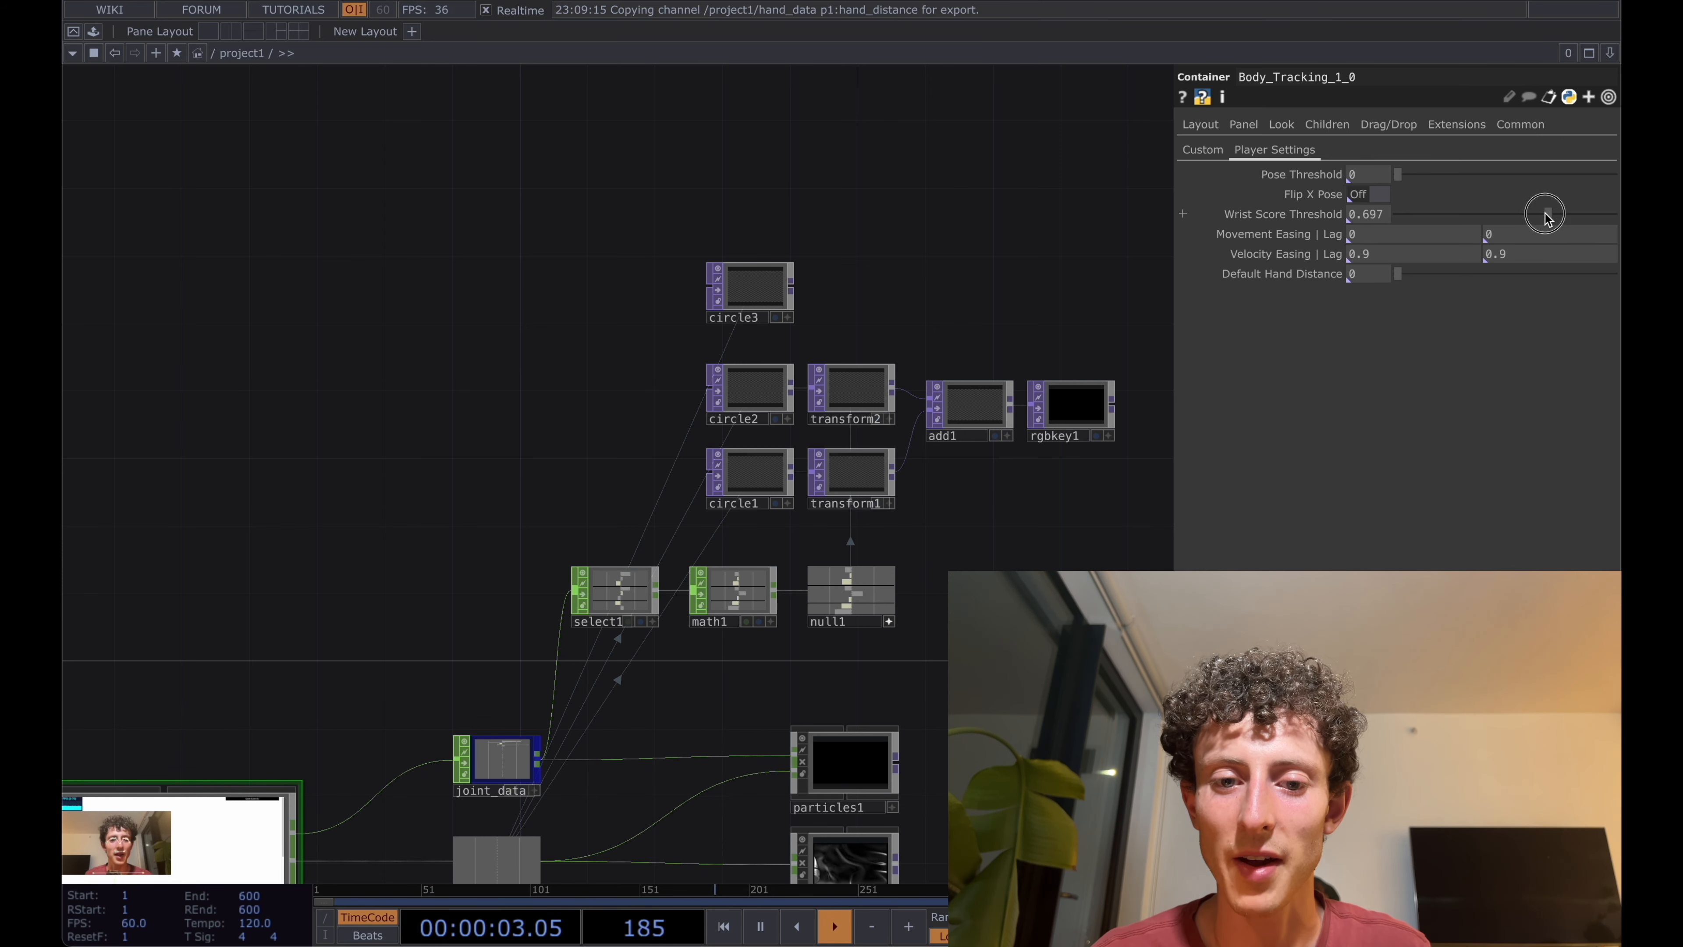
drag(1546, 216, 1436, 218)
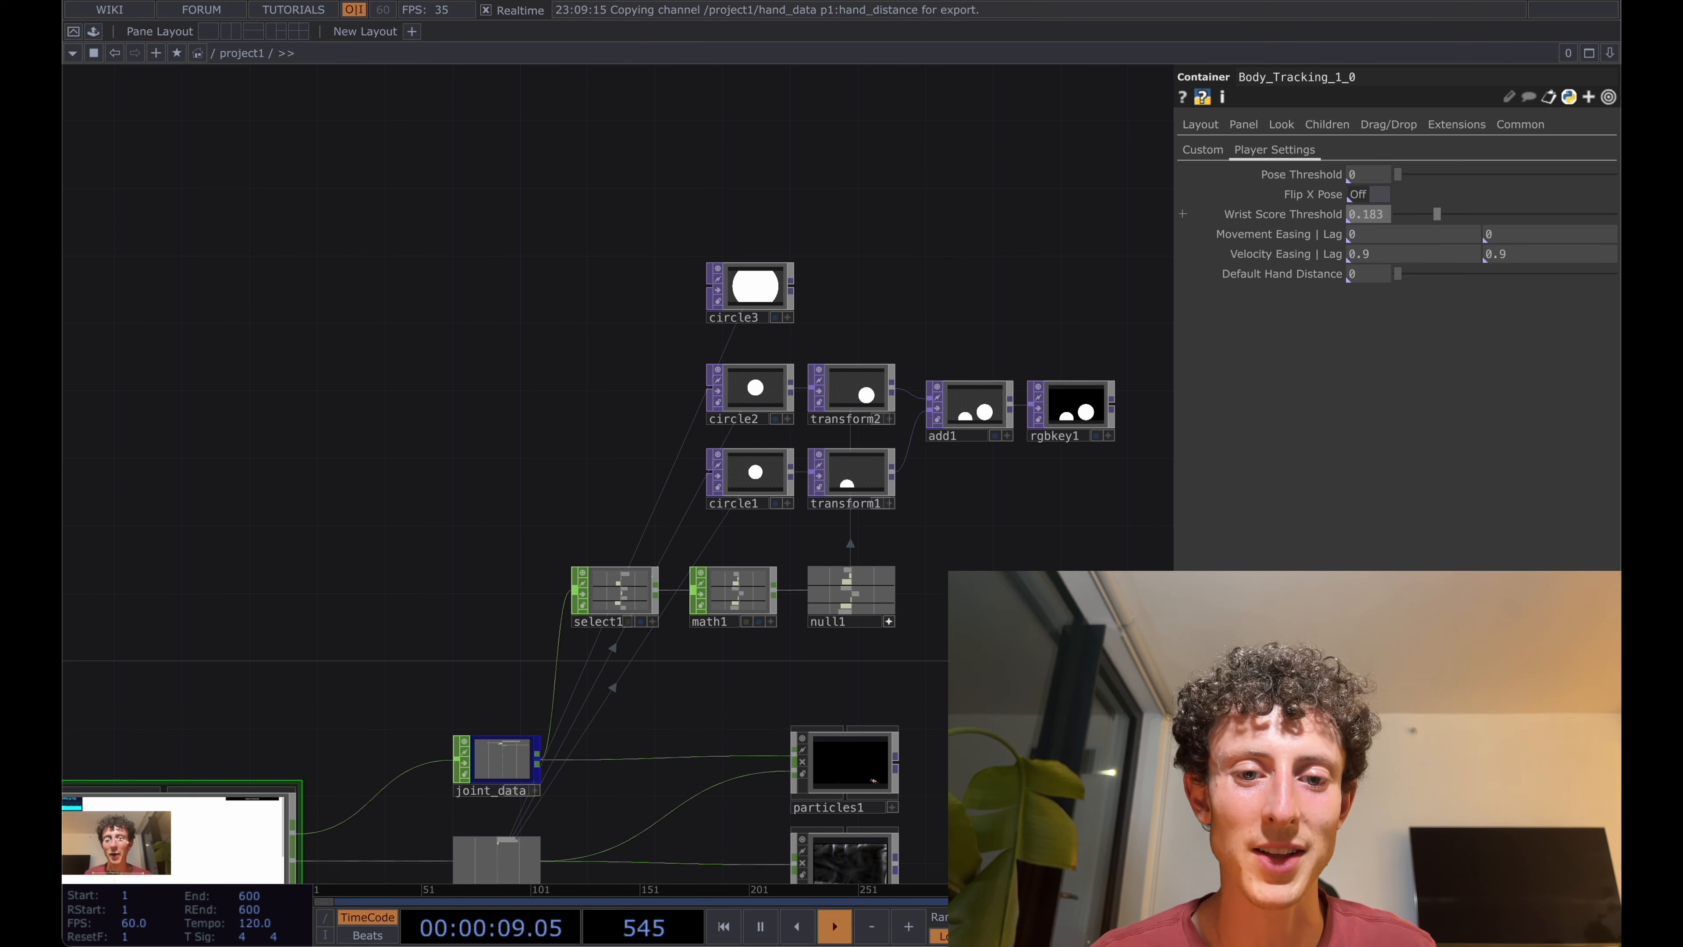
drag(1439, 221, 1549, 228)
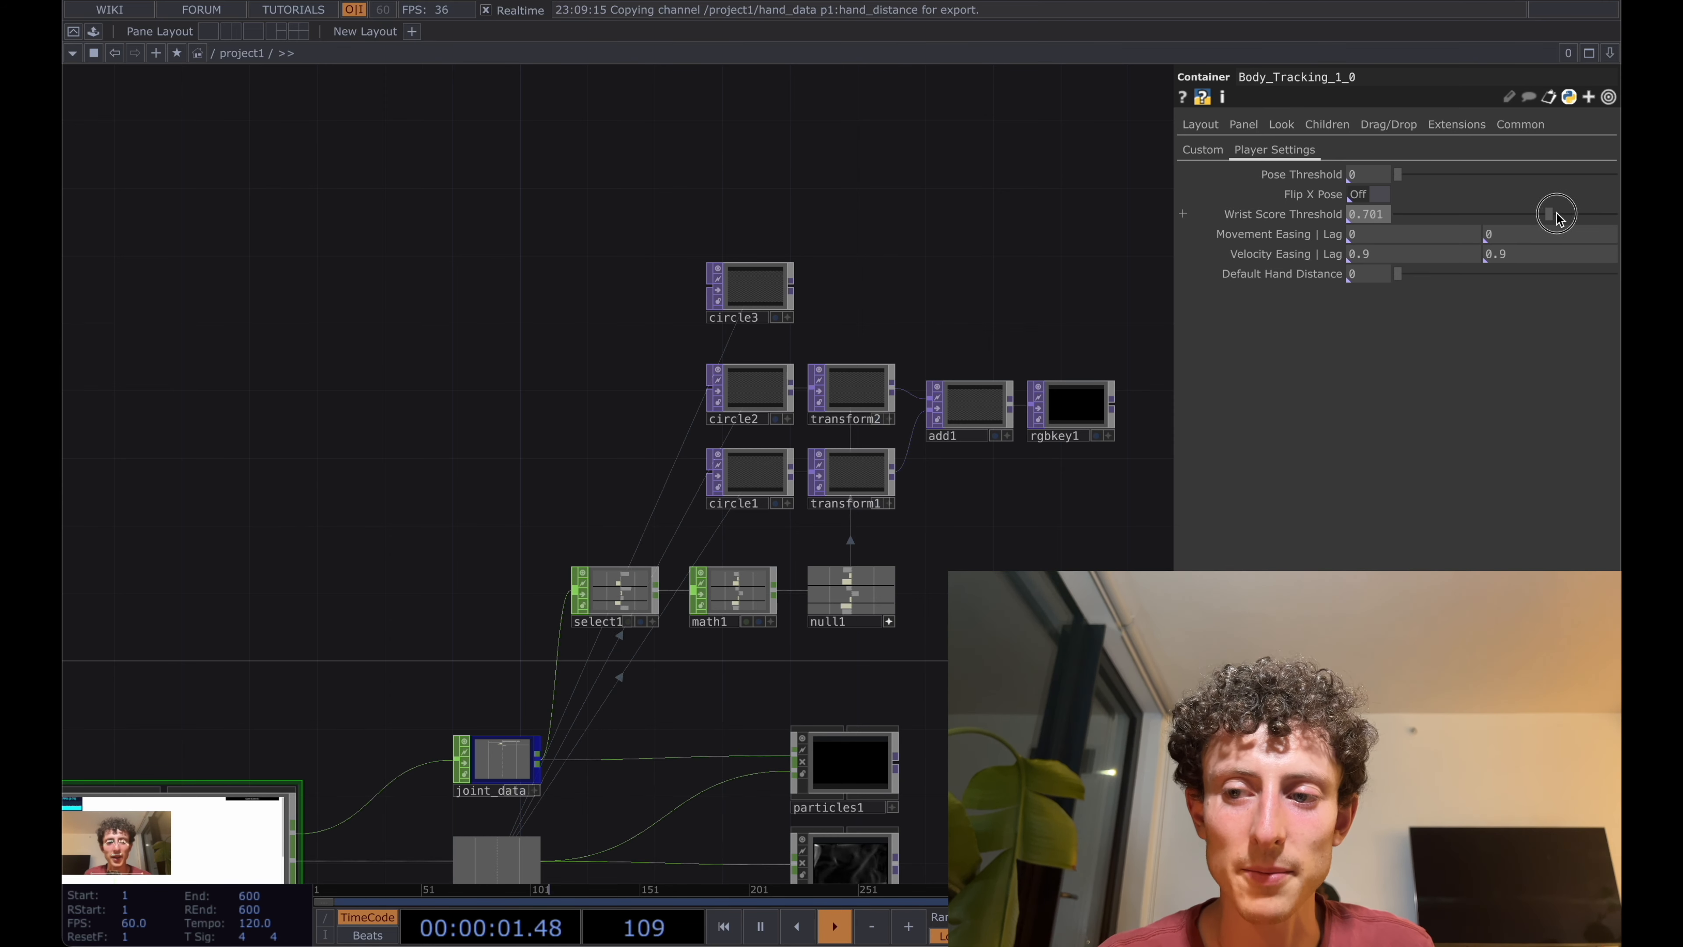
drag(1558, 219, 1552, 215)
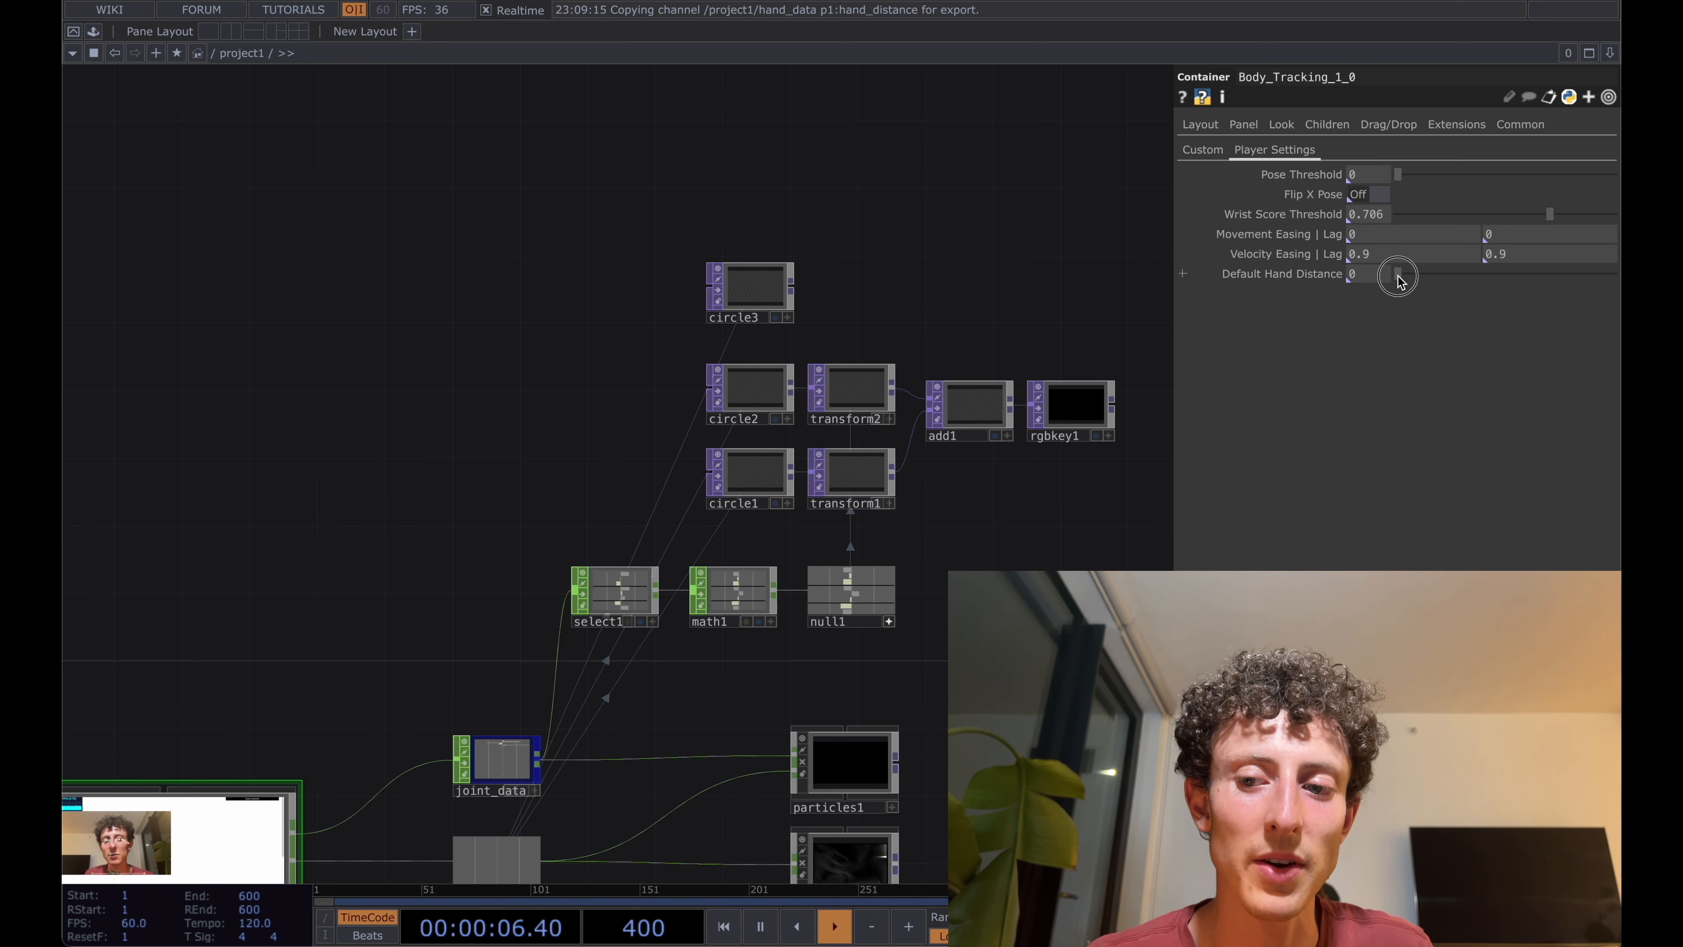
- Set Body_Tracking_1_0's Default Hand Distance to 0.218 and try the Flip X Pose toggle
drag(1400, 280, 1446, 280)
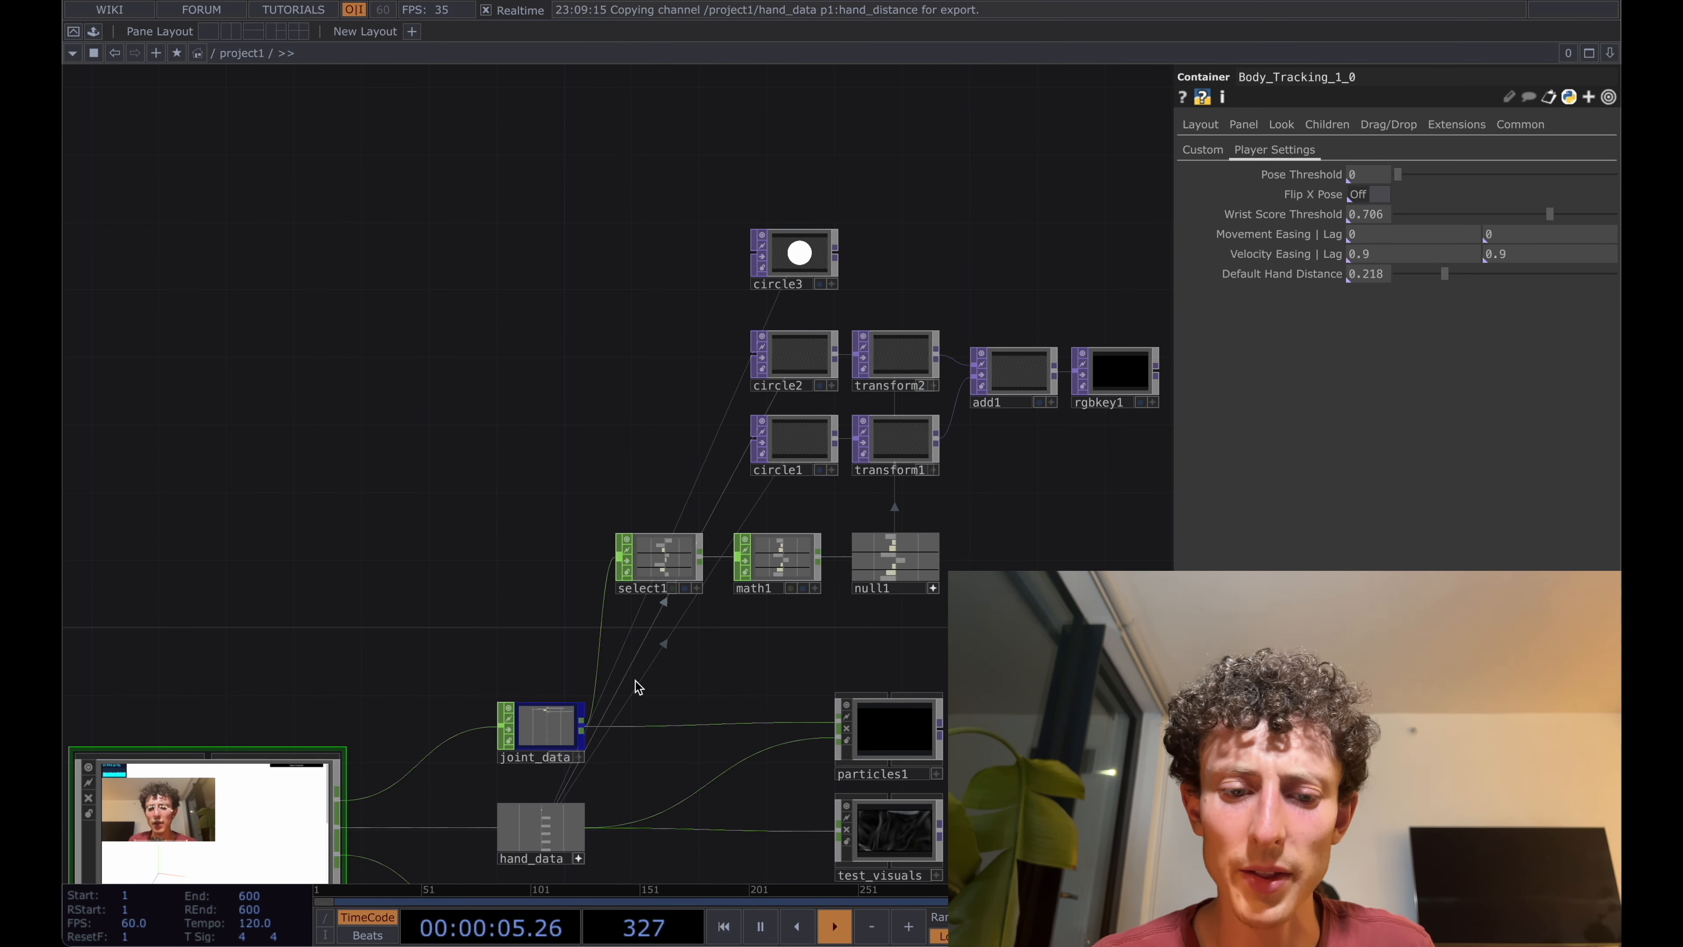
drag(696, 680, 629, 362)
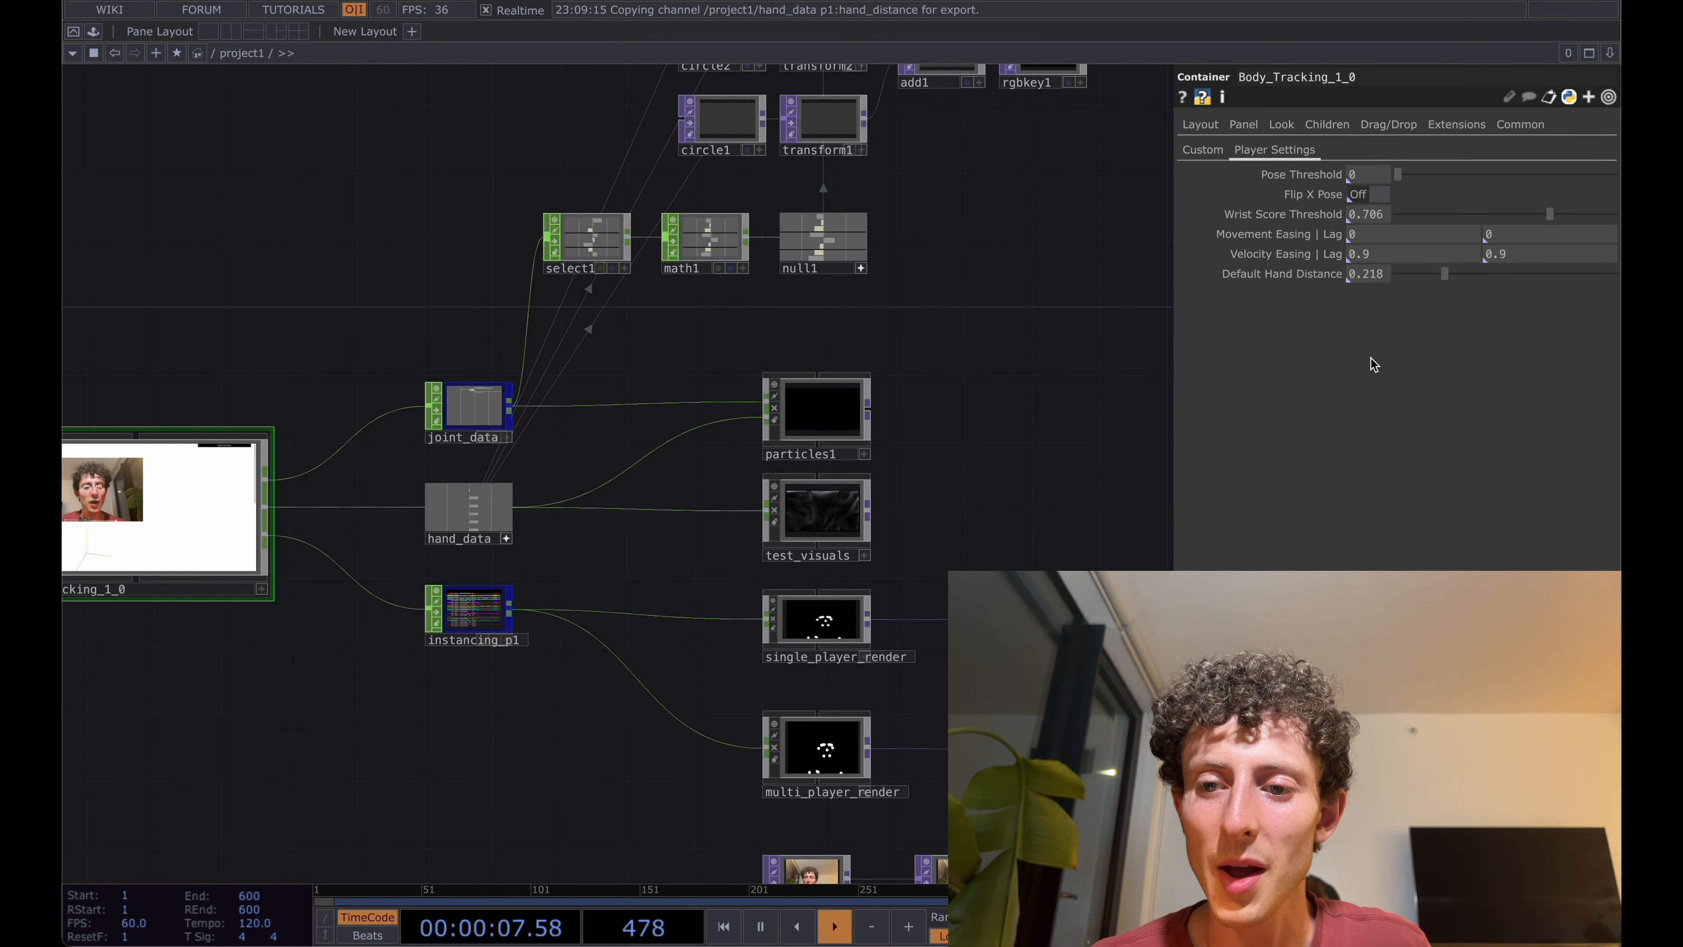
click(1381, 194)
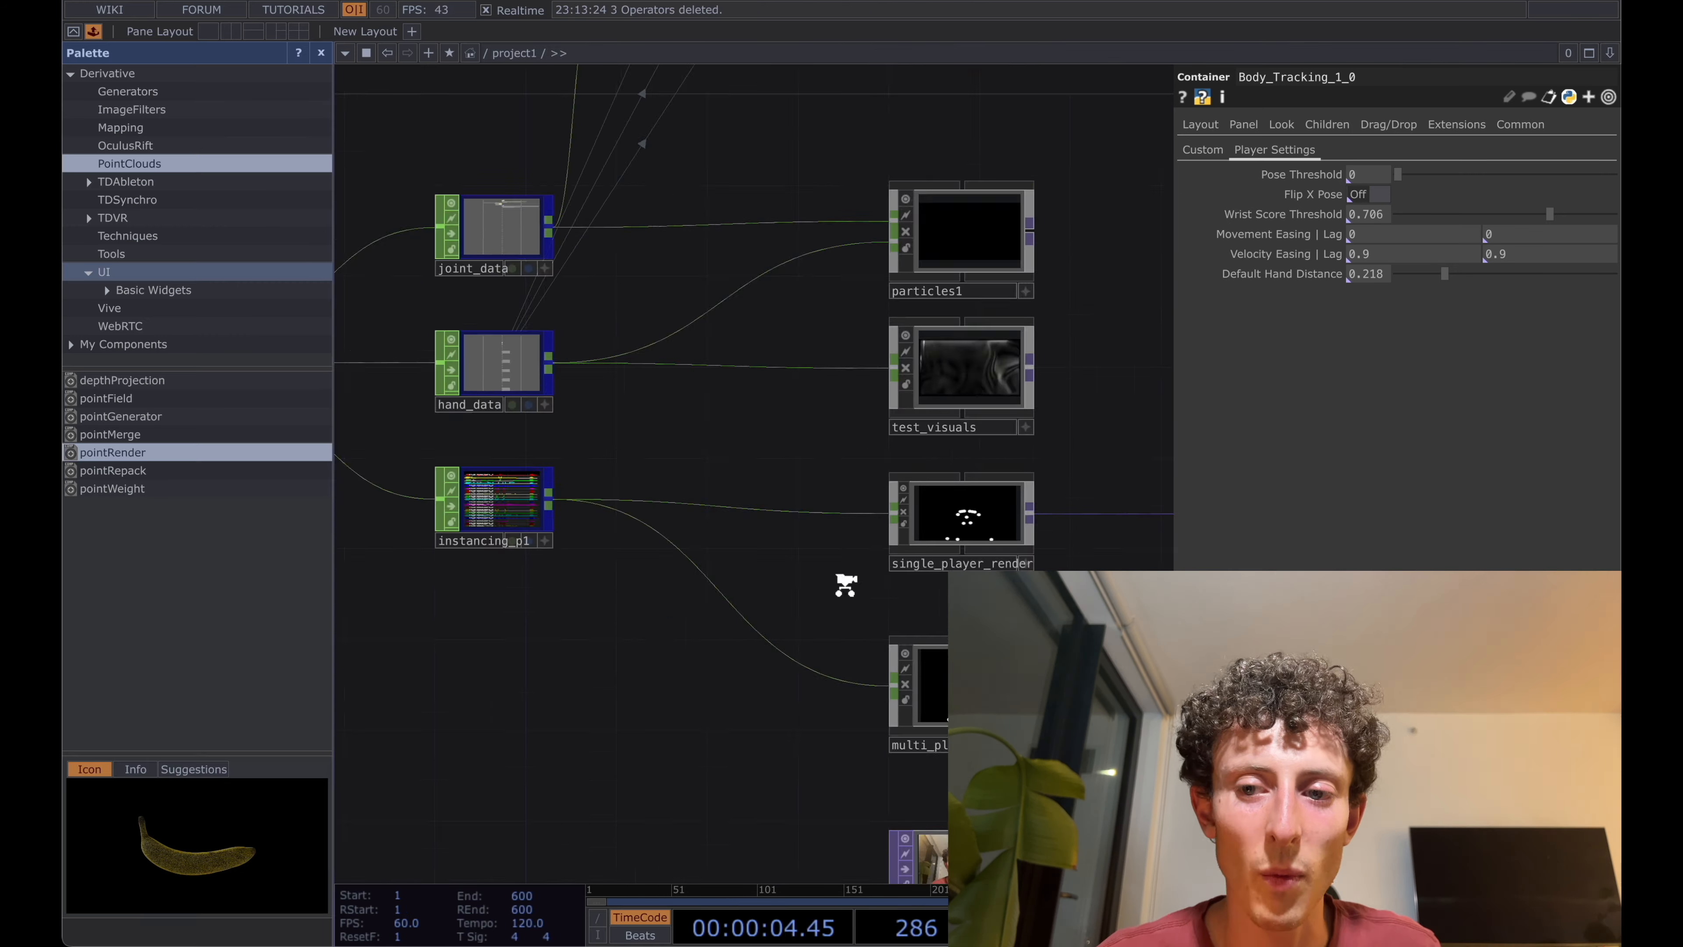
- Try Body_Tracking_1_0's Pose Threshold at 0.368 while checking the player renders, and return it to 0
scroll(815, 611, down, 3)
drag(741, 662, 844, 600)
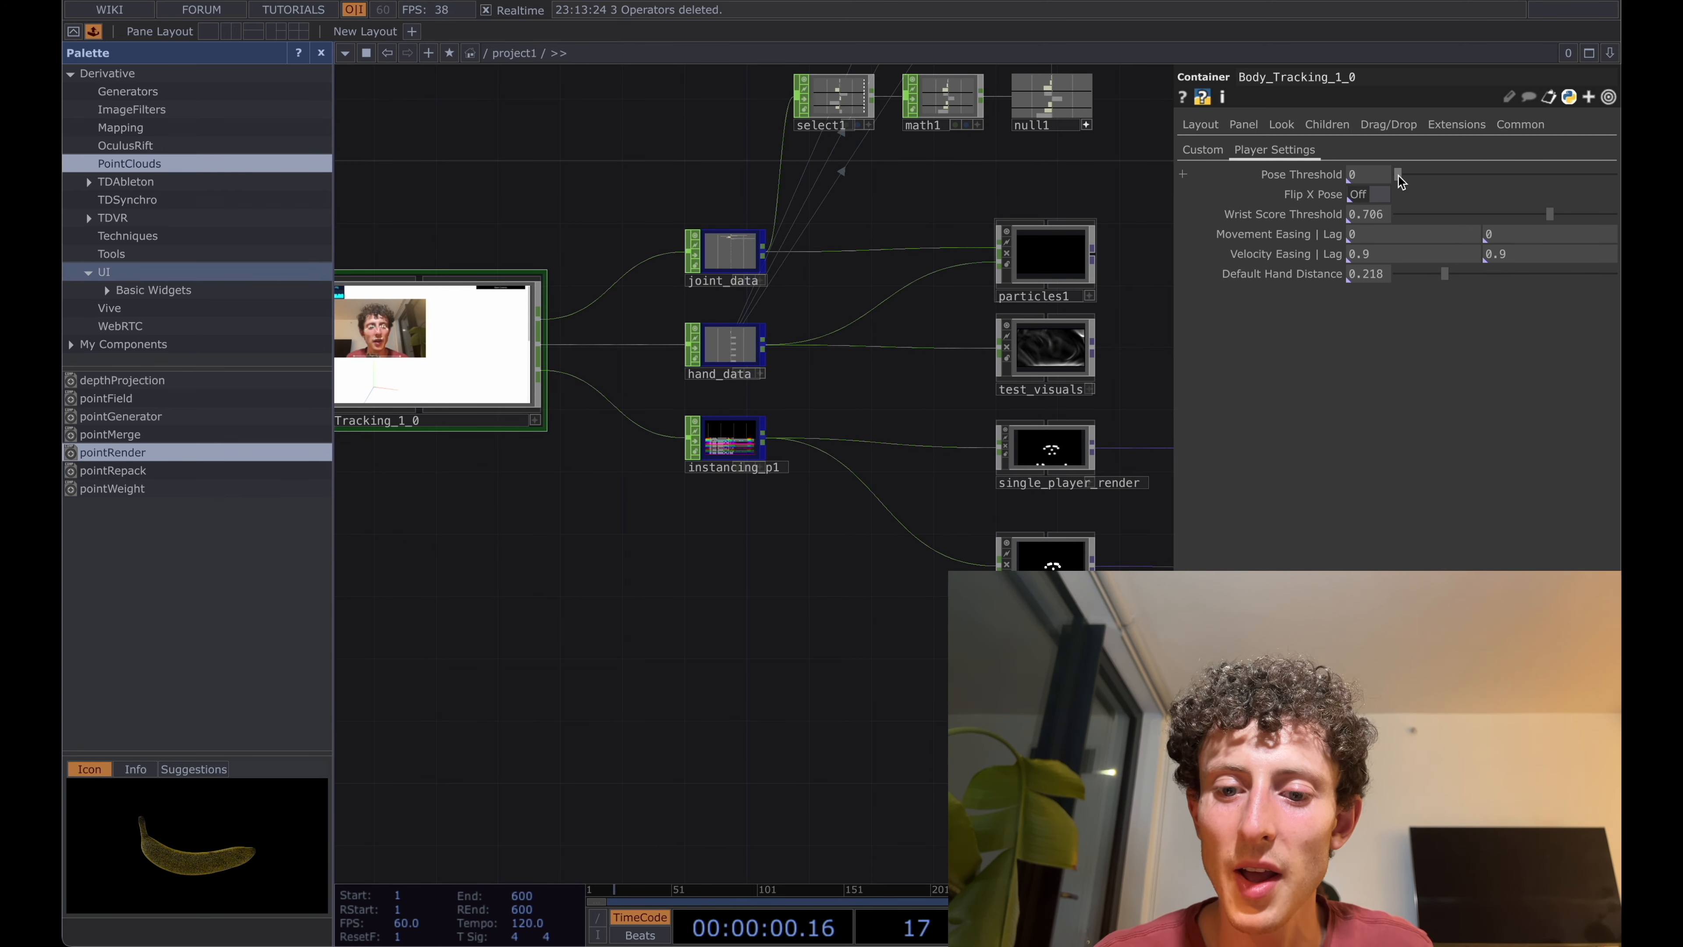
drag(1401, 177, 1480, 185)
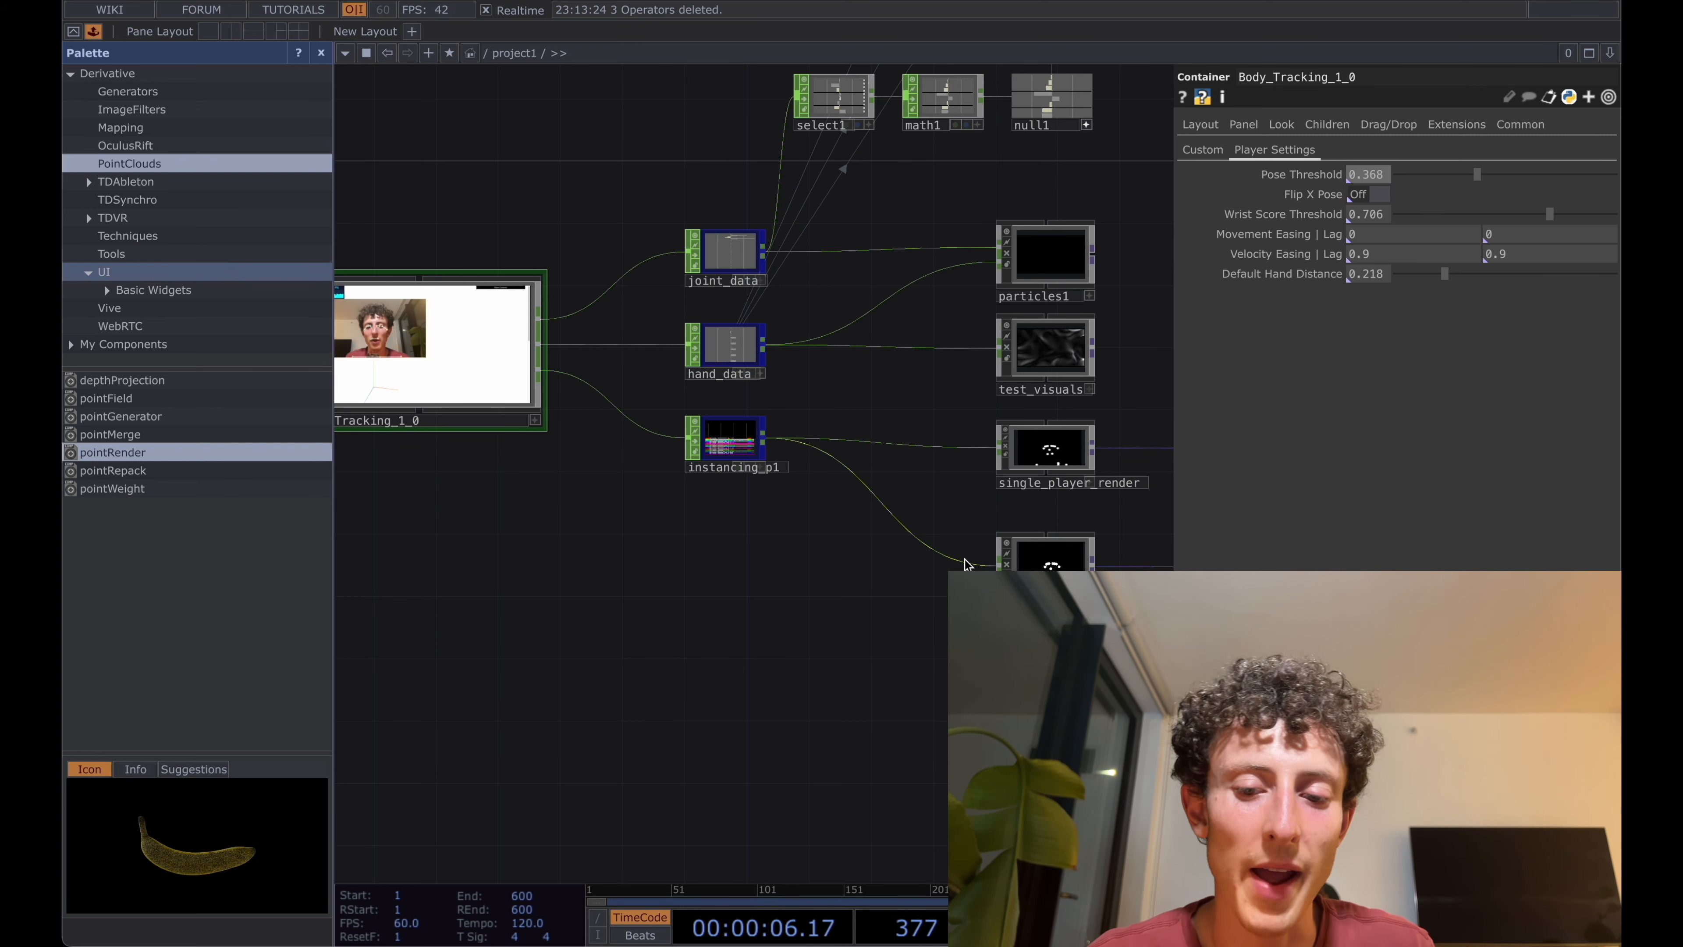
drag(832, 586, 731, 584)
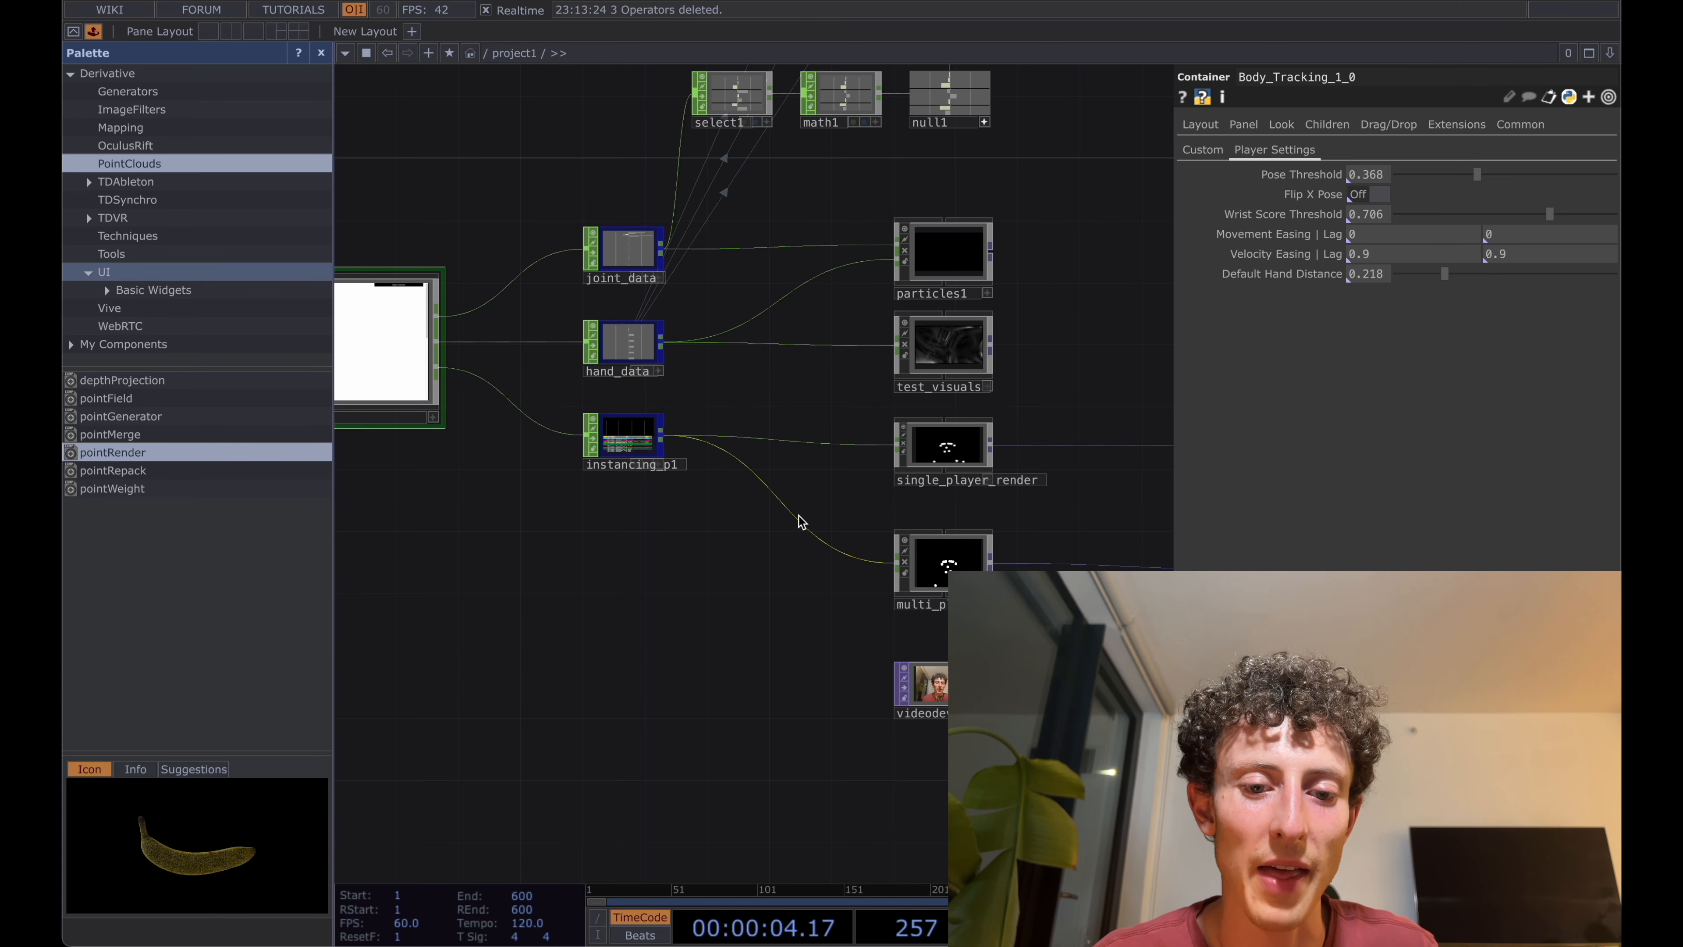
drag(785, 554, 714, 496)
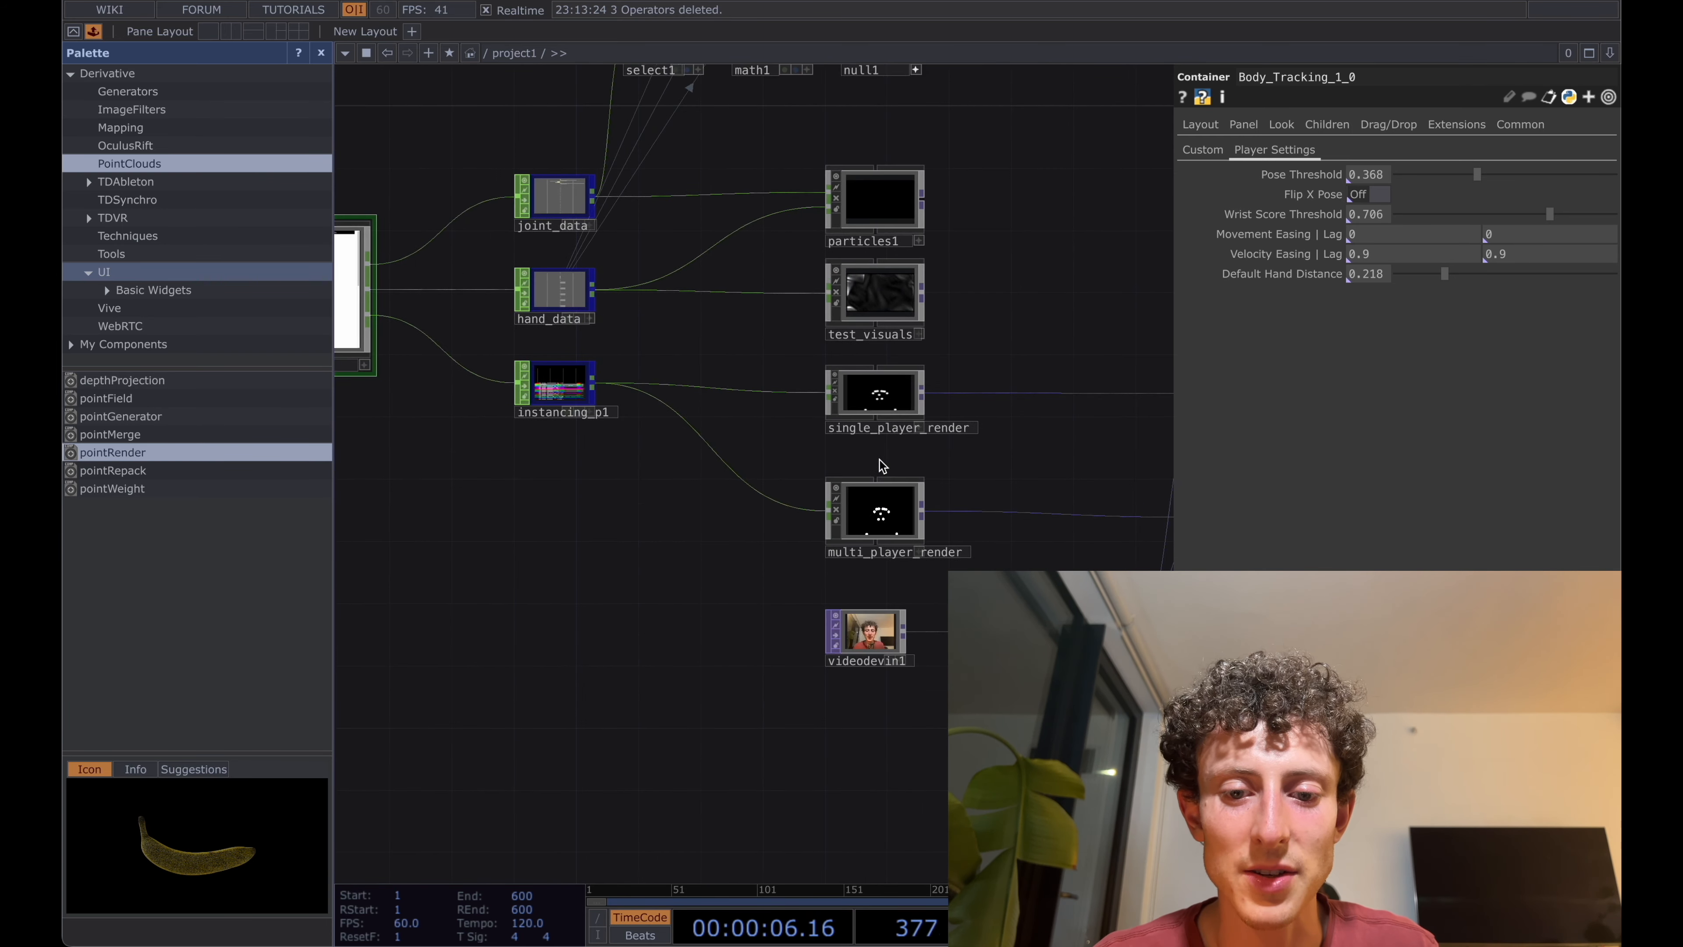
scroll(879, 462, up, 4)
drag(1490, 174, 1516, 180)
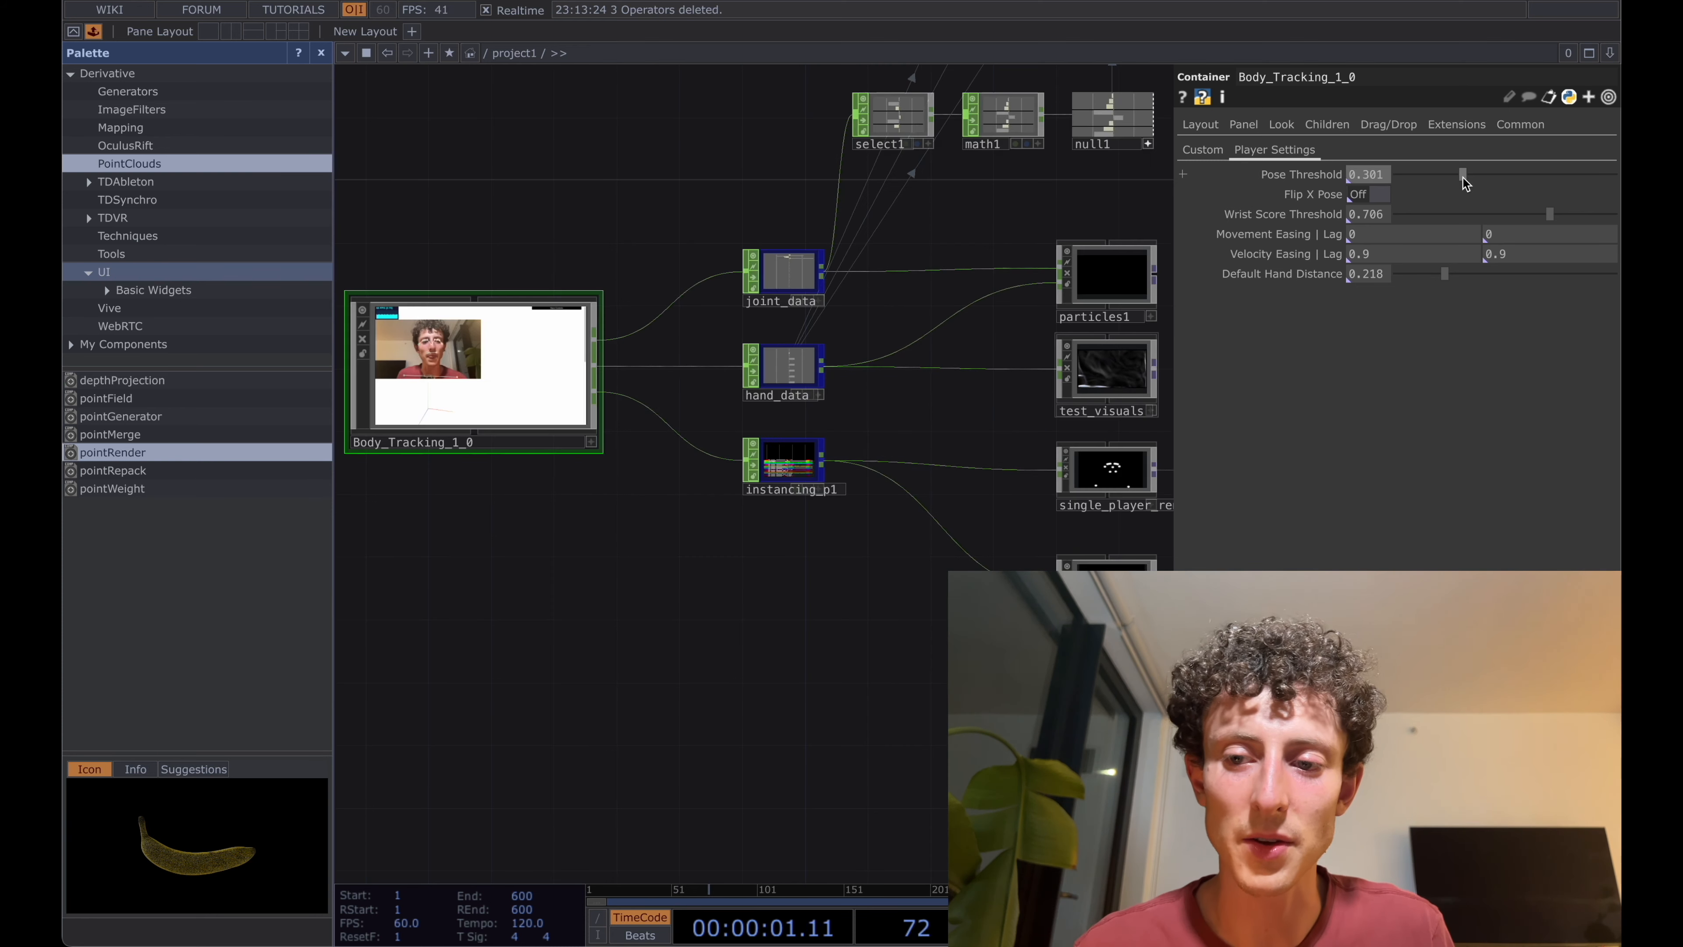
drag(1463, 175, 1464, 174)
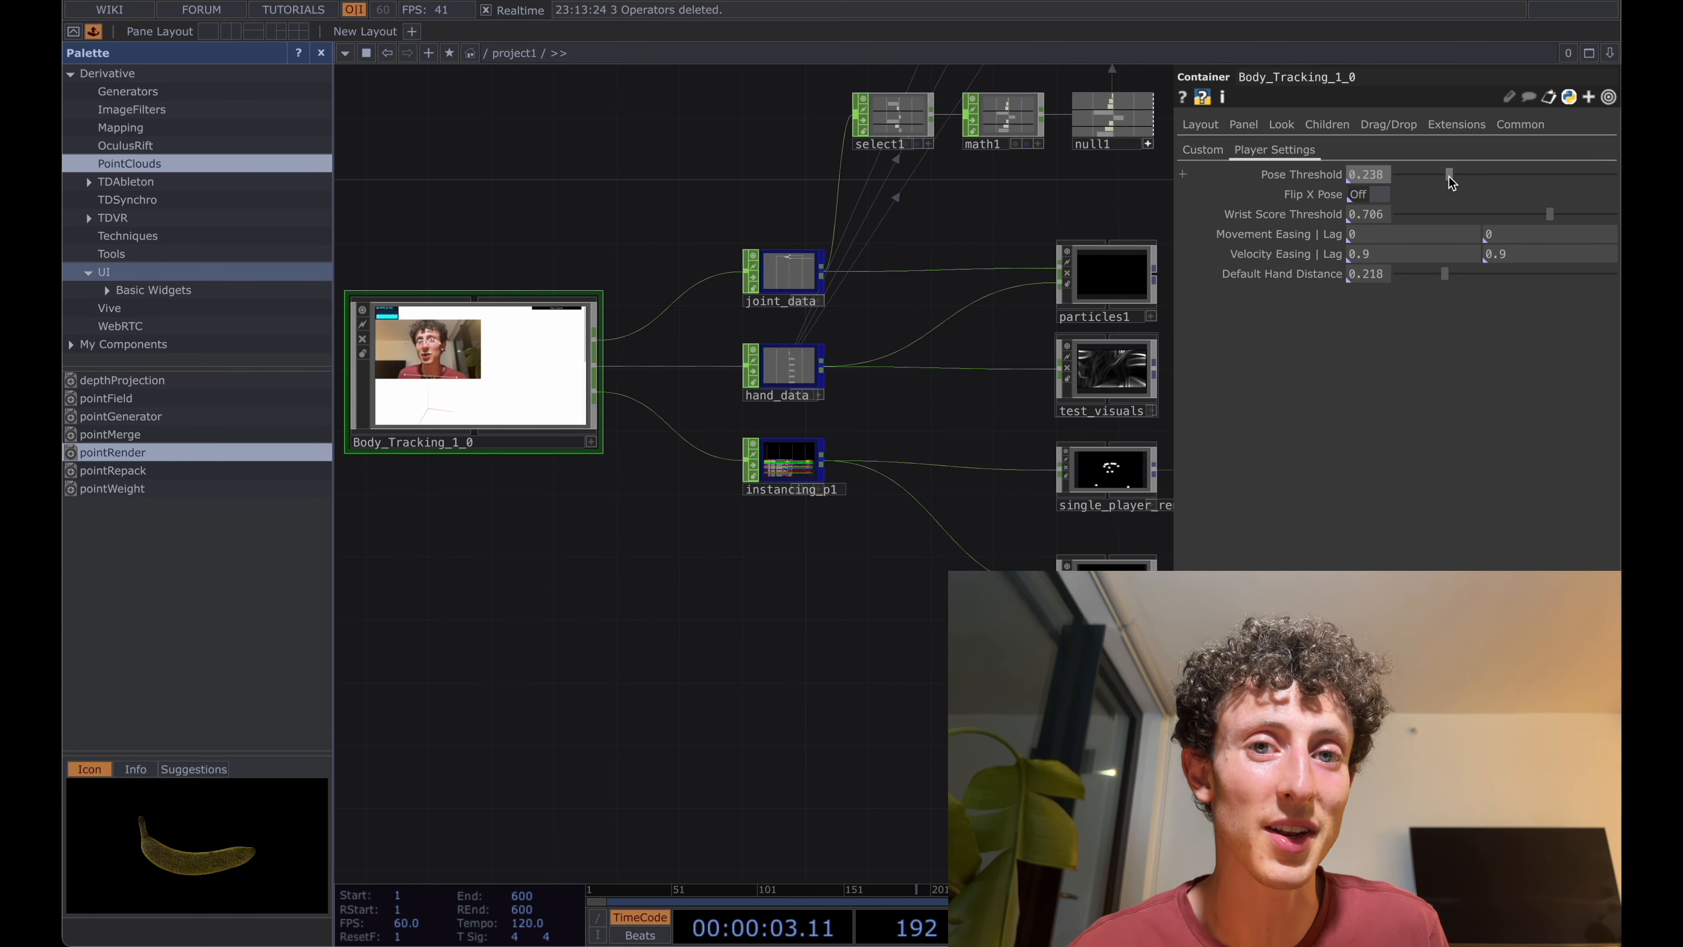
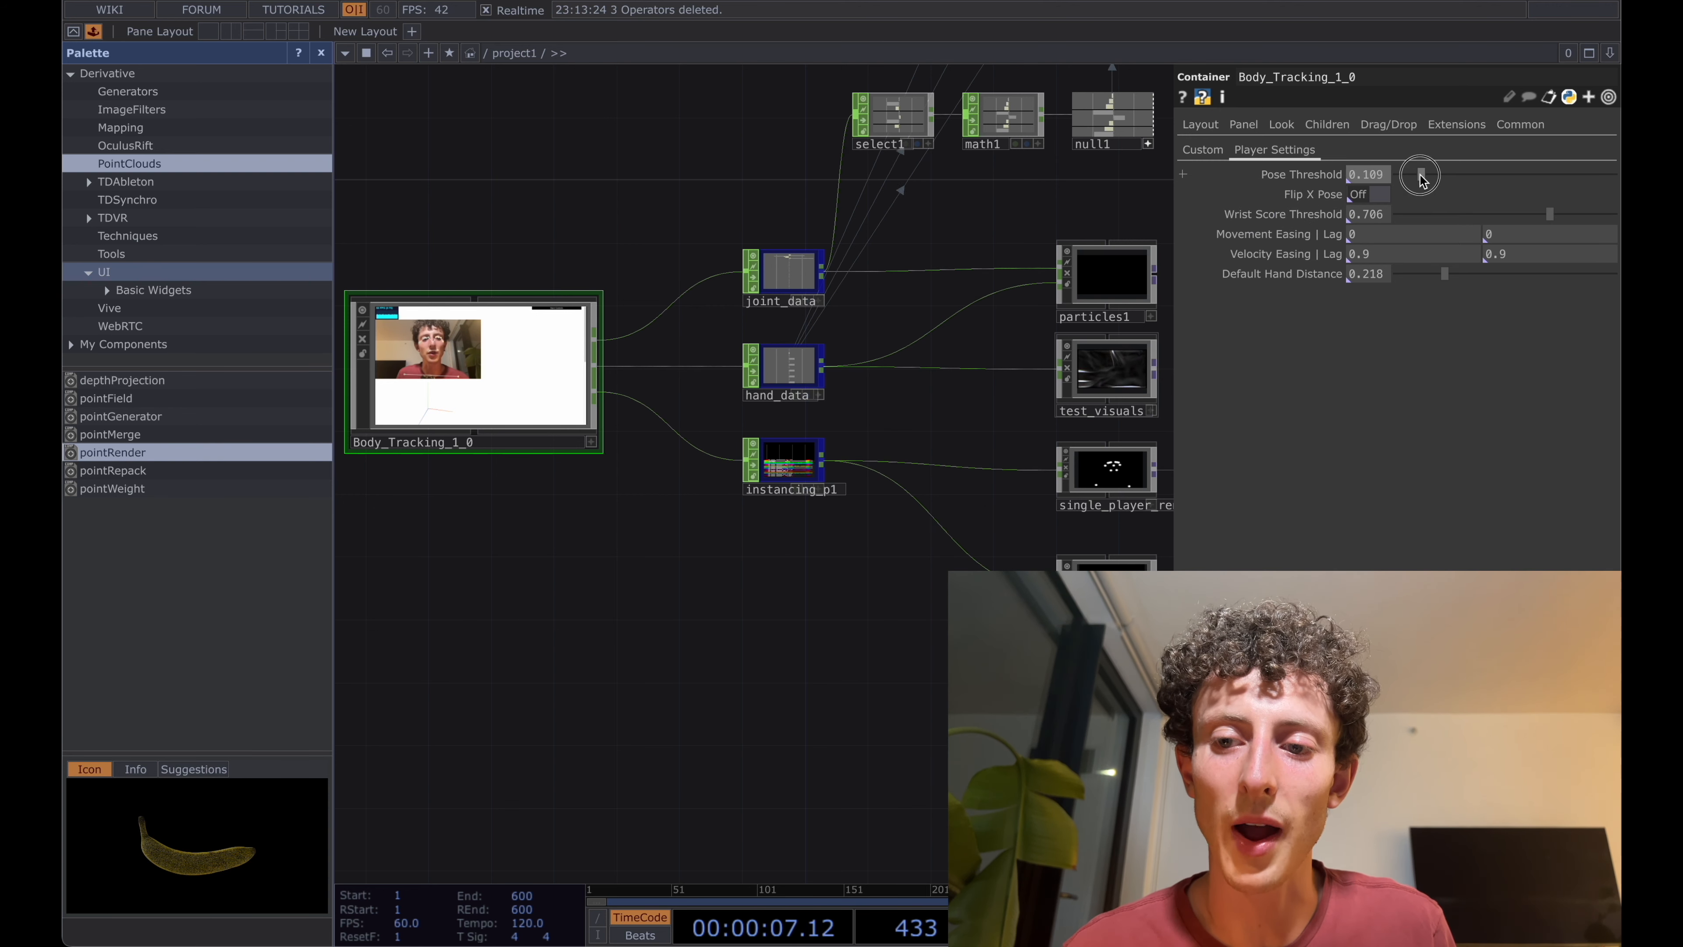
drag(1408, 180, 1386, 180)
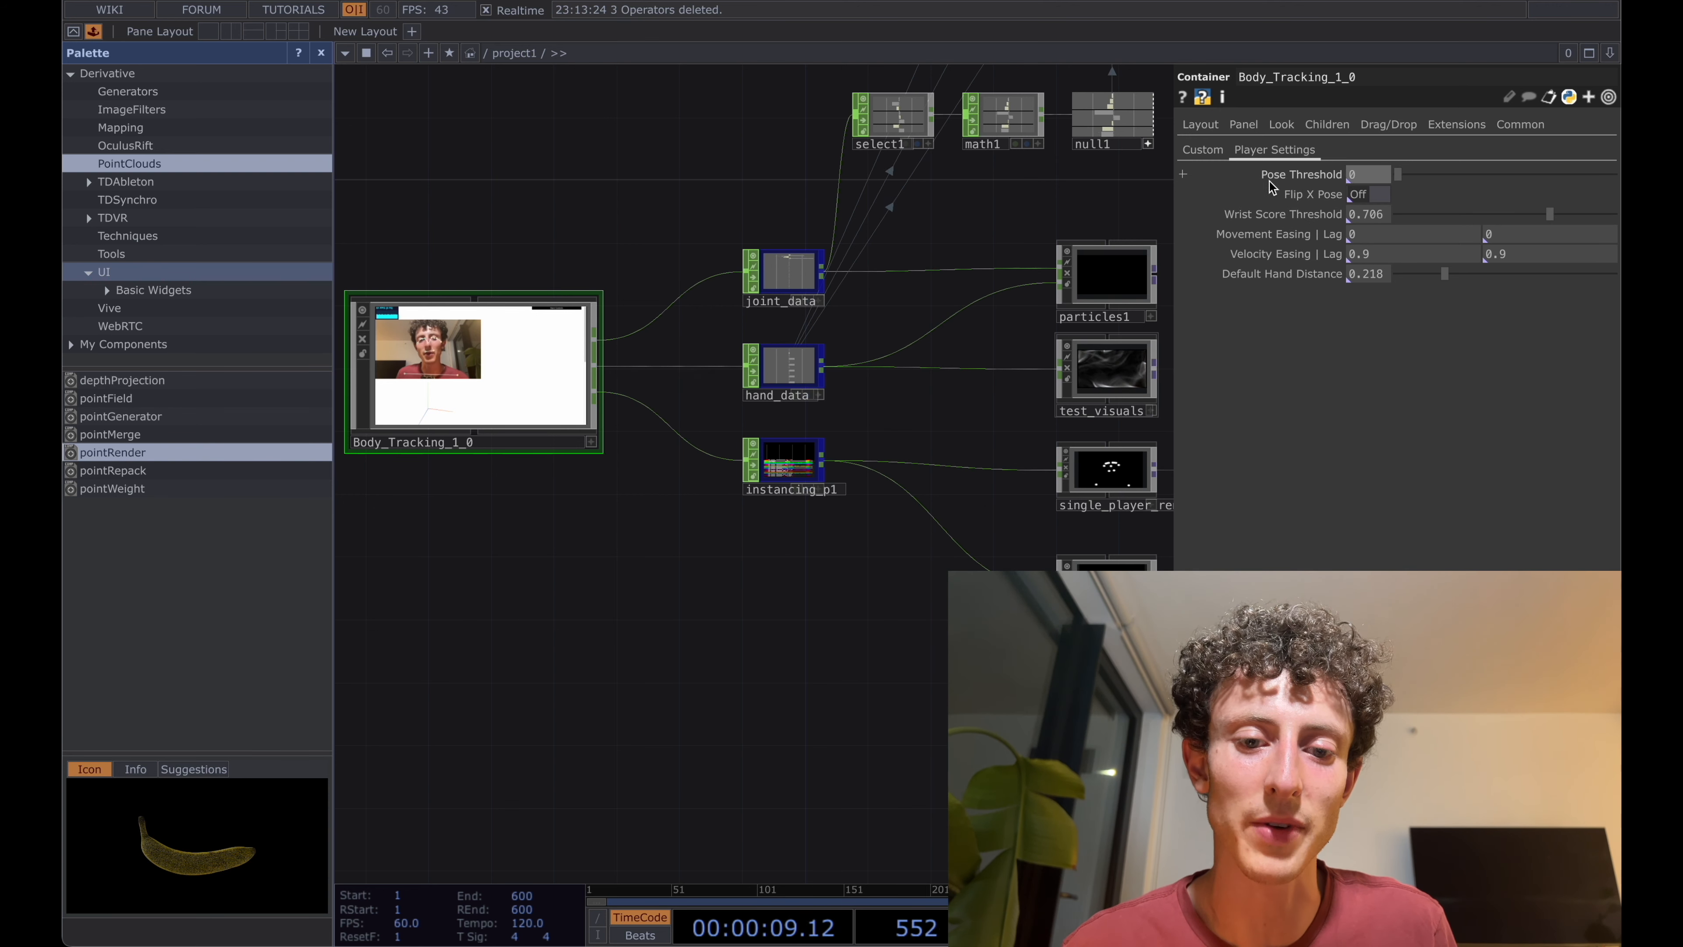
- Examine the single_player_render and multi_player_render components and the latter's player color settings
drag(718, 207, 699, 214)
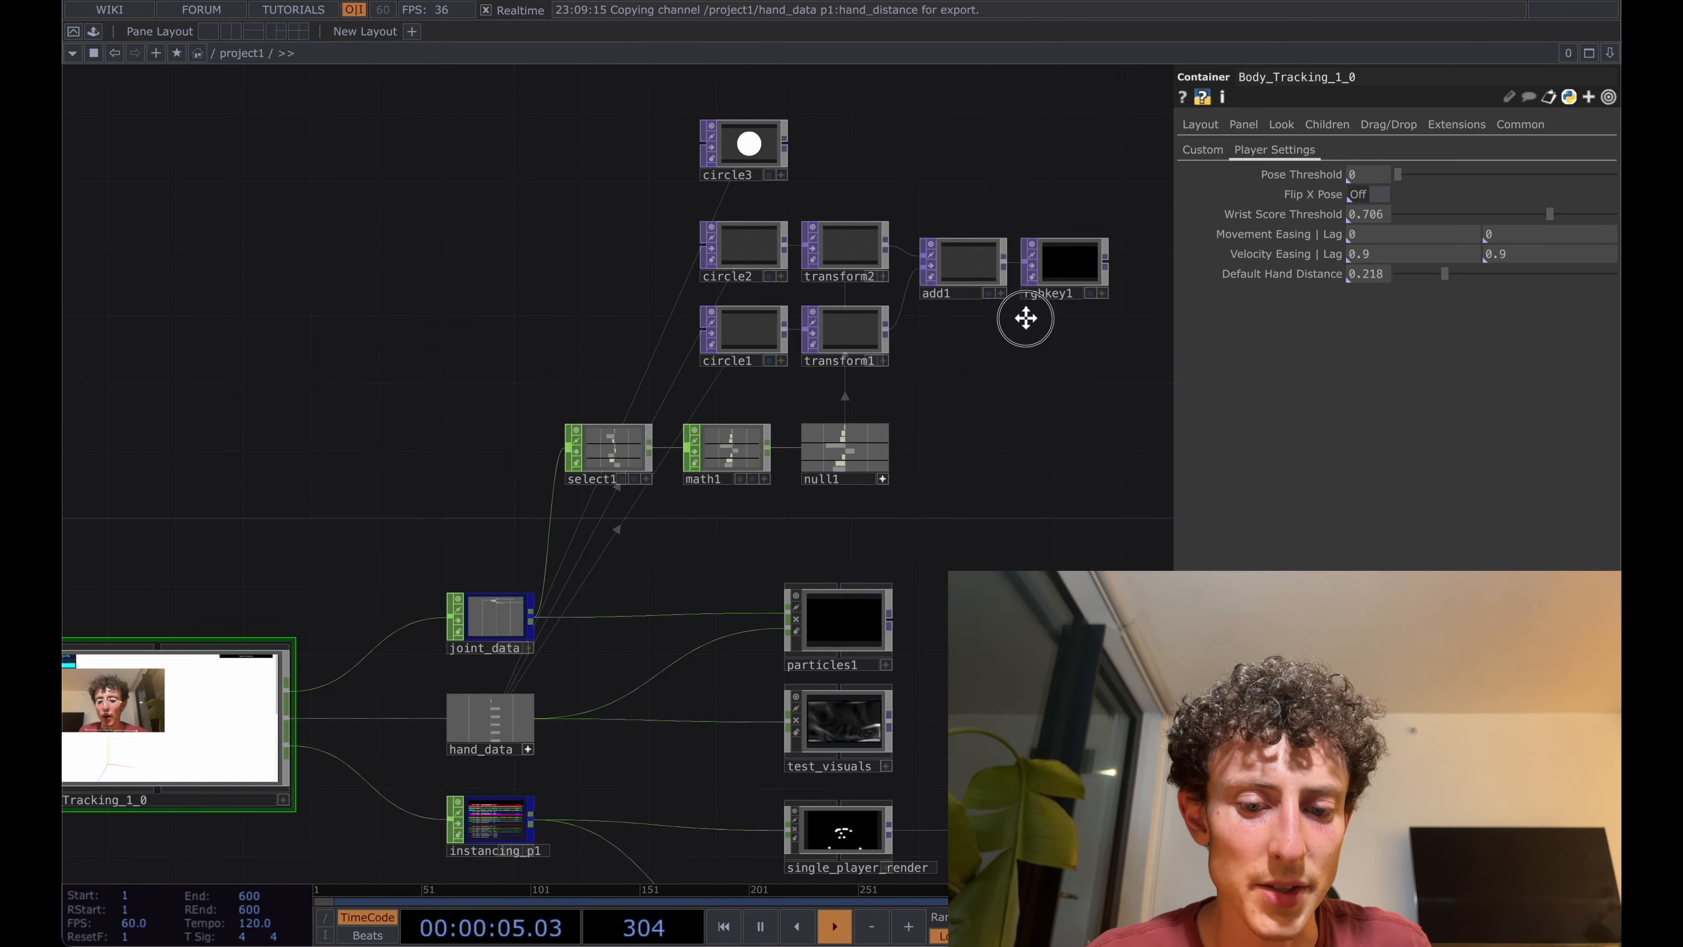
drag(1022, 316, 1042, 123)
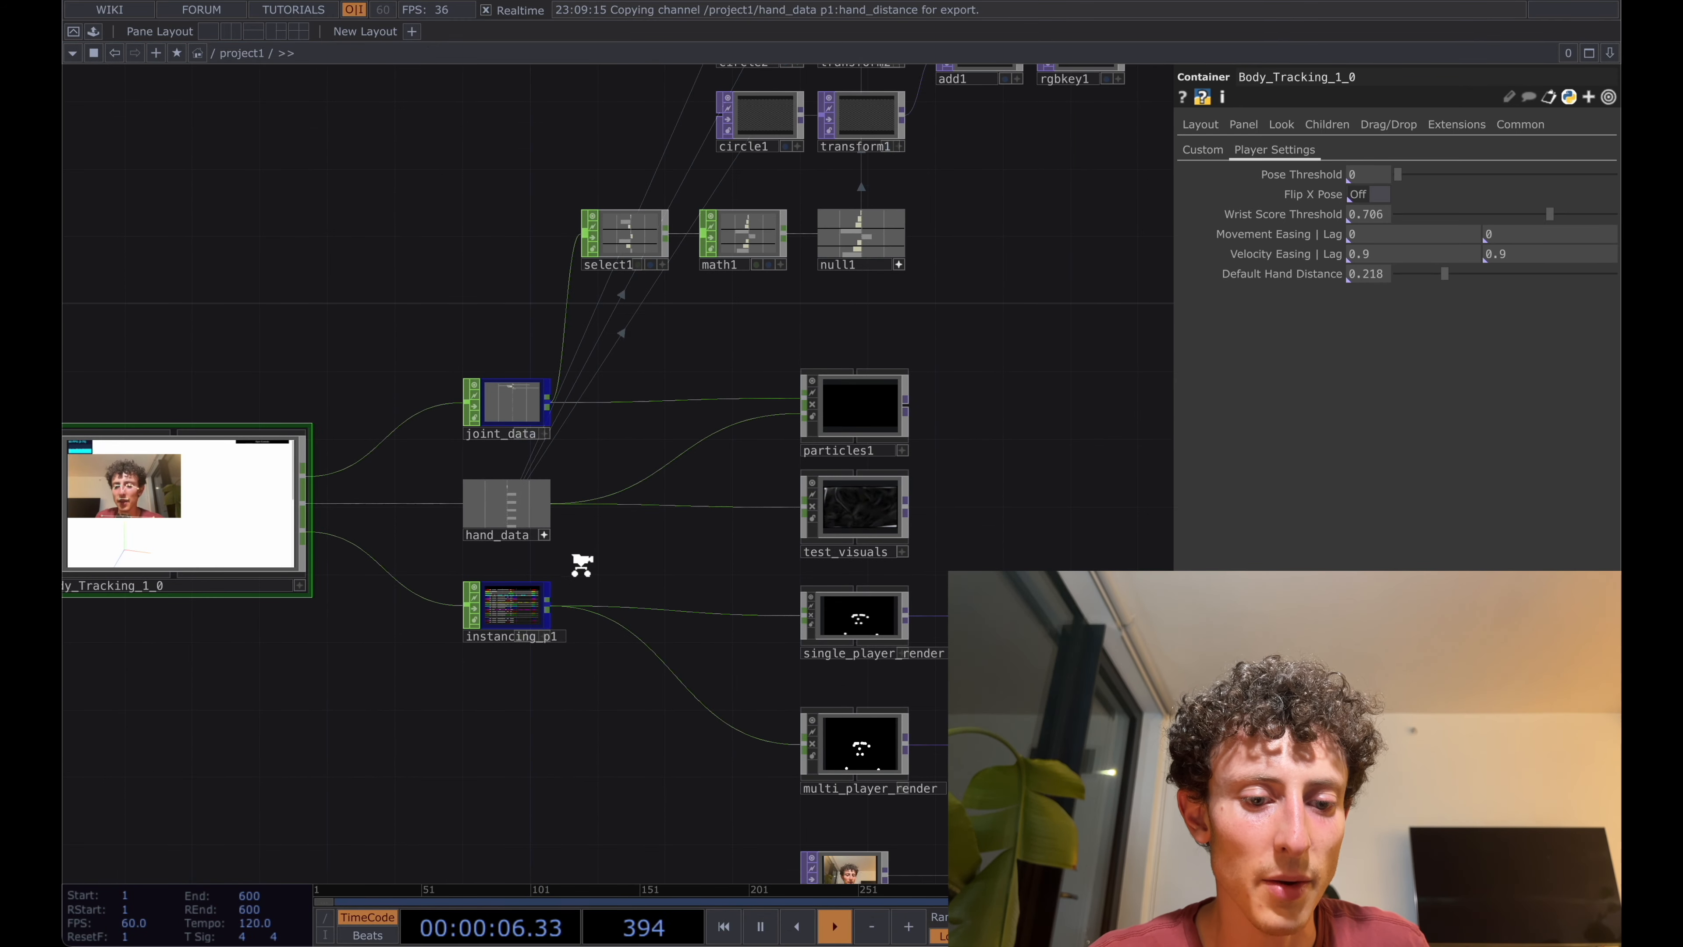
scroll(582, 564, up, 3)
drag(630, 492, 627, 349)
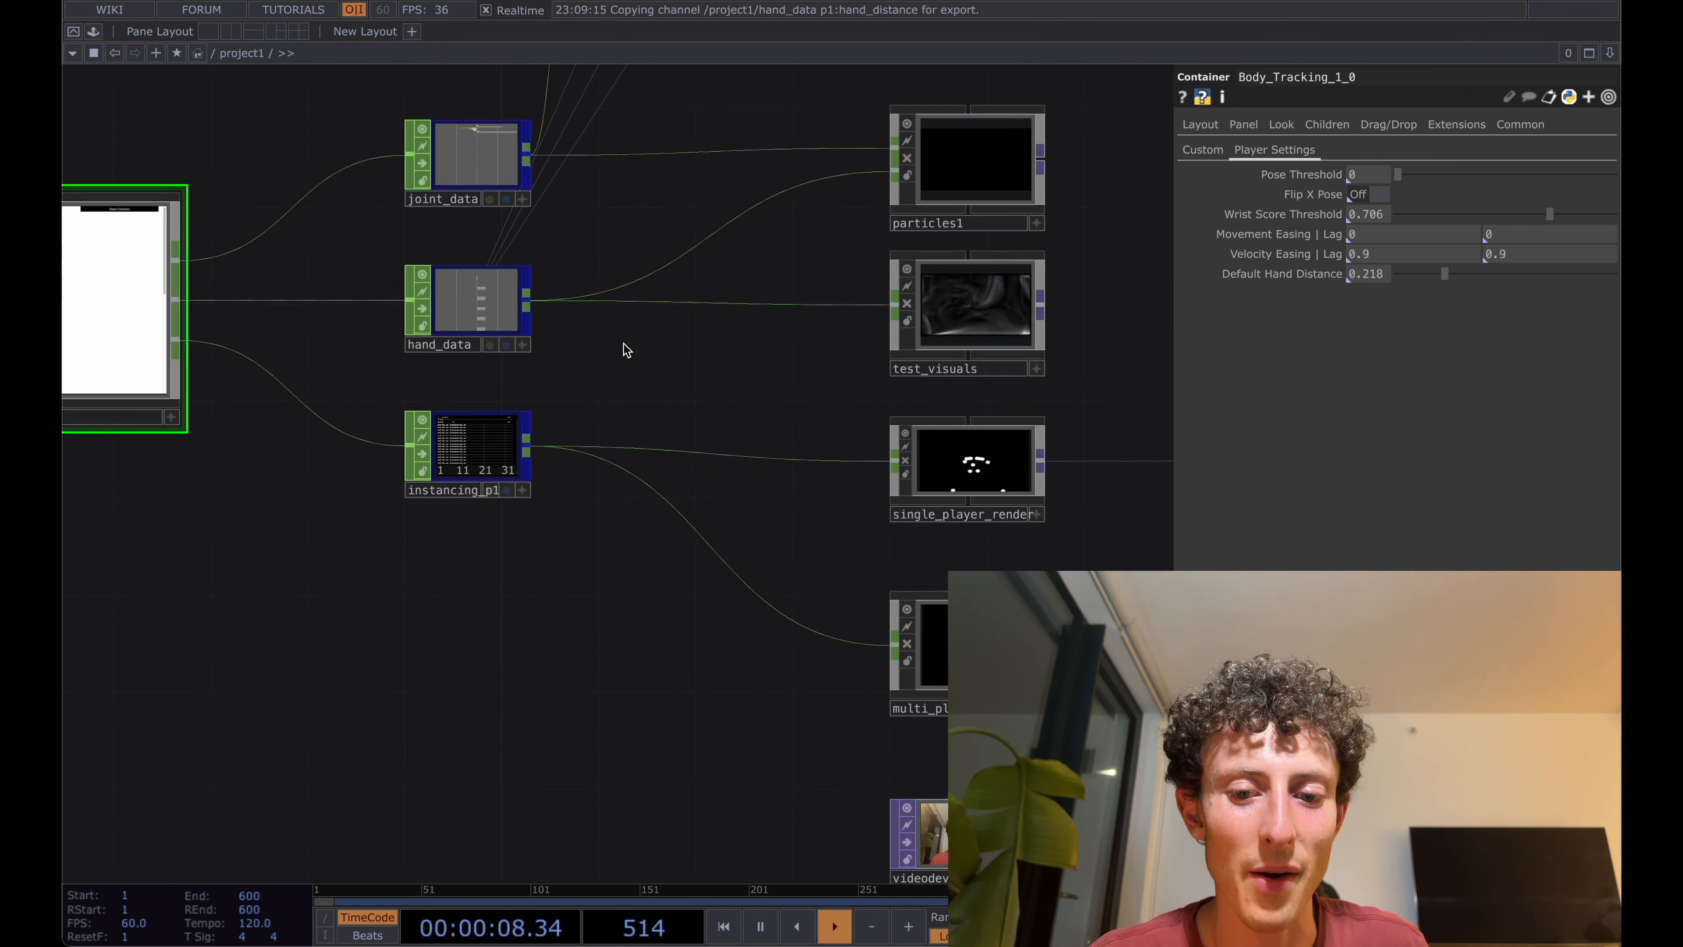
click(973, 461)
click(920, 640)
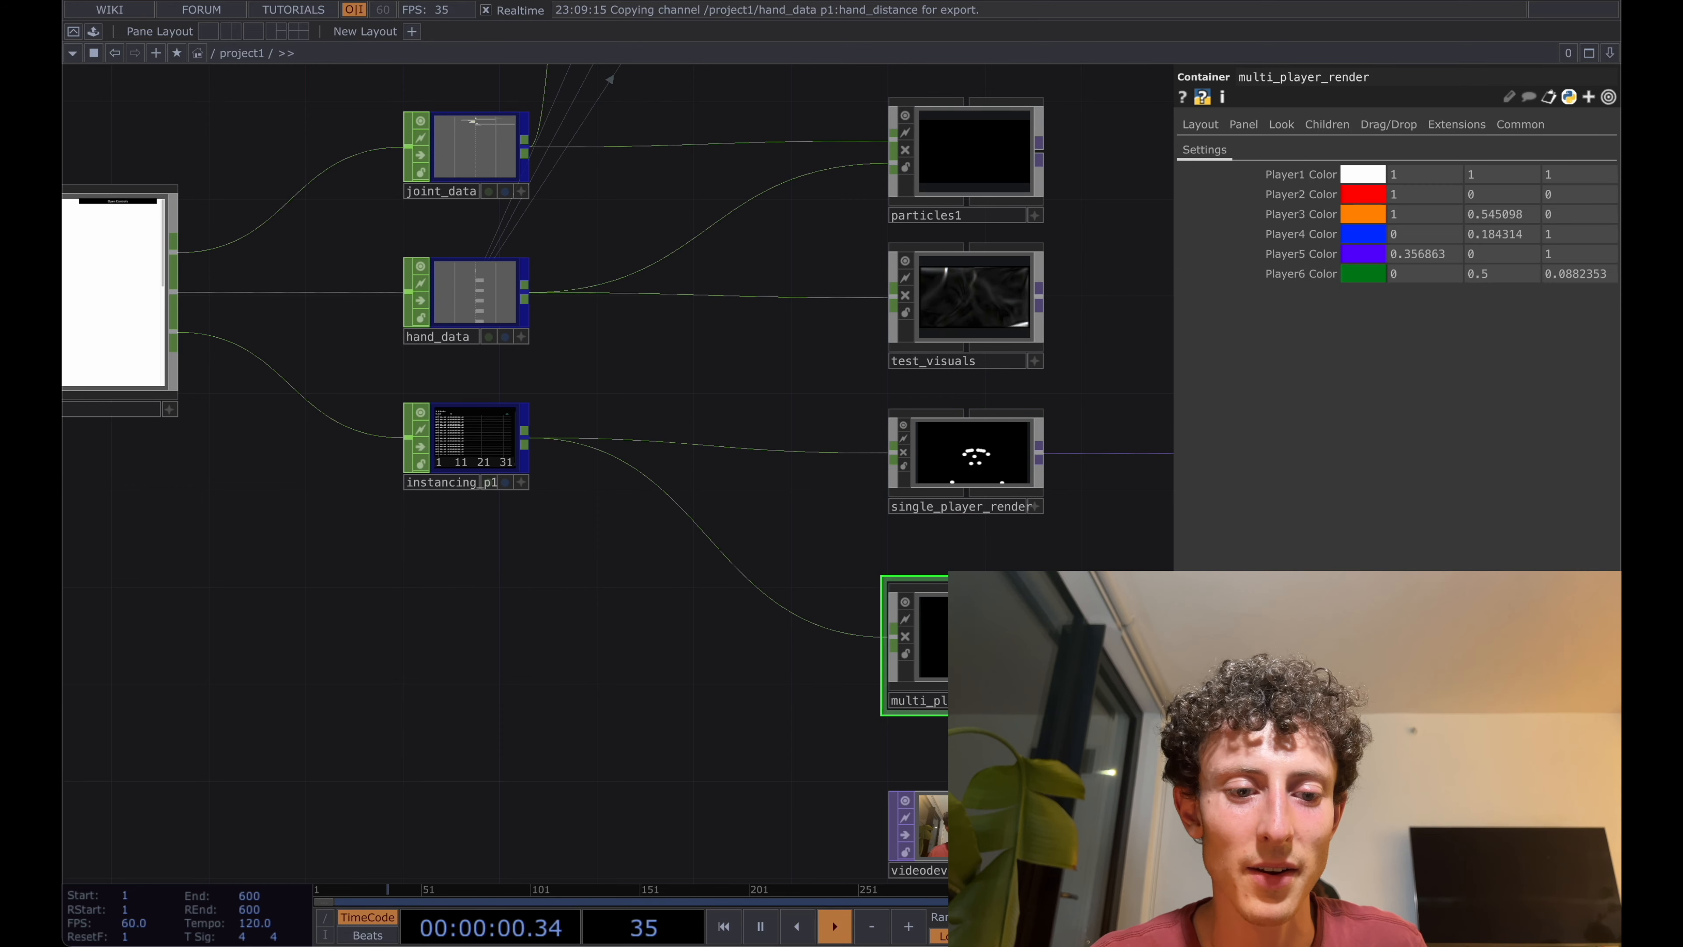
- Inspect the channels inside instancing_p1 and reopen Body_Tracking_1_0's player settings
click(448, 442)
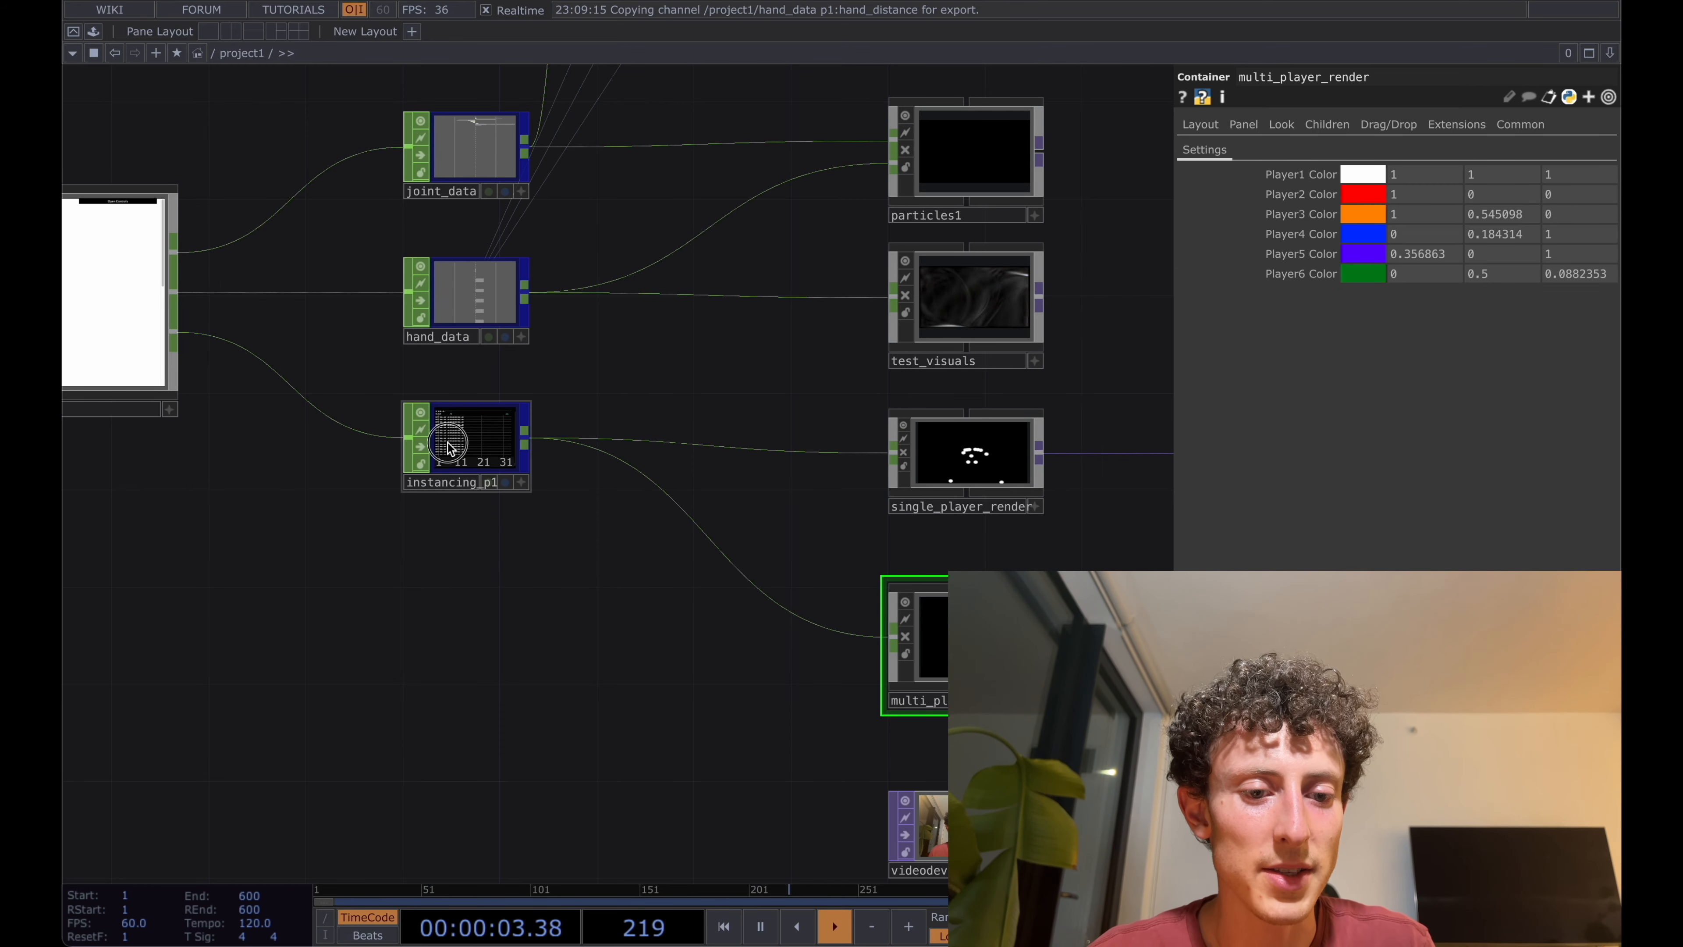
scroll(448, 443, up, 5)
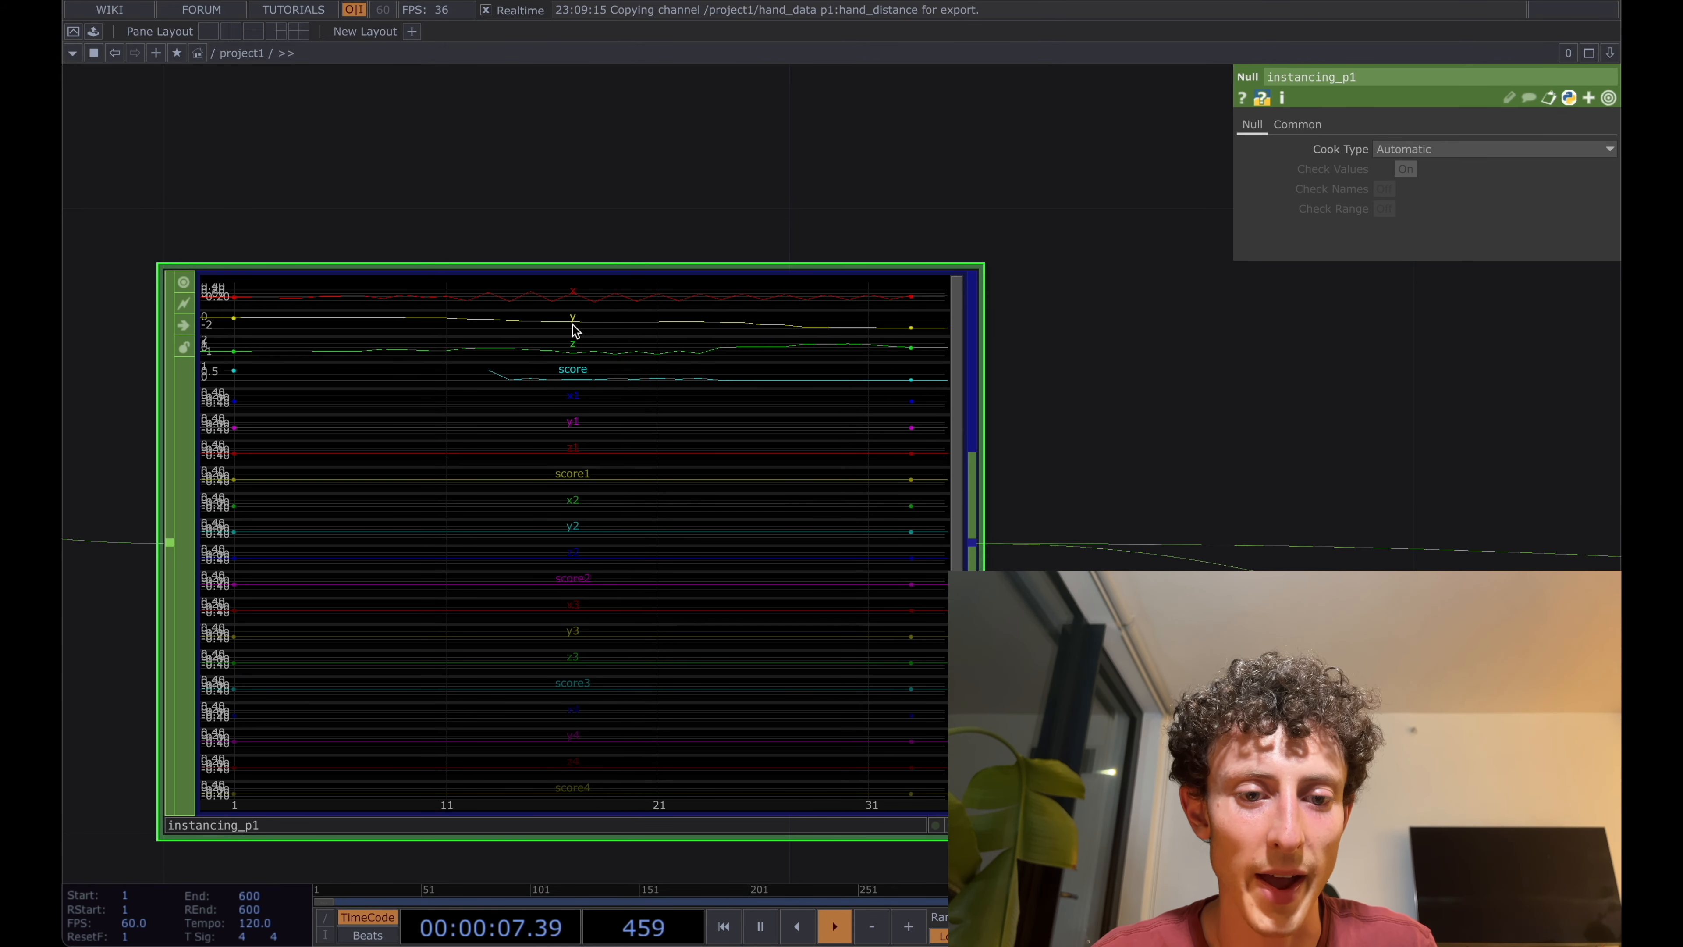
scroll(577, 393, down, 6)
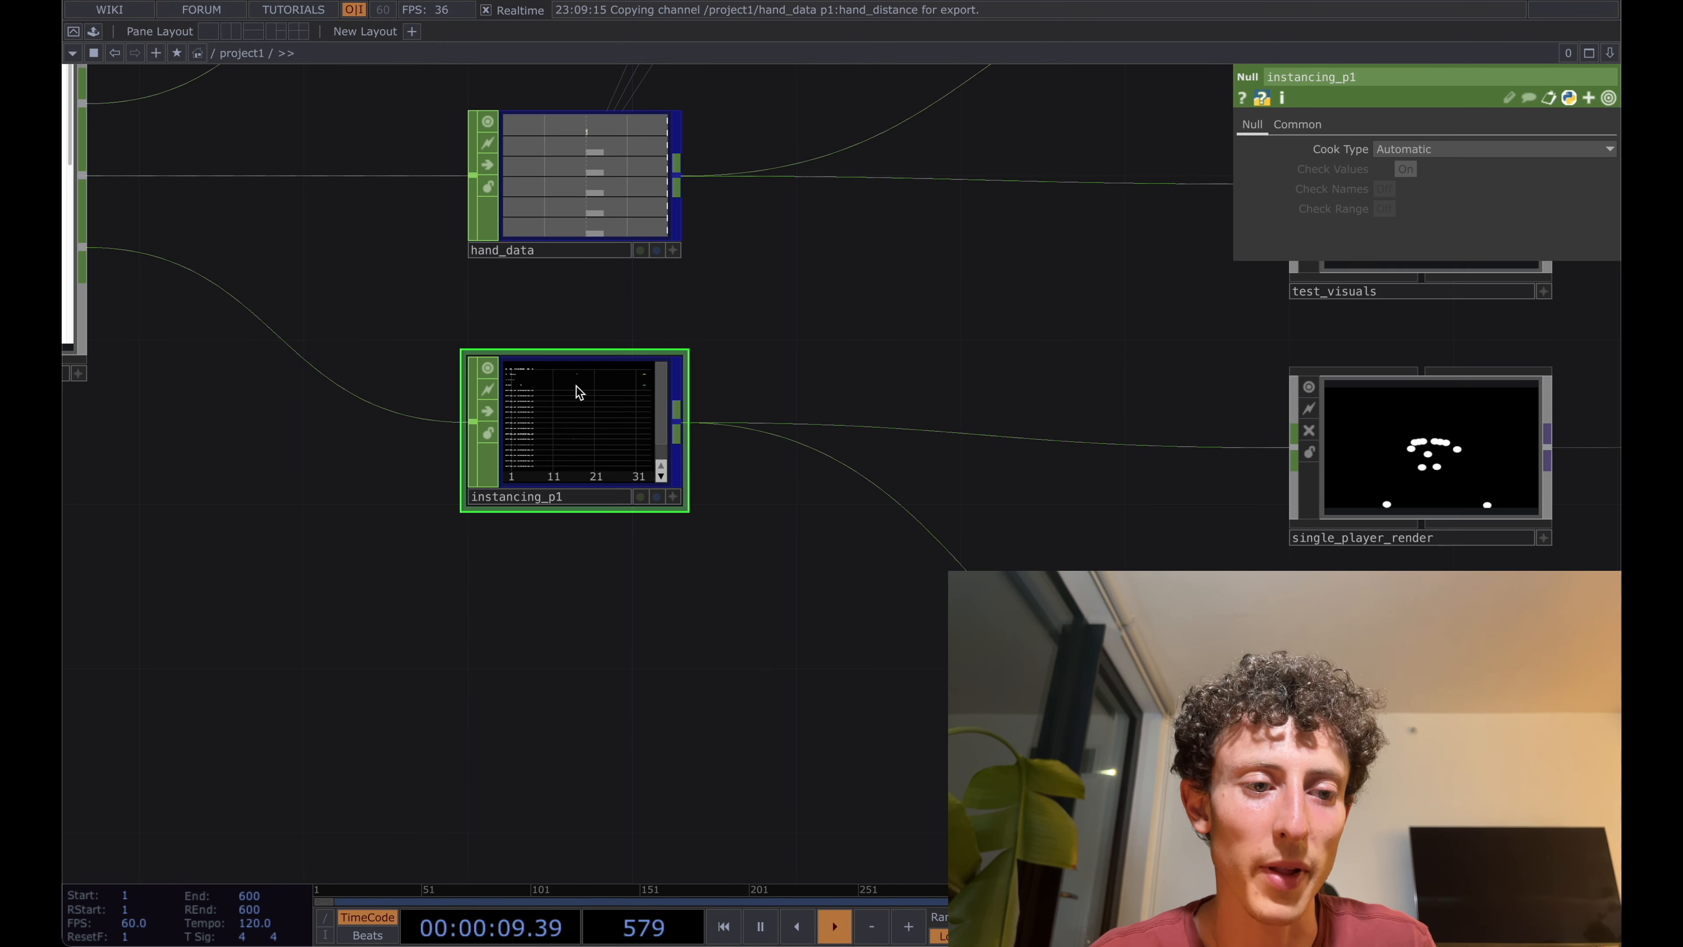
click(216, 283)
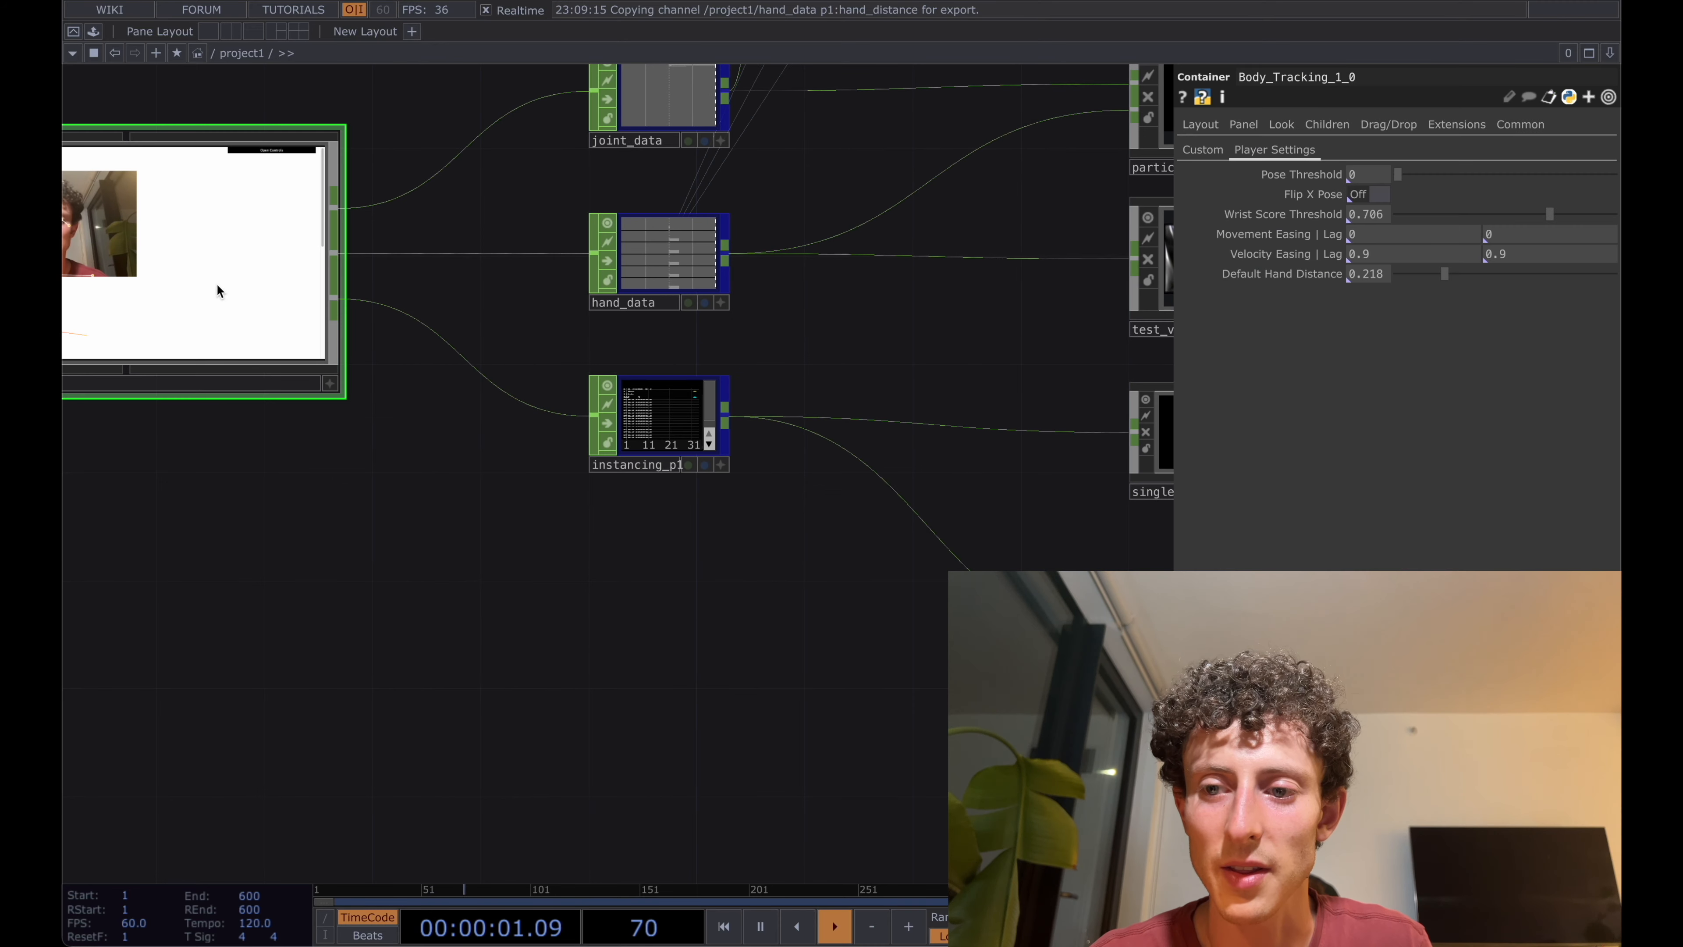
- Examine the pose model options in Body_Tracking_1_0's custom settings and the channels inside instancing_p1
click(1237, 151)
drag(844, 533, 873, 537)
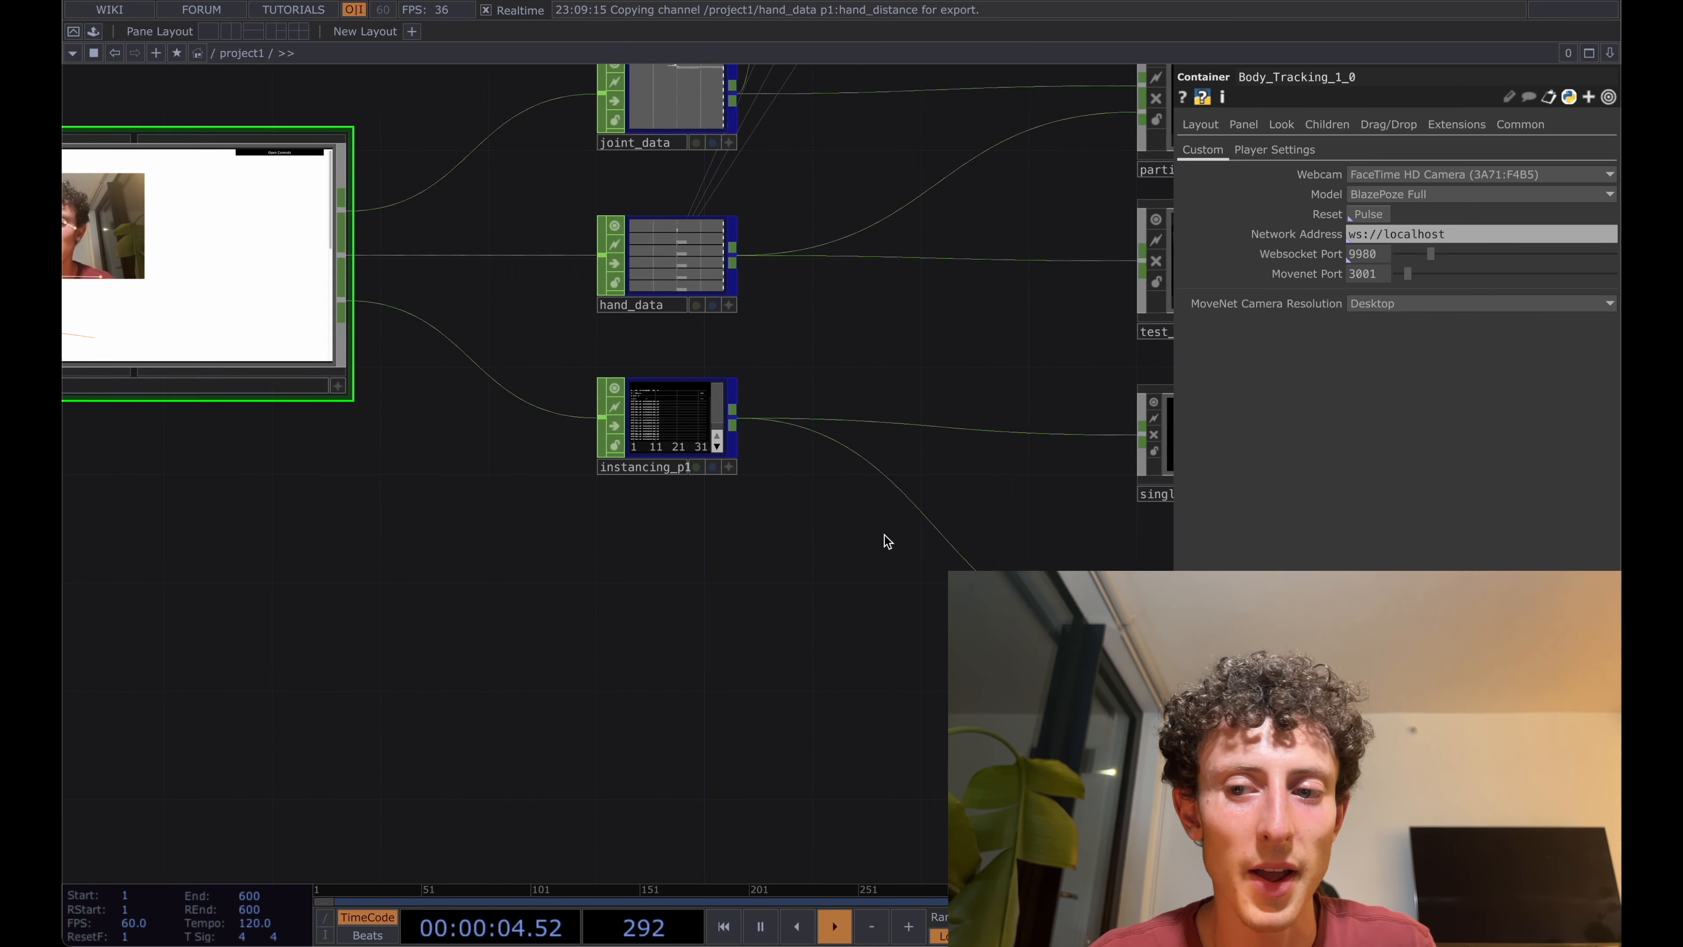
click(1438, 191)
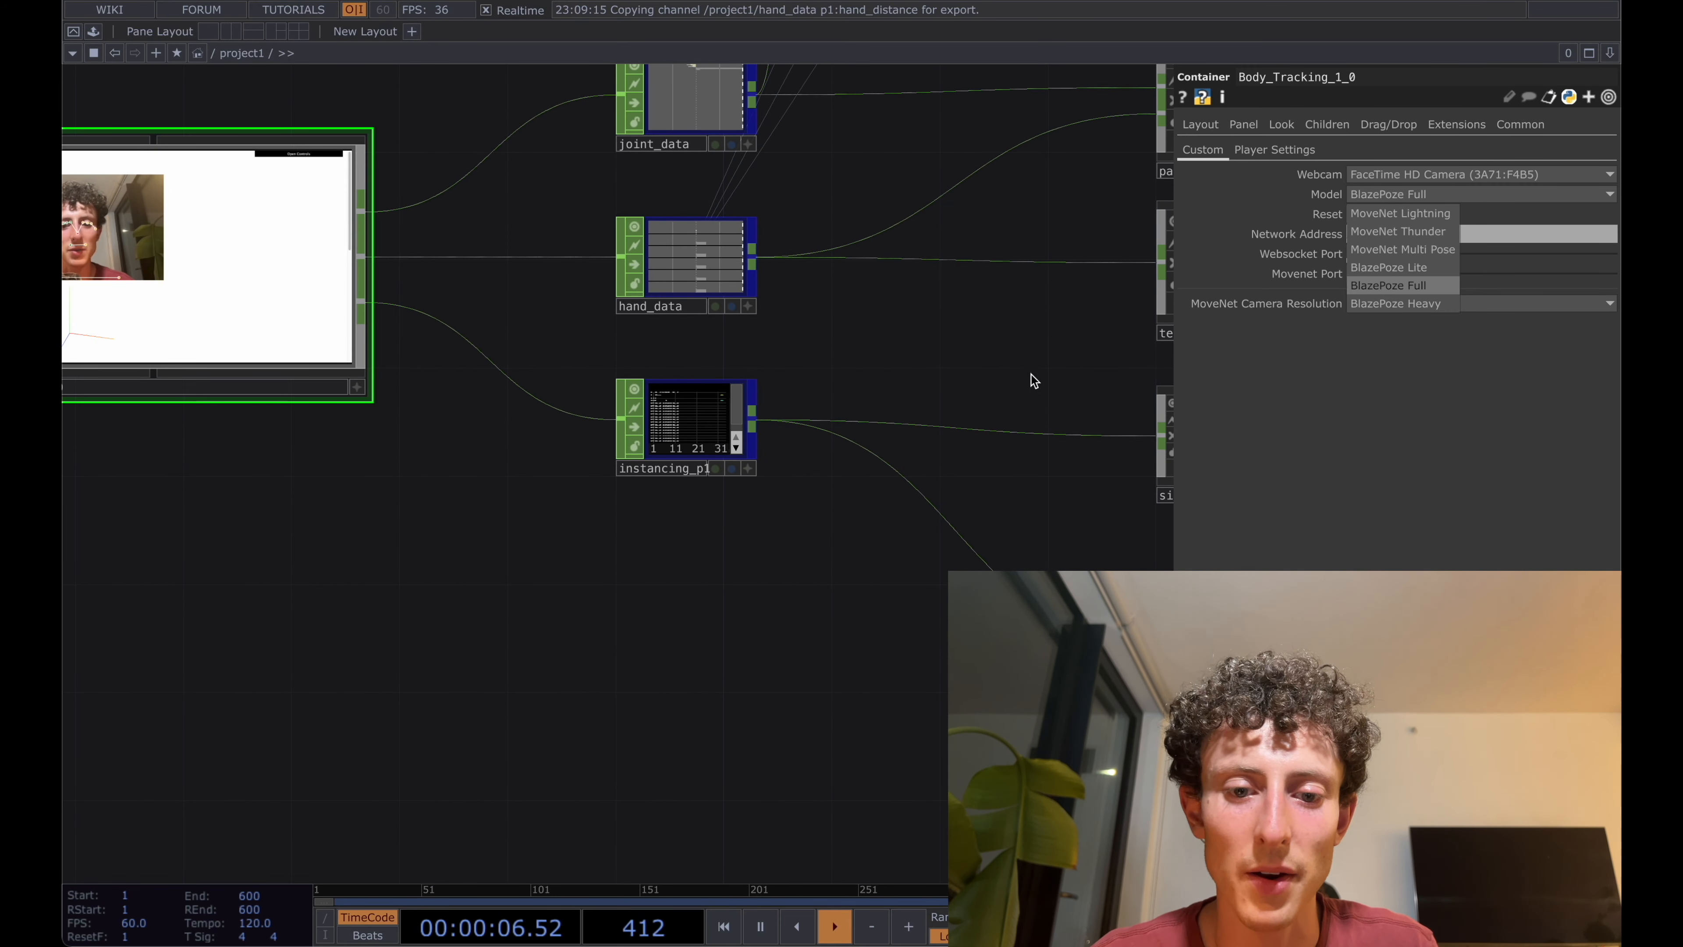
scroll(785, 368, up, 6)
scroll(815, 293, up, 5)
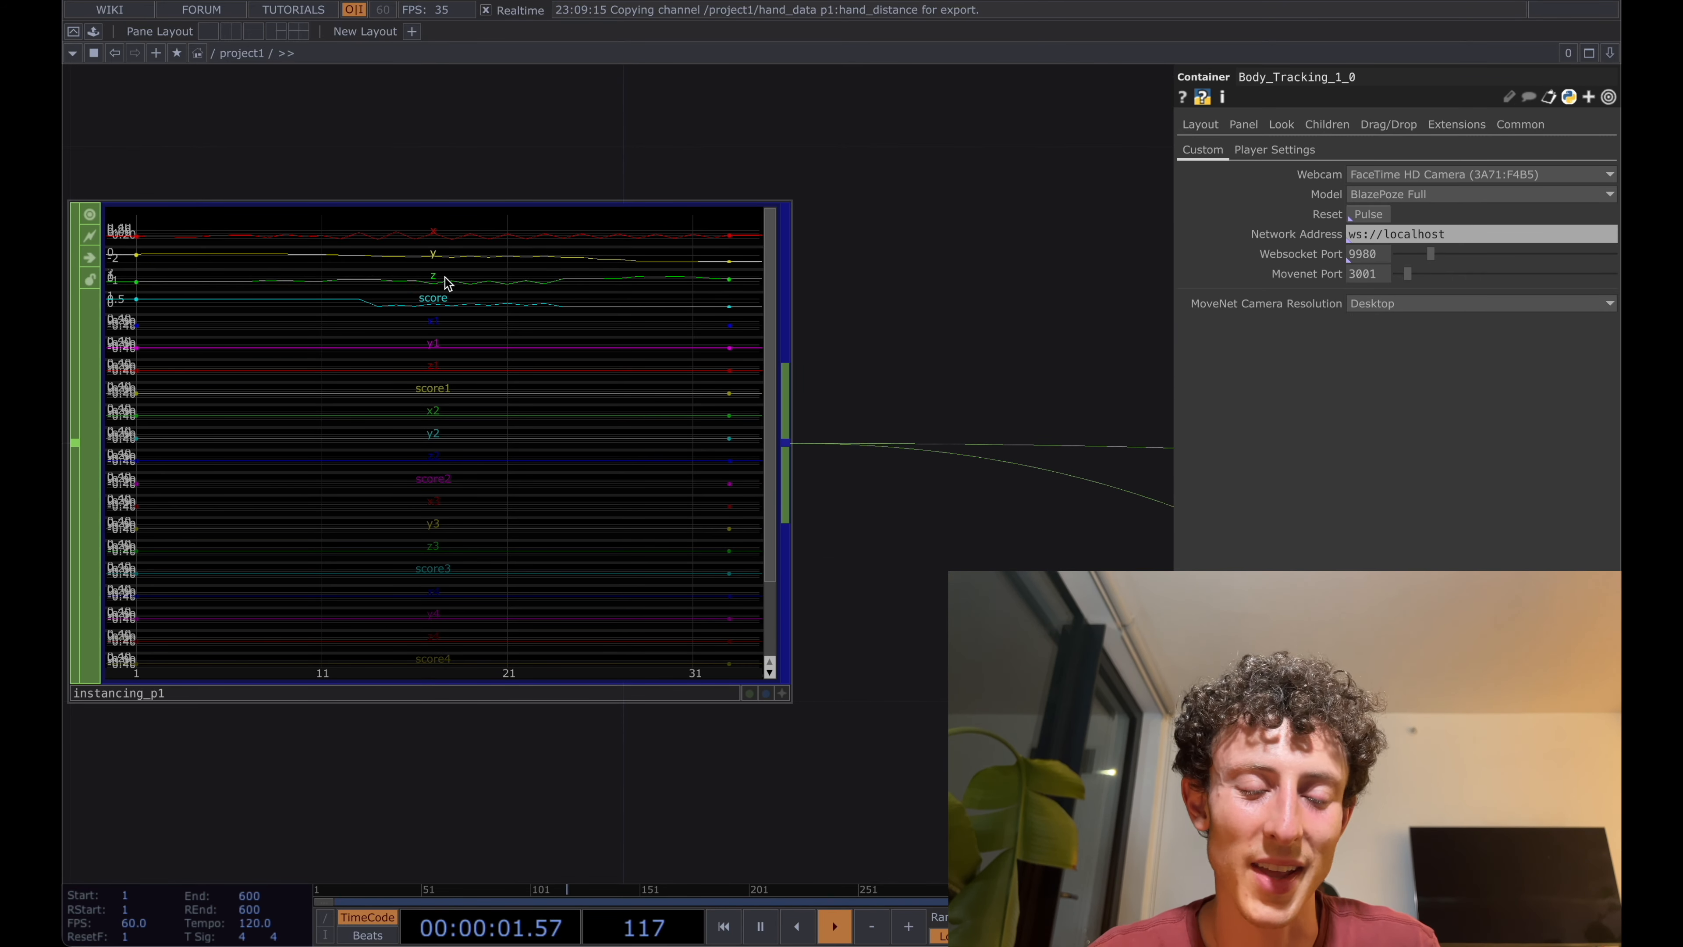
scroll(1046, 254, down, 2)
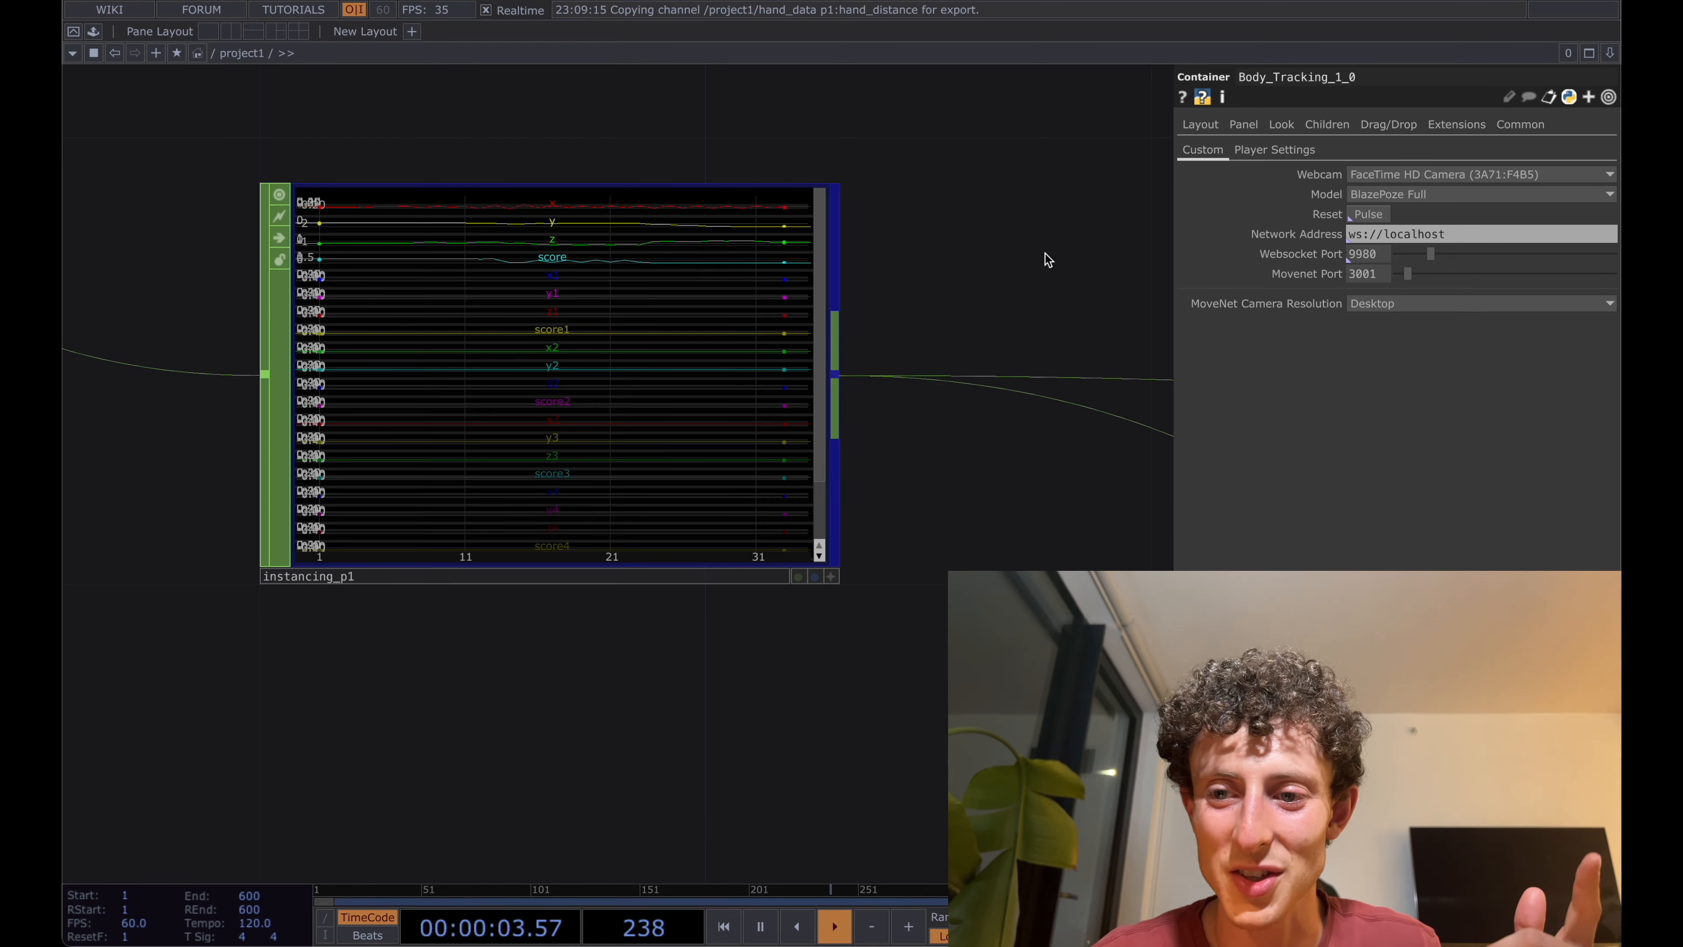
scroll(1045, 252, left, 2)
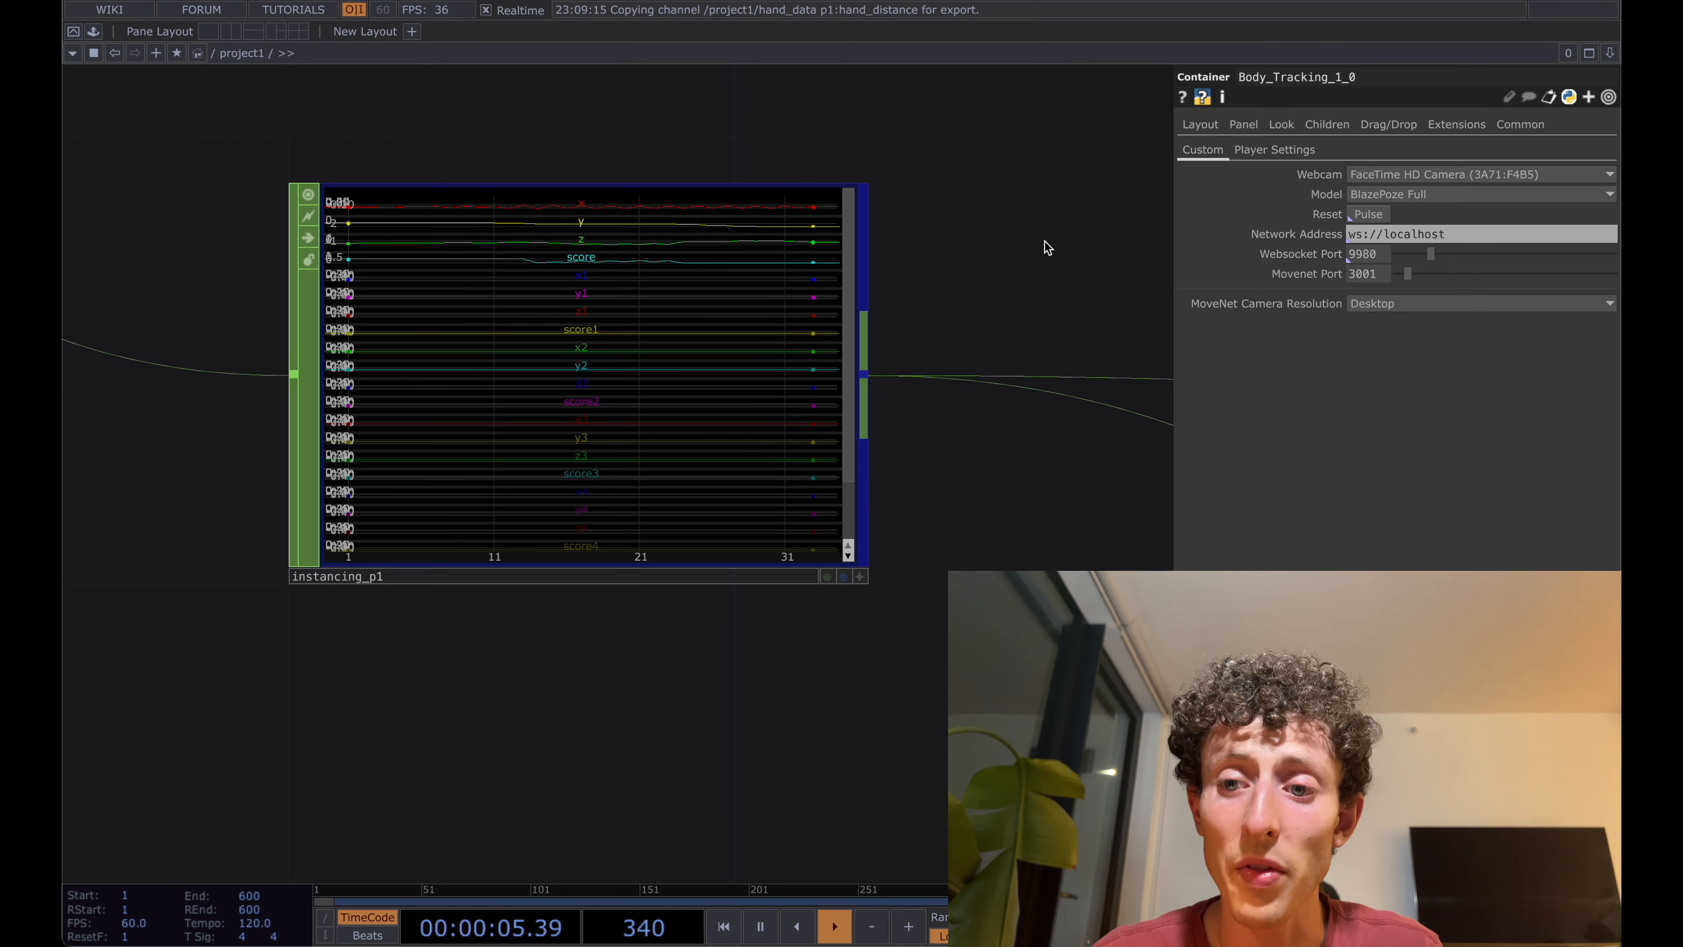
- Try the MoveNet Thunder model while checking the instancing_p1 channels, and return the model to BlazePoze Full
click(1434, 193)
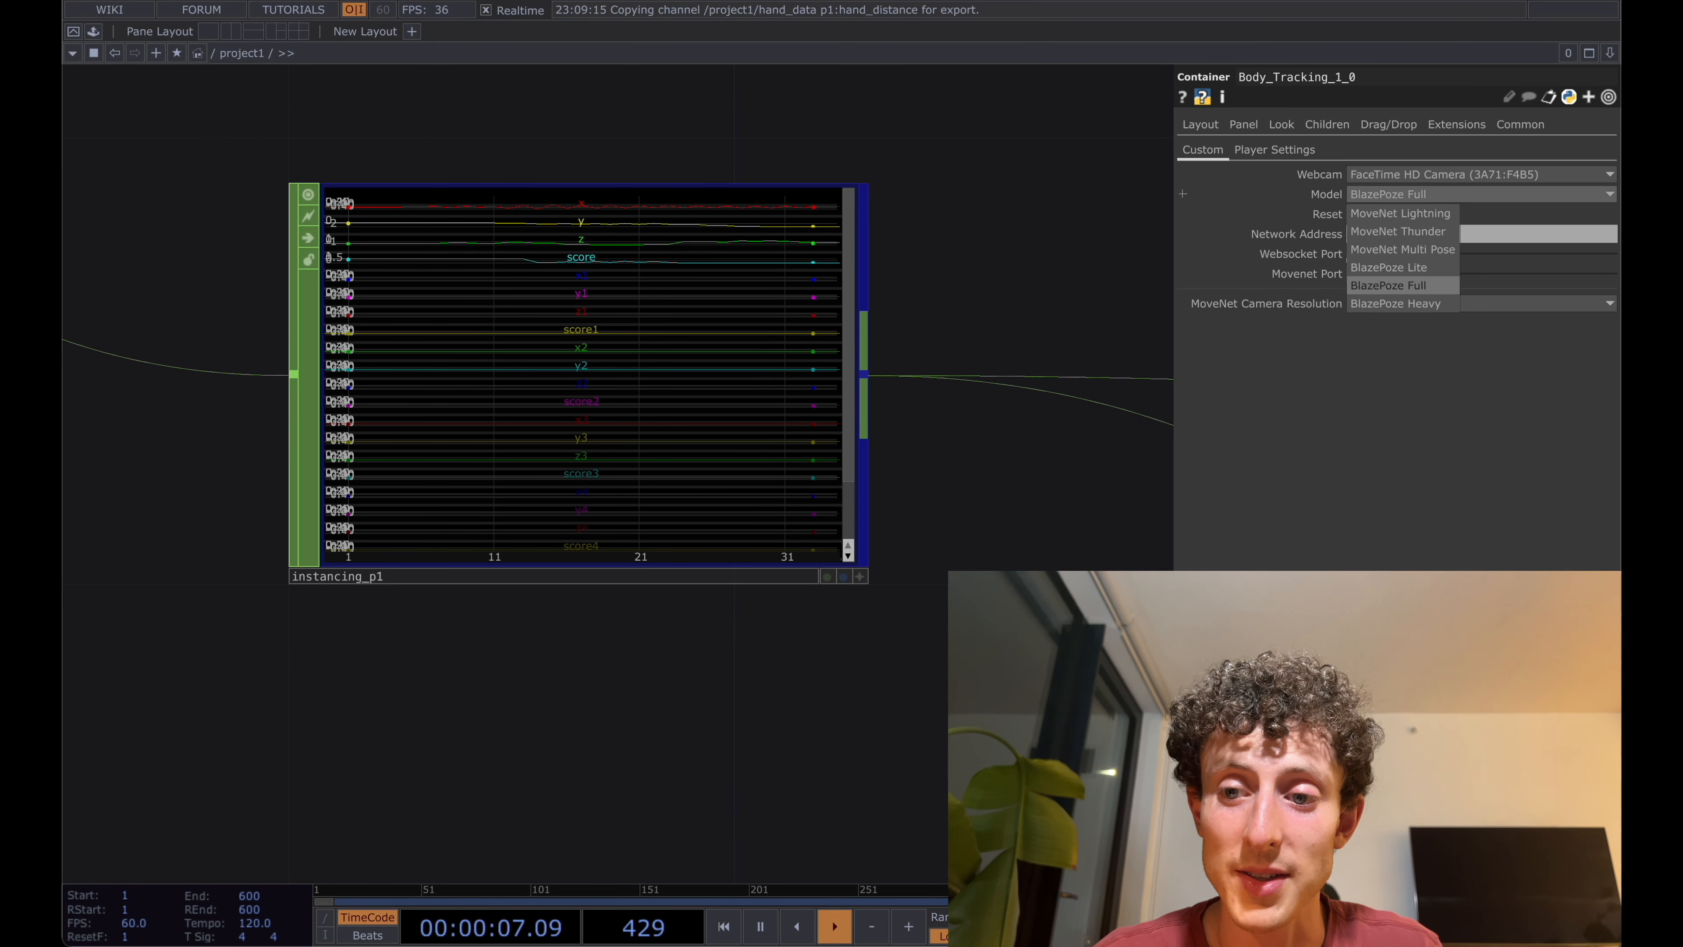
click(1400, 232)
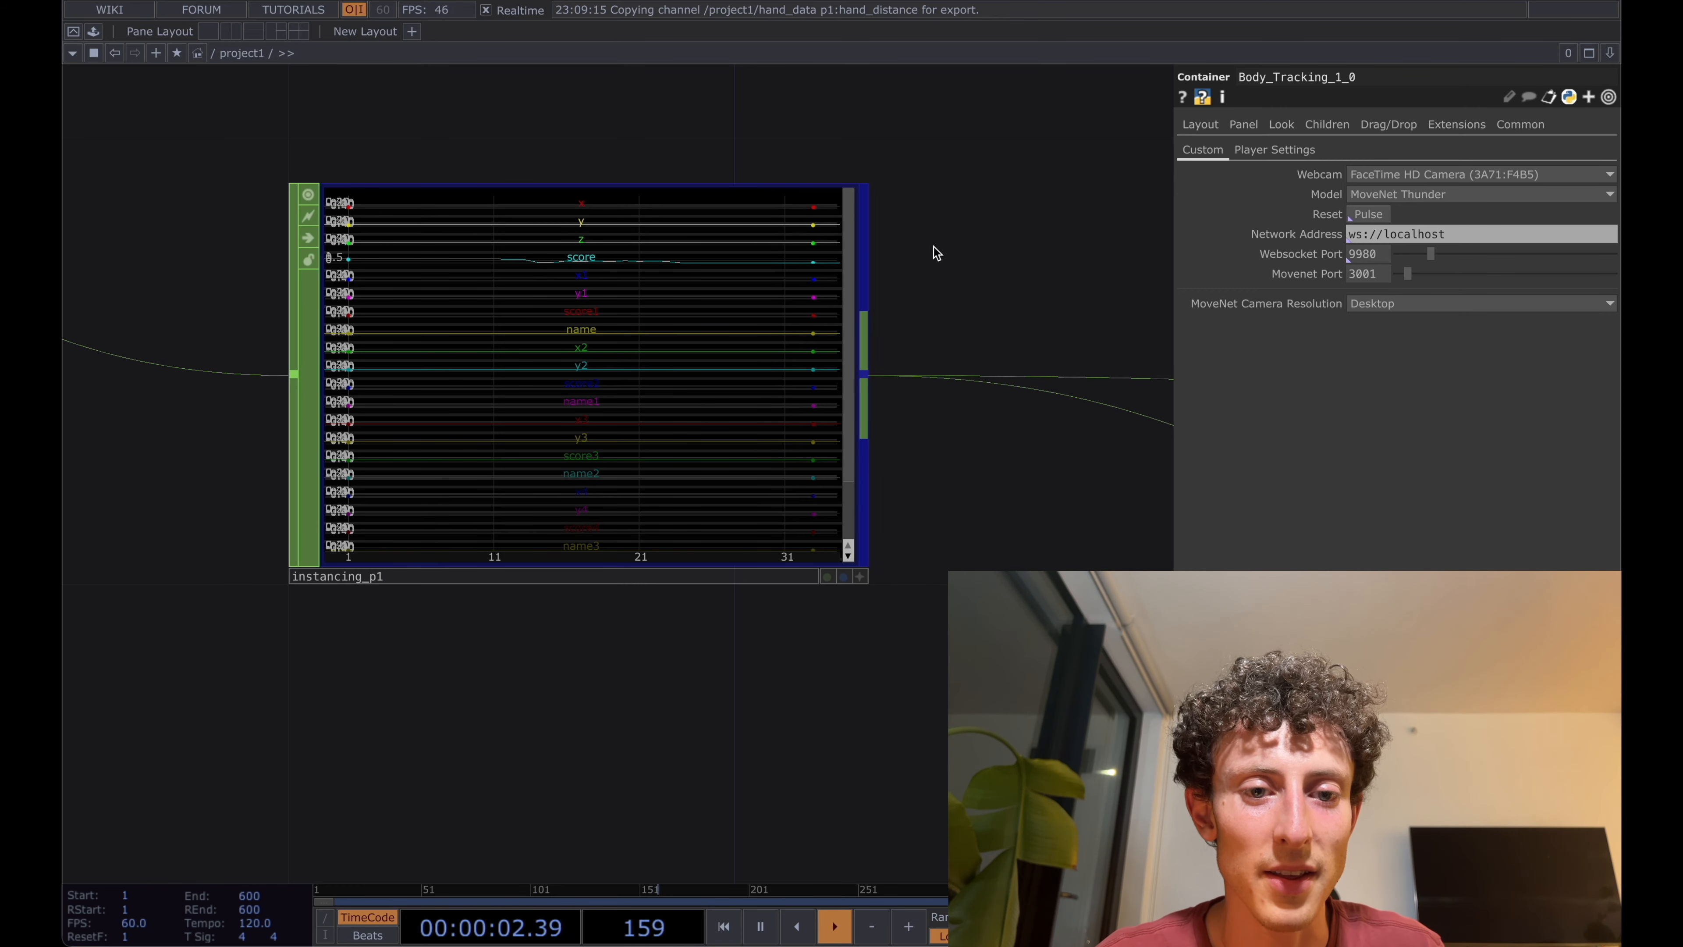
scroll(970, 256, down, 4)
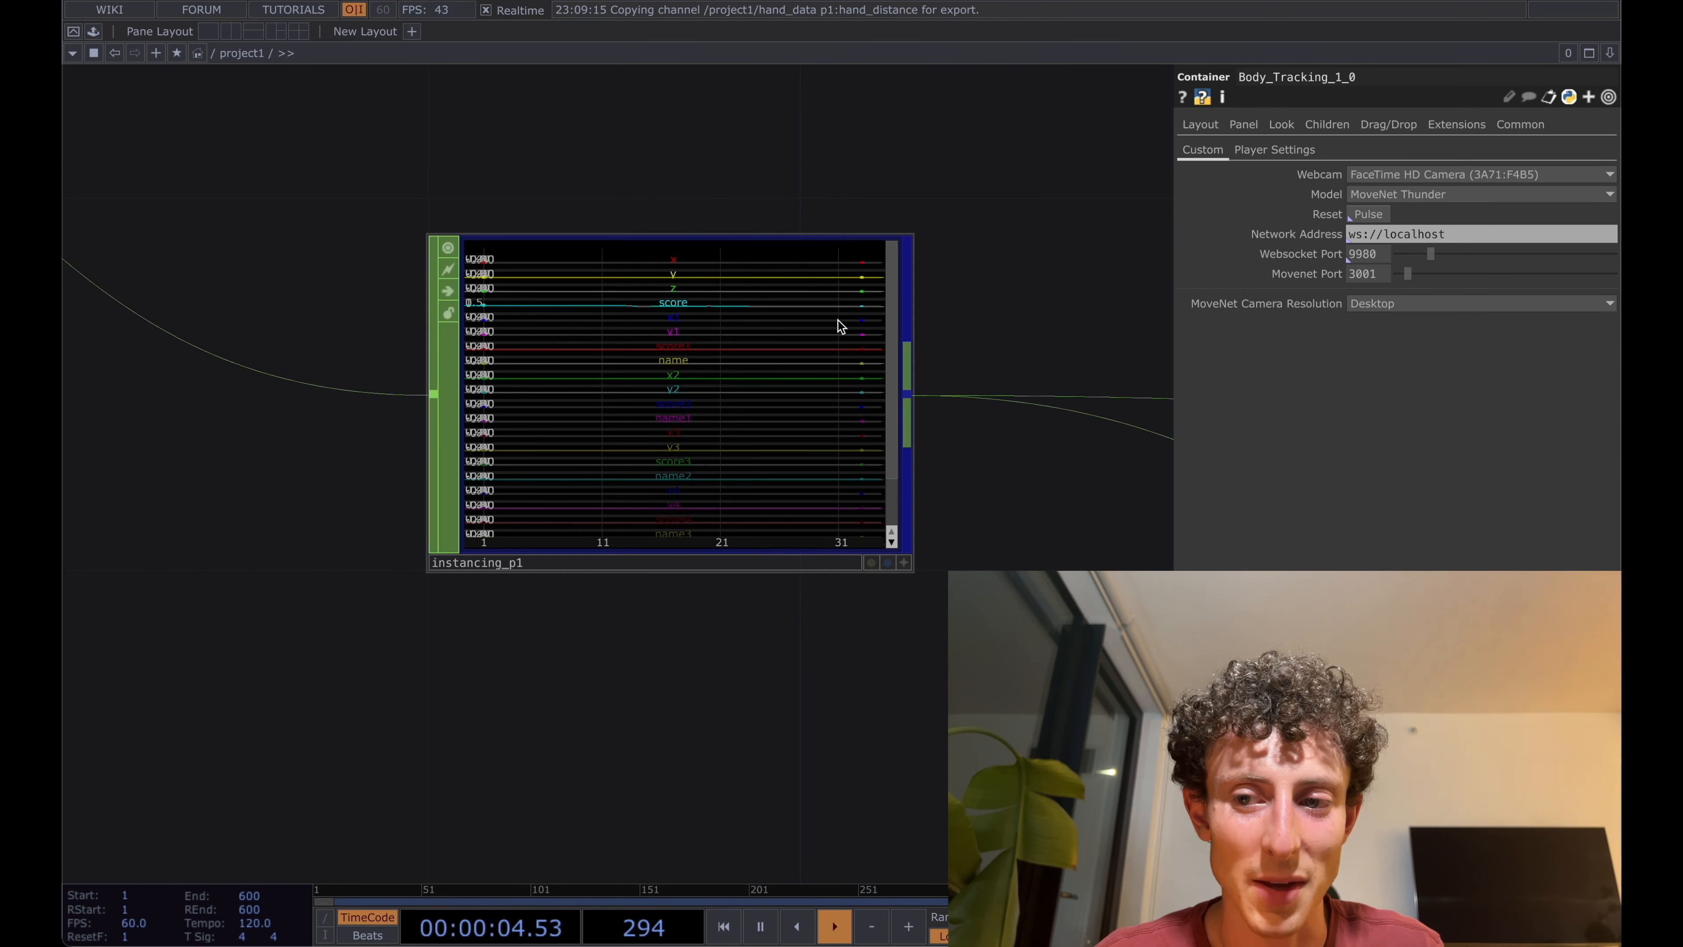
scroll(710, 343, up, 2)
scroll(710, 343, up, 1)
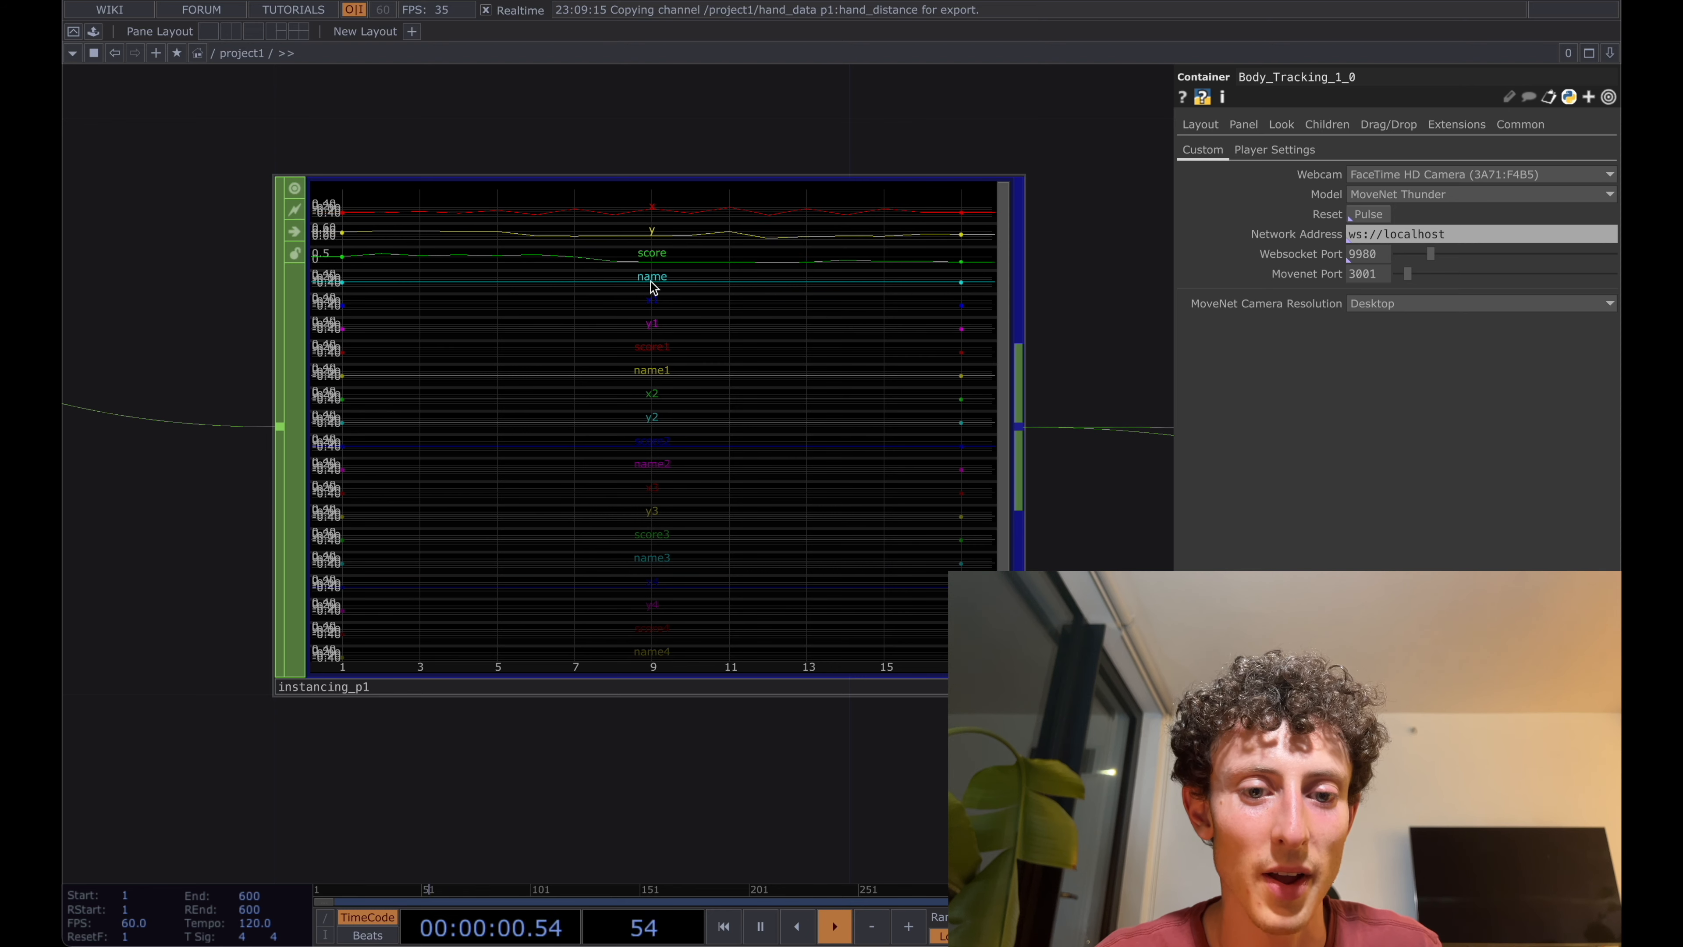
click(1421, 195)
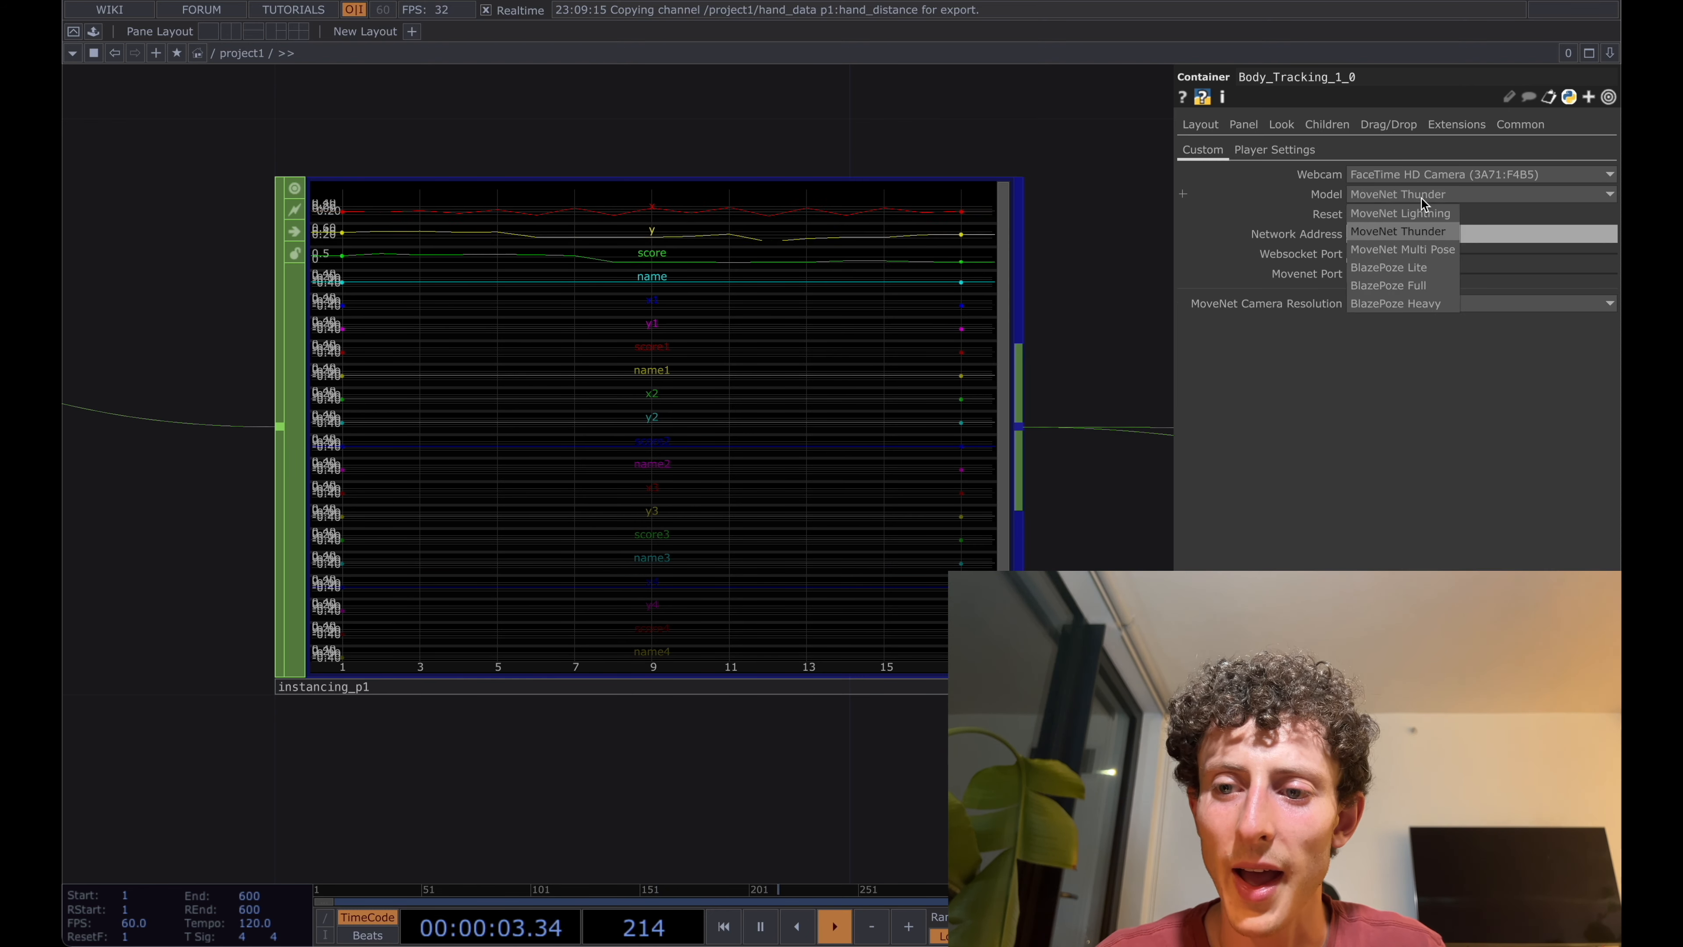
click(1423, 284)
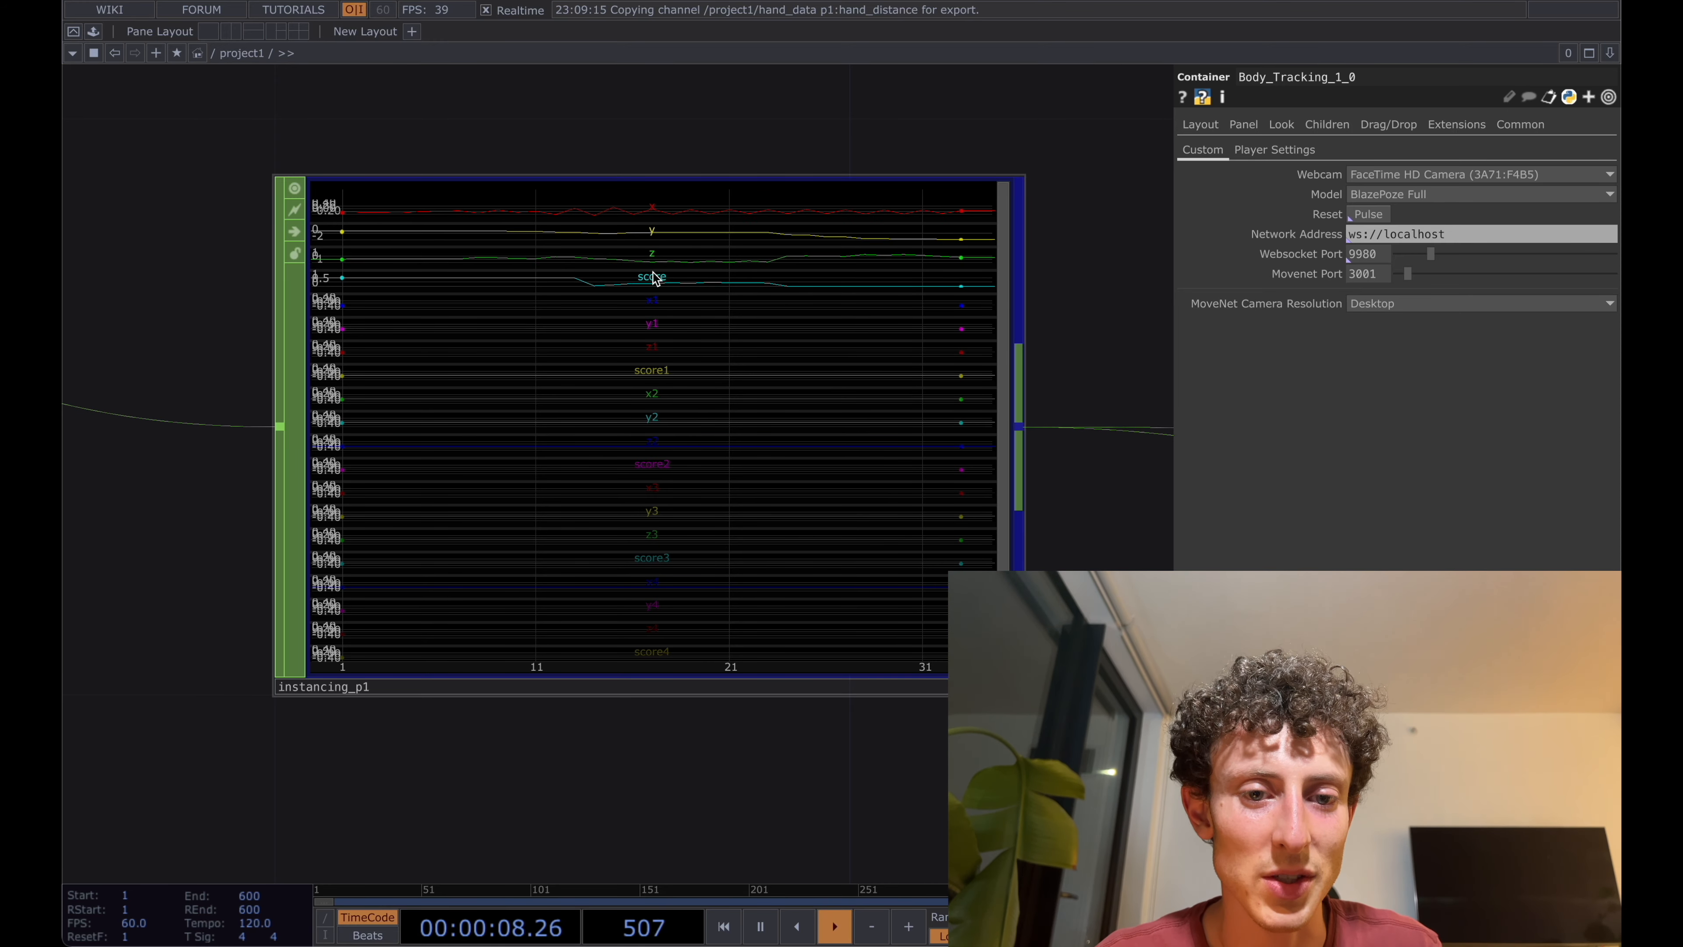
- Add a Select CHOP below instancing_p1 and feed it from instancing_p1's output
scroll(655, 292, down, 6)
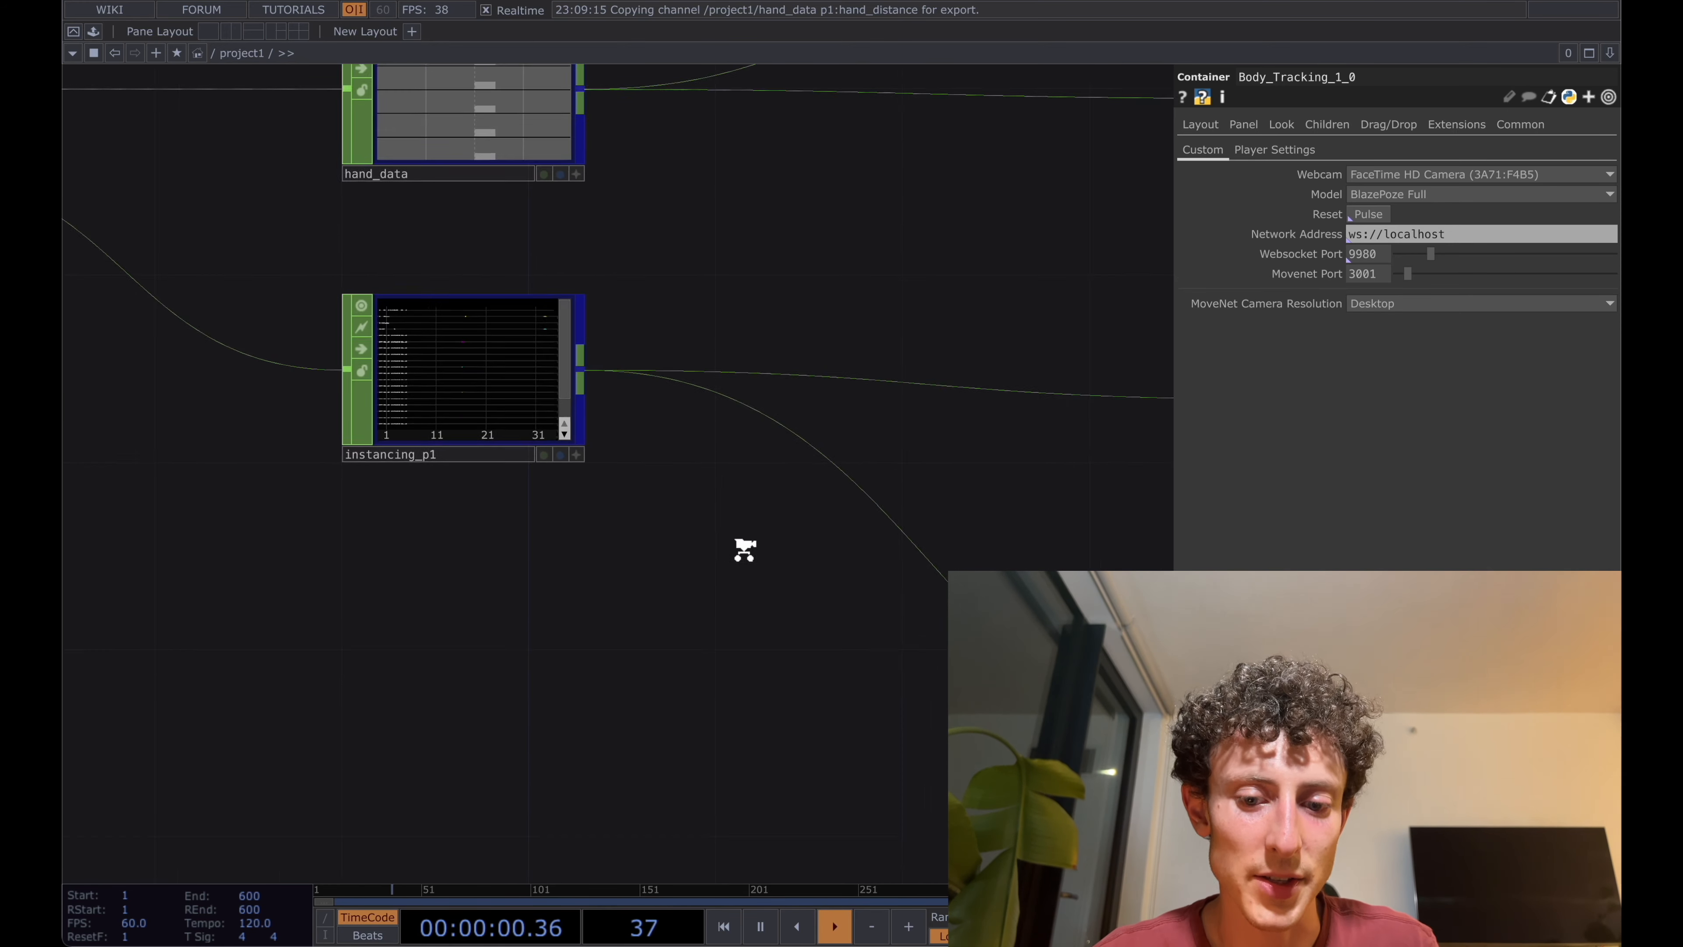
scroll(744, 549, right, 5)
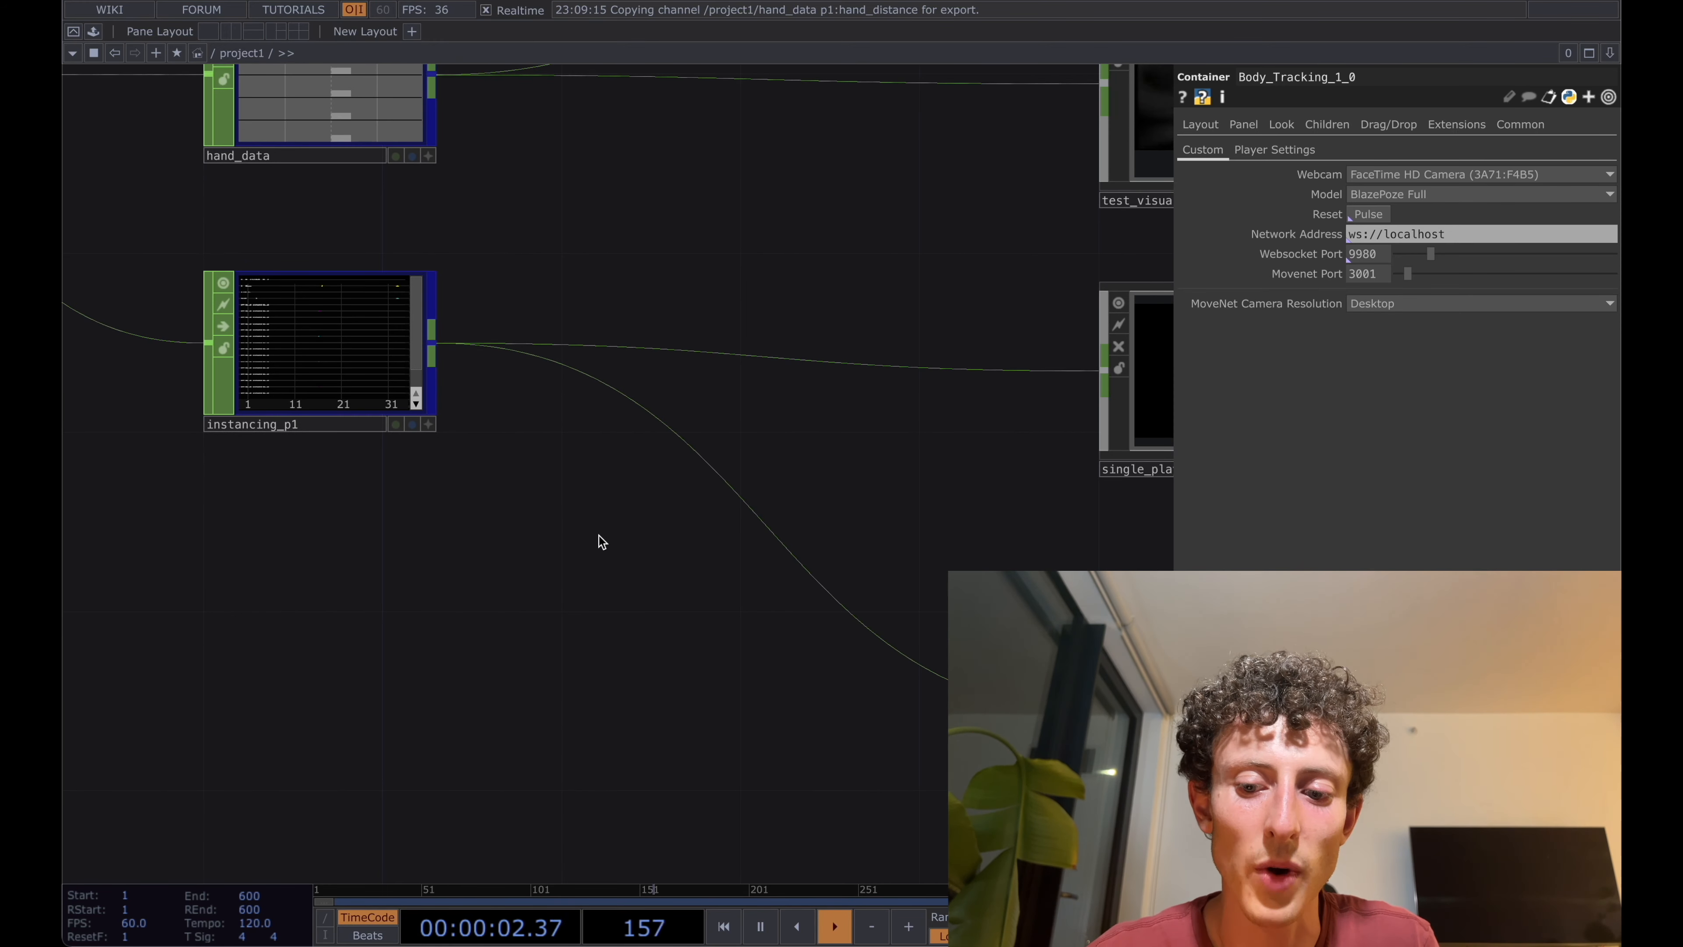
scroll(599, 537, down, 3)
scroll(583, 497, down, 2)
key(Tab)
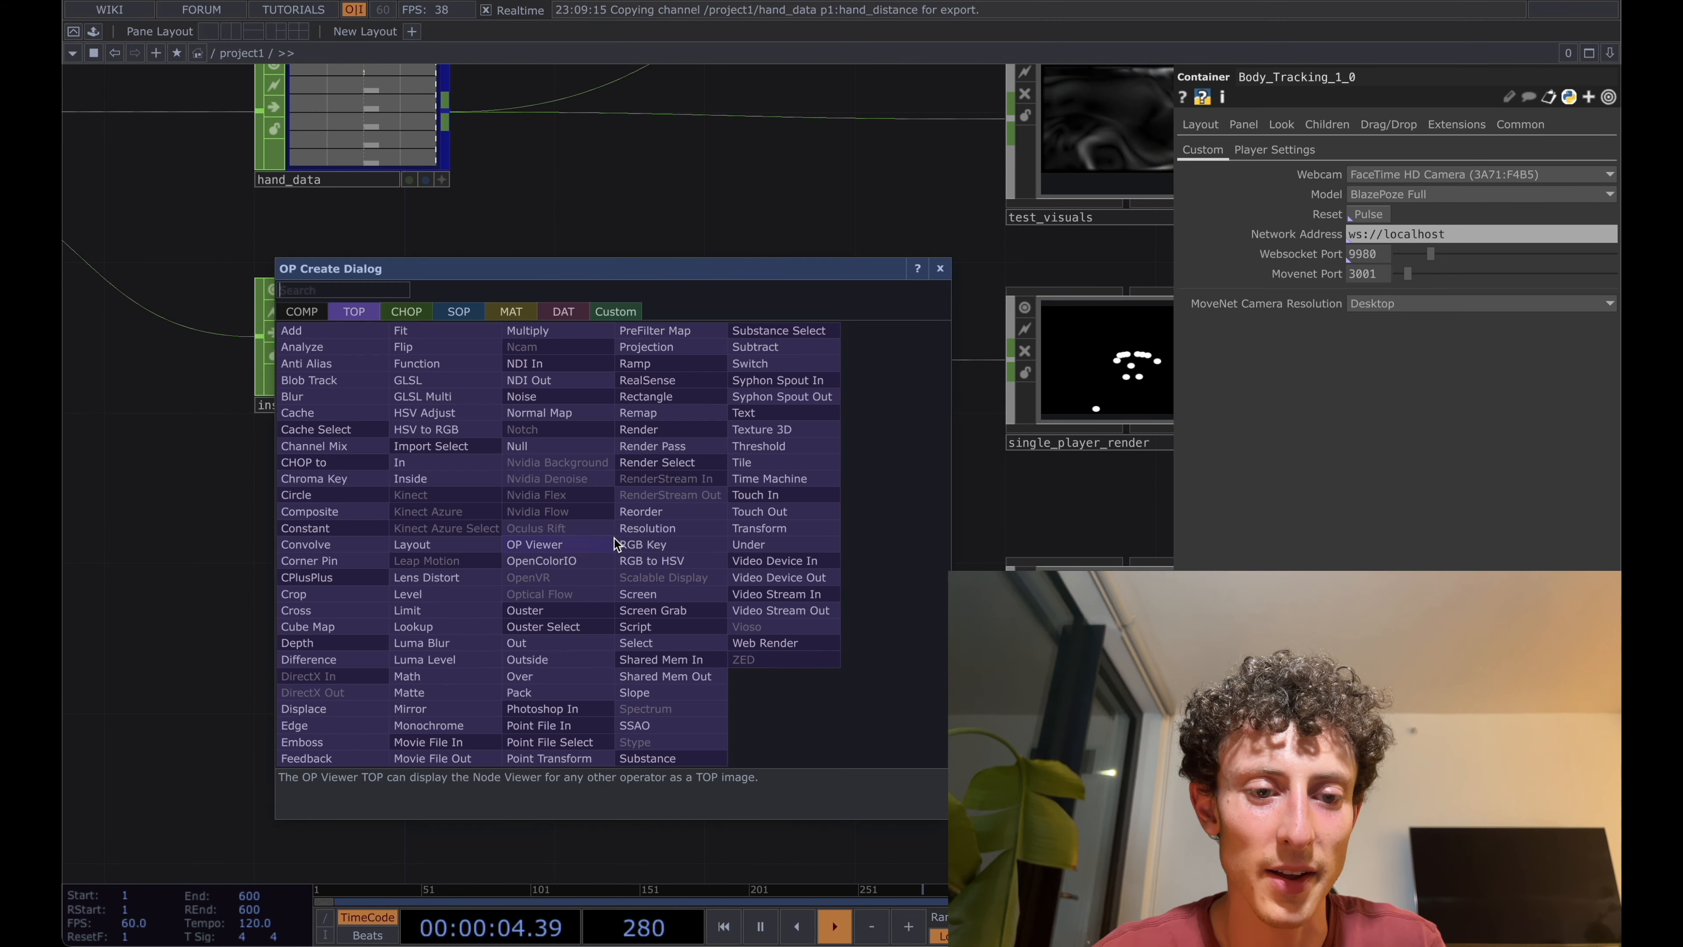
click(407, 312)
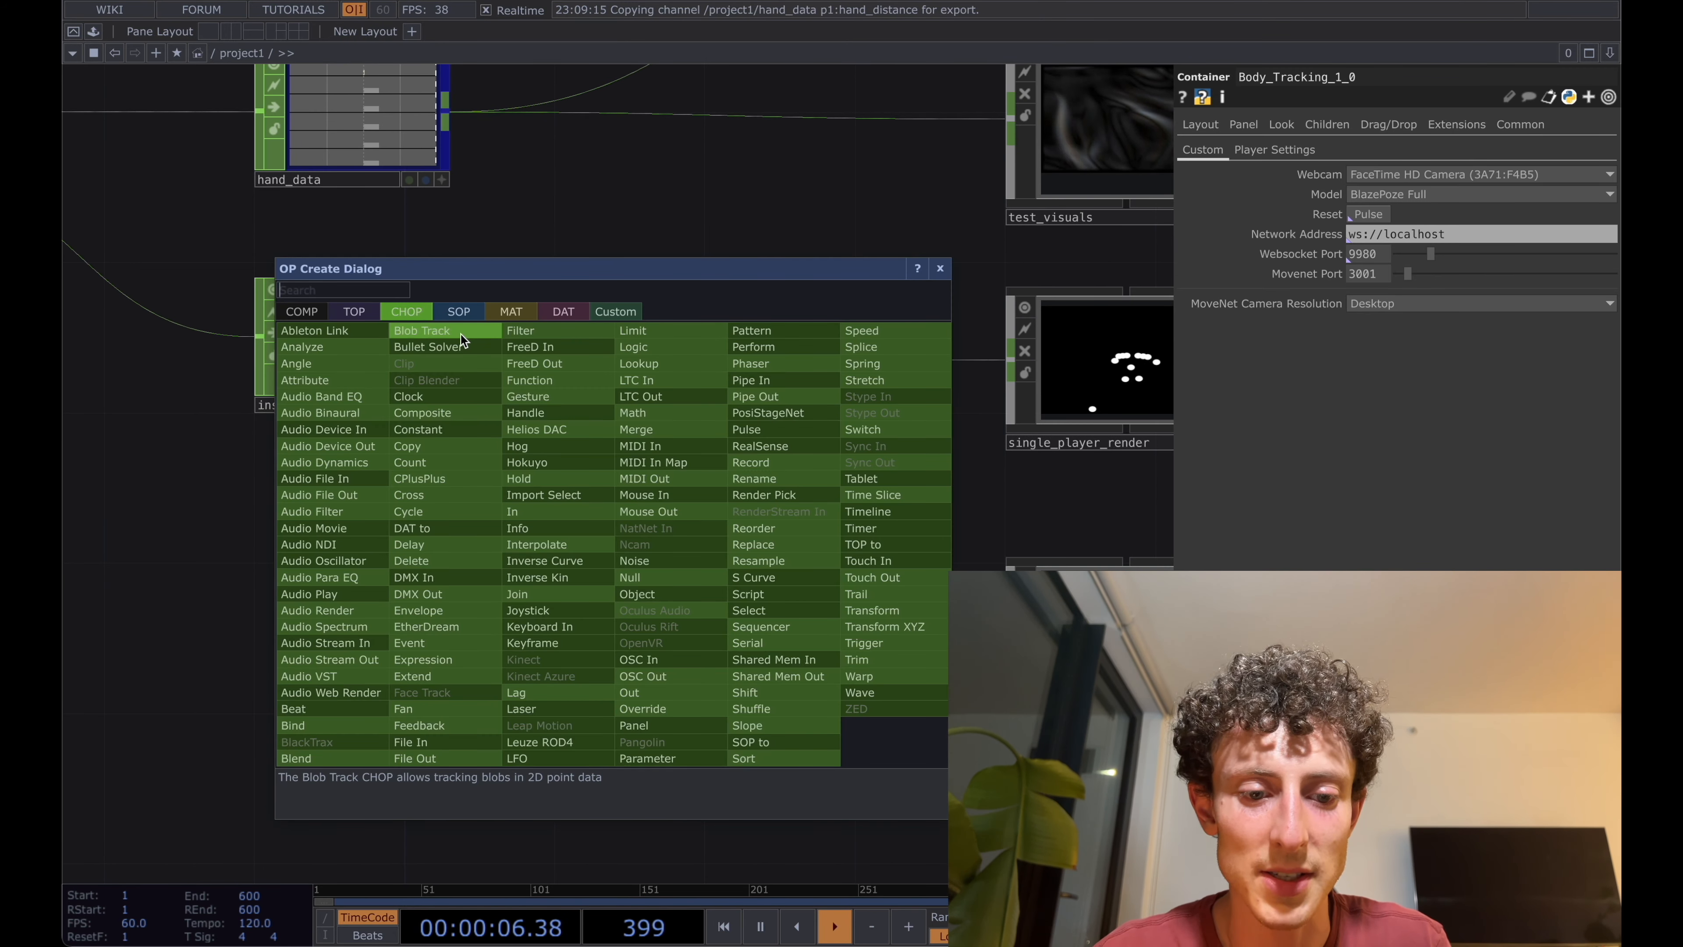
text(select)
click(748, 609)
drag(456, 350, 634, 599)
- Limit the new Select CHOP's Channel Names to x y z
click(1399, 170)
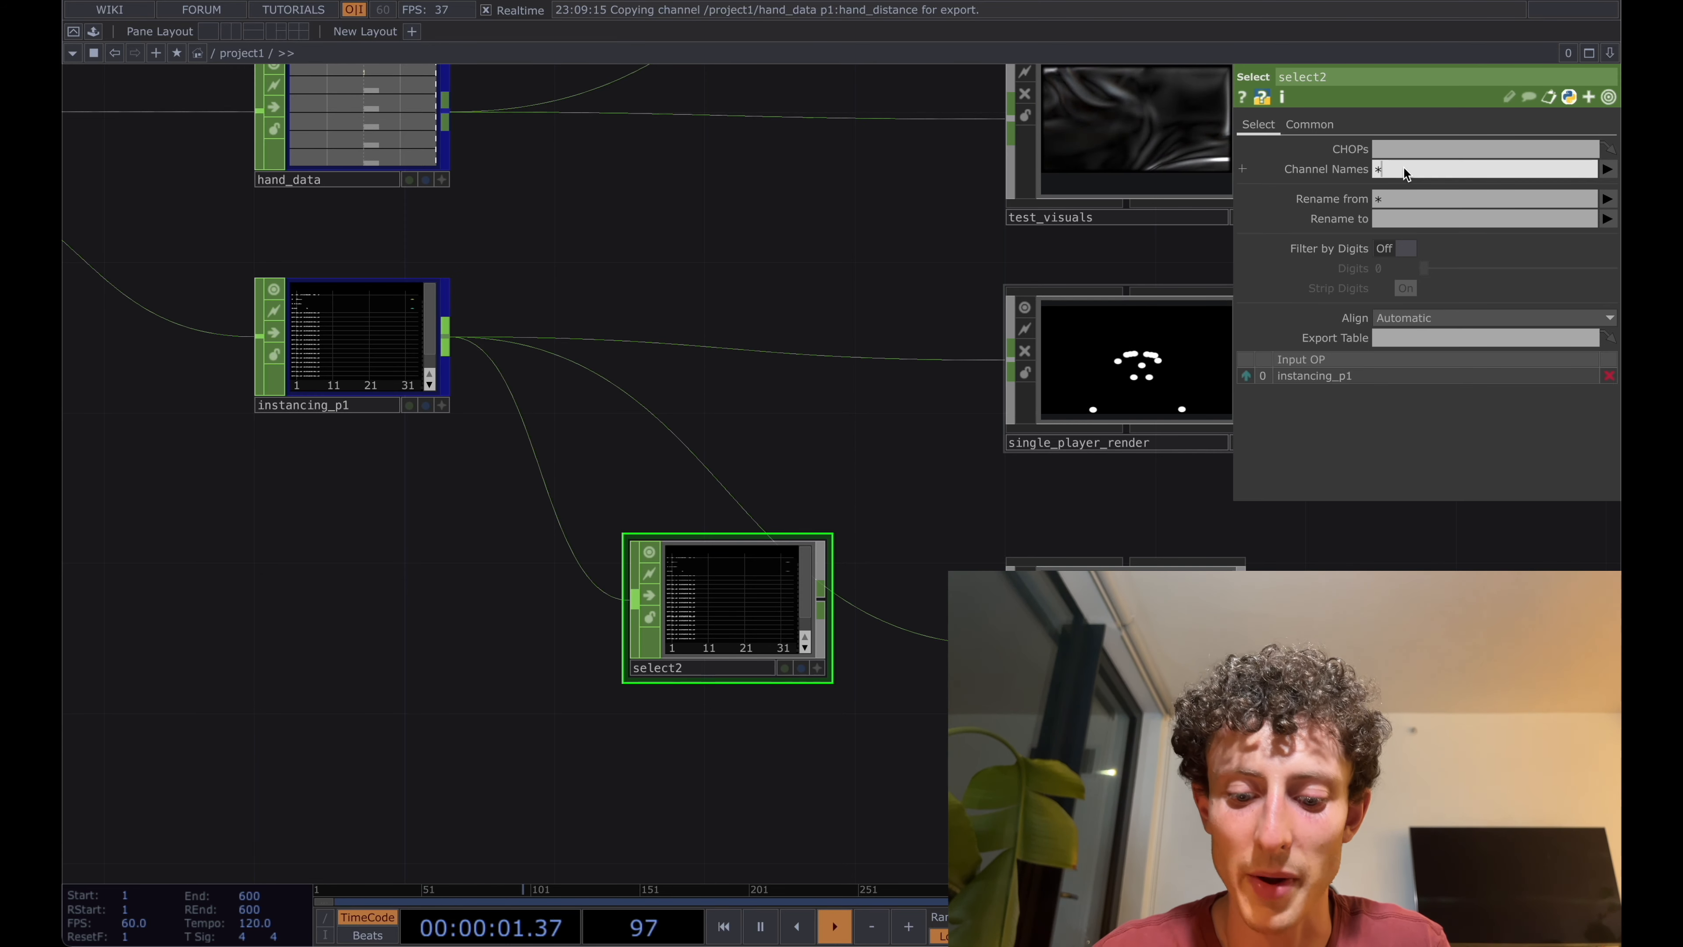
text(x)
key(BackSpace)
key(BackSpace)
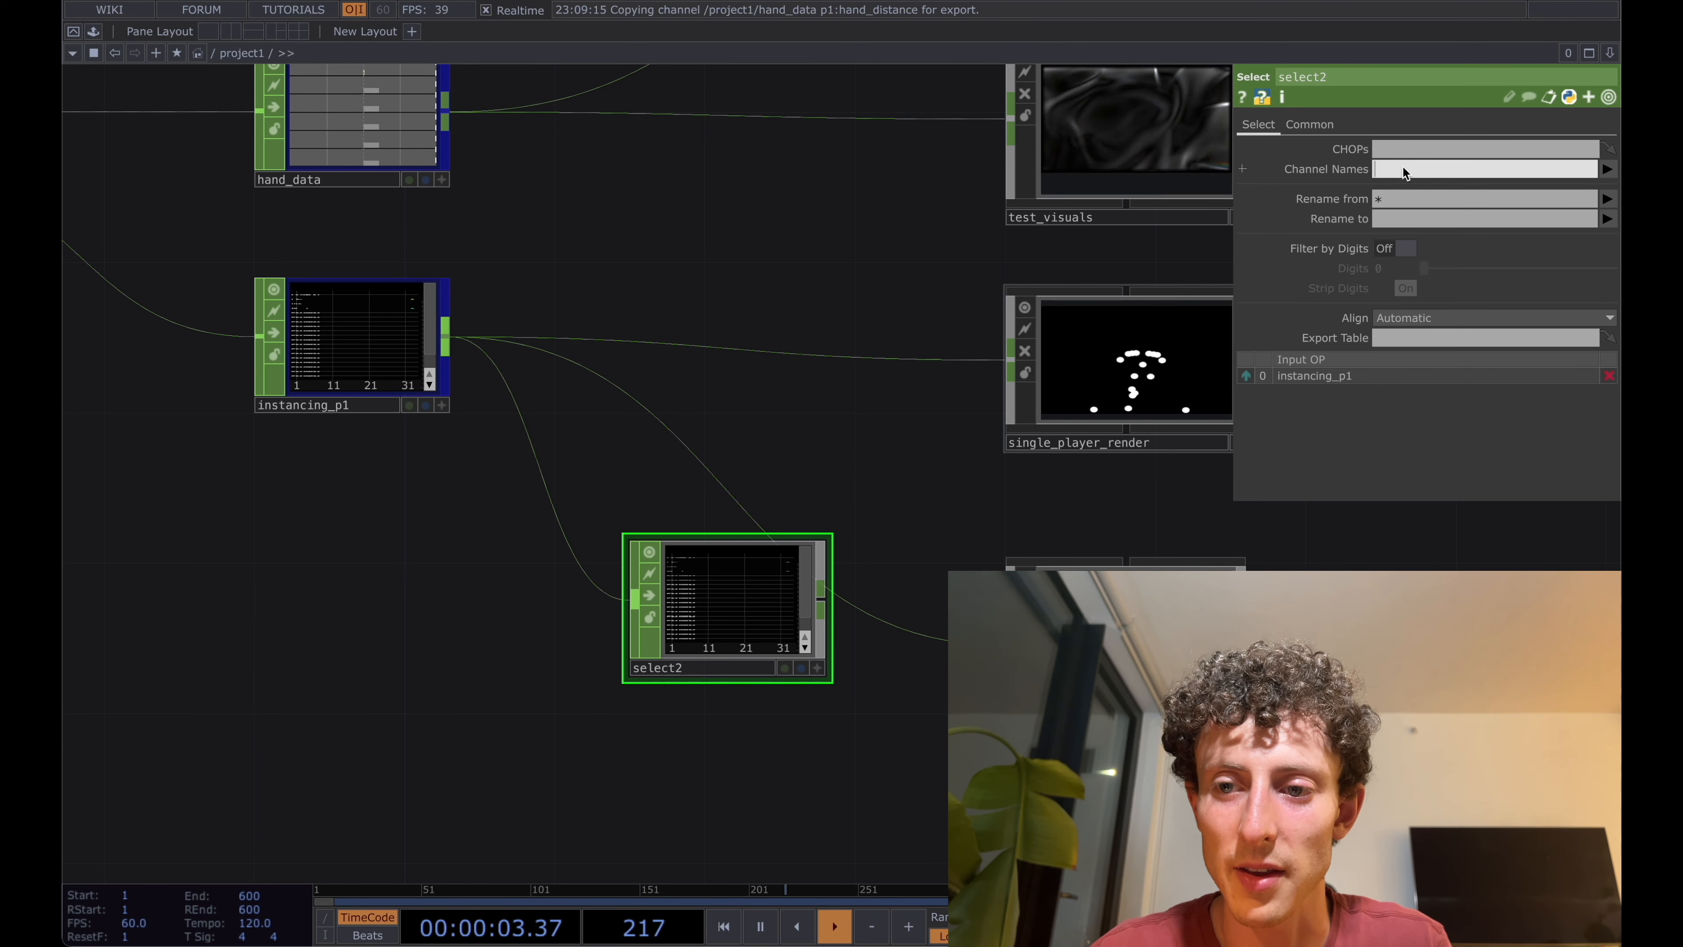
text(x y z)
key(Return)
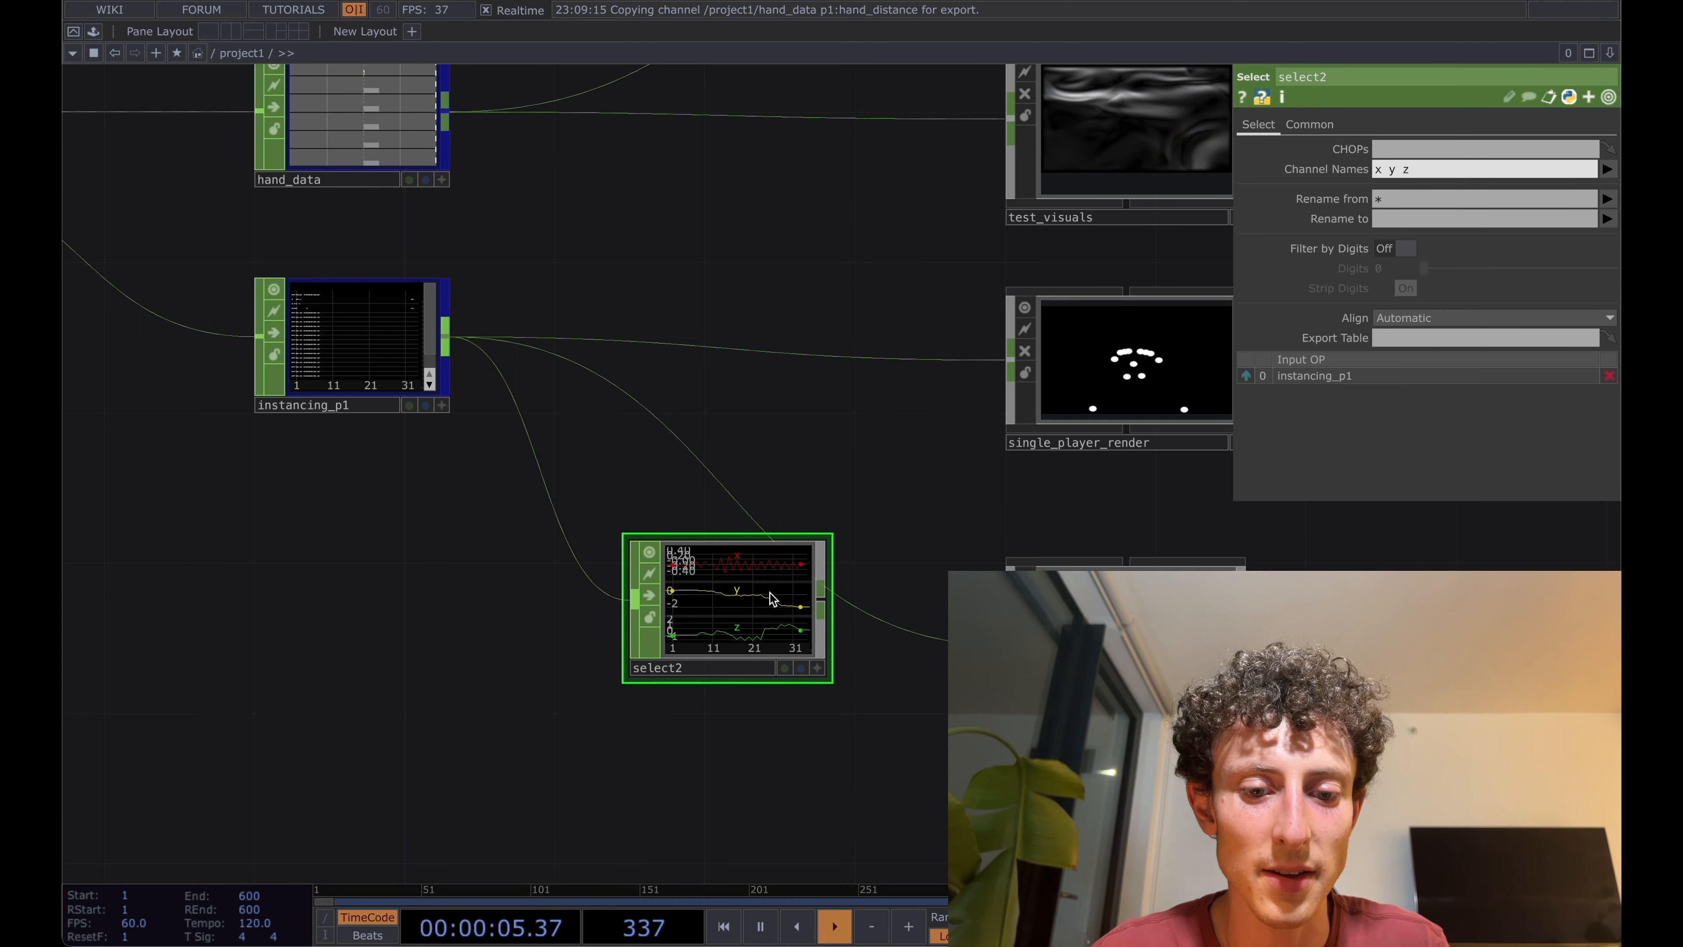
- Reposition select2 beneath instancing_p1 to leave free space beside it in the network
drag(729, 617, 541, 655)
scroll(567, 476, down, 5)
mouse_move(567, 476)
mouse_down()
mouse_move(567, 588)
mouse_move(567, 476)
mouse_up()
drag(687, 447, 861, 594)
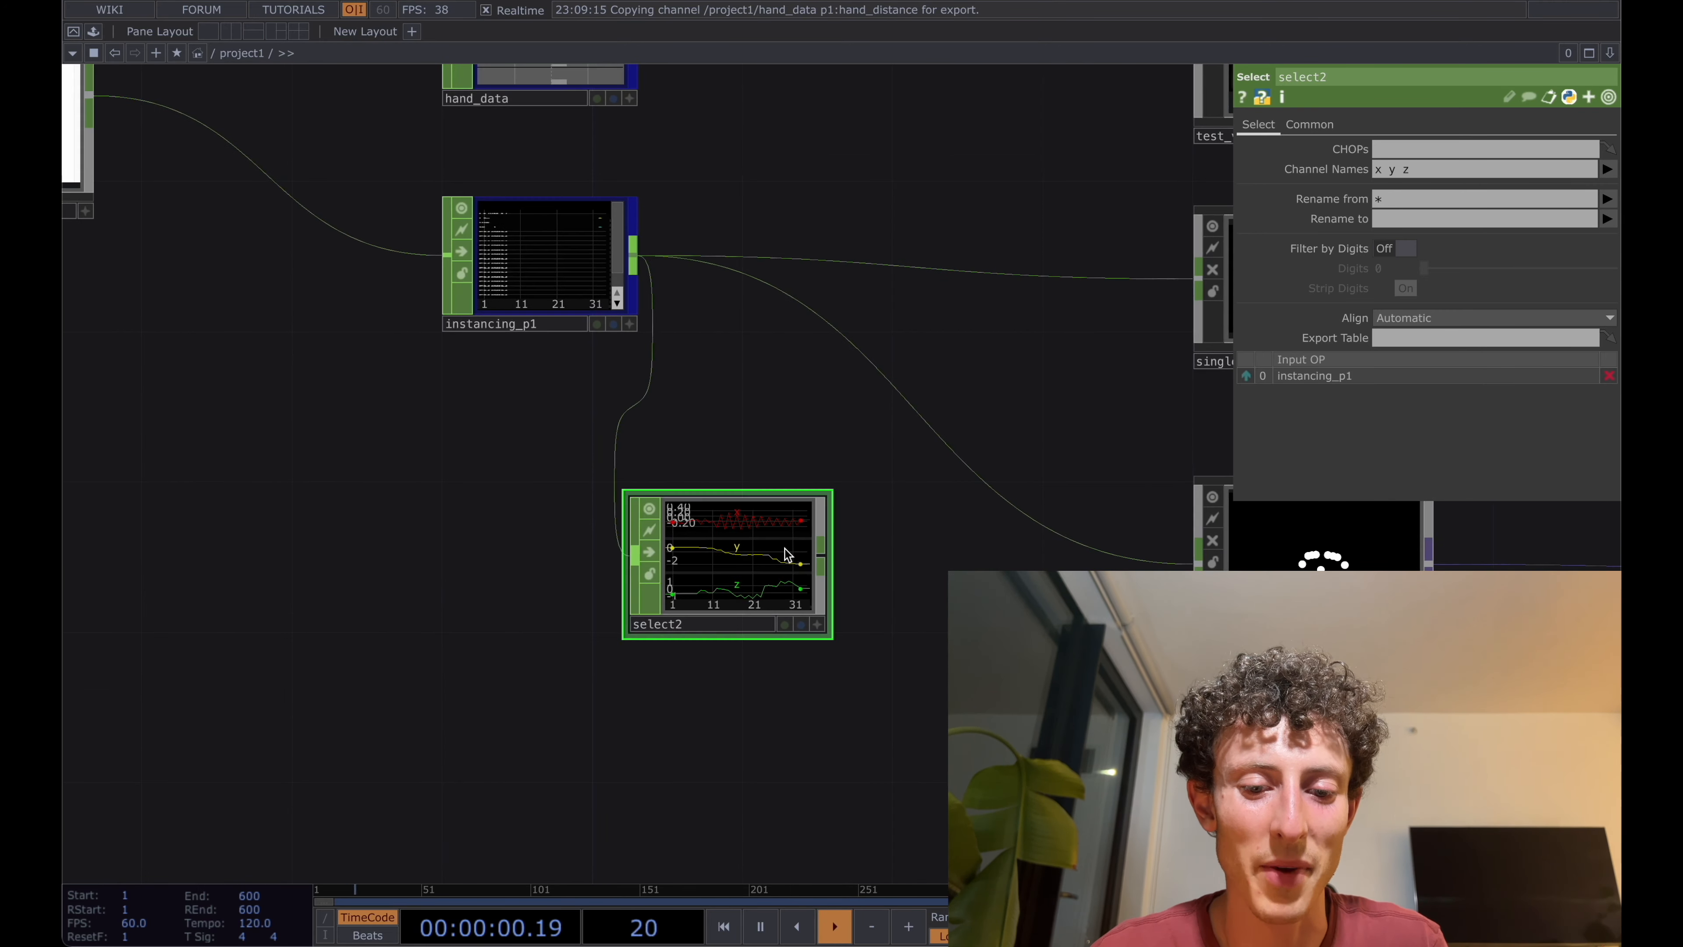
drag(712, 564, 564, 564)
right_click(671, 562)
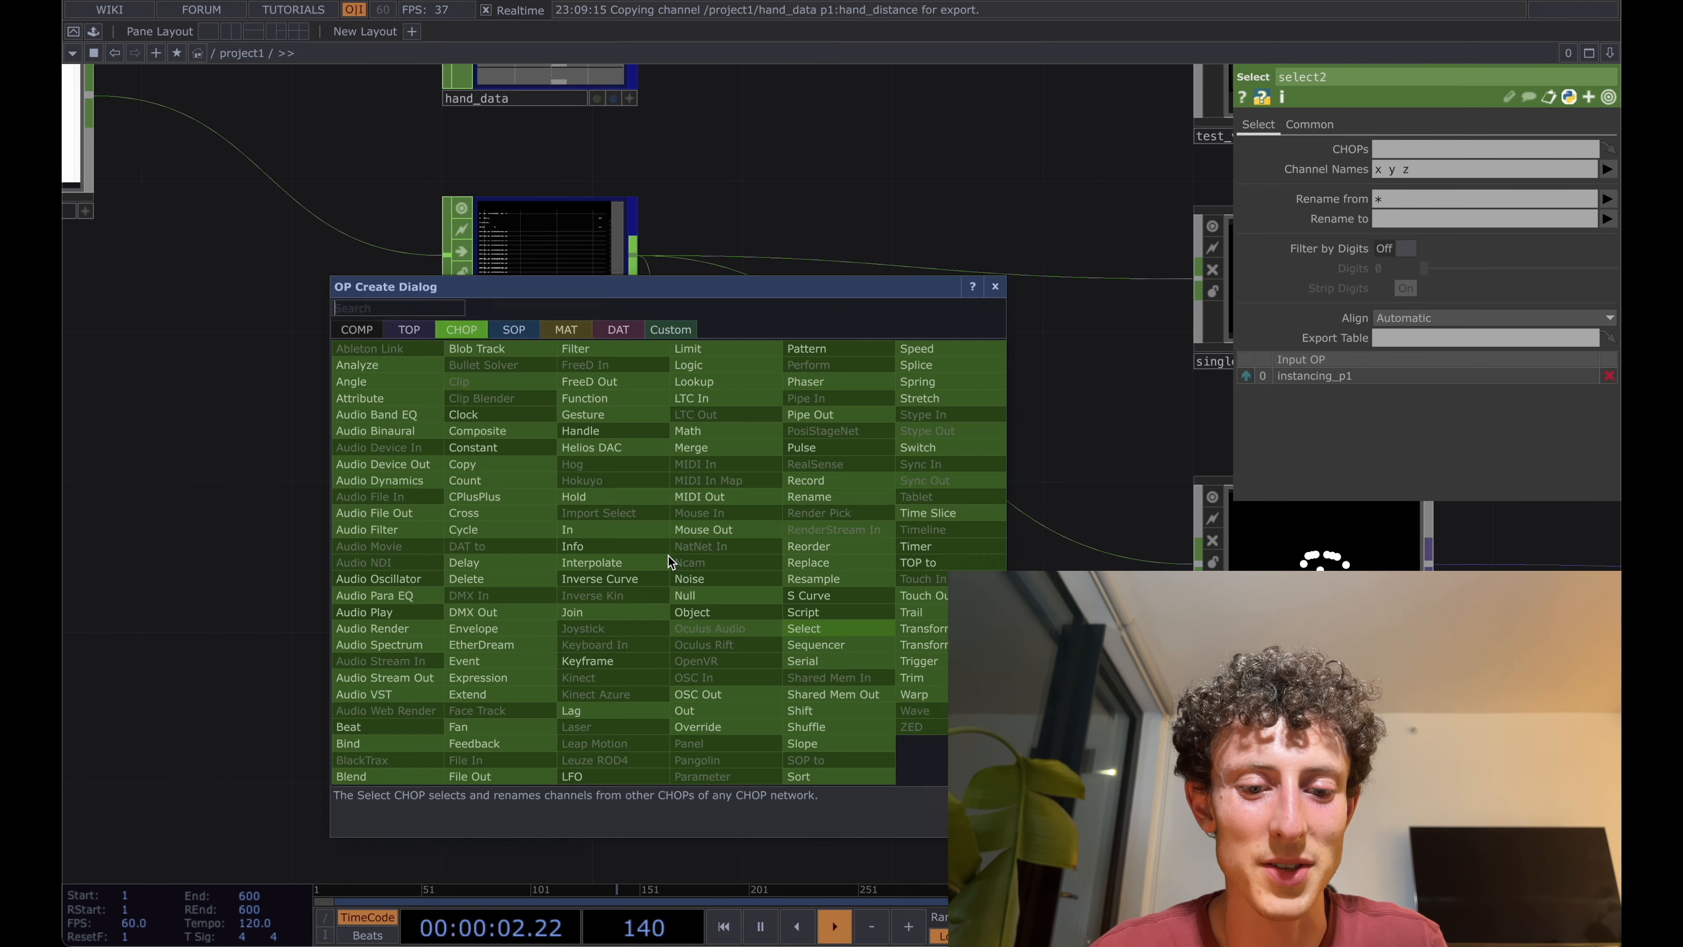
key(Escape)
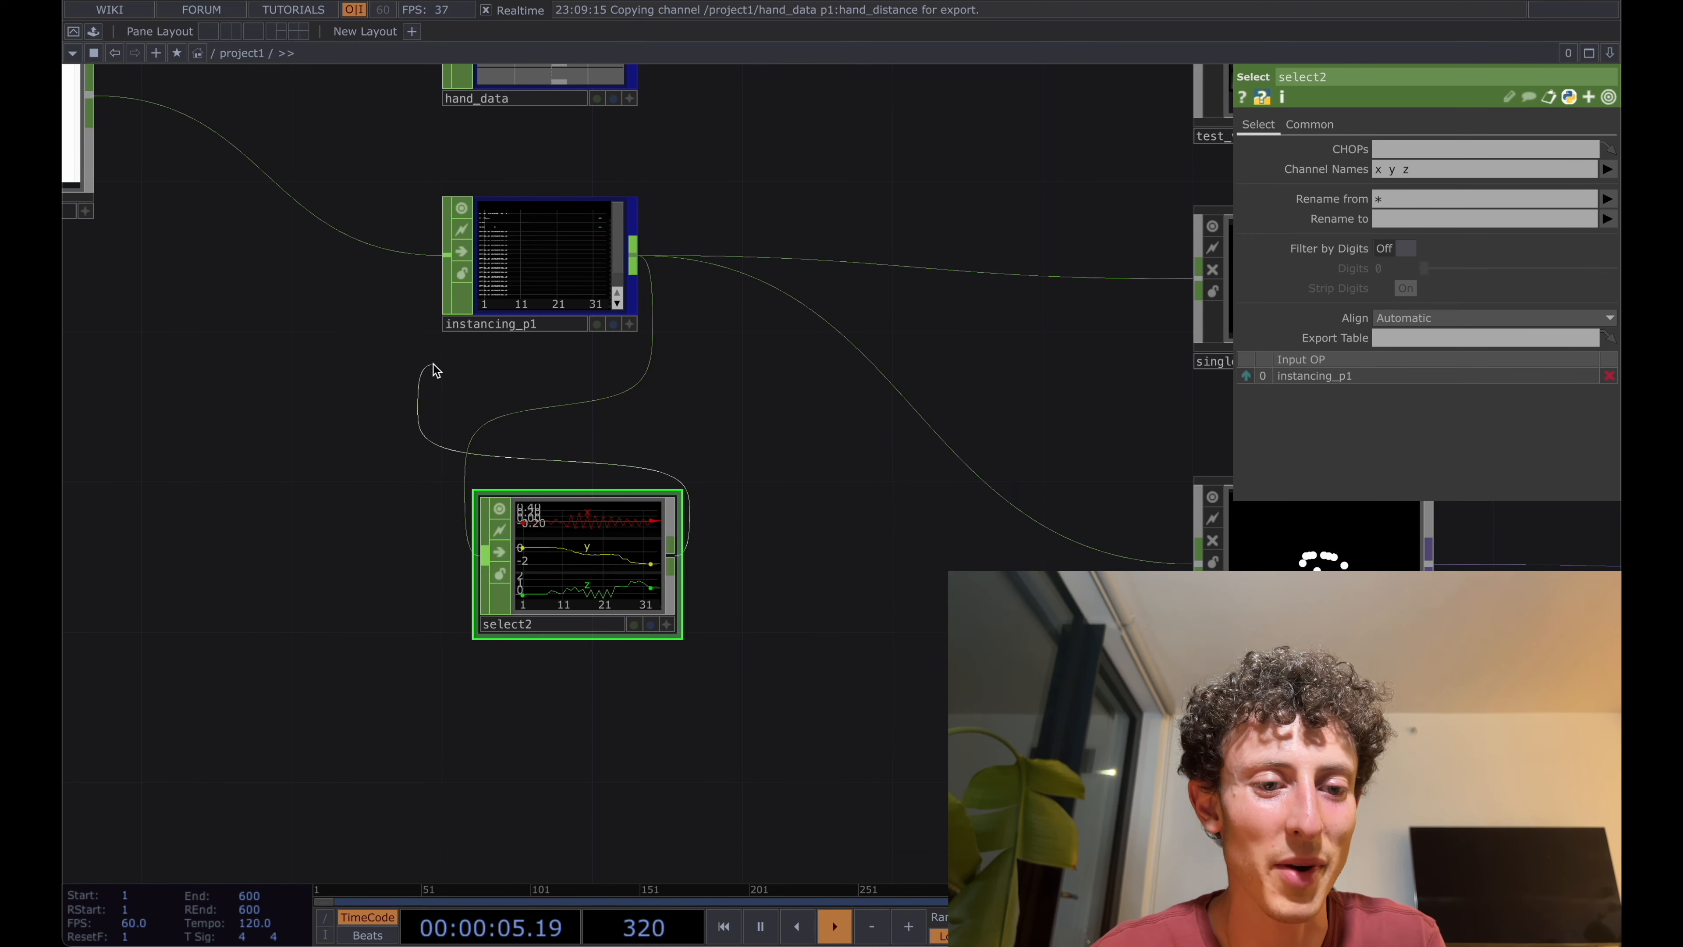
- Add the pointRender component from the PointClouds palette to the network, between select2 and multi_player_render
click(94, 31)
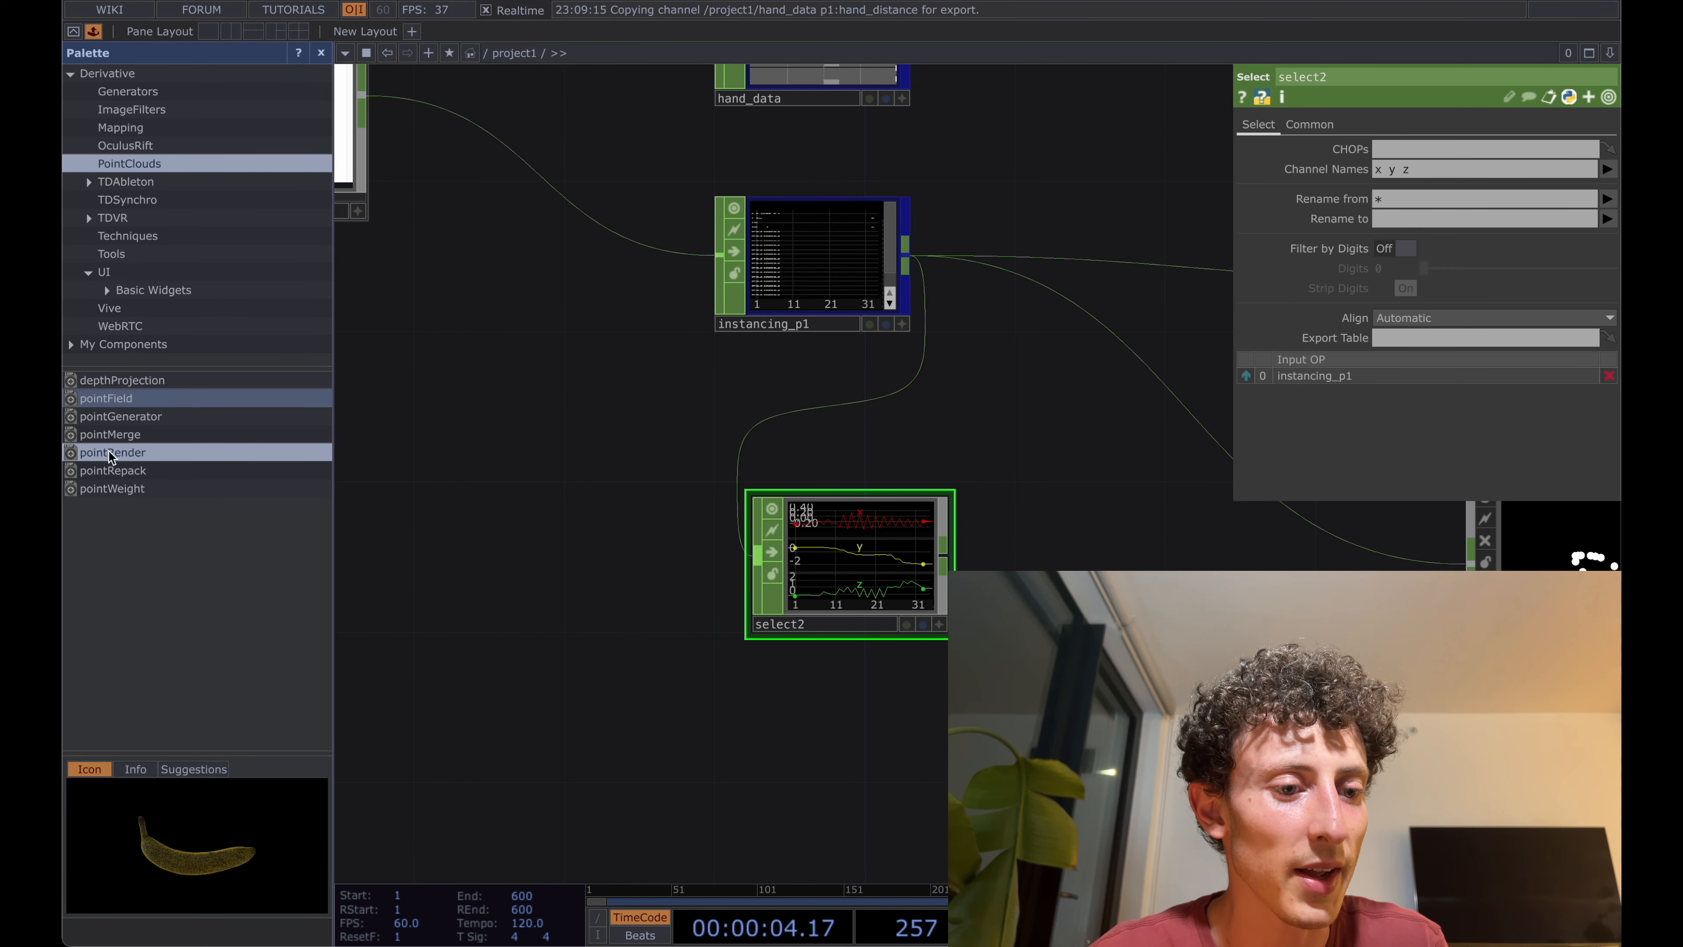
drag(112, 452, 1118, 554)
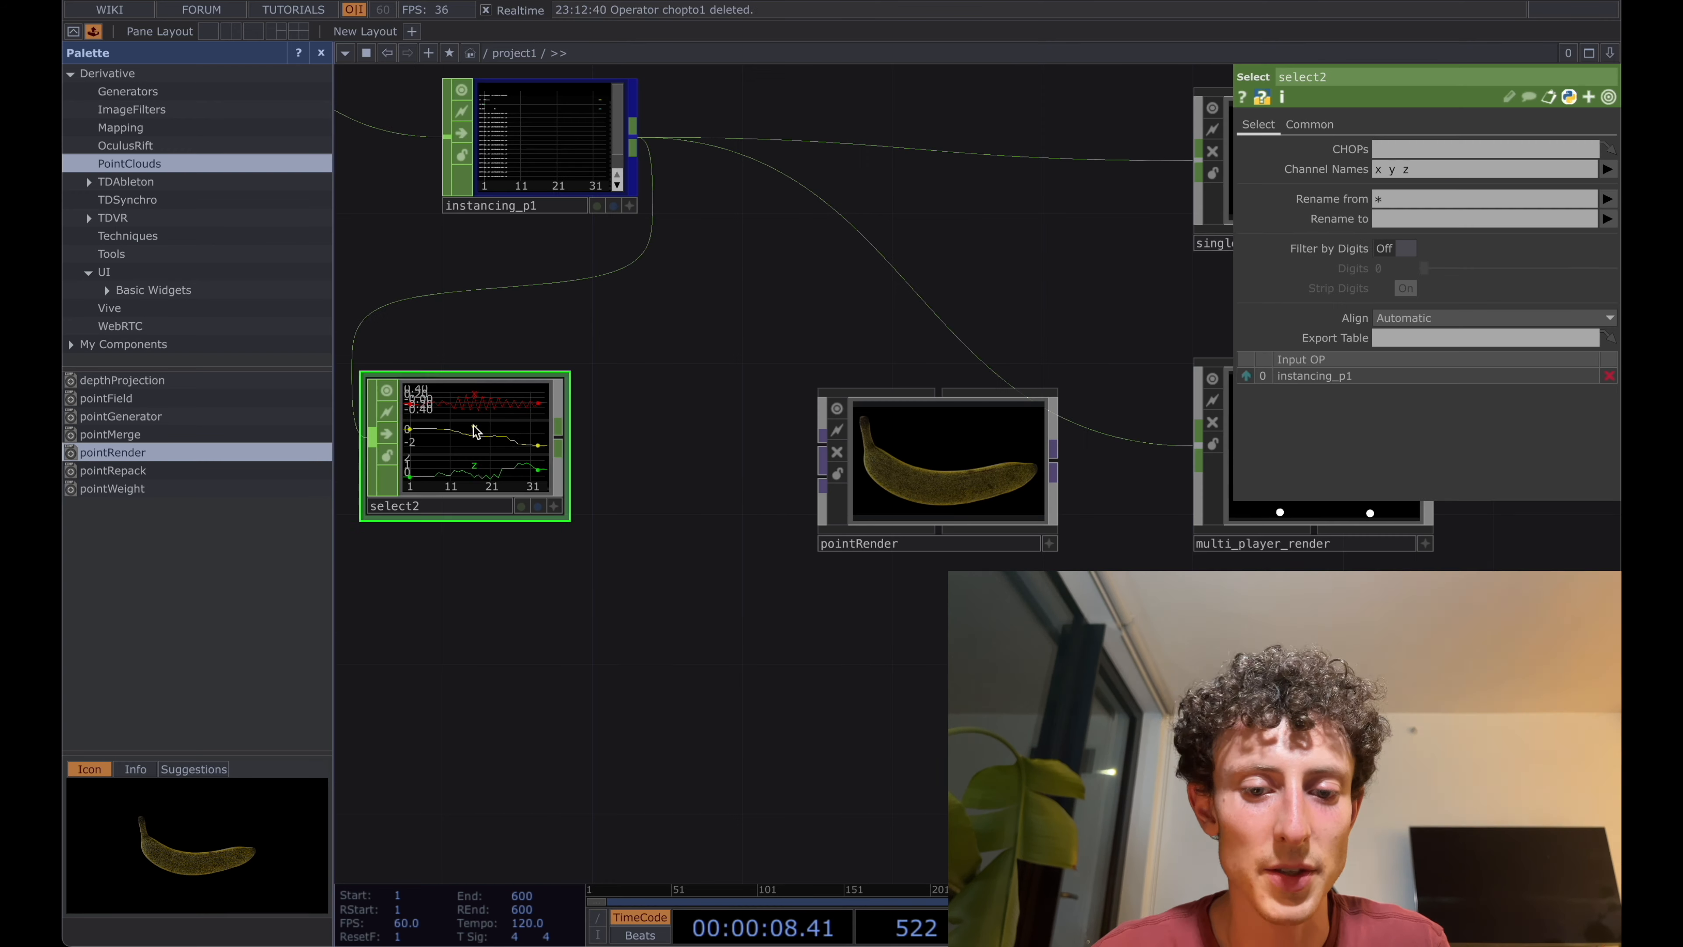
click(896, 467)
- Convert select2's output with a CHOP to TOP placed between select2 and pointRender
click(550, 431)
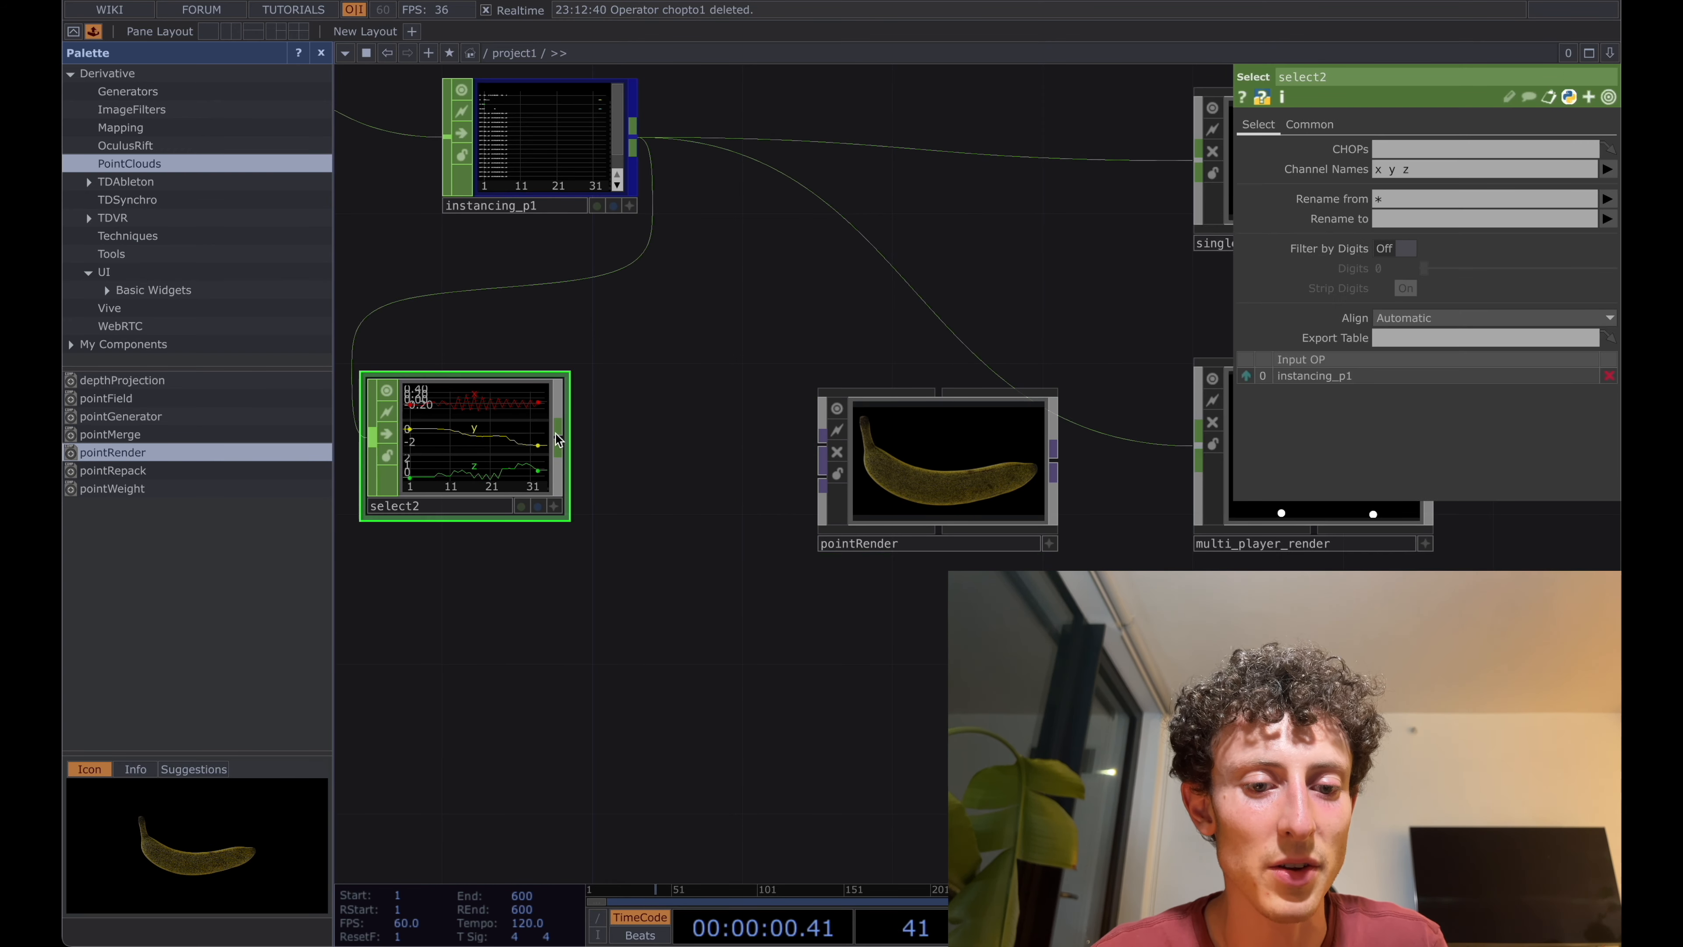
click(561, 438)
click(301, 203)
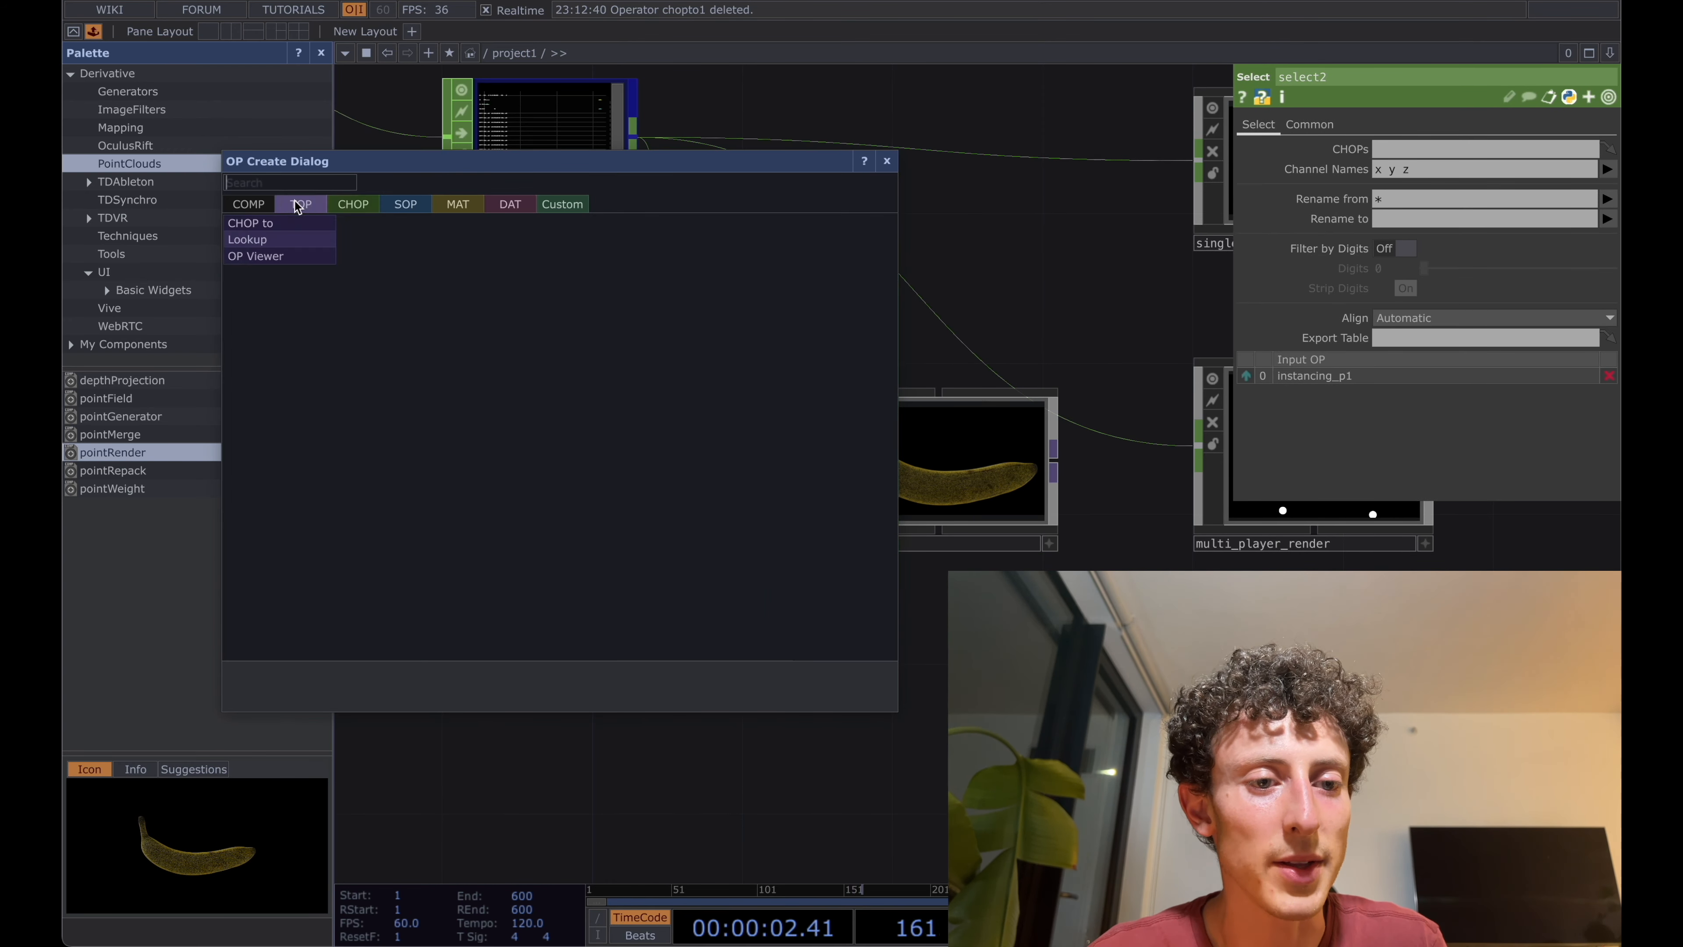
click(252, 224)
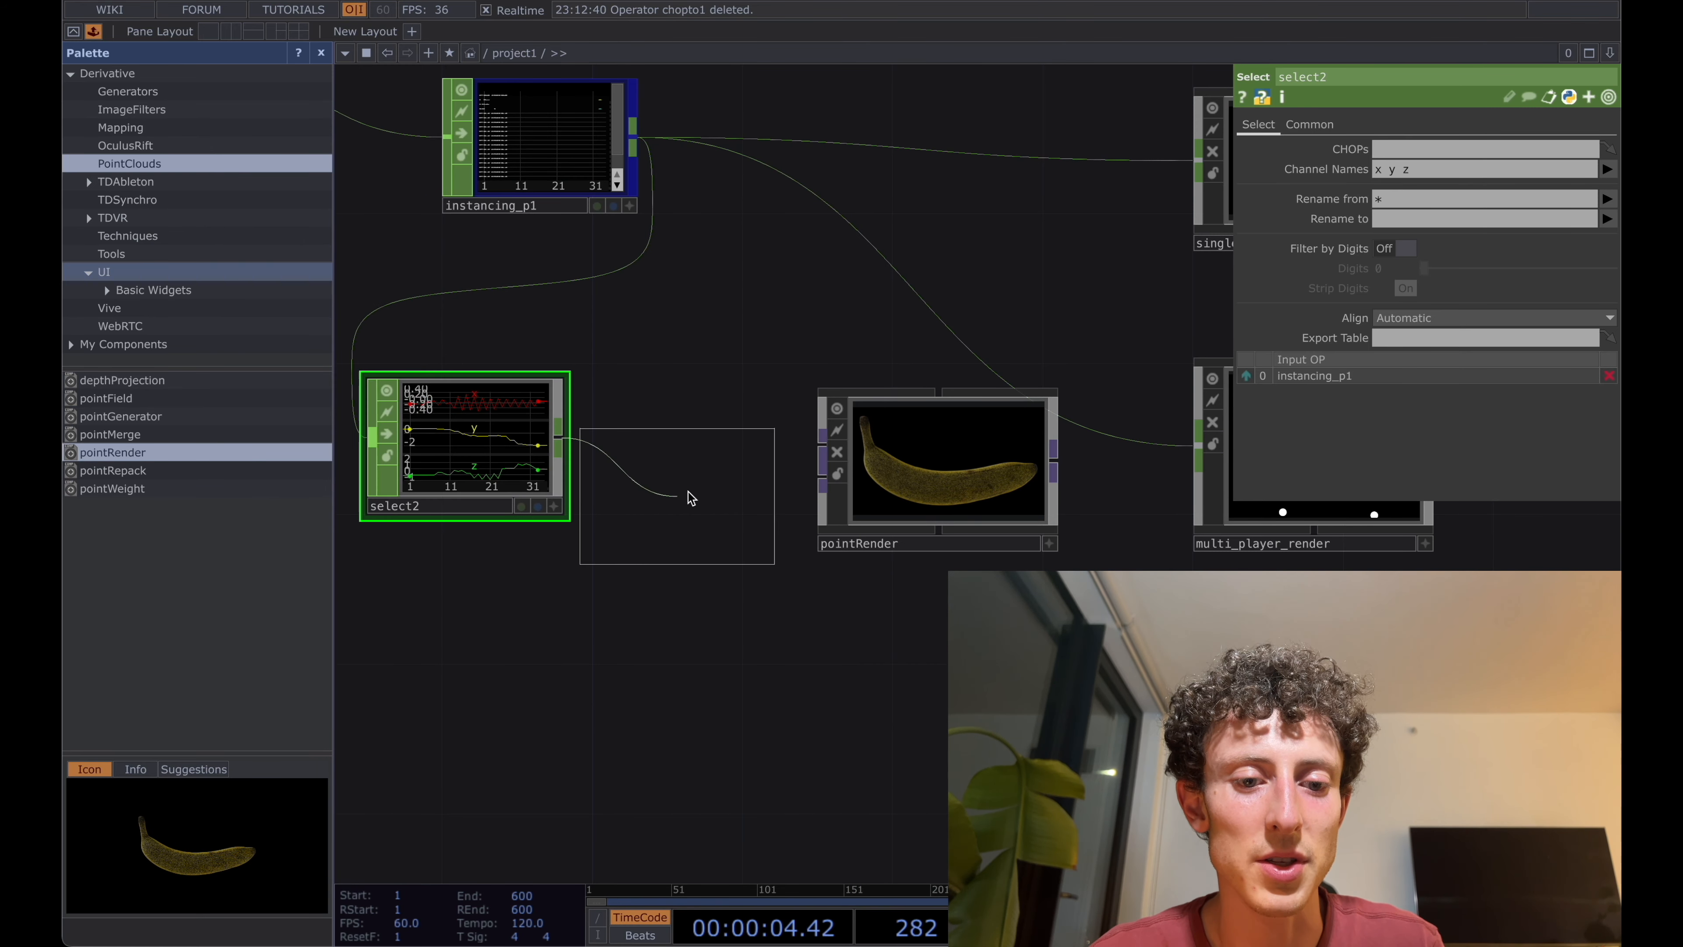
click(705, 449)
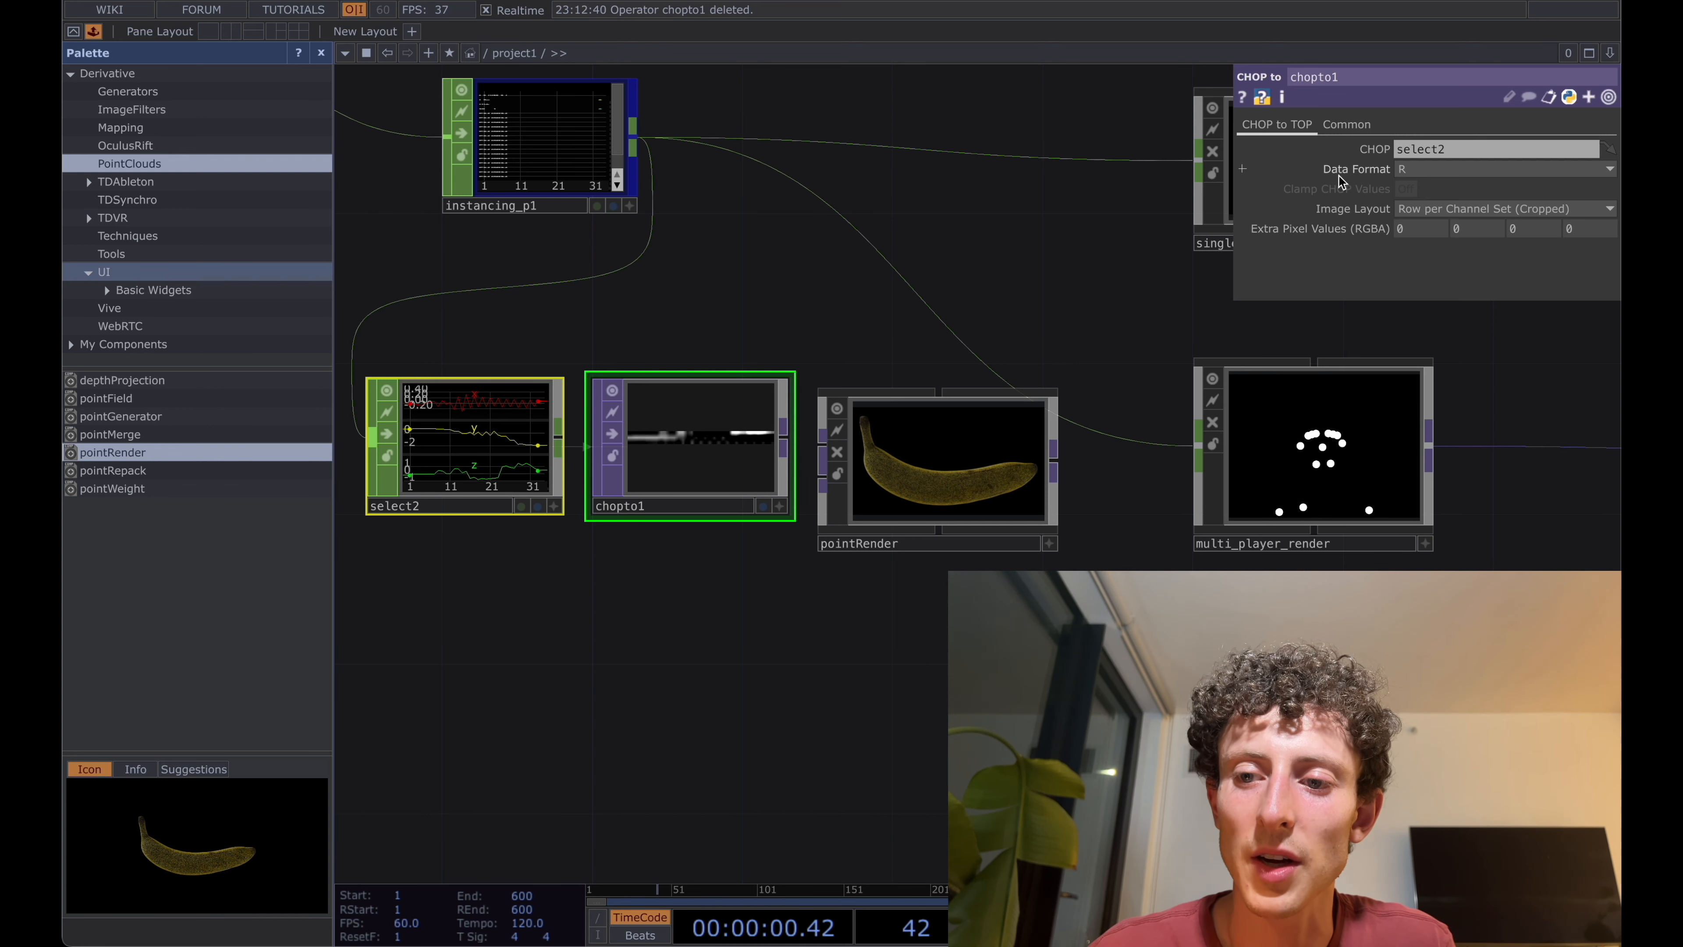
- Set chopto1's Data Format to RGB and its Image Layout to Fit to Square (Combine Sets)
click(1424, 171)
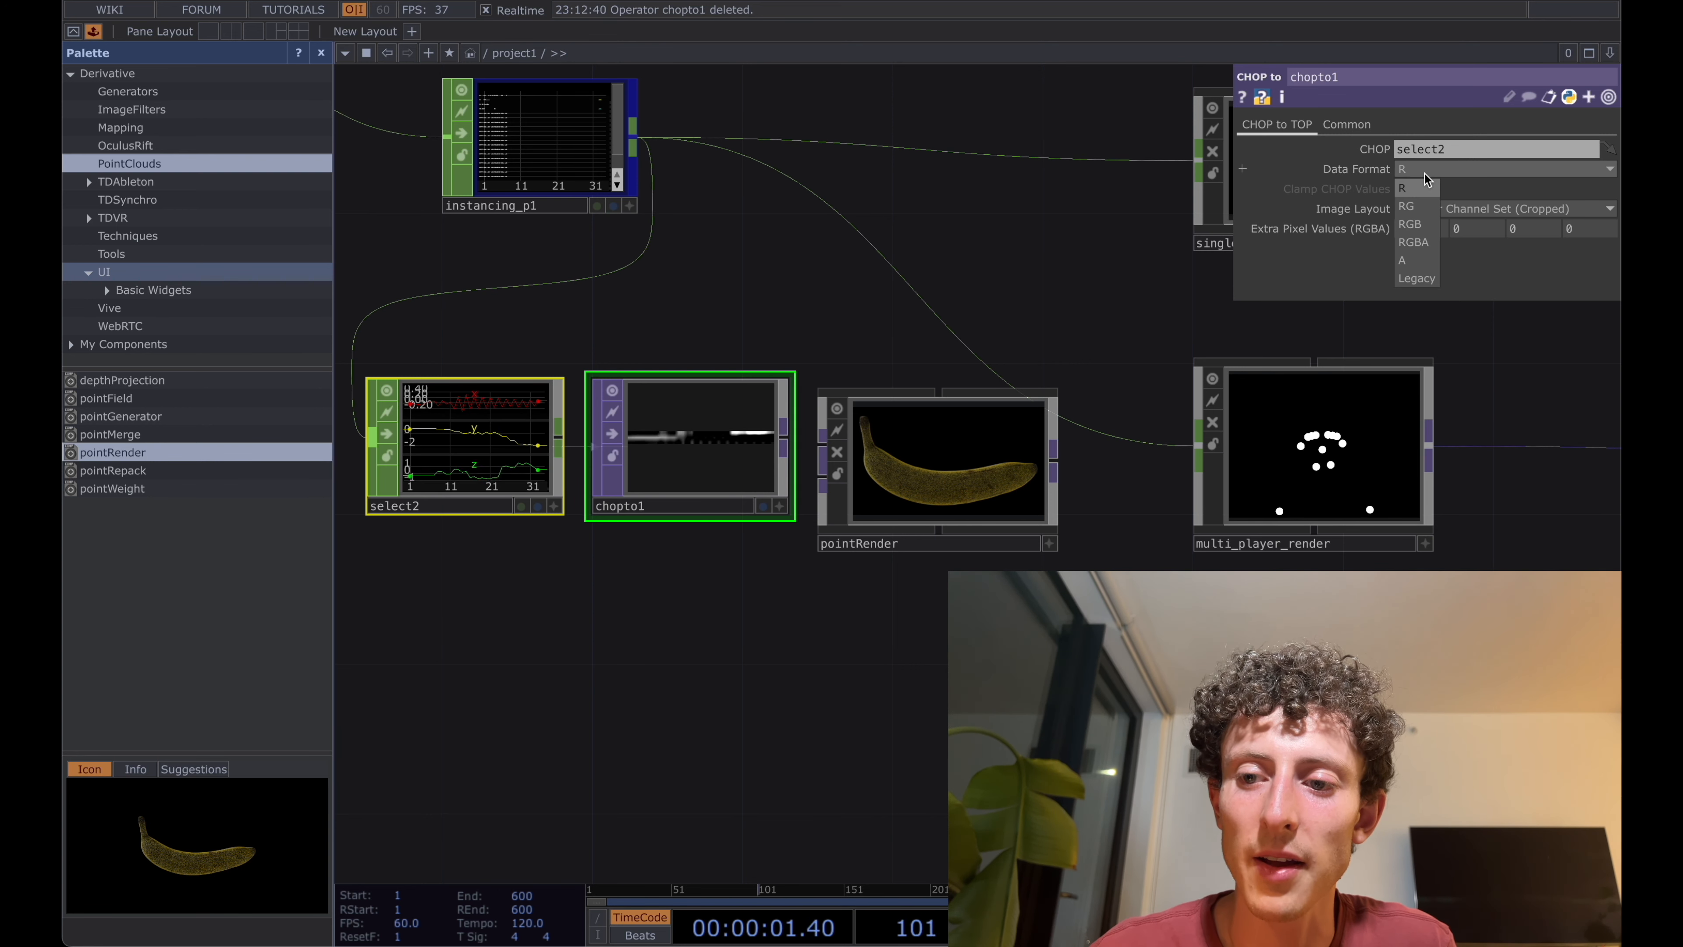
click(1410, 225)
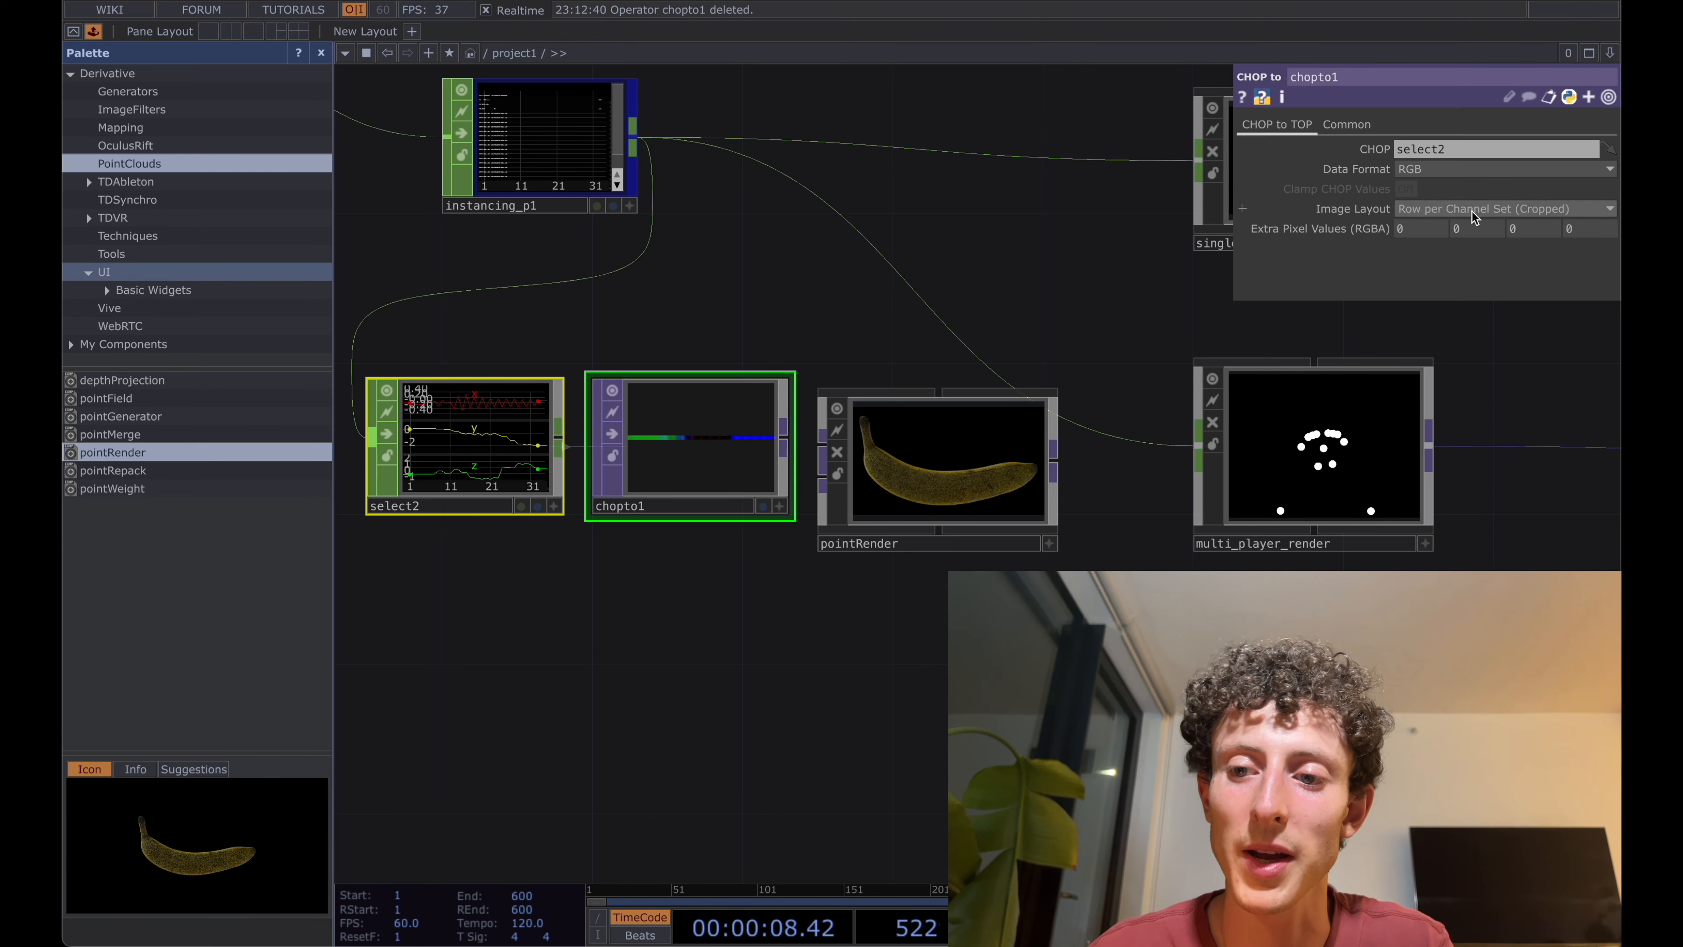
click(1423, 214)
click(1427, 264)
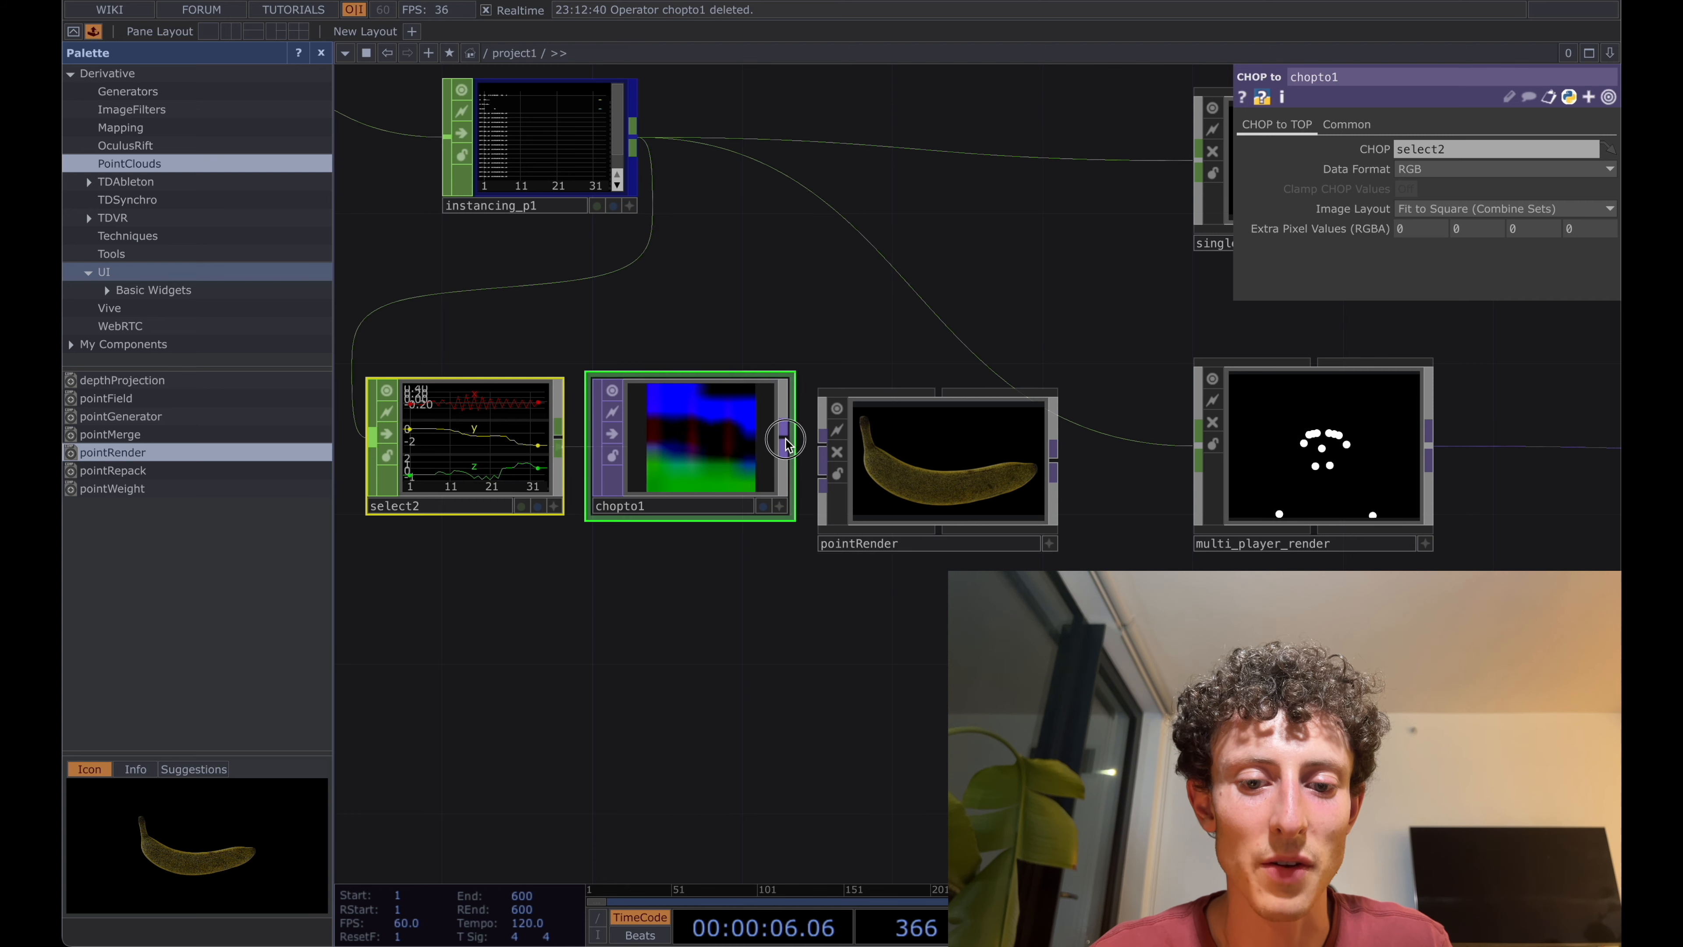
- Connect chopto1 to pointRender's first input and set pointRender's Point Size to 4.88
drag(785, 439, 823, 446)
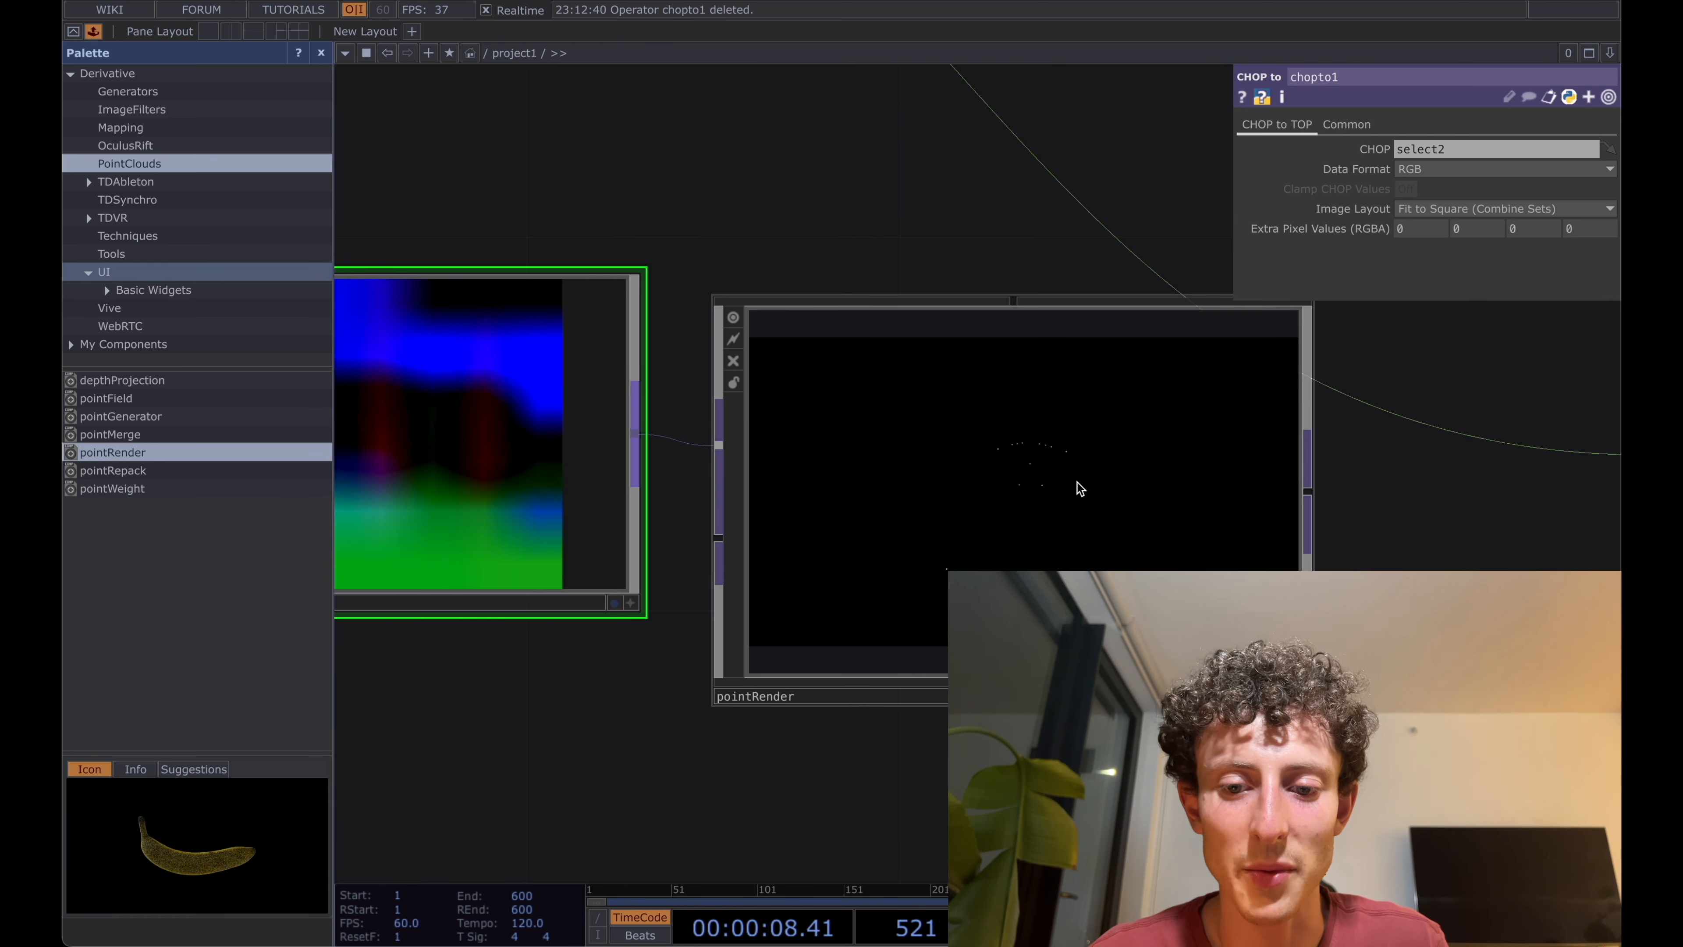
click(1080, 489)
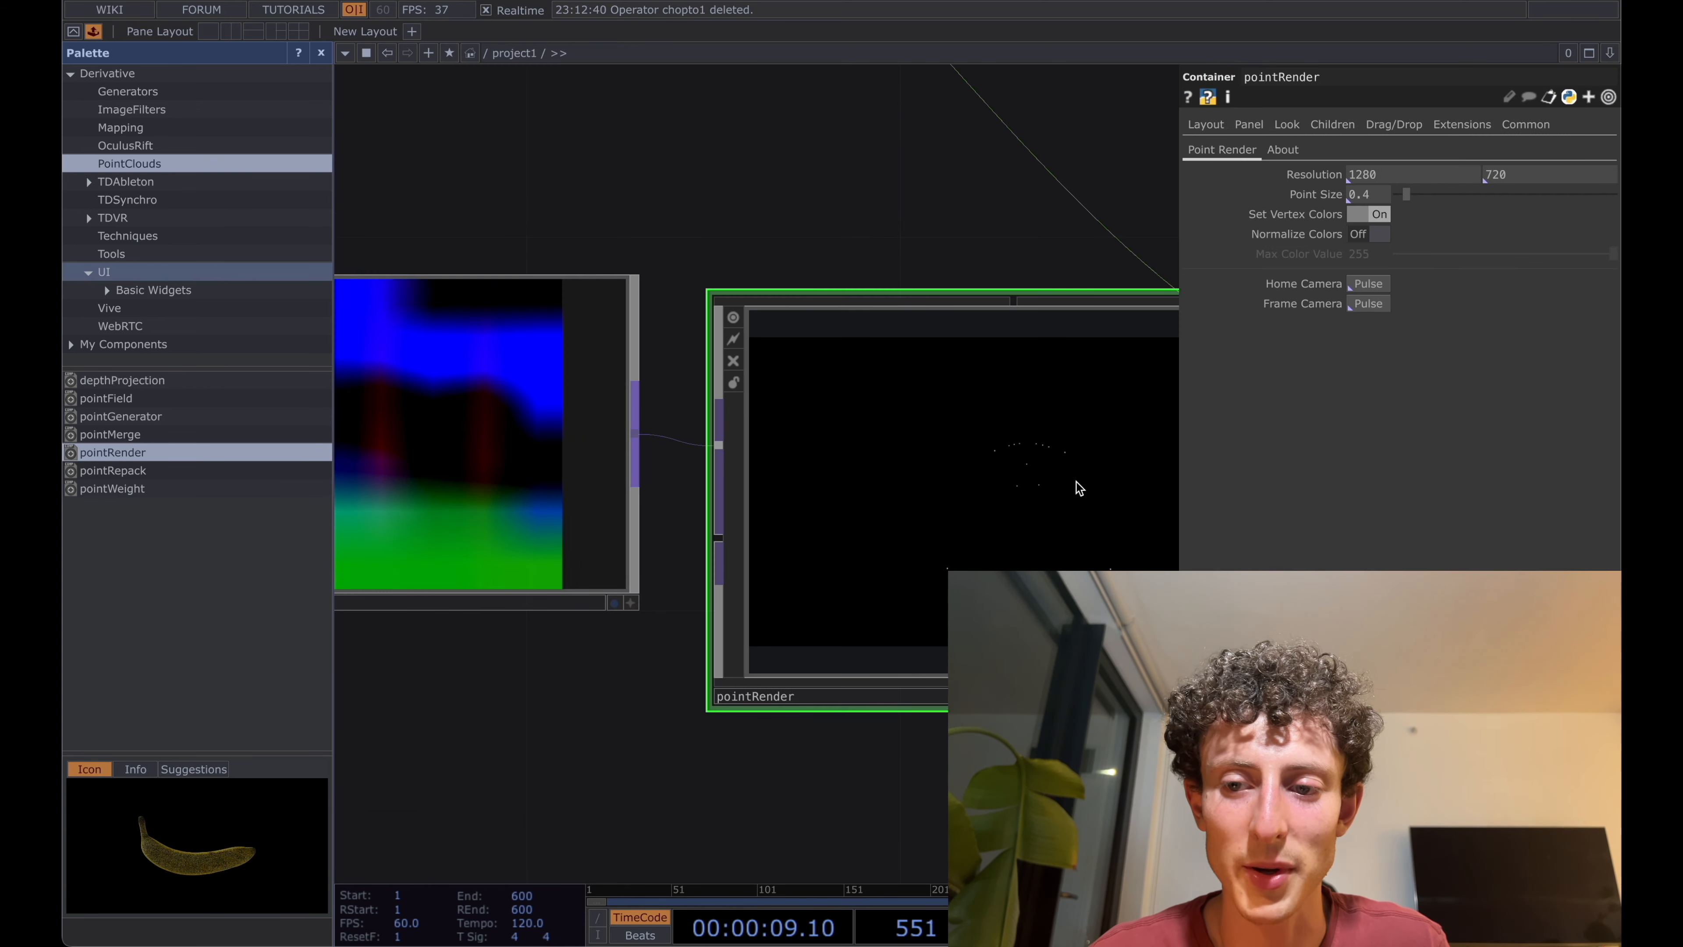
drag(1429, 196, 1507, 199)
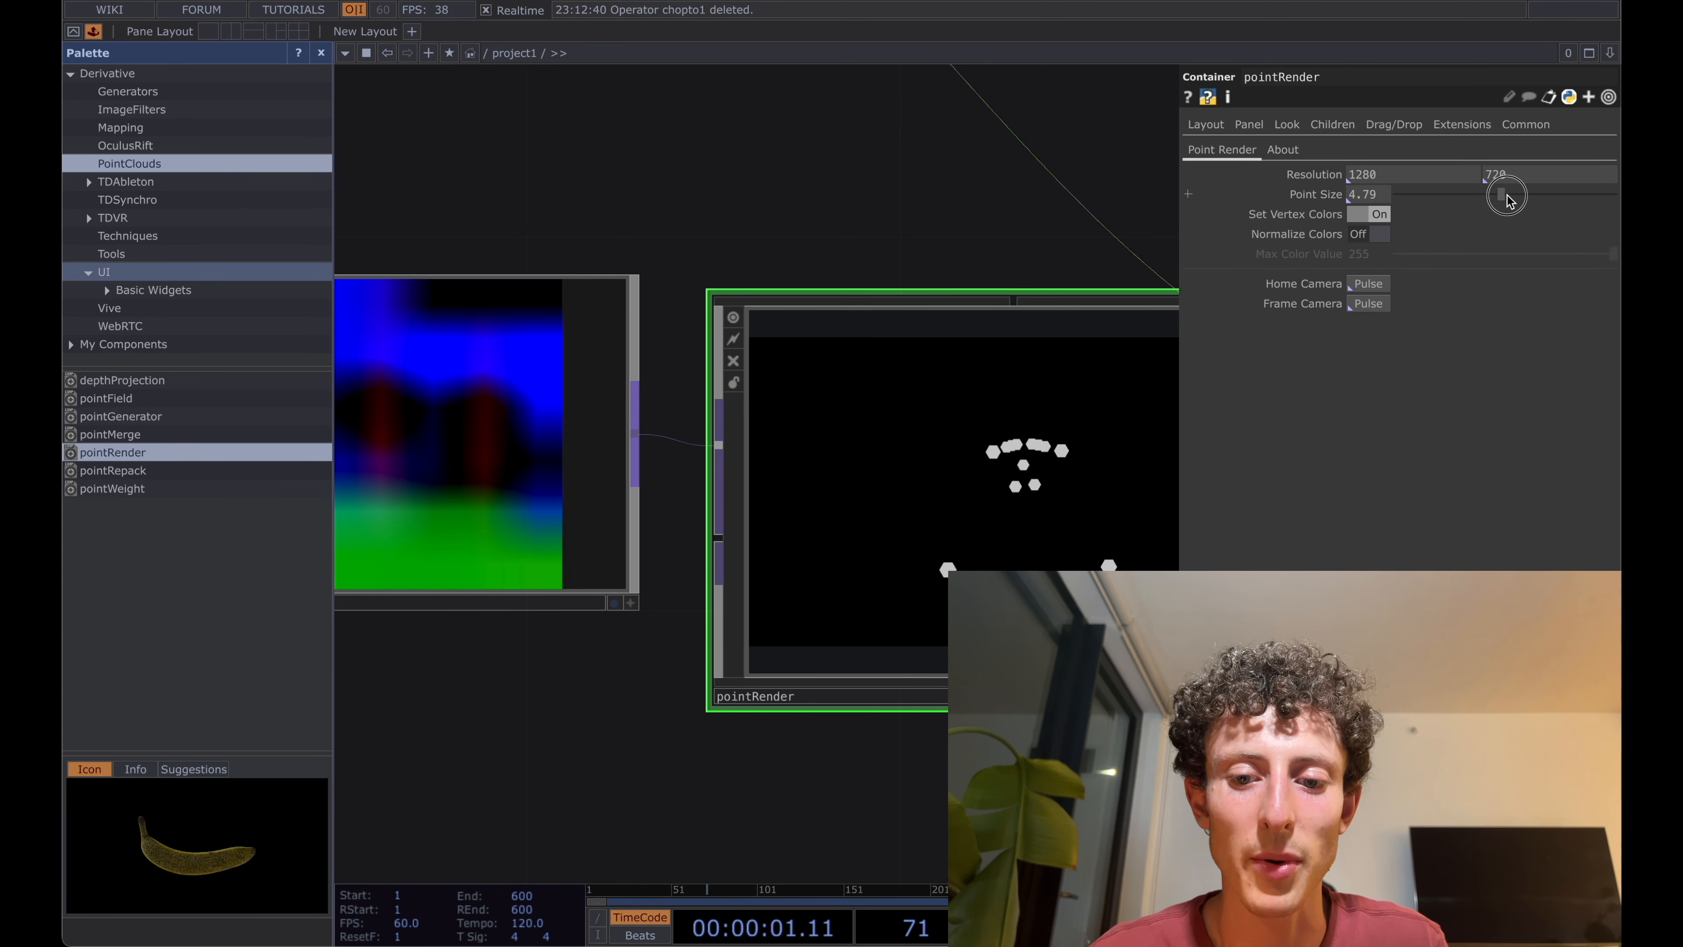
scroll(755, 207, down, 2)
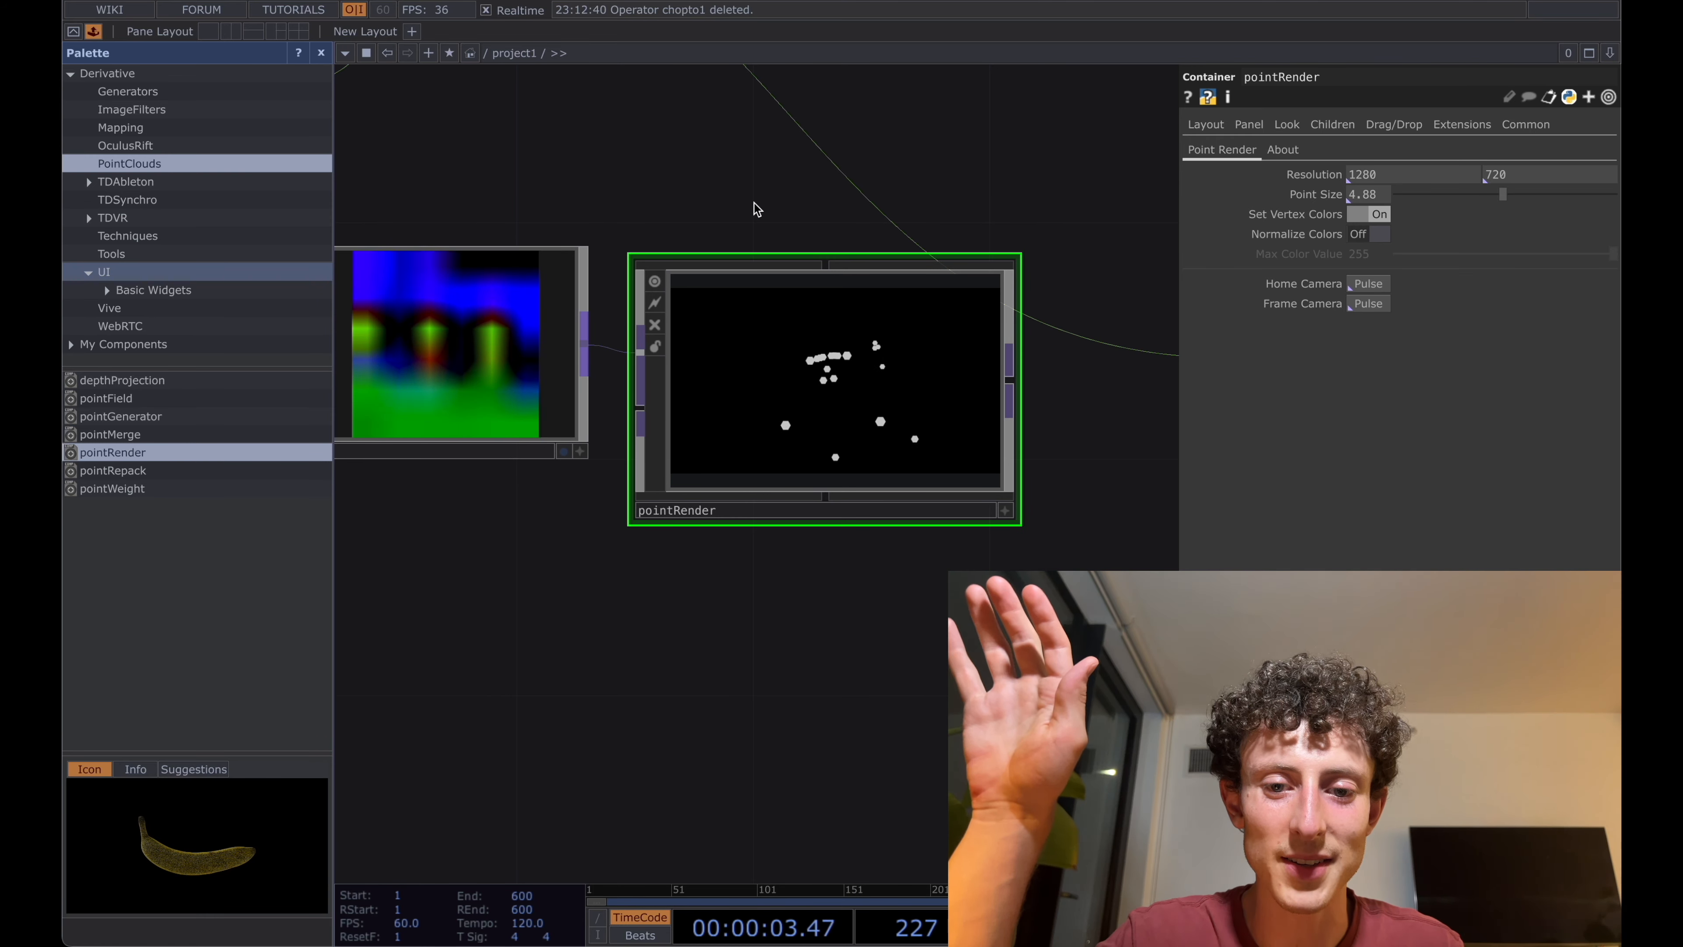
scroll(862, 351, up, 3)
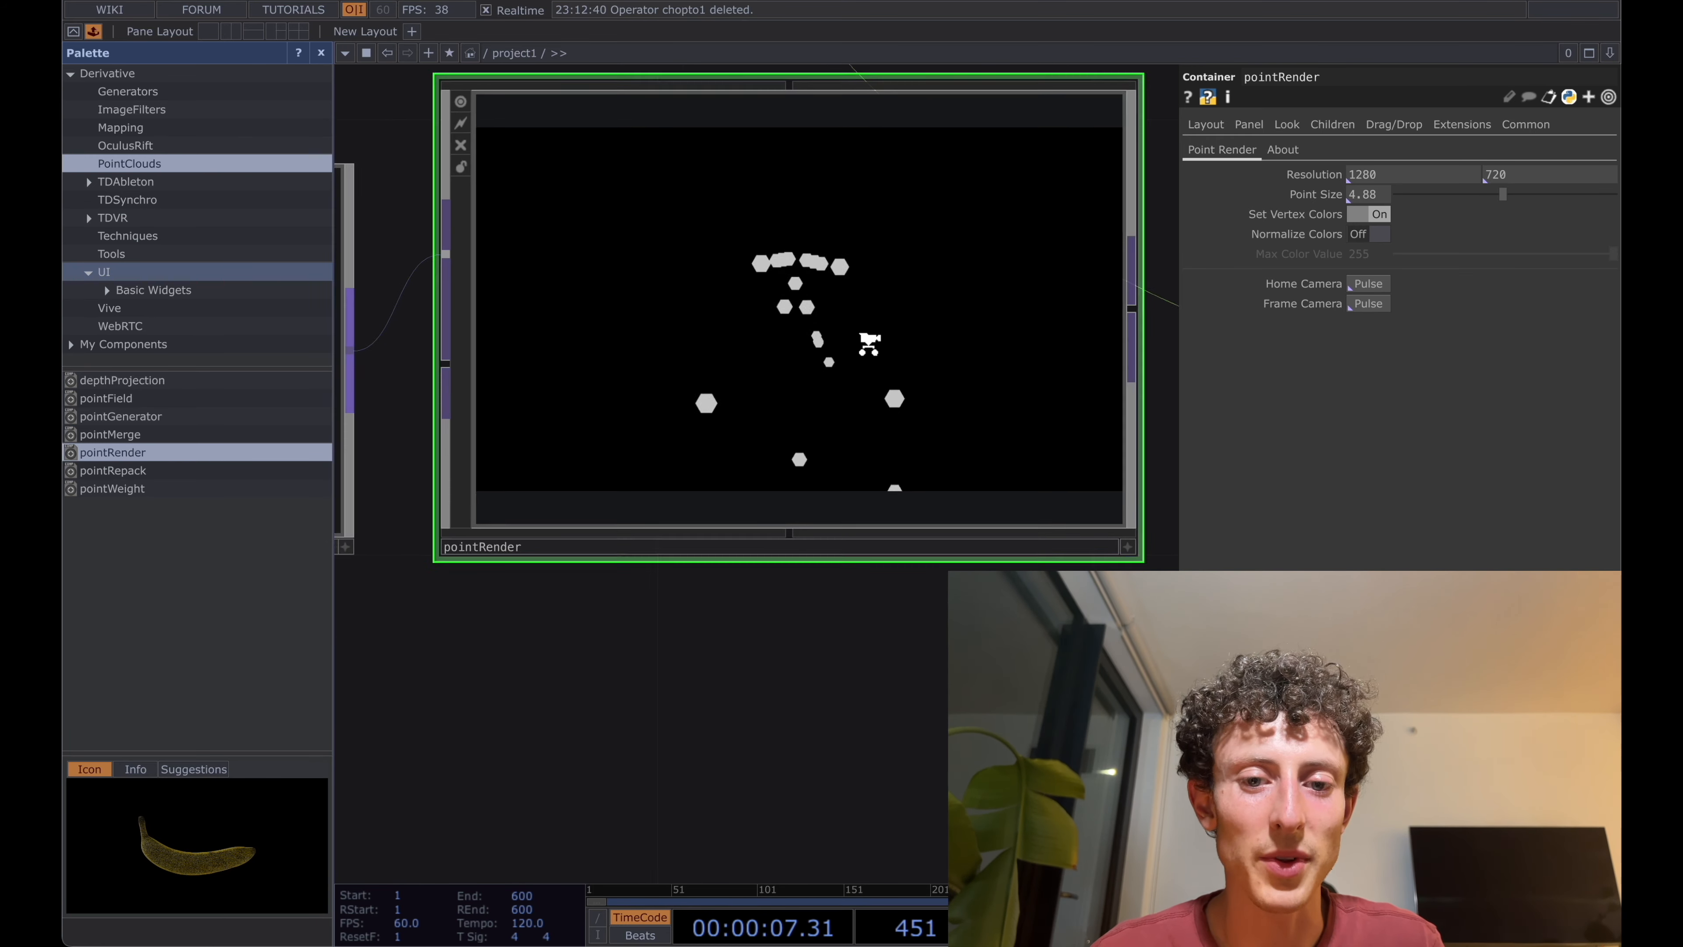
- Delete the select2, chopto1 and pointRender operators from the network
scroll(872, 350, down, 2)
scroll(871, 349, down, 2)
drag(617, 237, 685, 222)
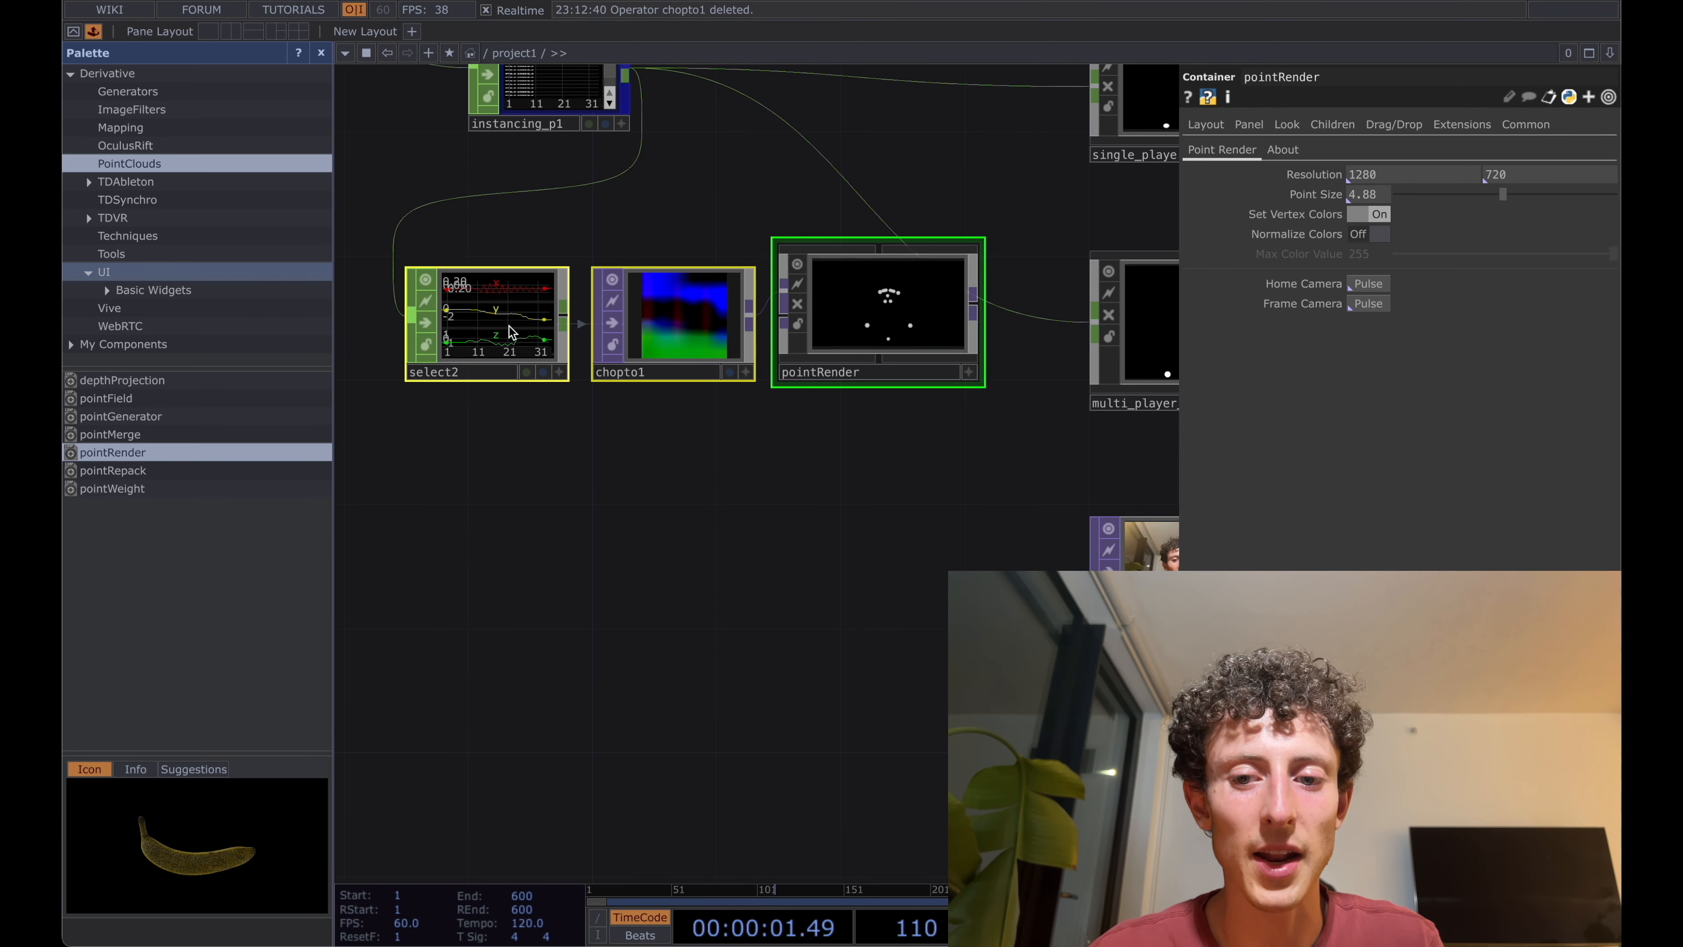
key(Delete)
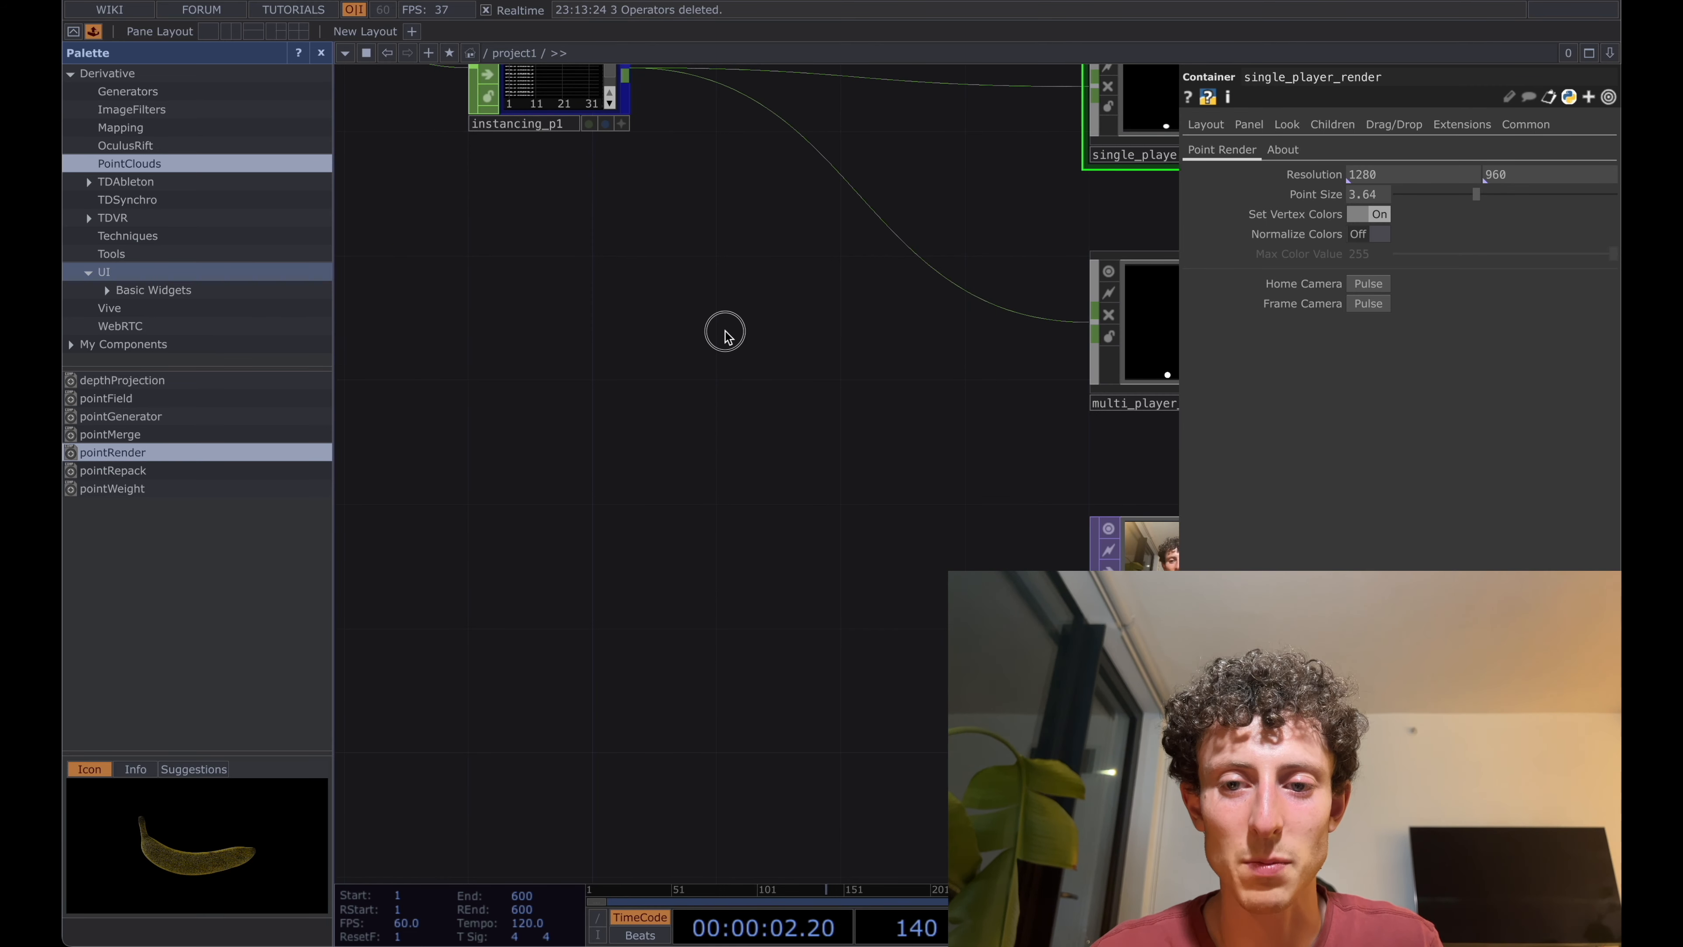
drag(725, 331, 621, 492)
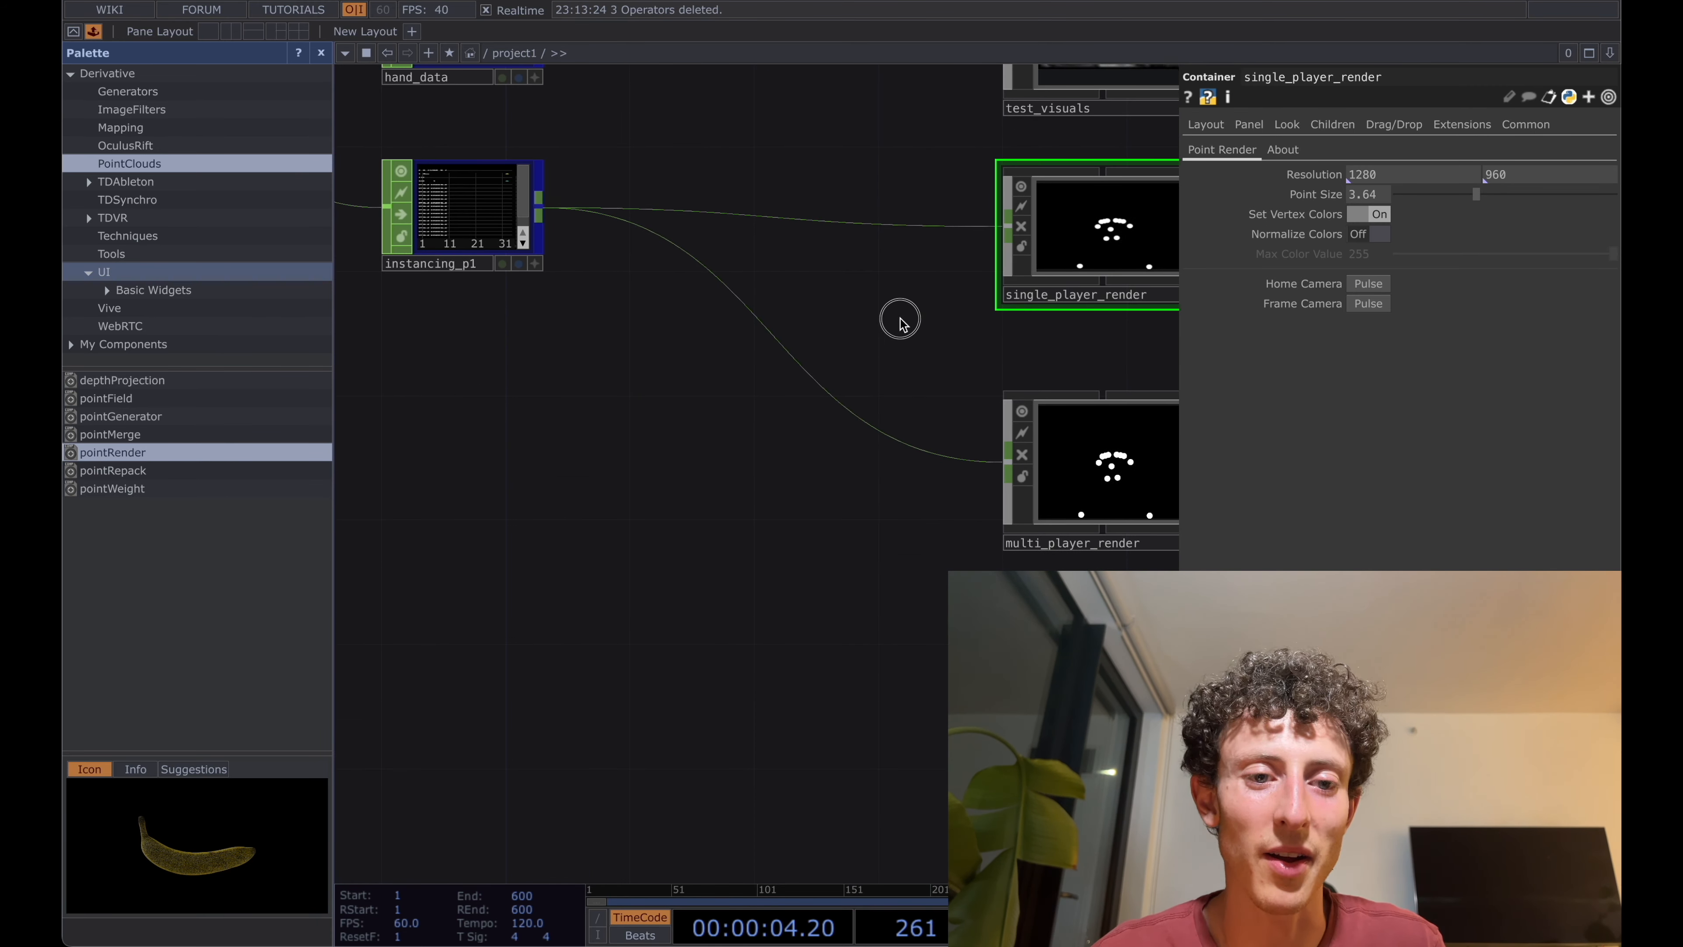
drag(898, 319, 901, 348)
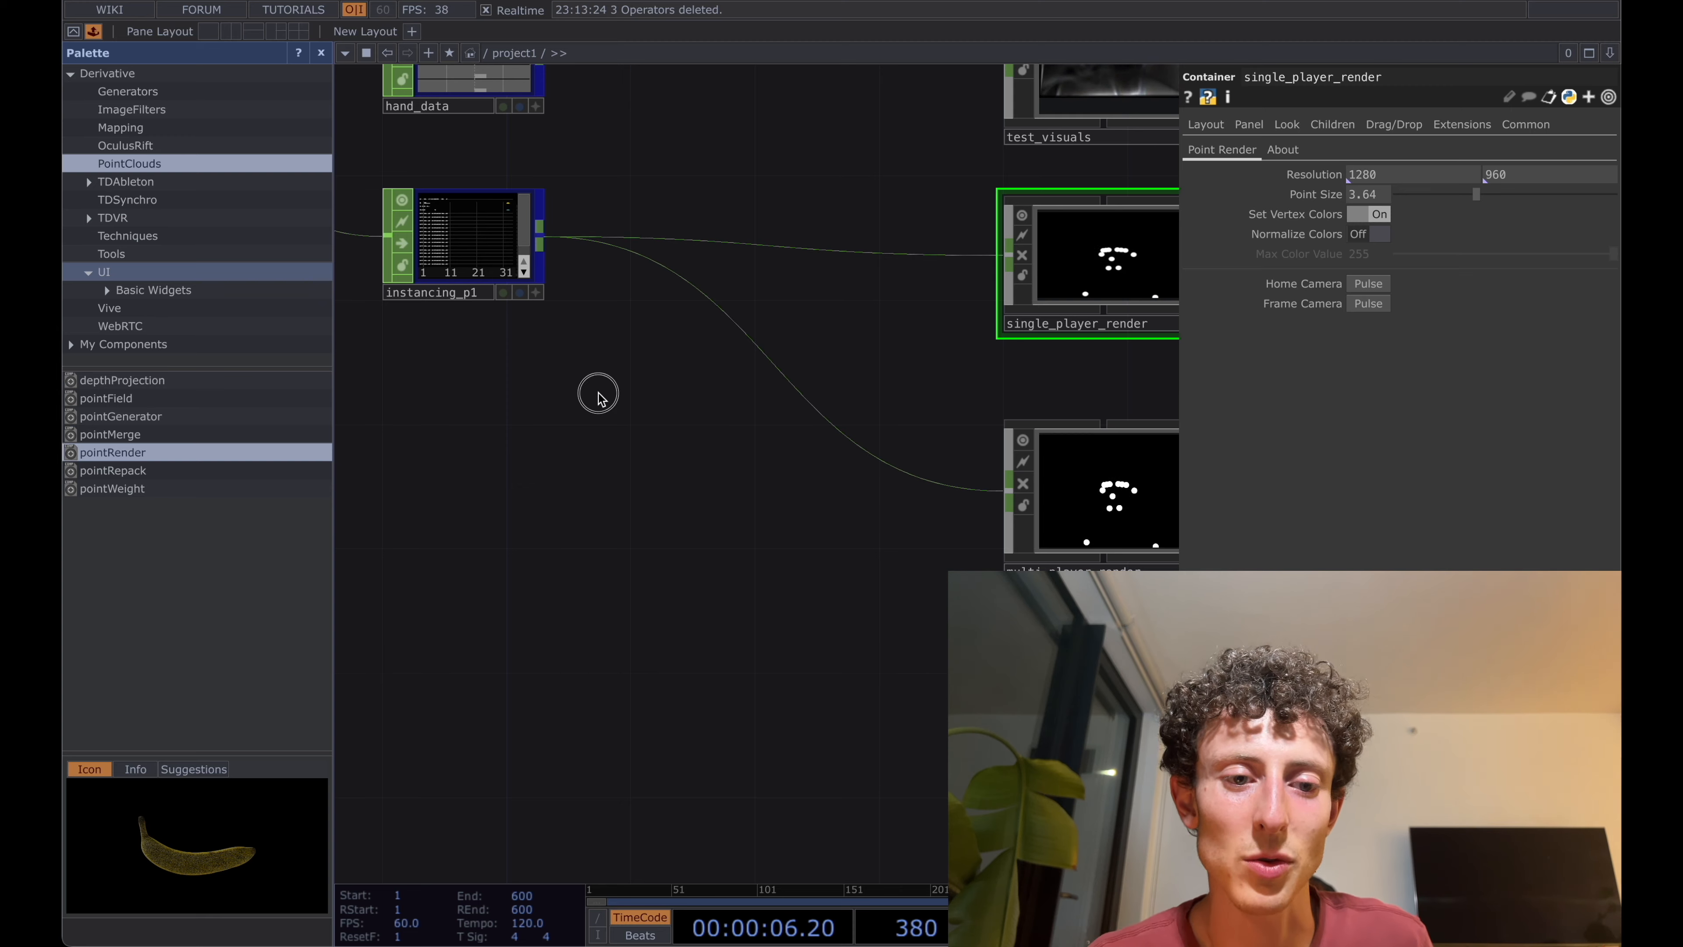
drag(598, 395, 608, 395)
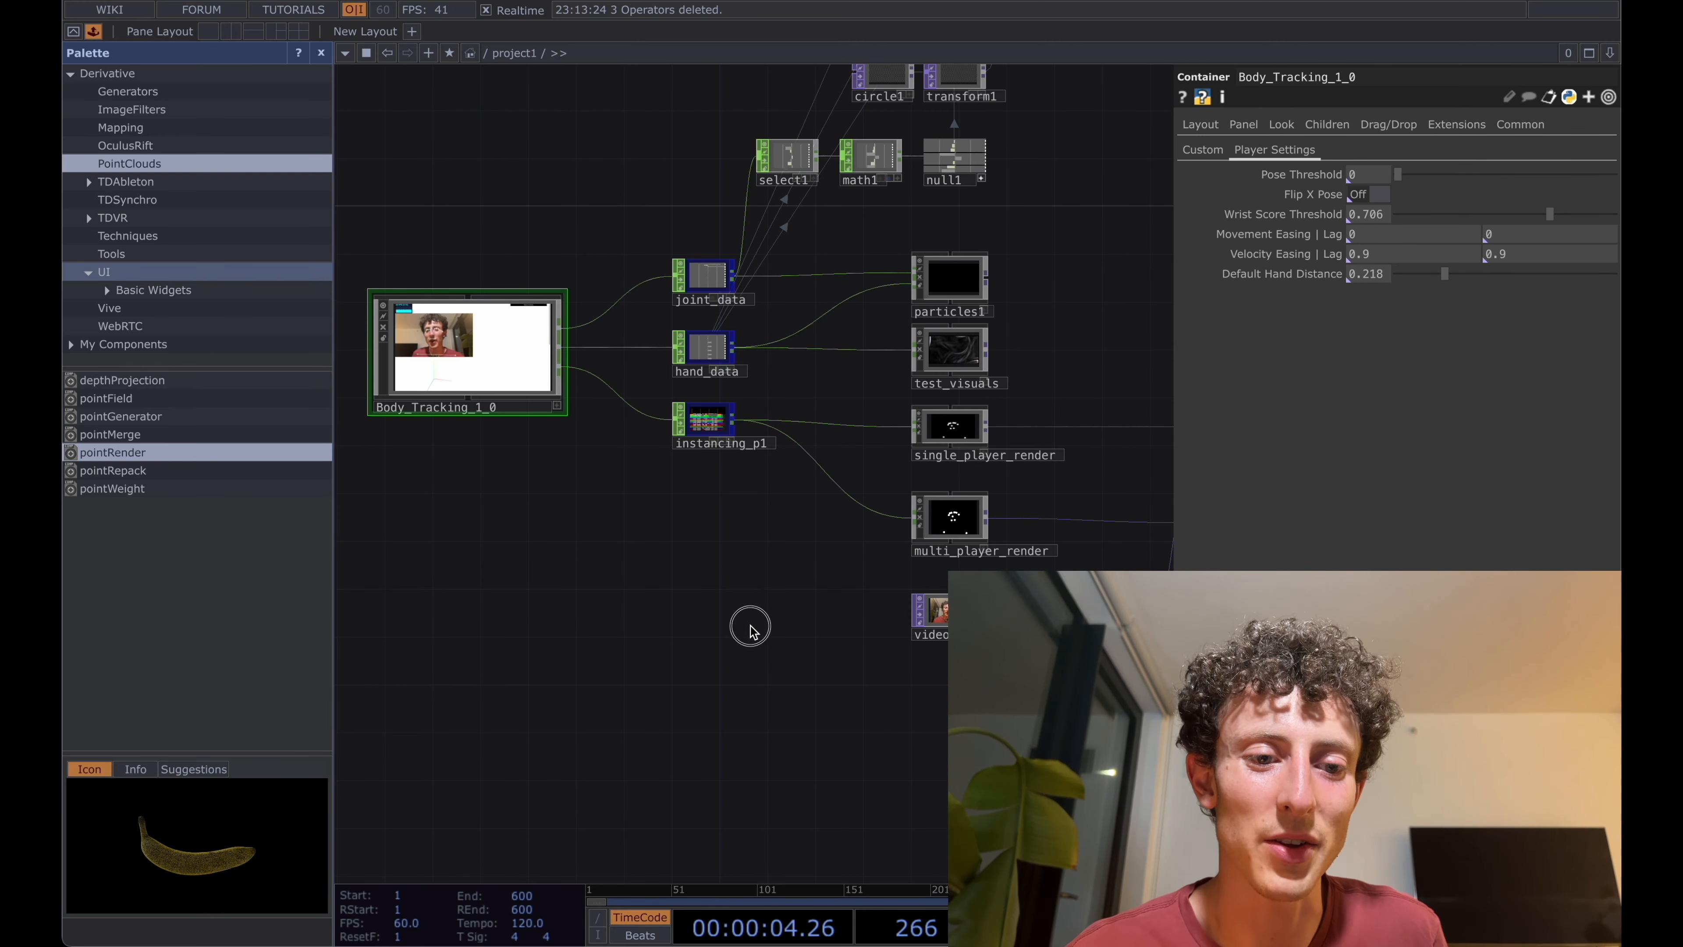
drag(750, 629, 726, 594)
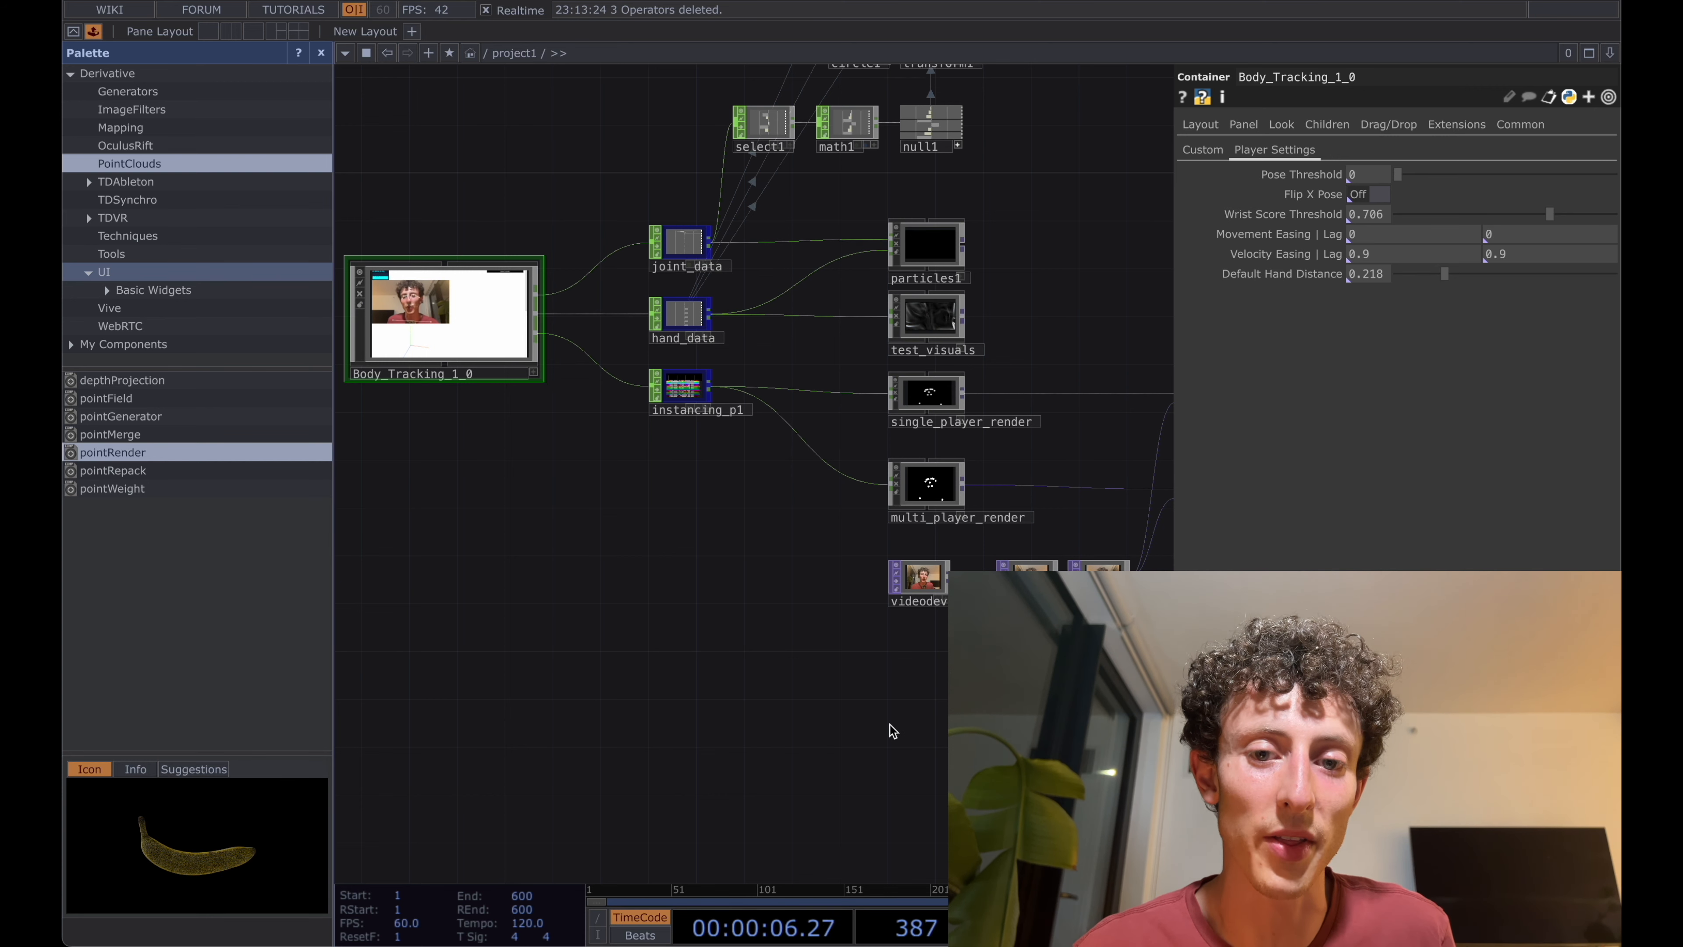
drag(994, 663, 982, 661)
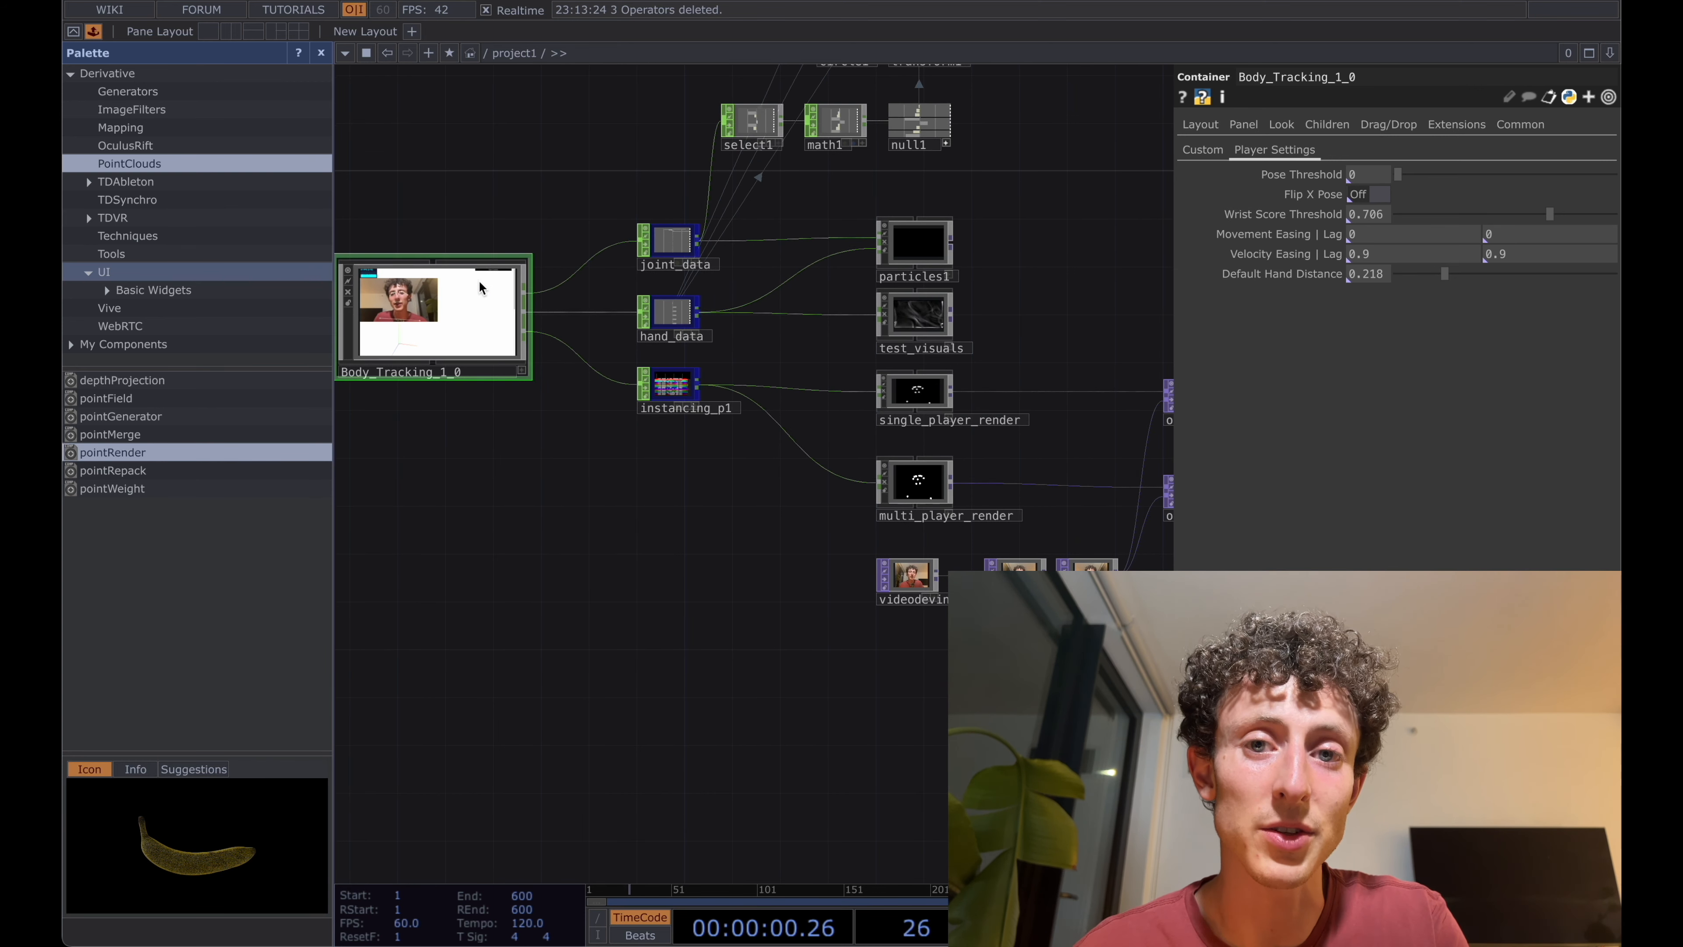
drag(451, 394, 497, 462)
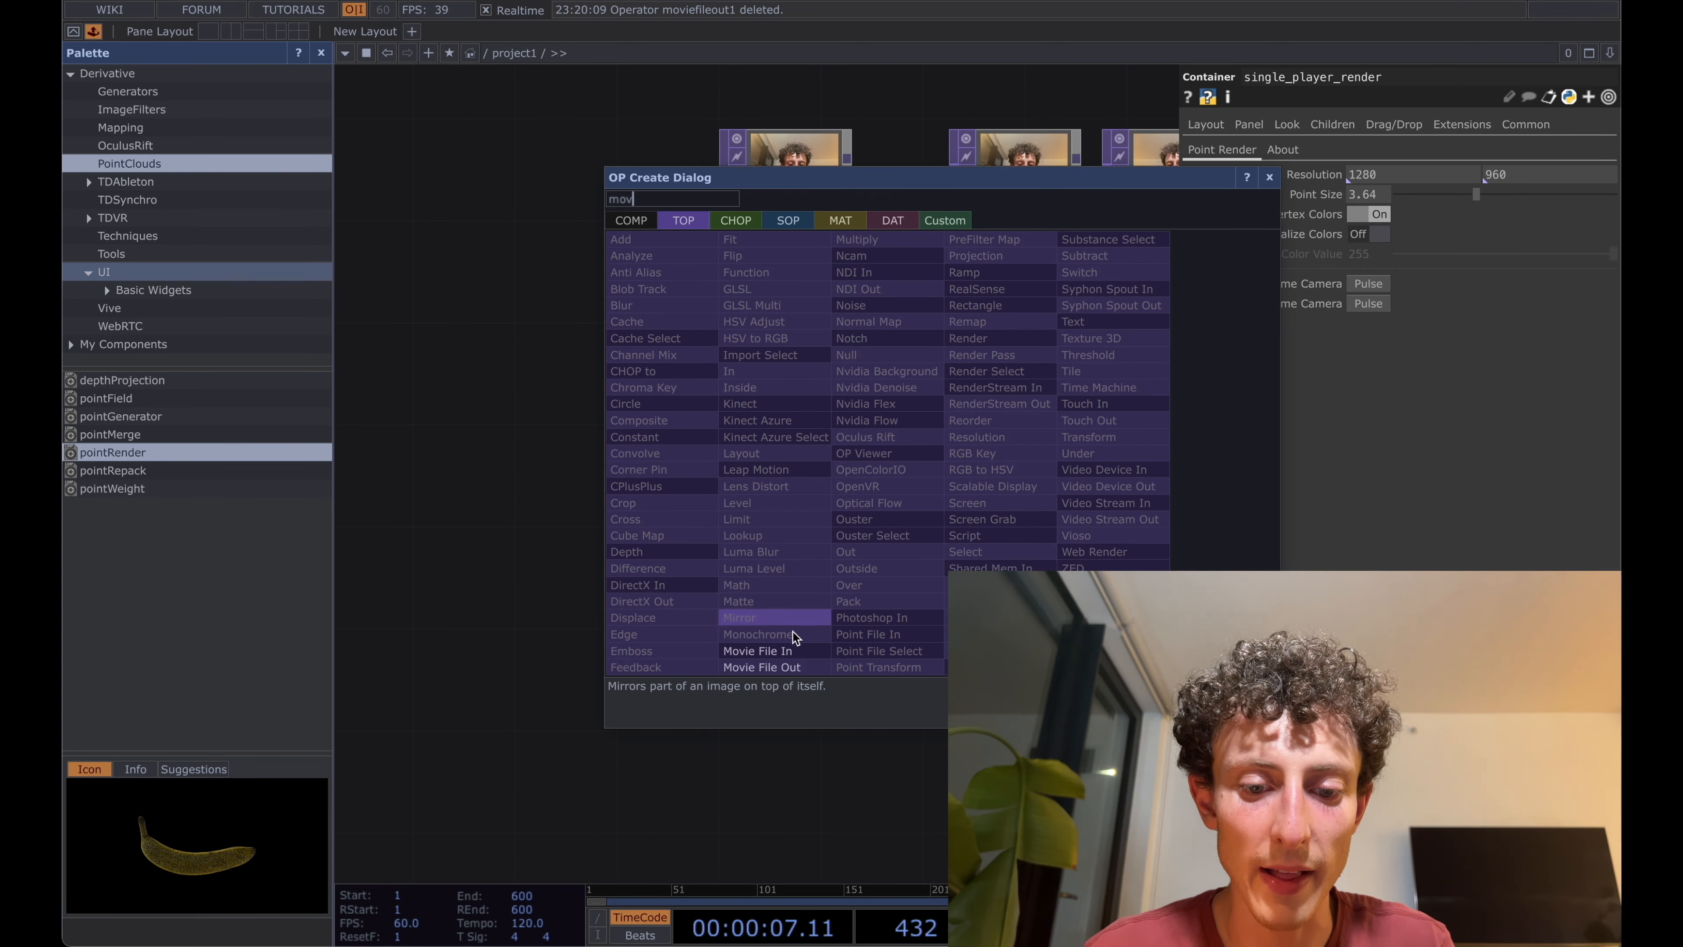
- Add a Movie File In TOP below videodevin1 and load Multi player.0.mov into it
click(793, 631)
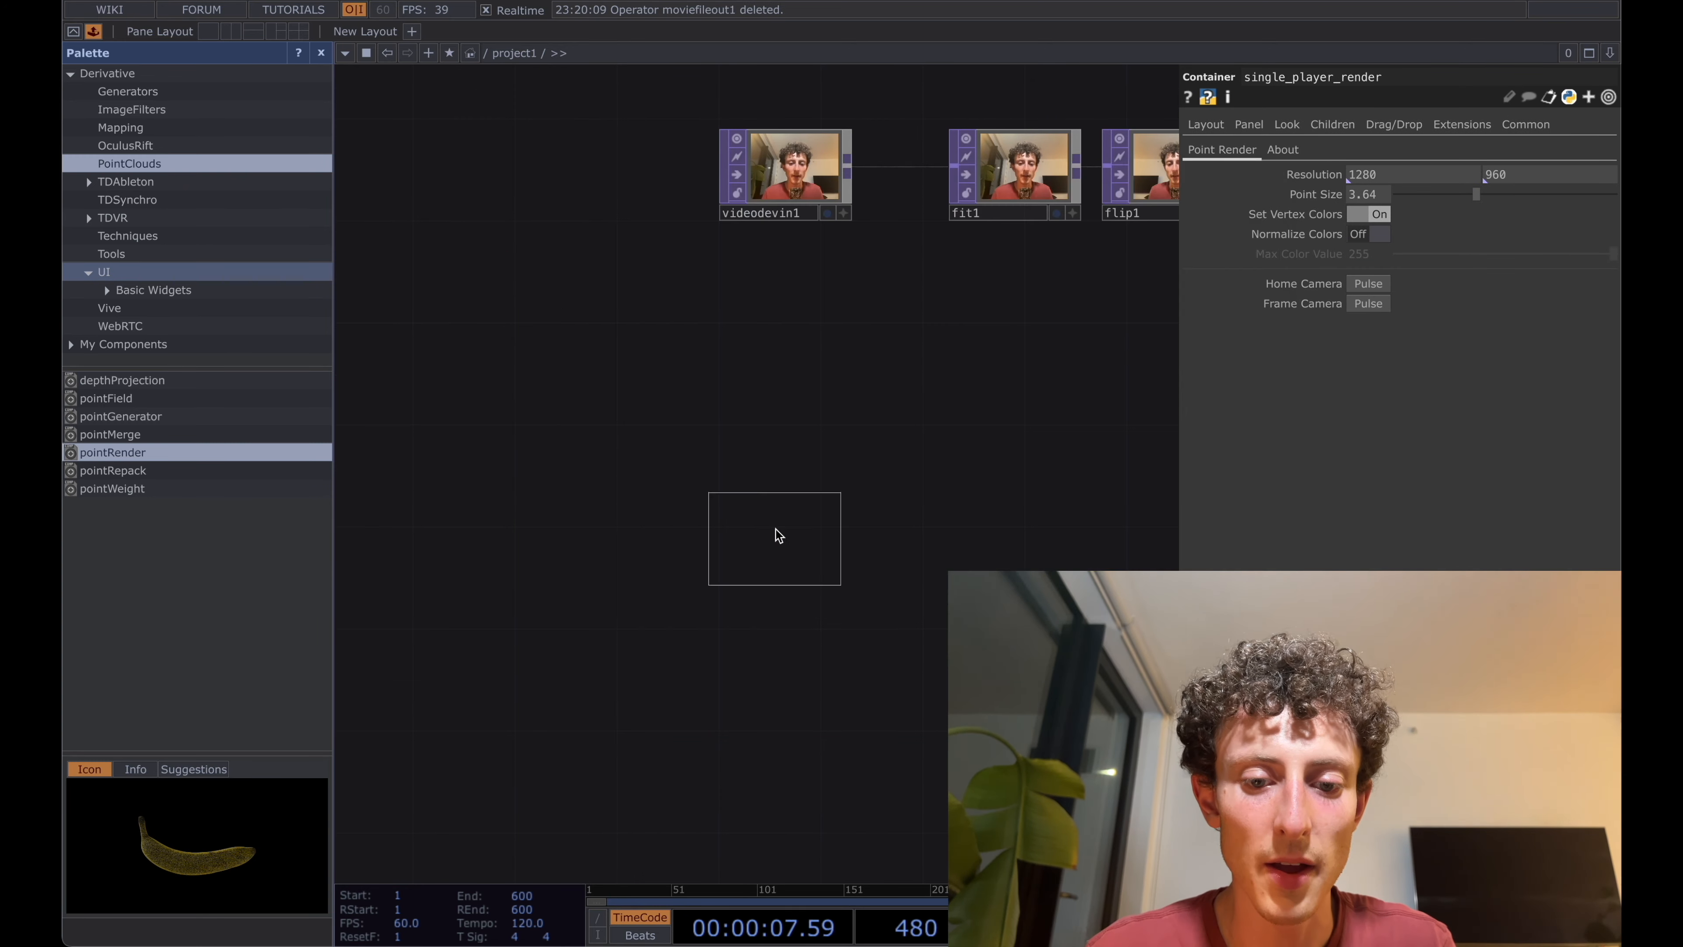
click(779, 535)
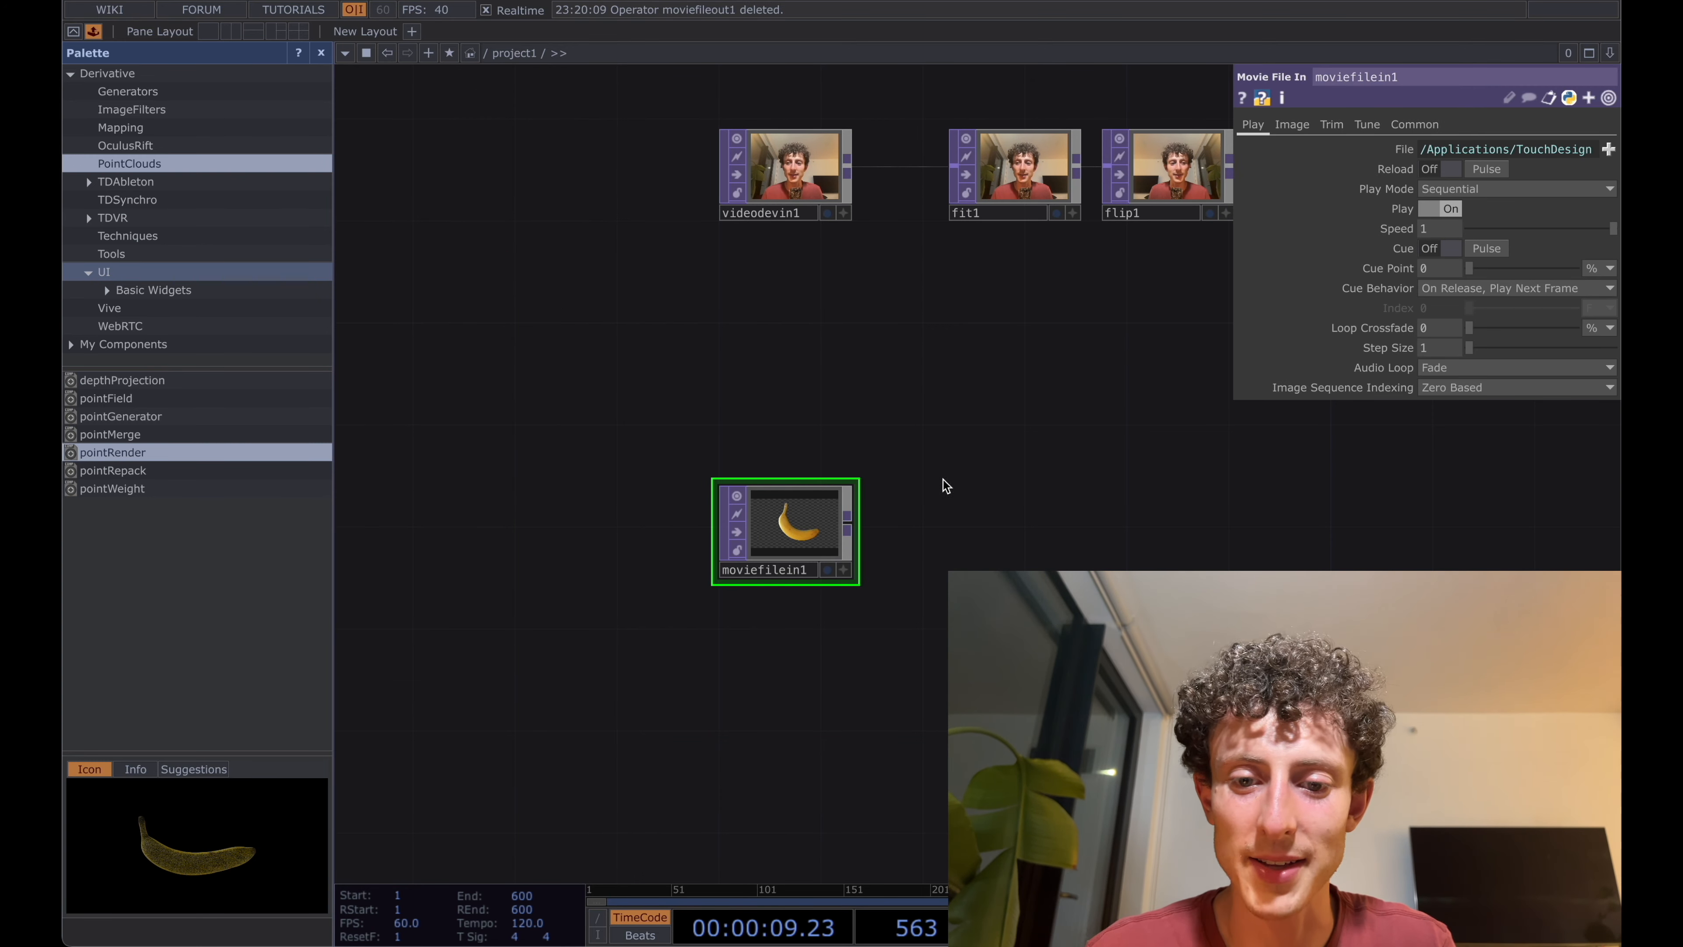
click(677, 341)
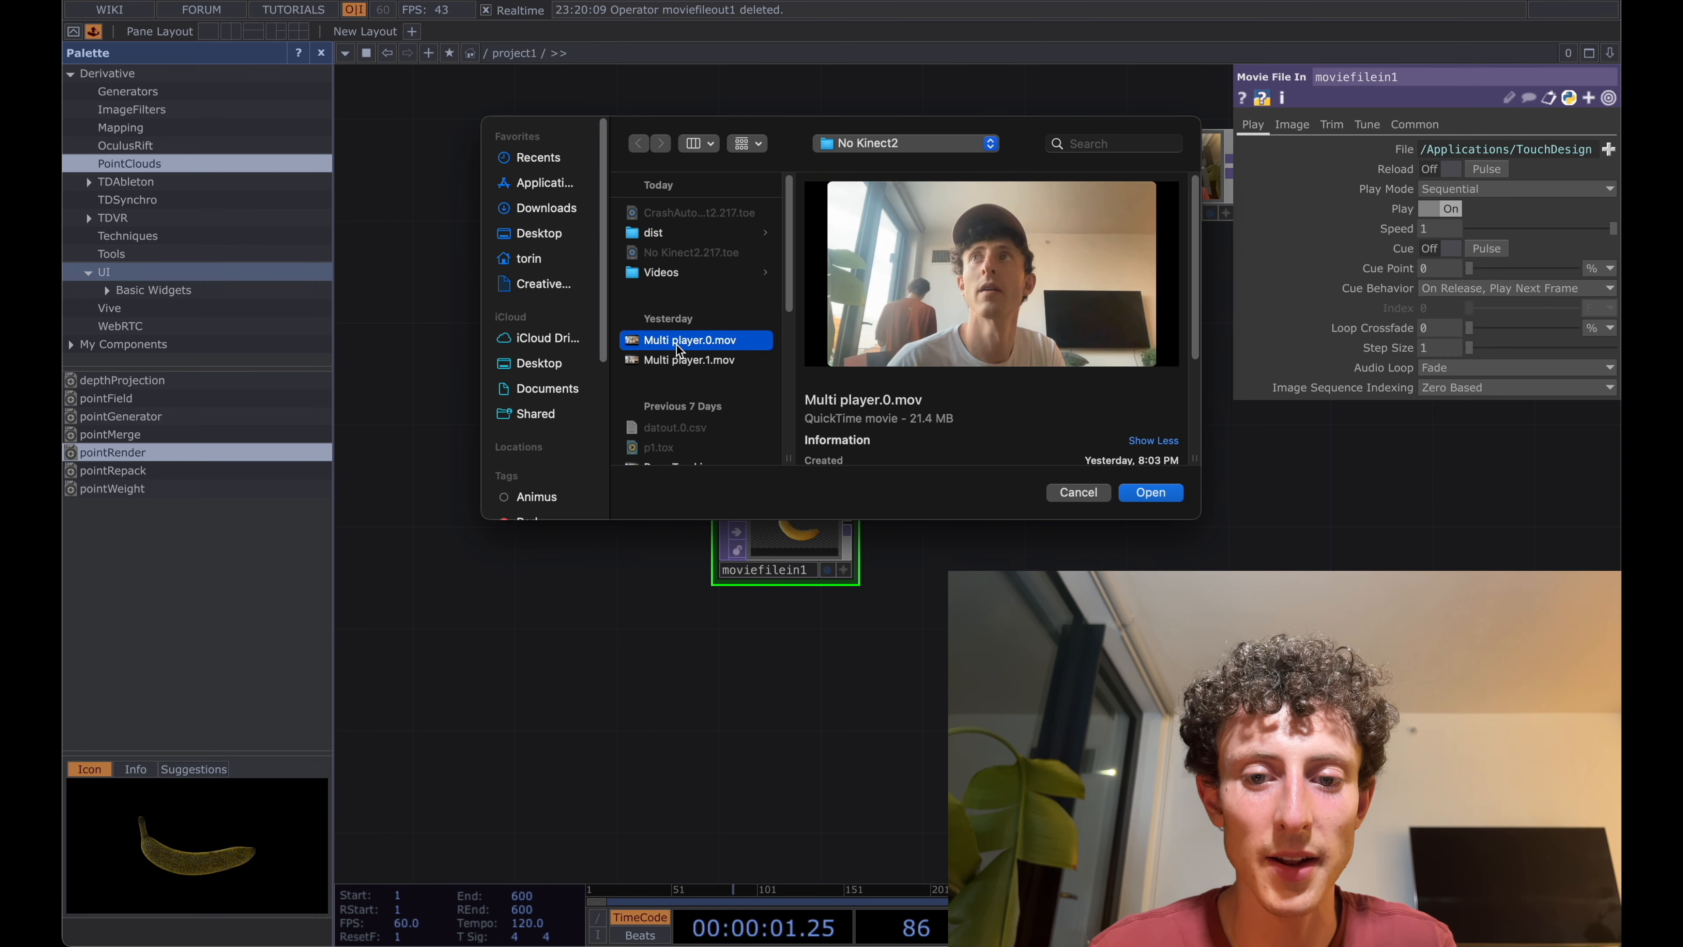
double_click(677, 342)
drag(958, 516, 924, 496)
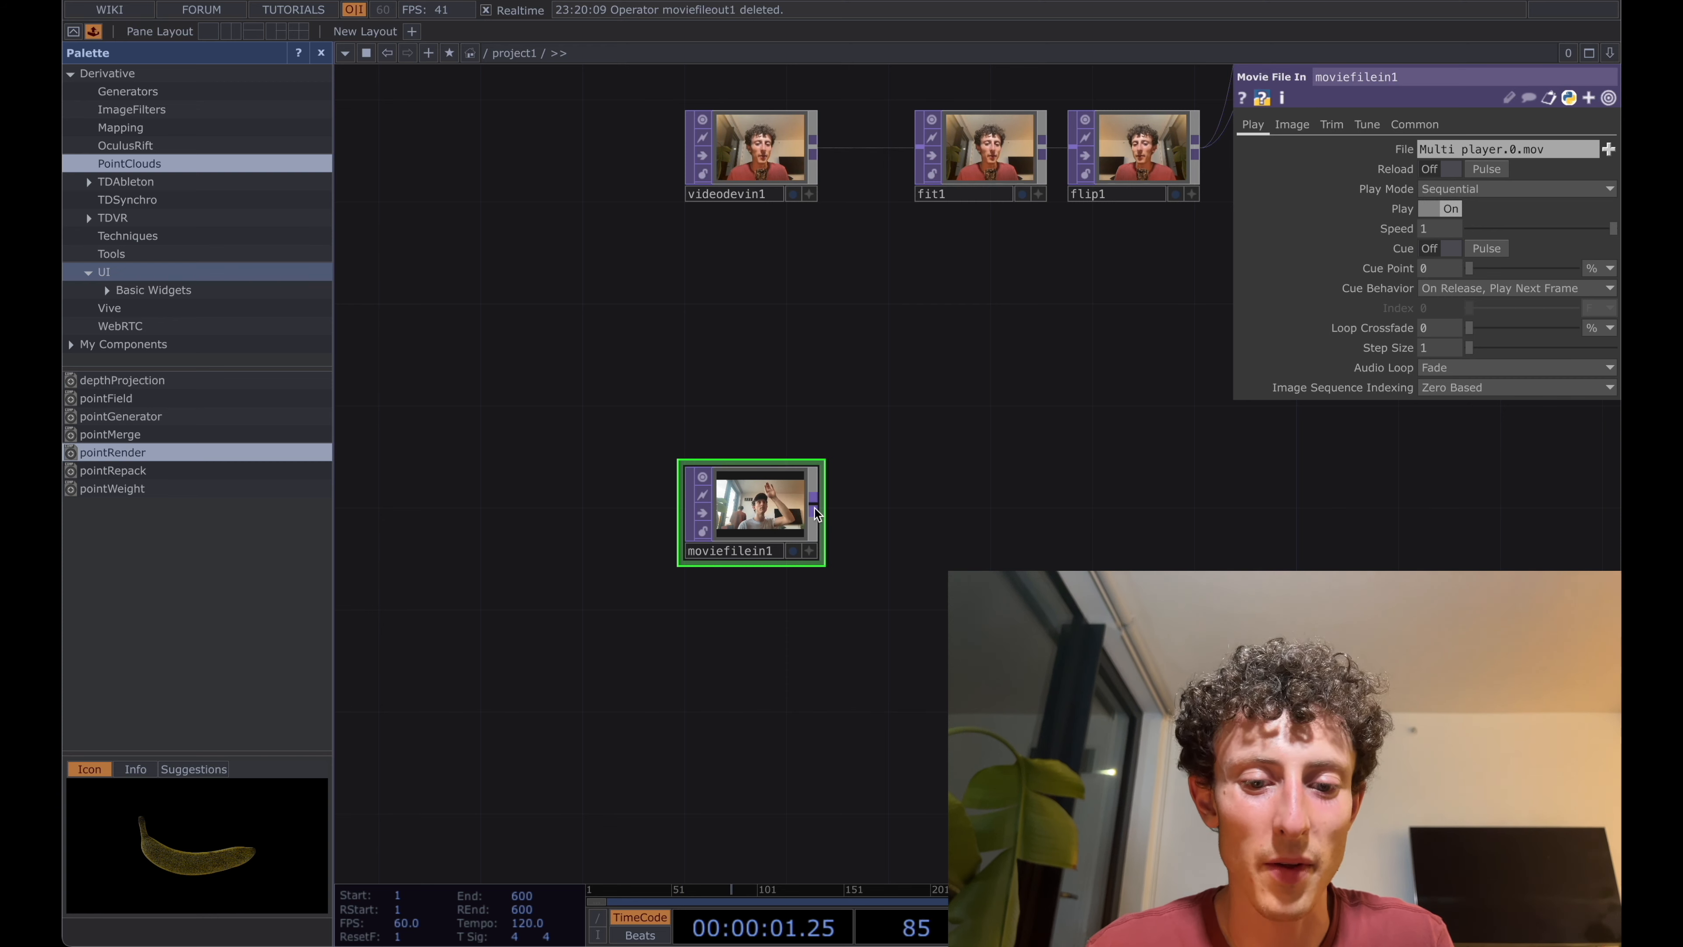
- Add a Syphon Spout Out TOP fed by moviefilein1's output
key(super+space)
key(Escape)
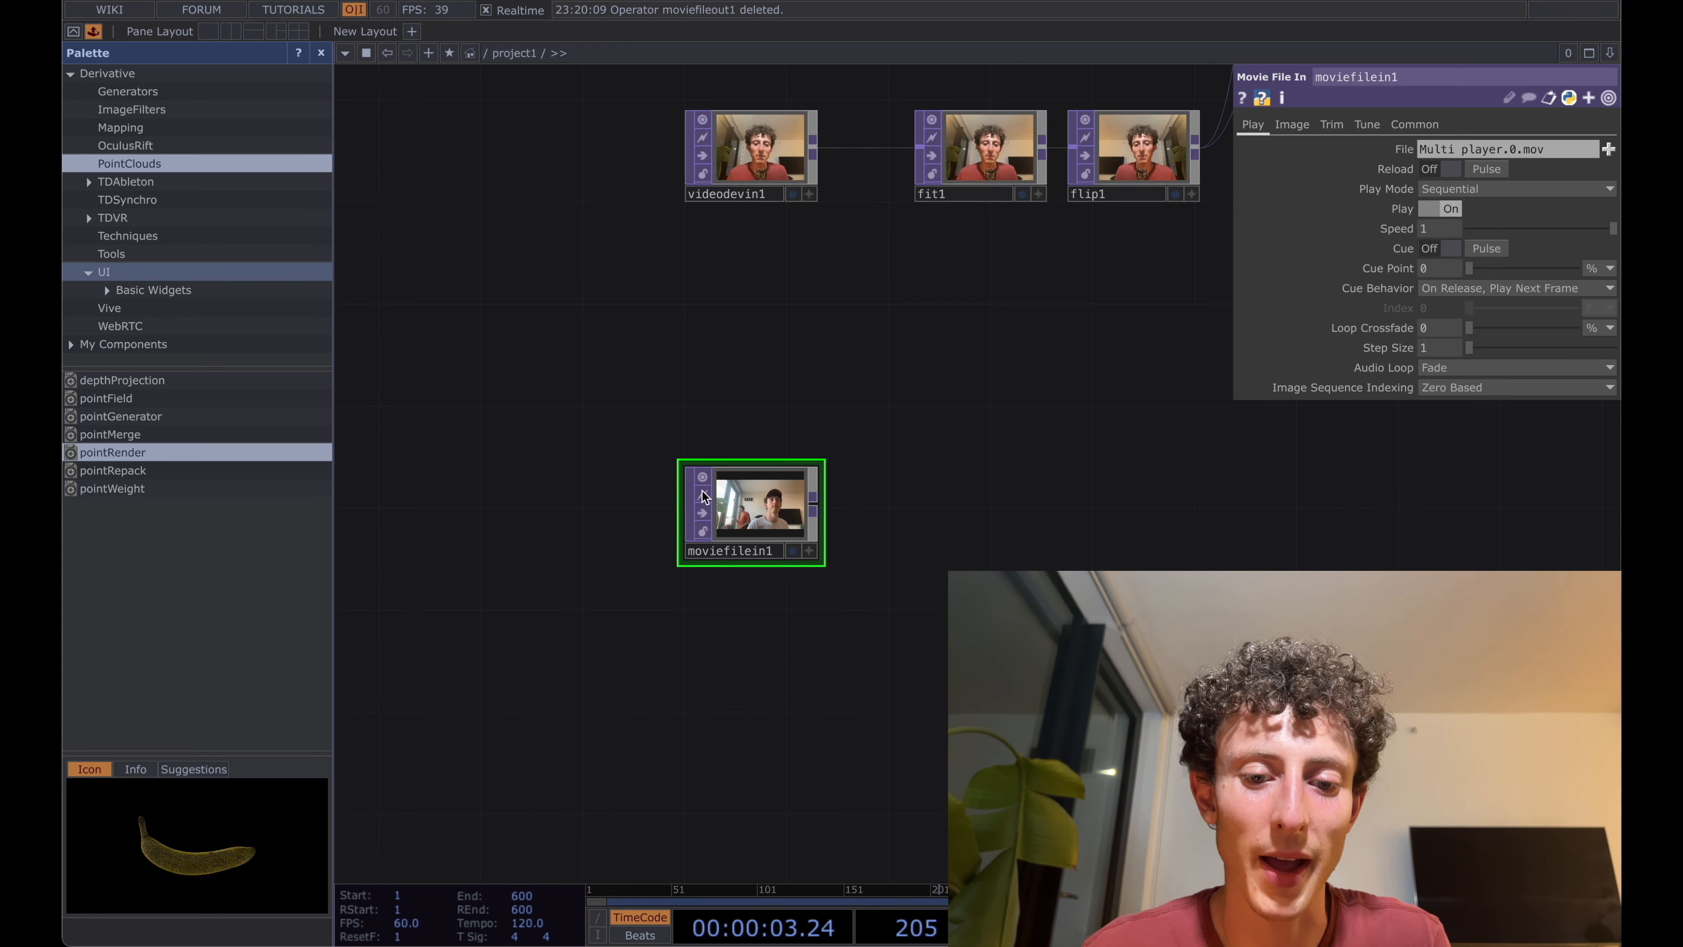
right_click(817, 511)
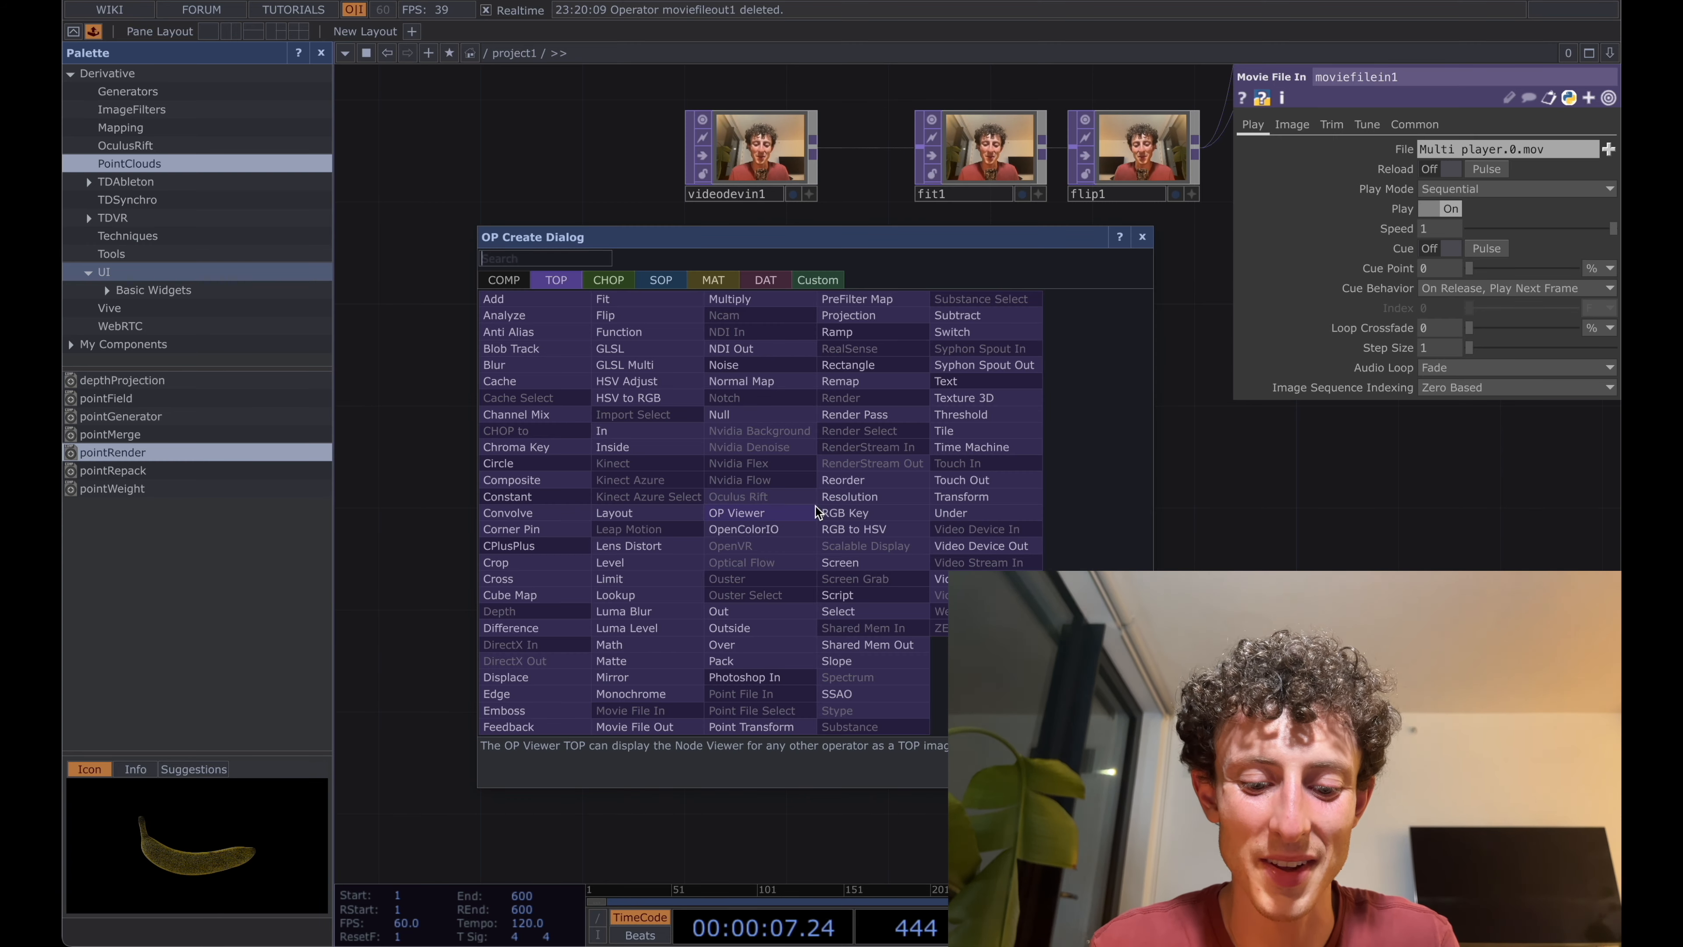
text(spo)
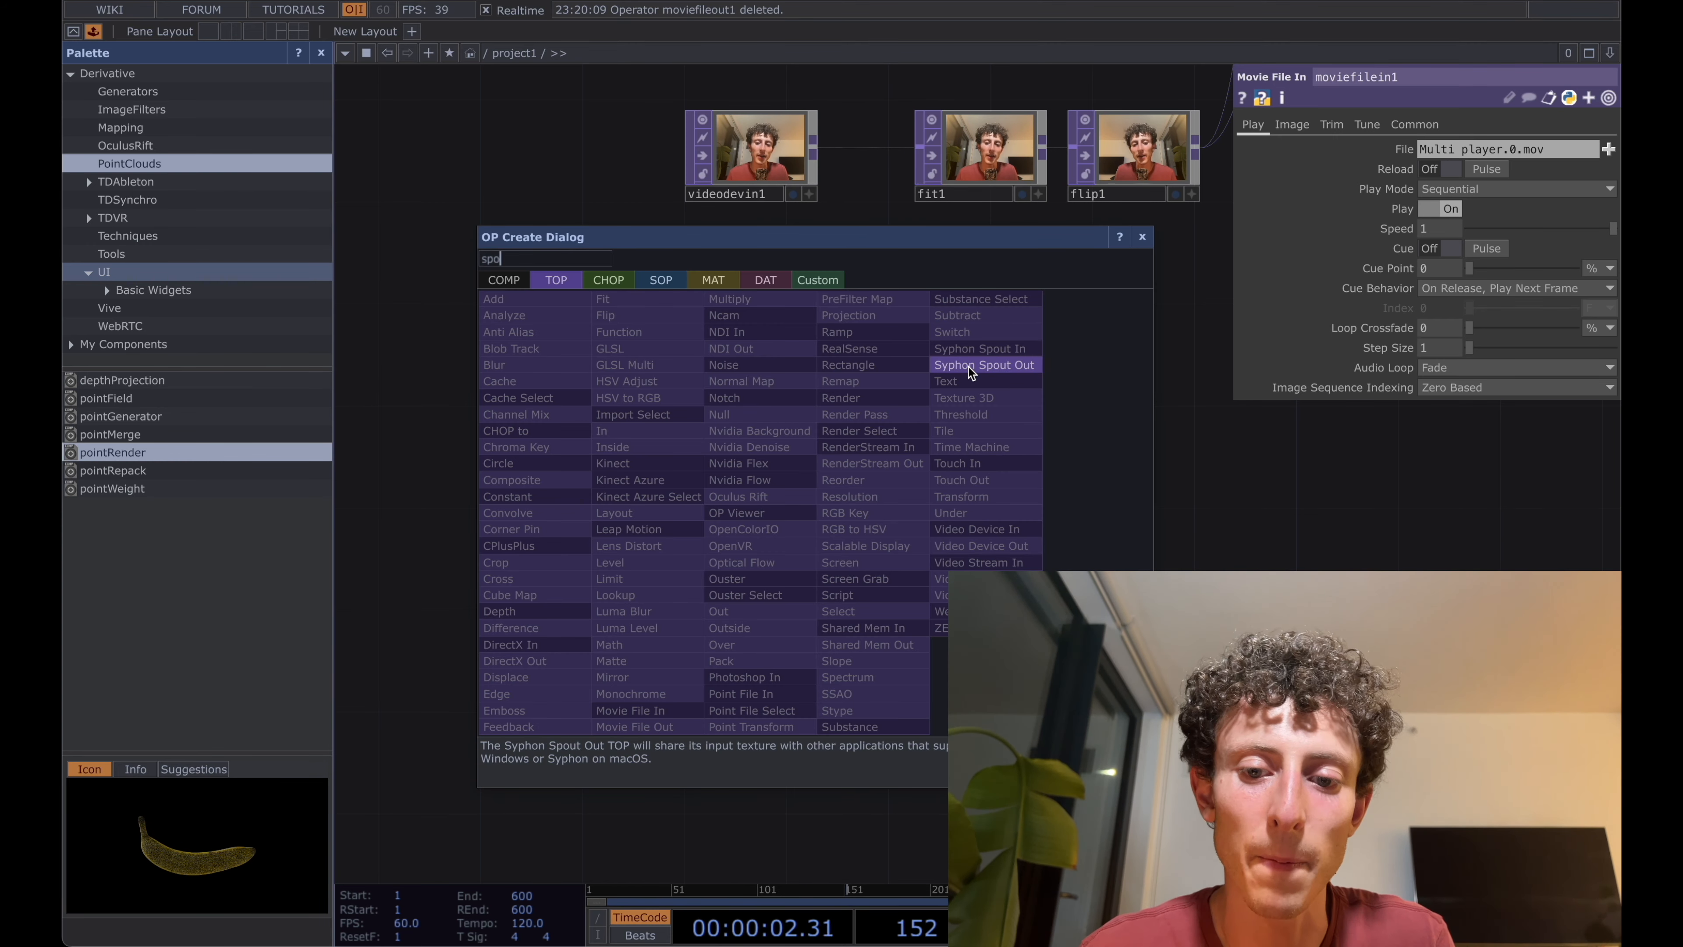
click(967, 367)
click(999, 507)
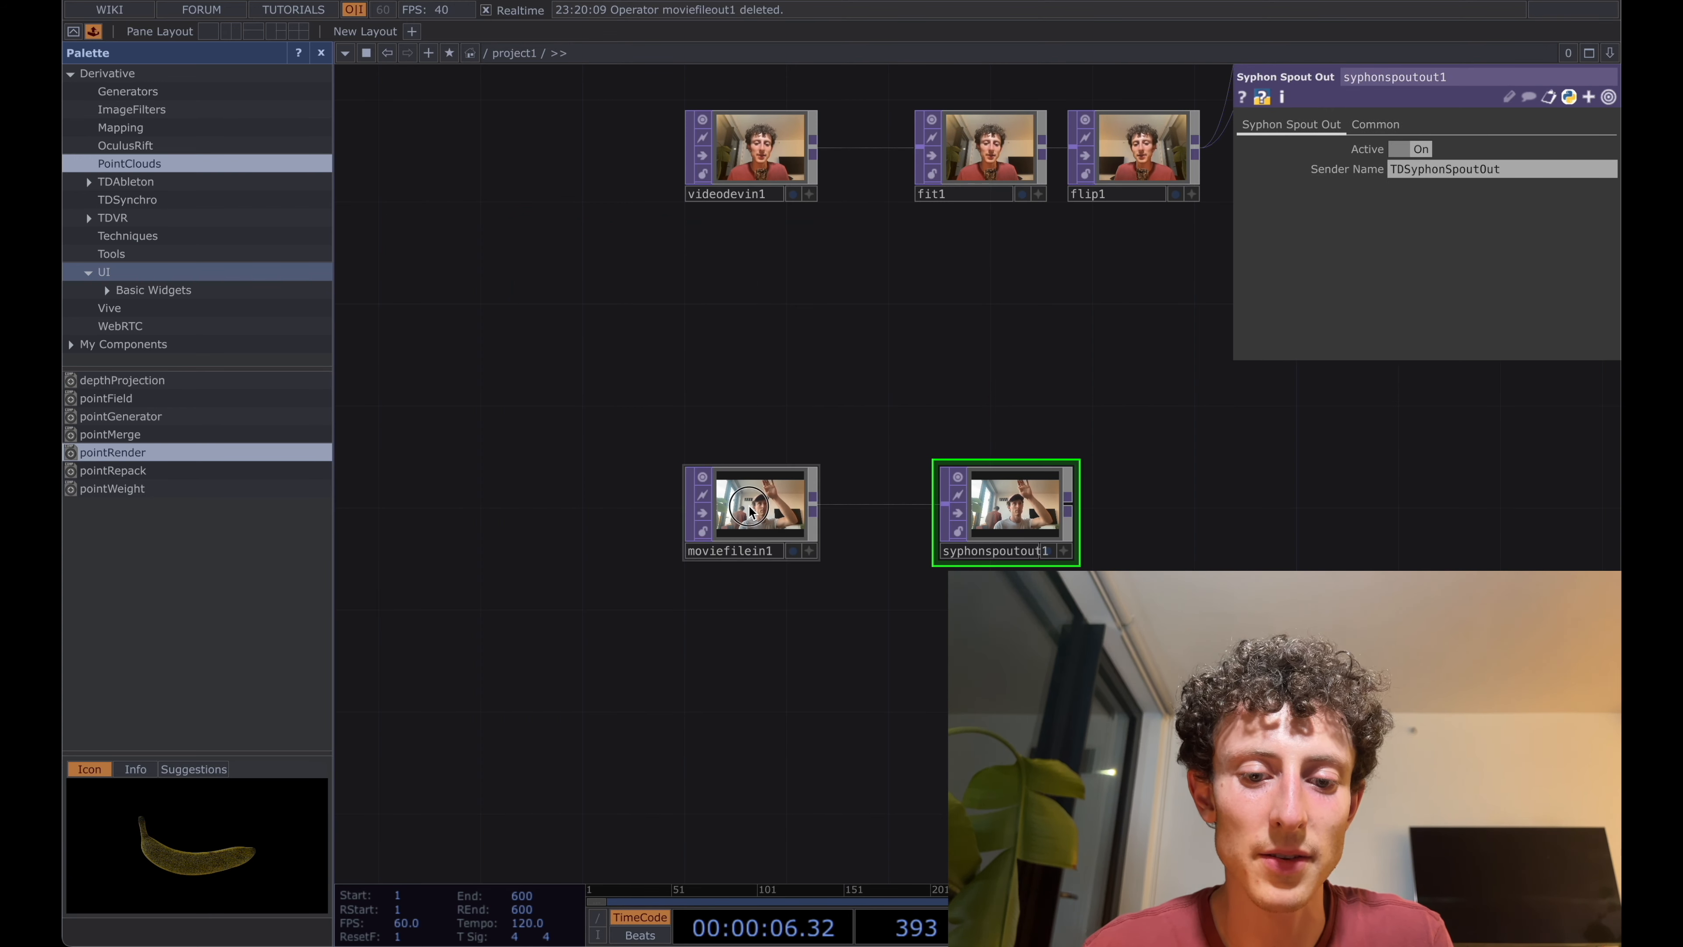
click(762, 511)
click(1052, 516)
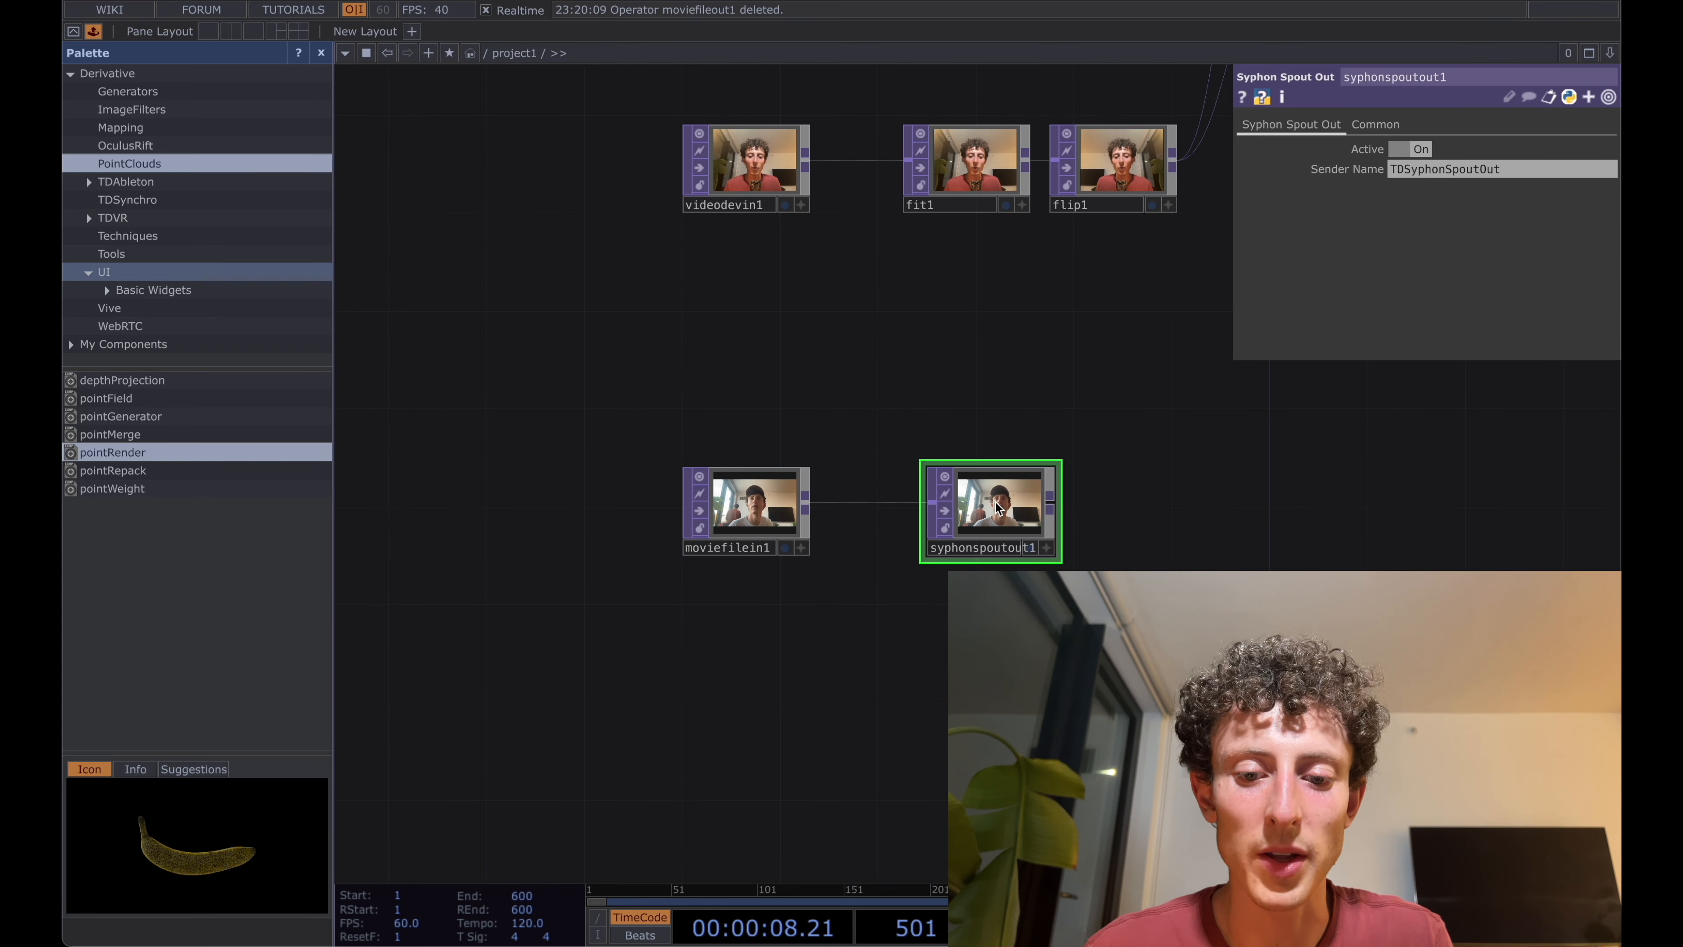
- Switch to OBS and add a new scene named Scene 3
key(super+space)
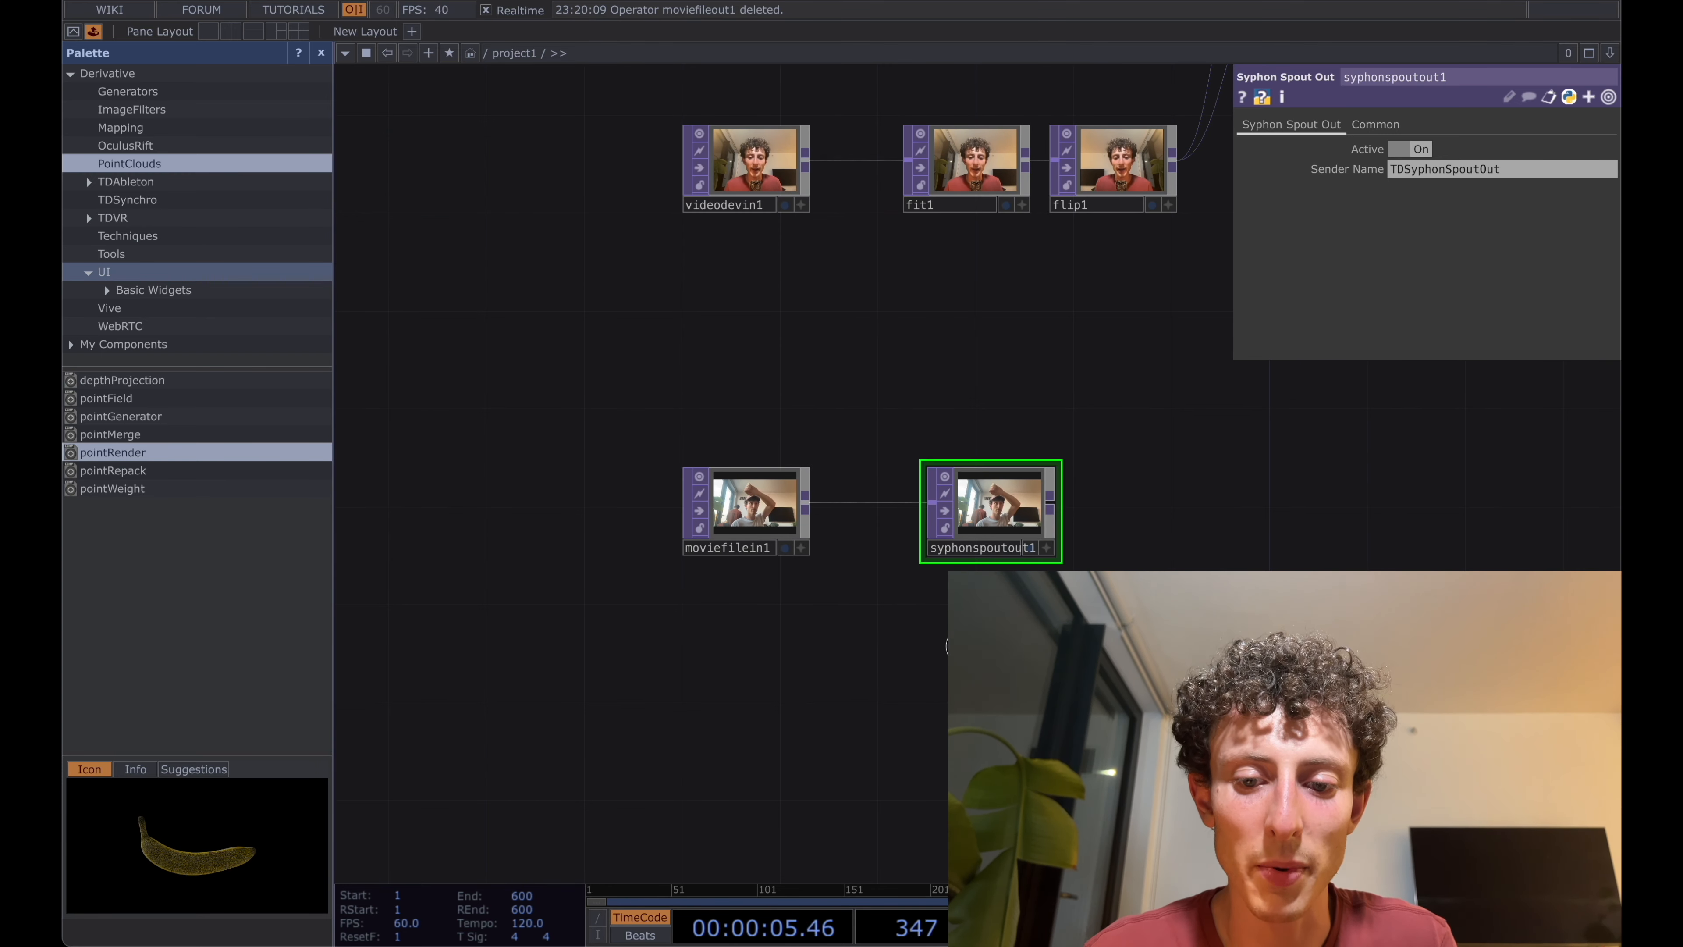
key(super+space)
text(obs)
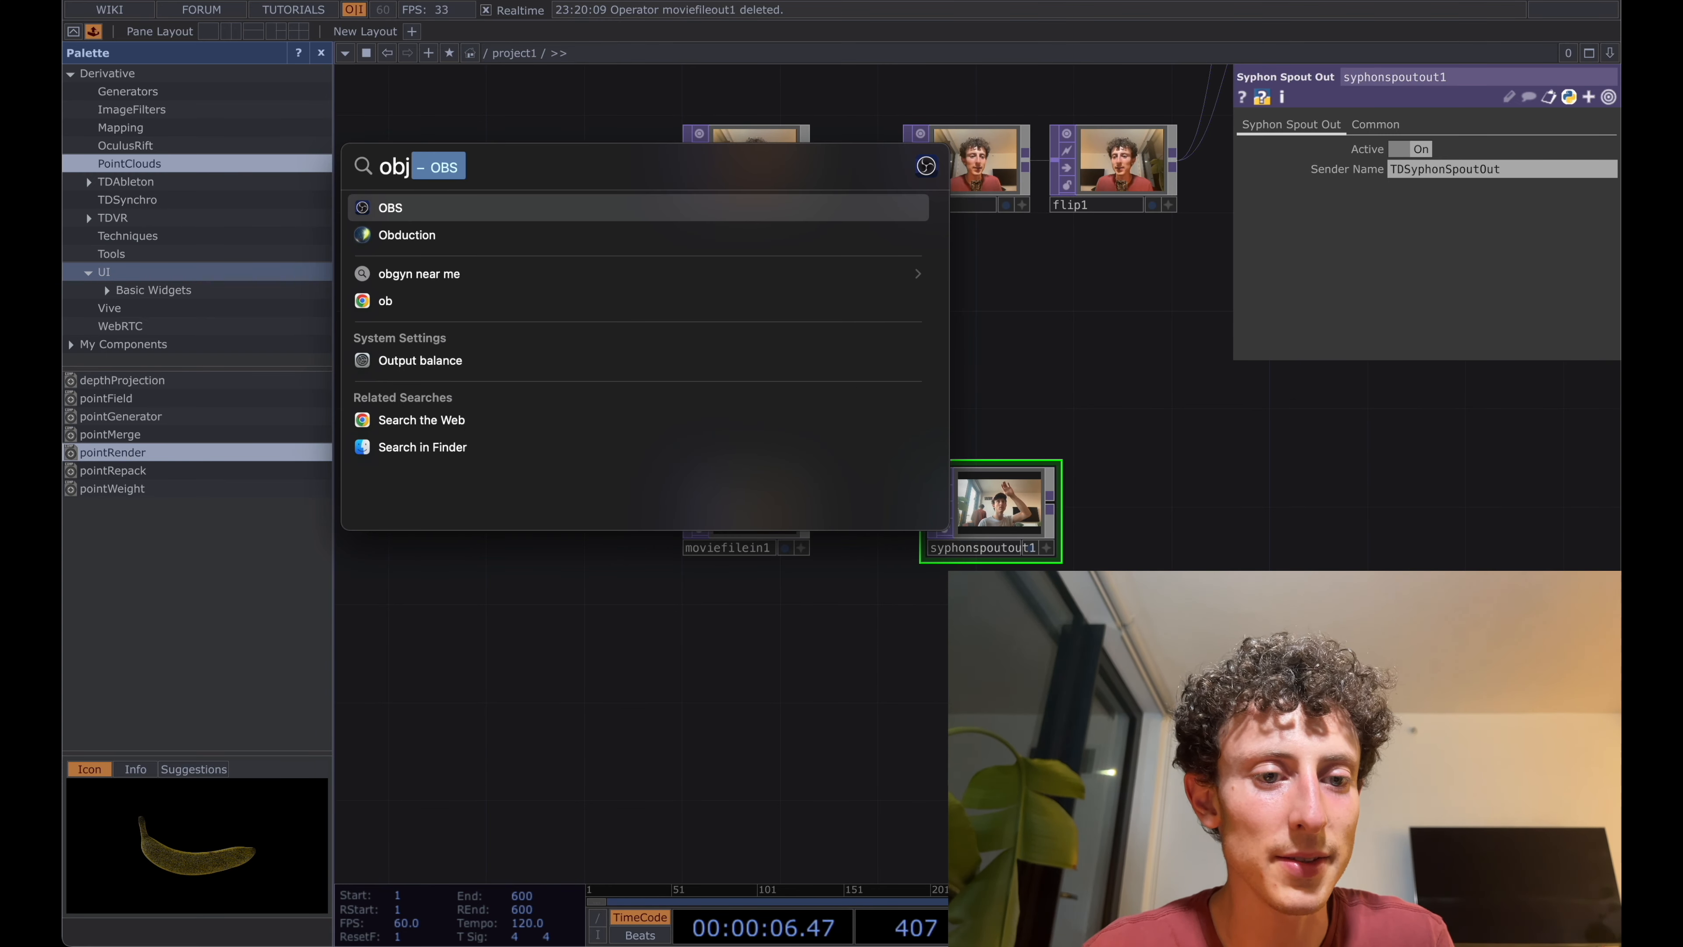
key(Return)
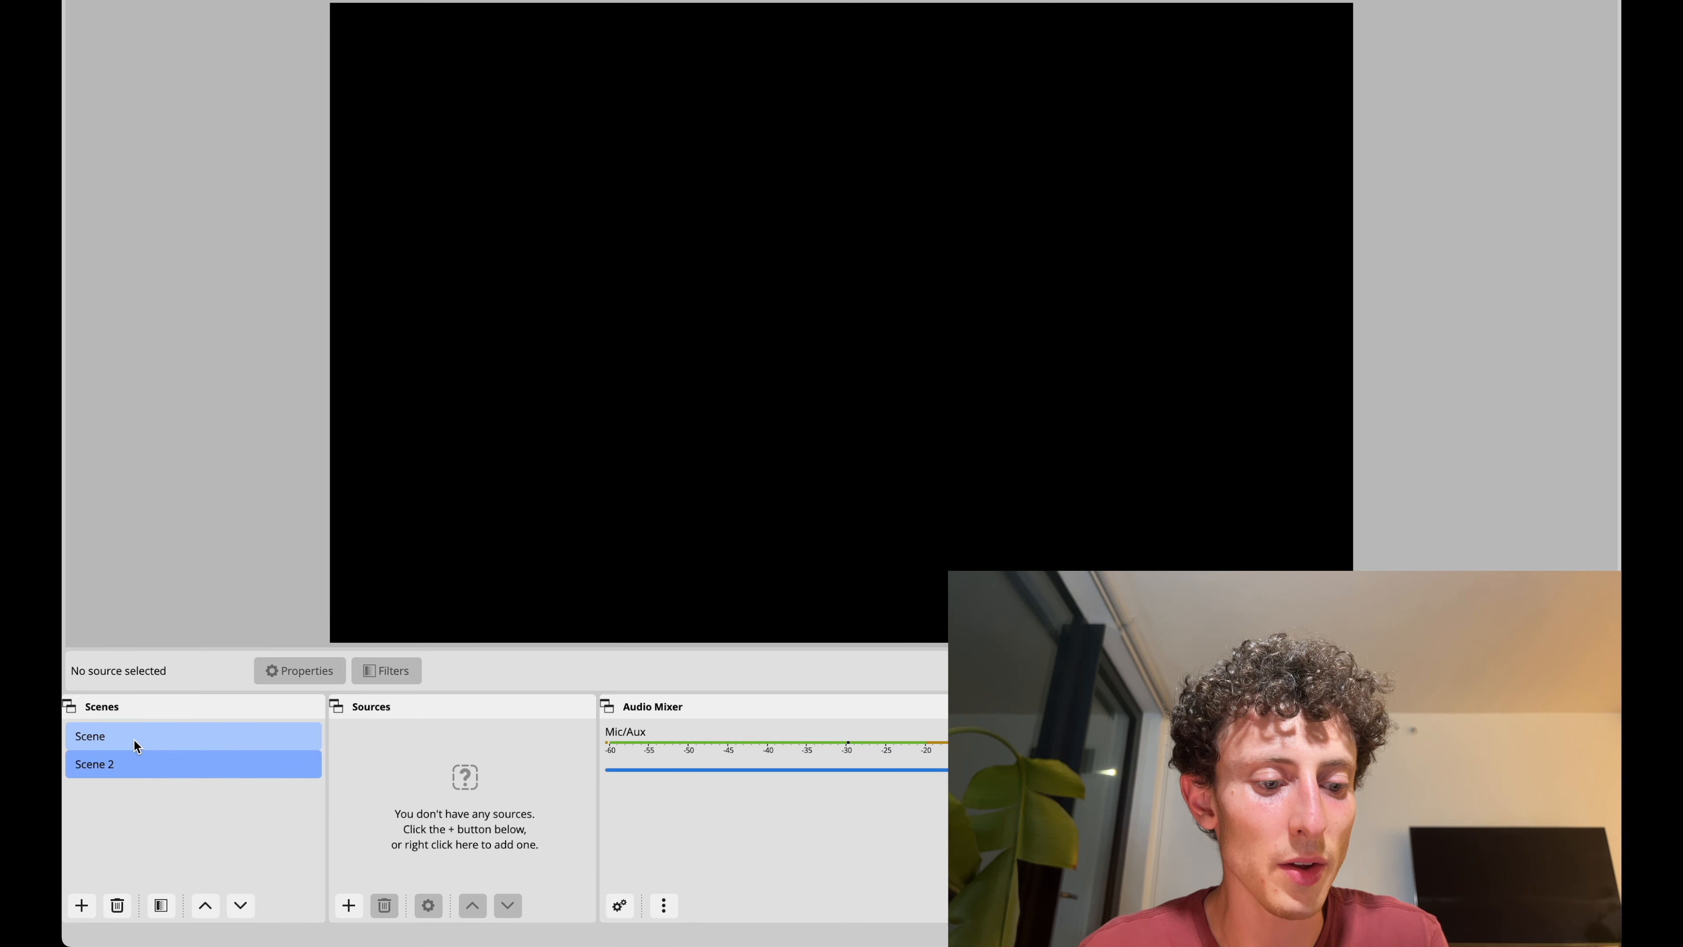
click(82, 906)
key(Return)
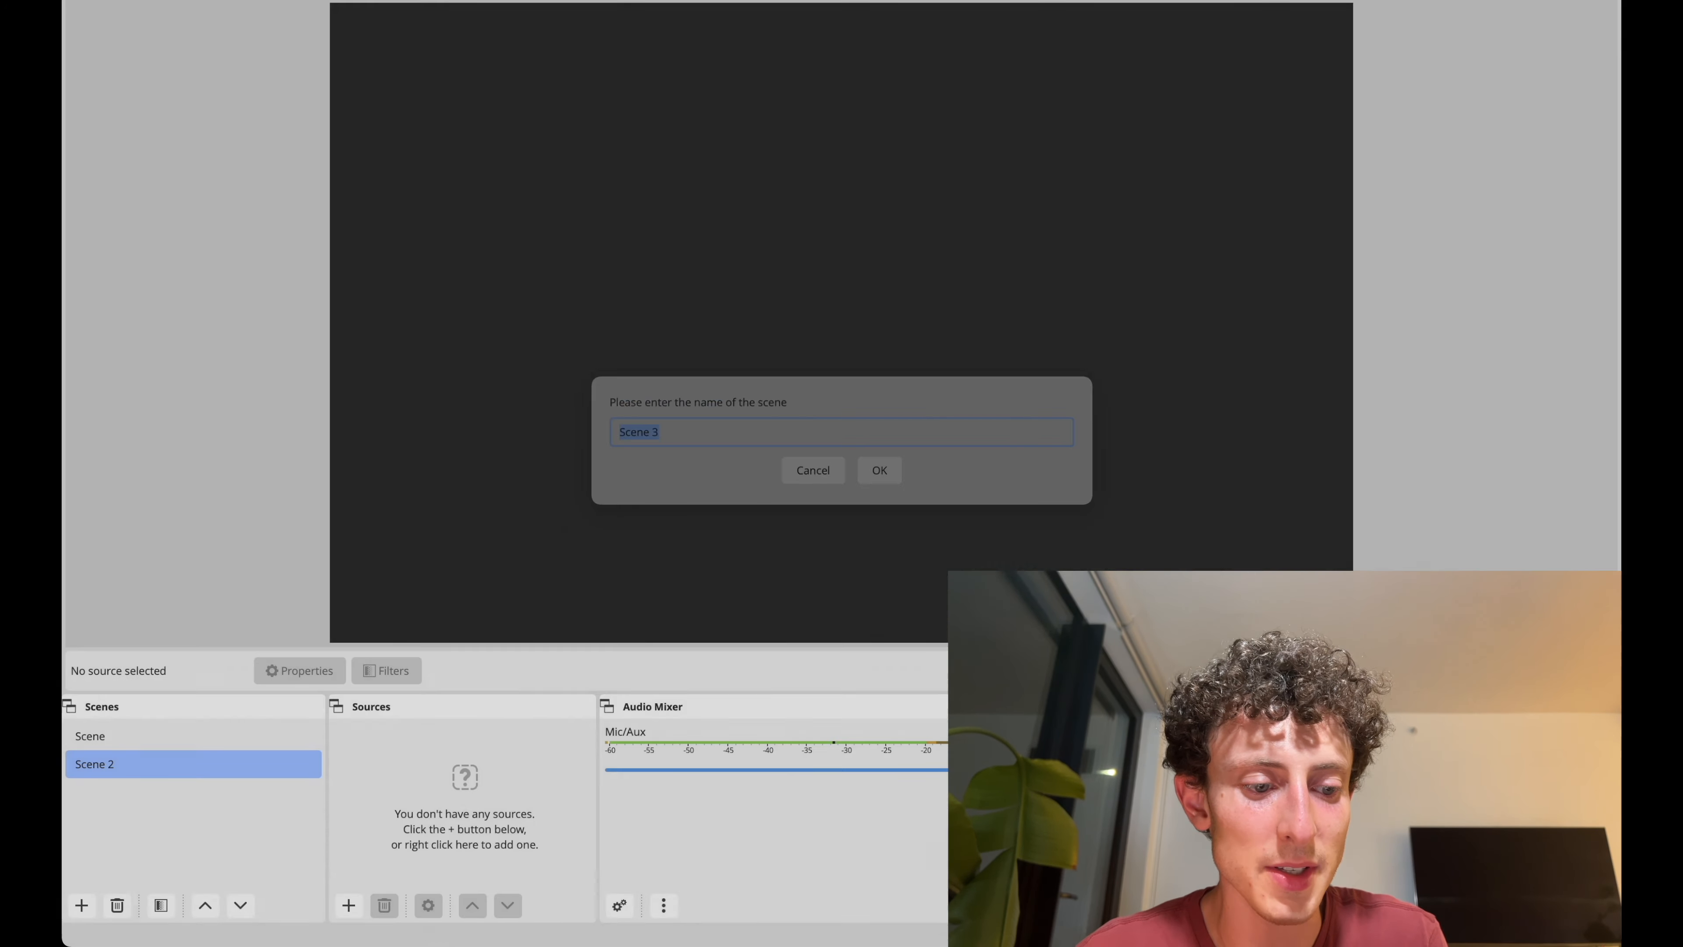
- Add a new Syphon Client source to Scene 3, using [TouchDesigner] TDSyphonSpoutOut as its source
click(349, 906)
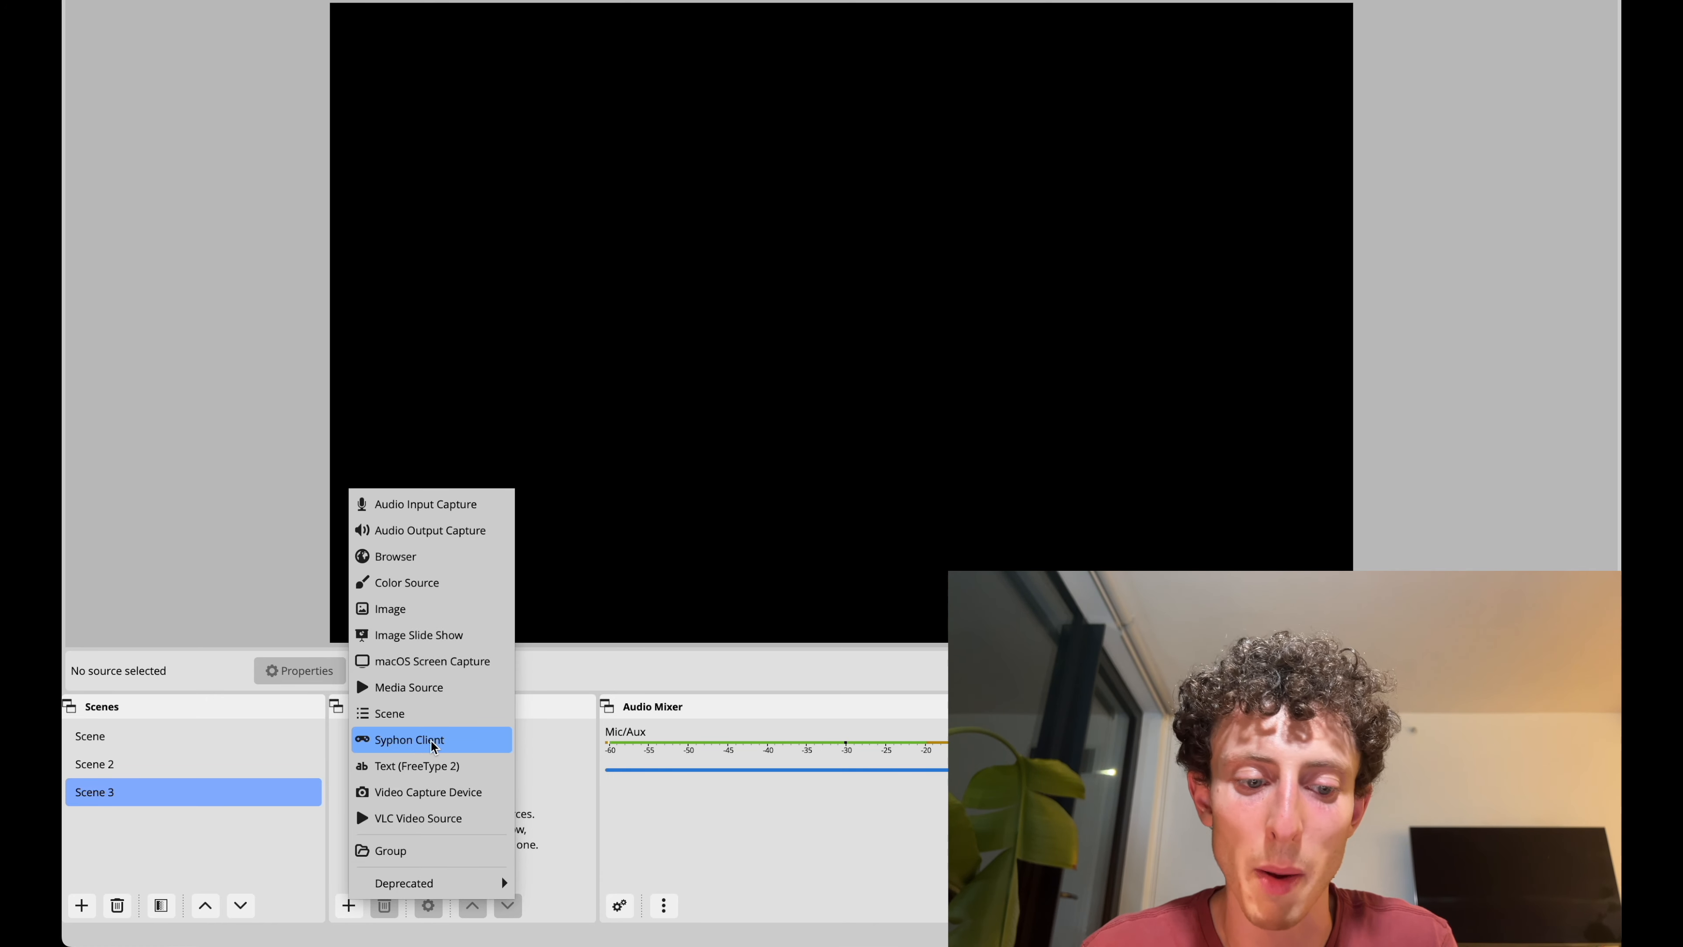
click(431, 740)
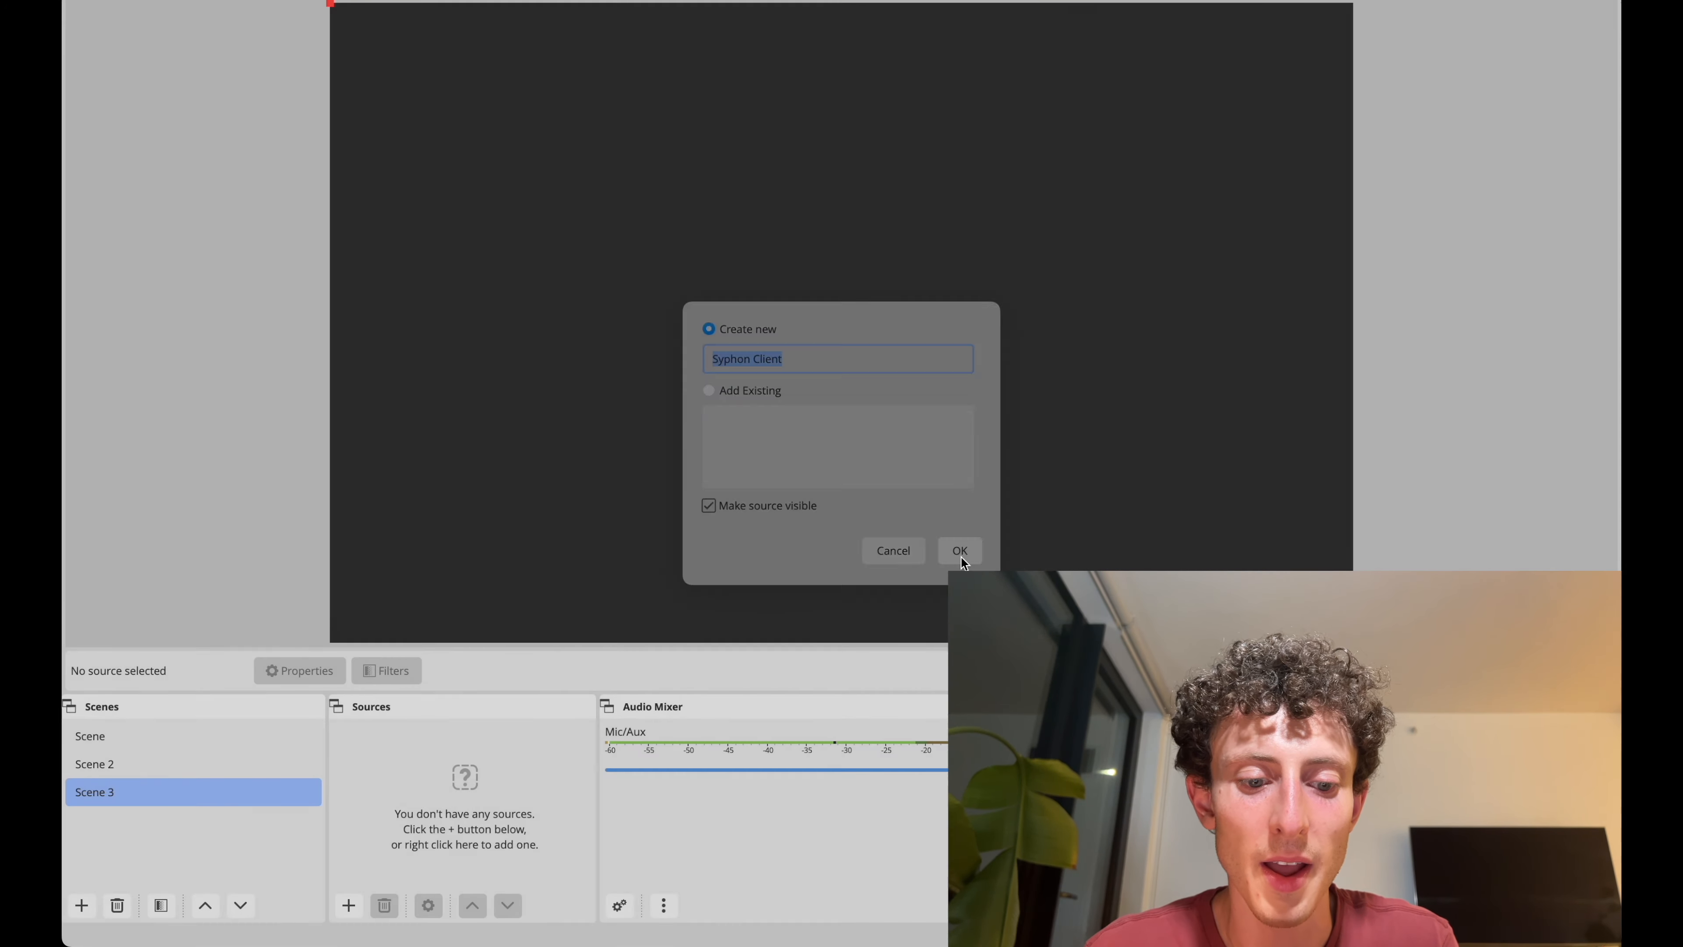
click(960, 557)
click(727, 465)
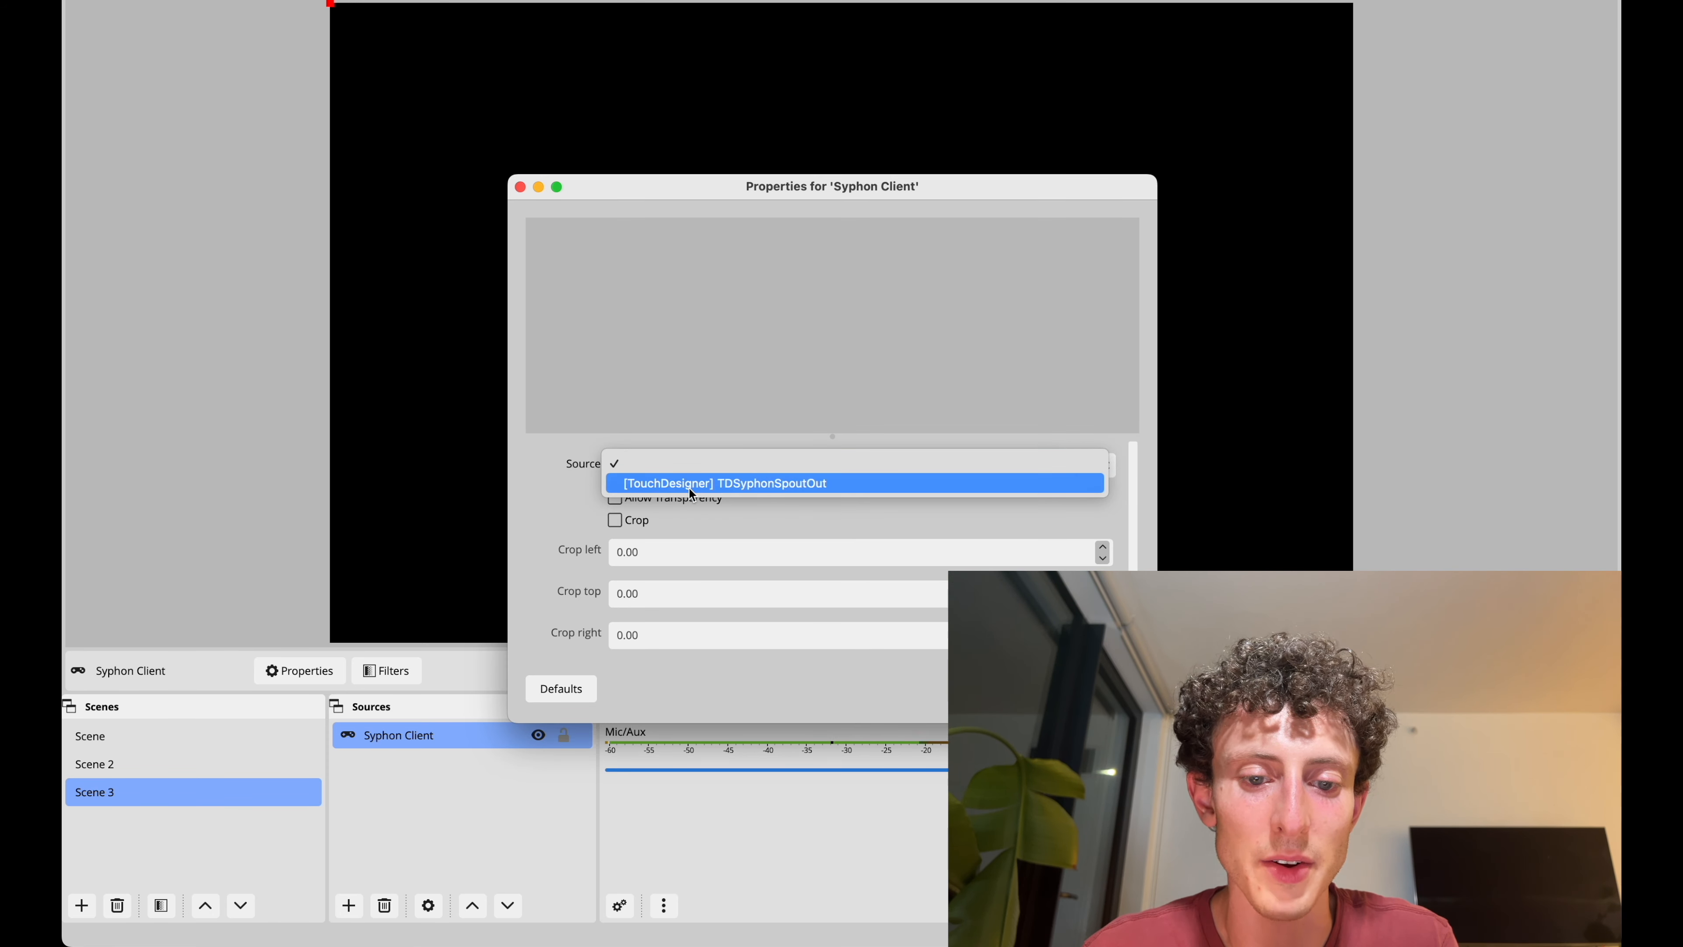
click(787, 483)
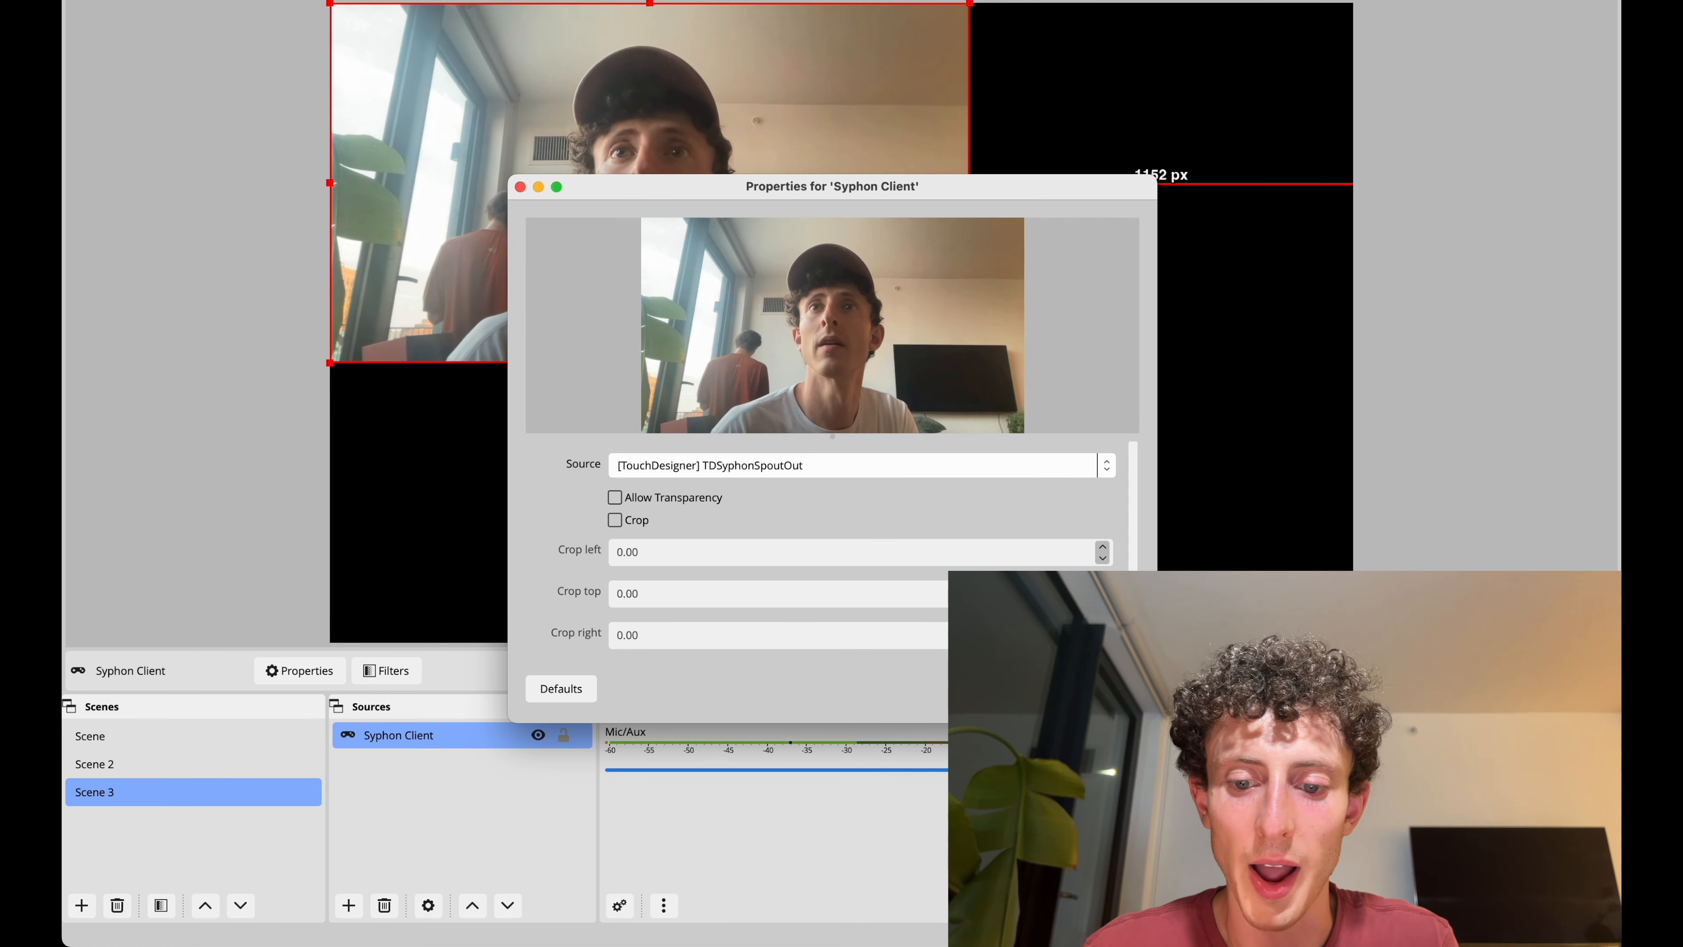
click(1112, 689)
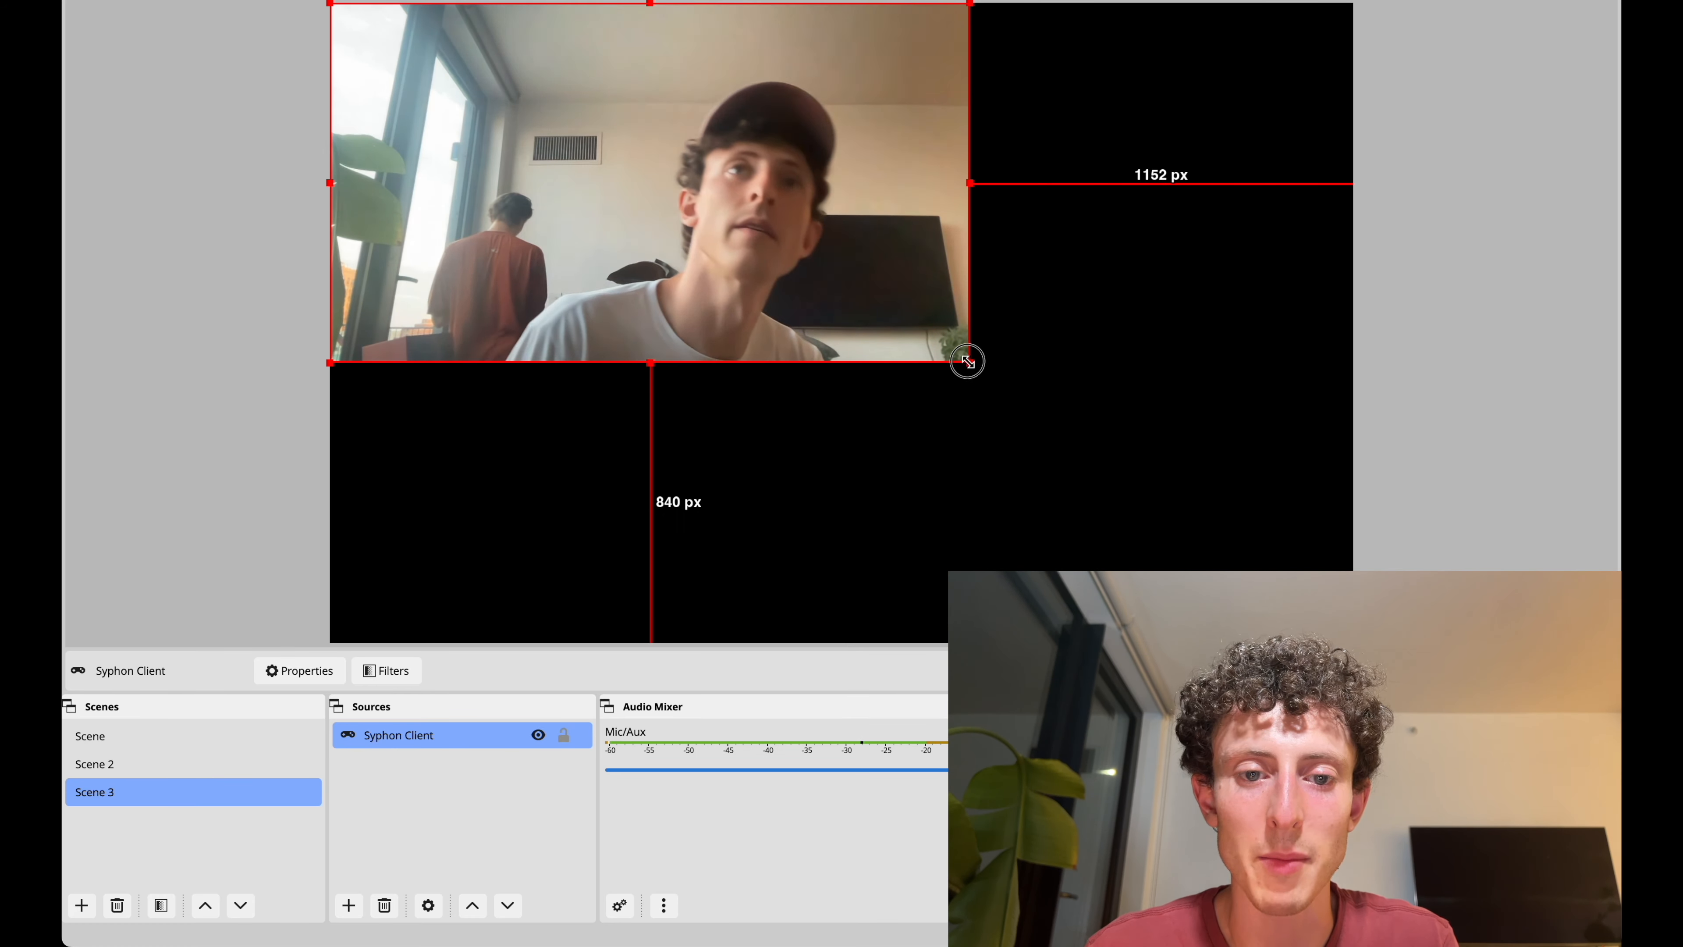
- Enlarge and centre the Syphon Client image so it covers the whole canvas, and start the virtual camera
drag(970, 363, 1385, 596)
drag(1452, 633, 1467, 642)
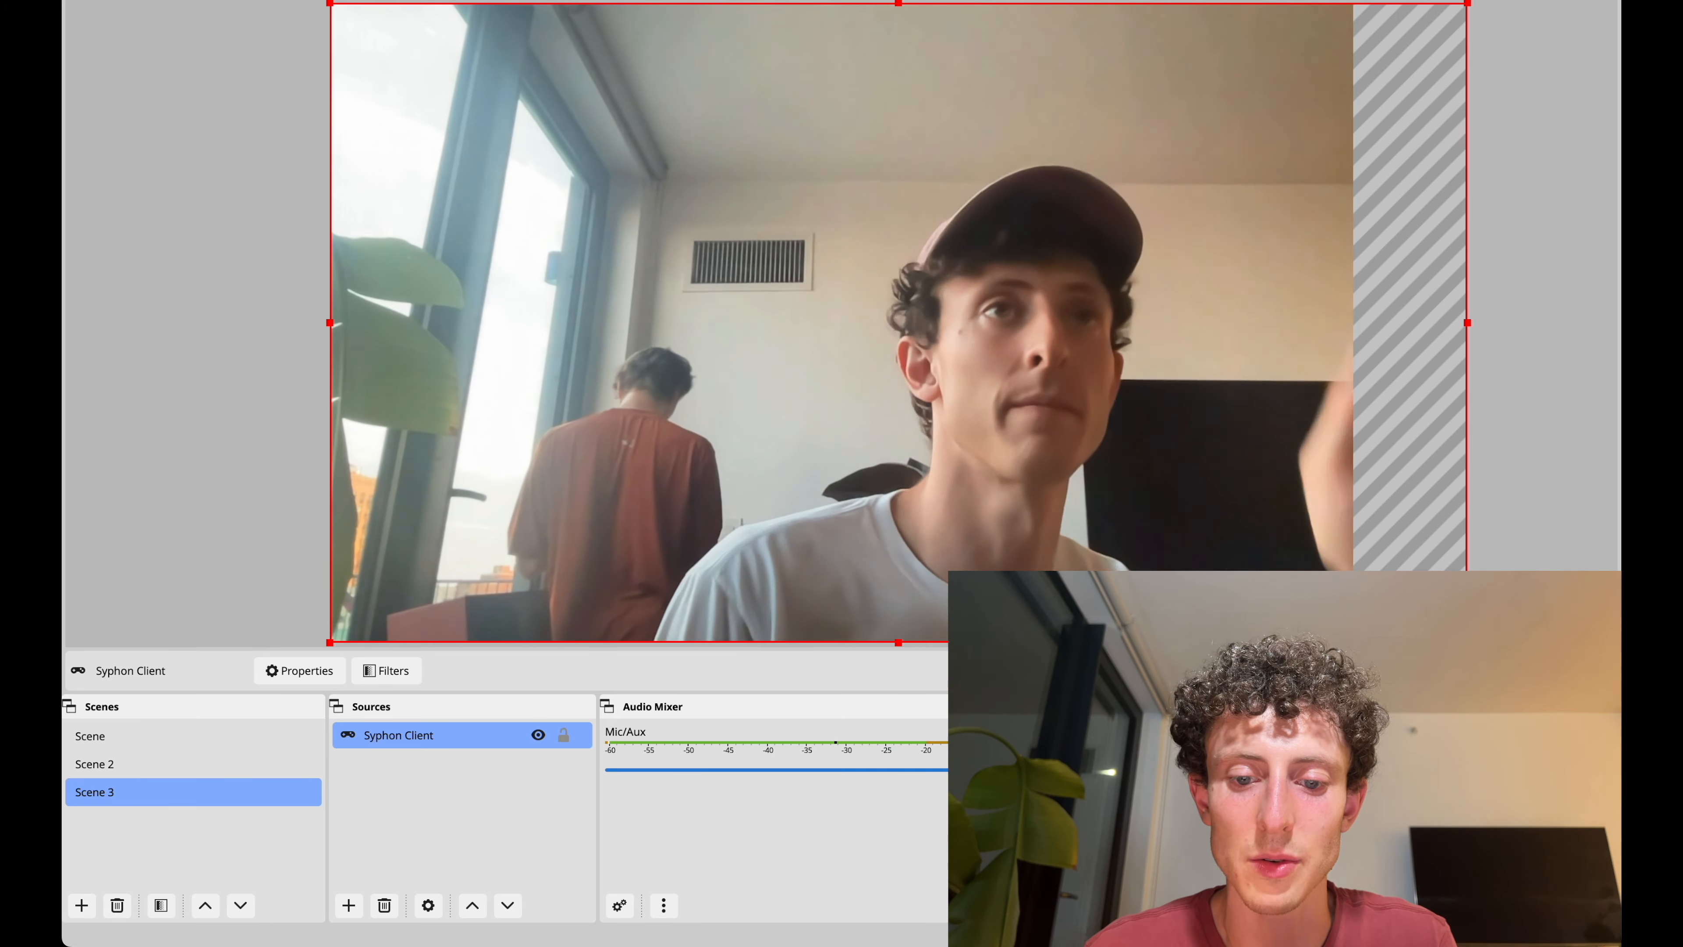
drag(1226, 520, 1171, 520)
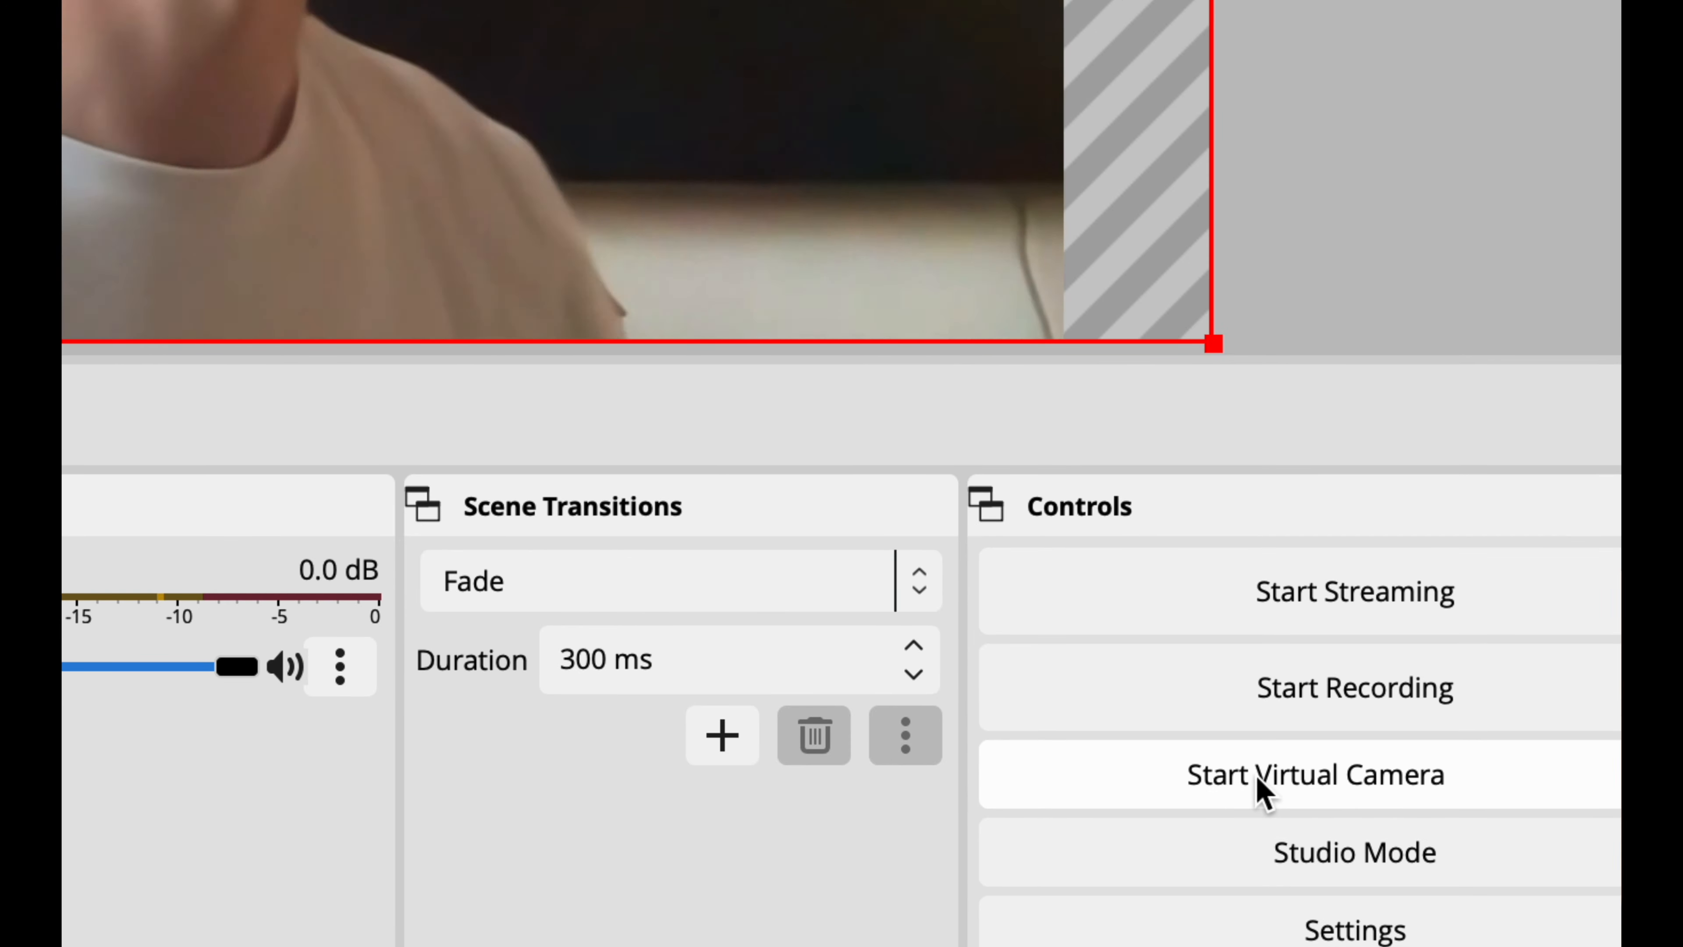
click(1330, 782)
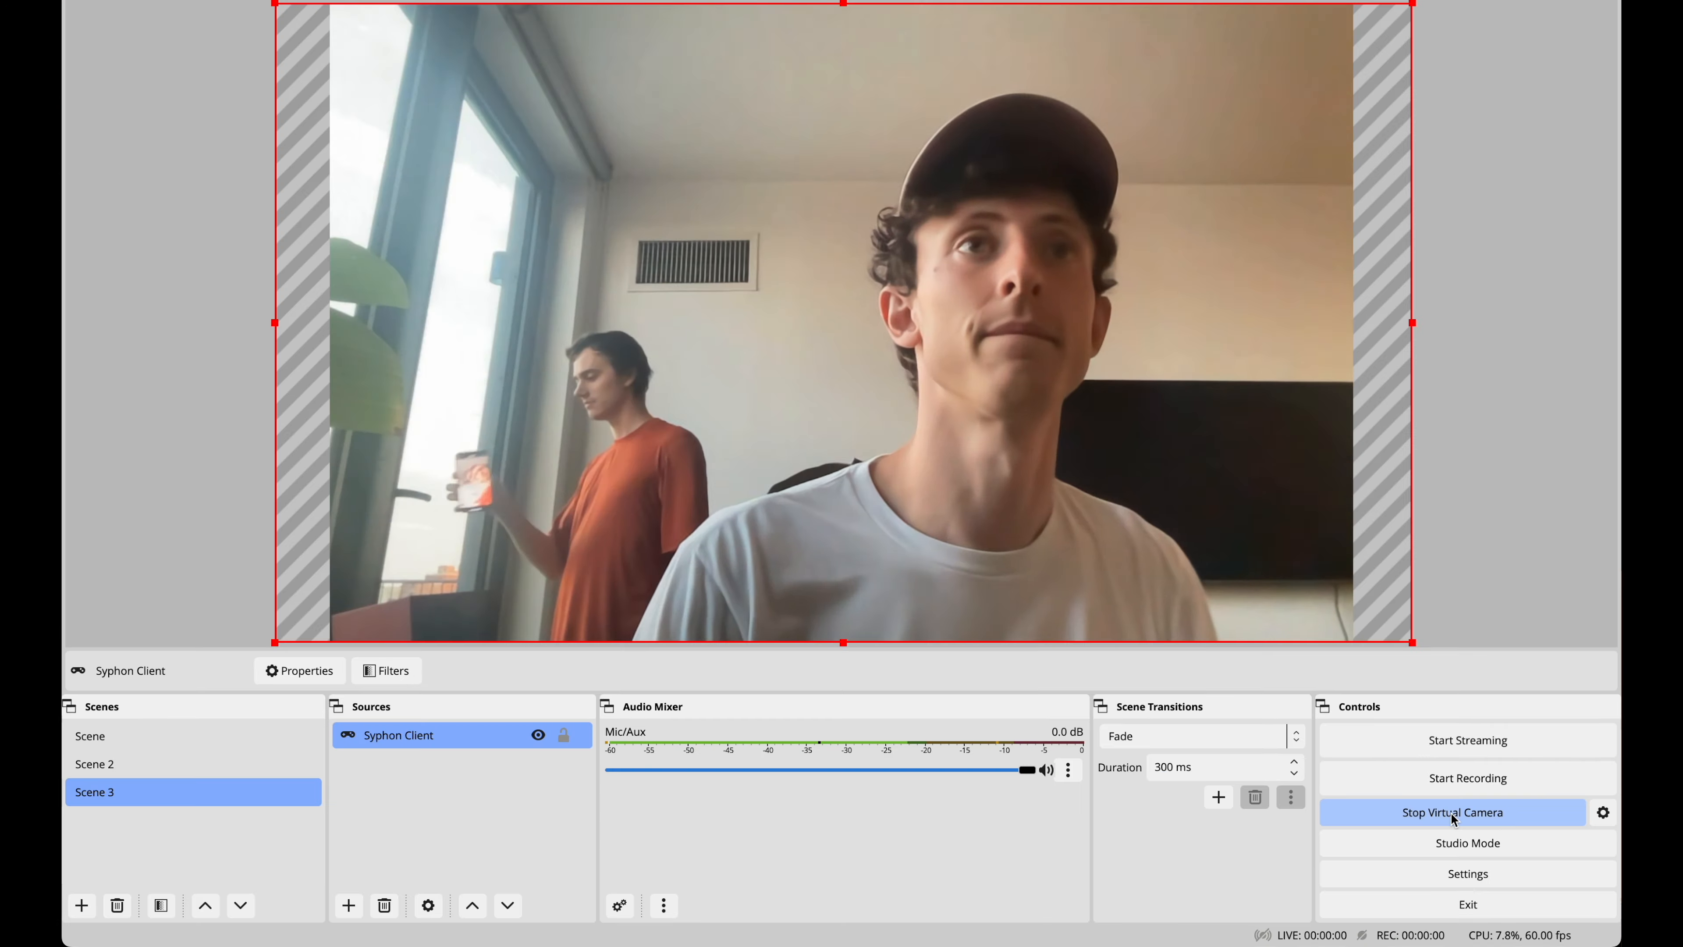
- Switch back to TouchDesigner and set Body_Tracking_1_0's Webcam to OBS Virtual Camera (m-de:vice)
key(ctrl+Up)
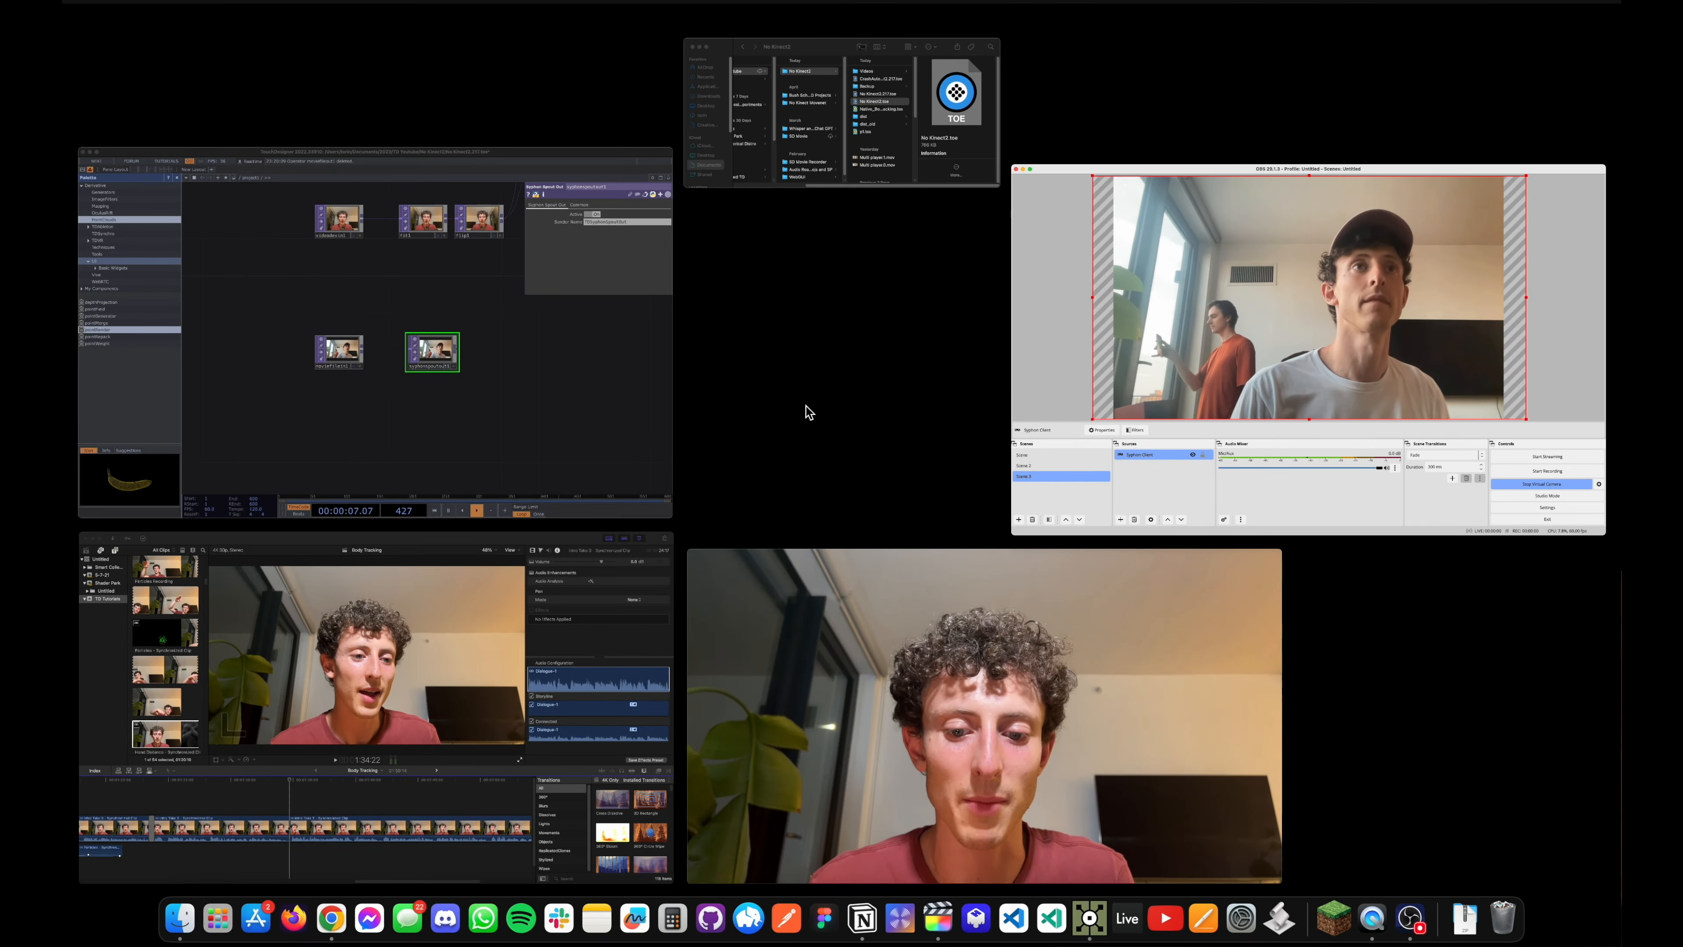
click(526, 405)
drag(676, 327, 891, 529)
scroll(739, 397, down, 10)
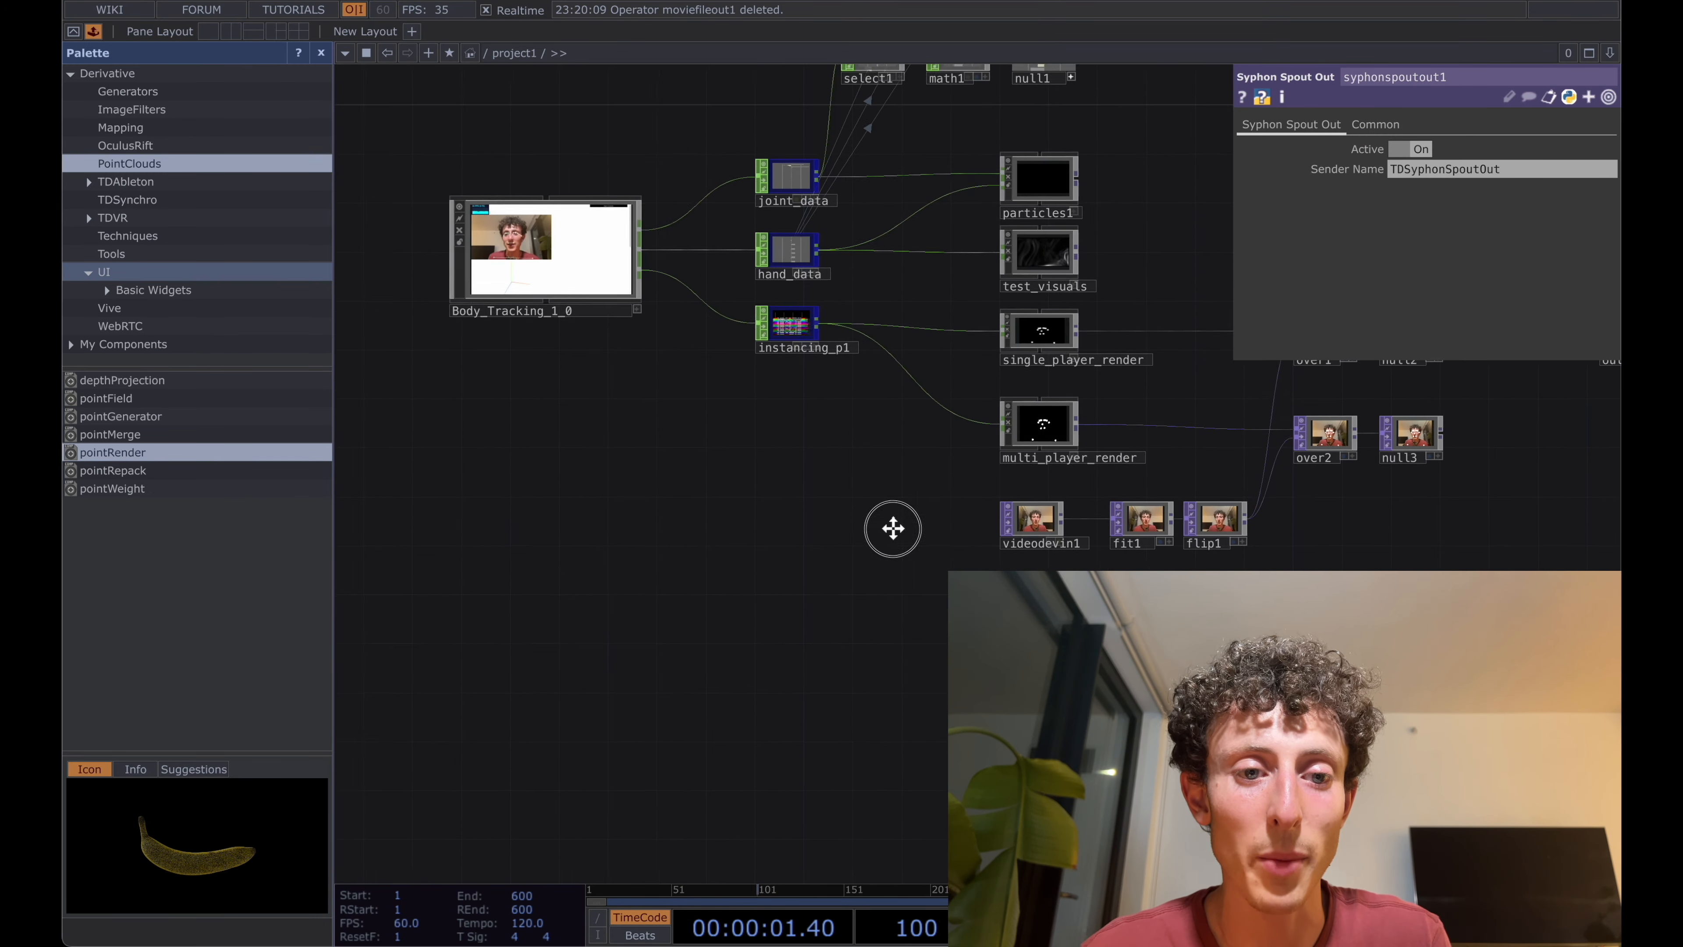
click(586, 253)
click(1204, 149)
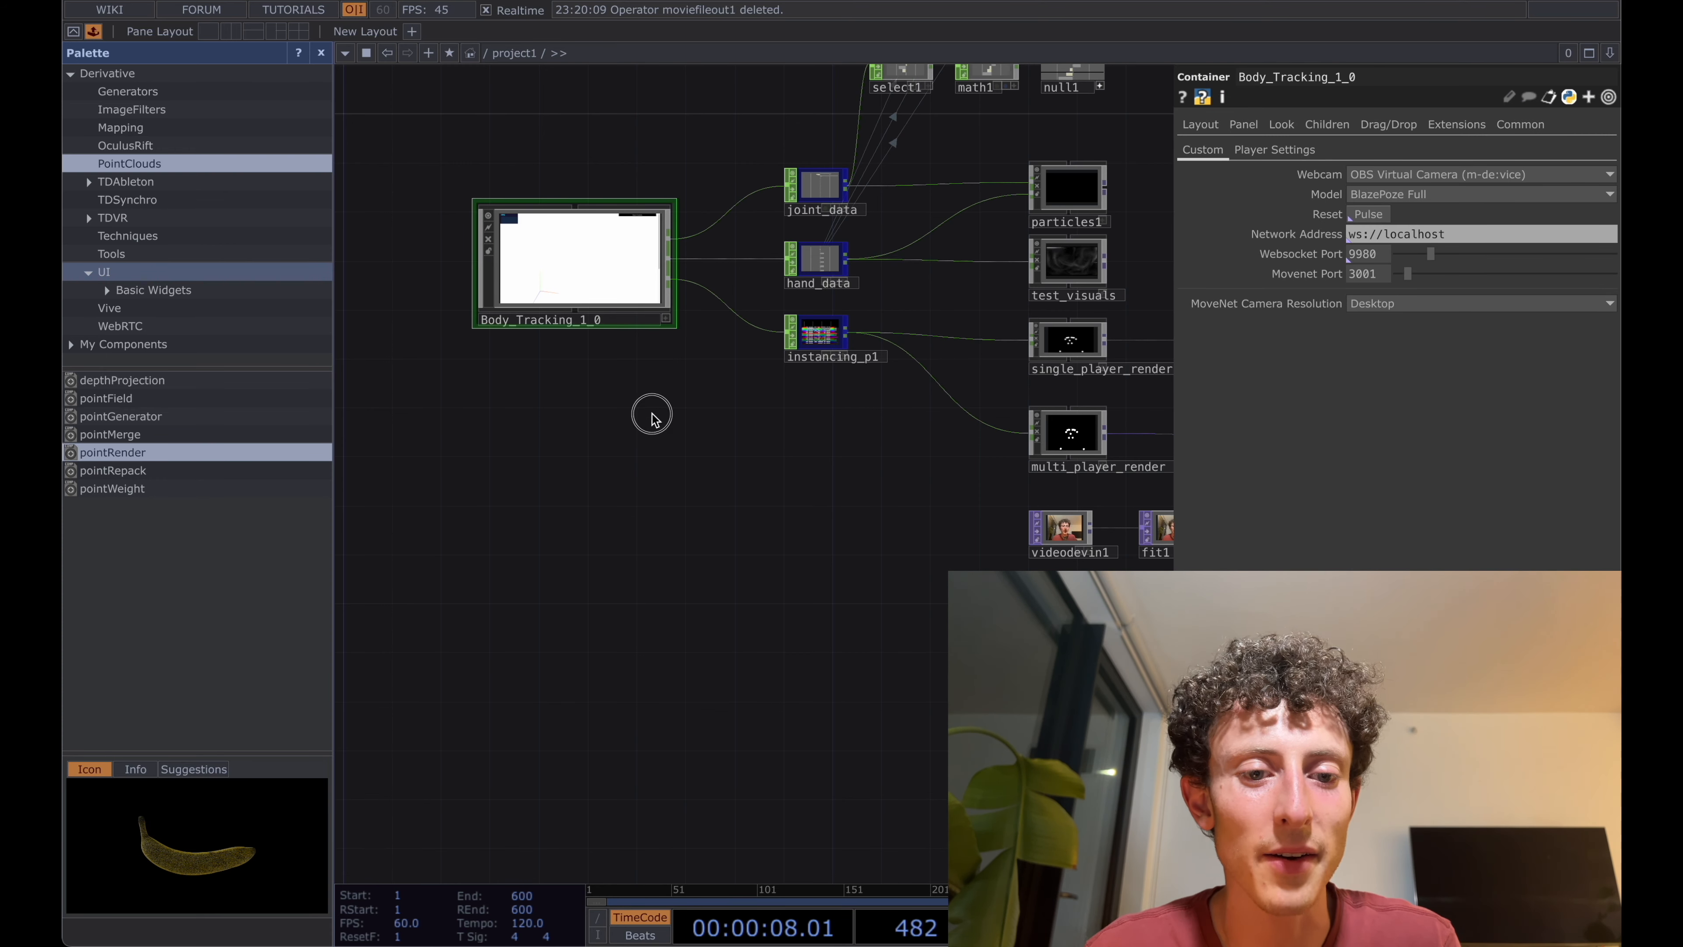
- Examine how the video feed is tracked in Body_Tracking_1_0's preview
drag(648, 196, 703, 300)
scroll(583, 318, up, 5)
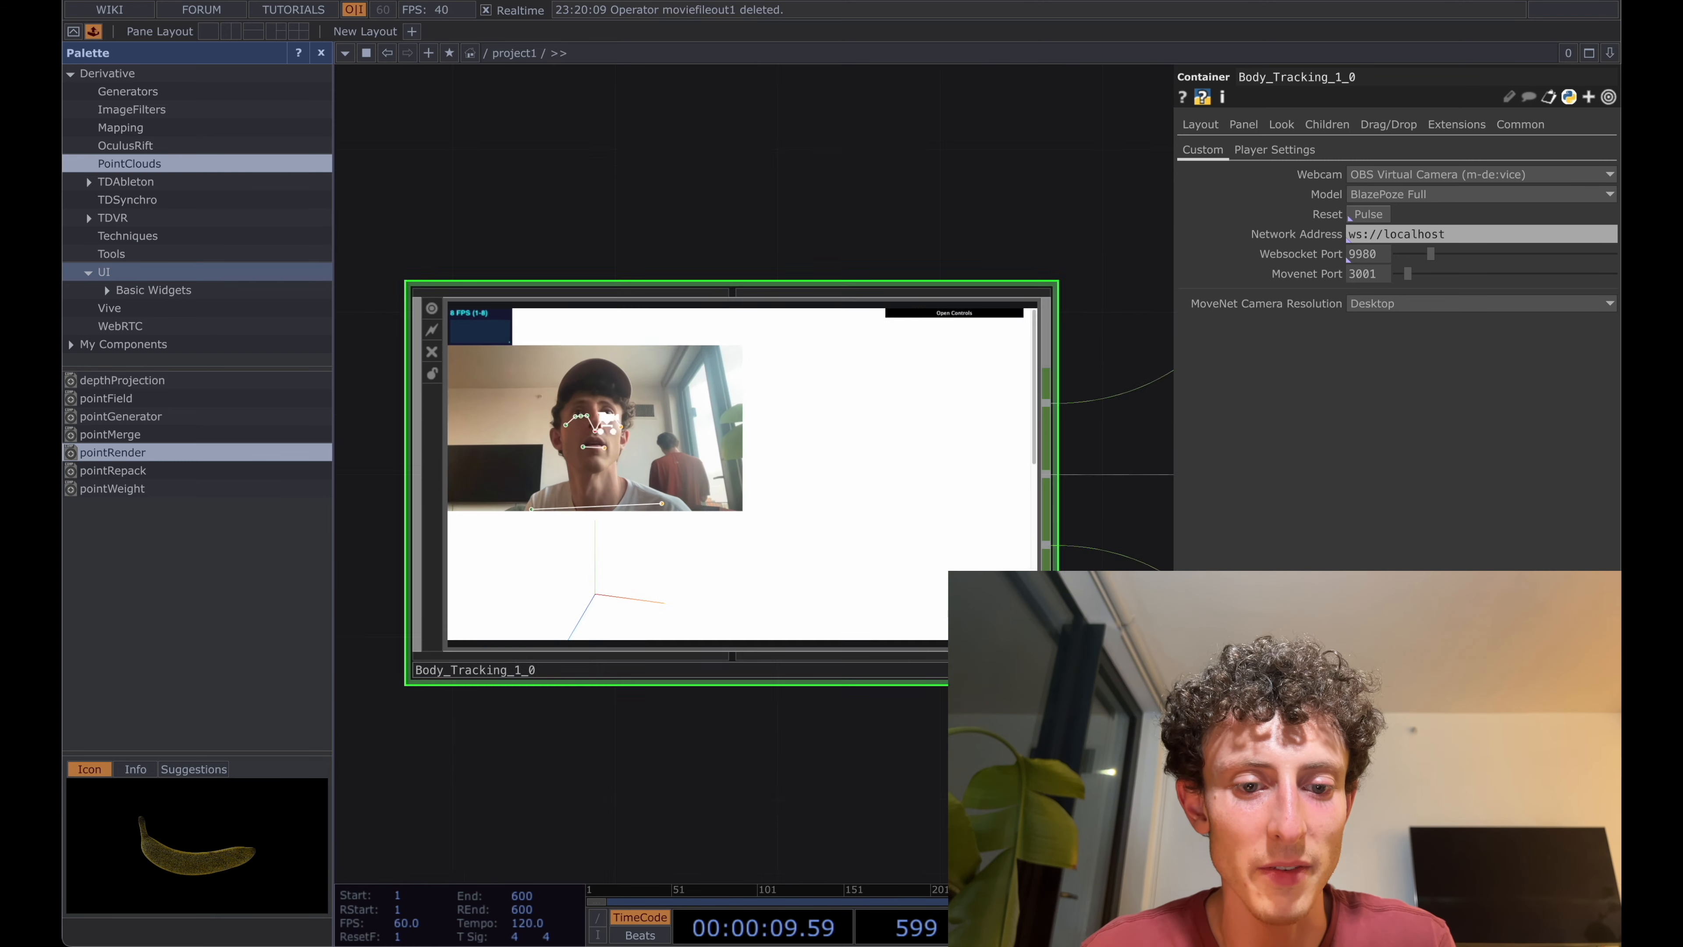
scroll(567, 488, down, 2)
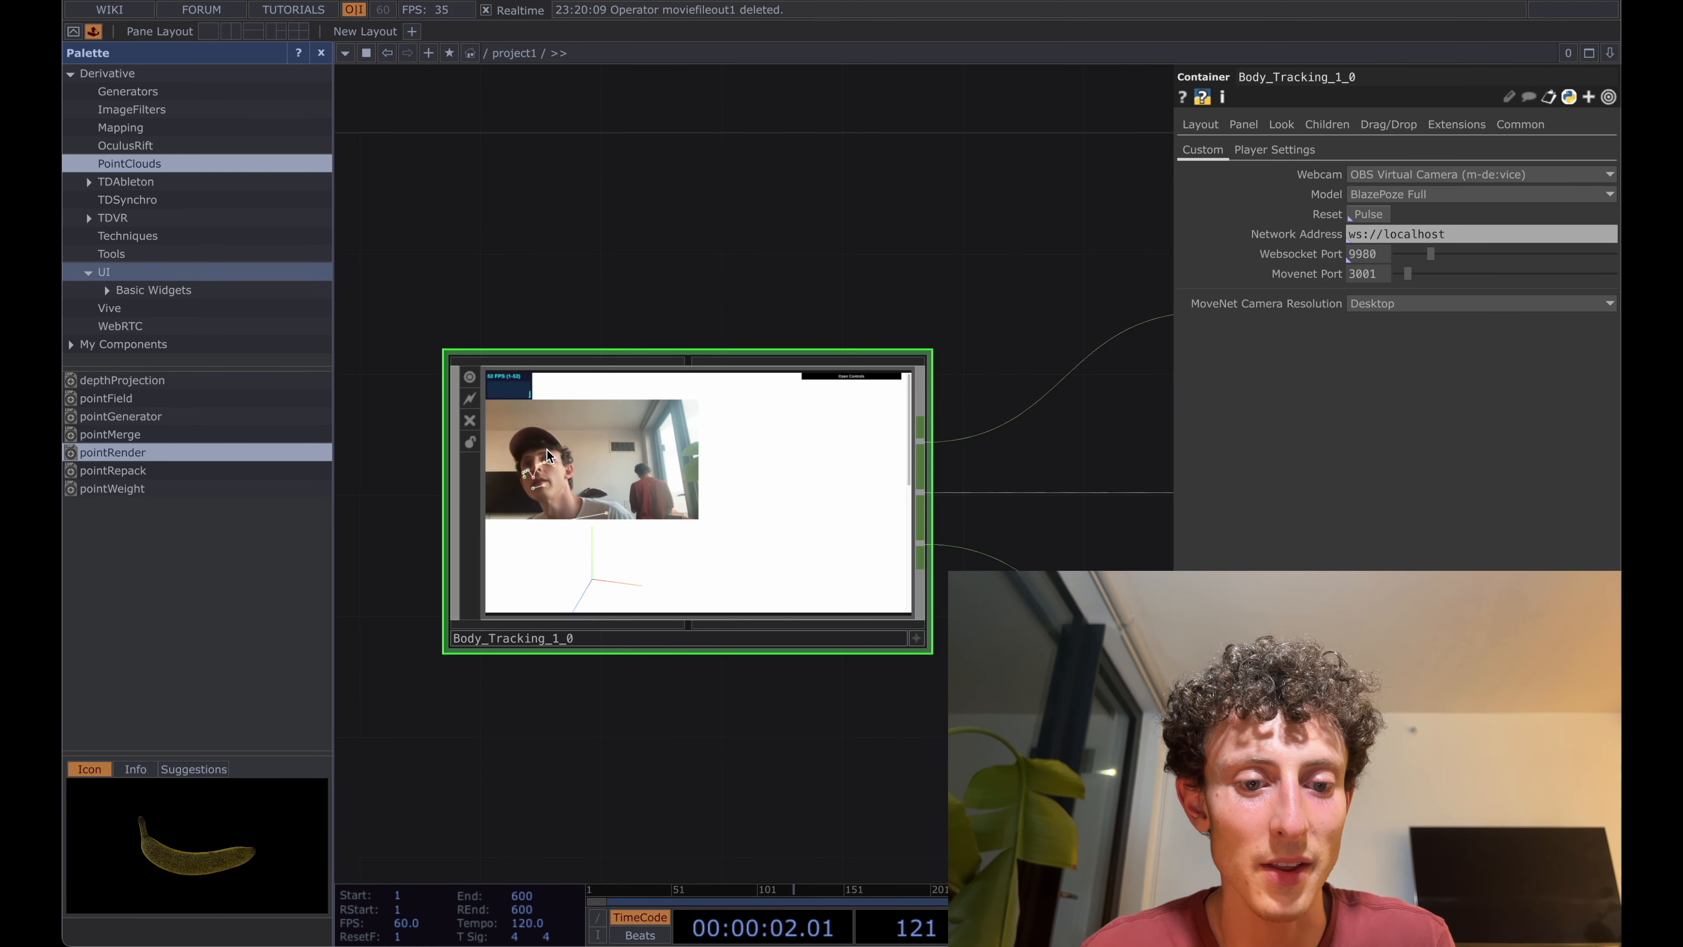
scroll(593, 476, down, 3)
scroll(599, 481, down, 2)
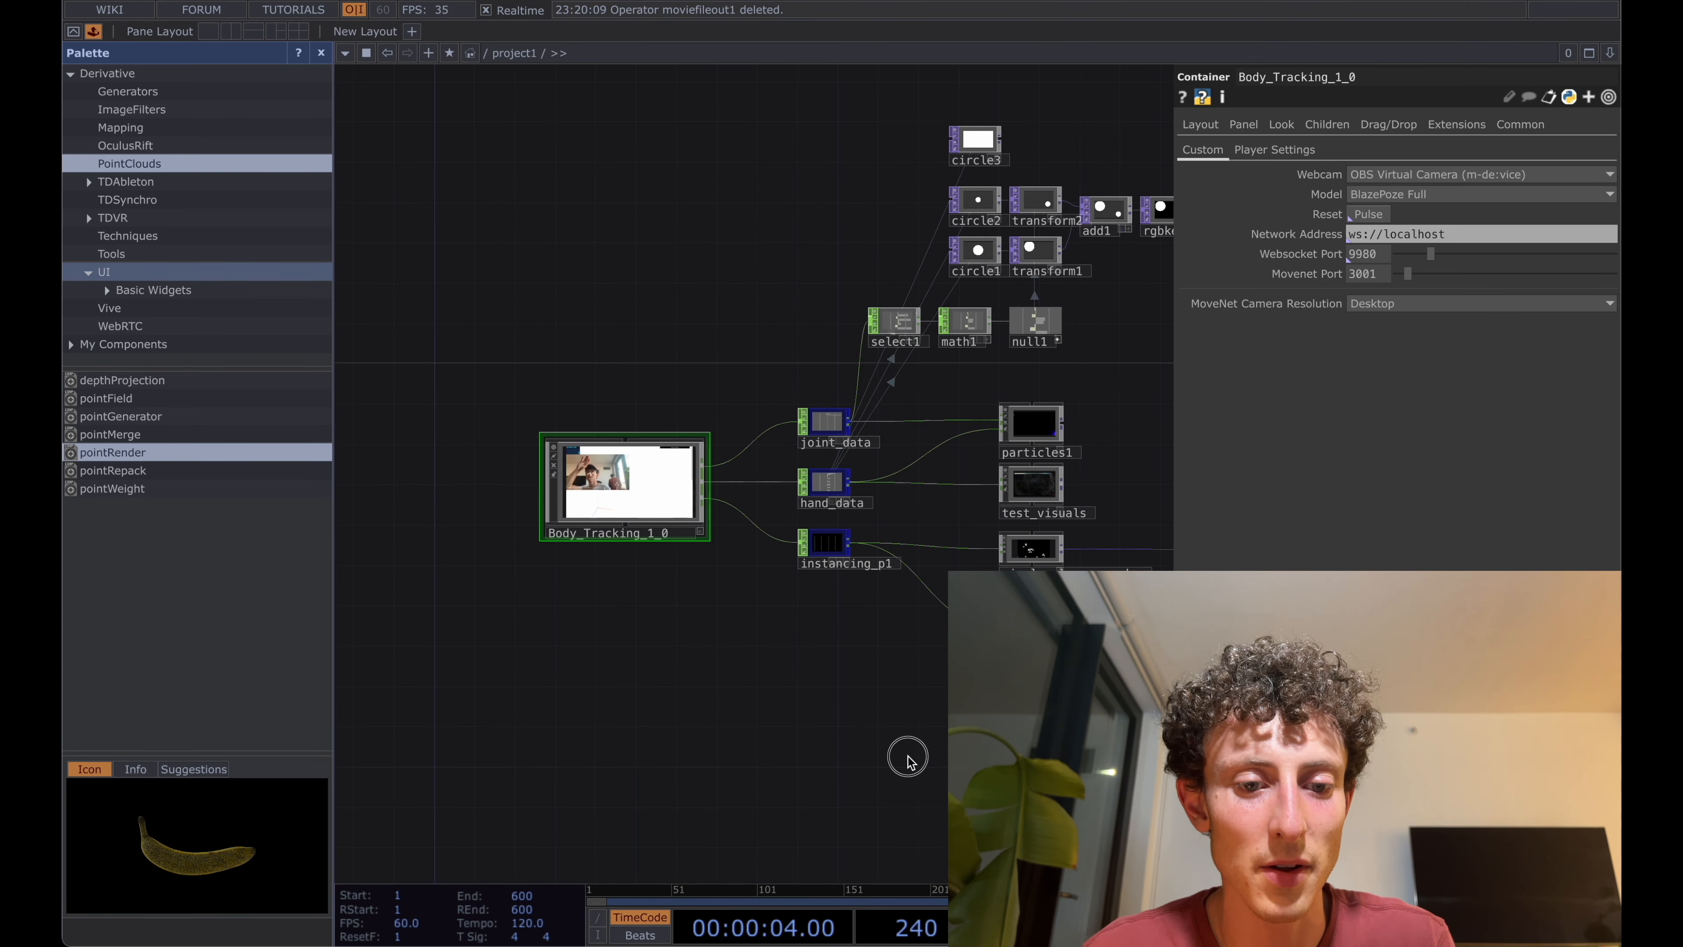
- Inspect the moviefilein1 source clip and compare it with the tracked feed in Body_Tracking_1_0's preview
drag(906, 760, 564, 441)
scroll(719, 532, up, 3)
scroll(664, 534, up, 2)
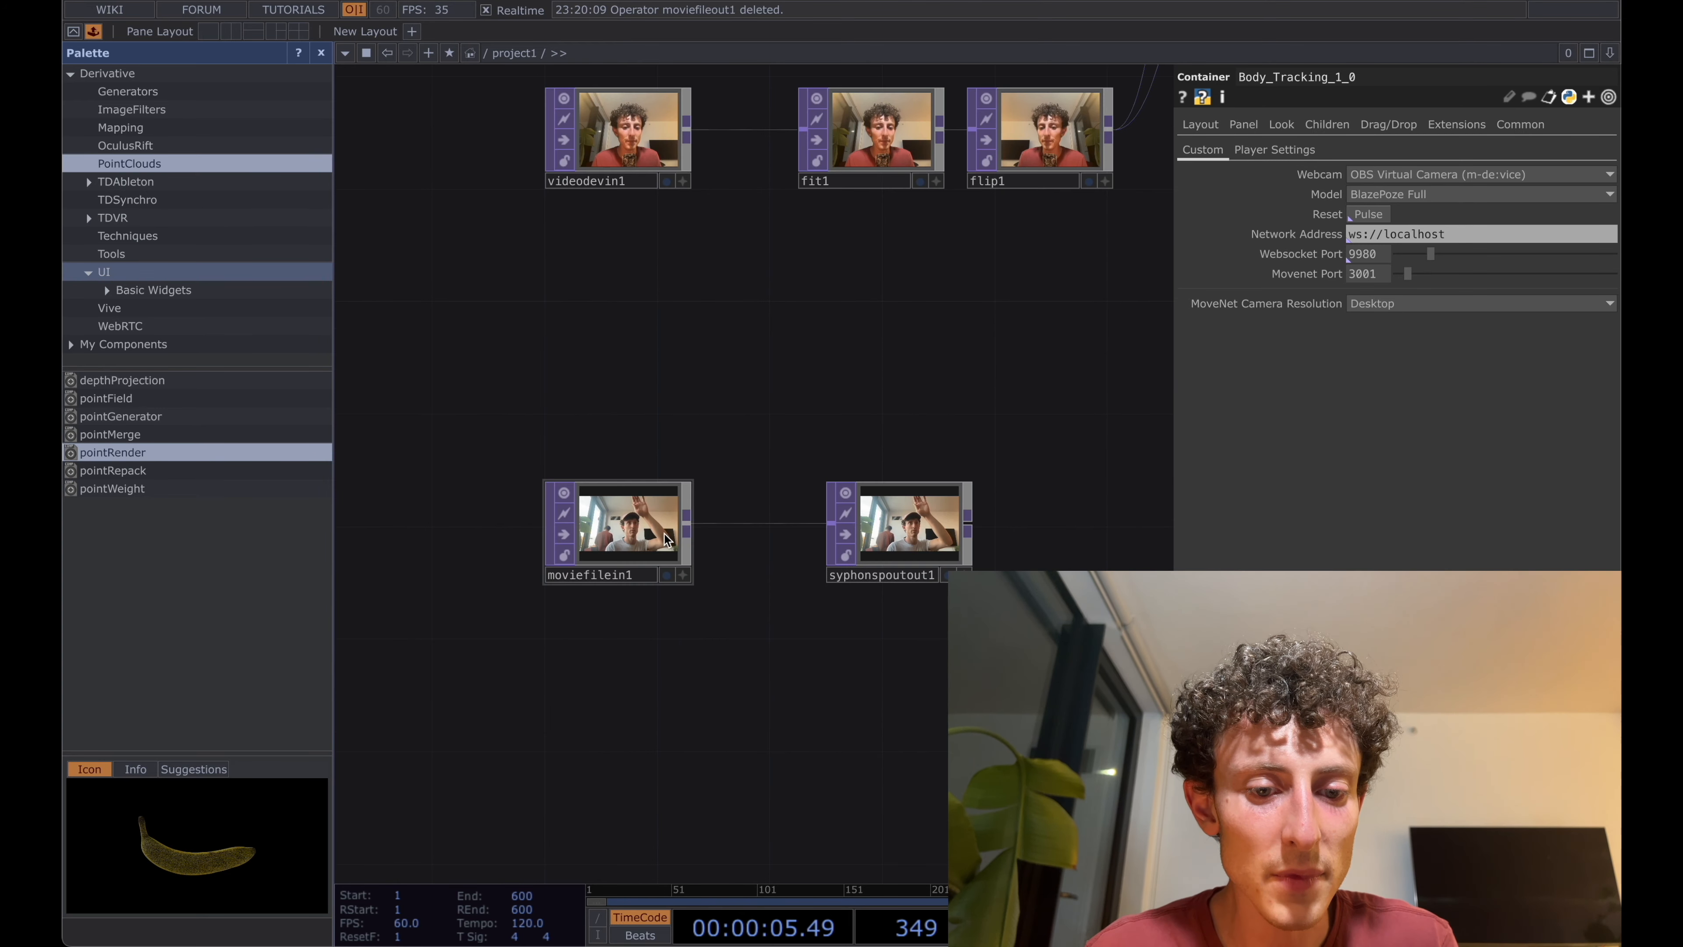
click(664, 535)
drag(526, 331, 988, 651)
scroll(817, 429, down, 2)
drag(530, 214, 785, 344)
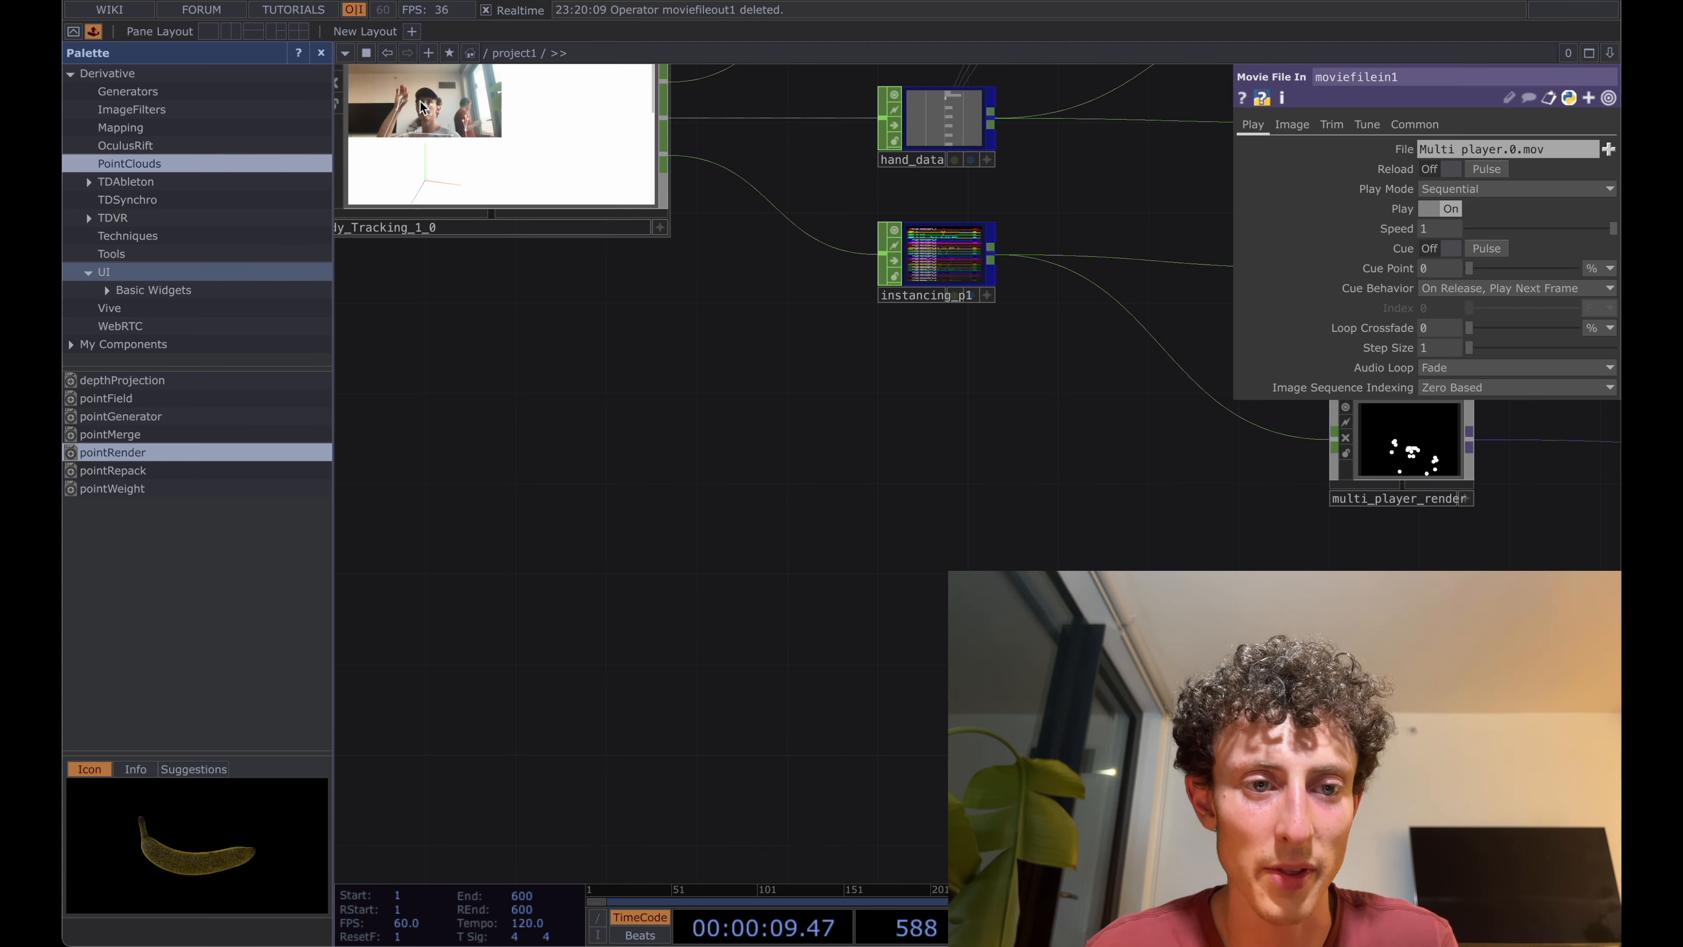
- Review the network from instancing_p1 through the single-player and multi-player renders to the moviefilein1 source
drag(603, 393, 395, 359)
scroll(590, 391, down, 2)
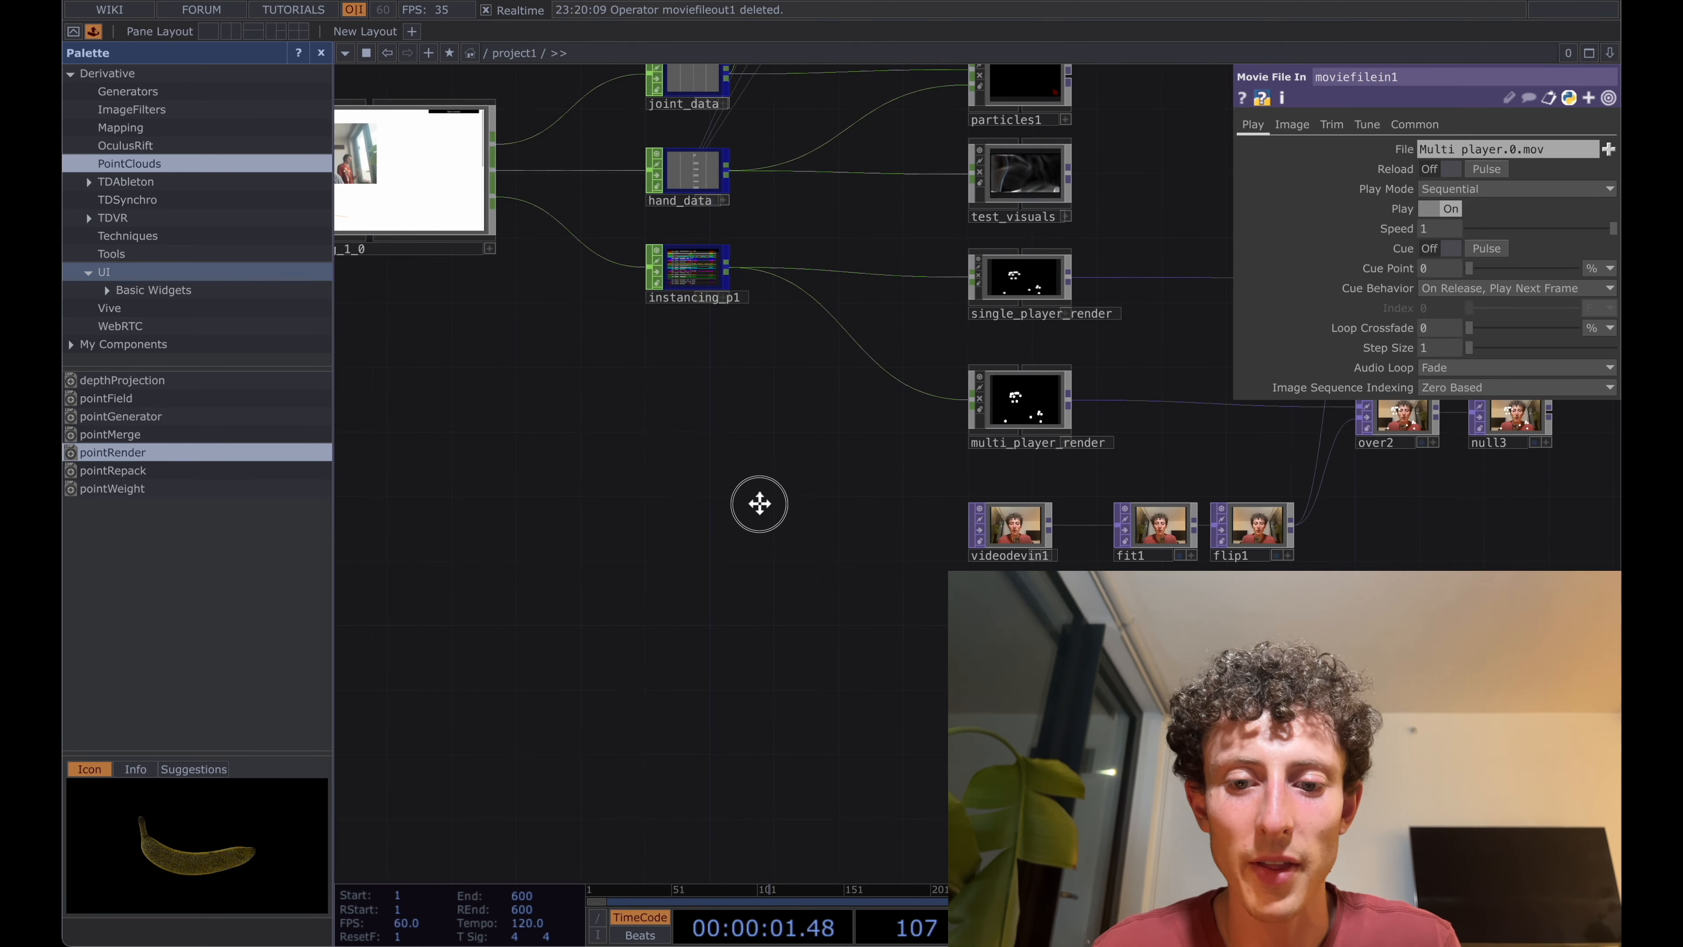
mouse_move(758, 504)
mouse_down()
mouse_move(629, 427)
mouse_move(736, 500)
mouse_up()
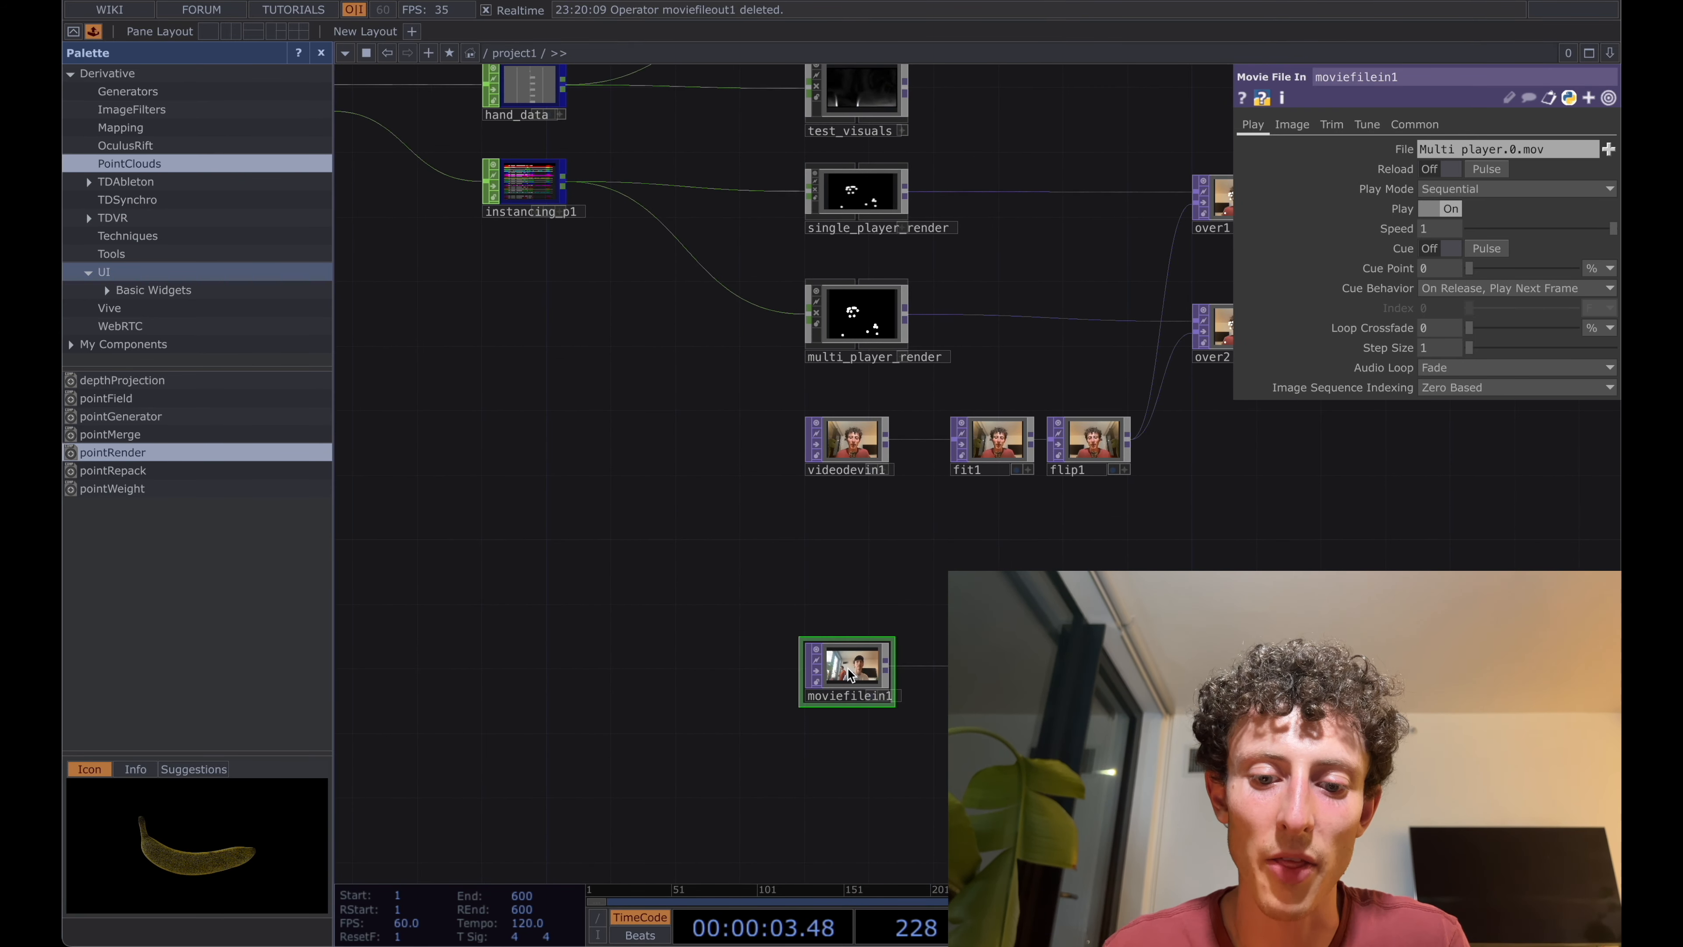
scroll(850, 674, up, 3)
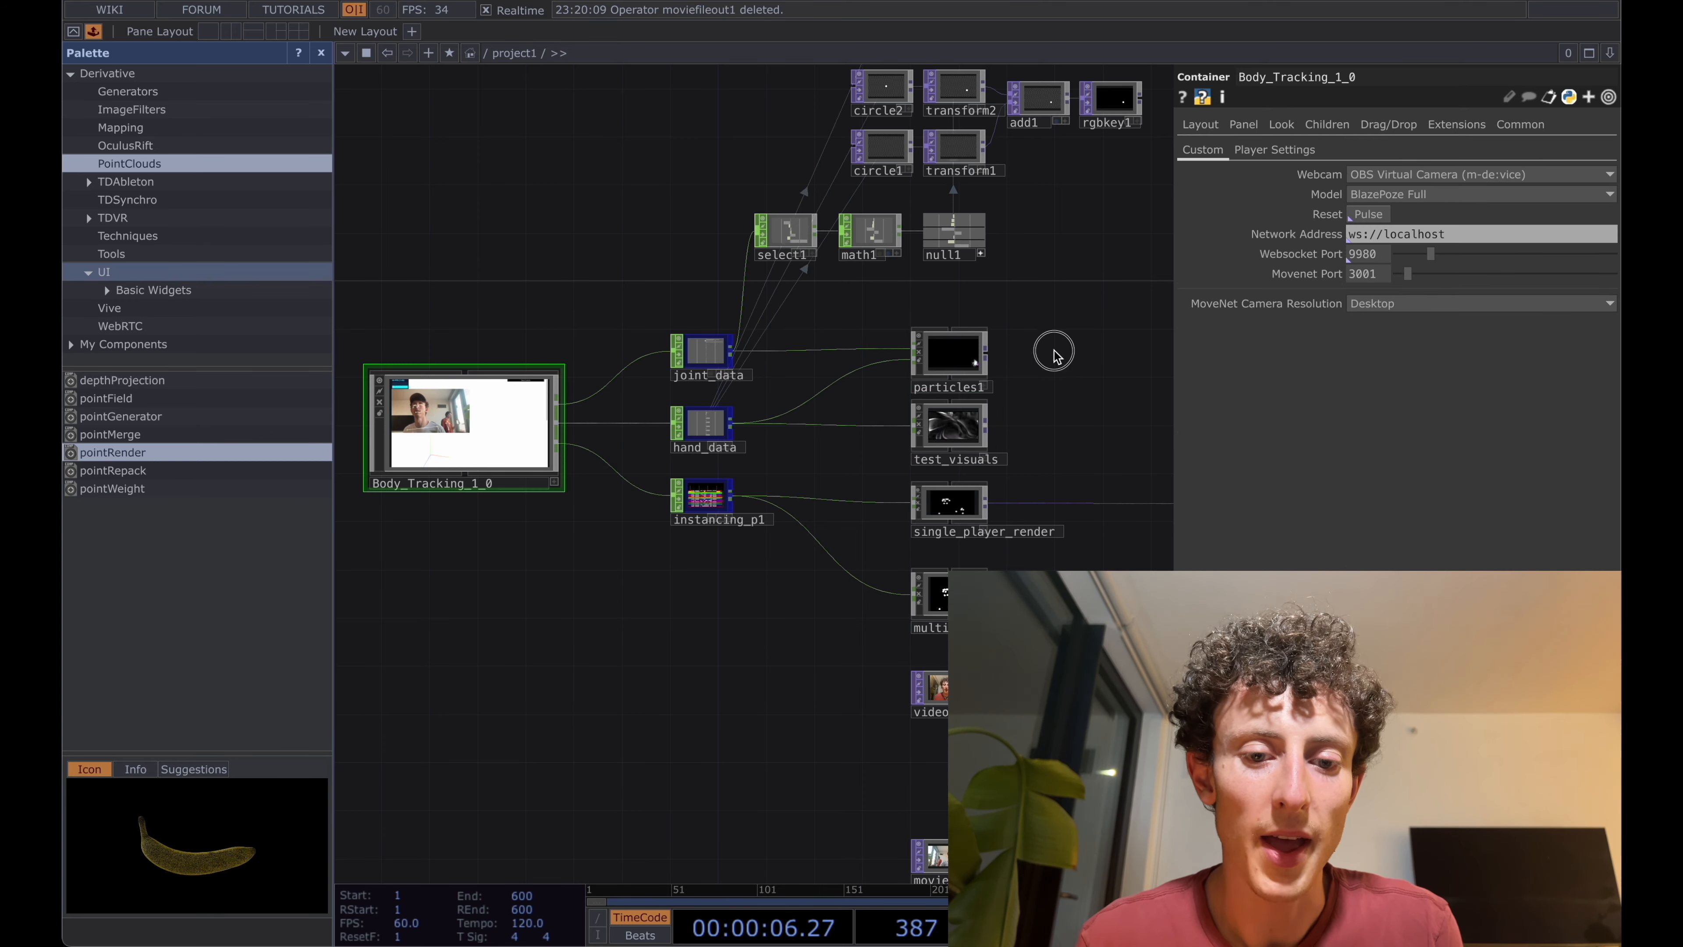
- Examine how the test_visuals and particles1 containers respond to the tracking data from the prerecorded video
drag(1054, 353, 1029, 336)
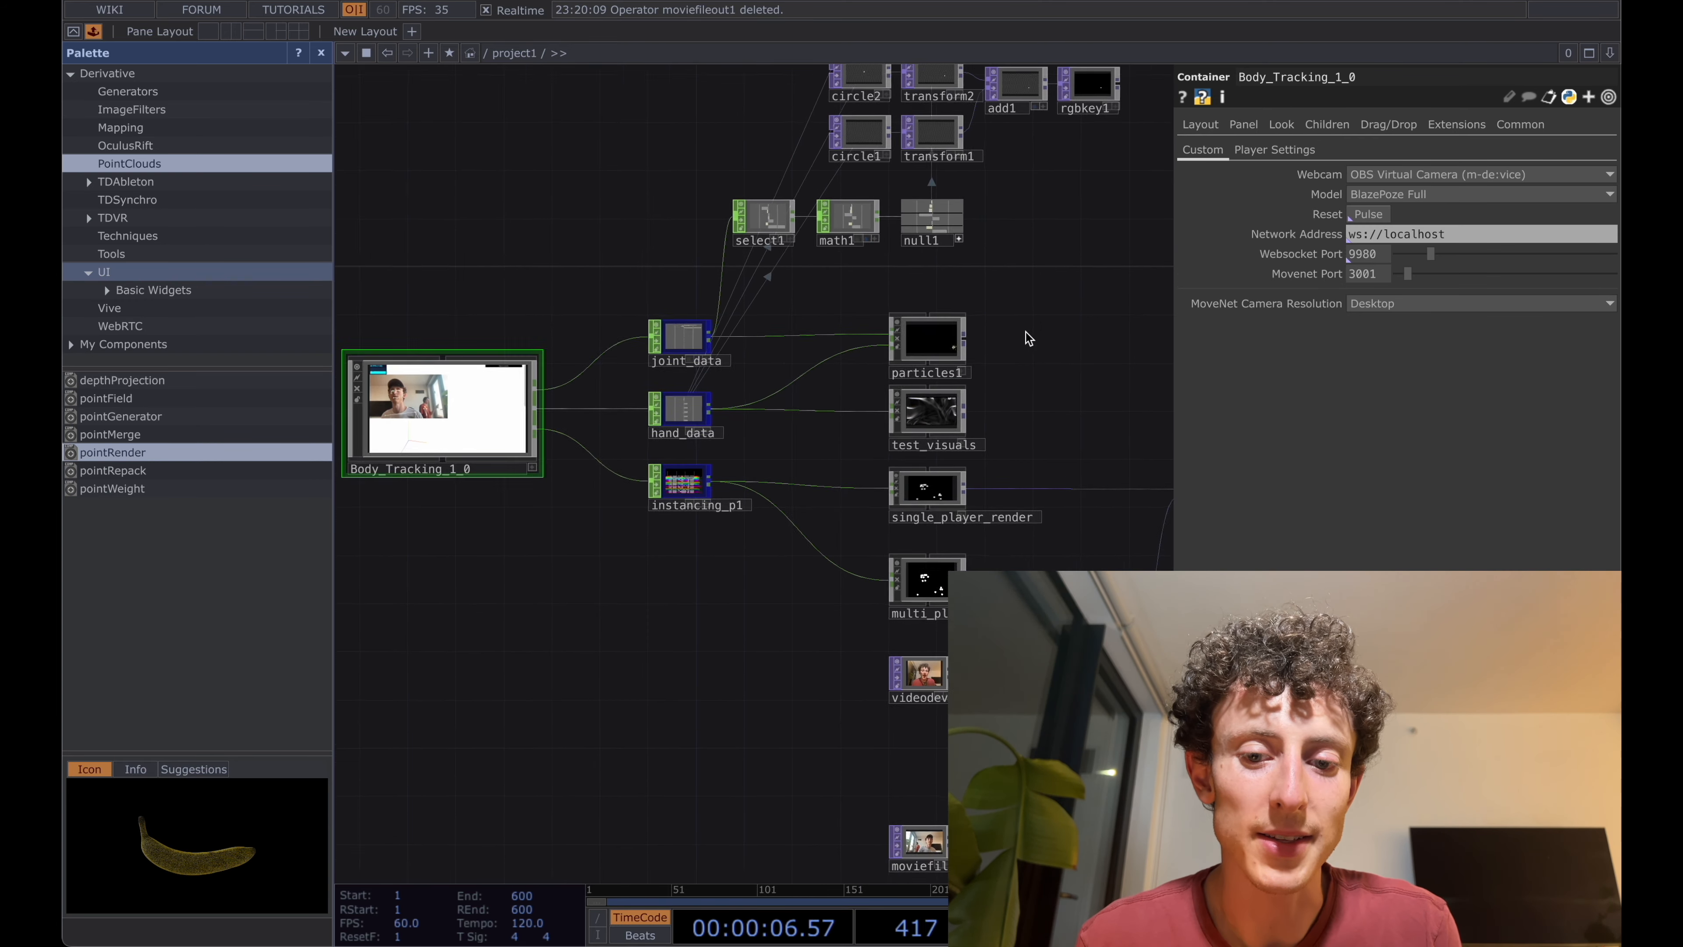
scroll(1026, 331, up, 5)
click(866, 462)
scroll(1033, 361, up, 1)
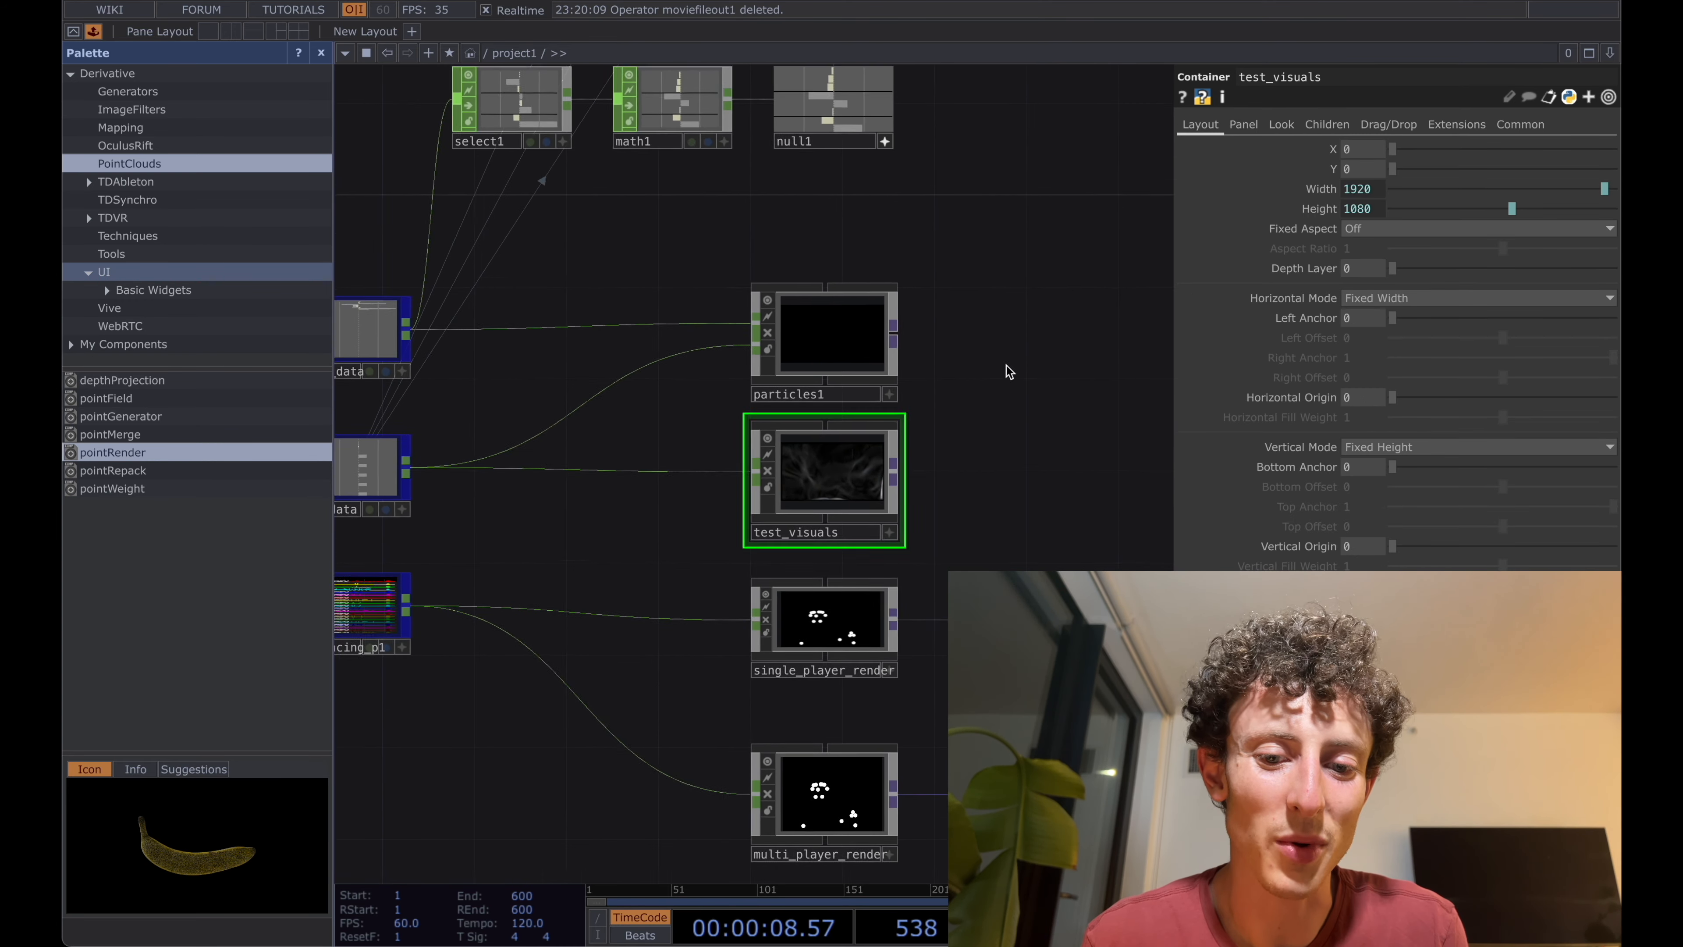
click(812, 347)
click(812, 482)
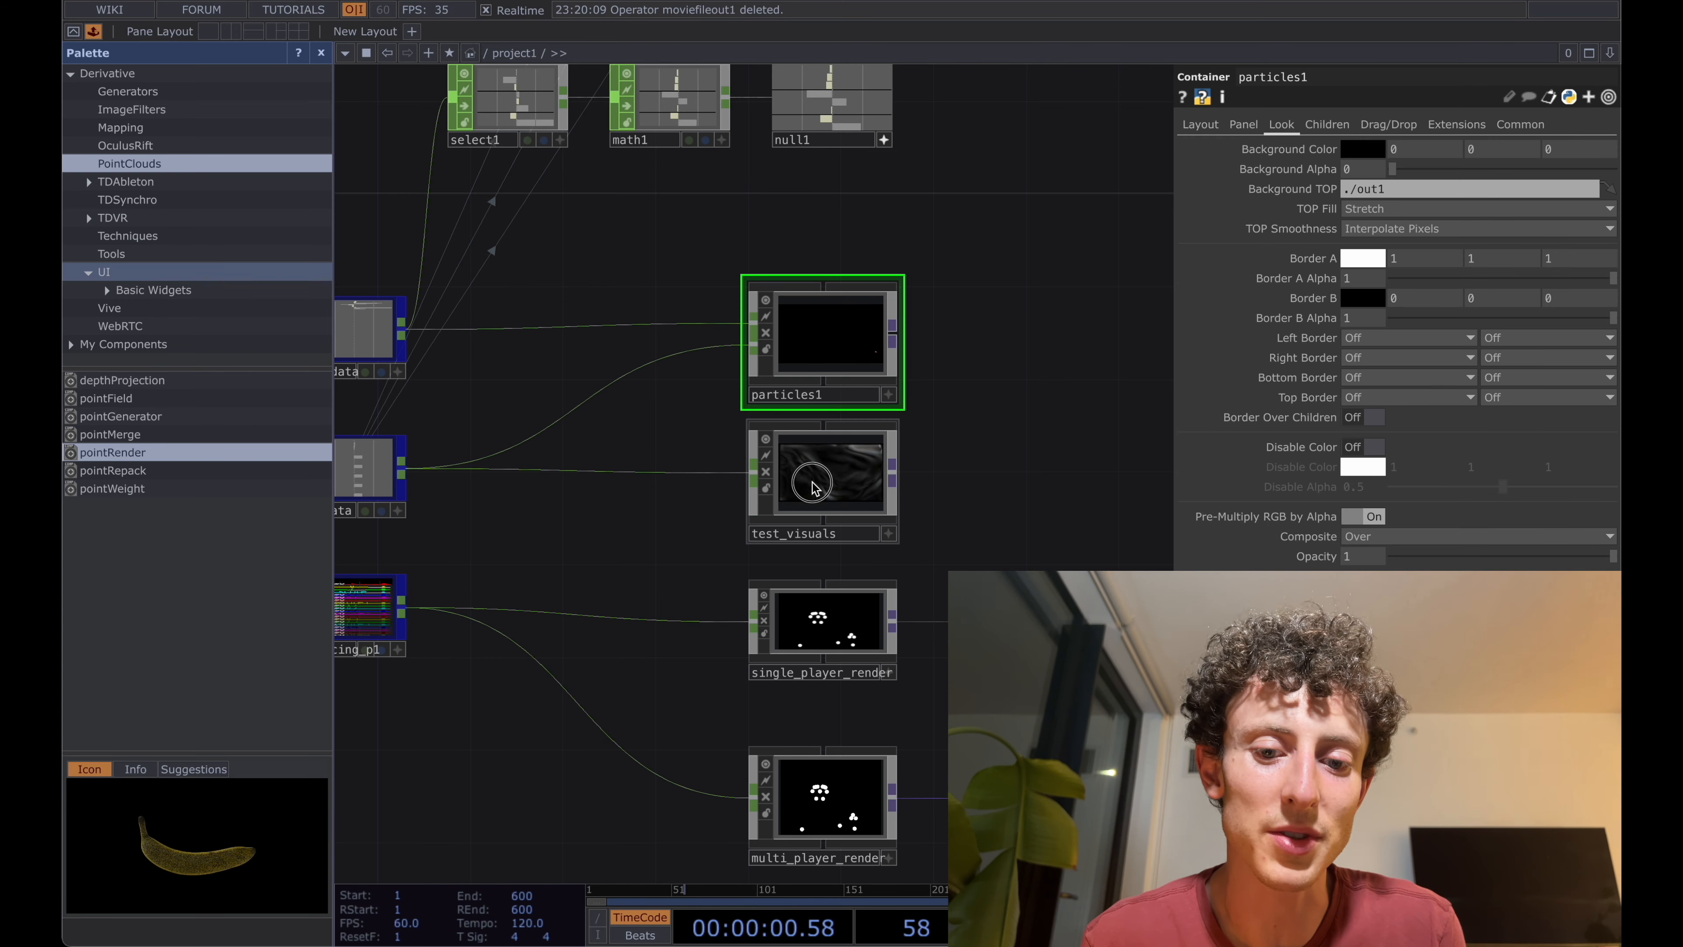
scroll(812, 475, up, 5)
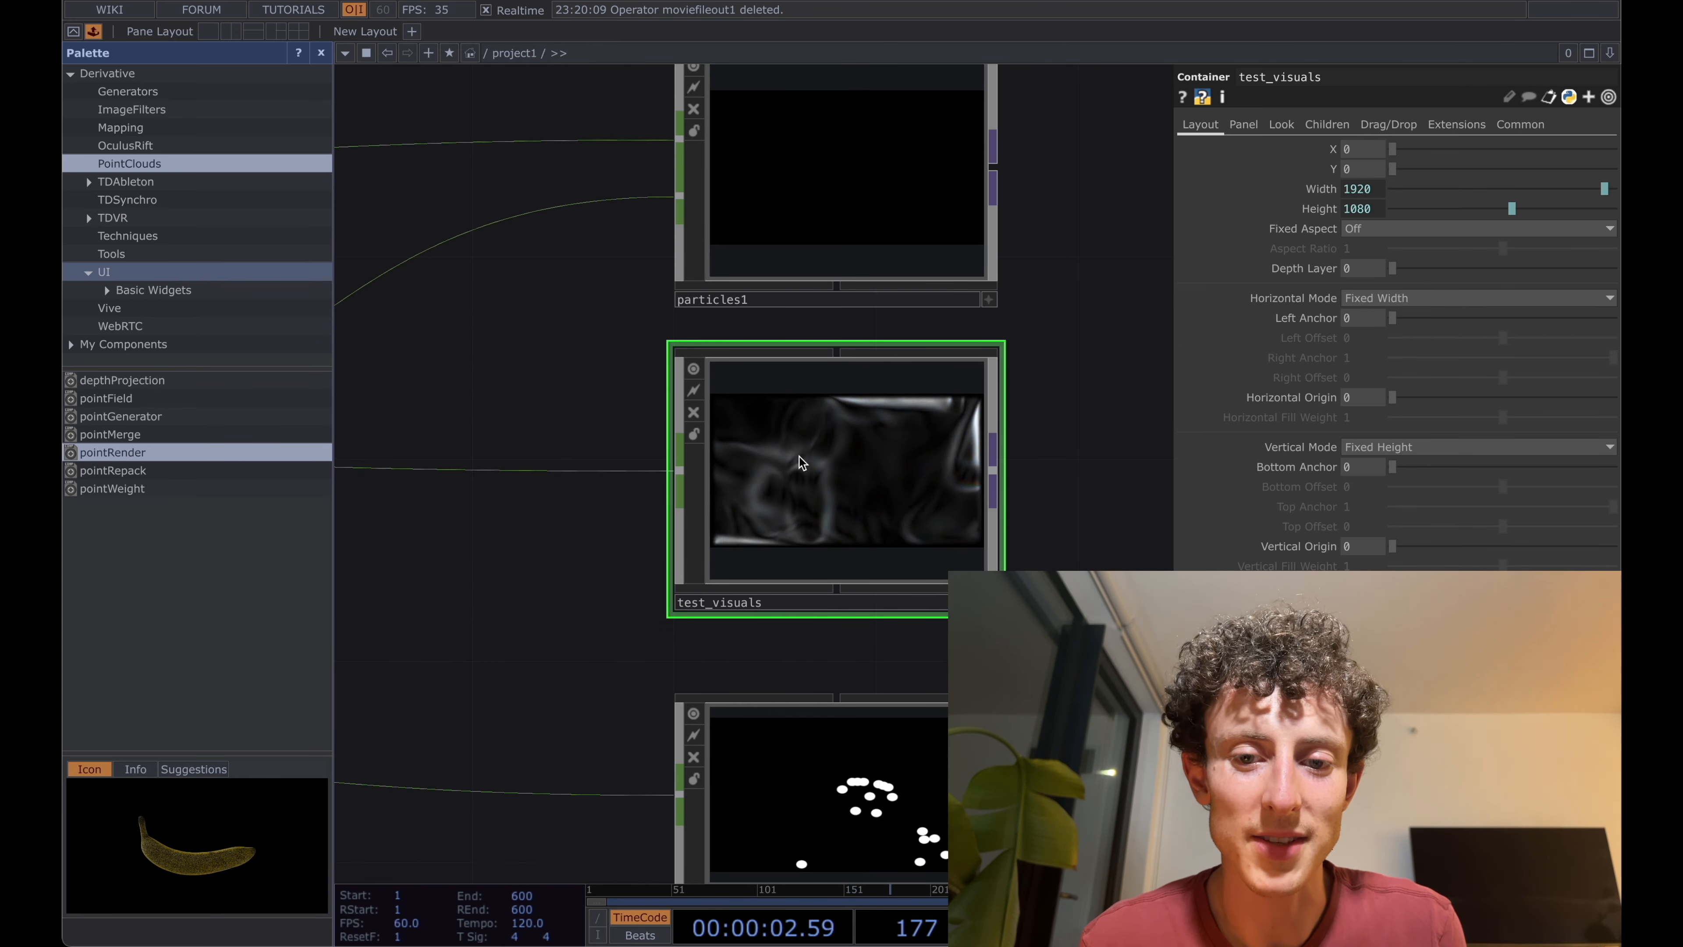
drag(1174, 219, 1171, 221)
click(968, 177)
drag(1078, 352, 1084, 609)
scroll(876, 442, down, 1)
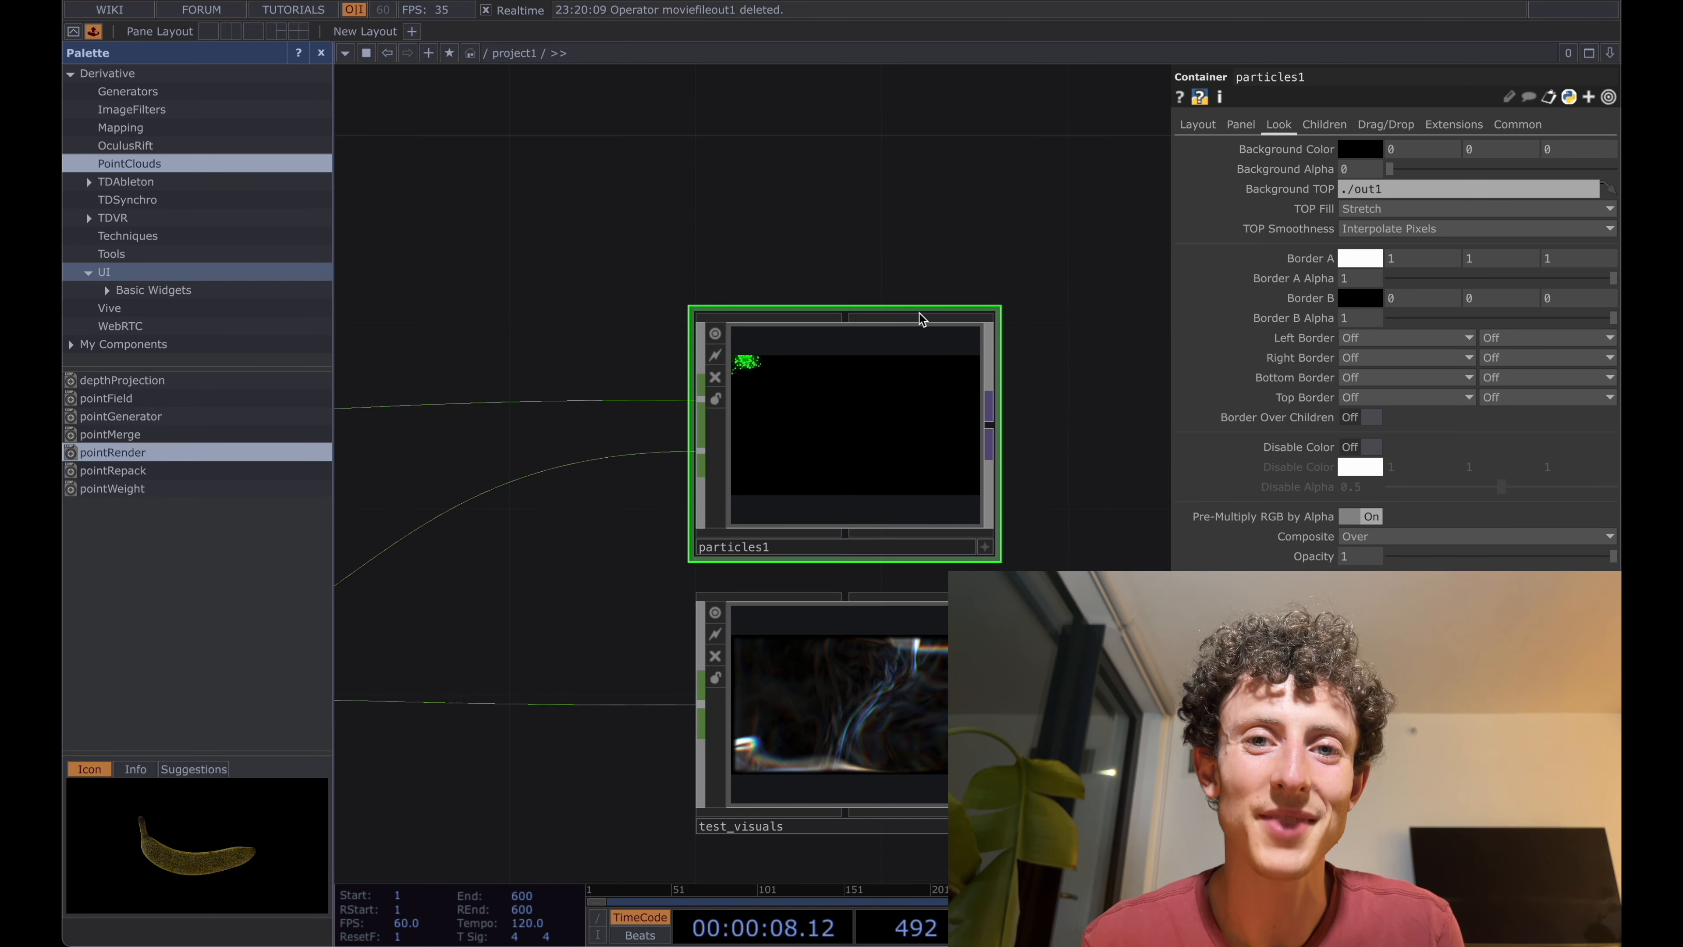